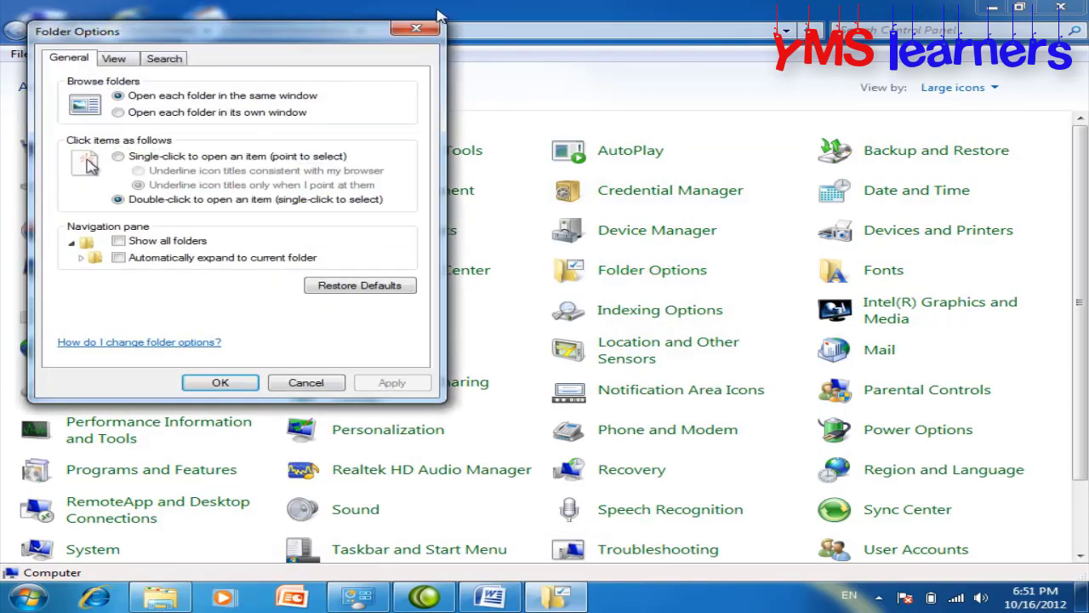
Close the Folder Options dialog, Control Panel and the Windows Theory folder window
click(436, 16)
click(1060, 7)
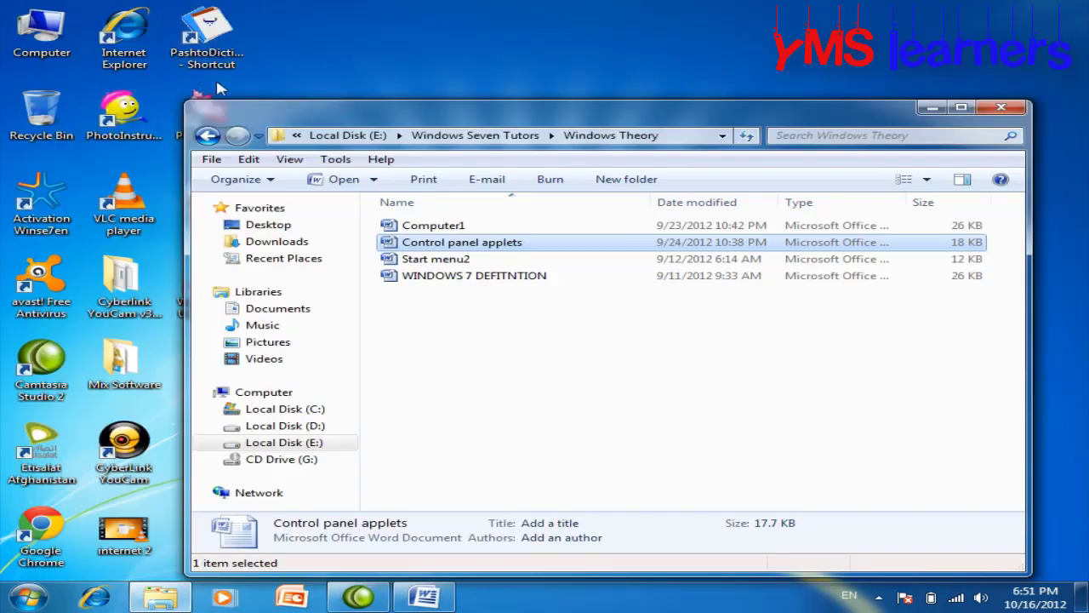
click(225, 182)
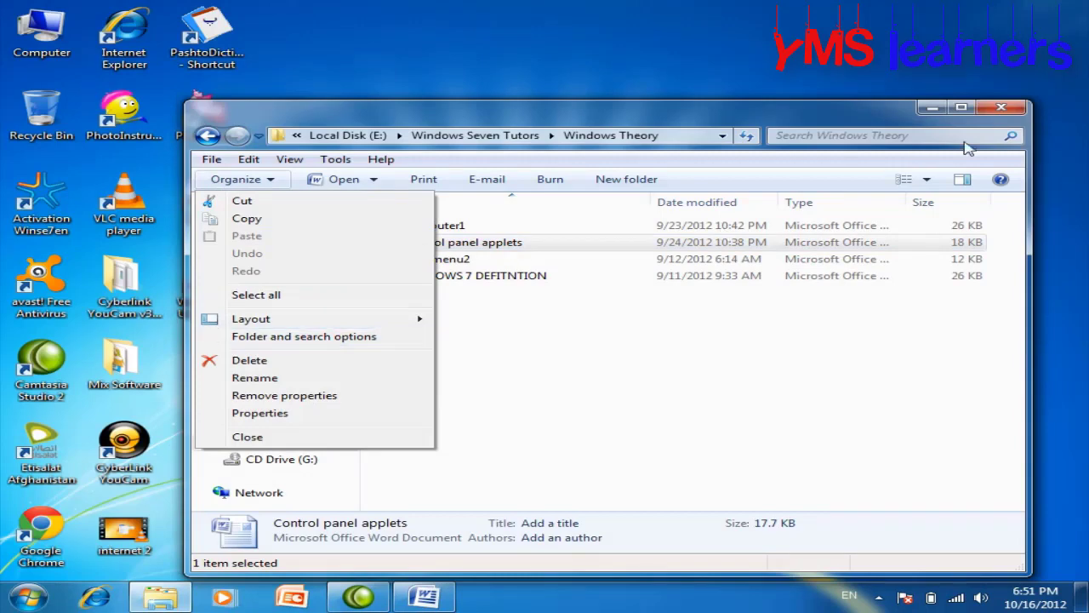
click(1001, 107)
Open the maximized Computer window, view its Folder and search options, and close both windows
double_click(52, 38)
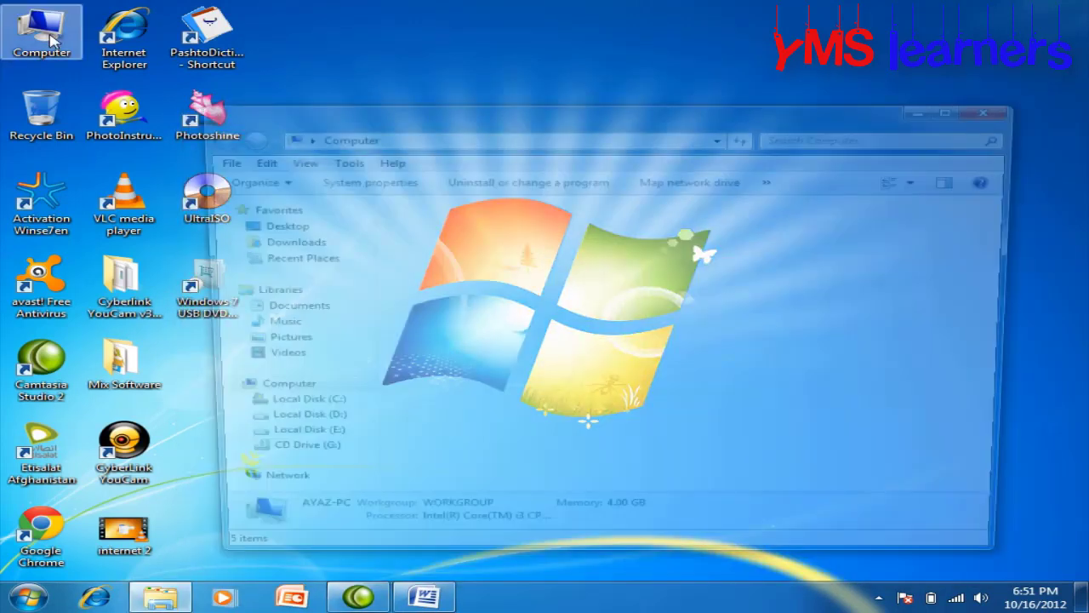
double_click(420, 116)
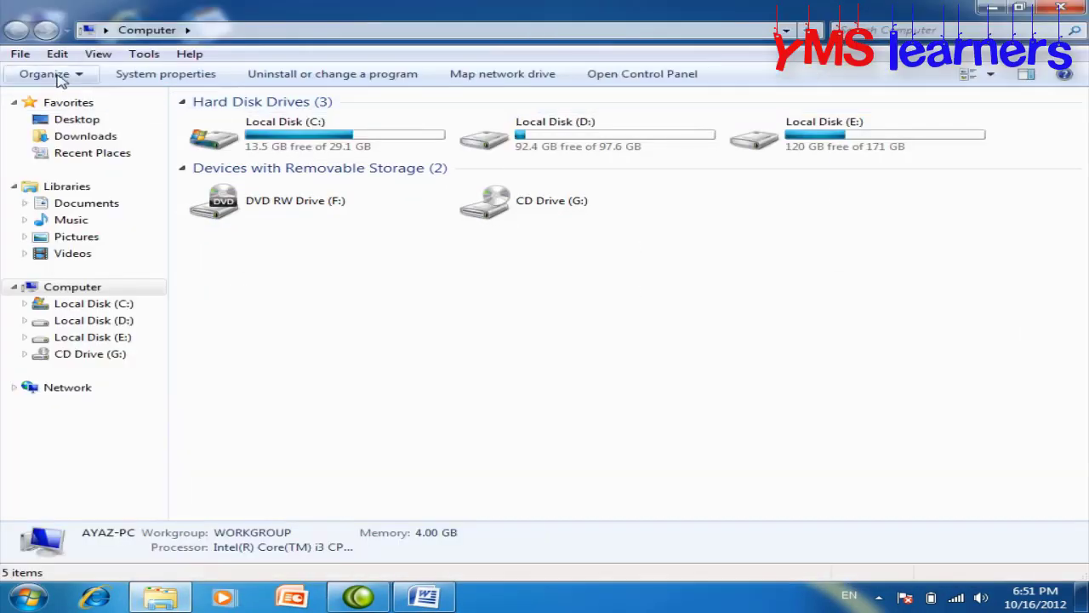
click(47, 74)
click(93, 237)
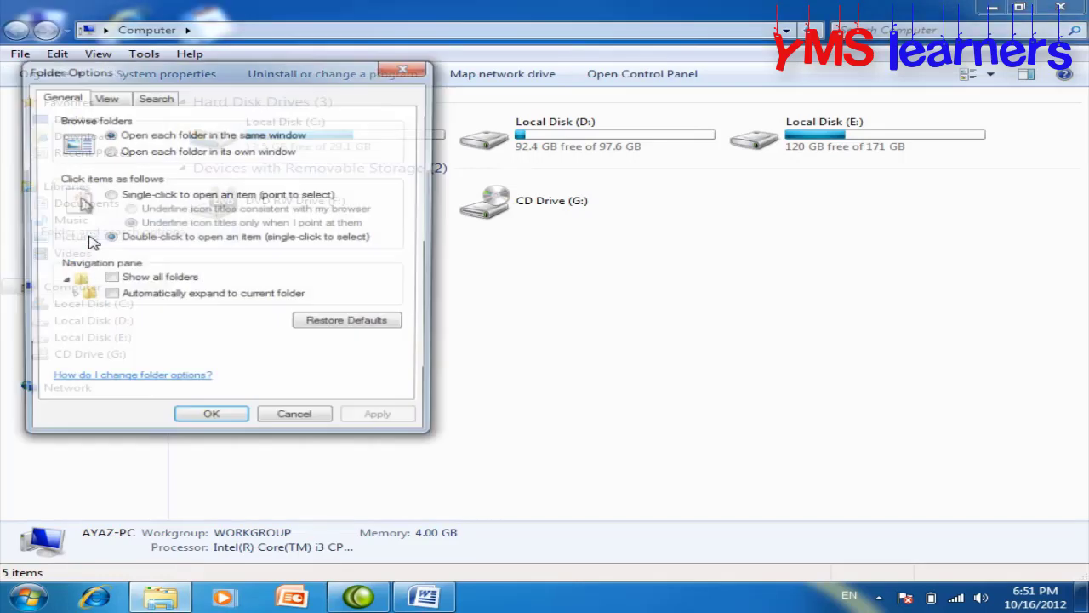
click(420, 74)
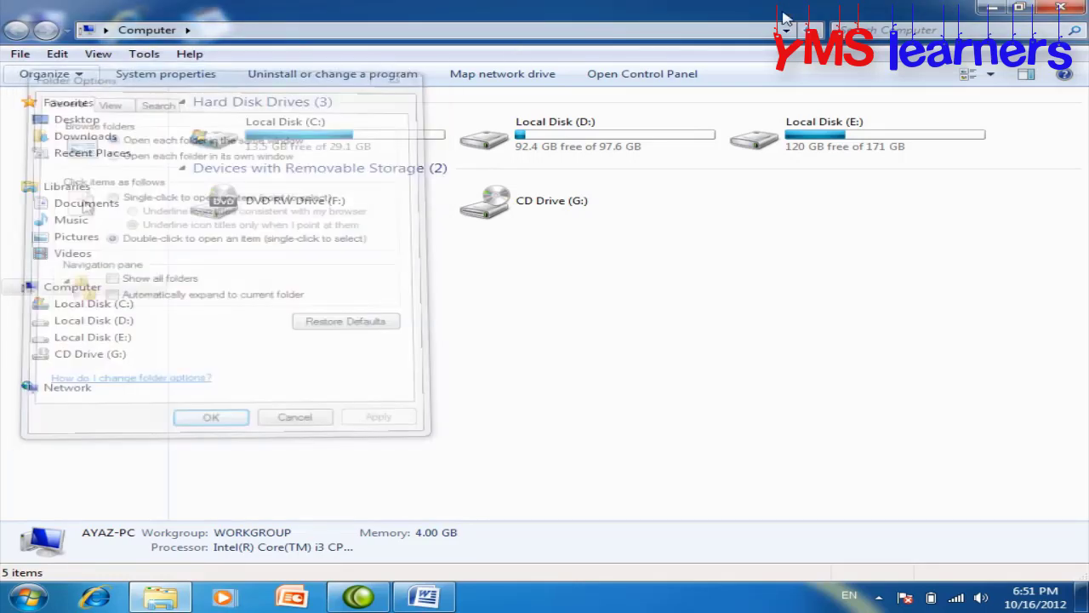
click(1060, 8)
Launch the Local Group Policy Editor by running gpedit.msc
click(28, 596)
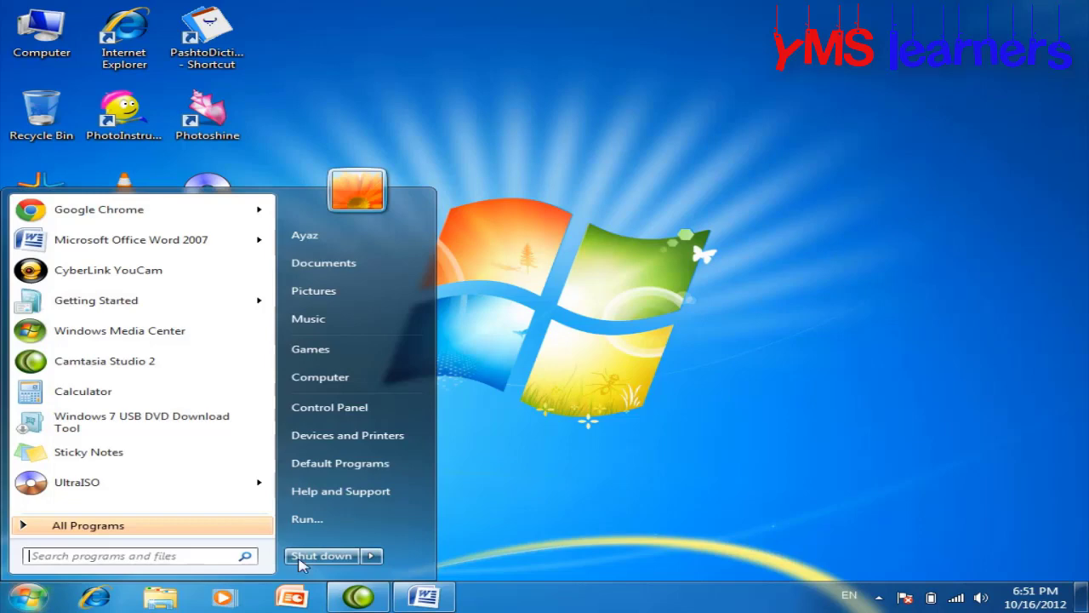
click(340, 519)
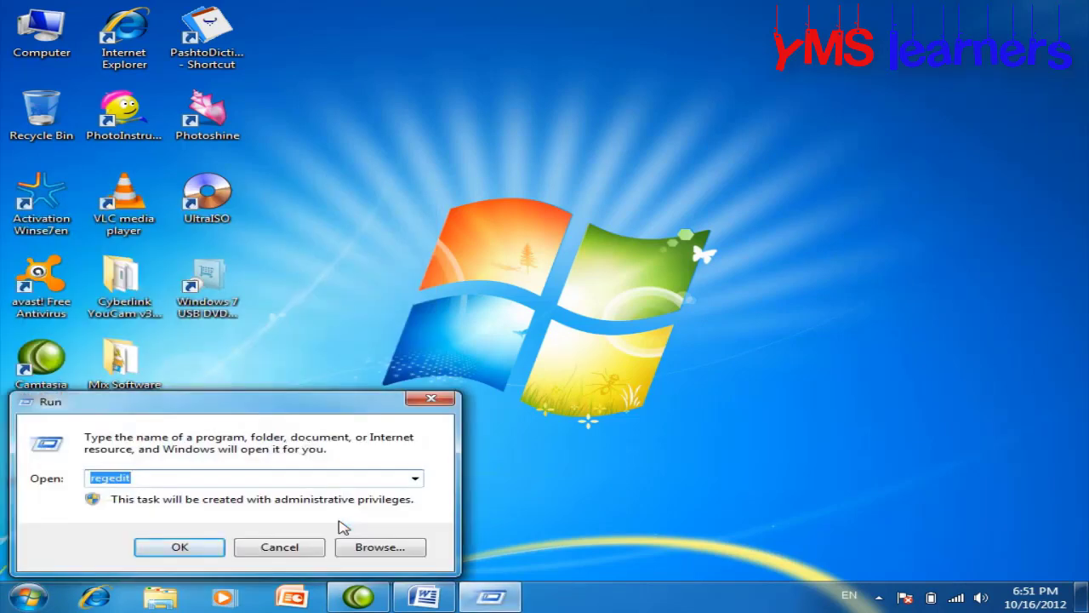
text(gped)
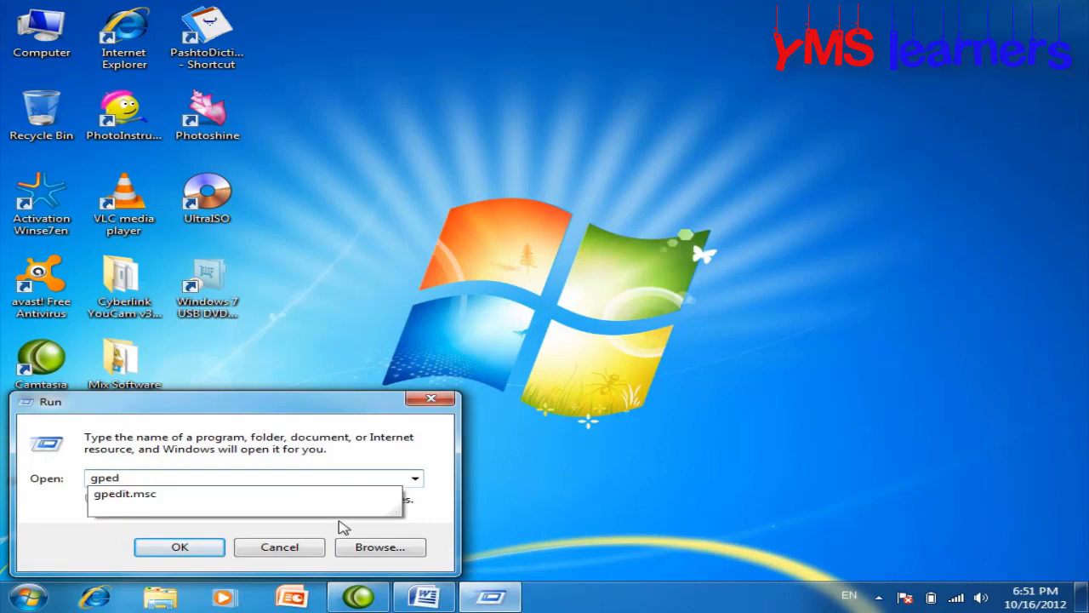
key(Down)
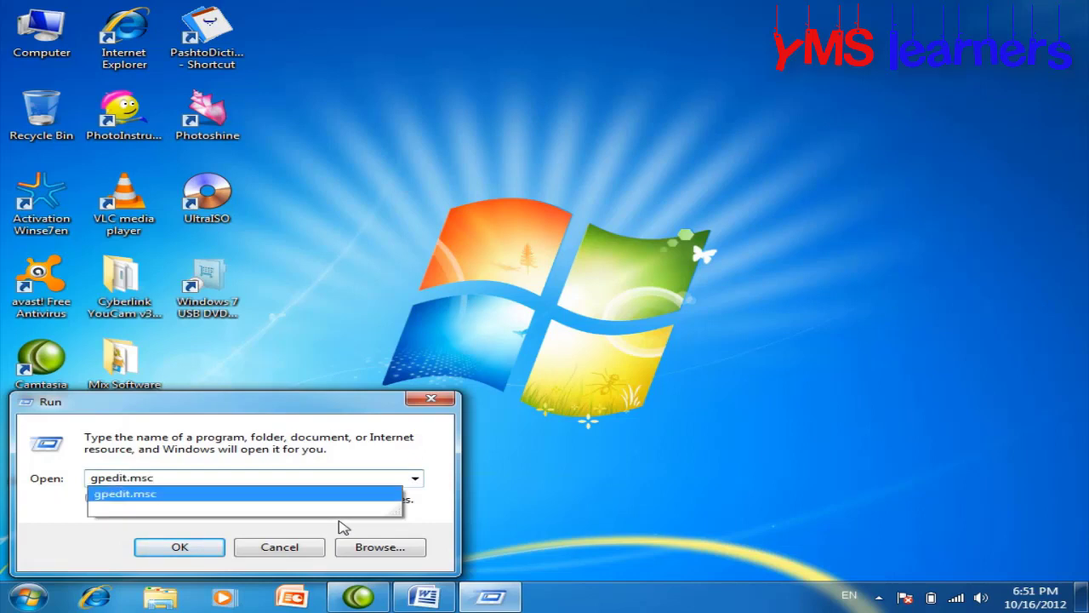
key(Return)
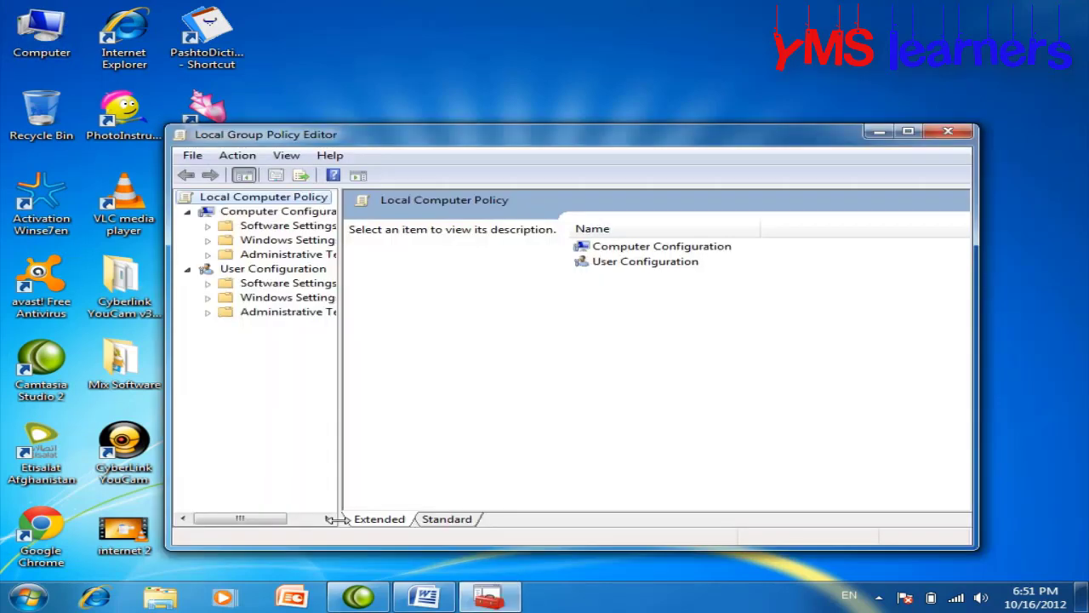
Maximize the Local Group Policy Editor window and widen its console tree until the folder names are fully readable
drag(383, 136, 311, 63)
click(846, 56)
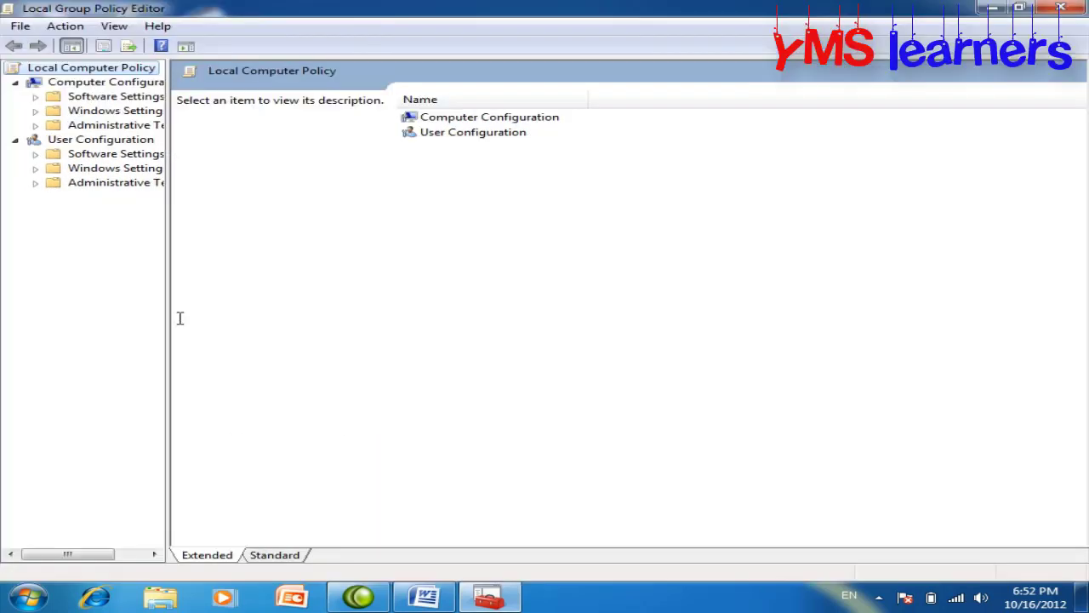
drag(168, 314, 267, 314)
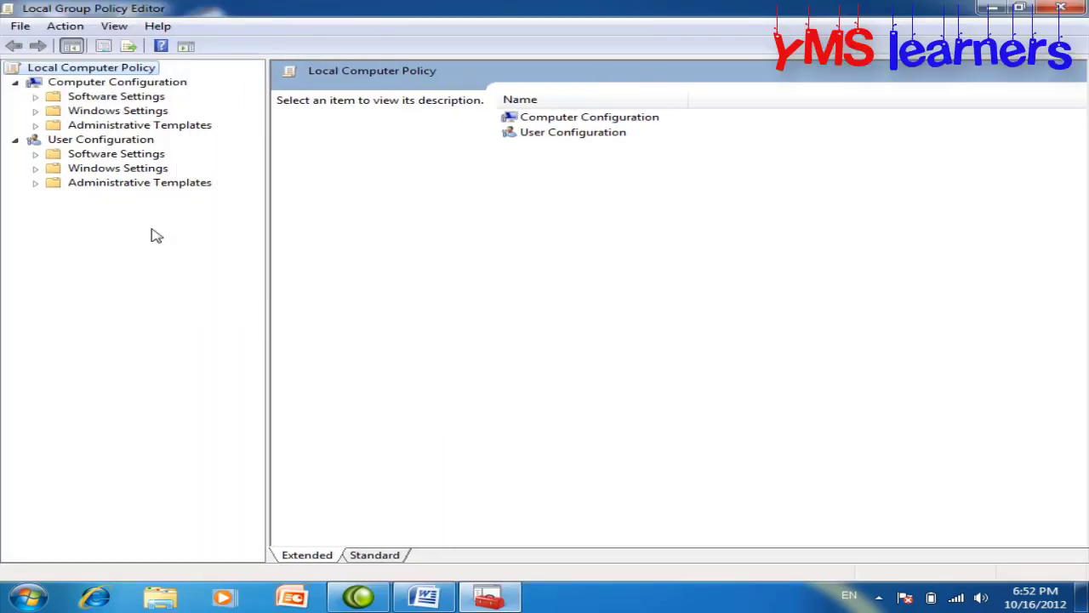
Open the Windows Explorer policies under User Configuration, Administrative Templates, Windows Components
click(141, 183)
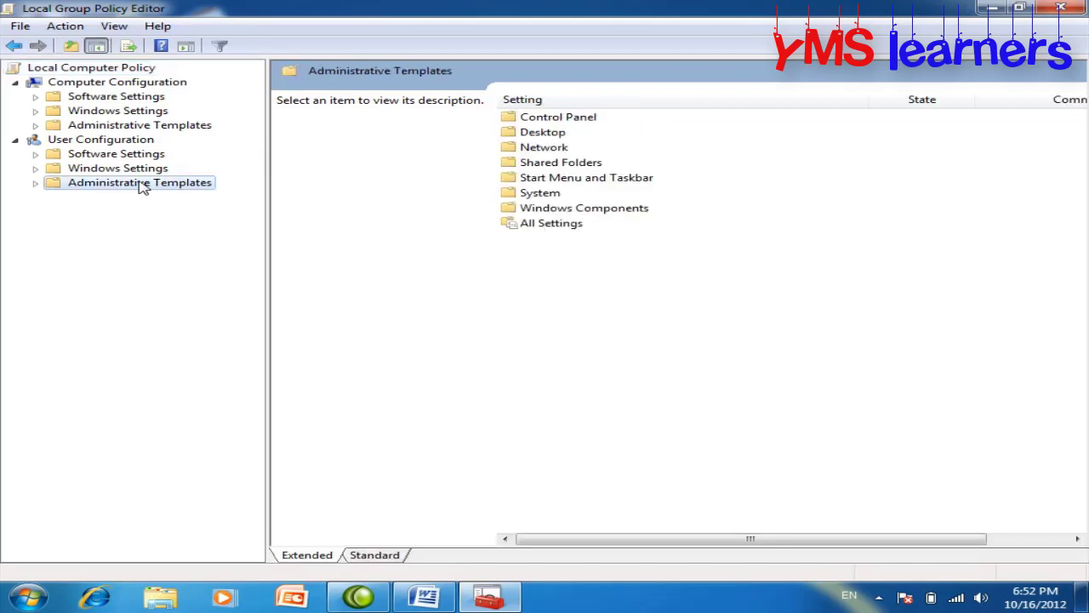
double_click(64, 187)
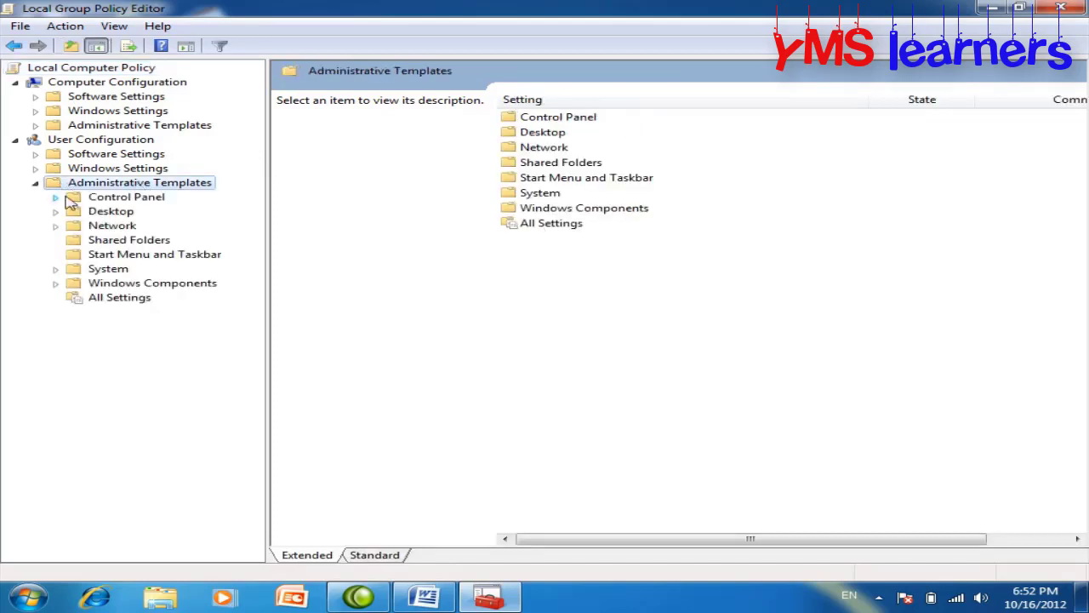
click(36, 183)
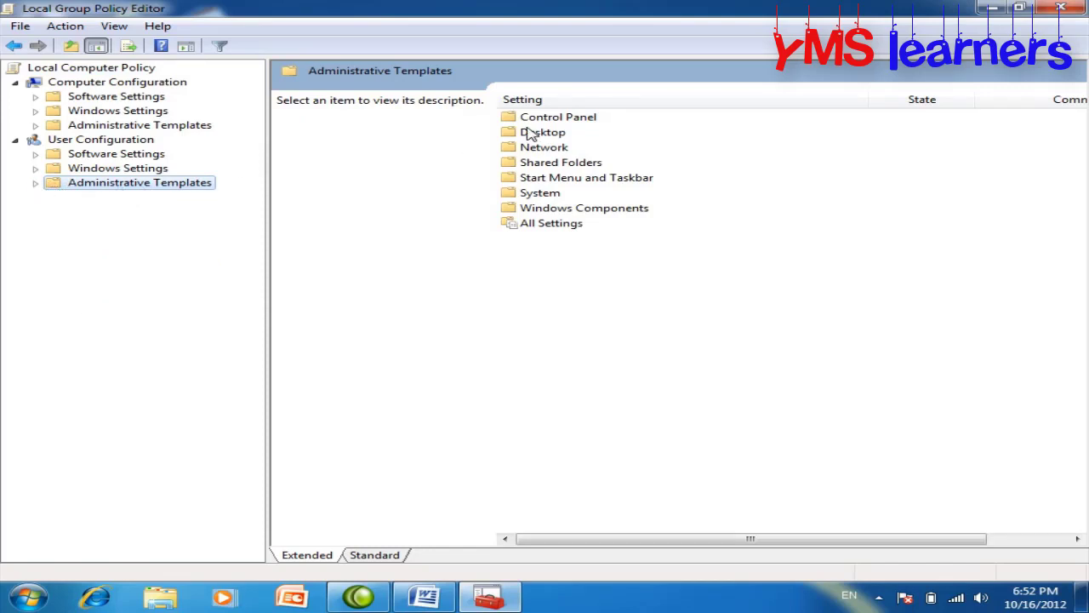
double_click(549, 209)
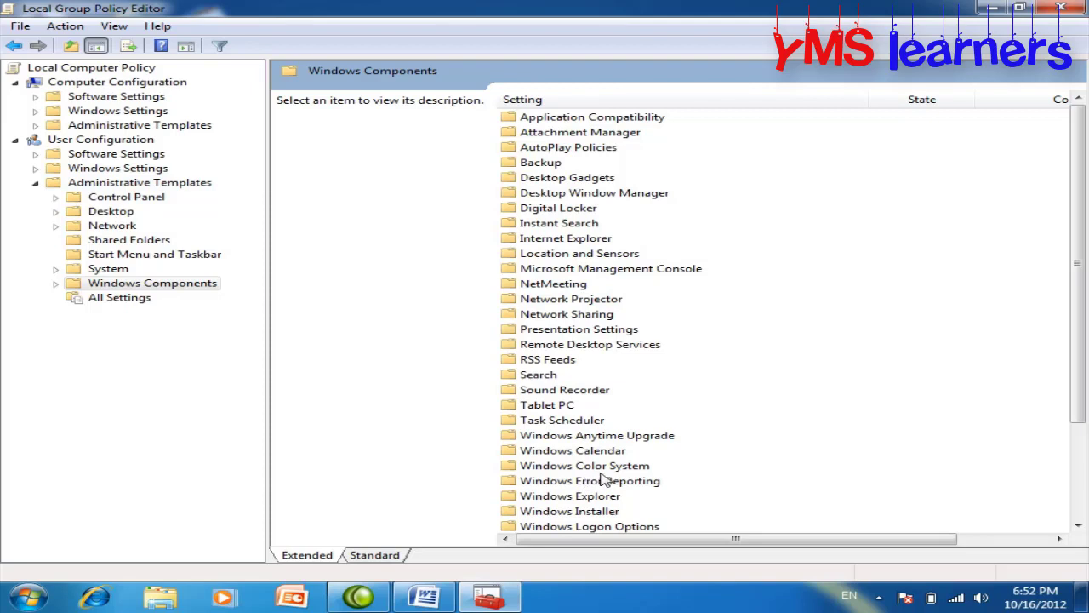
click(562, 496)
drag(1082, 279, 1083, 372)
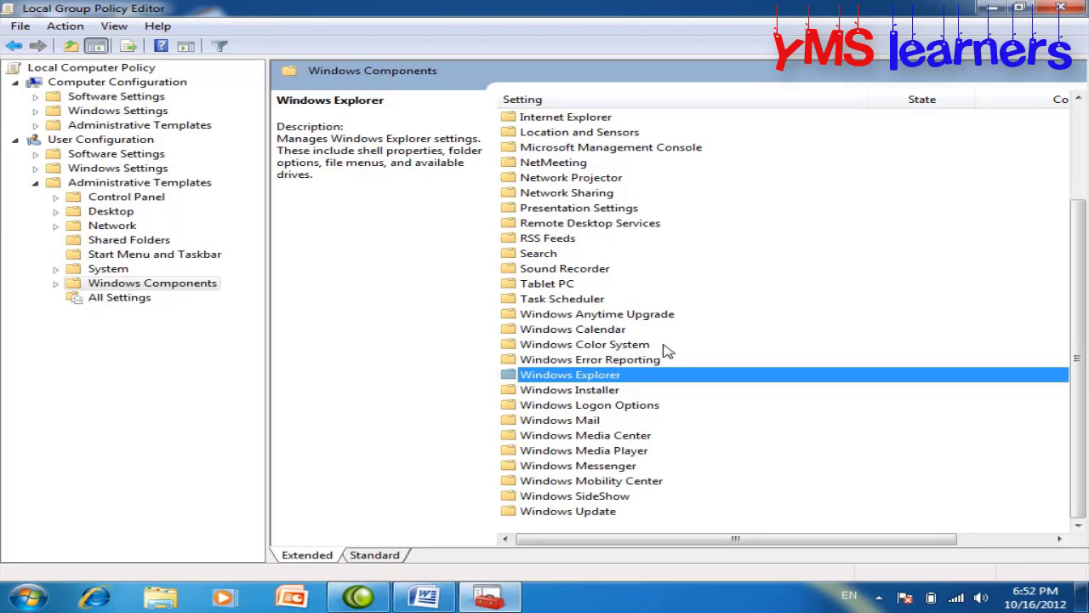
double_click(595, 379)
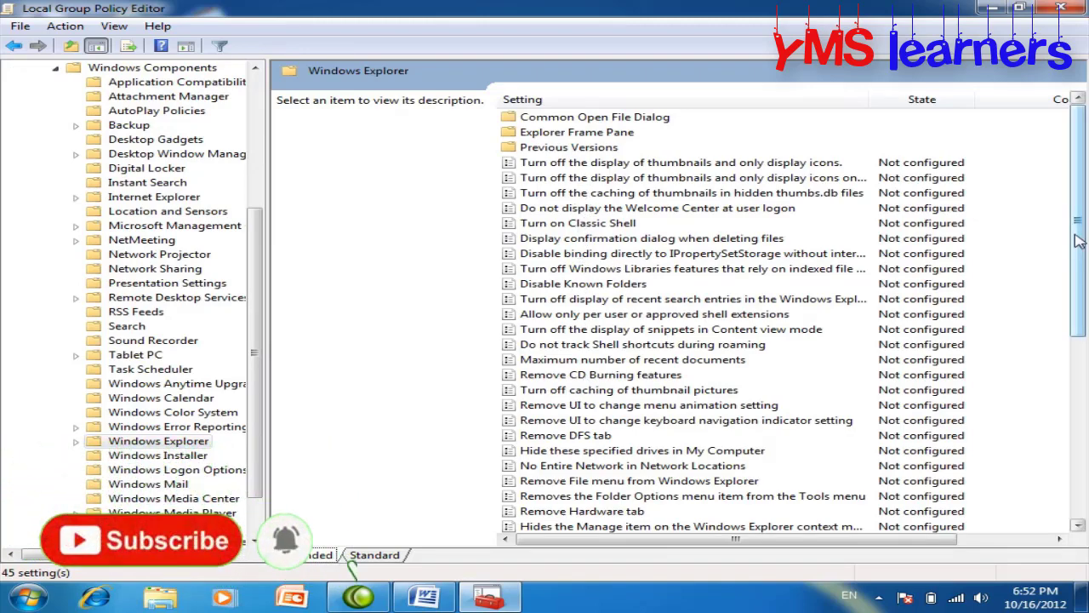
Set the policy "Removes the Folder Options menu item from the Tools menu" to Enabled and close the policy editor
drag(1081, 242, 1072, 424)
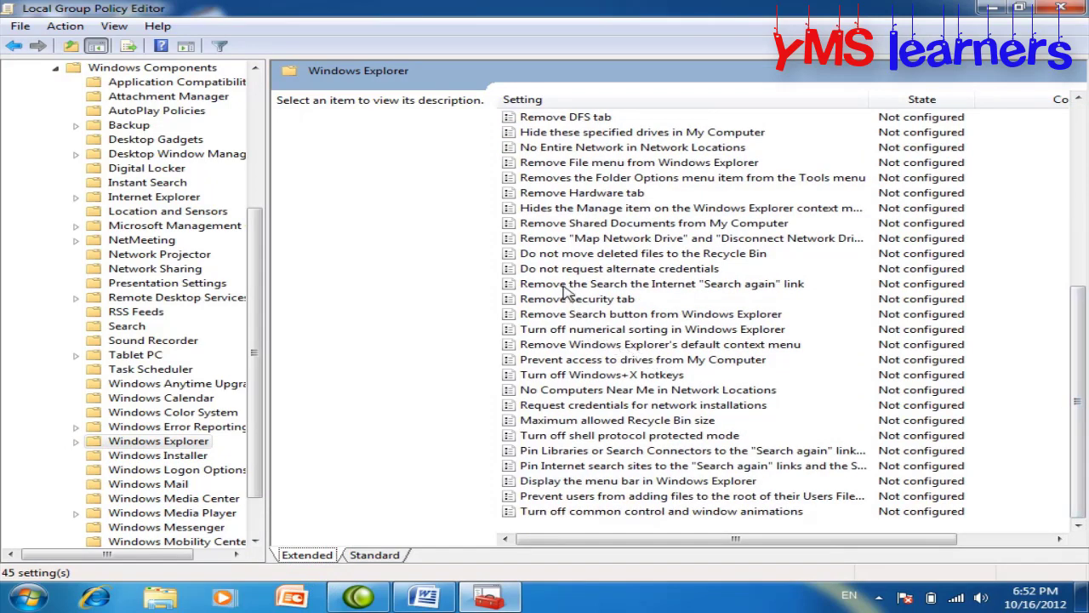
click(536, 178)
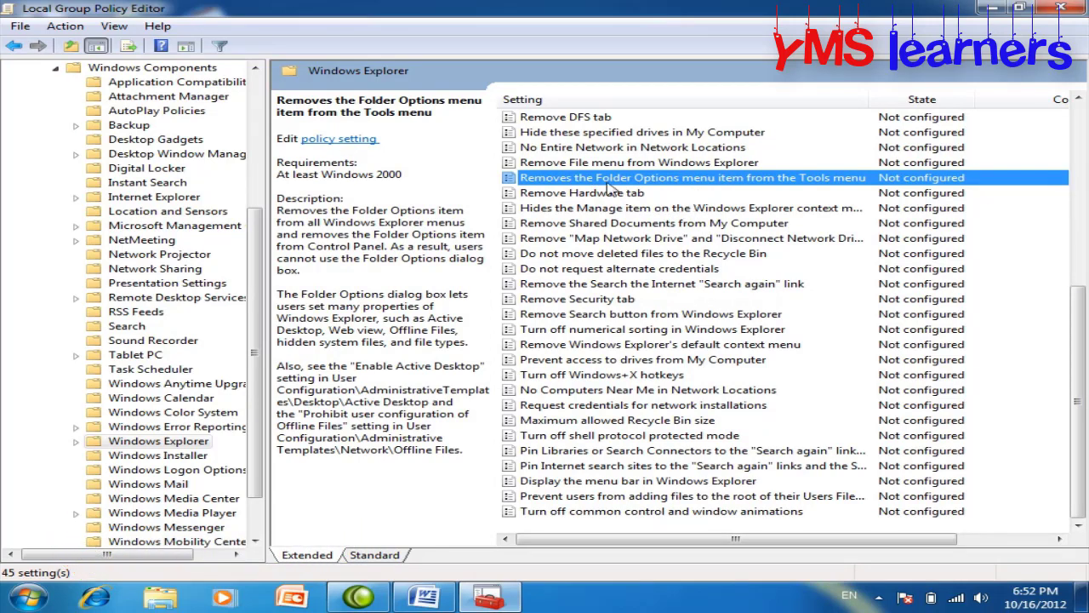
double_click(855, 181)
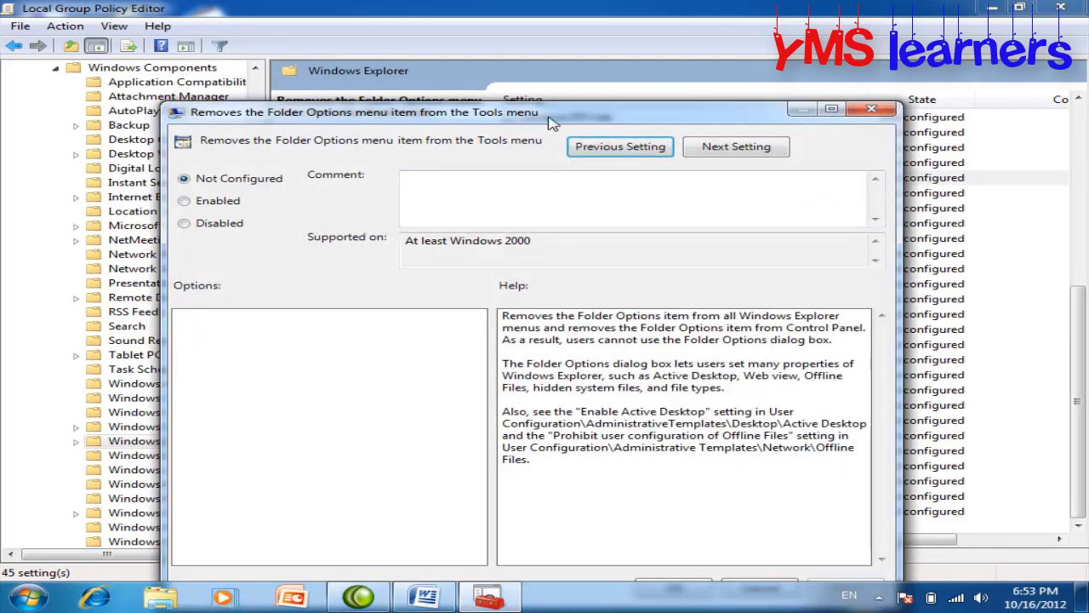
drag(532, 126, 562, 64)
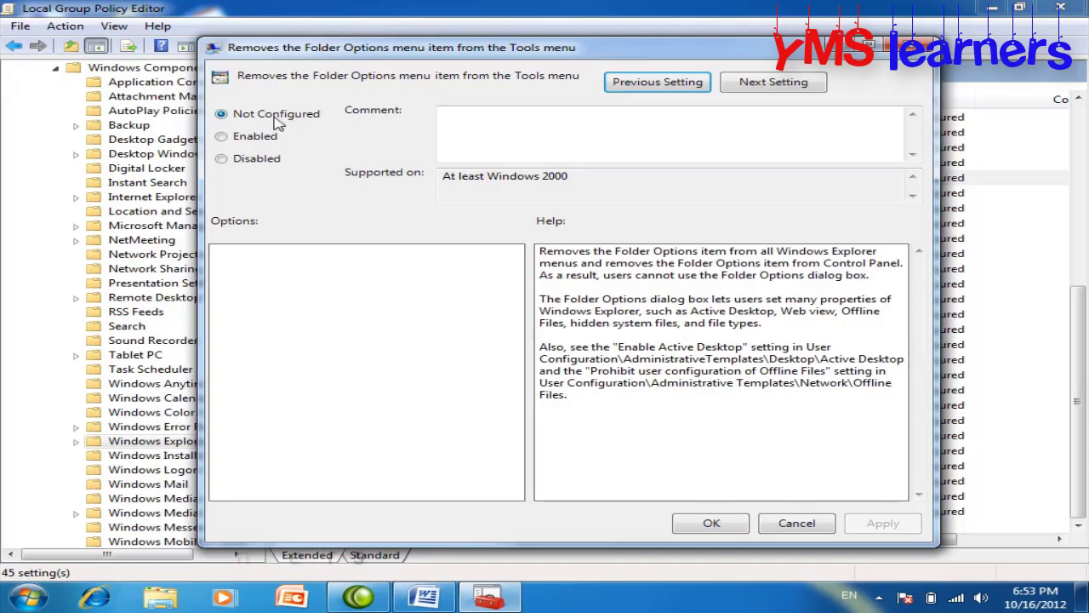
click(224, 139)
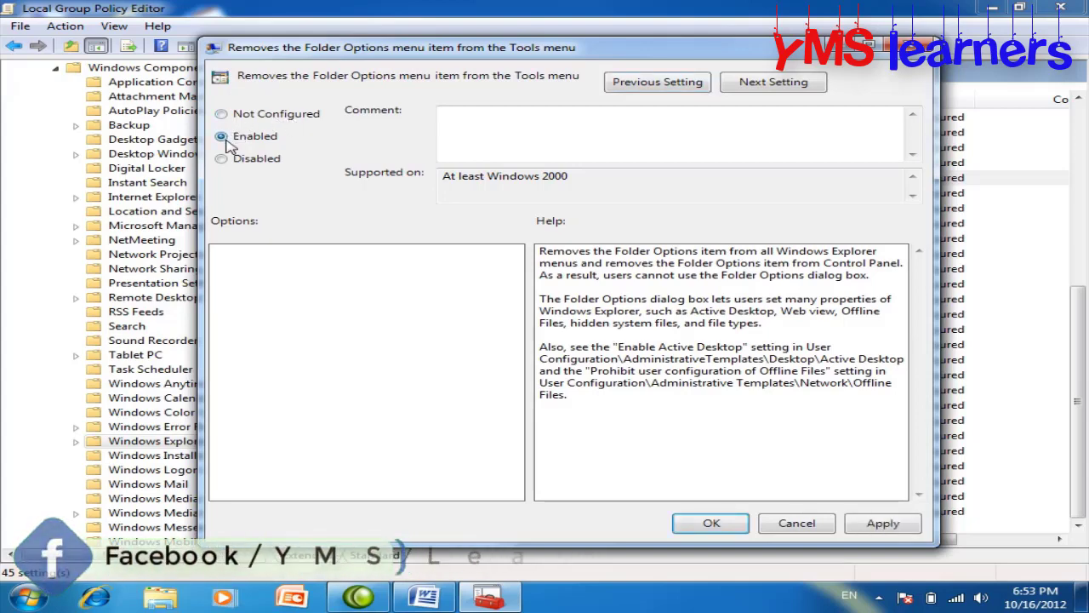
click(712, 521)
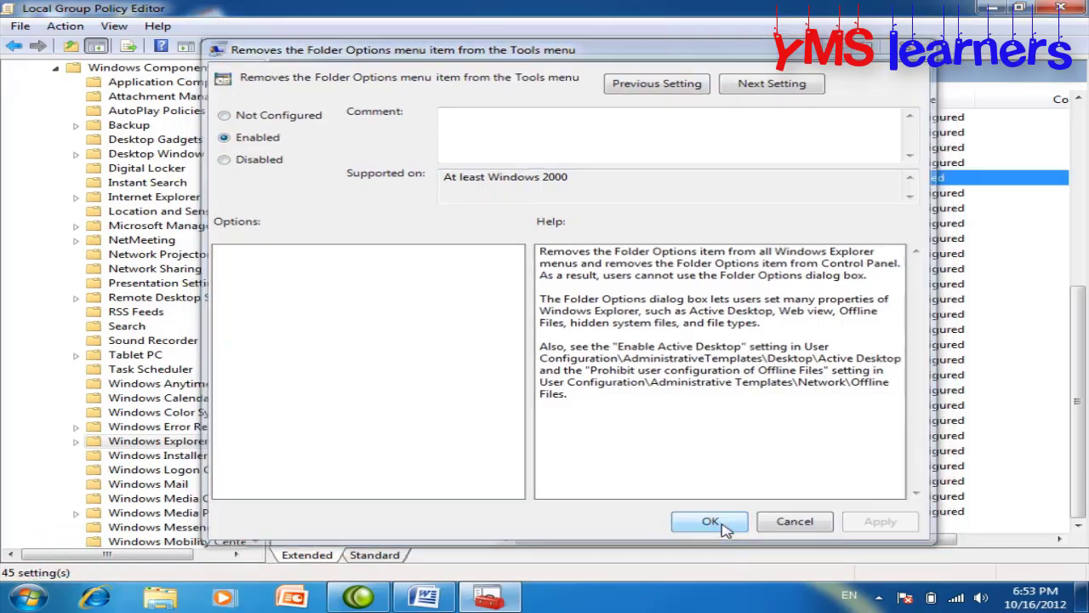
click(1061, 8)
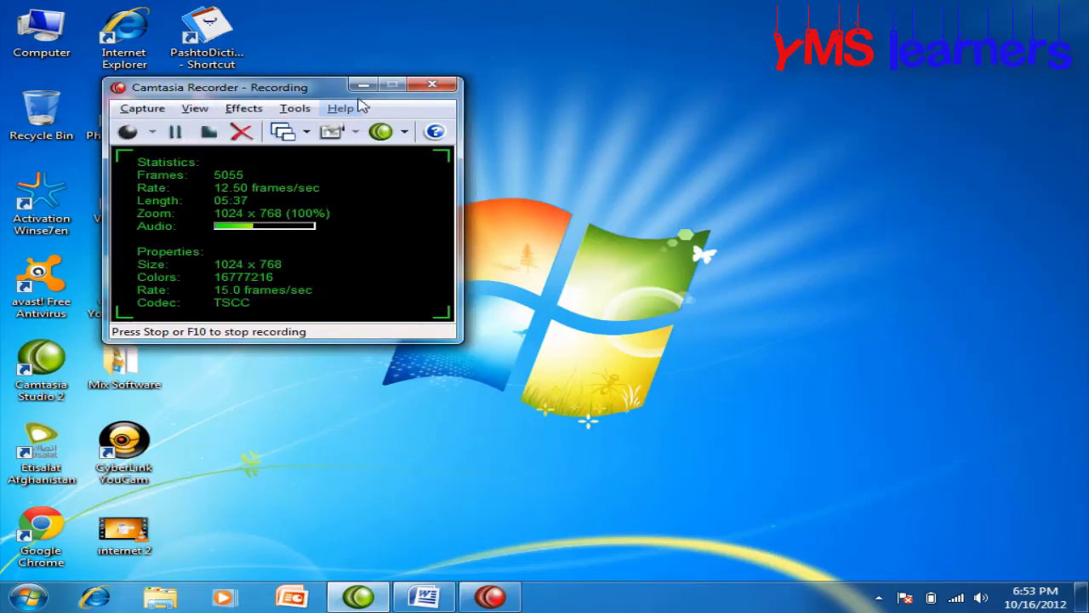
key(F10)
Open Control Panel and try repeatedly to open Folder Options, dismissing each restriction message
click(28, 597)
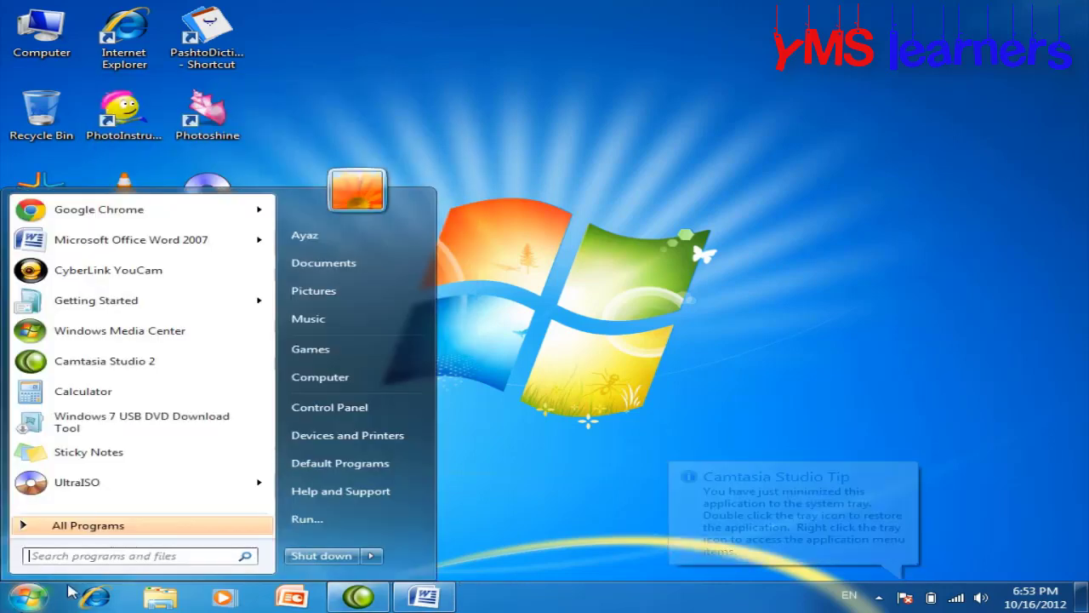
click(327, 407)
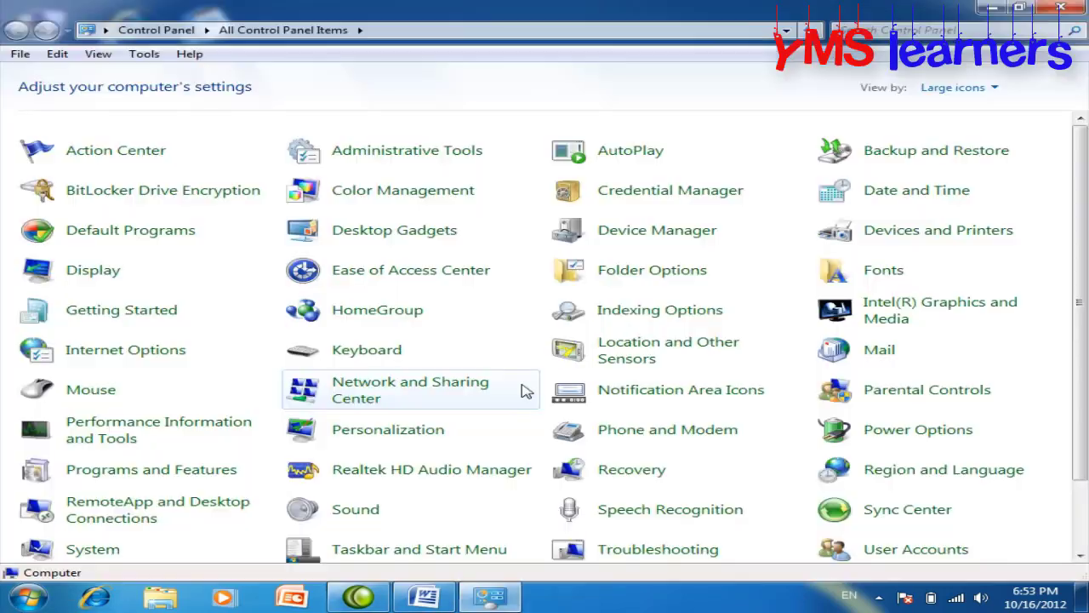
click(659, 270)
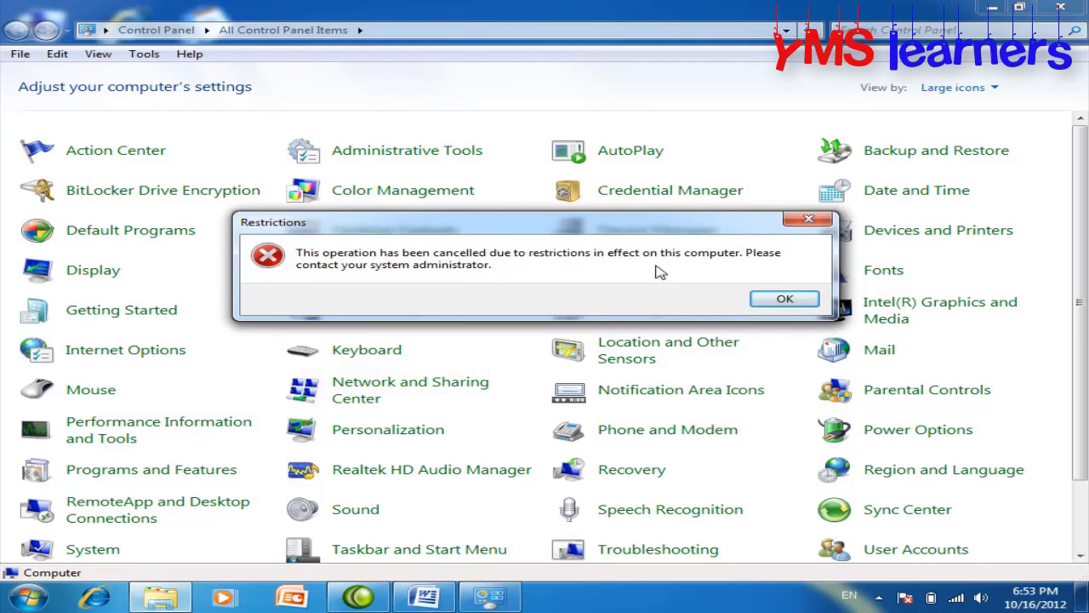
click(782, 299)
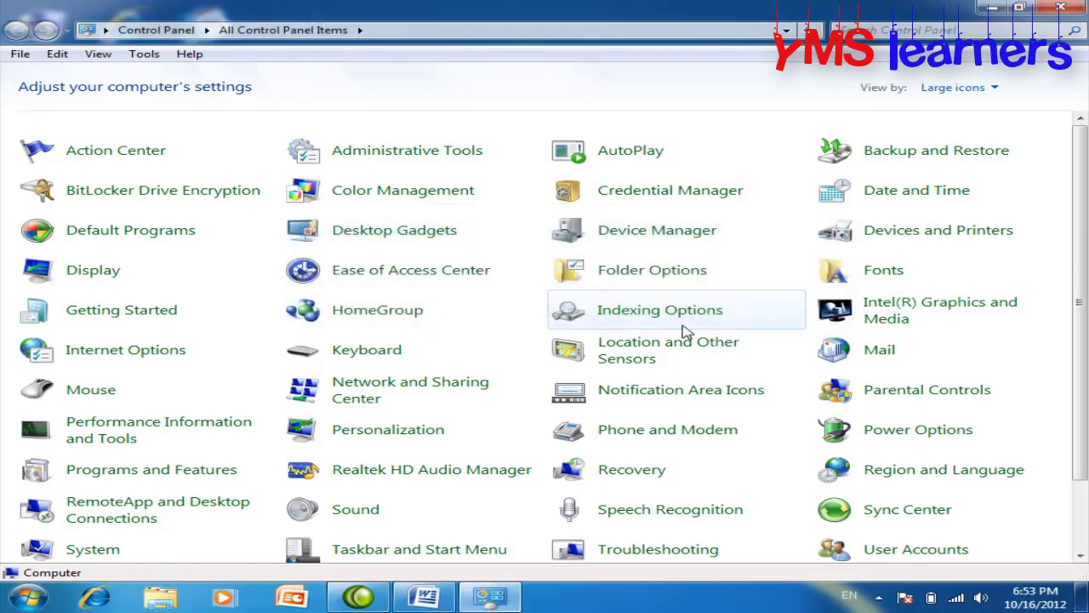
click(660, 279)
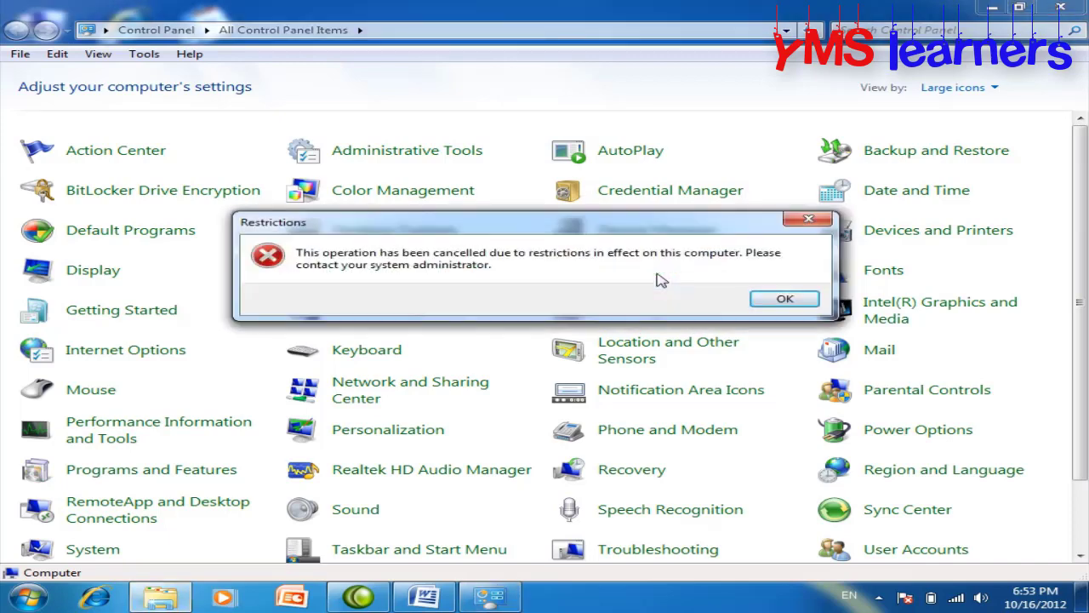
click(784, 302)
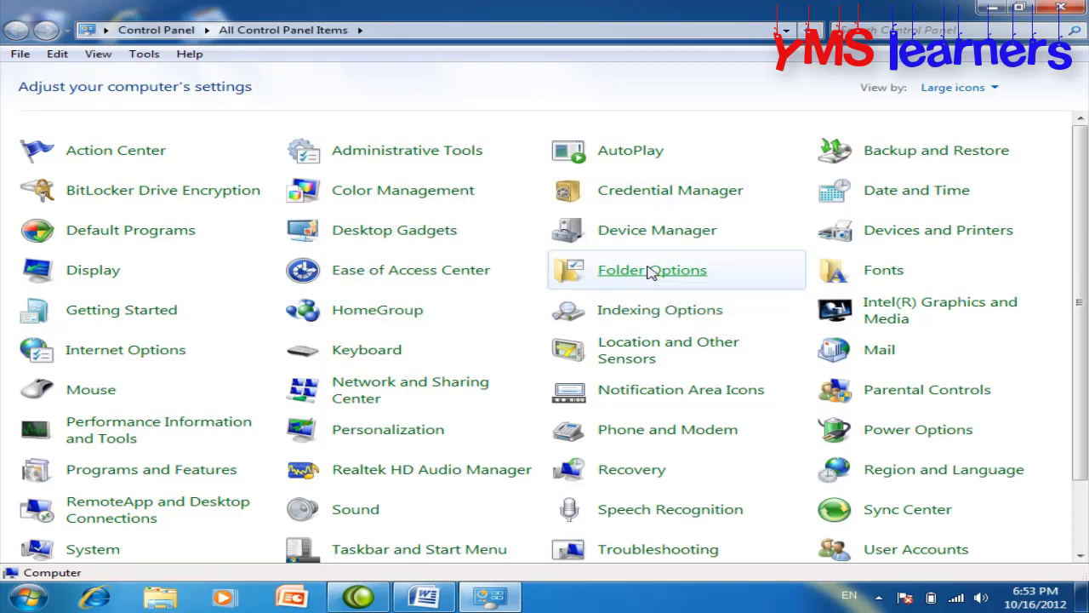
click(652, 271)
click(783, 302)
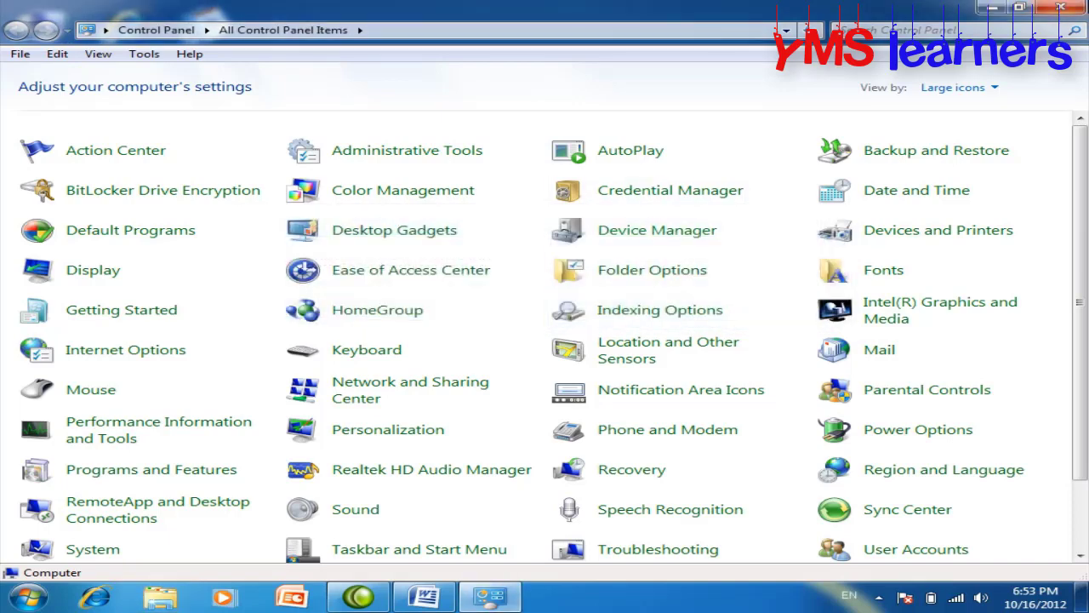
Minimize Control Panel and check the availability of Folder and search options in the Computer window
click(992, 7)
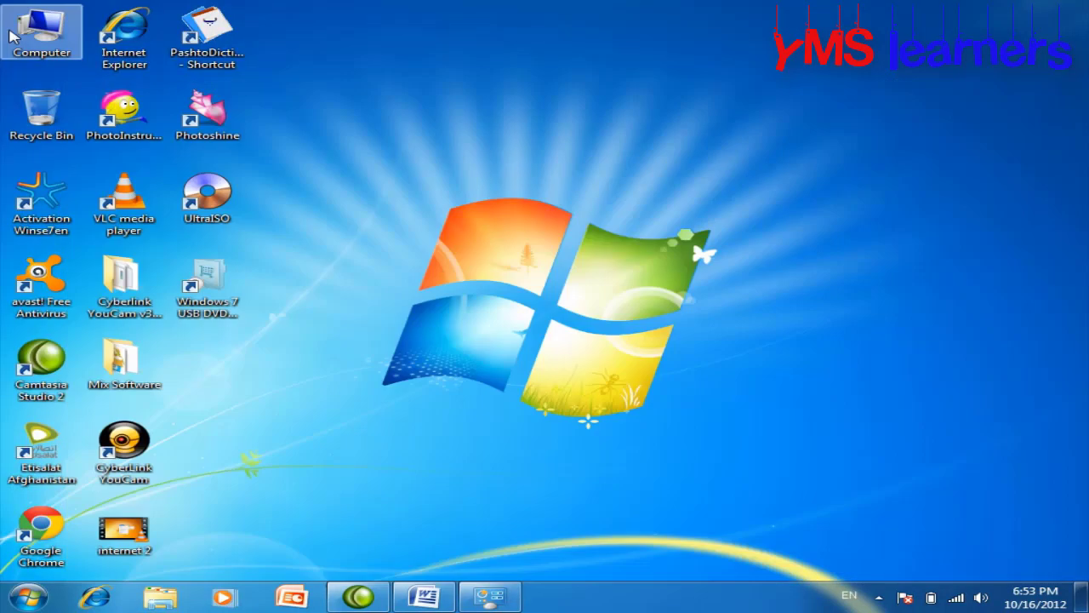
double_click(13, 35)
click(40, 74)
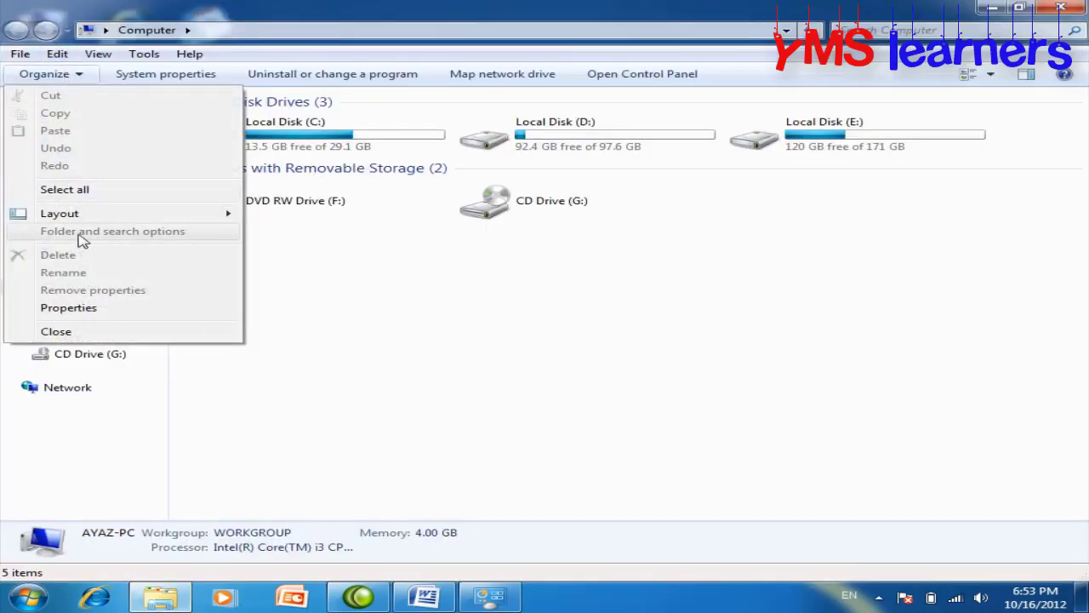
Close the Computer window and launch the Local Group Policy Editor by running gpedit.msc
click(1060, 8)
click(1060, 9)
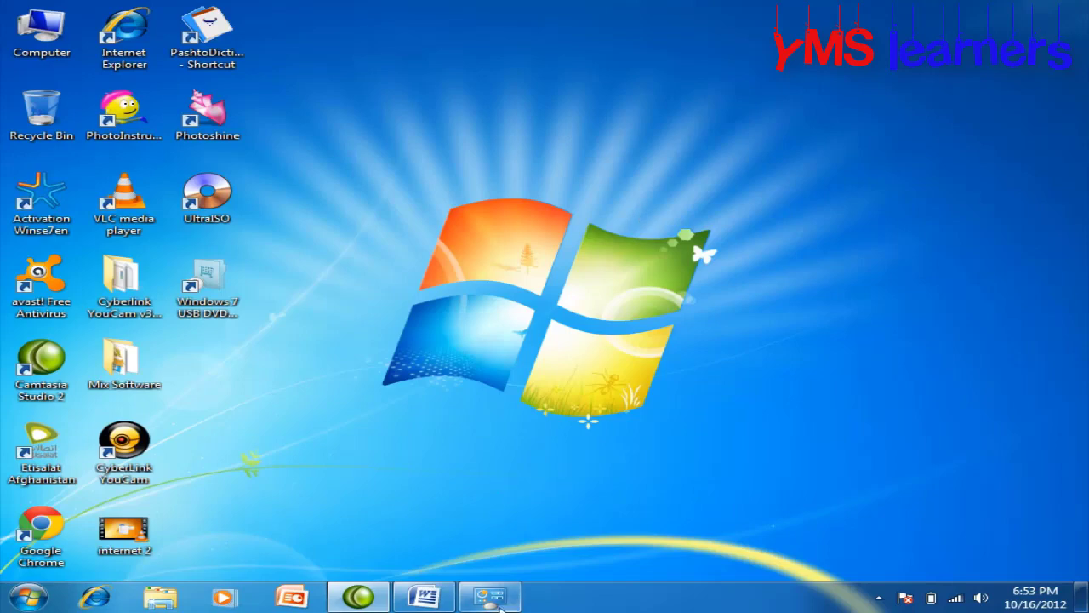
click(28, 597)
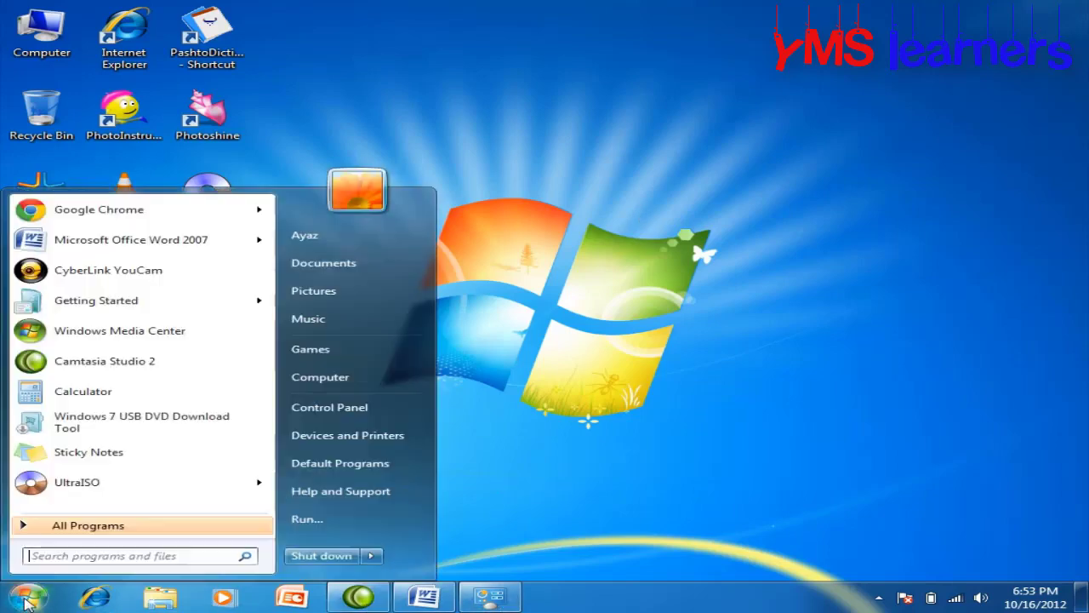
click(359, 520)
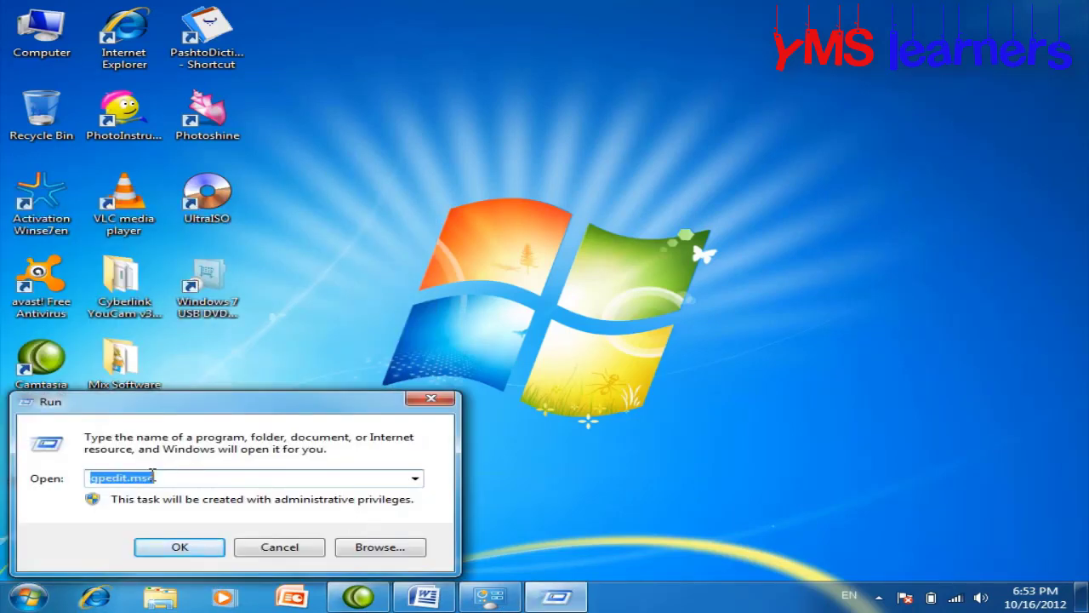
click(197, 548)
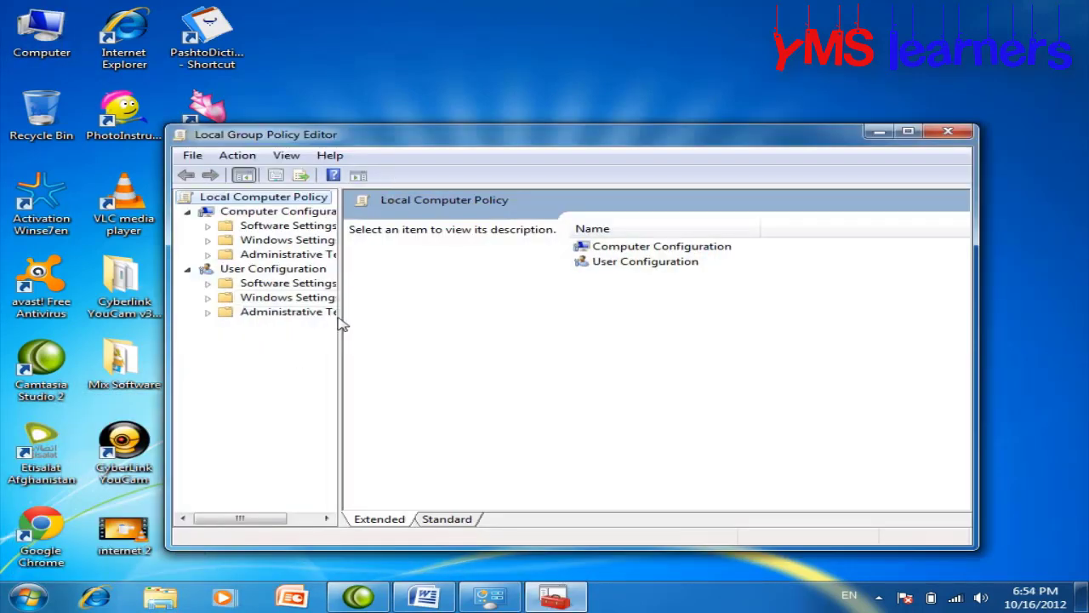
Open the Windows Explorer policies under User Configuration, Administrative Templates, Windows Components, and maximize the policy editor
drag(340, 319, 450, 323)
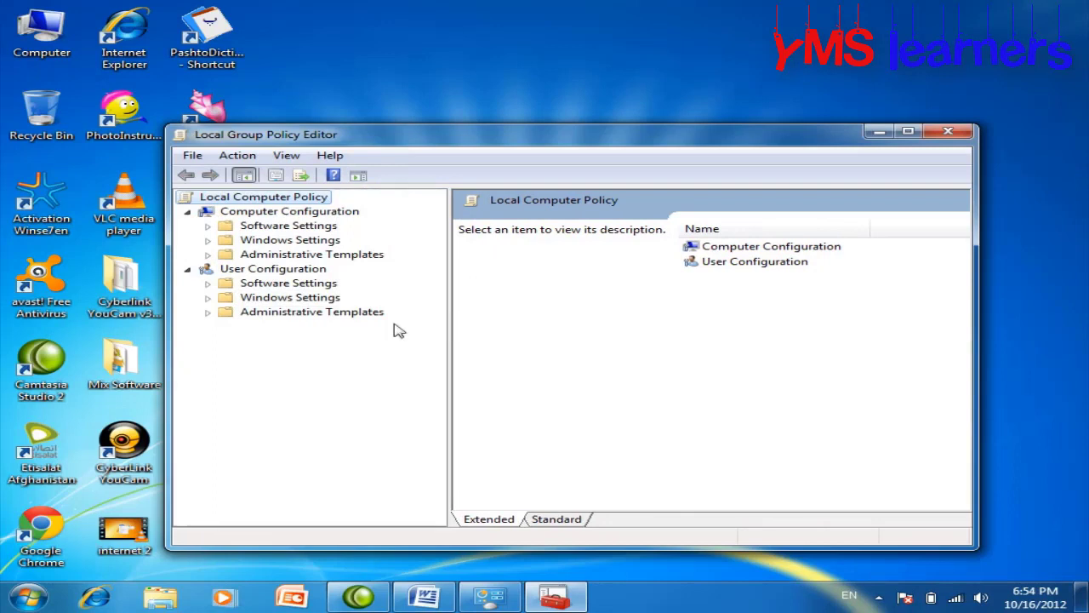
click(323, 313)
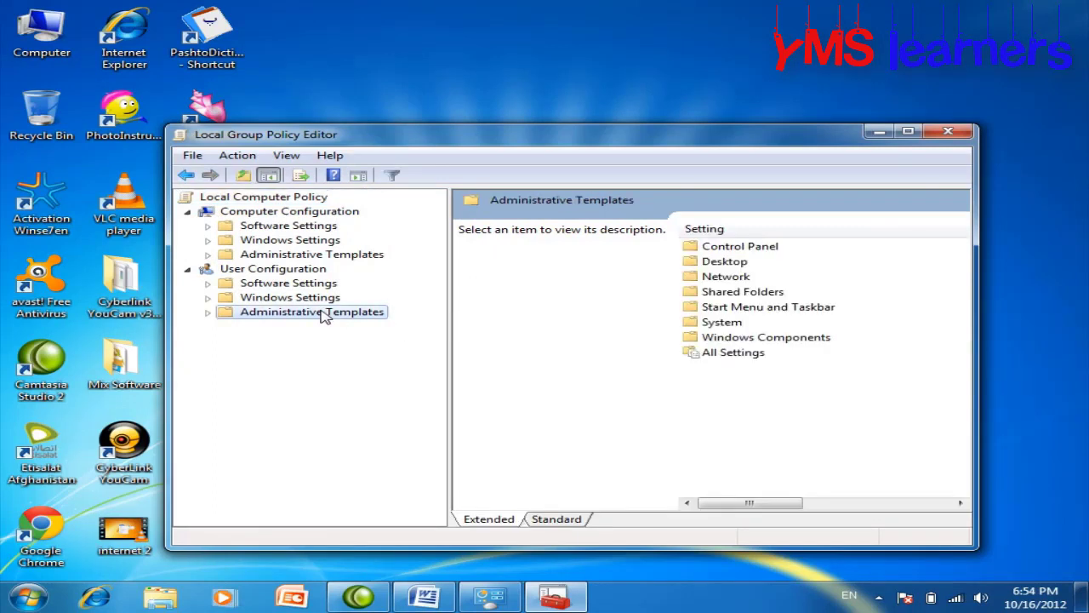
double_click(315, 314)
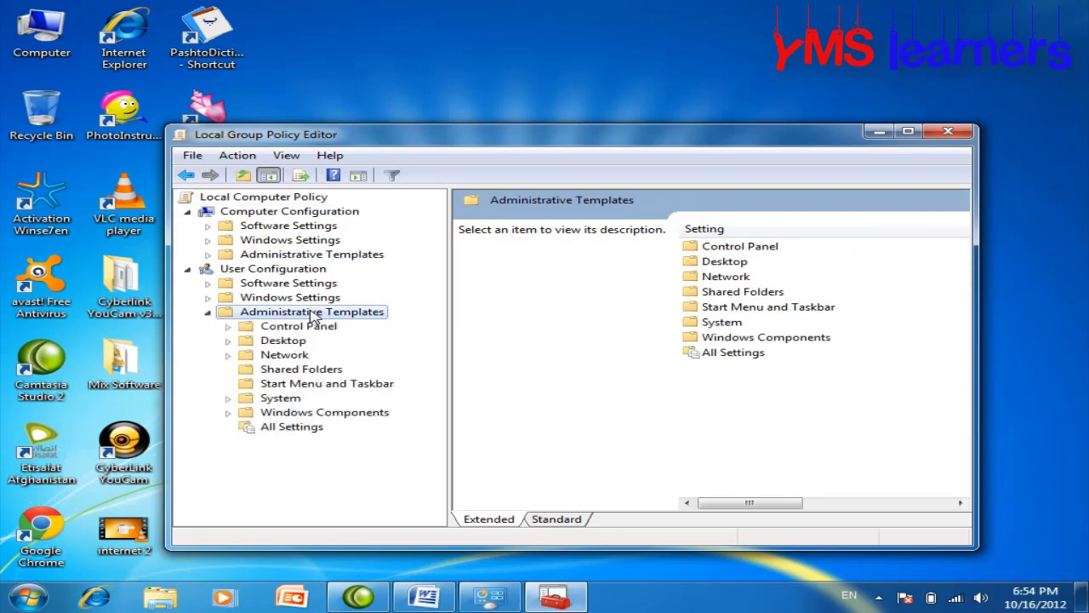
double_click(302, 414)
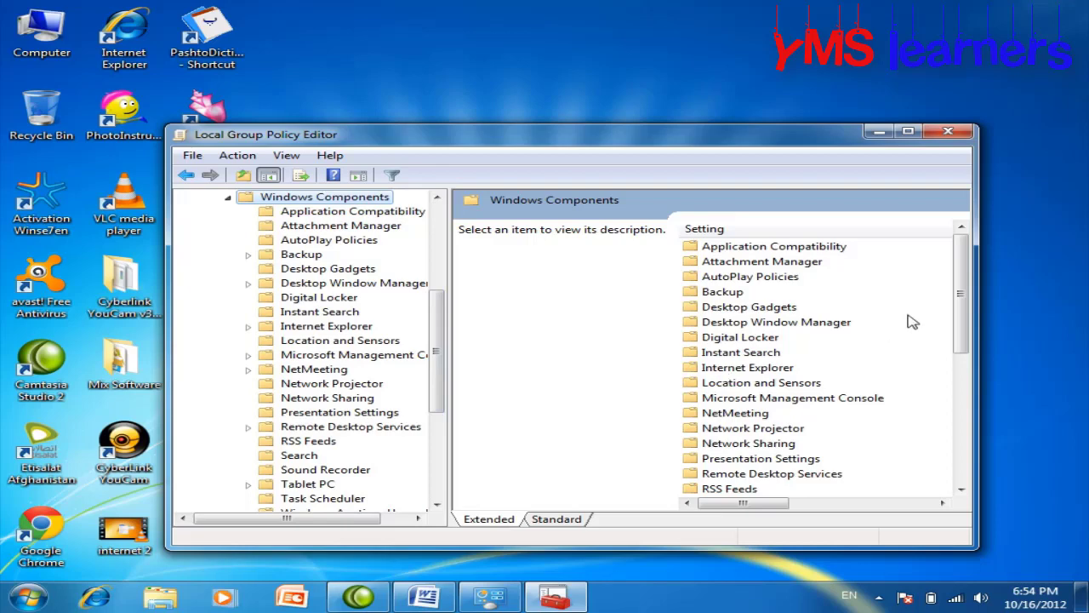
drag(962, 295, 962, 425)
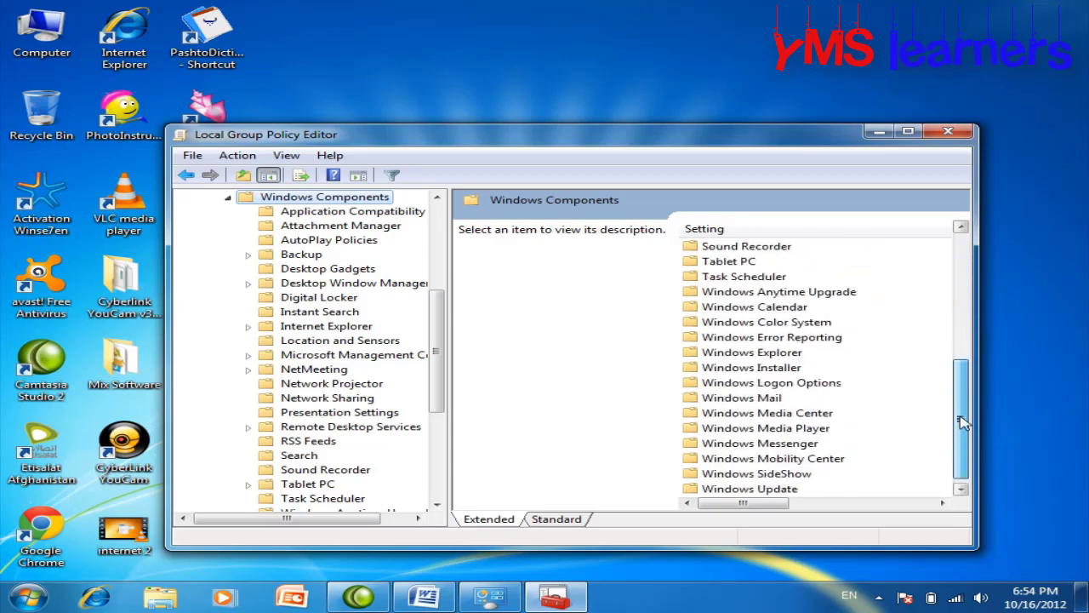
double_click(749, 358)
click(909, 132)
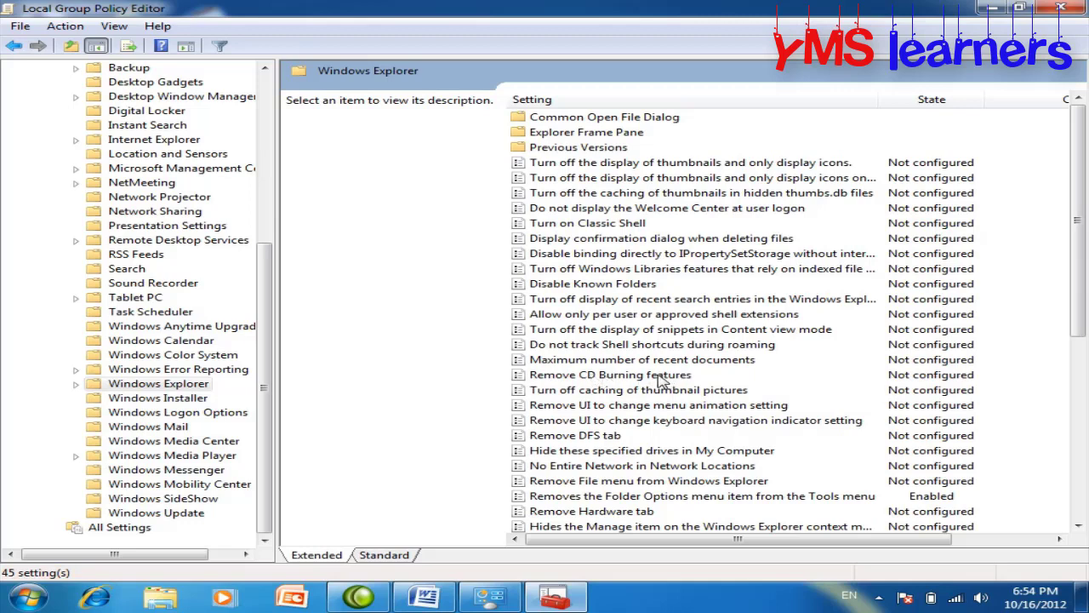
double_click(885, 382)
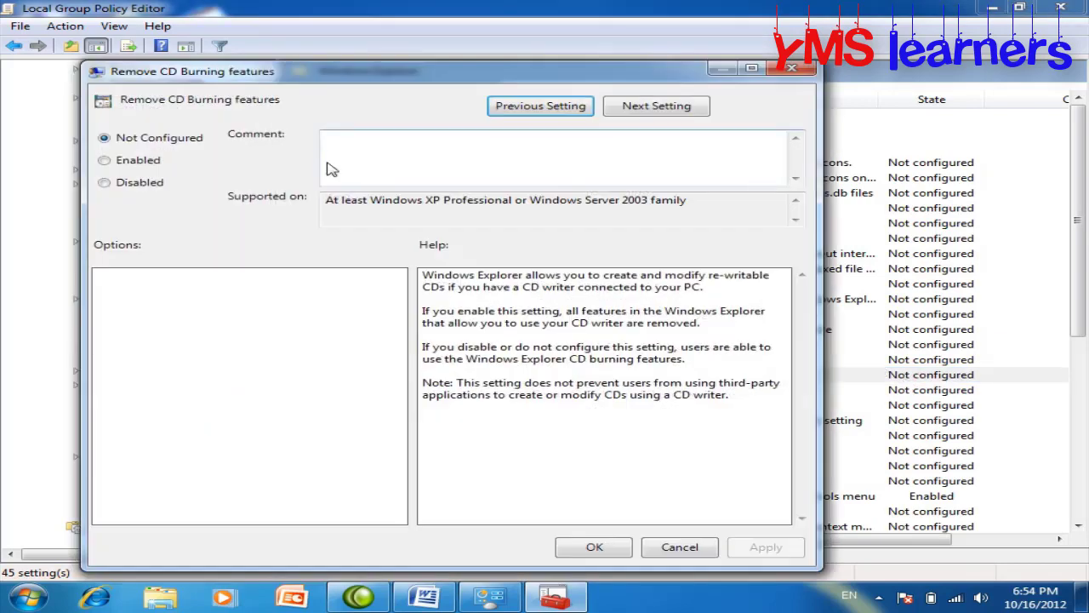
click(127, 163)
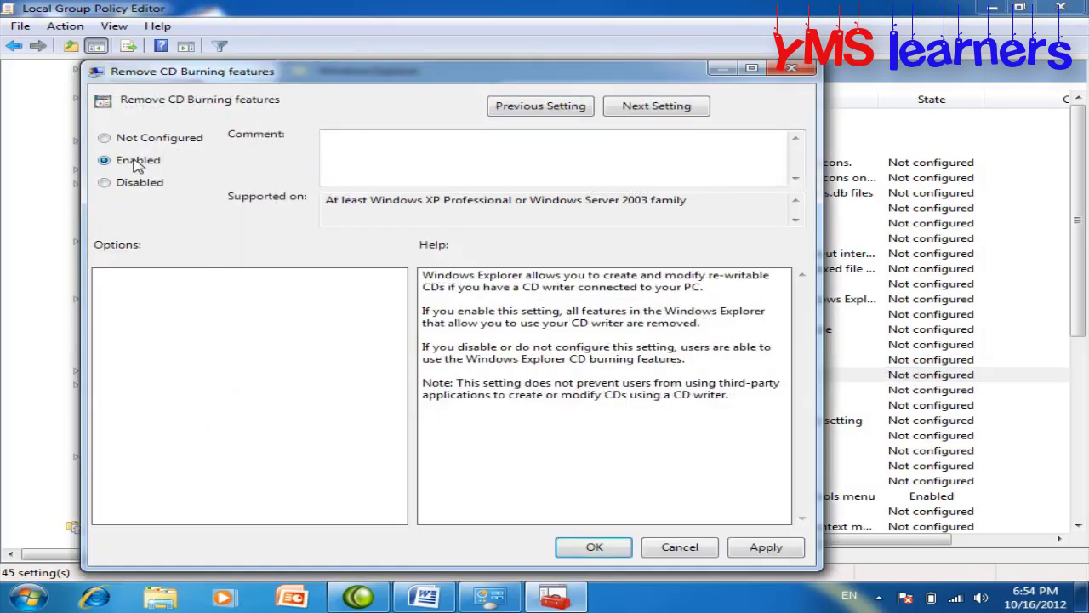
click(123, 140)
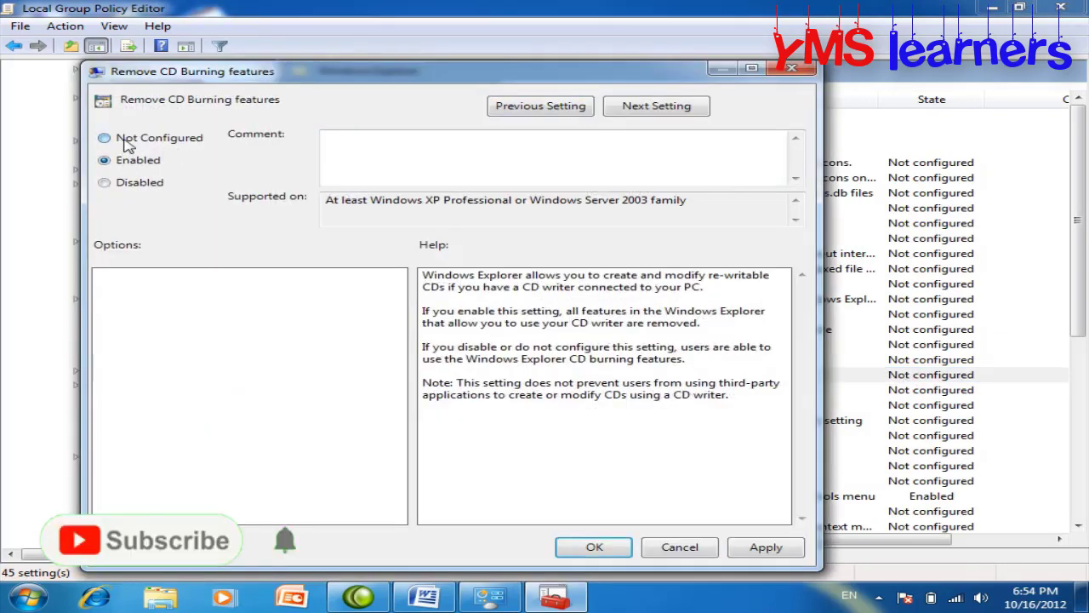
click(680, 547)
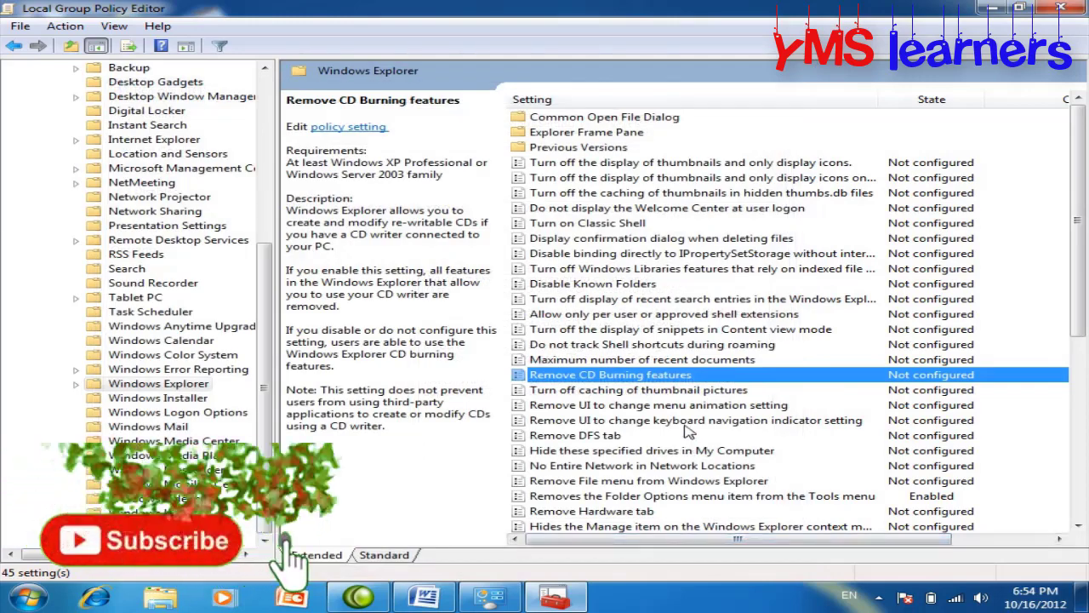
double_click(733, 363)
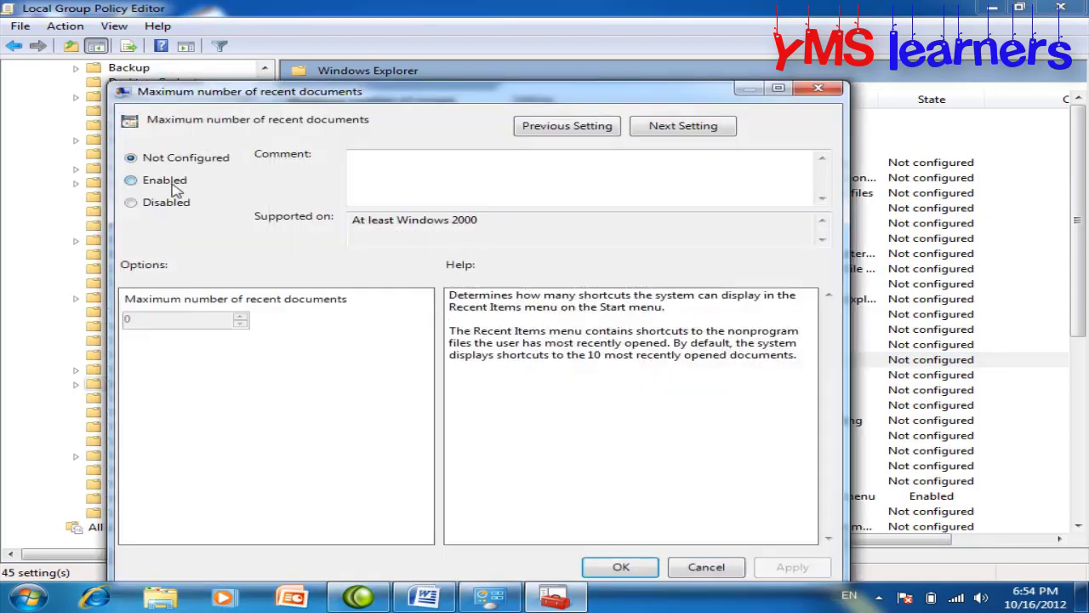
click(170, 182)
click(707, 567)
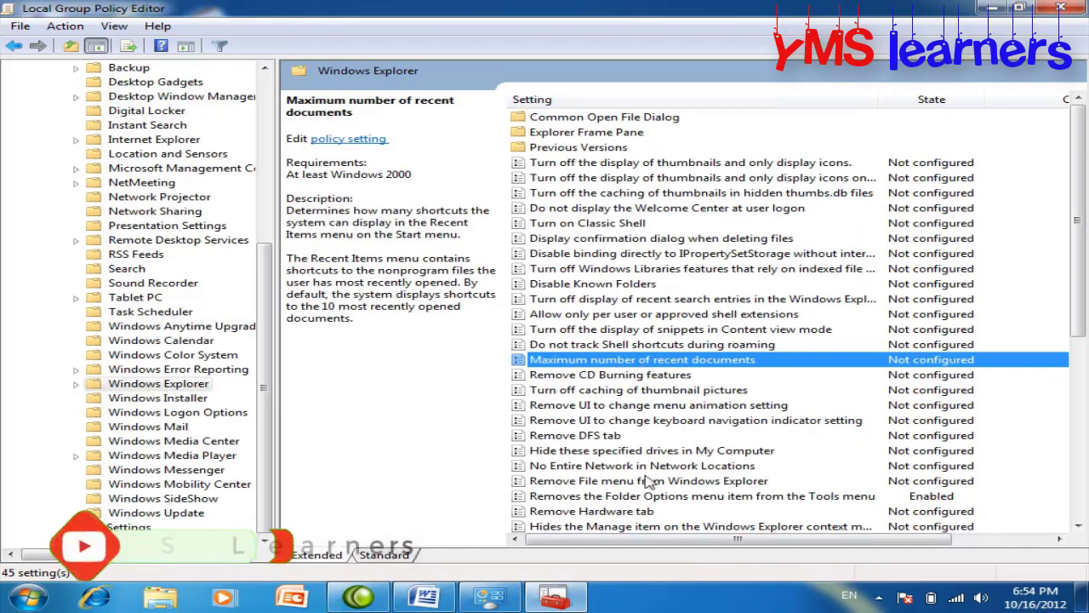
Set the policy "Removes the Folder Options menu item from the Tools menu" to Not Configured and close the policy editor
scroll(639, 503, down, 4)
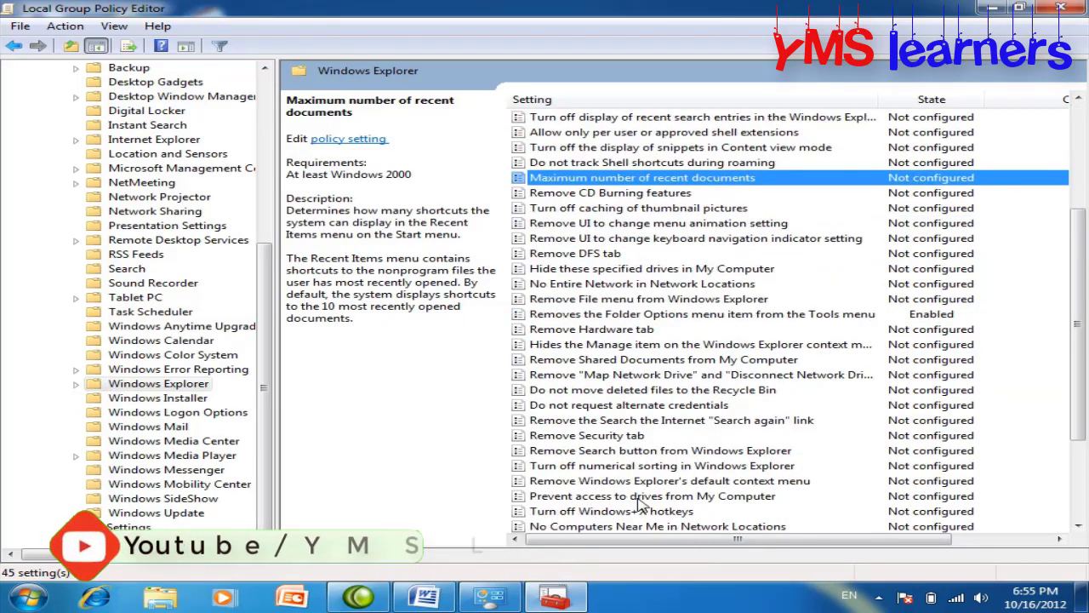
click(660, 319)
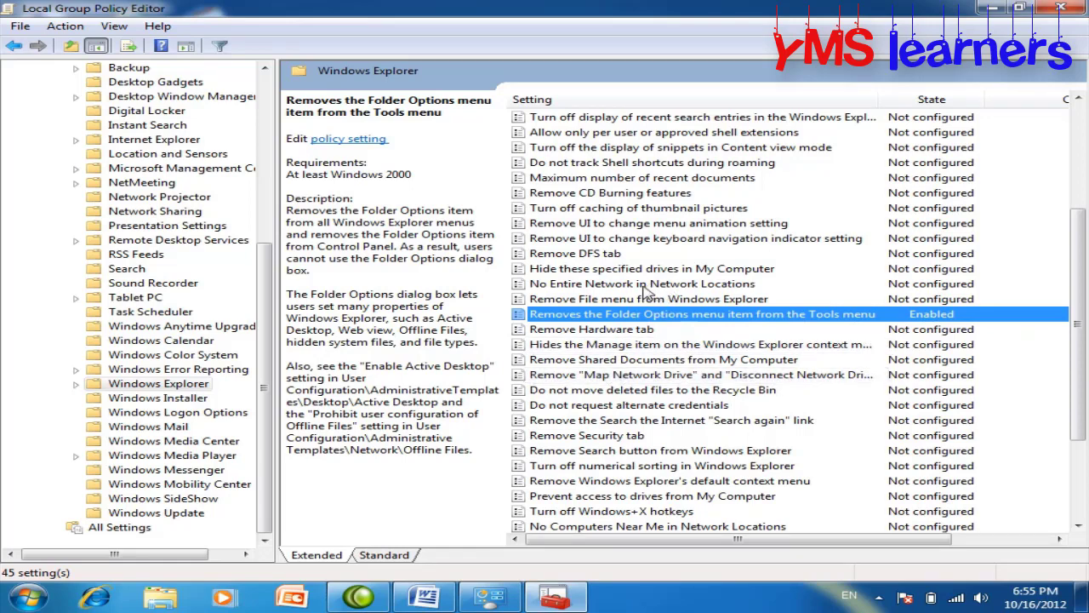
double_click(939, 319)
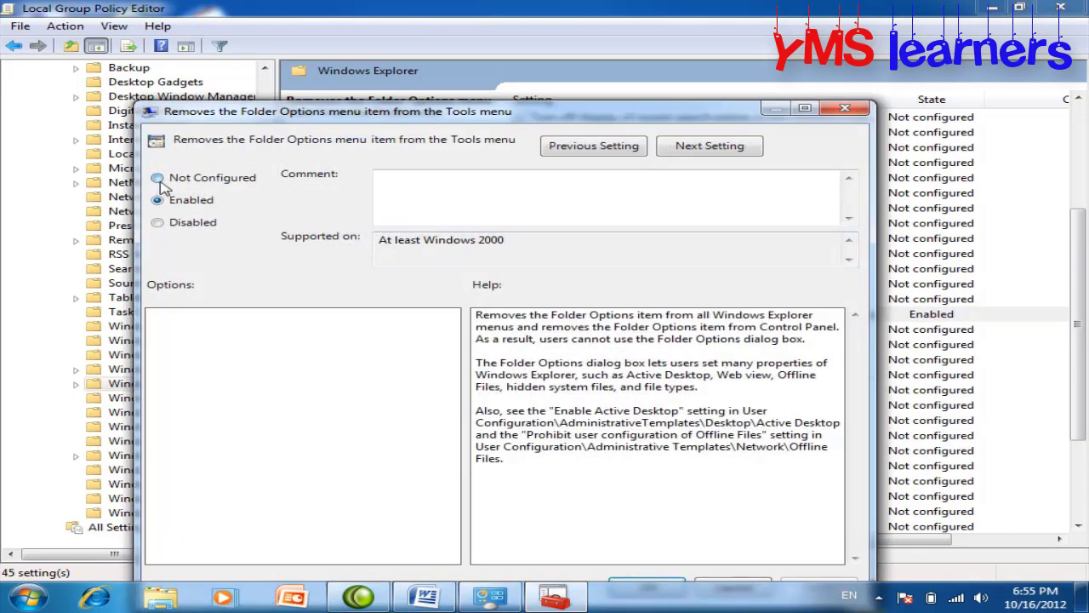
click(158, 179)
drag(563, 115, 553, 2)
click(880, 562)
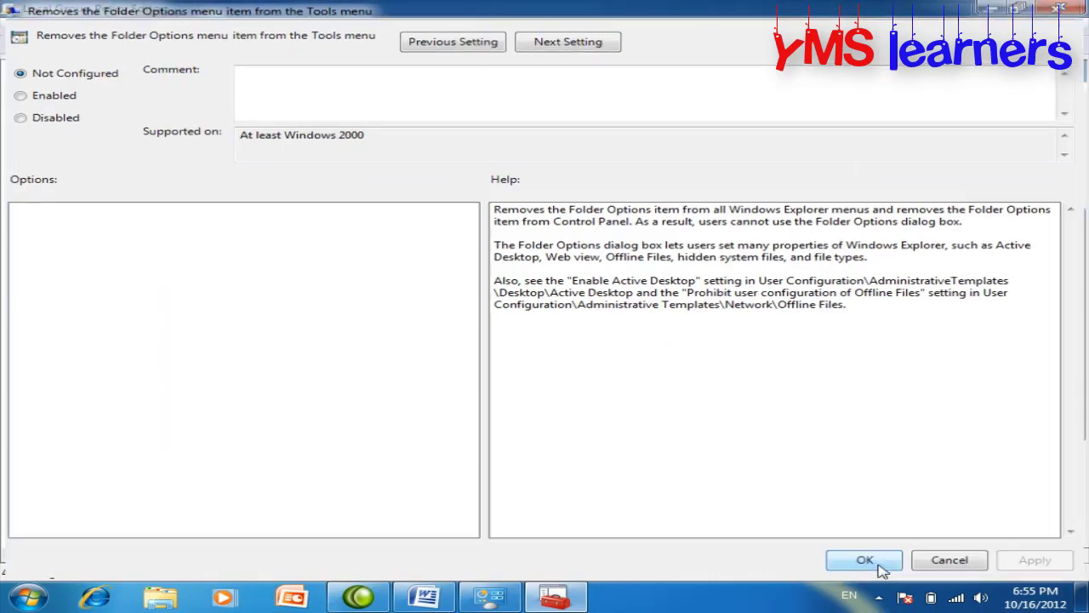
click(1063, 7)
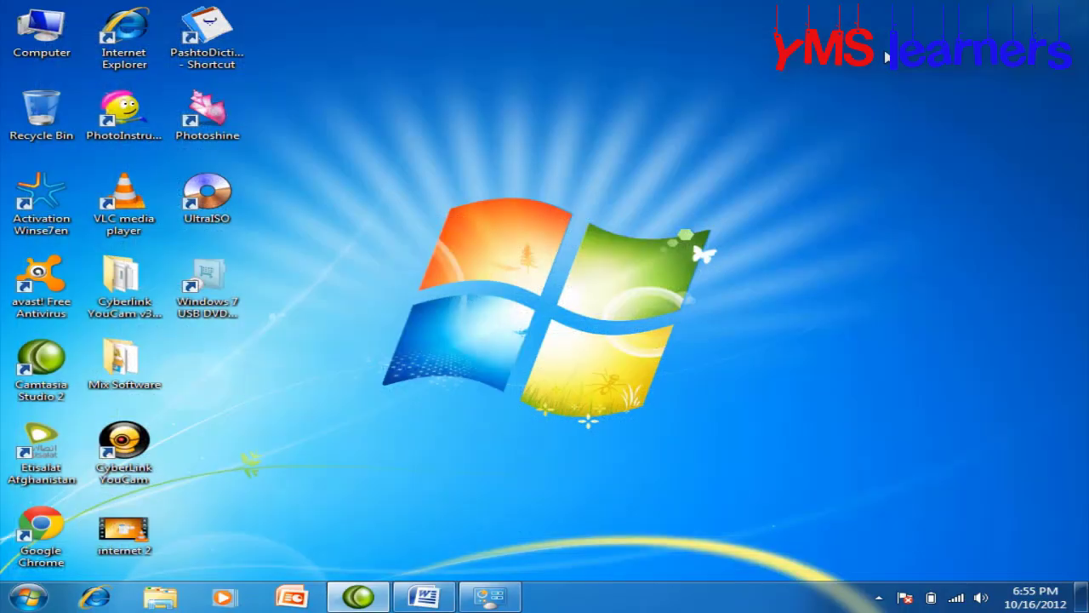
Open Folder Options from Control Panel and close the Control Panel window behind it
click(490, 595)
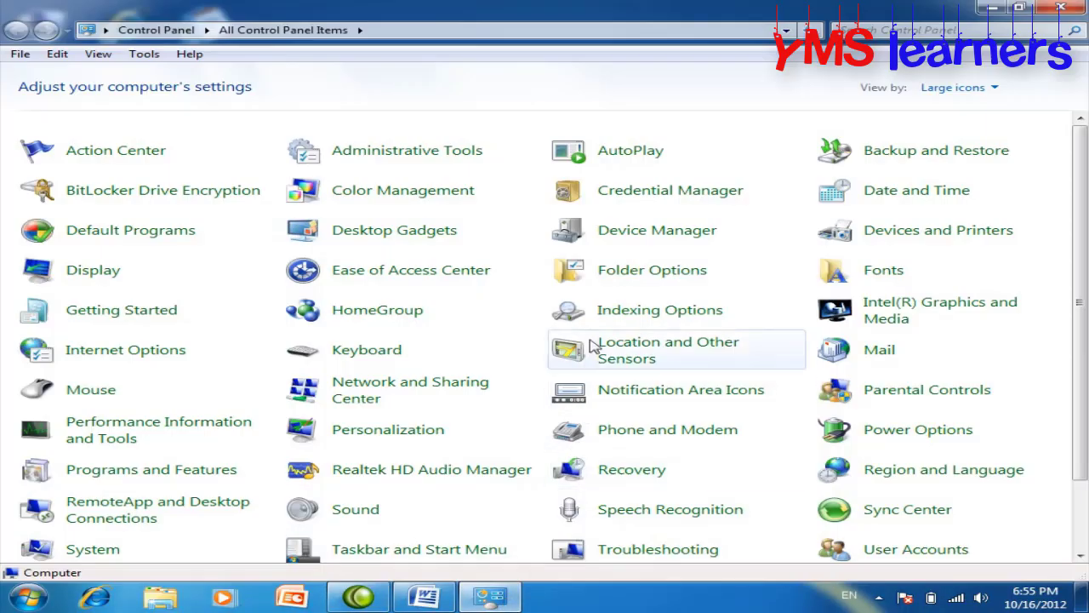
click(638, 283)
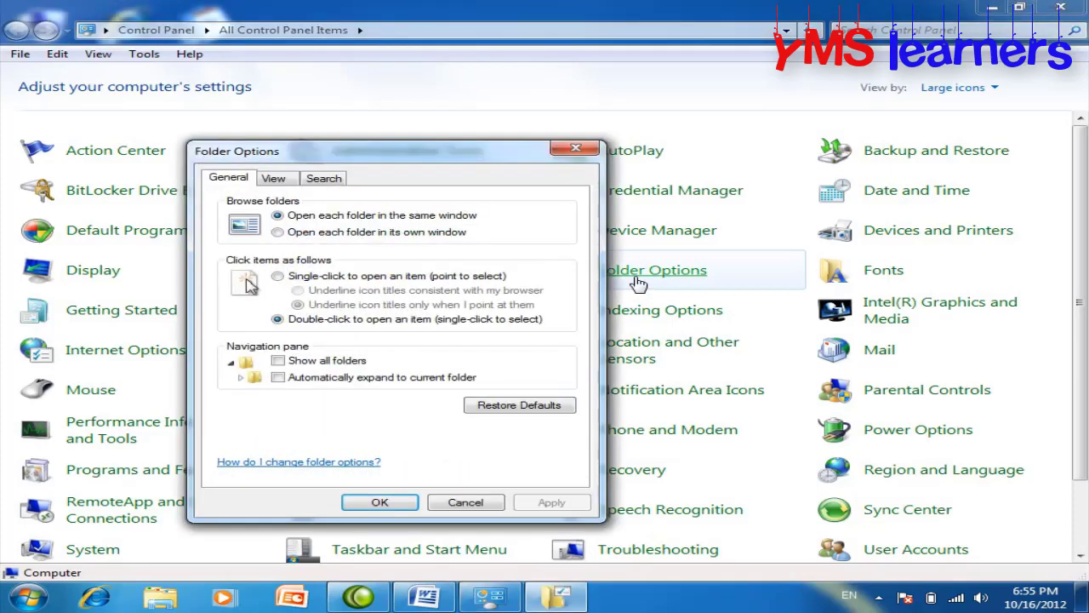
click(1060, 7)
drag(452, 162, 615, 89)
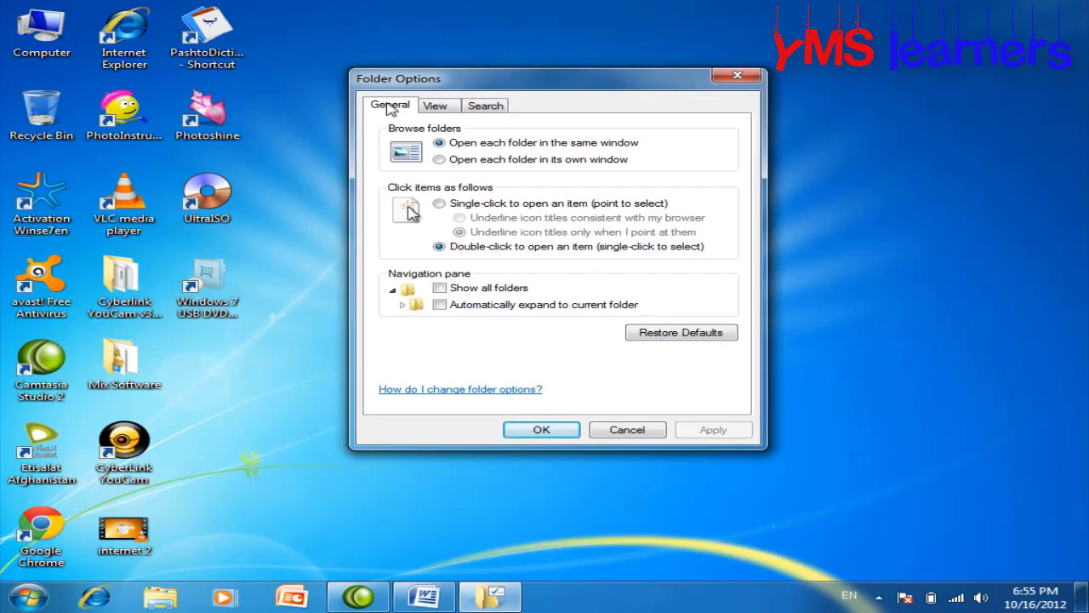
Switch Browse folders to opening each folder in its own window, and return it to the same window
drag(497, 85, 529, 78)
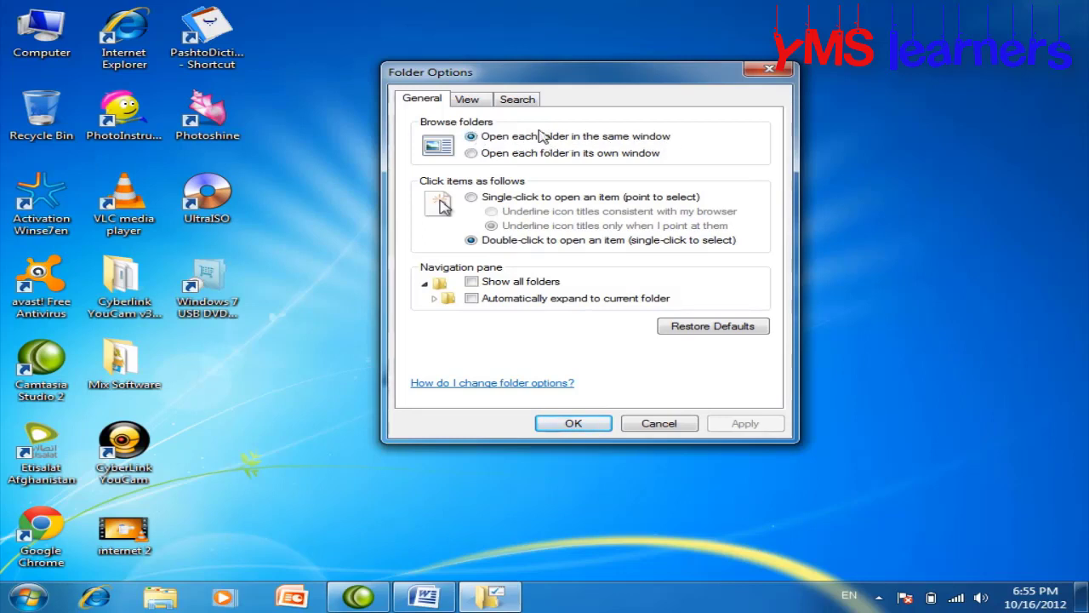
click(484, 160)
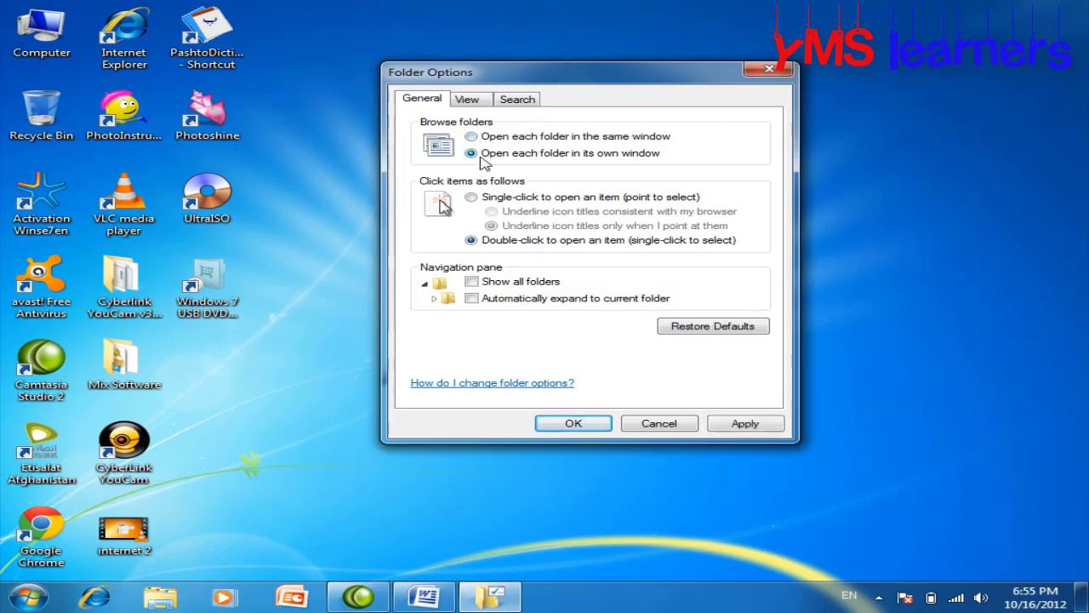
click(485, 142)
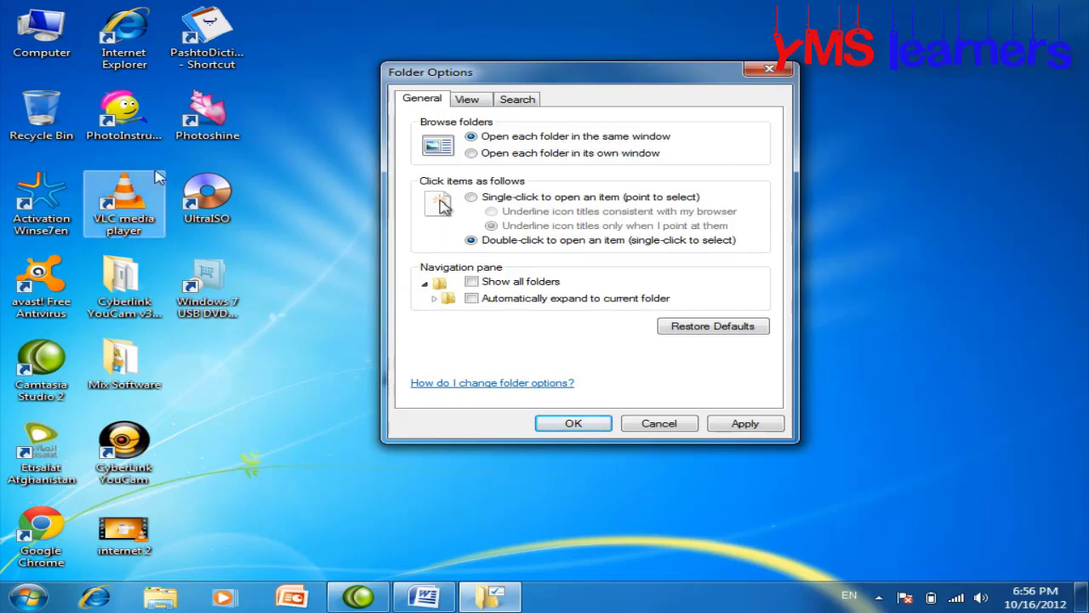
Browse from Computer through Local Disk (C:), Program Files and Microsoft Office to Office12, showing Program Files as tiles on the way
right_click(54, 38)
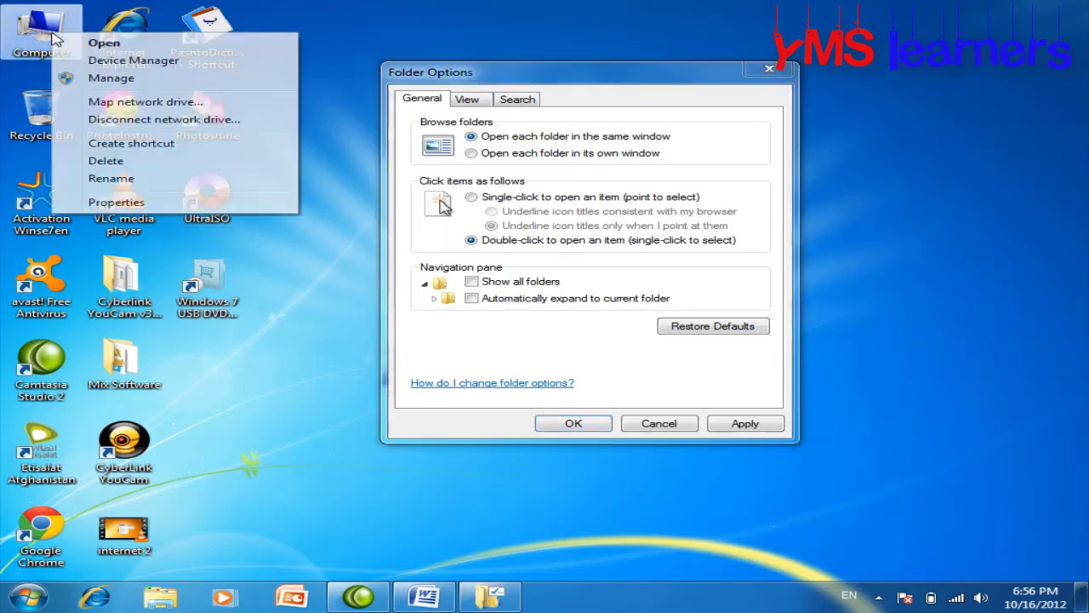
click(105, 43)
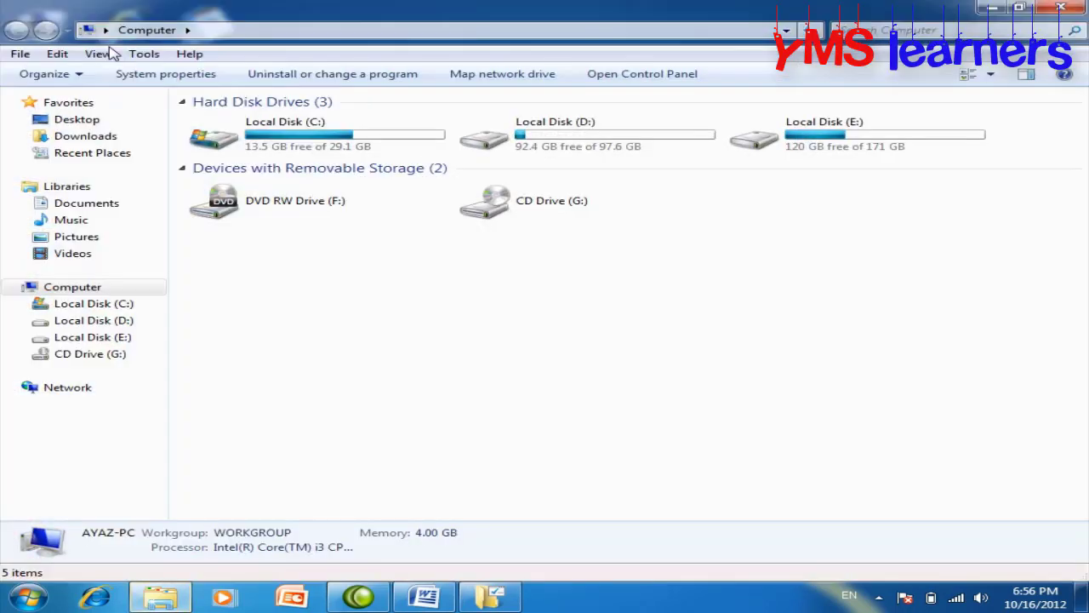
double_click(287, 123)
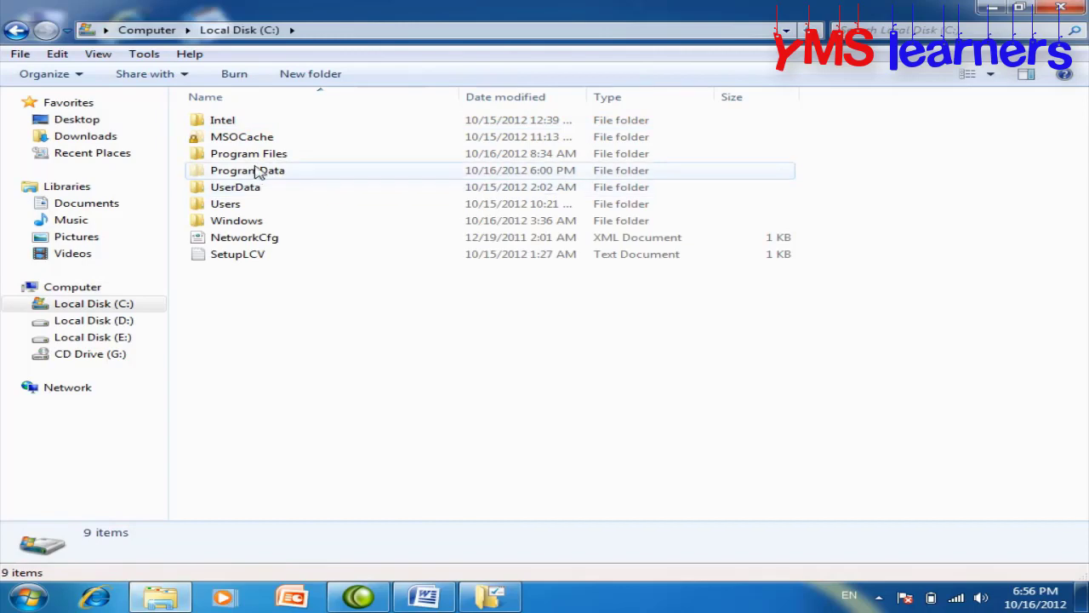
double_click(260, 153)
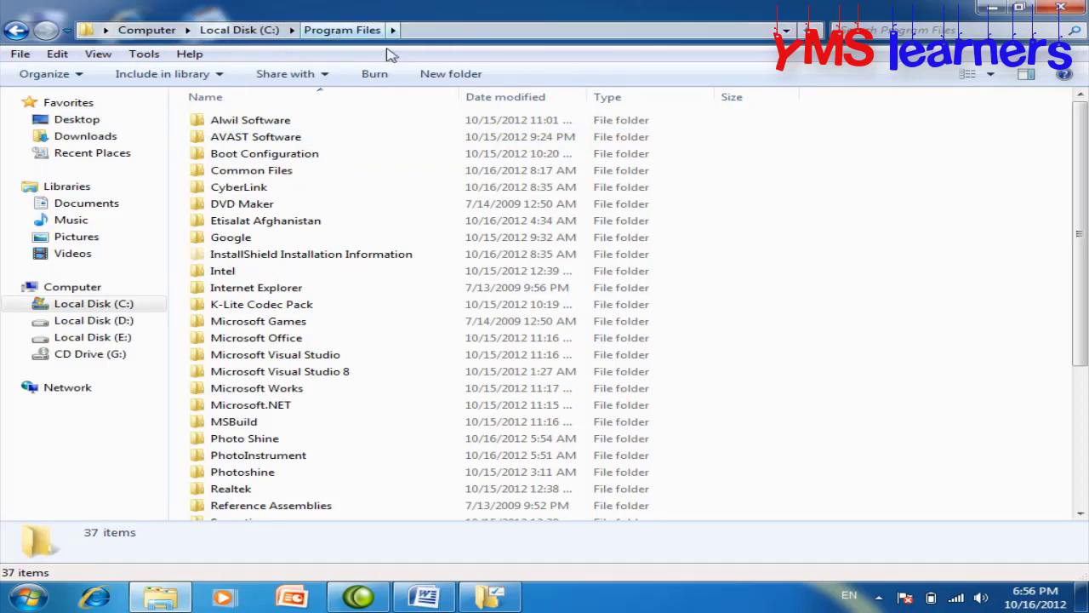
click(968, 75)
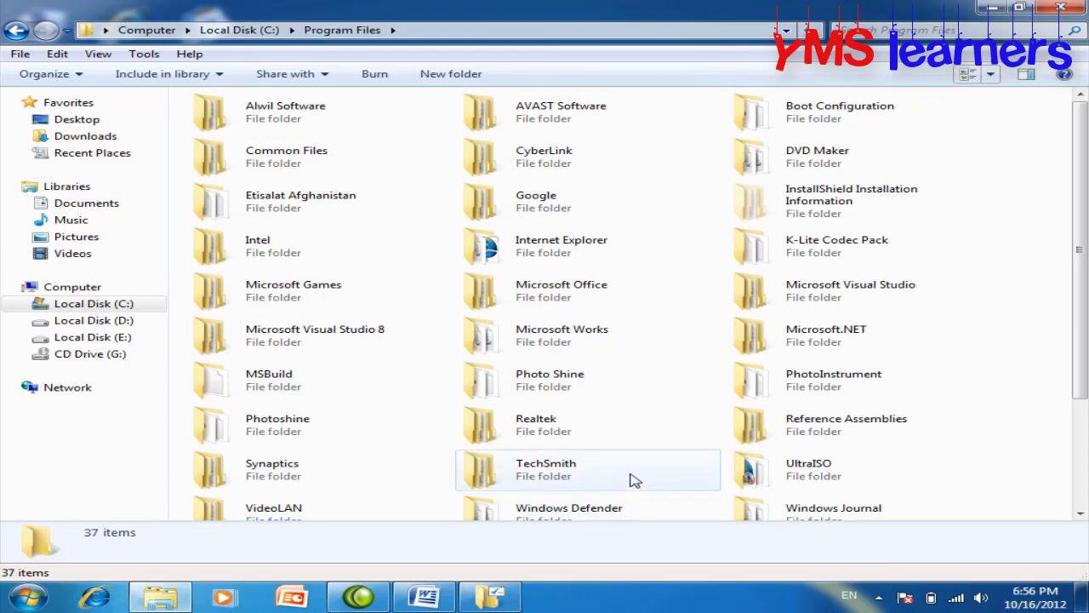
double_click(519, 298)
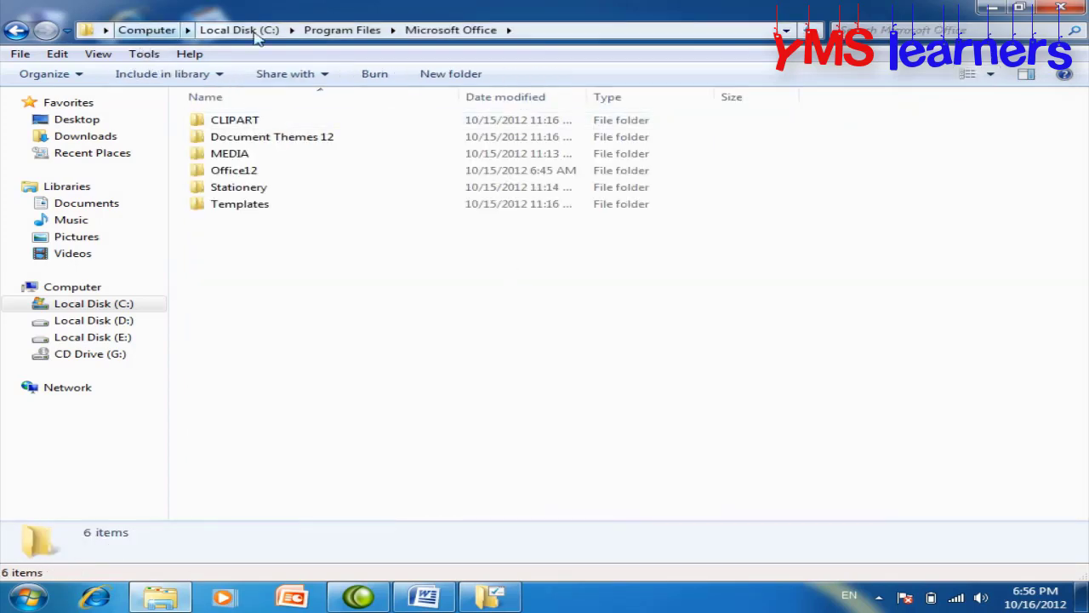
double_click(242, 173)
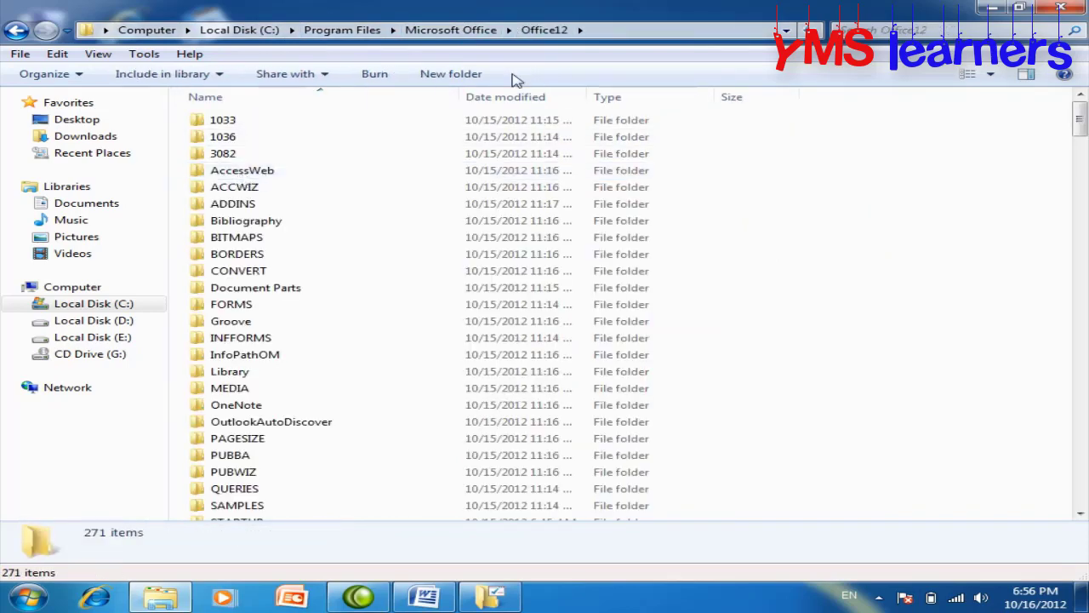
scroll(357, 310, down, 6)
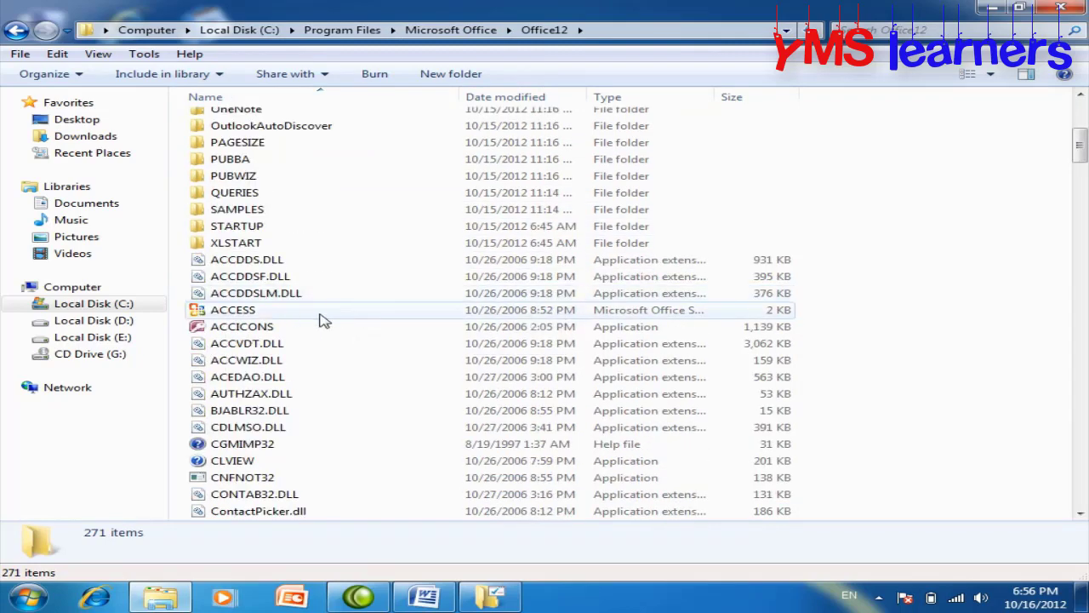
Close the Folder Options dialog and the Office12 folder window
scroll(389, 298, up, 6)
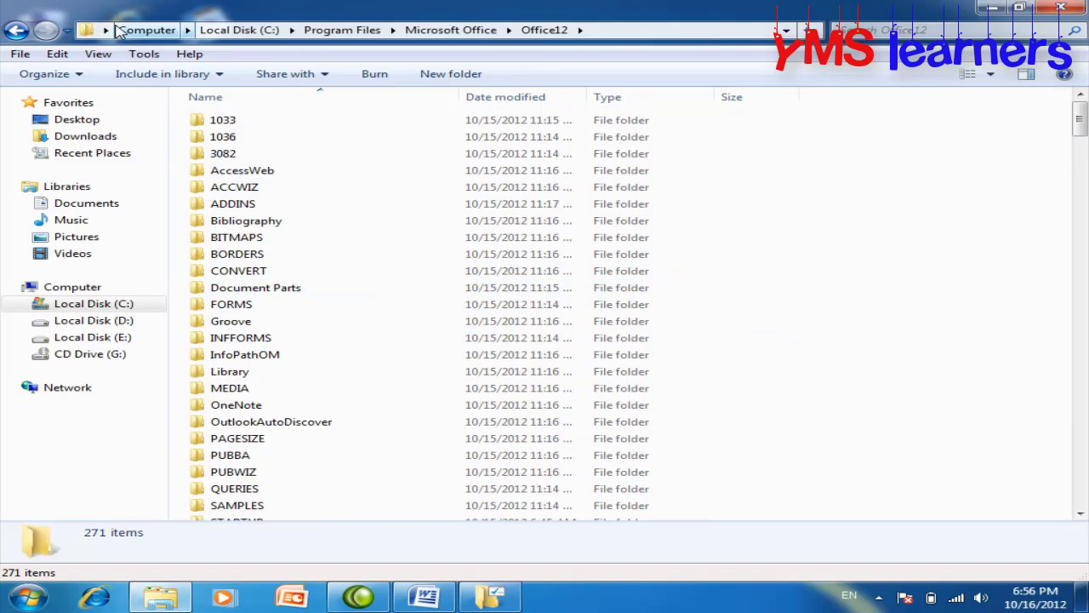
click(984, 7)
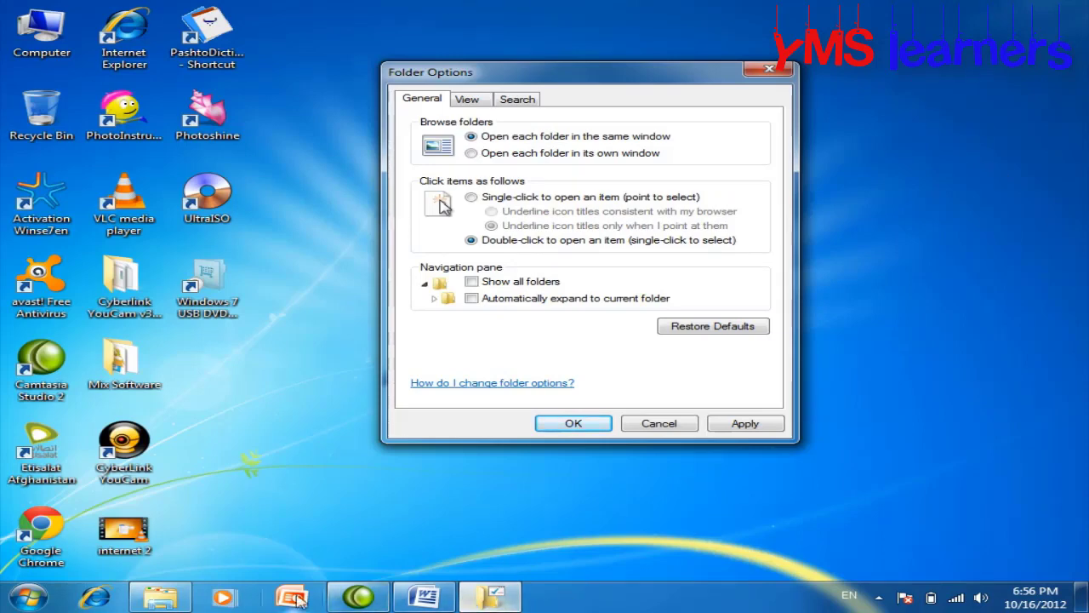
click(169, 599)
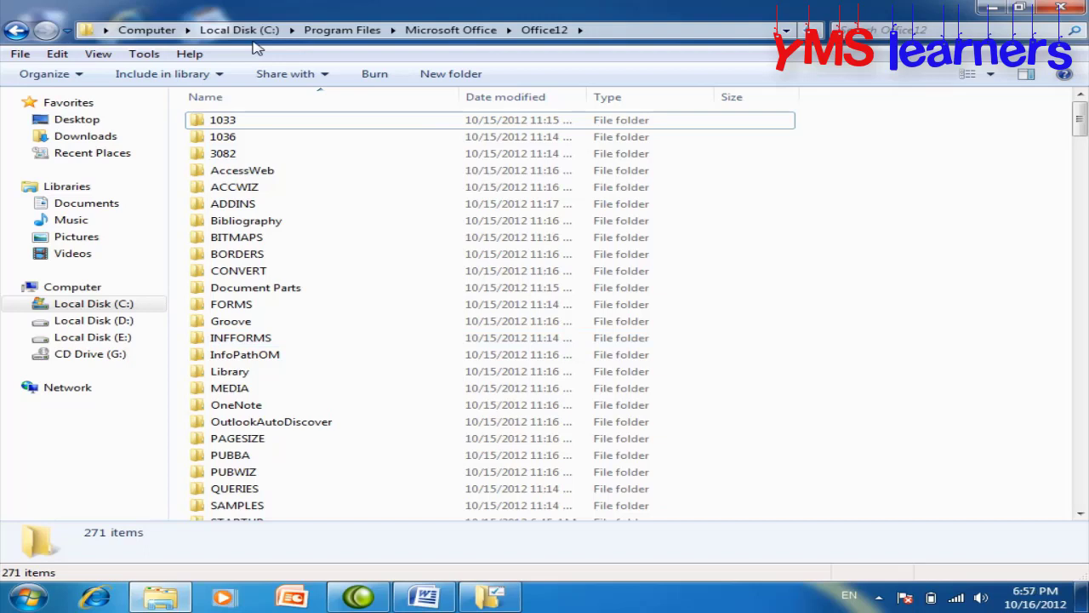
click(490, 596)
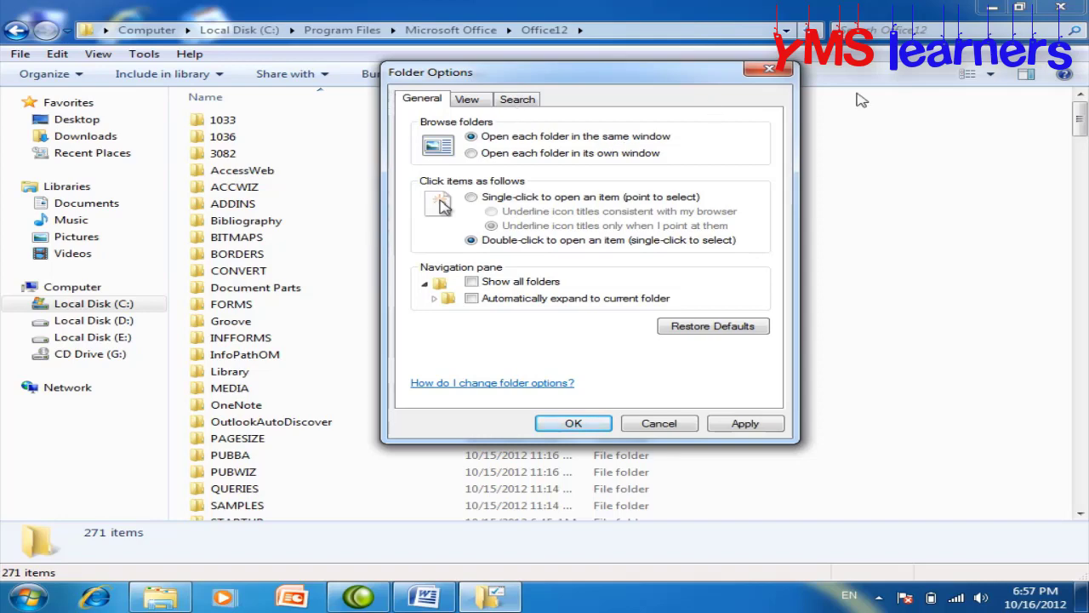
click(769, 70)
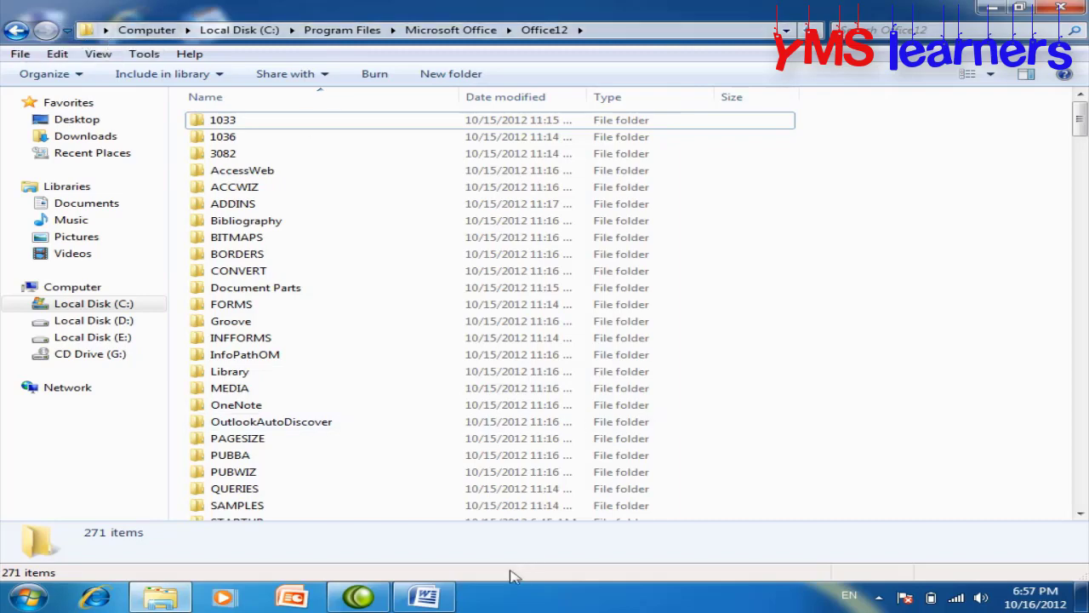
click(23, 600)
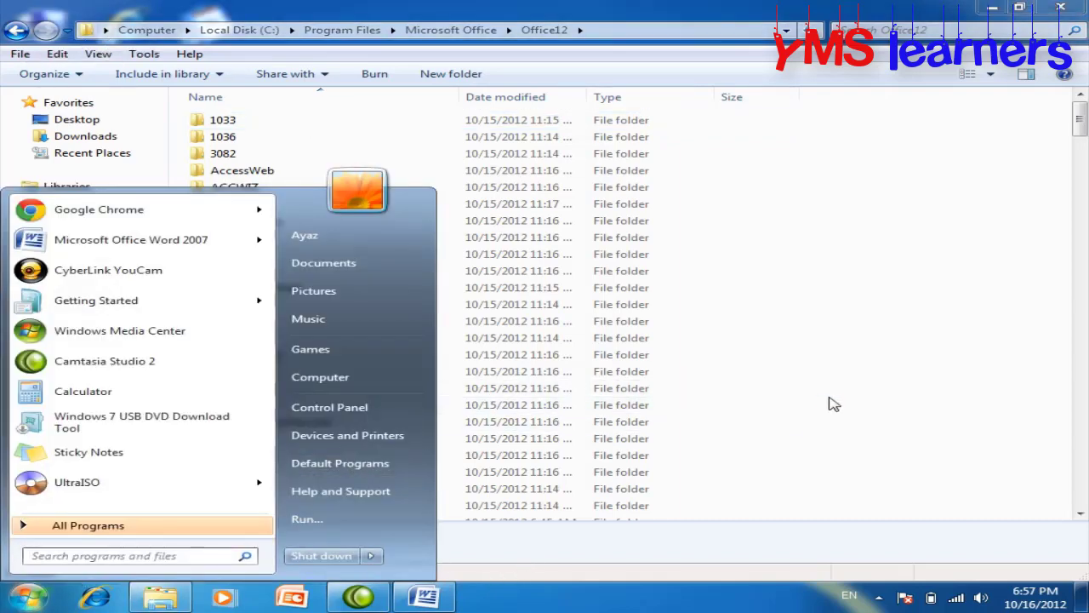
click(1067, 8)
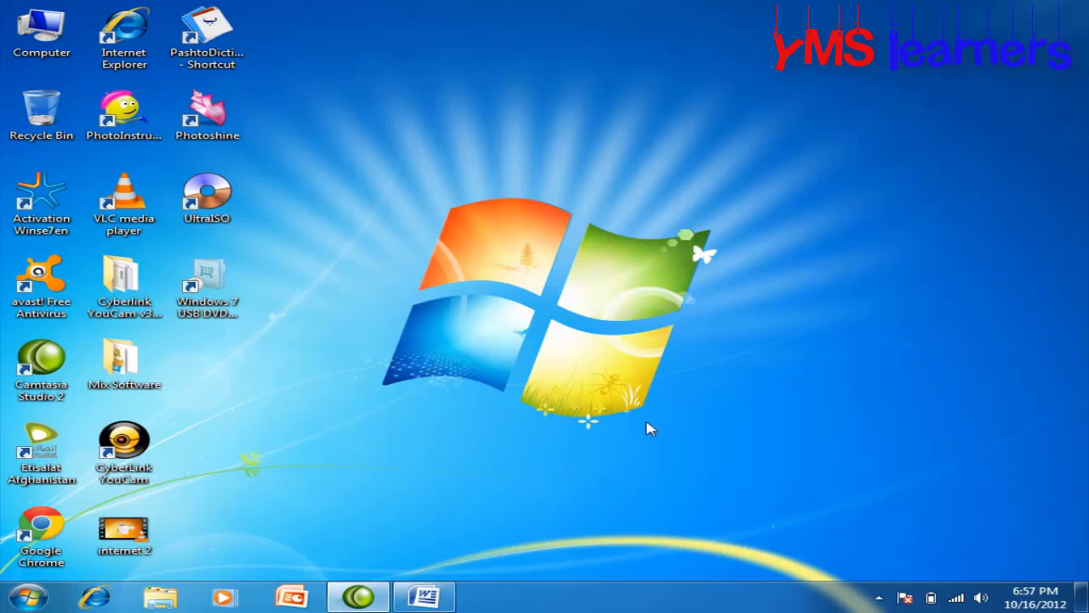
Open Folder Options from Control Panel, set Browse folders to "Open each folder in its own window", apply it and close Control Panel
click(25, 599)
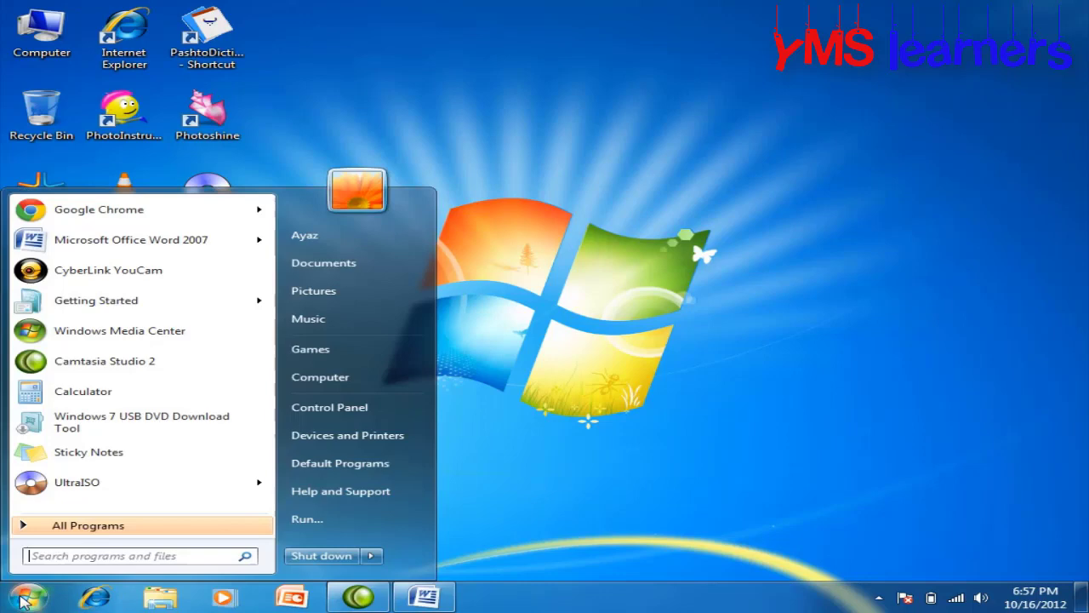
click(357, 411)
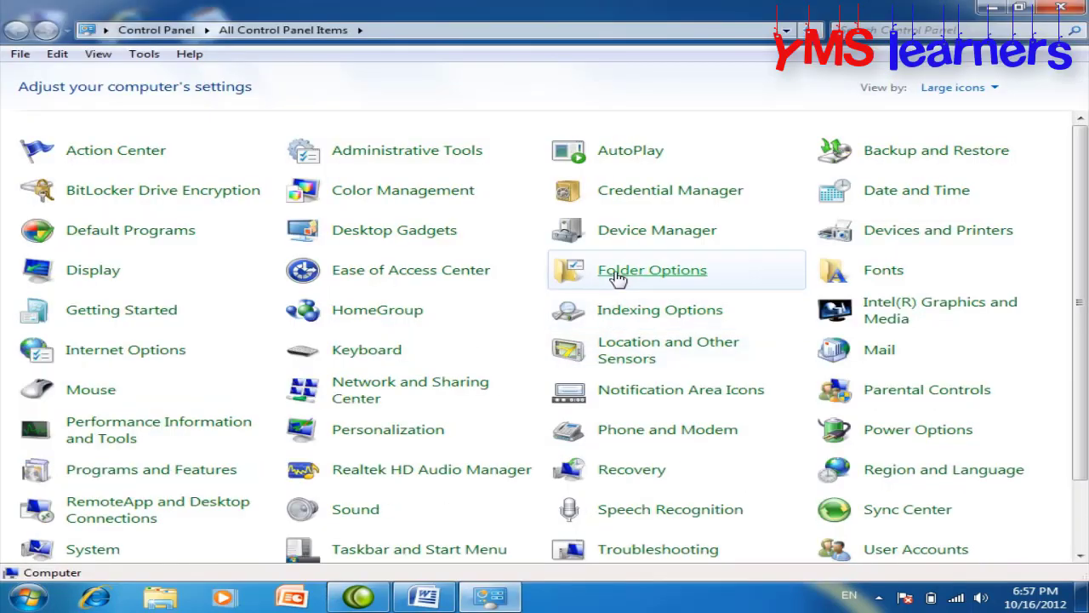
click(618, 272)
drag(299, 53, 557, 68)
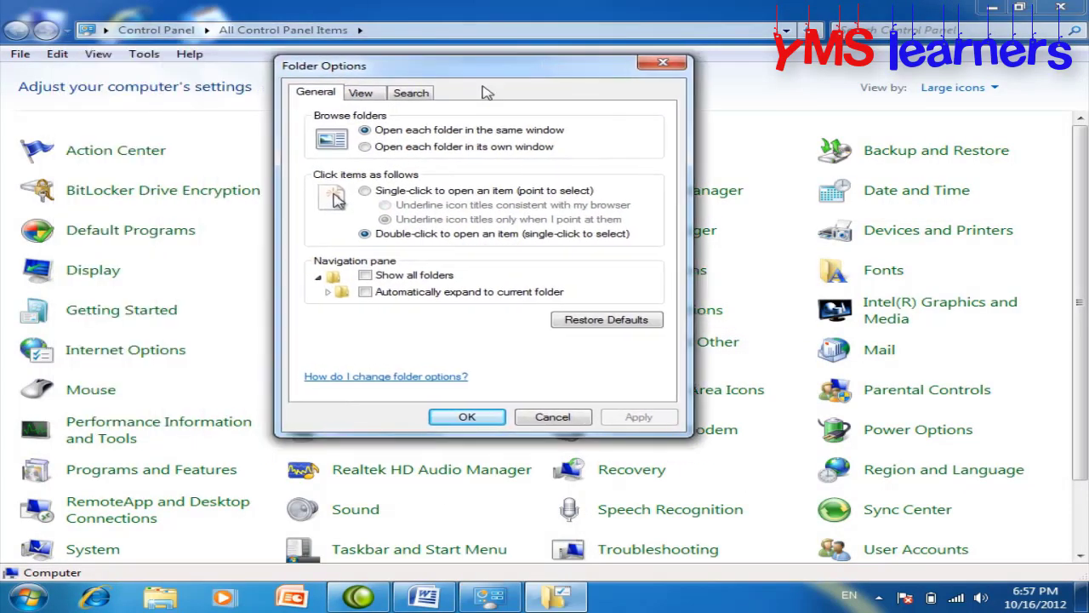
click(372, 150)
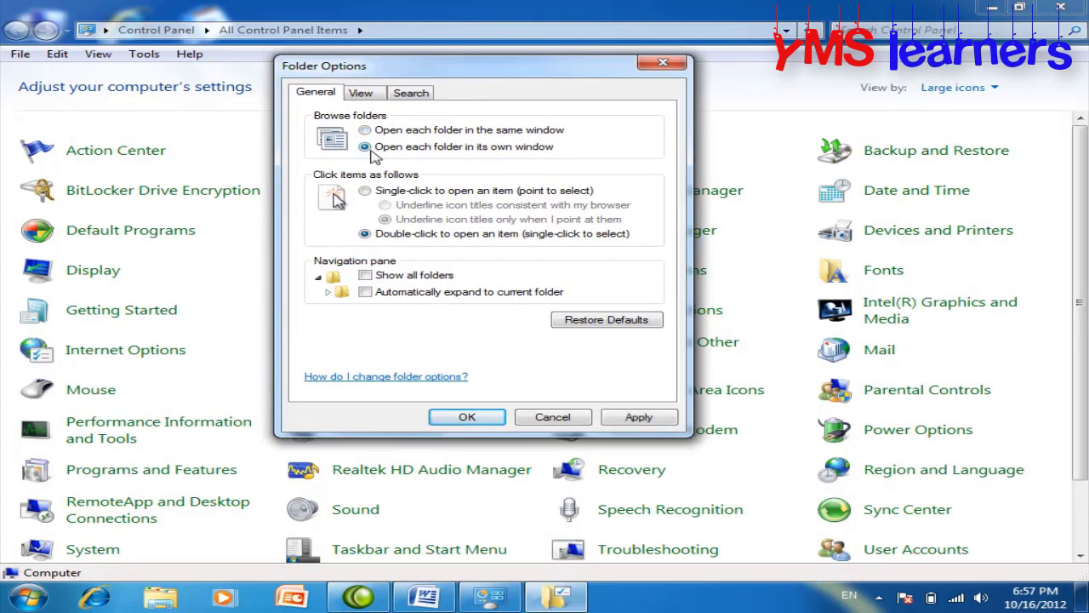
click(467, 416)
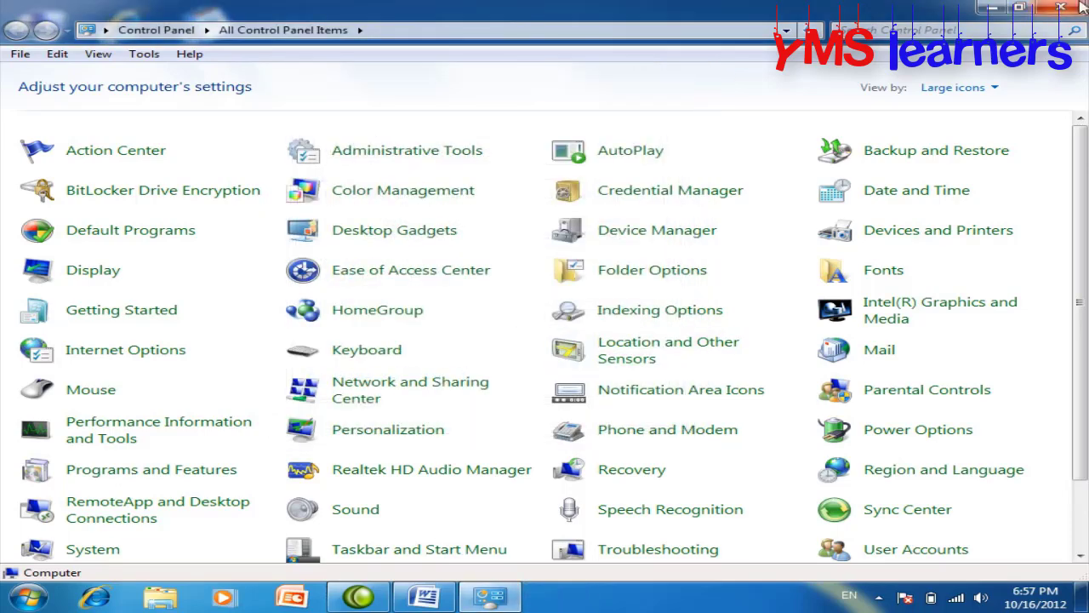
click(1060, 7)
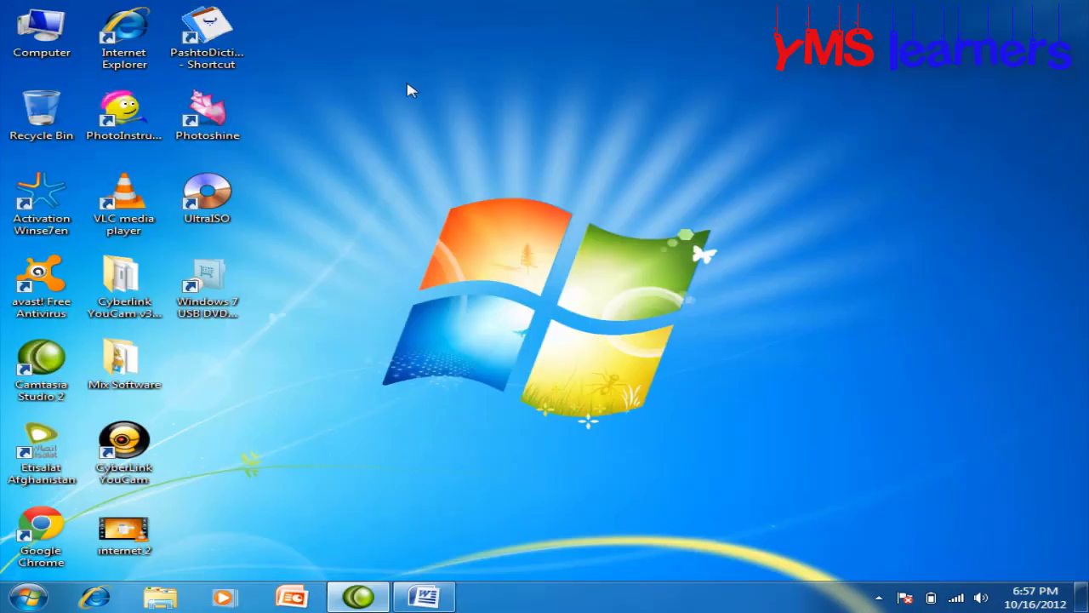
Browse from Computer through Local Disk (C:) and Program Files to Microsoft Office to test the separate-window setting
double_click(41, 32)
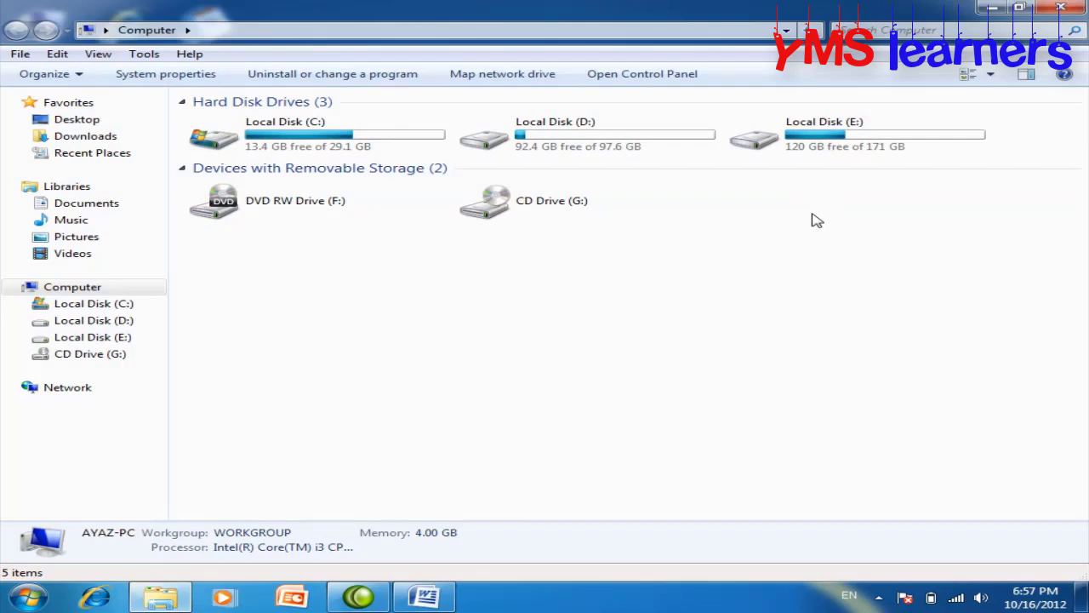
double_click(336, 141)
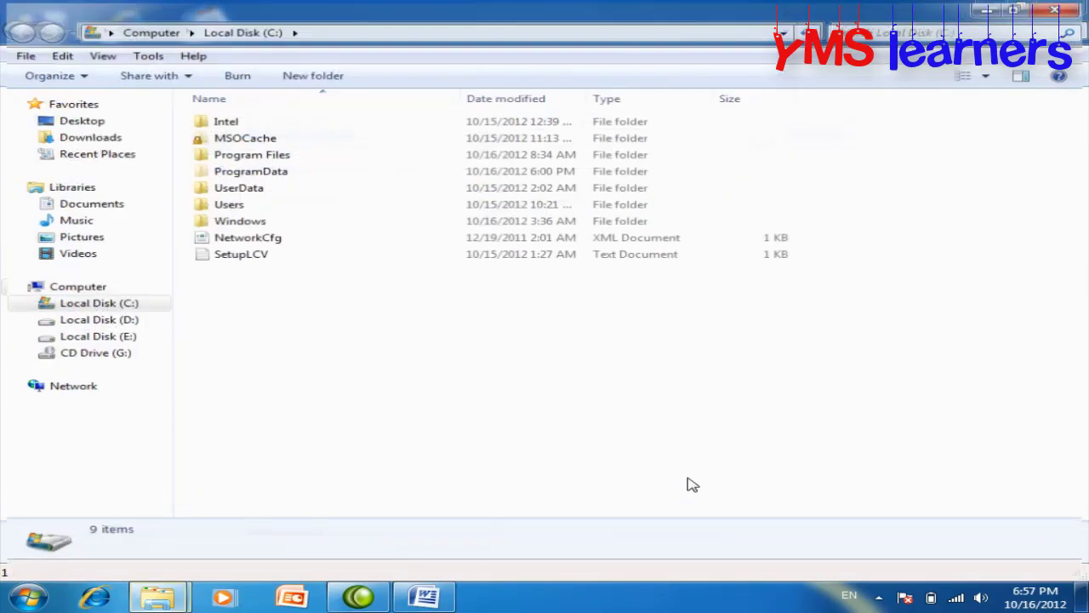
click(261, 159)
double_click(264, 163)
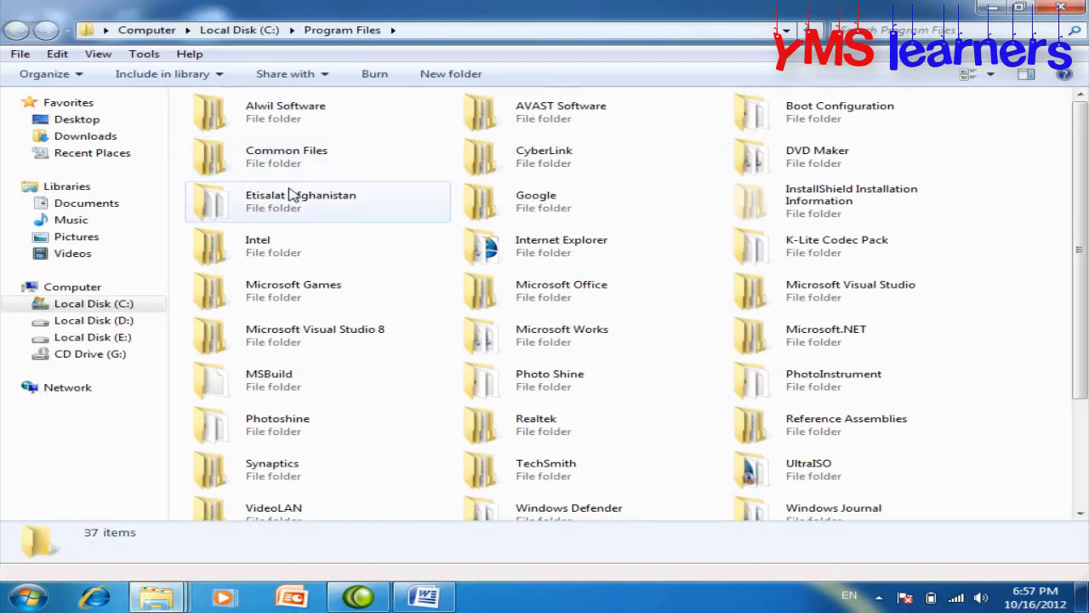
double_click(532, 296)
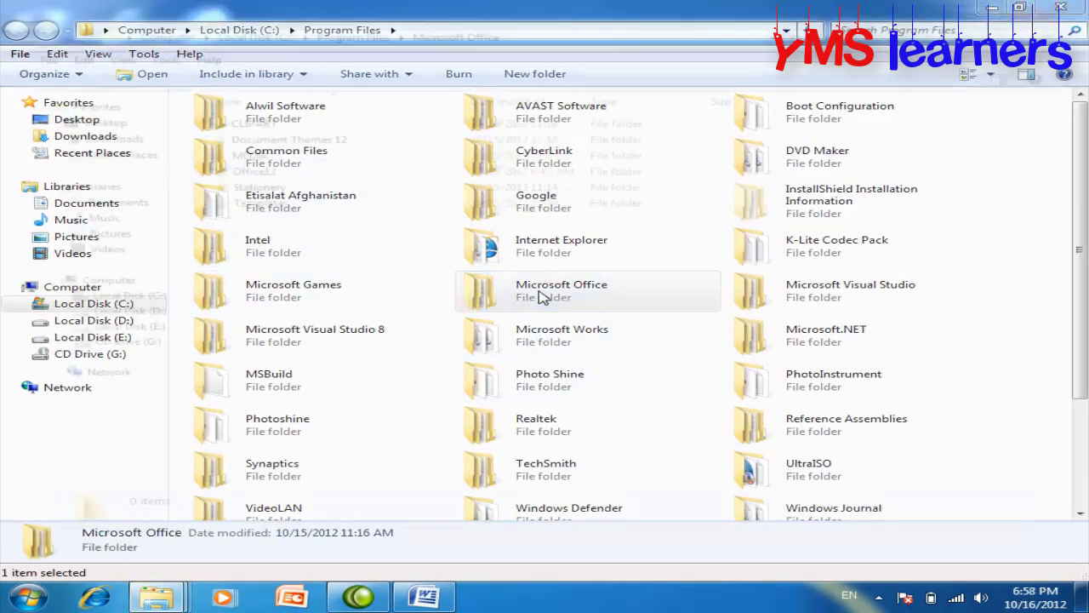
Restore down the Microsoft Office, Program Files, Local Disk (C:) and Computer windows and move them apart on the desktop
double_click(760, 17)
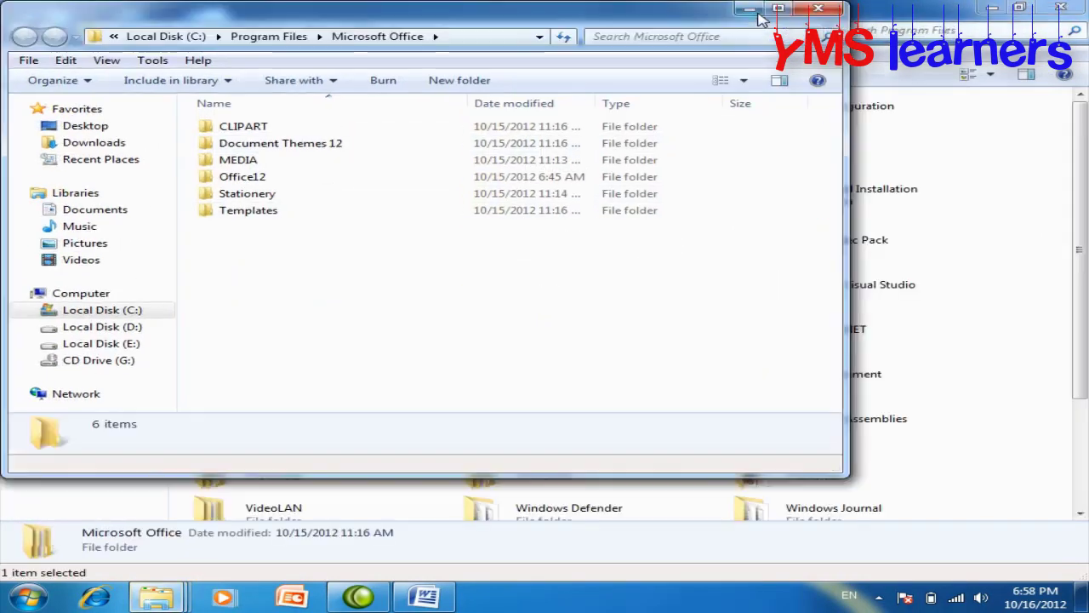
drag(652, 23, 870, 167)
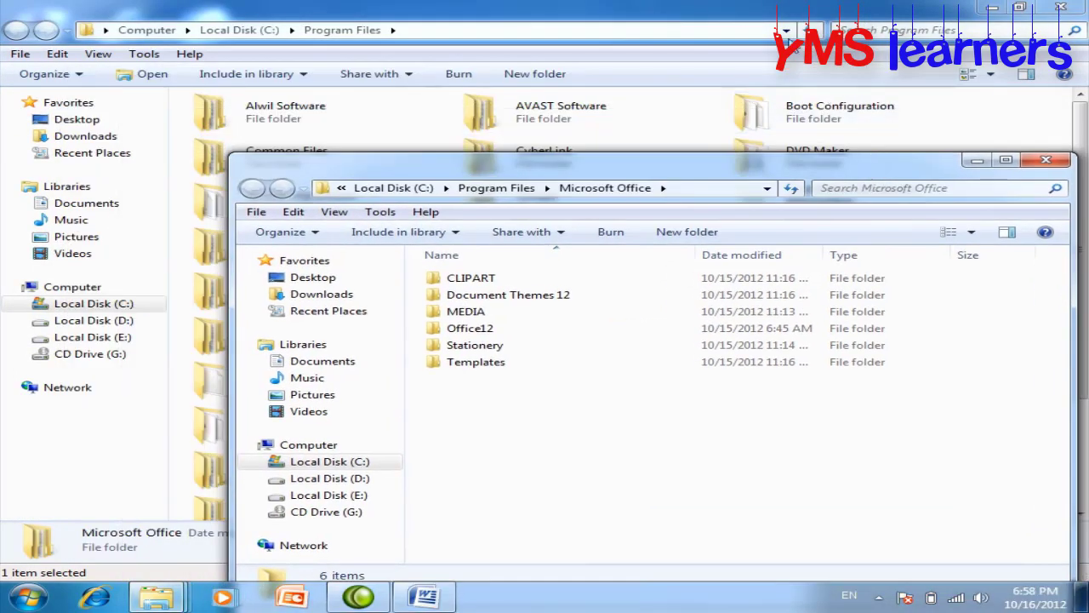
click(770, 16)
double_click(749, 16)
drag(749, 34, 714, 179)
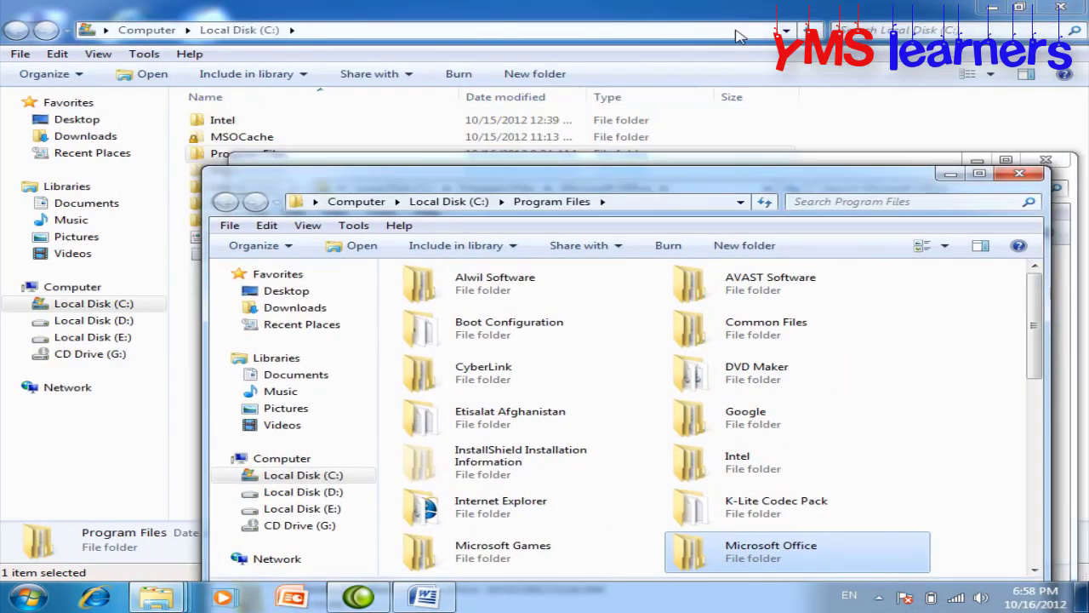
click(738, 17)
double_click(730, 15)
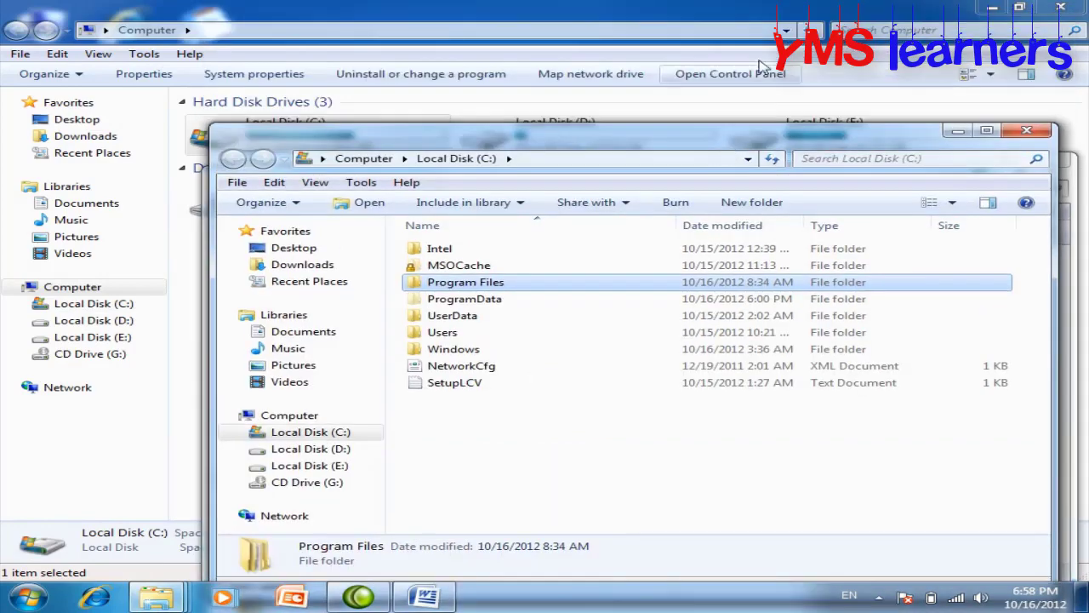
double_click(740, 17)
drag(686, 116, 553, 47)
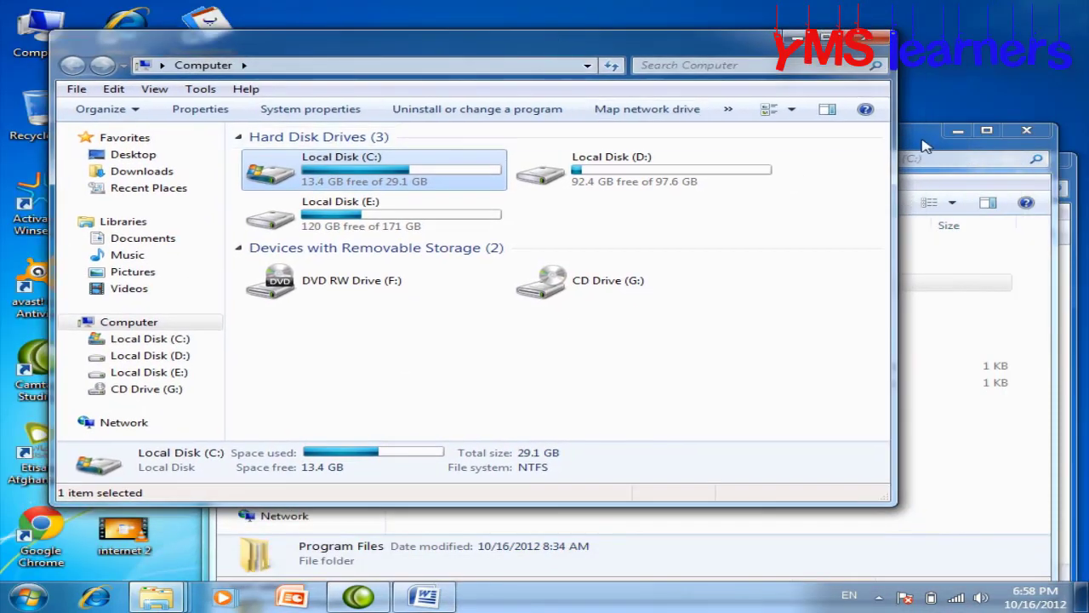
Maximize and minimize the Computer, Local Disk (C:), Program Files and Microsoft Office windows in turn
mouse_move(156, 601)
double_click(706, 47)
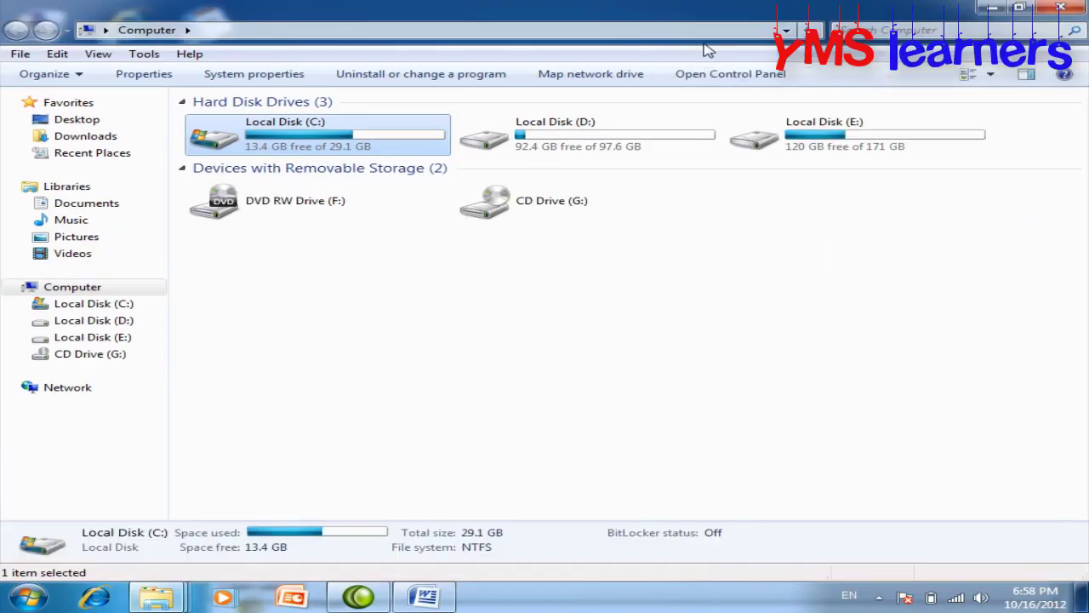
click(1045, 10)
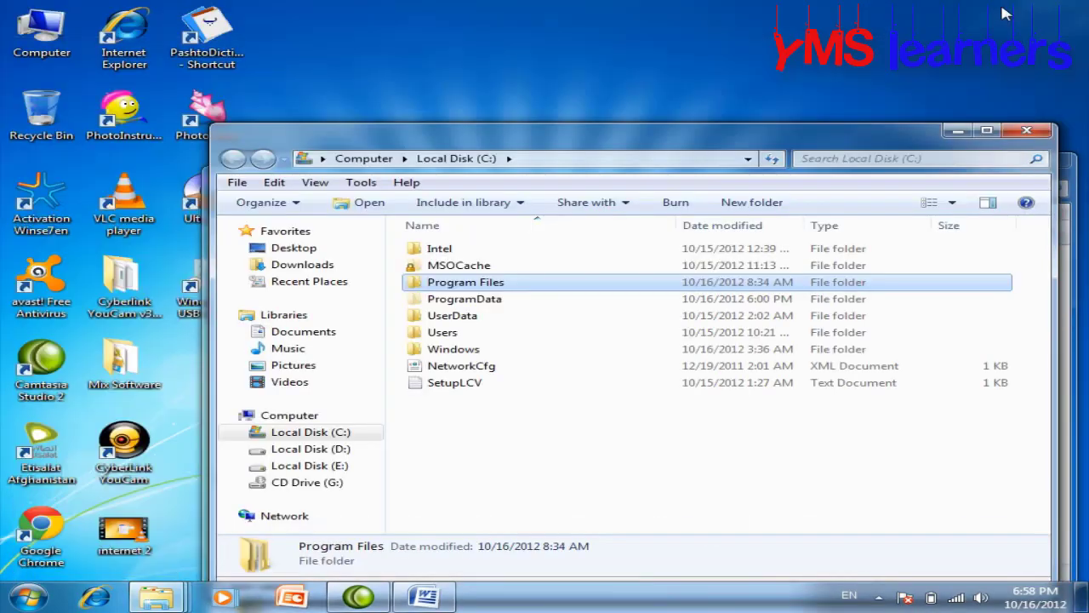
double_click(747, 141)
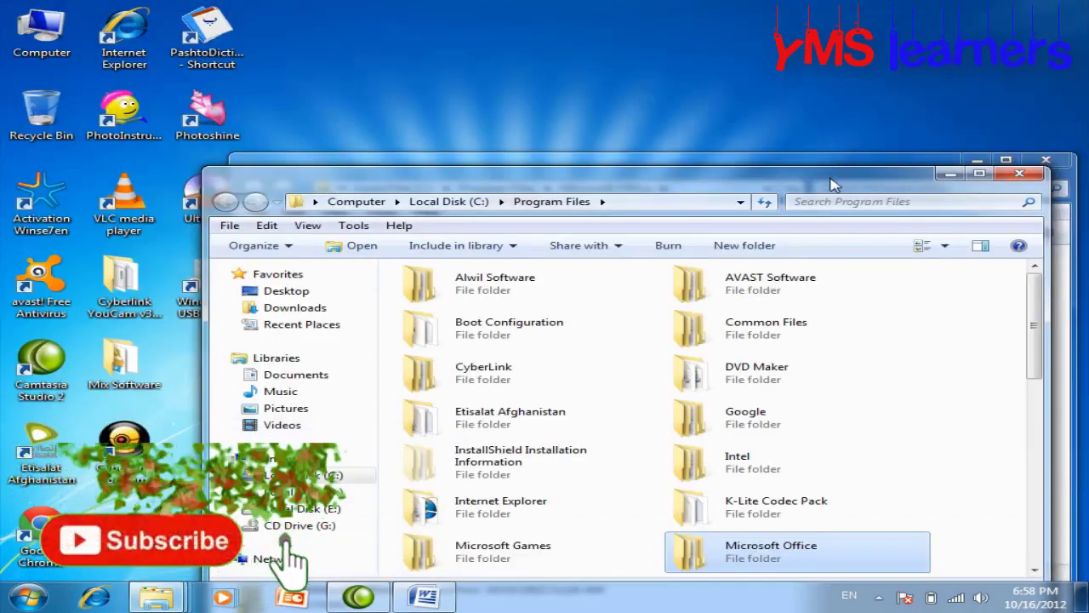
double_click(838, 177)
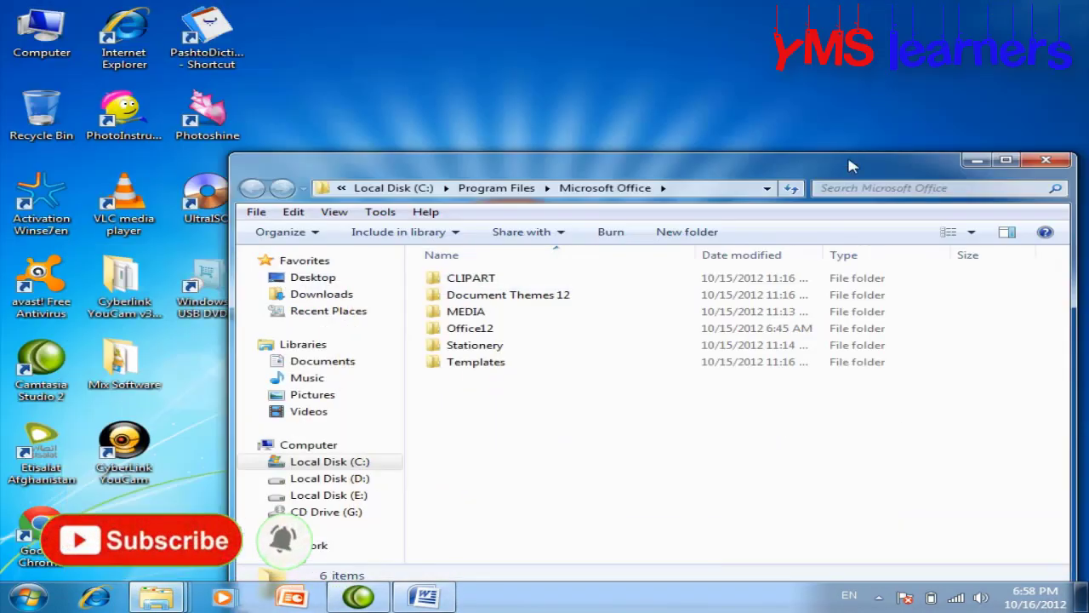
double_click(848, 166)
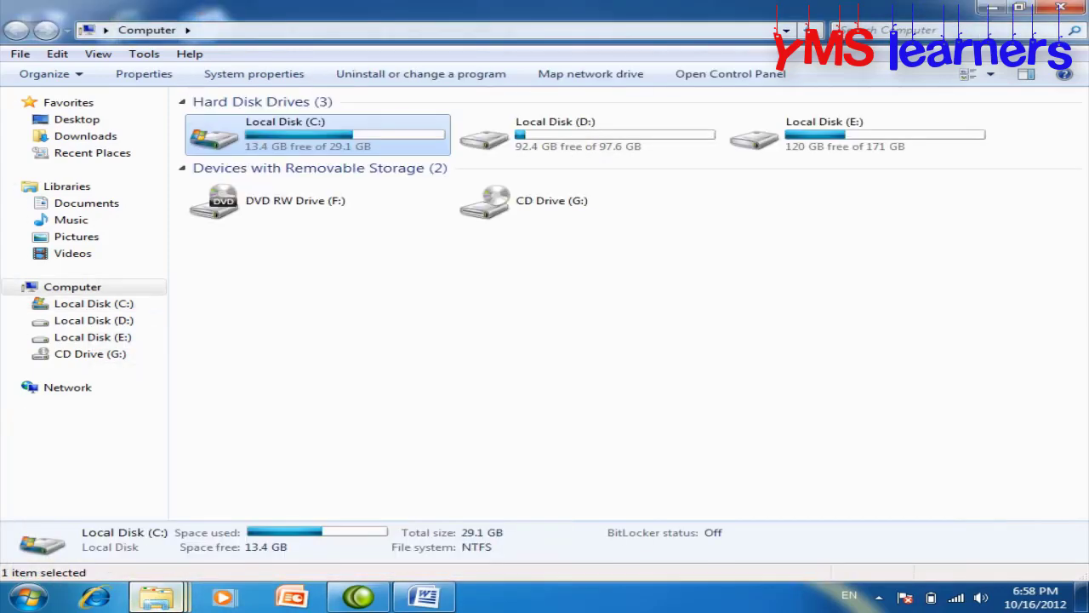
Preview the open folder windows one after another, from Computer to Microsoft Office
mouse_move(156, 599)
click(297, 519)
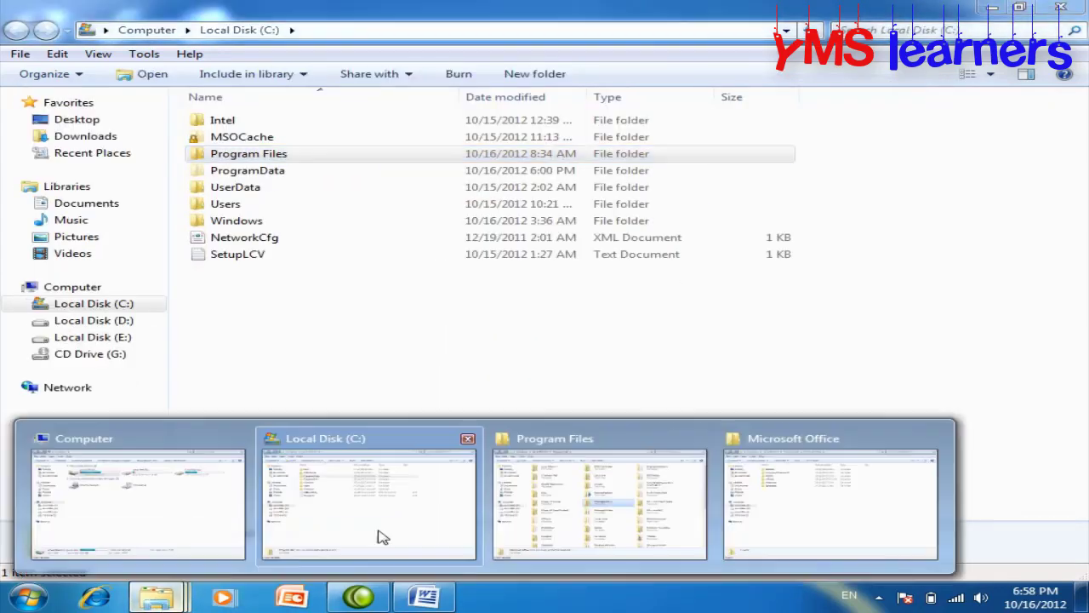
click(547, 503)
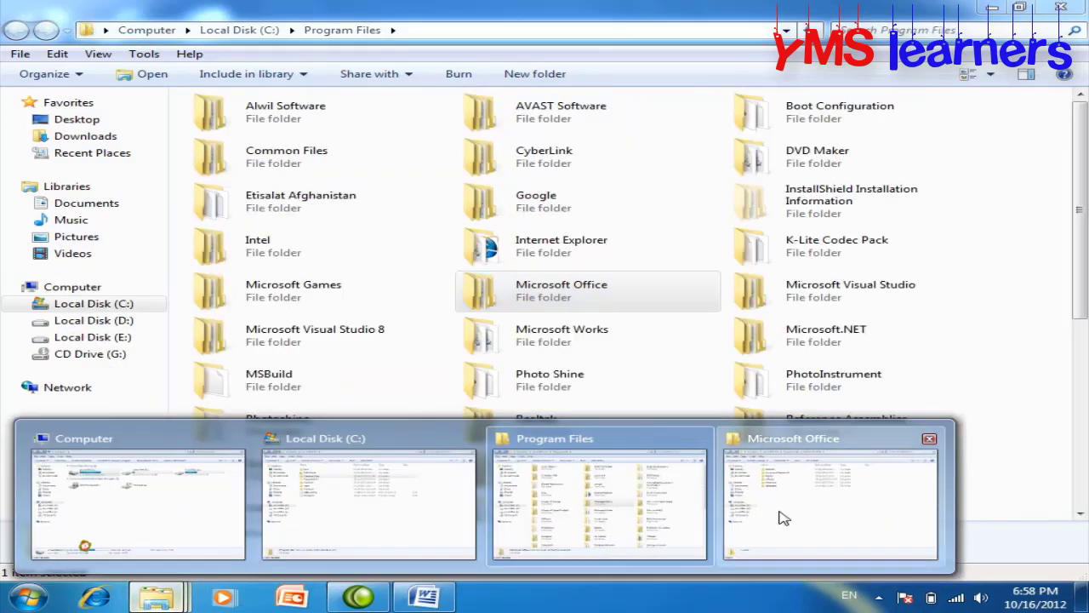
click(780, 516)
Close the Microsoft Office, Program Files and Local Disk (C:) windows, keeping Computer open
click(1063, 7)
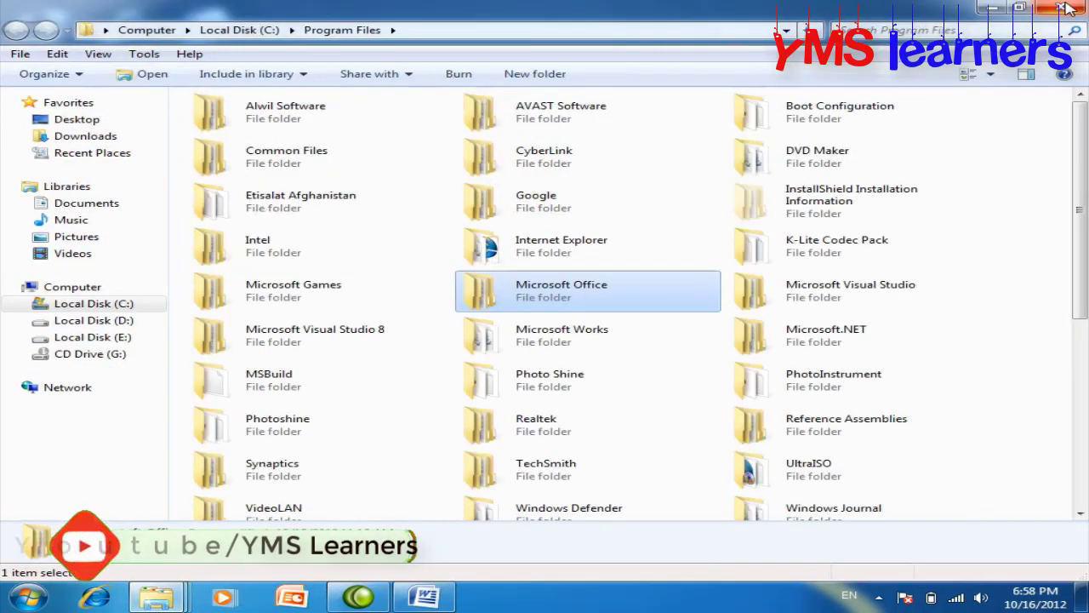
click(1063, 8)
click(1064, 8)
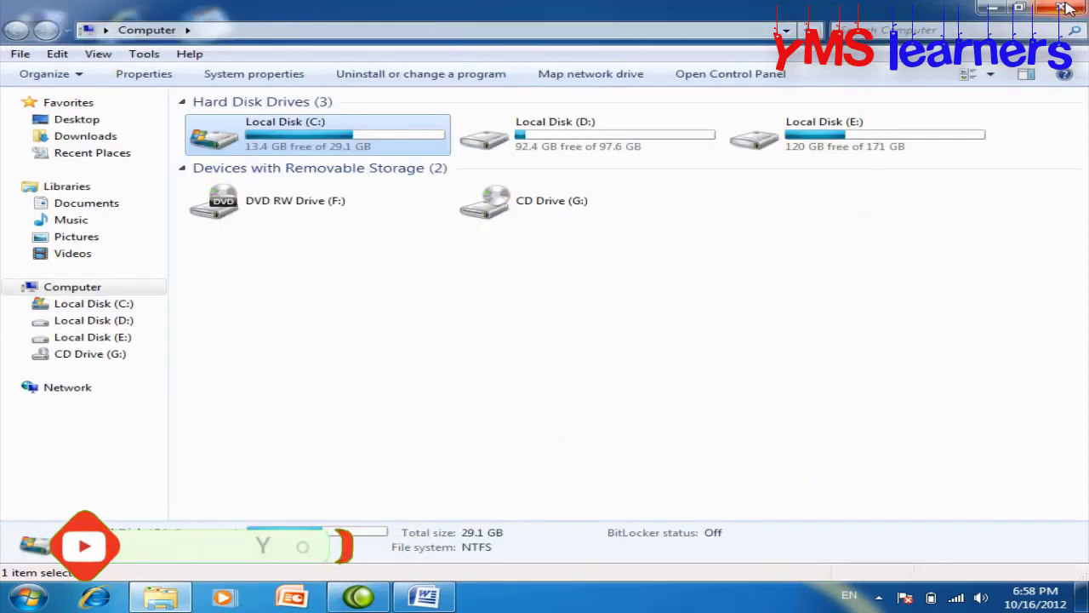
Browse from Computer through Local Disk (D:) and Software to ISO Tools, and restore down the ISO Tools window over the Software window
double_click(576, 128)
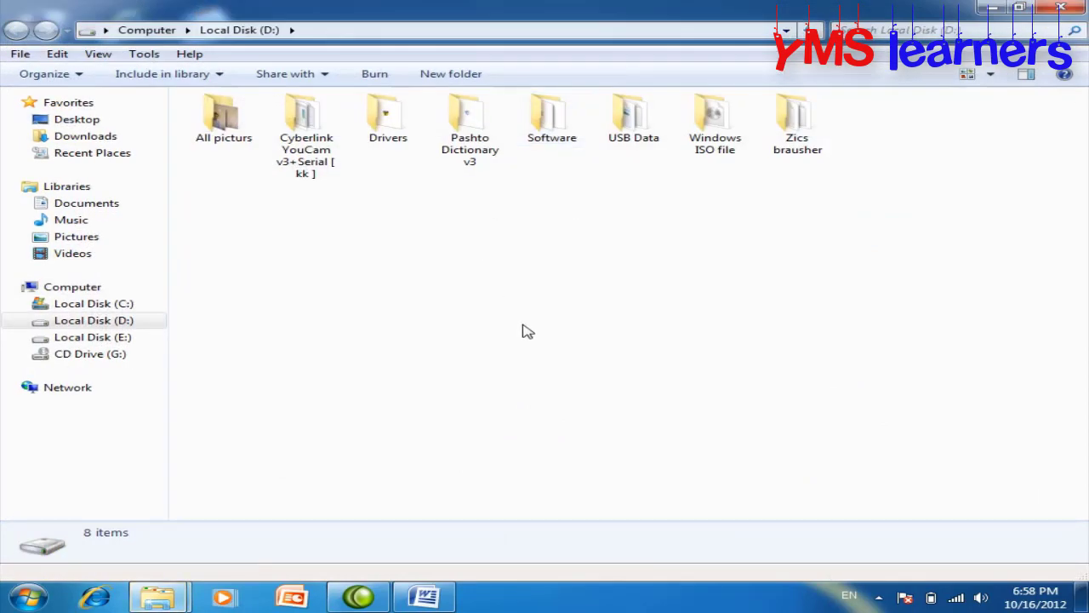
double_click(570, 128)
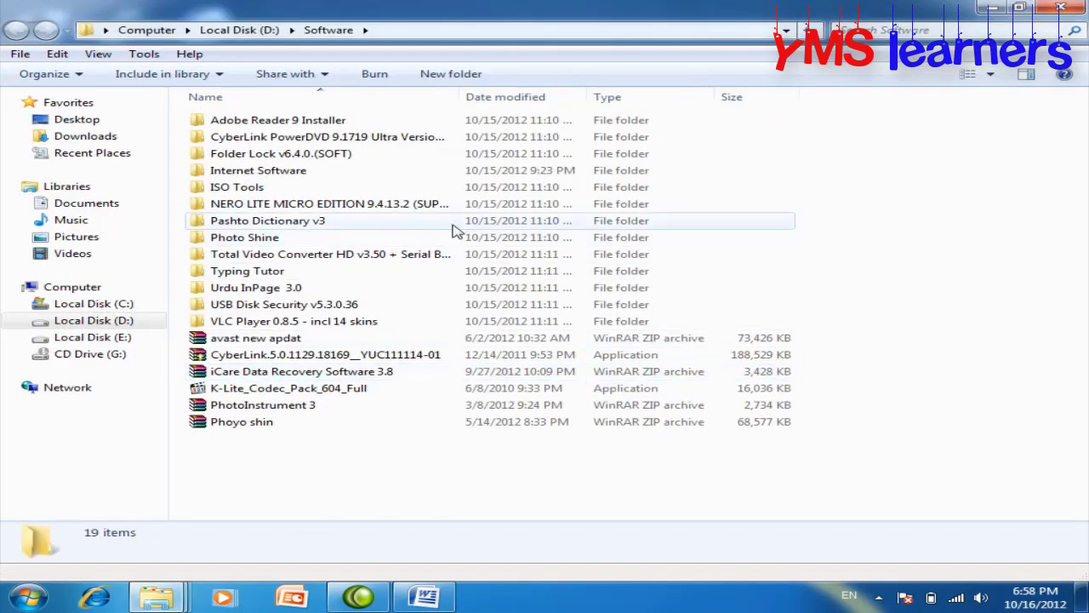
double_click(234, 188)
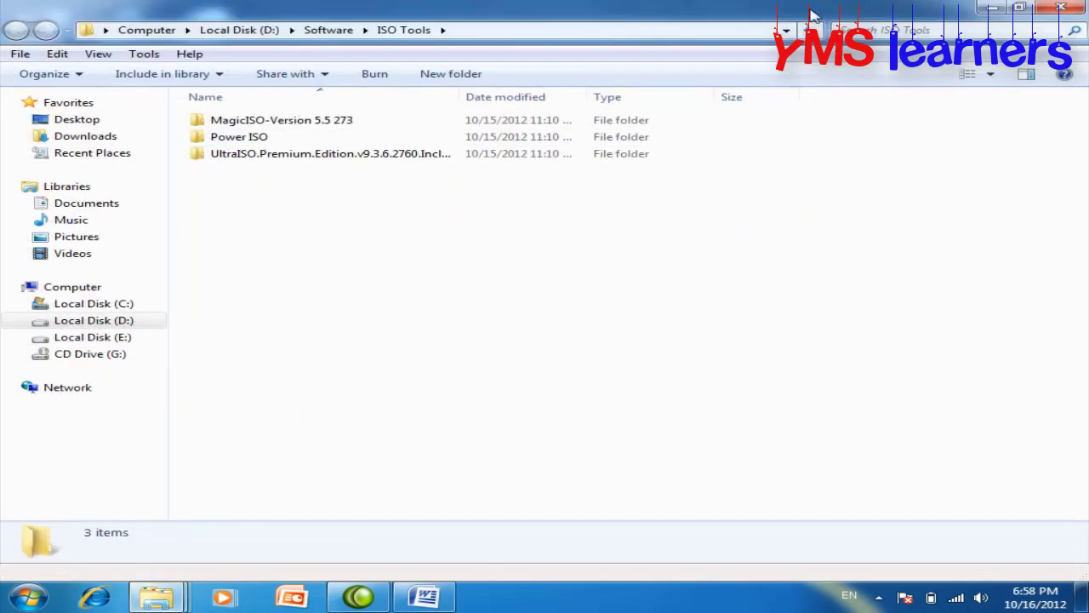
double_click(812, 16)
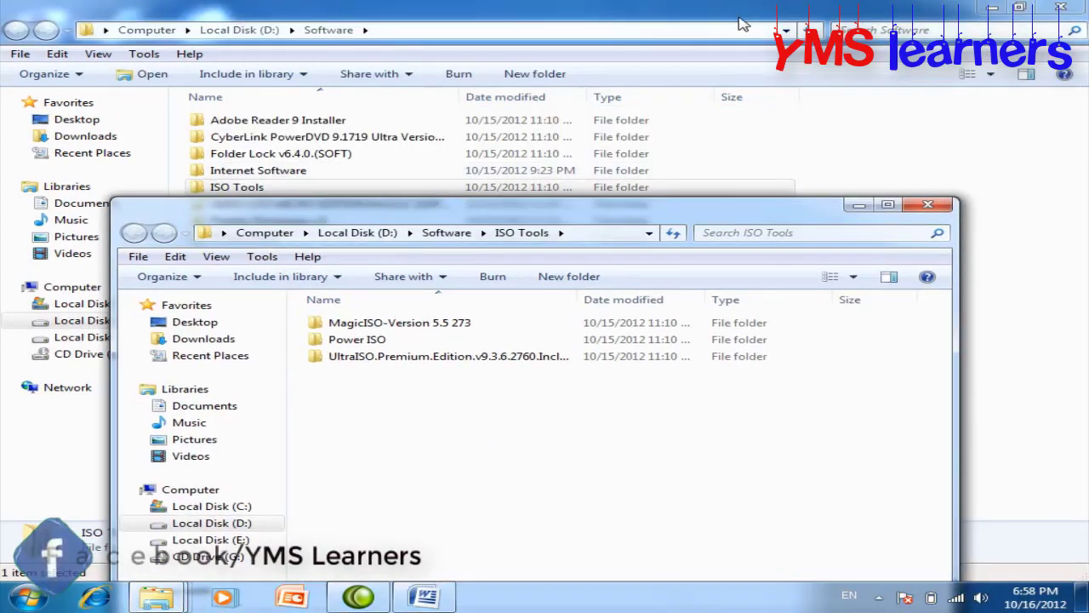
Close the ISO Tools window and go up from the Software folder to Computer
click(926, 202)
key(BackSpace)
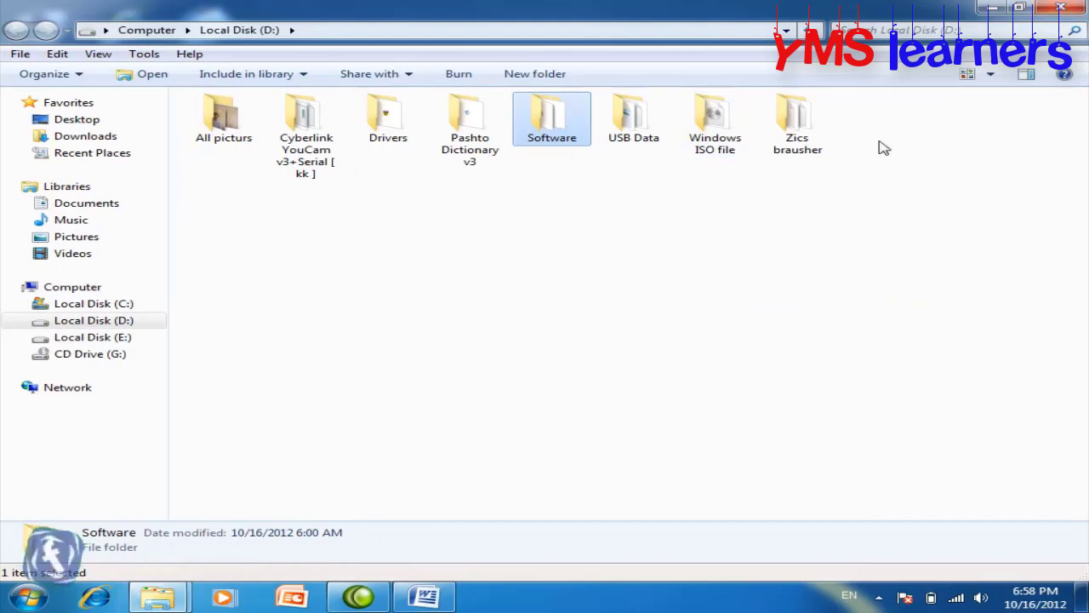
key(BackSpace)
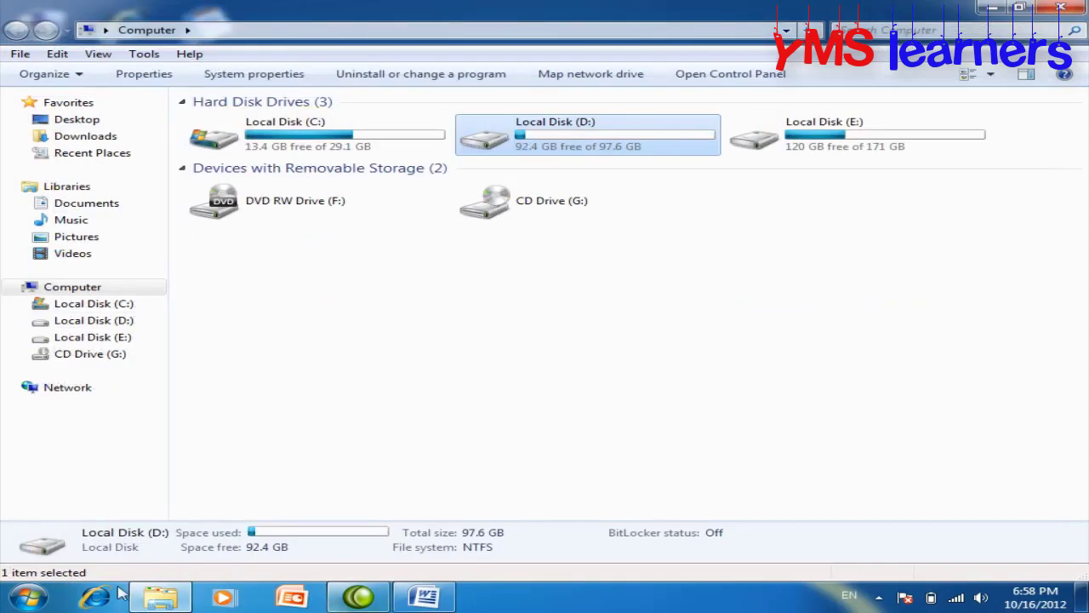
Open Folder Options from Control Panel and apply "Open each folder in the same window"
click(27, 597)
click(394, 413)
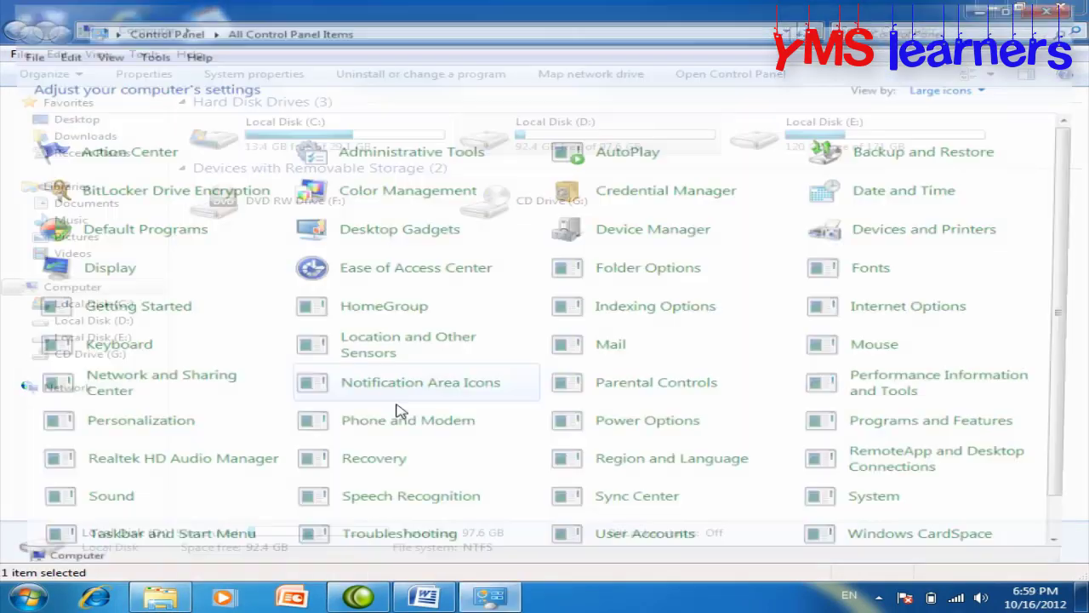
click(596, 270)
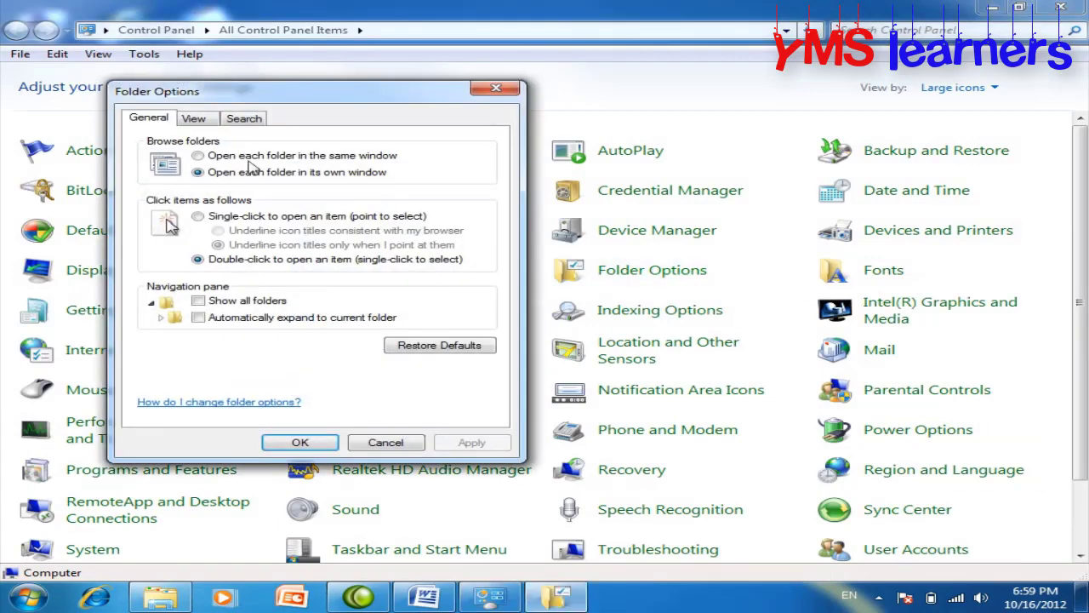
click(214, 160)
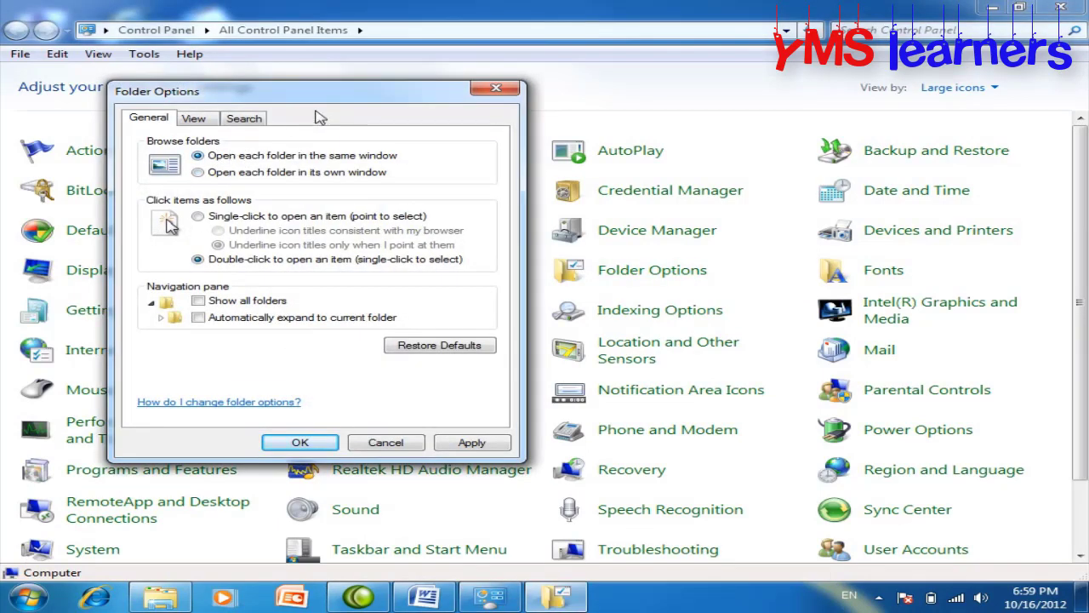
drag(341, 101, 771, 68)
click(880, 407)
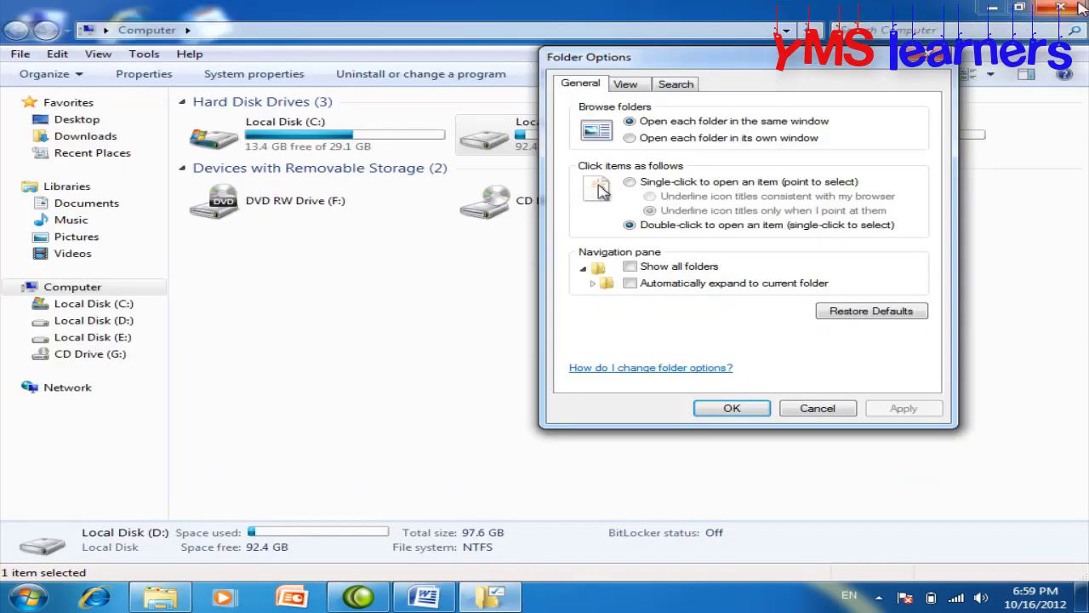
Clear the Computer window away from Folder Options, then open Computer from the desktop and close it again
click(992, 7)
drag(741, 59, 631, 73)
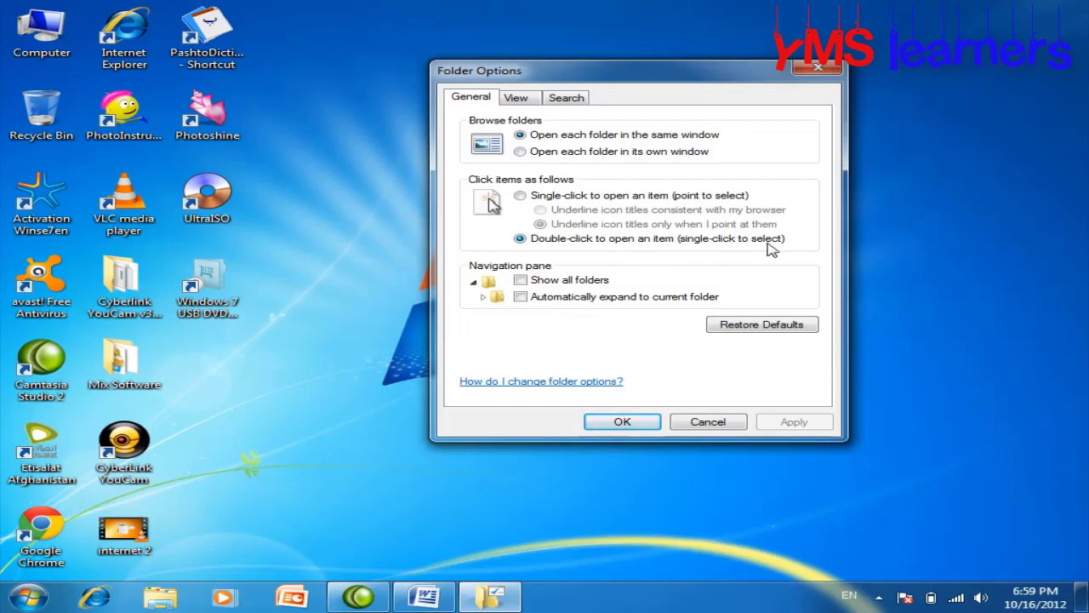
click(41, 34)
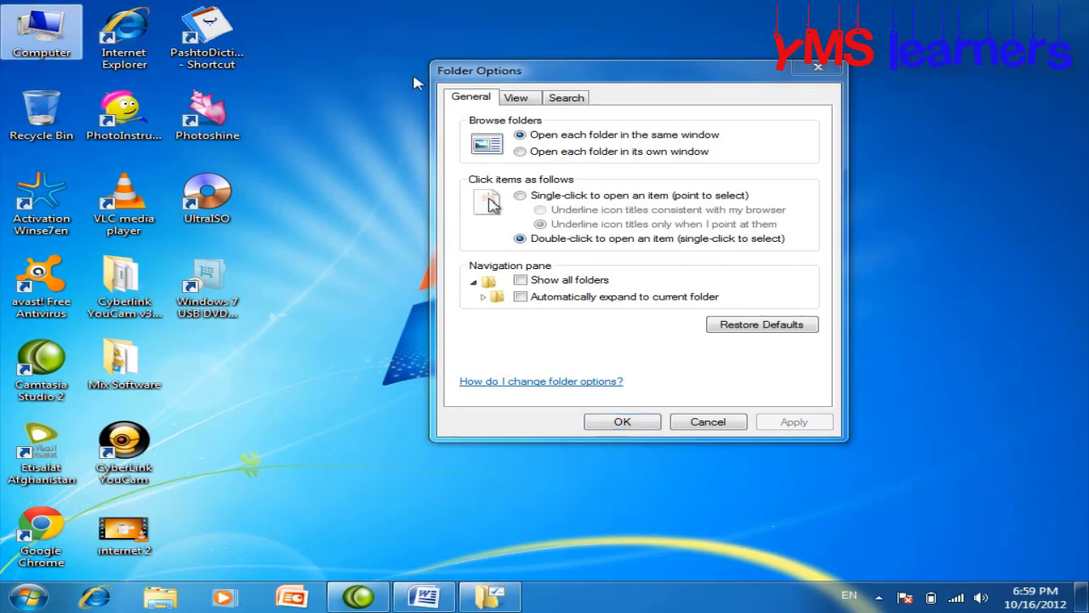
double_click(39, 34)
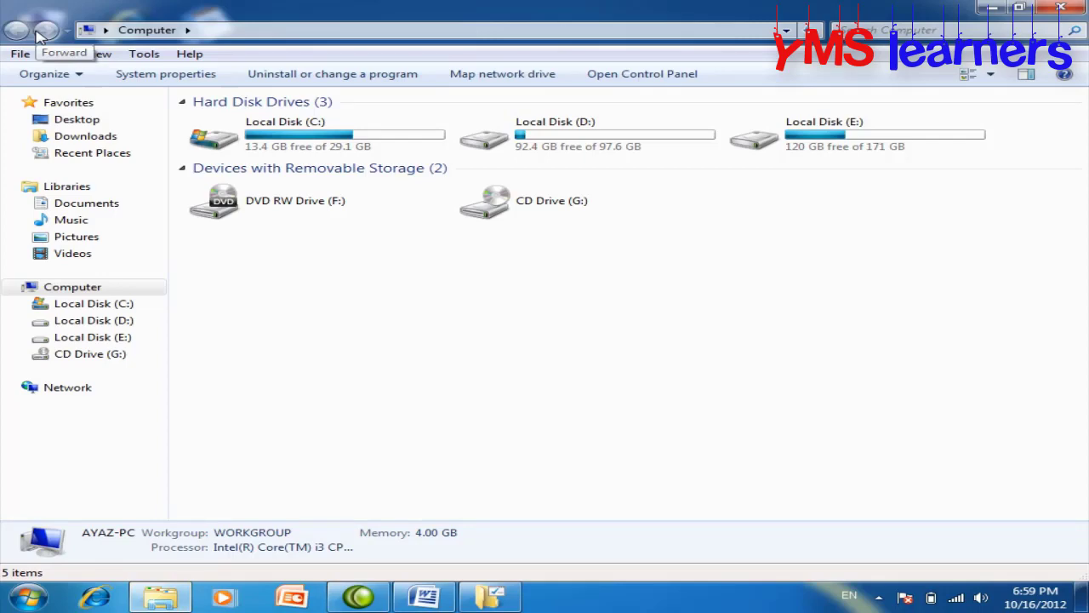
click(1060, 7)
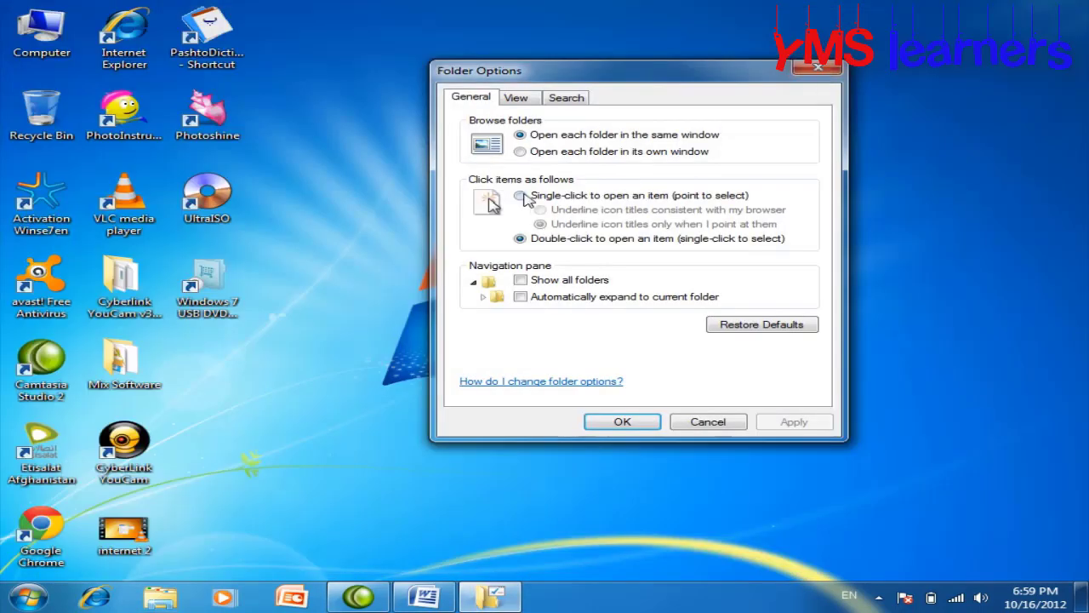
Apply "Single-click to open an item (point to select)" and close Folder Options
click(521, 196)
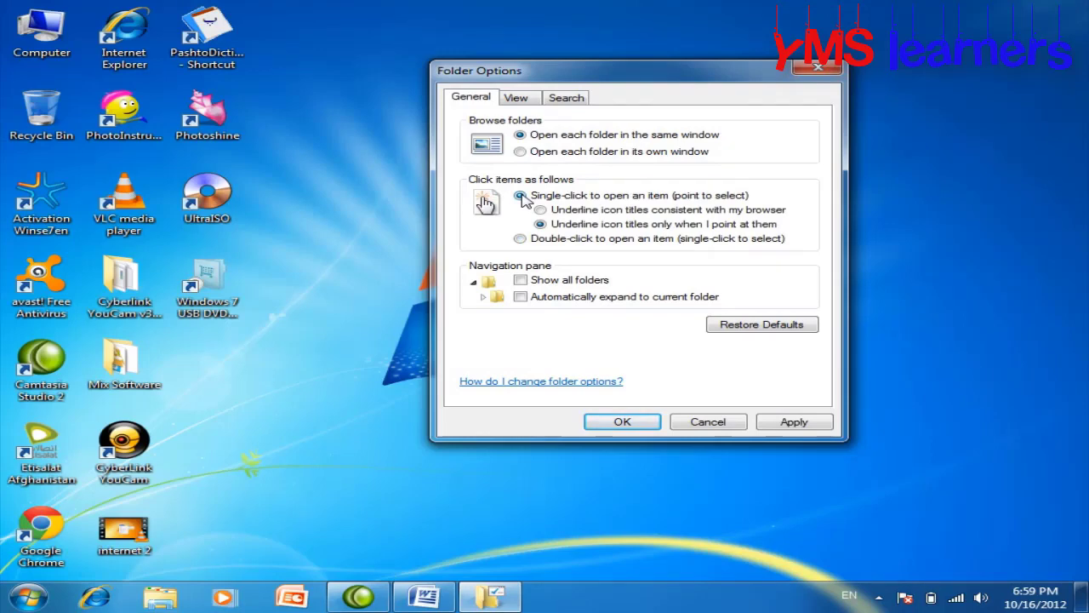
click(793, 422)
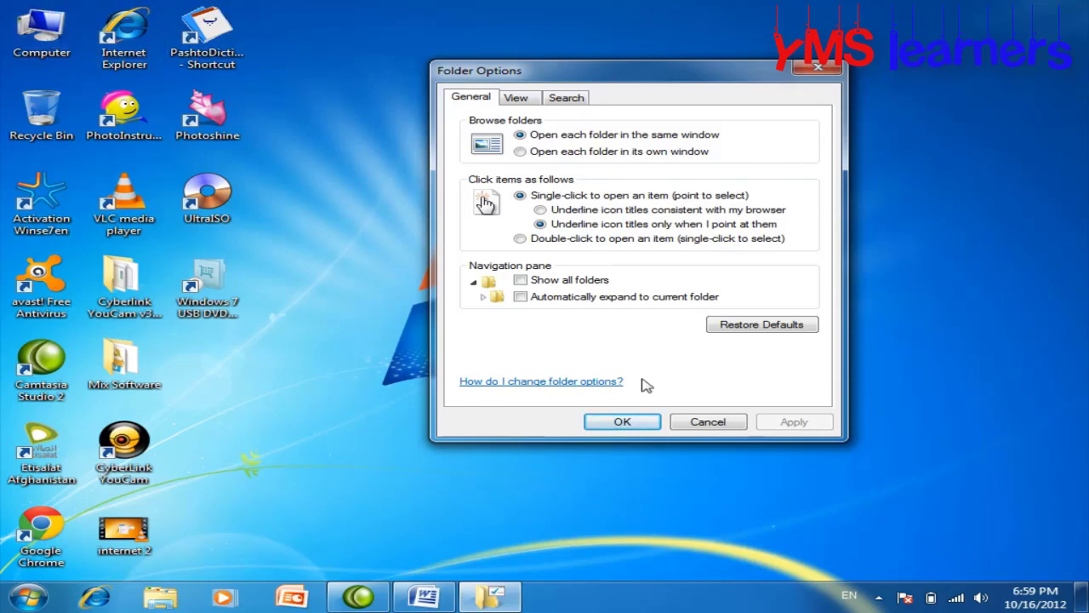
click(628, 419)
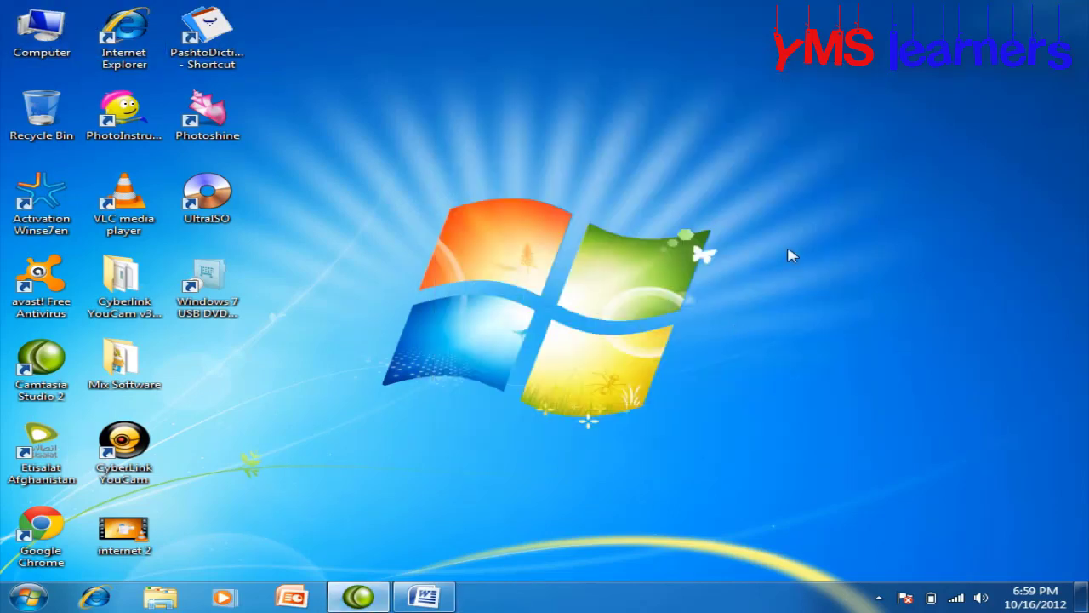
Browse with the single-click setting from Computer through Local Disk (D:) and Software to Internet Software
click(38, 27)
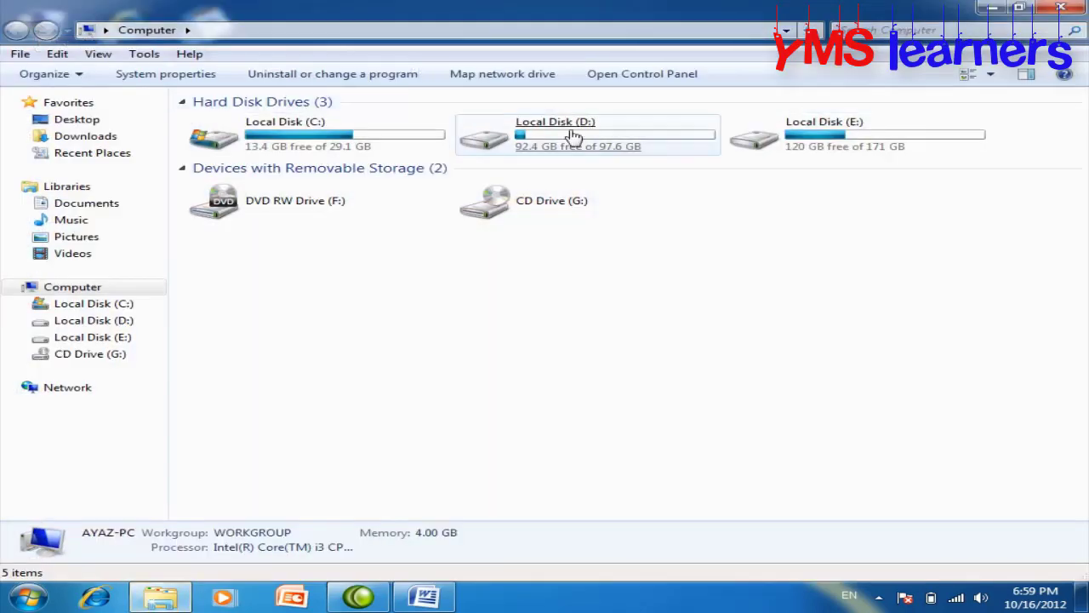
click(607, 143)
mouse_move(607, 143)
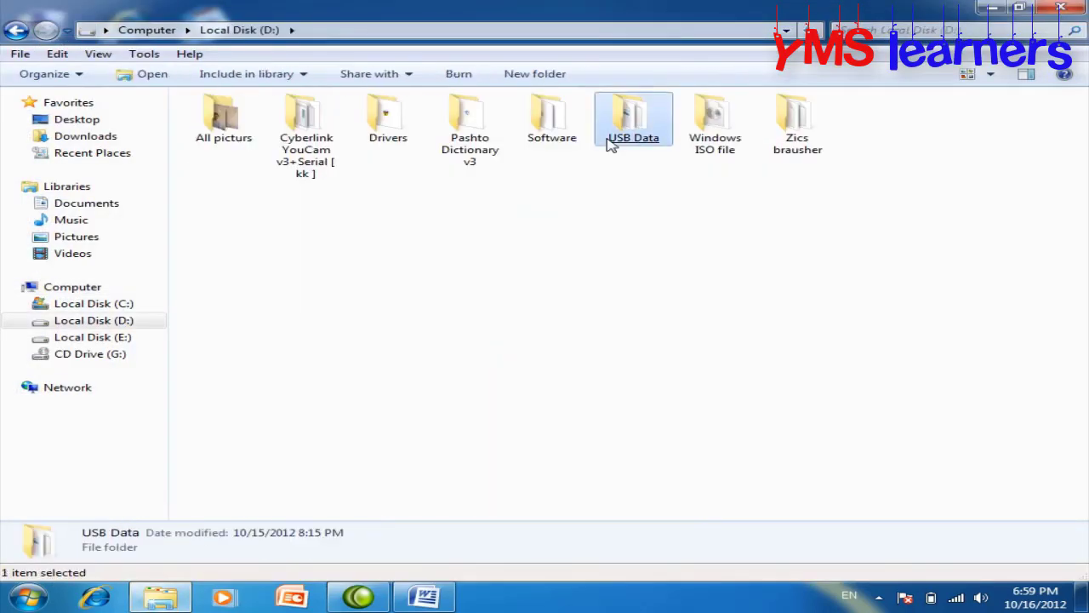
click(570, 141)
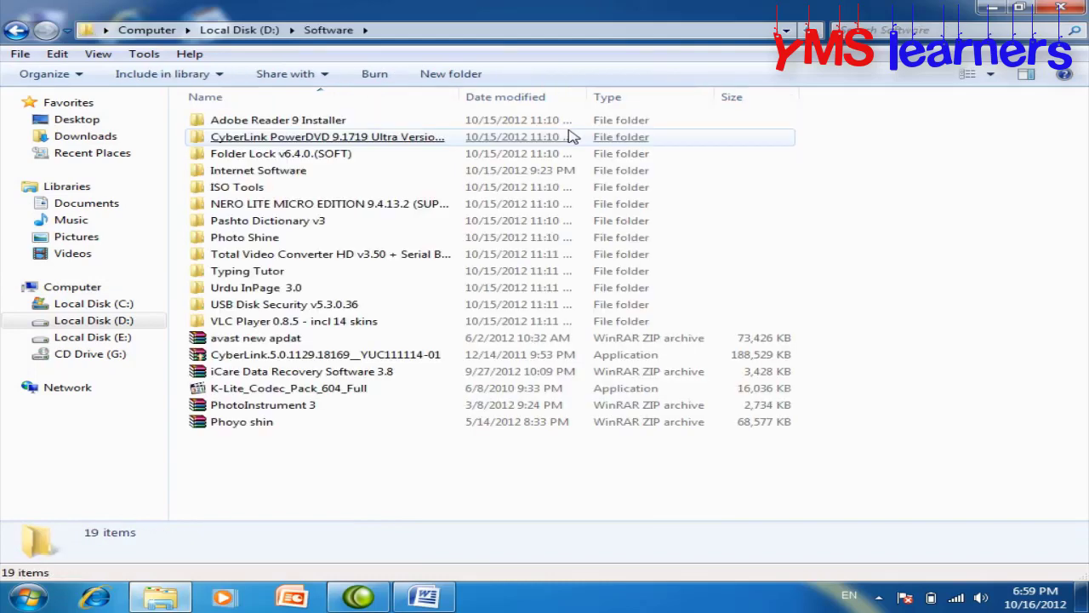
click(274, 171)
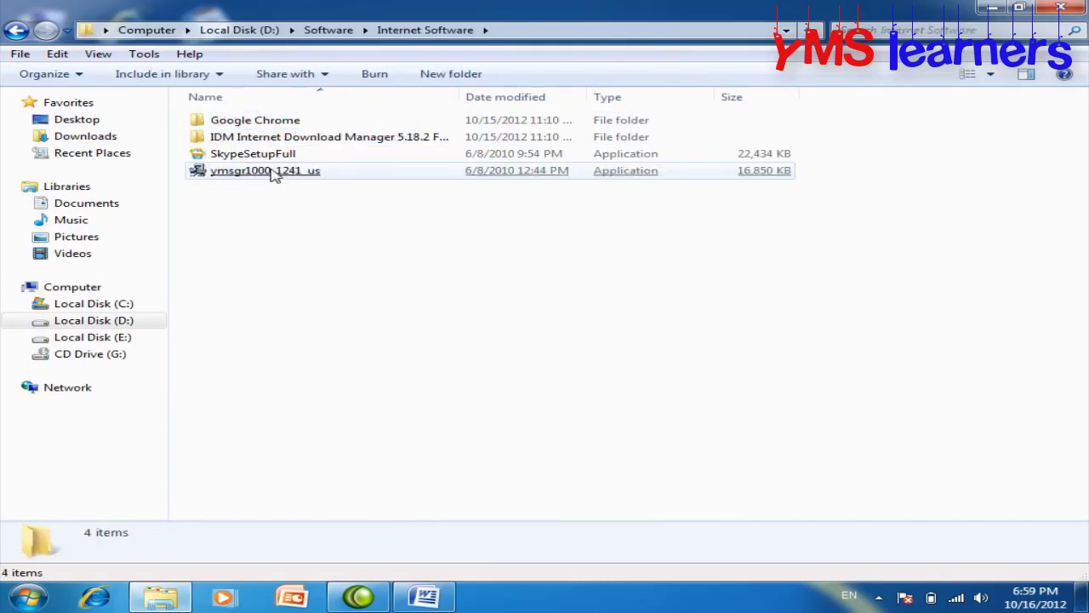
Go back from Internet Software to Computer and close the window
click(17, 30)
click(17, 31)
click(17, 31)
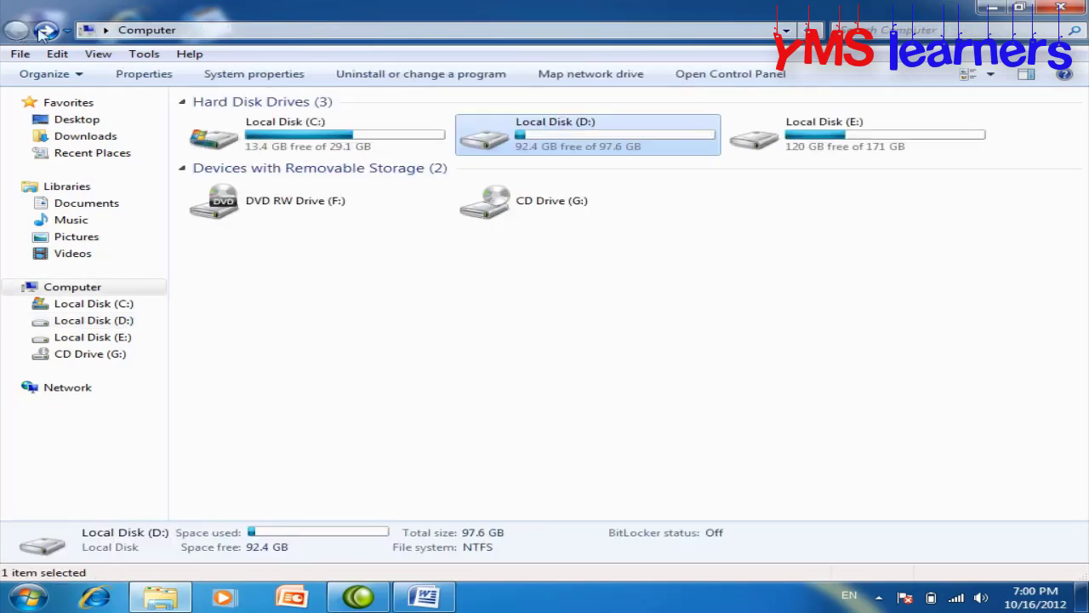
click(1061, 8)
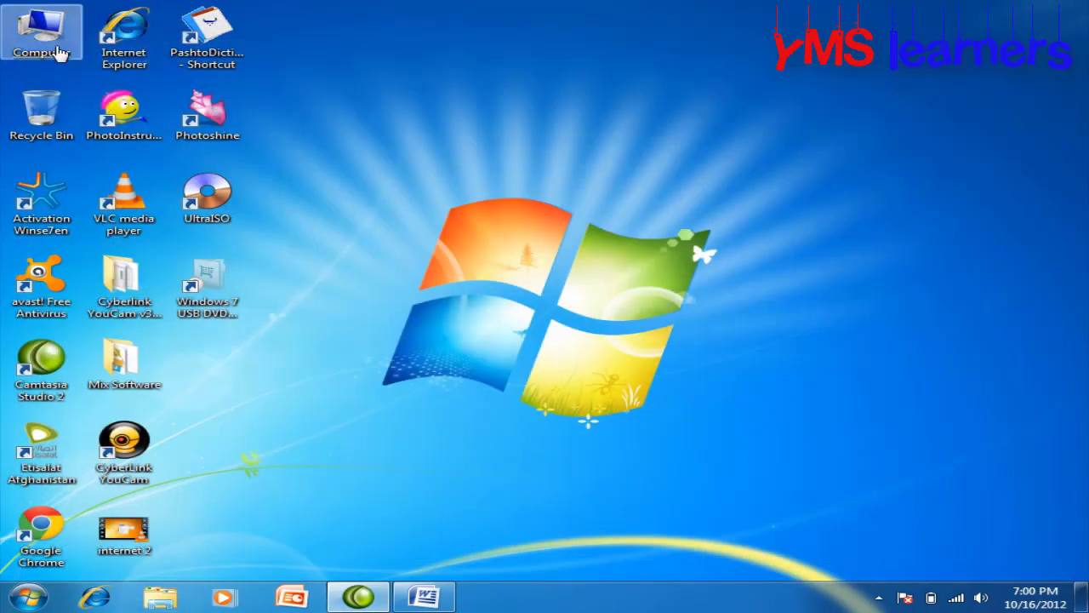
Open the Cyberlink YouCam v3 folder from the desktop and close it again
double_click(138, 274)
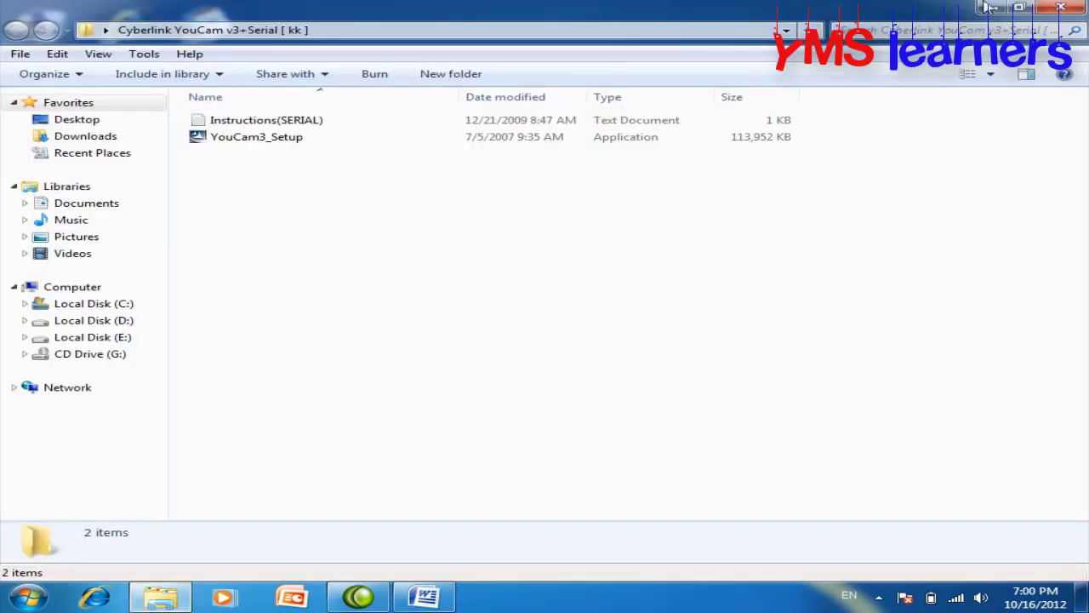
click(1061, 7)
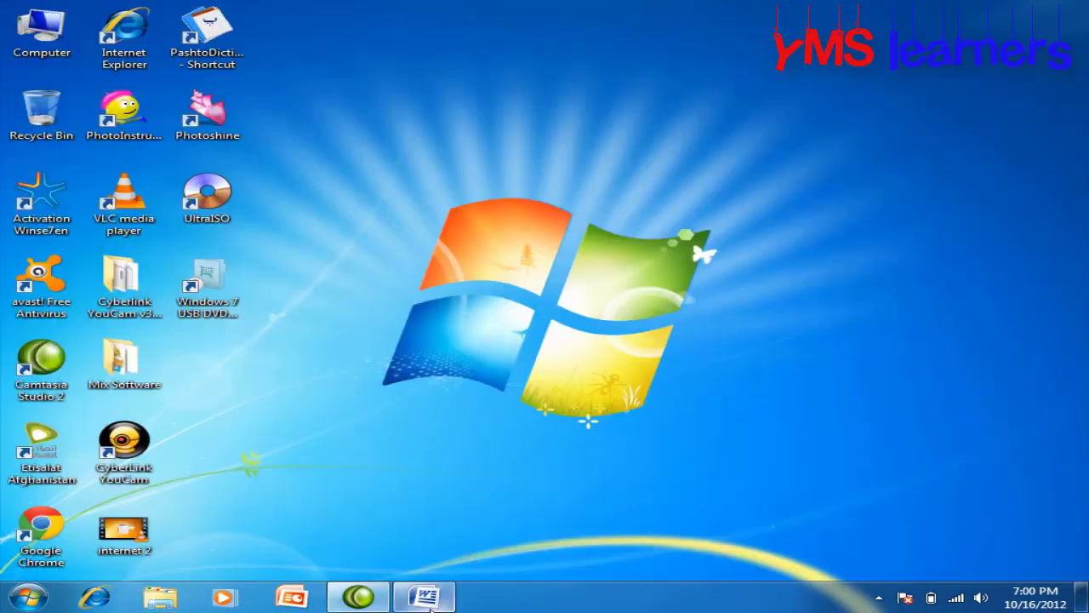
click(29, 598)
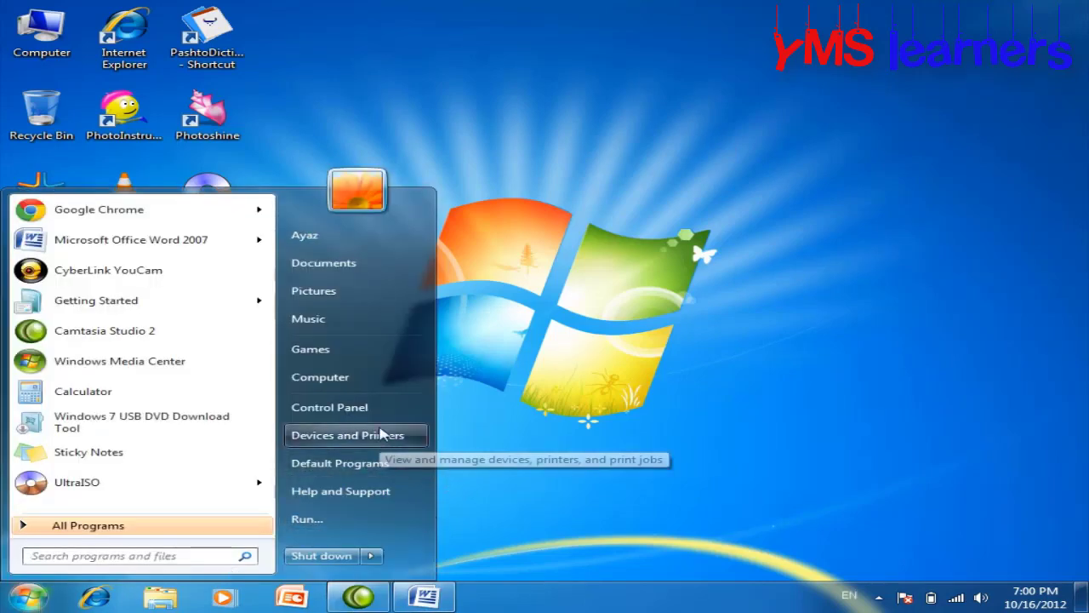
click(544, 270)
Refresh the desktop several times
right_click(544, 267)
click(599, 309)
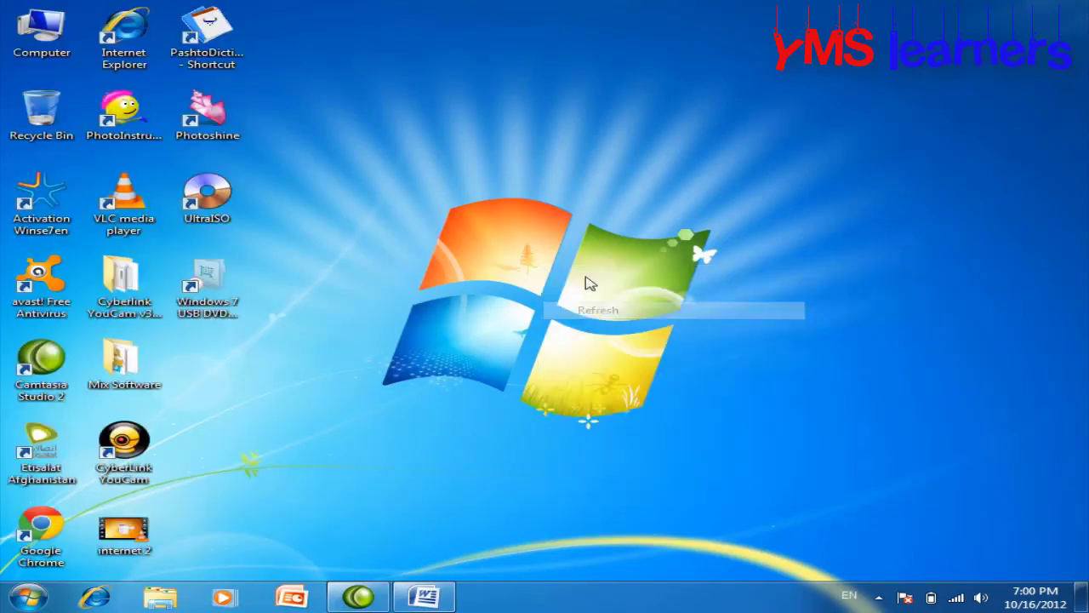
right_click(415, 61)
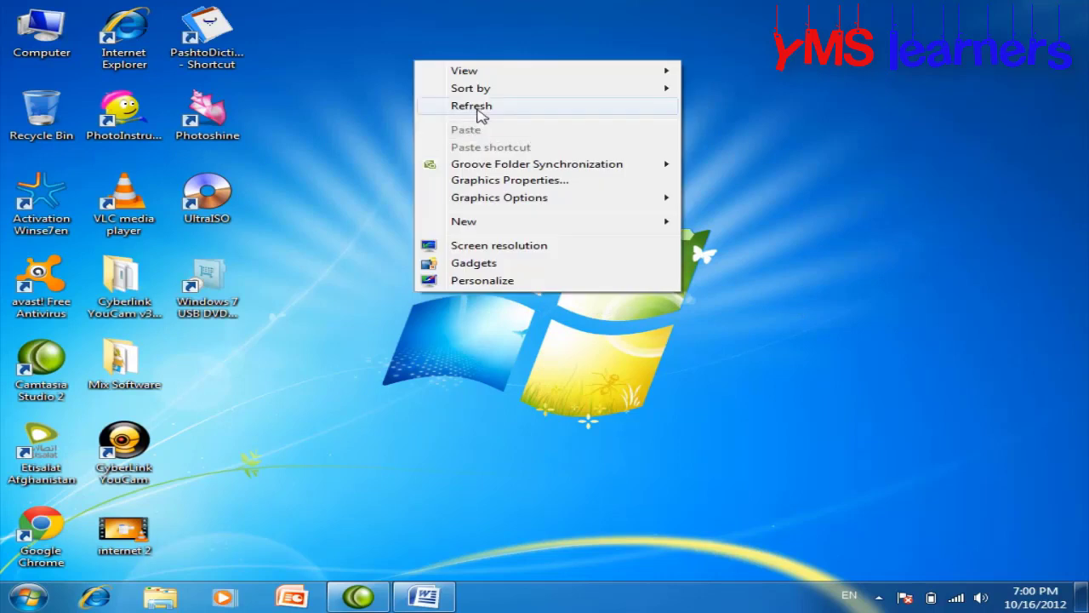
click(476, 107)
right_click(370, 102)
click(456, 158)
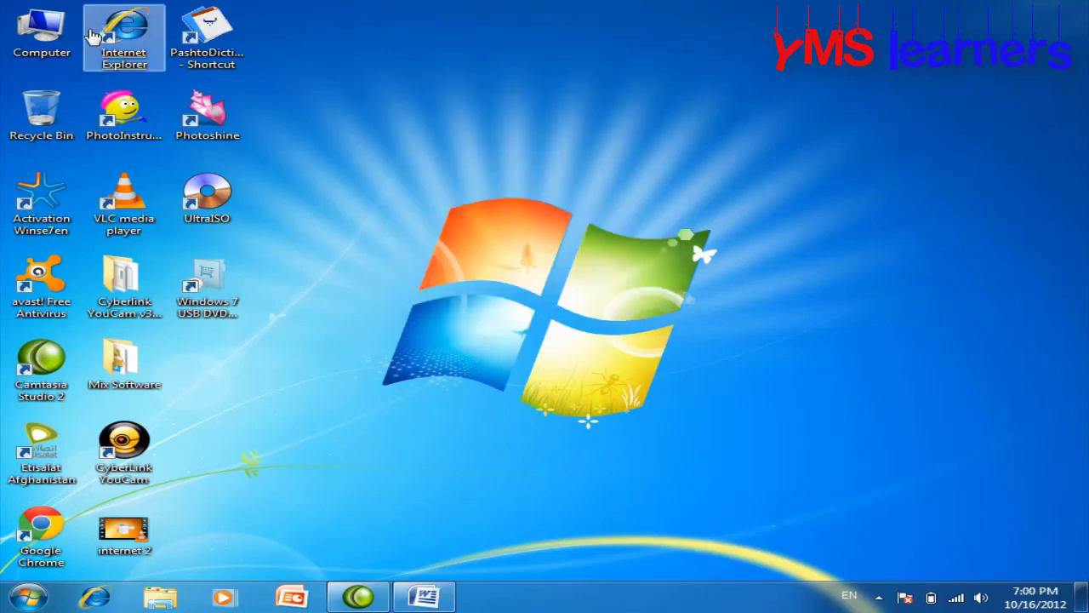
Open Computer from the desktop, close it again and refresh the desktop
double_click(52, 42)
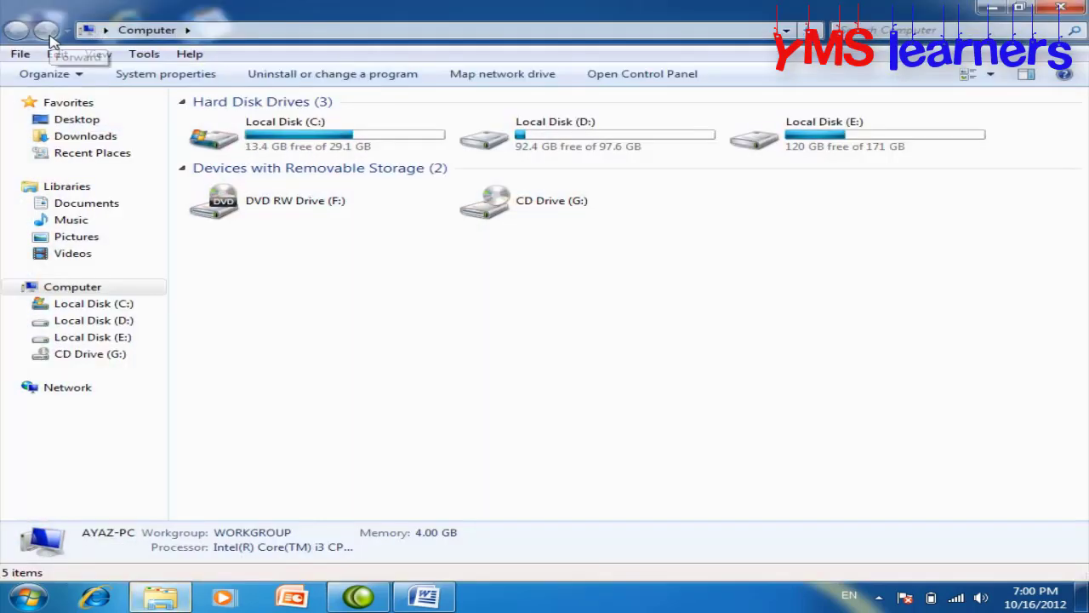
click(1061, 8)
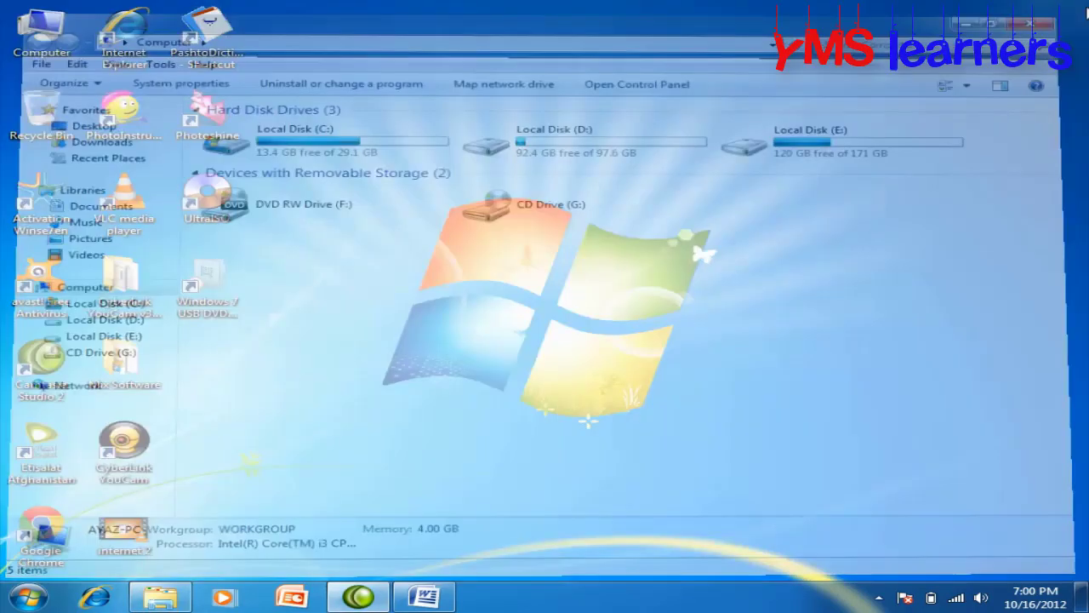
right_click(624, 86)
click(696, 131)
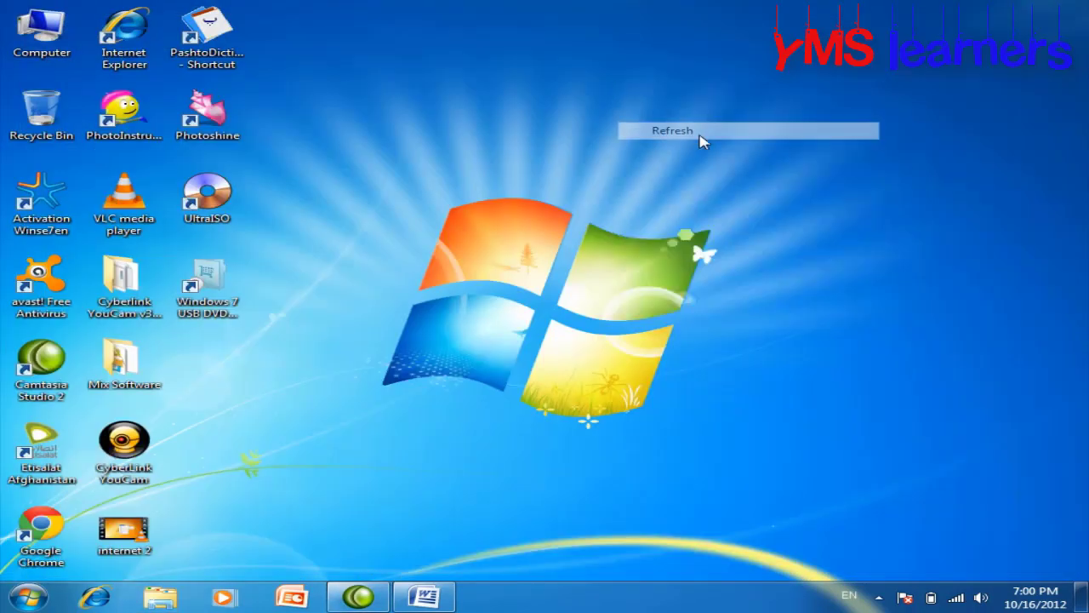
Select all the desktop icons and refresh the desktop
click(43, 34)
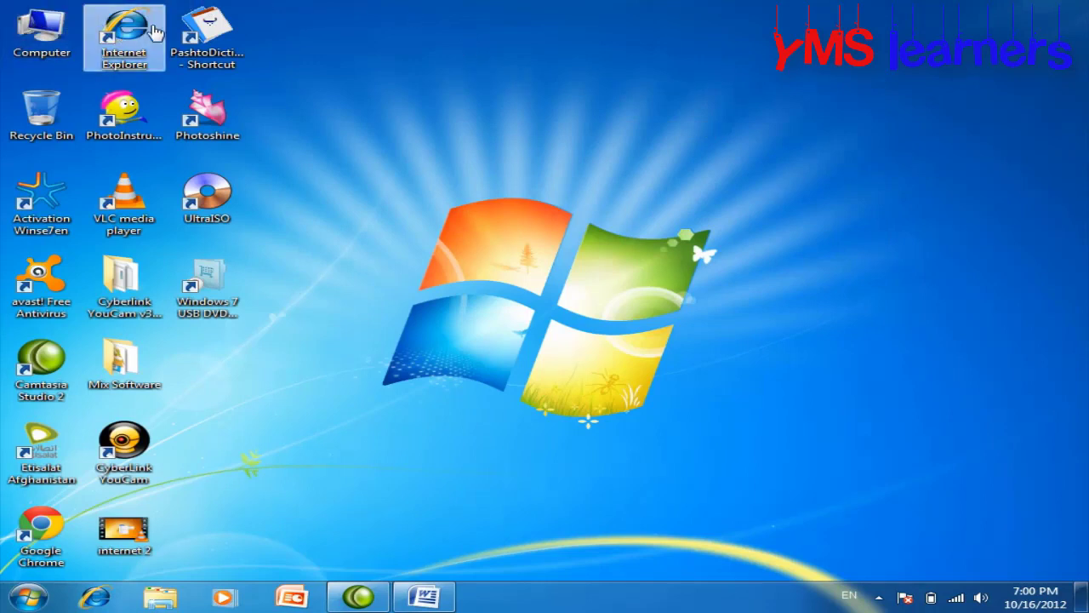
drag(393, 2, 15, 536)
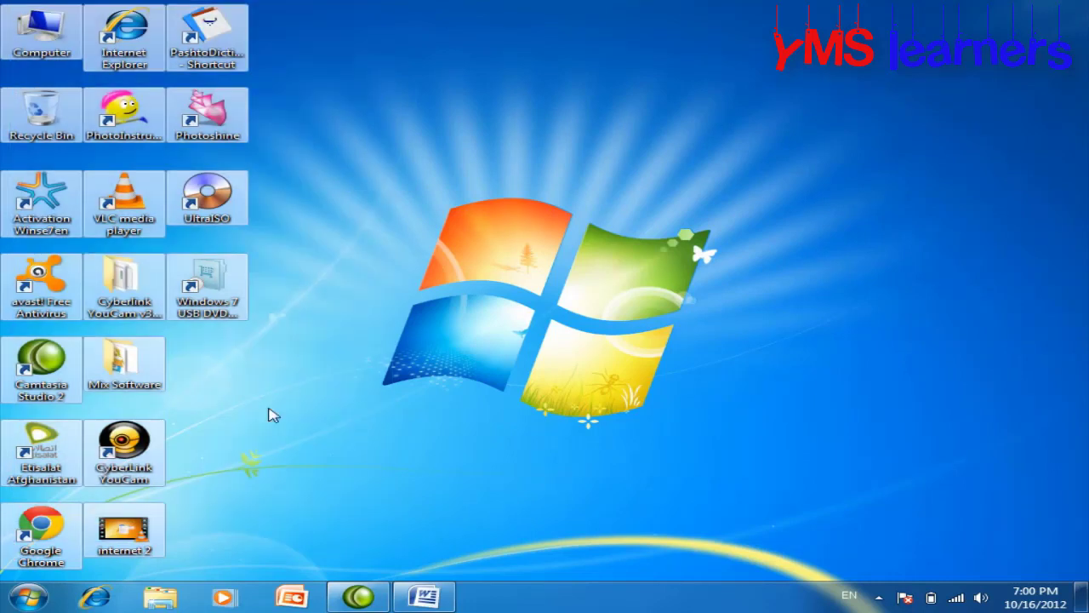
right_click(360, 401)
click(472, 214)
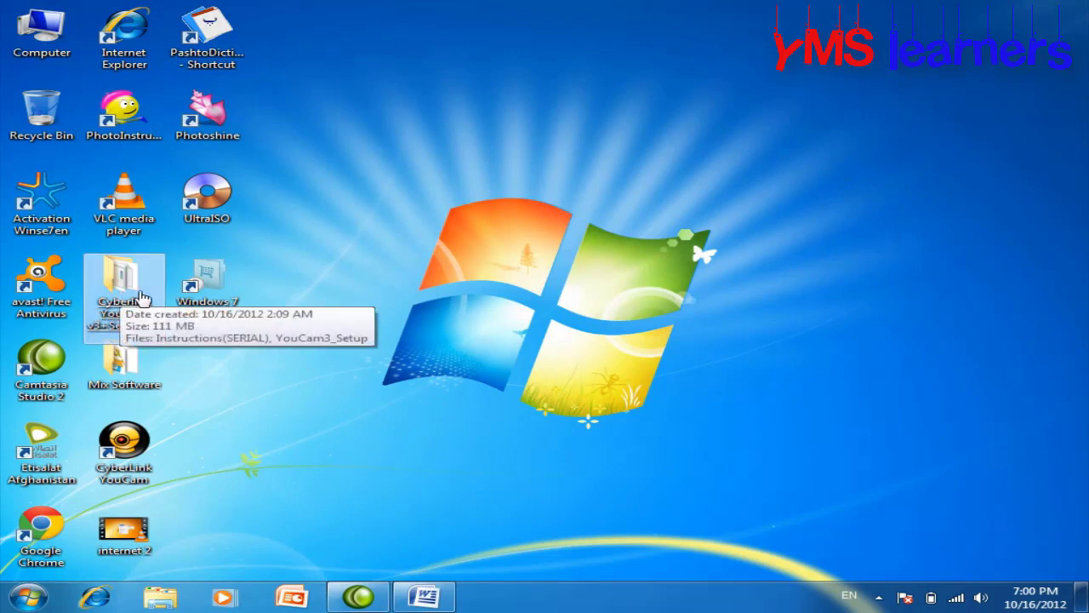
Launch the Windows 7 USB DVD Download Tool from the desktop, close it and refresh the desktop
click(220, 294)
double_click(220, 295)
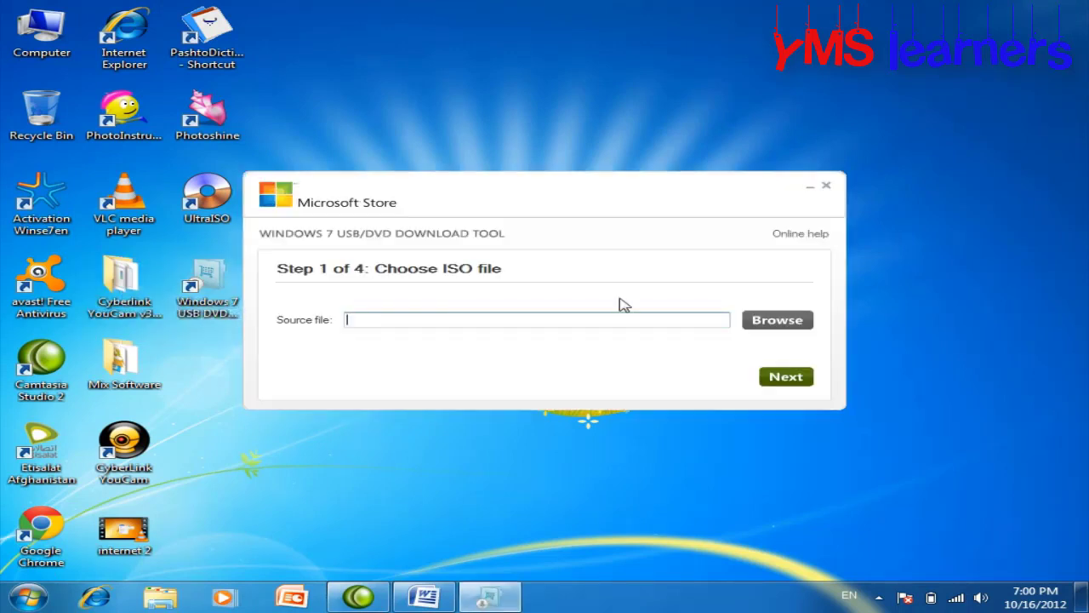
click(826, 187)
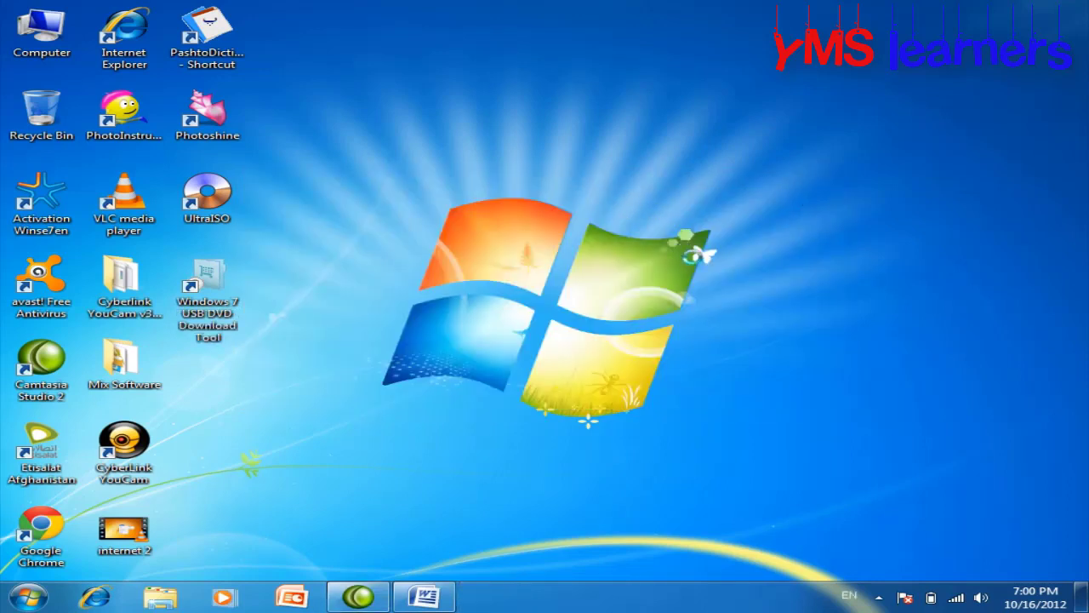
right_click(620, 202)
click(694, 249)
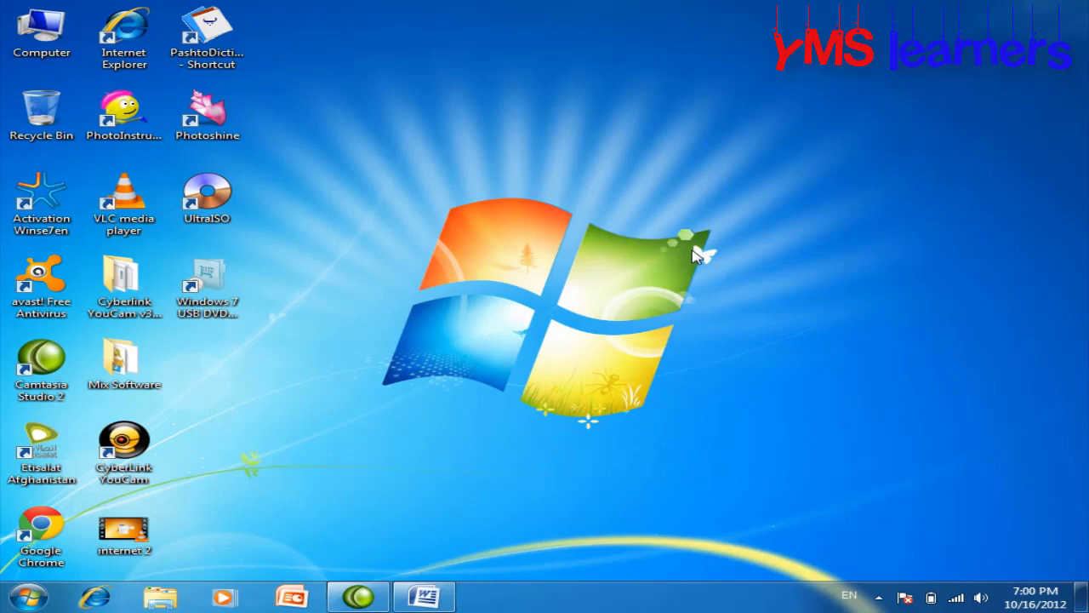
Open Computer from the desktop
double_click(41, 30)
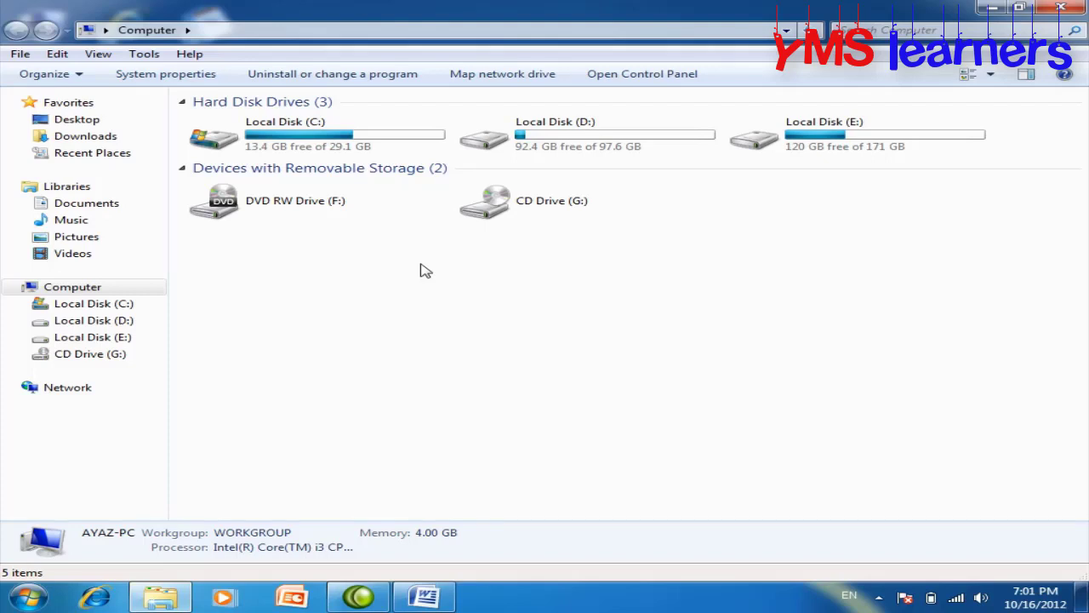
Select the hard disk drives group and the DVD RW drive, and open Local Disk (D:)
click(408, 99)
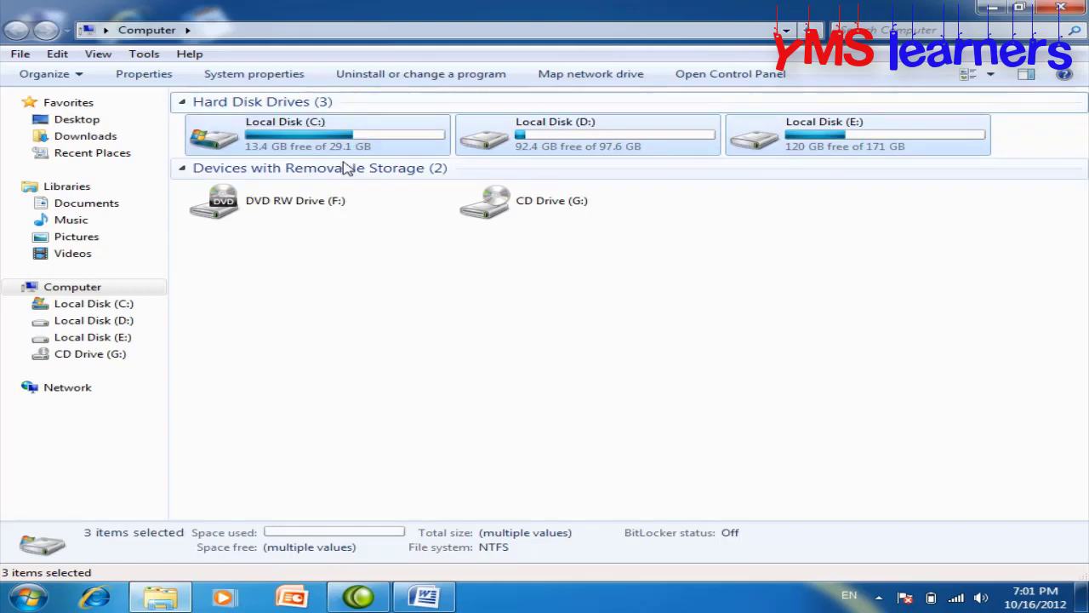
click(348, 191)
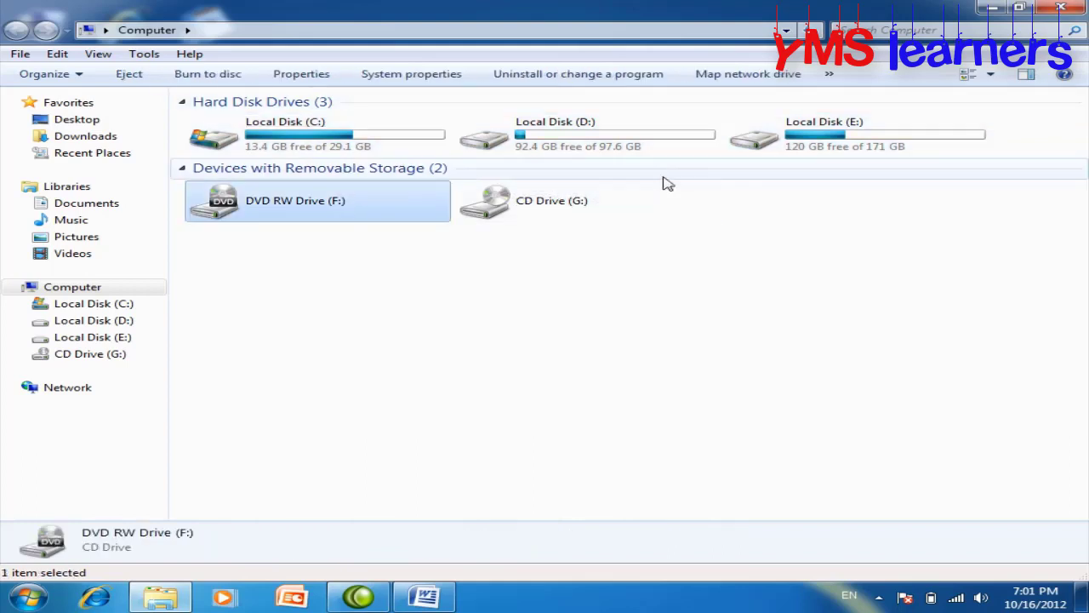
double_click(572, 145)
click(563, 143)
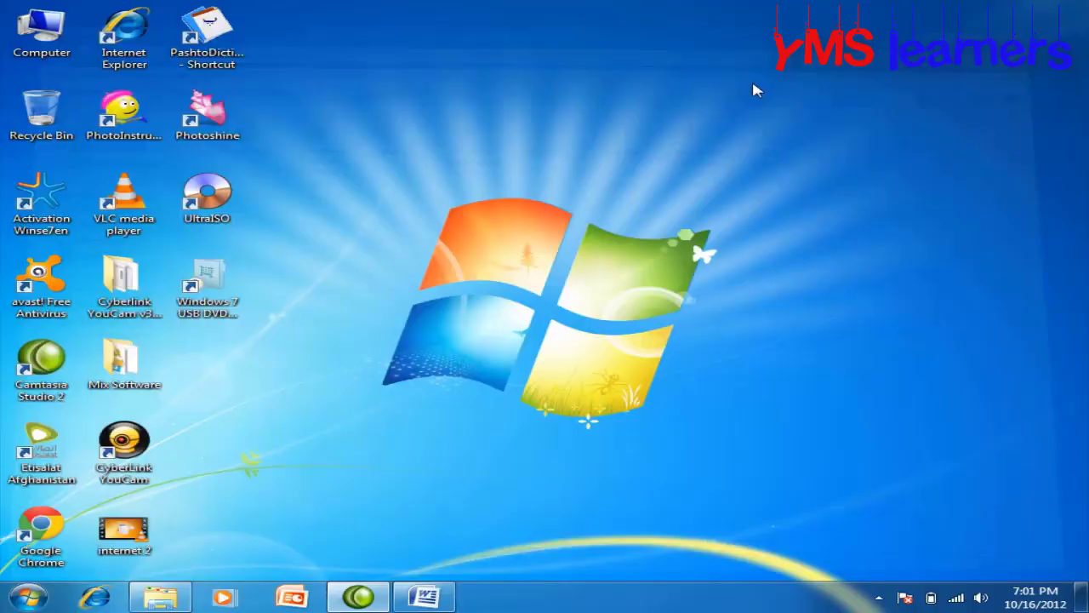
Open Folder Options, apply underlining icon titles consistent with the browser, and check the titles in the Computer window
click(20, 598)
click(399, 406)
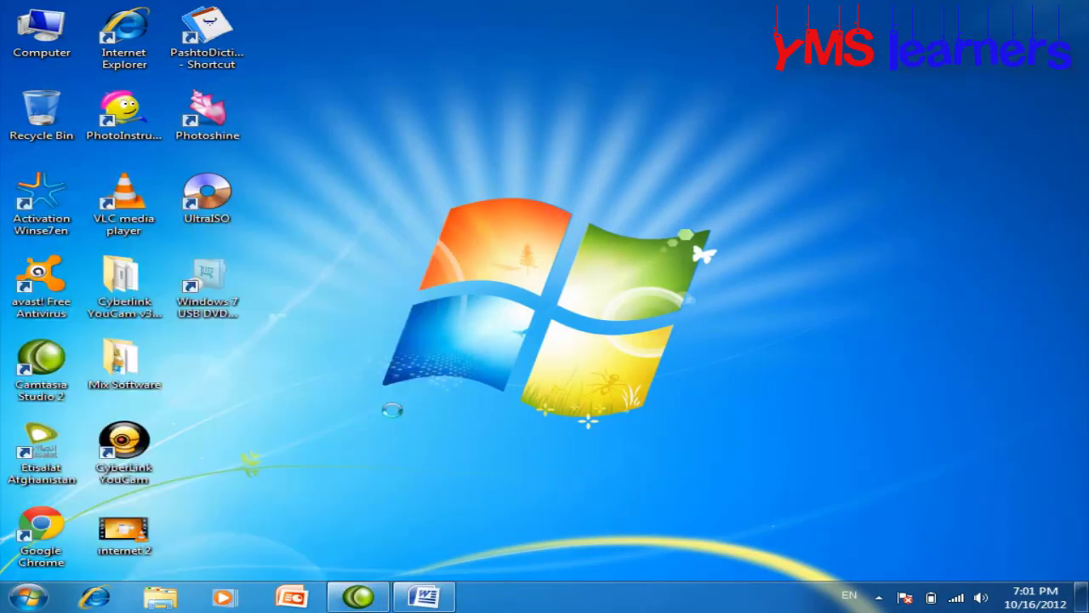
click(602, 284)
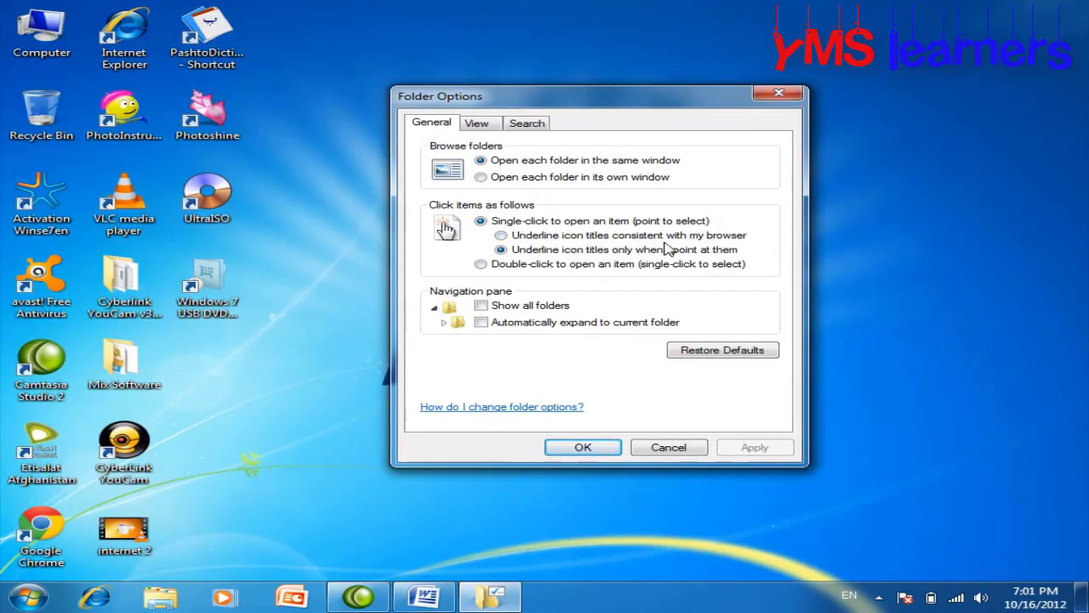
click(501, 236)
click(755, 447)
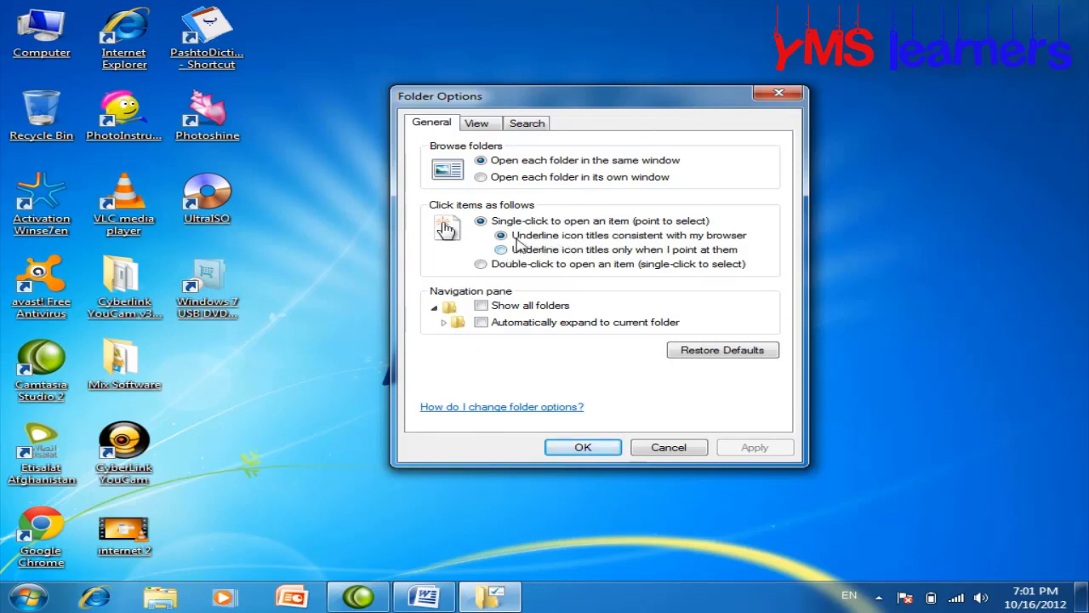
click(38, 25)
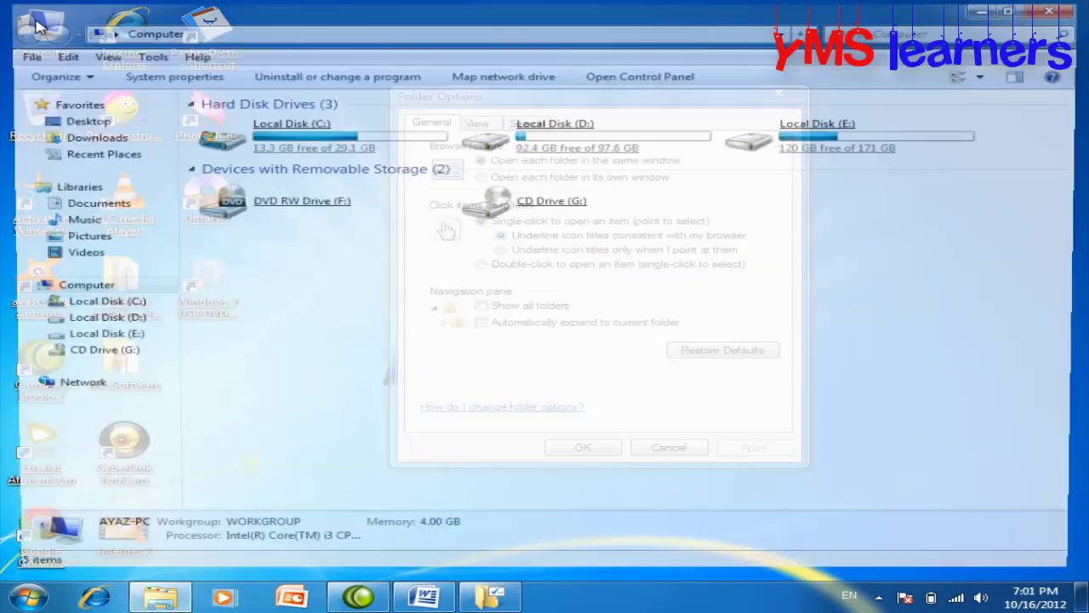
click(620, 141)
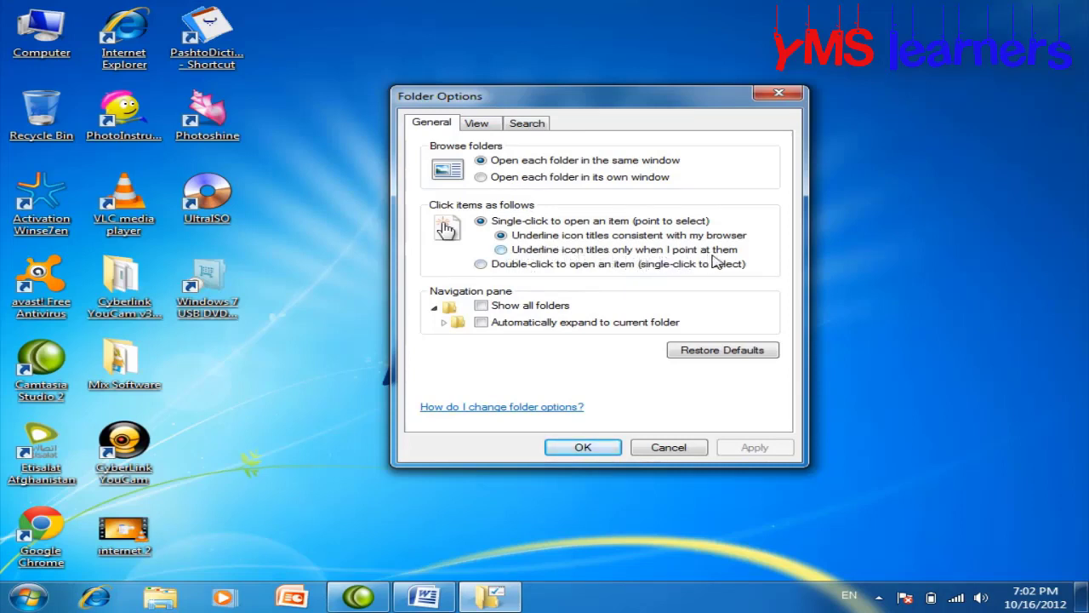
Apply underlining icon titles only when pointed at, and switch to the "Double-click to open an item" option and apply it
click(501, 249)
click(756, 448)
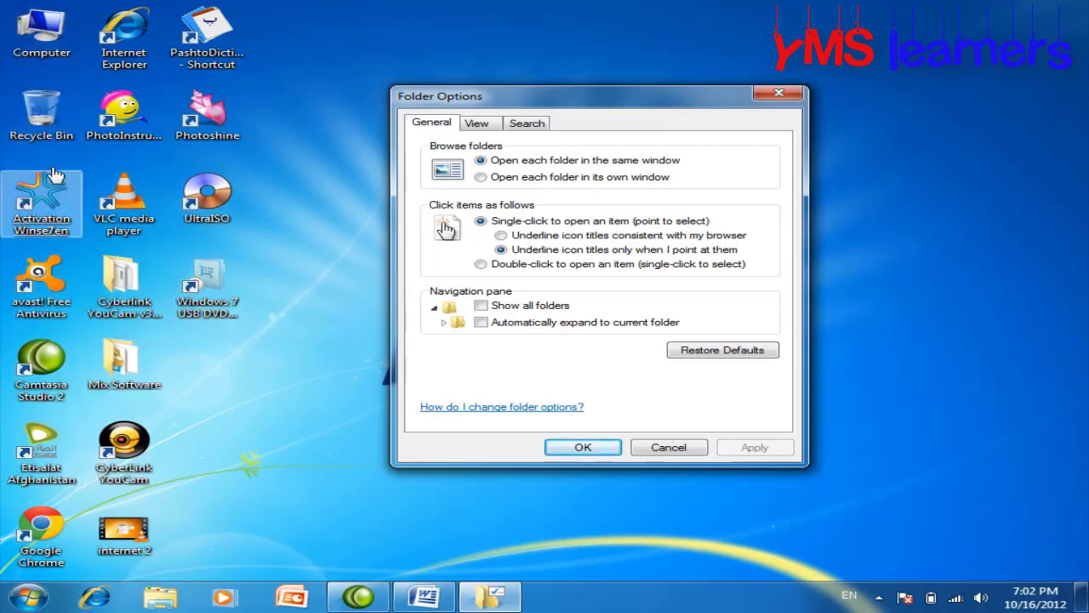
click(482, 264)
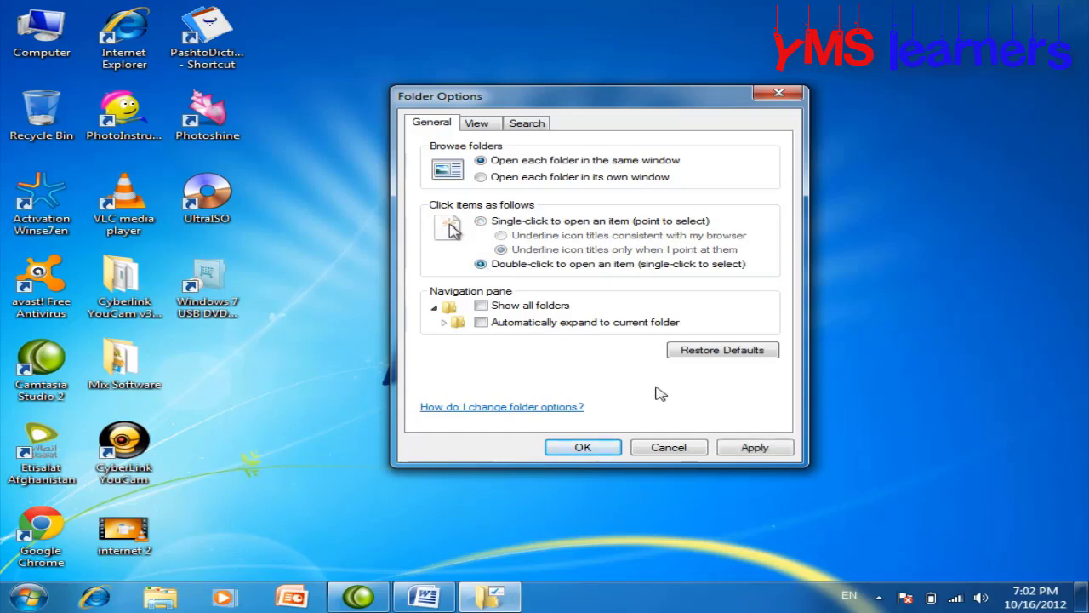
click(772, 452)
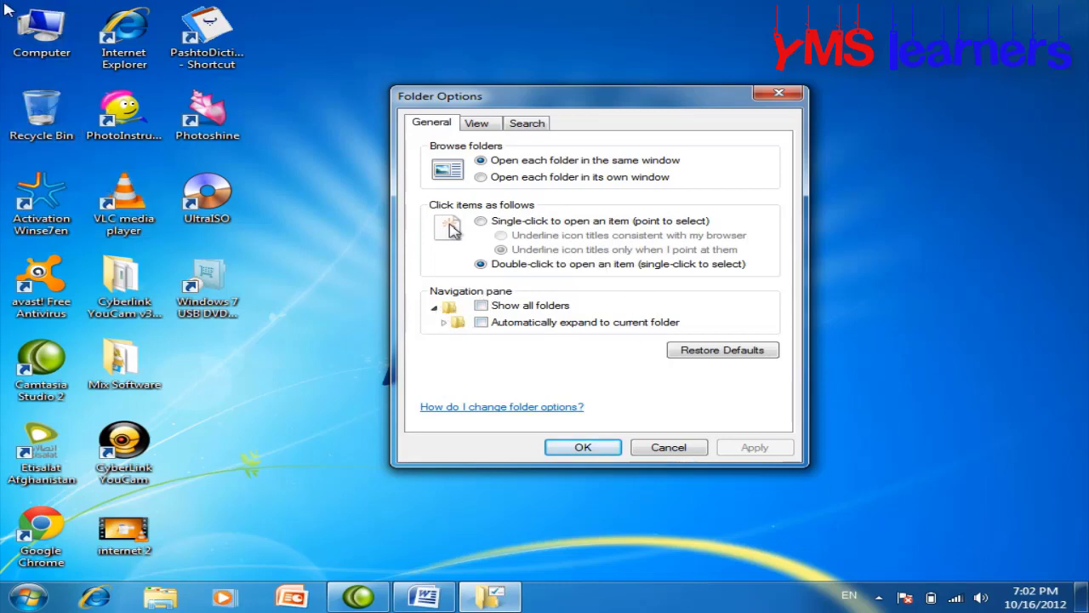
Open Computer, widen its navigation pane and collapse the Libraries, Computer and Favorites groups
double_click(37, 19)
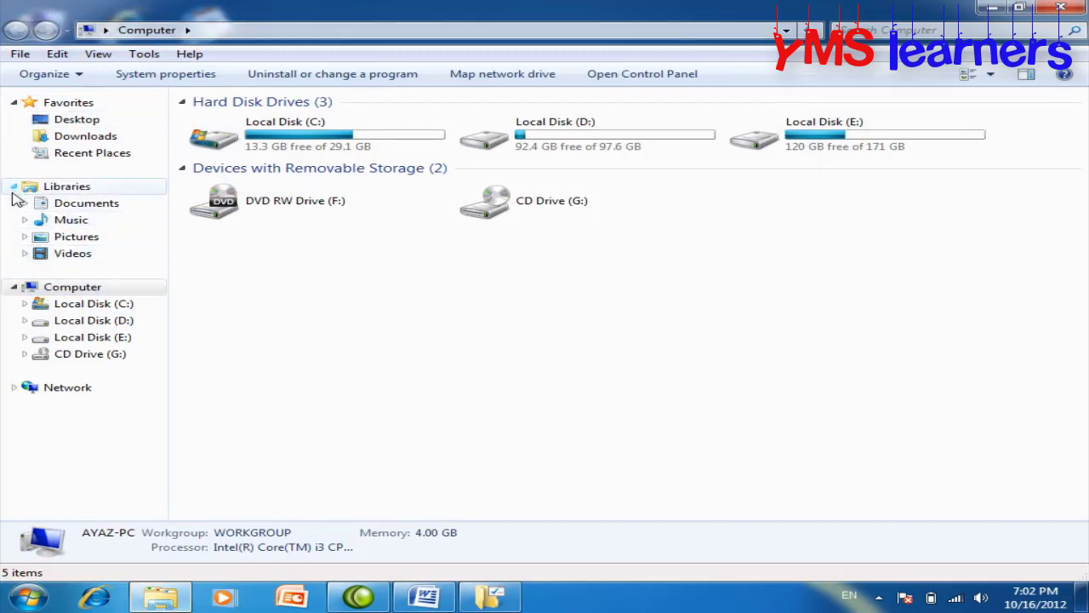
drag(169, 249, 296, 256)
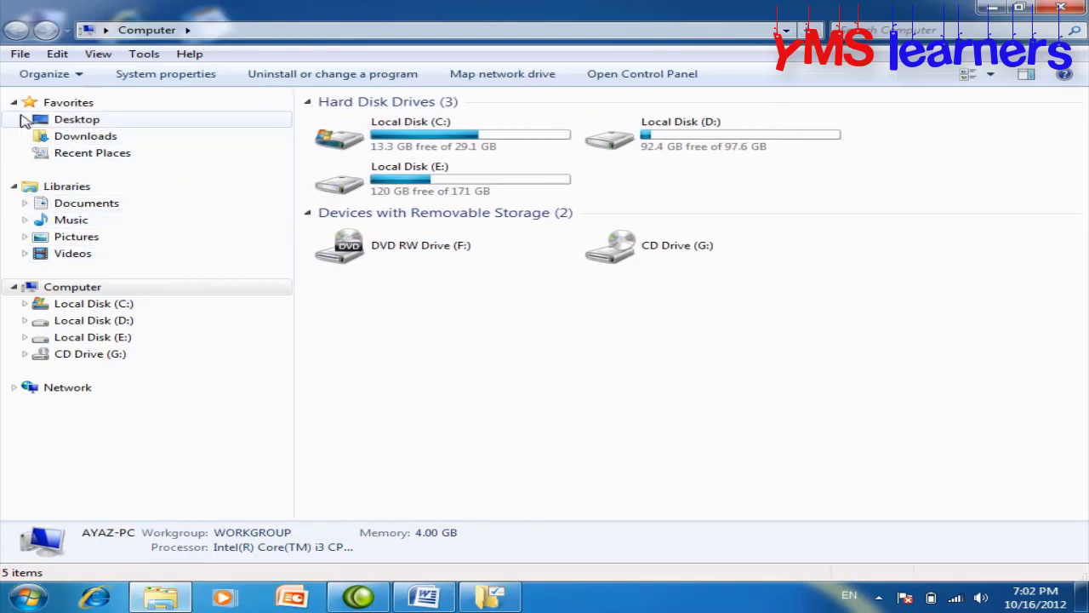
click(15, 187)
click(14, 187)
click(15, 187)
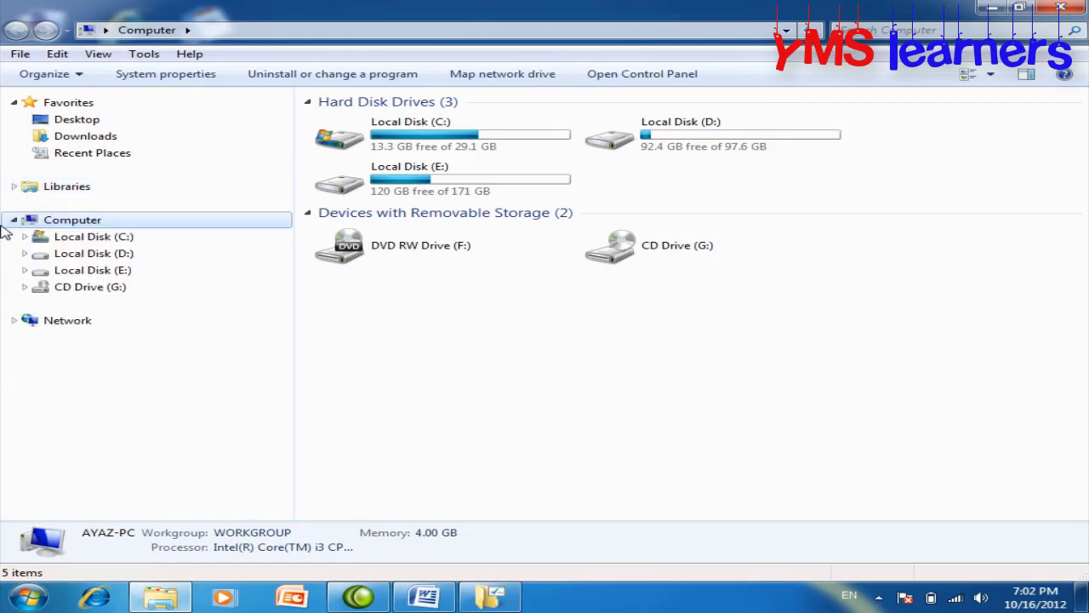
click(14, 221)
click(13, 103)
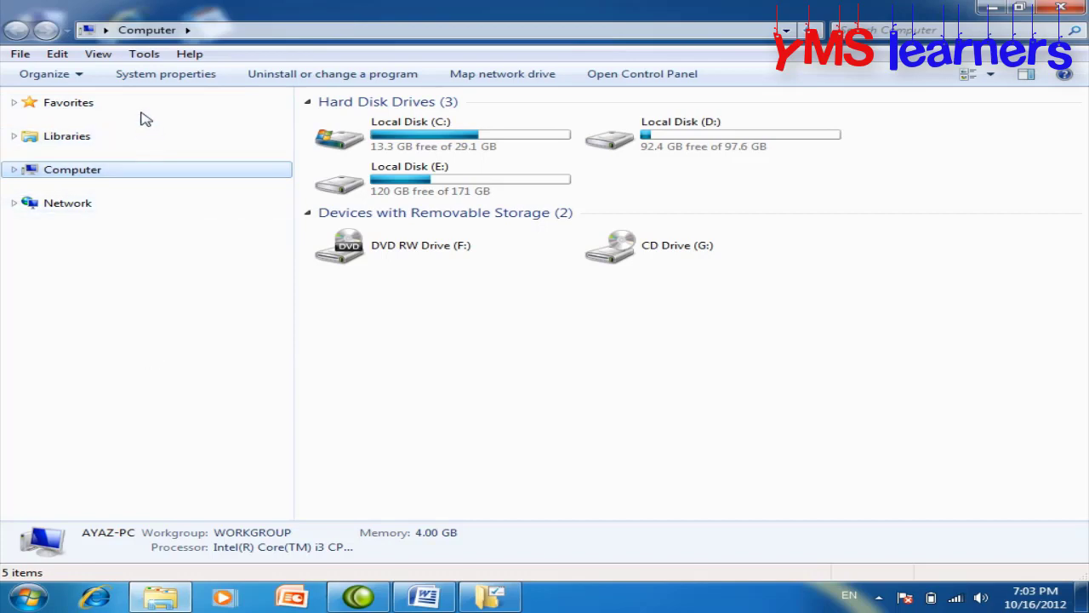
Enable "Show all folders" and "Automatically expand to current folder" in Folder Options, apply them and close the dialog
click(492, 600)
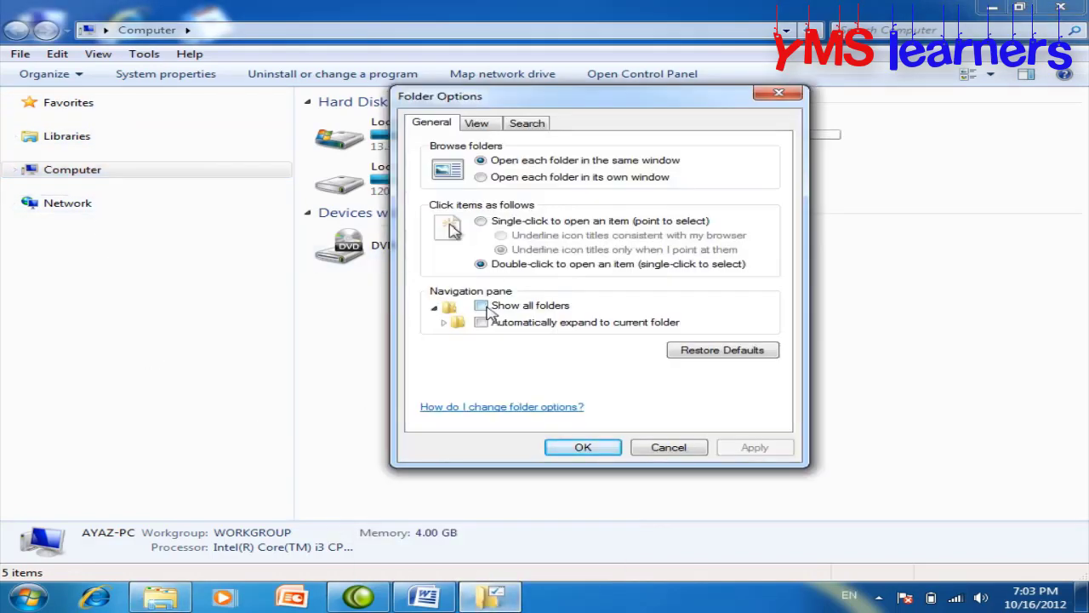
click(481, 305)
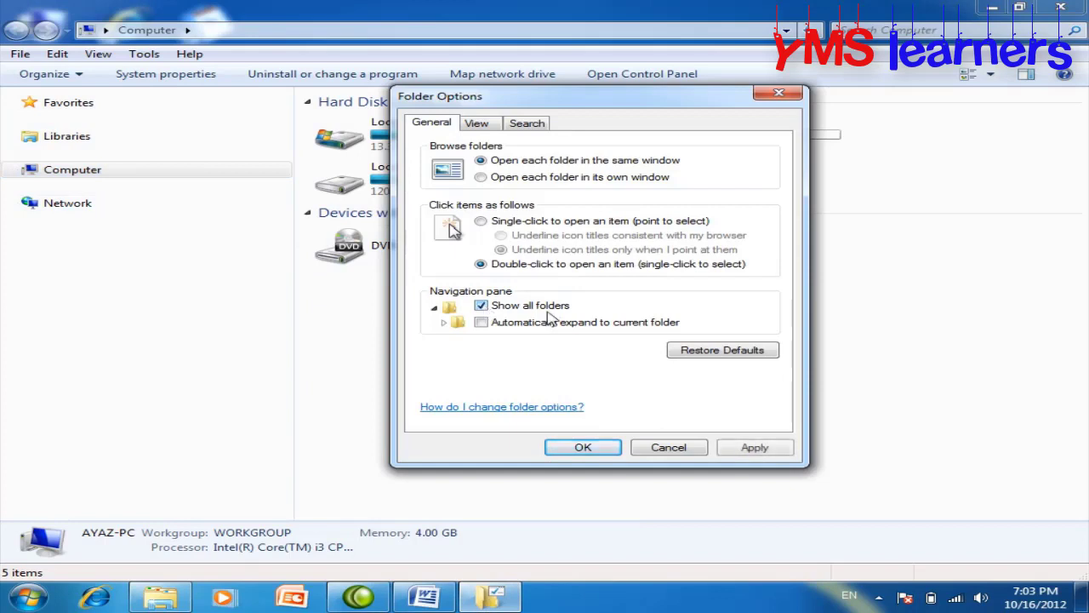
click(481, 323)
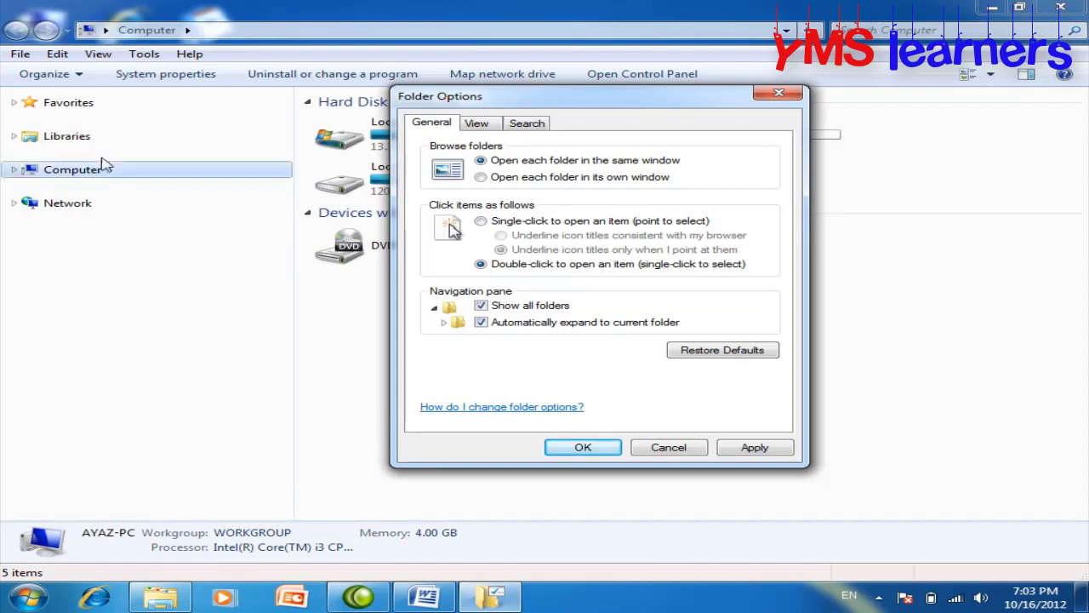
click(749, 448)
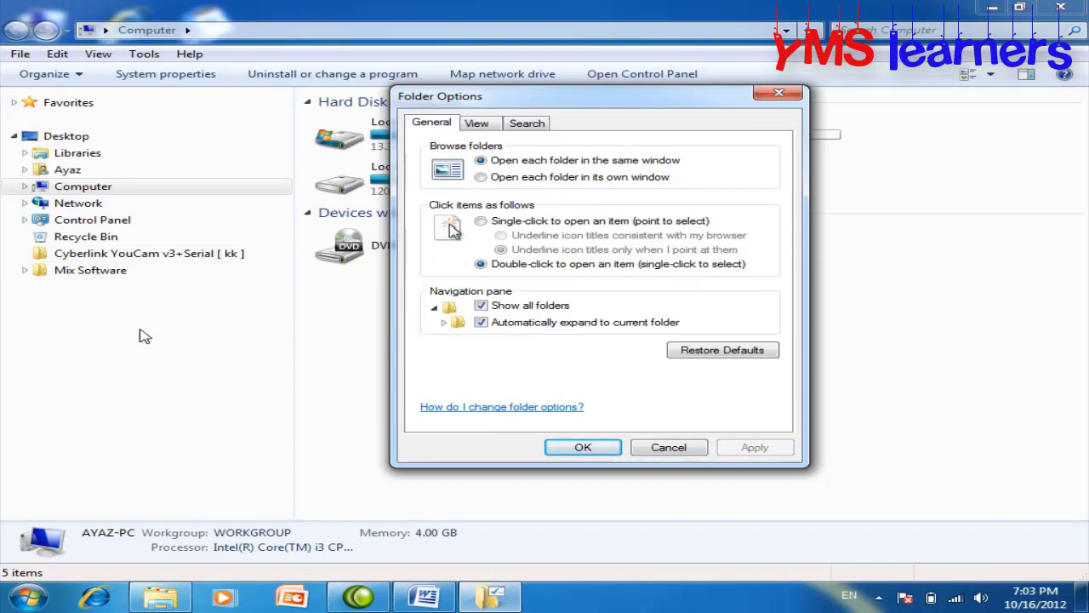
click(669, 447)
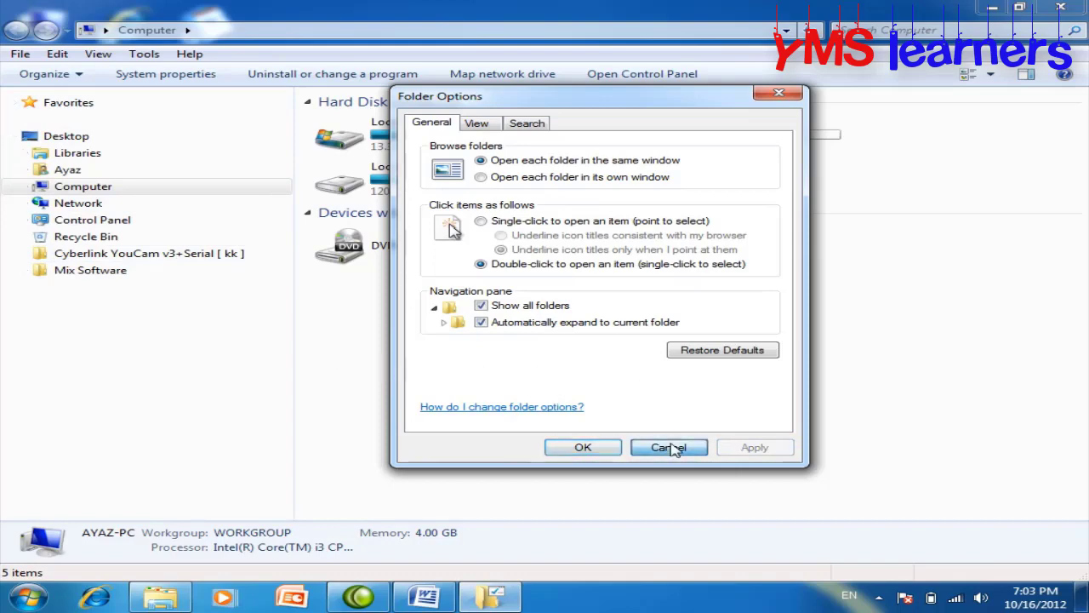
Expand Favorites in the navigation pane and look through the Mix Software subfolders, collapsing Mix Software again
click(14, 103)
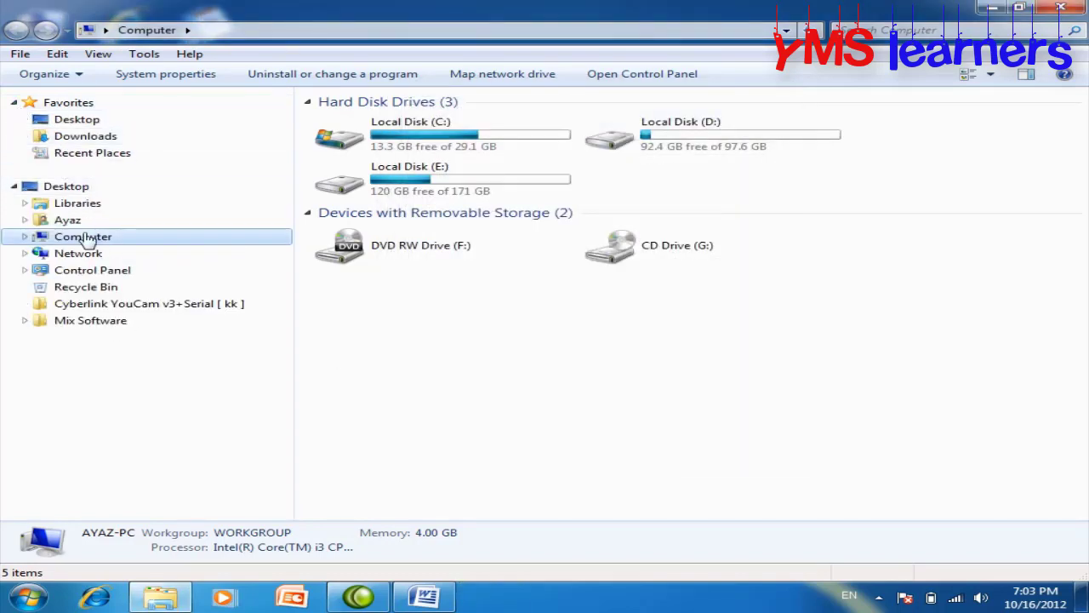
click(27, 321)
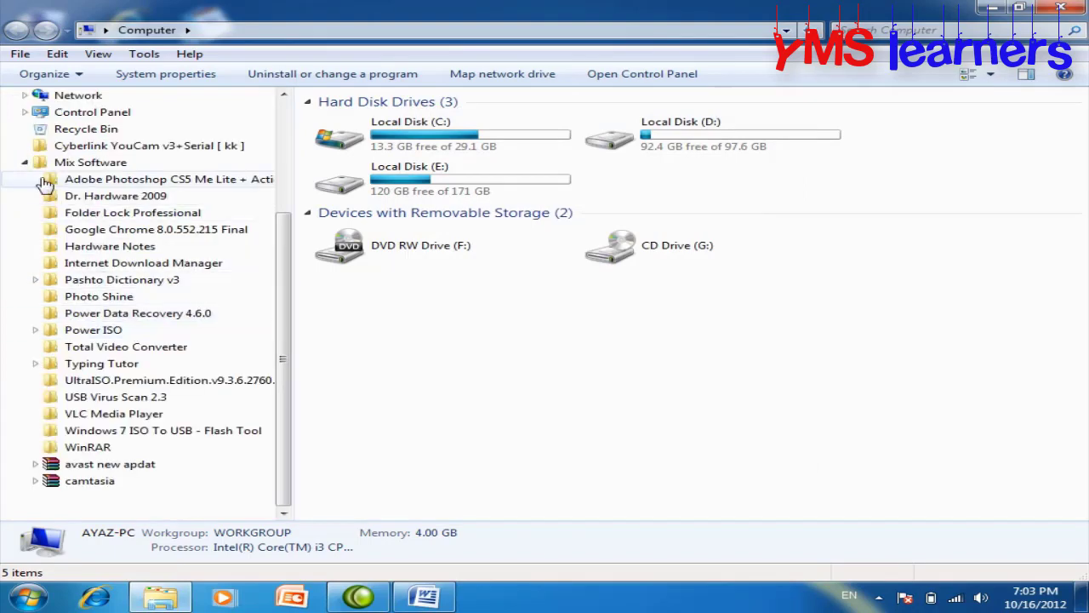
click(25, 162)
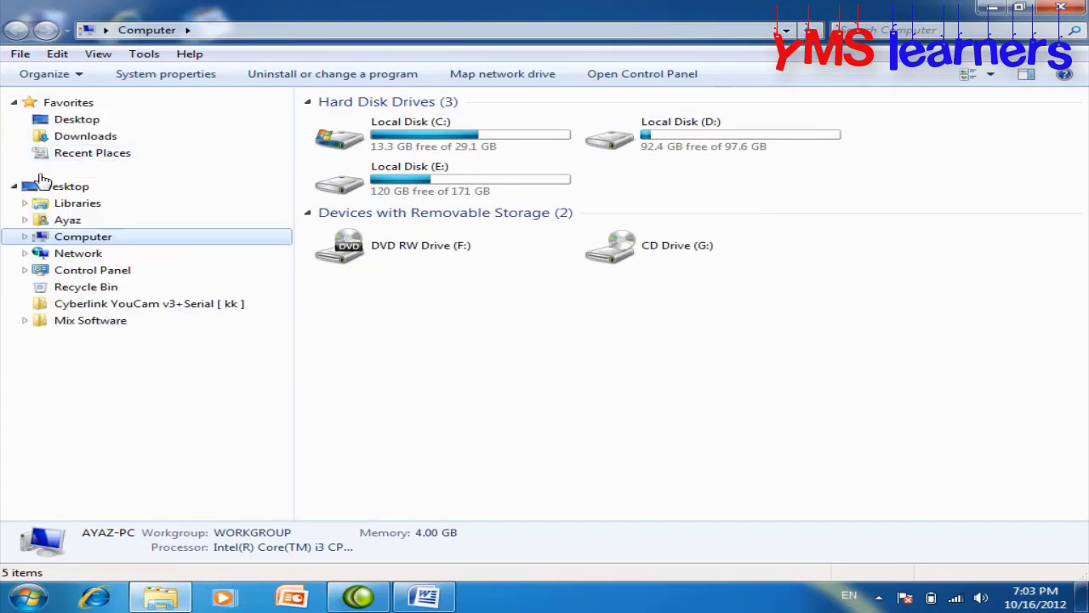
click(477, 372)
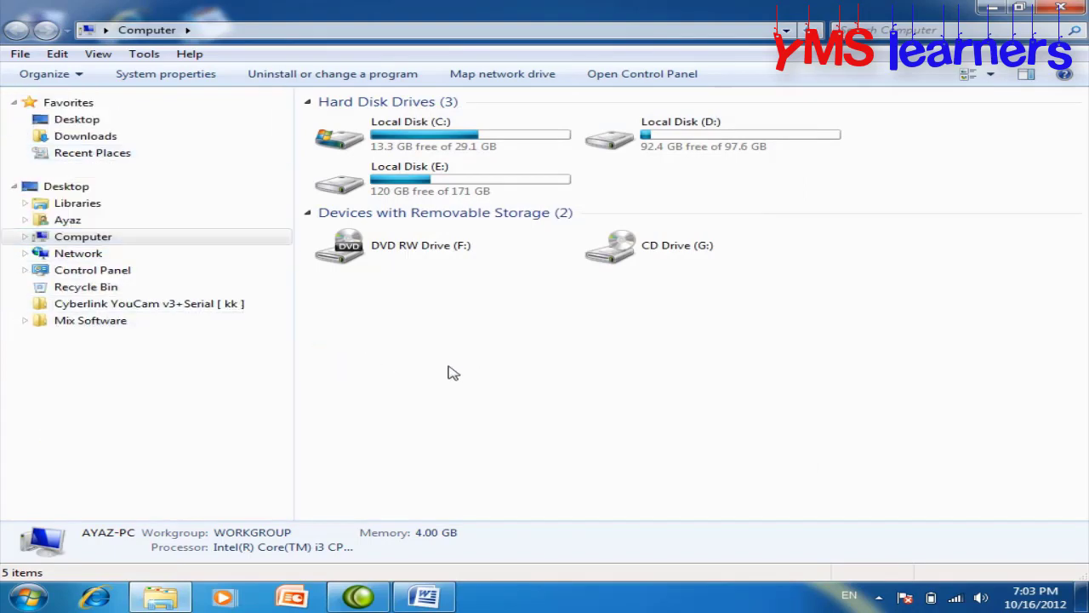
Reopen Folder Options over the Computer window, disable both navigation pane options and apply
click(28, 598)
click(364, 412)
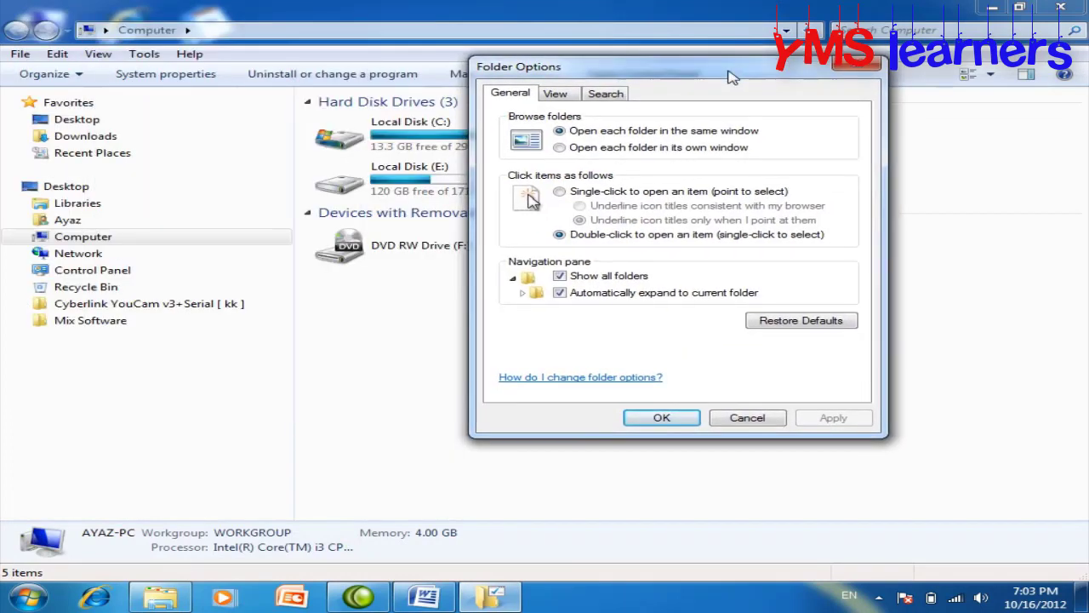
click(559, 292)
click(559, 276)
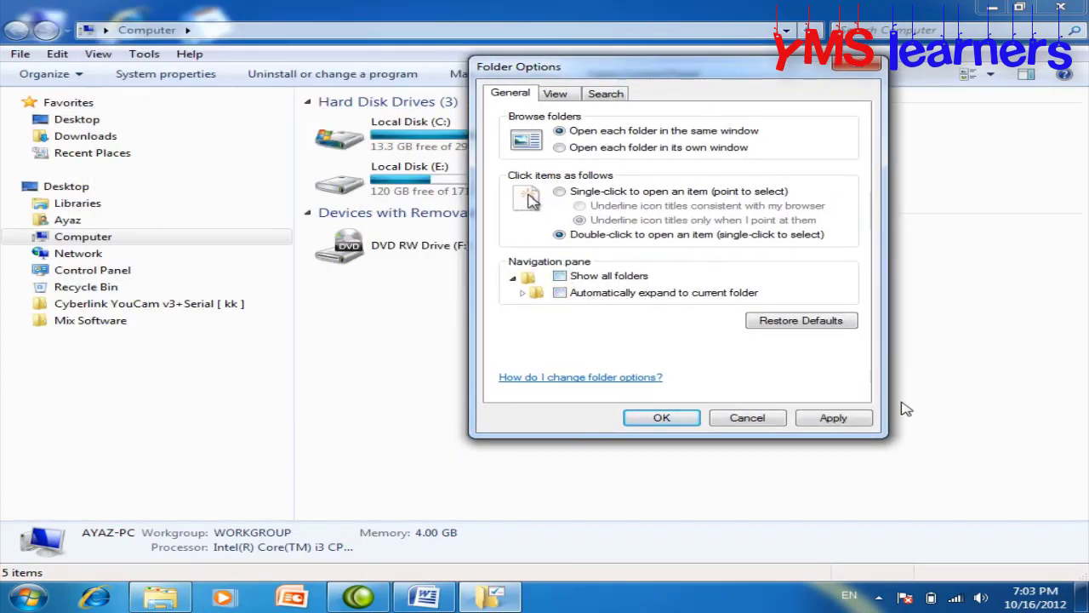
click(833, 418)
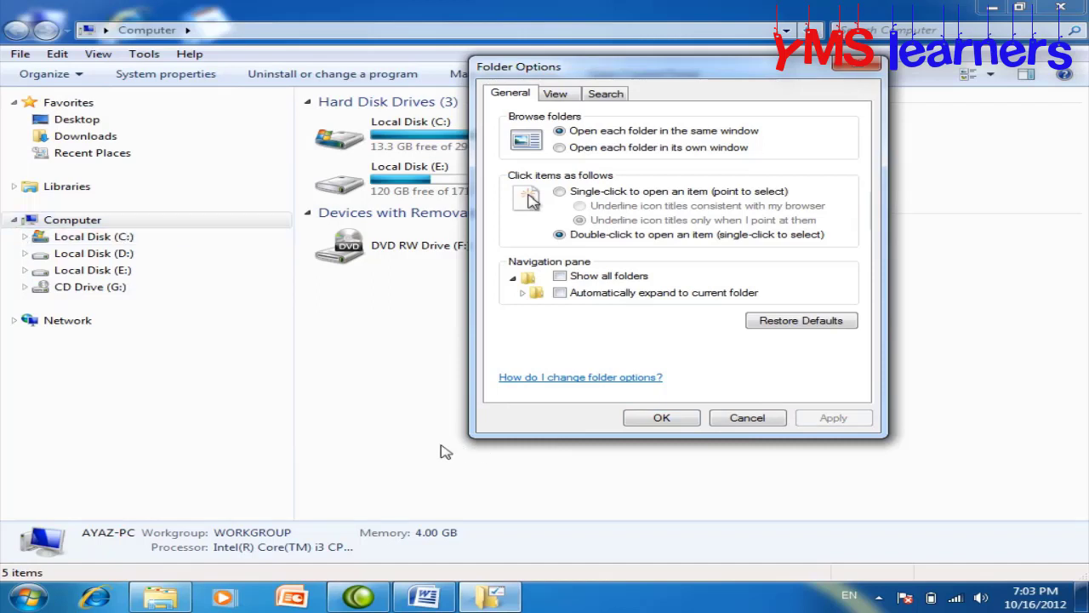
Apply "Show all folders" and "Automatically expand to current folder" as enabled, and clear both and apply again to compare the navigation pane
click(559, 276)
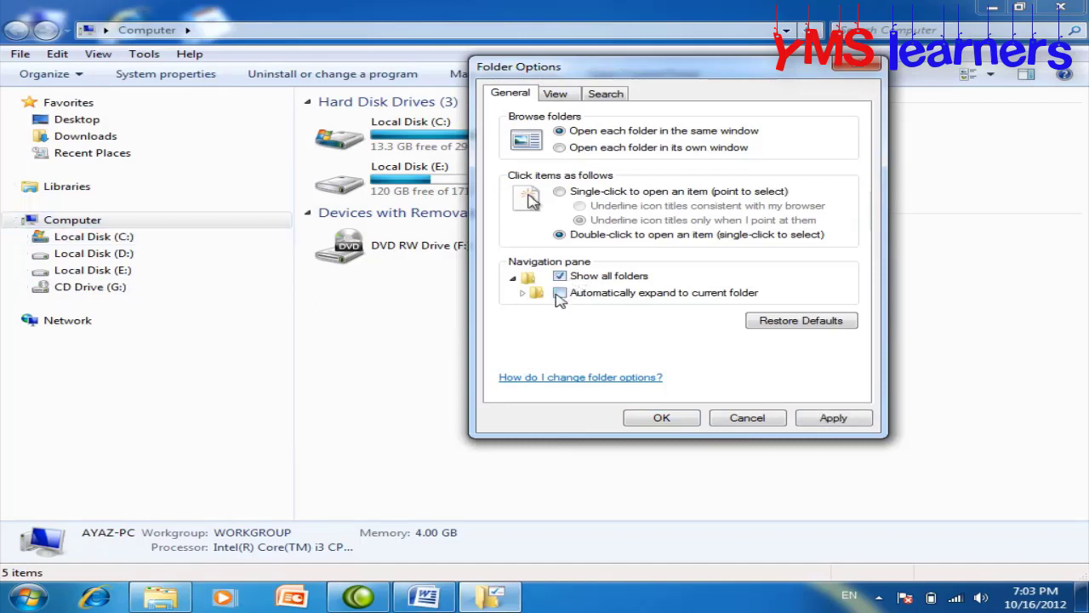
click(559, 292)
click(833, 418)
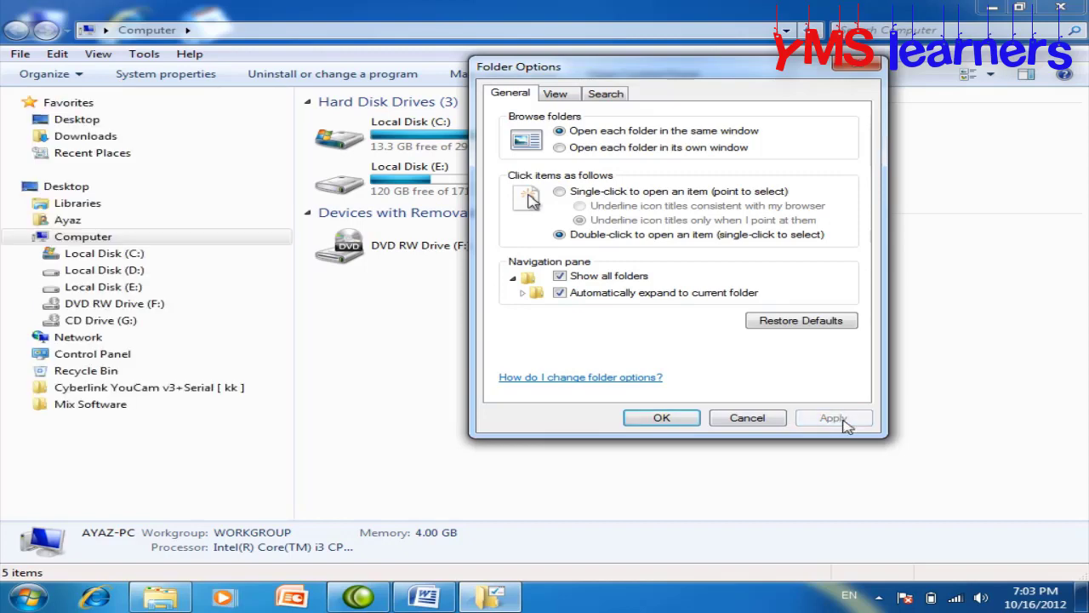
click(569, 277)
click(562, 293)
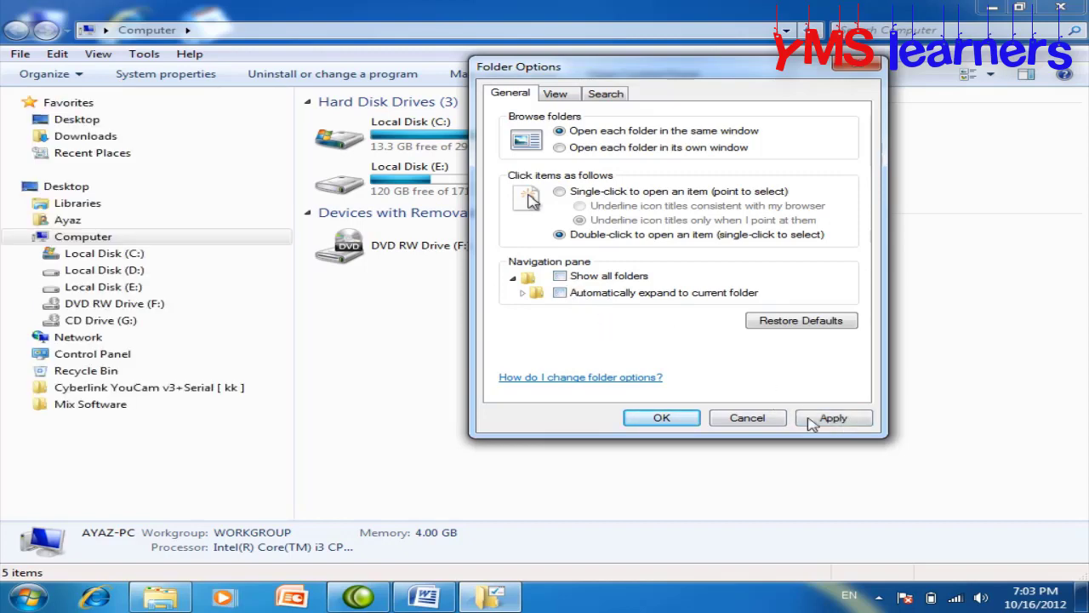
click(829, 417)
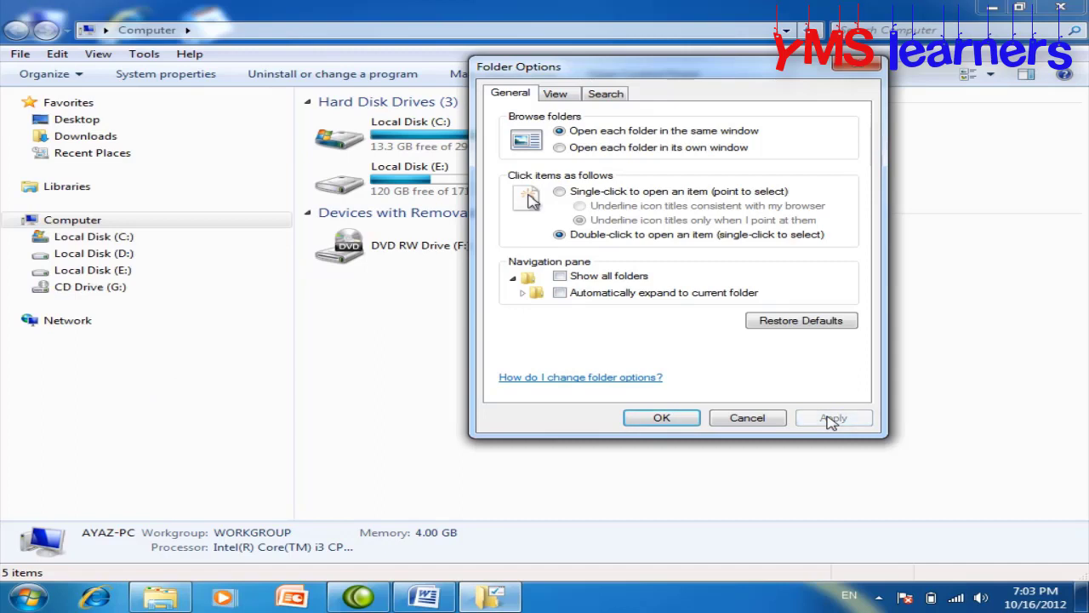
Enable automatic expansion to the current folder and showing all folders, and apply both
click(561, 293)
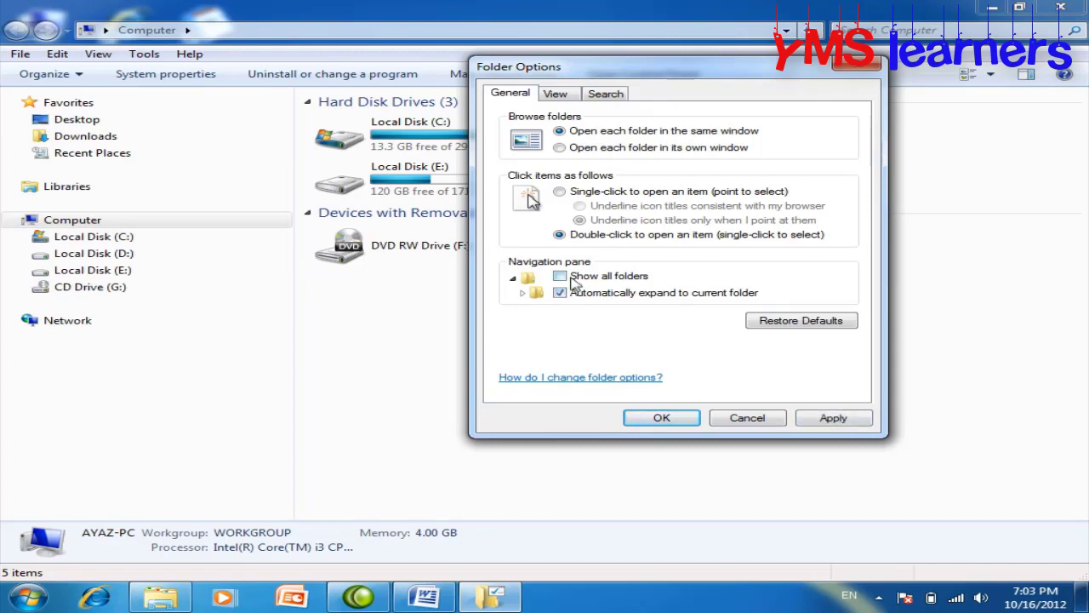
click(561, 276)
click(832, 419)
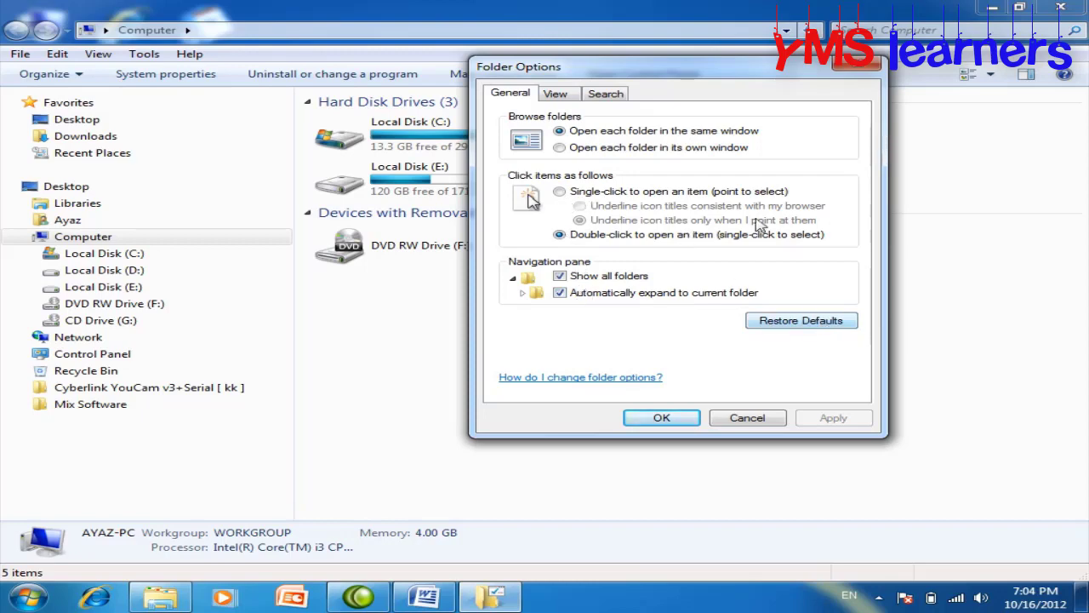
Try own-window browsing with single-click opening in the General settings, restoring the defaults after each of two trials
click(570, 148)
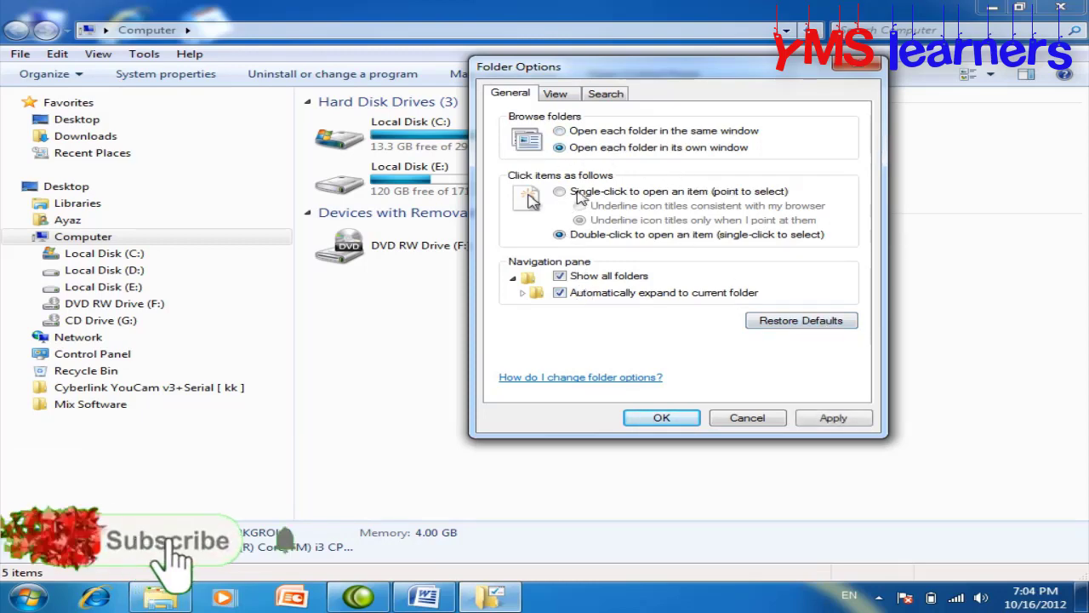
click(577, 192)
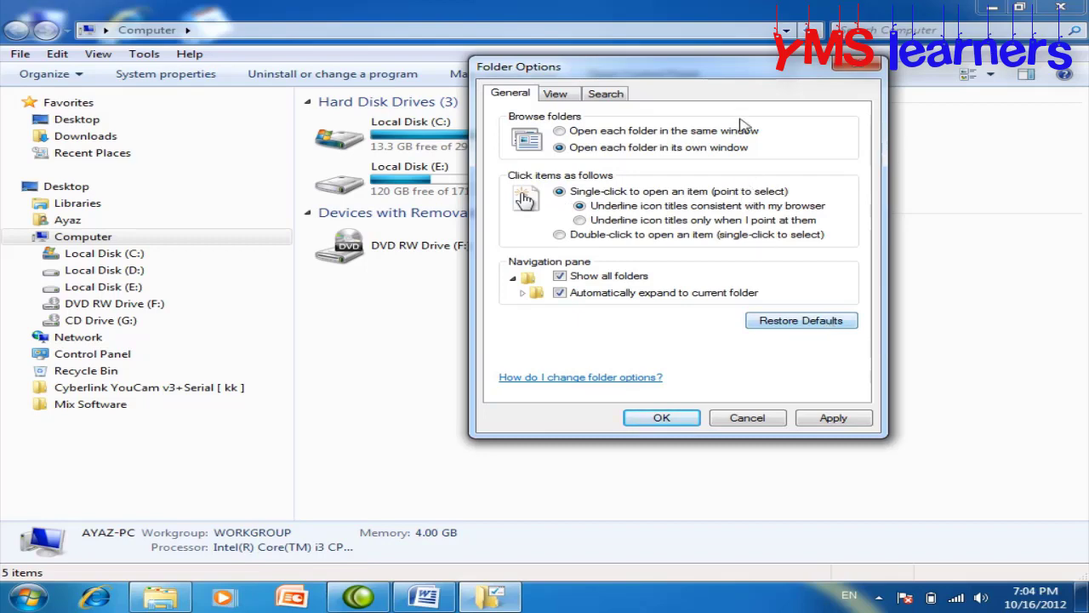
drag(764, 77, 657, 103)
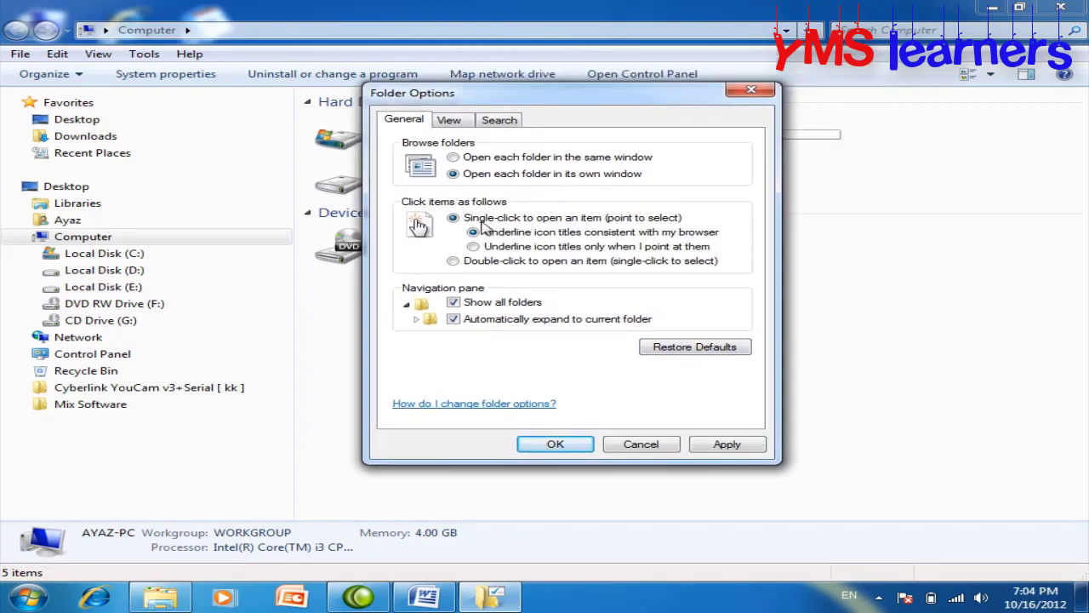
click(723, 354)
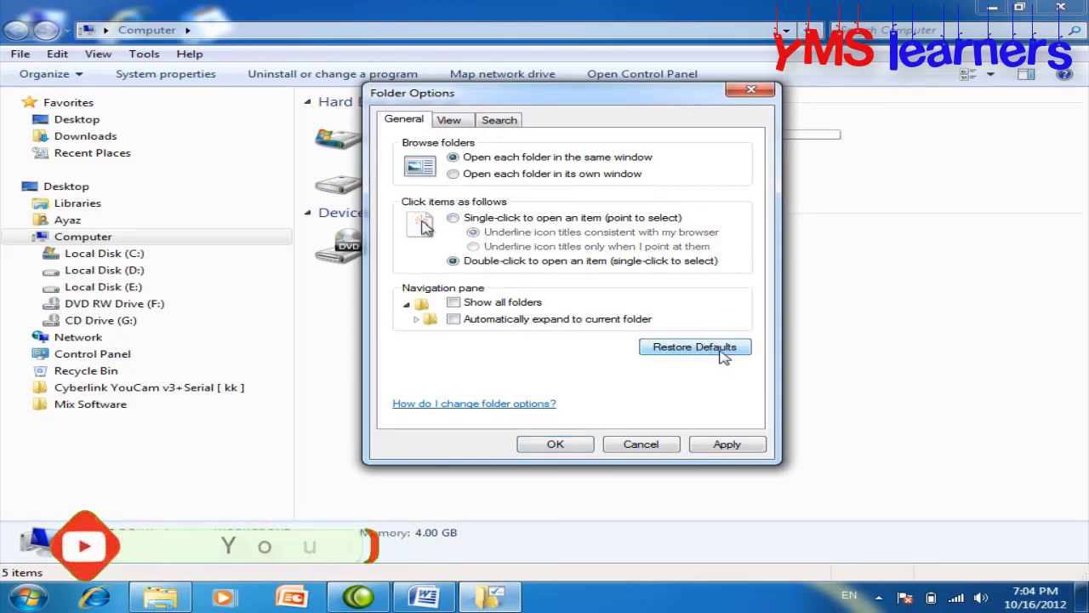
click(453, 218)
click(454, 174)
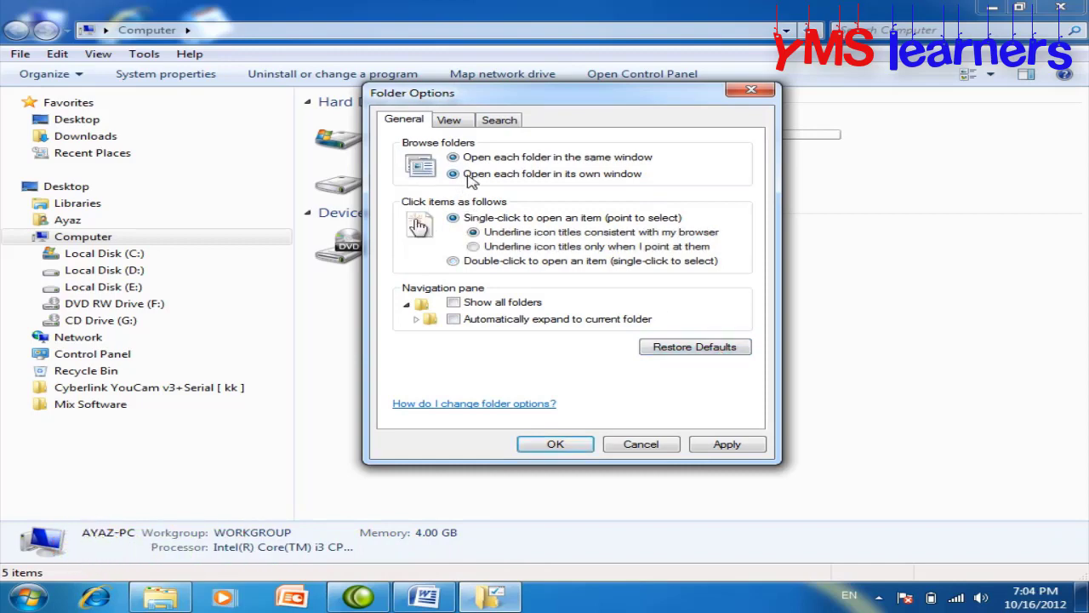
click(674, 348)
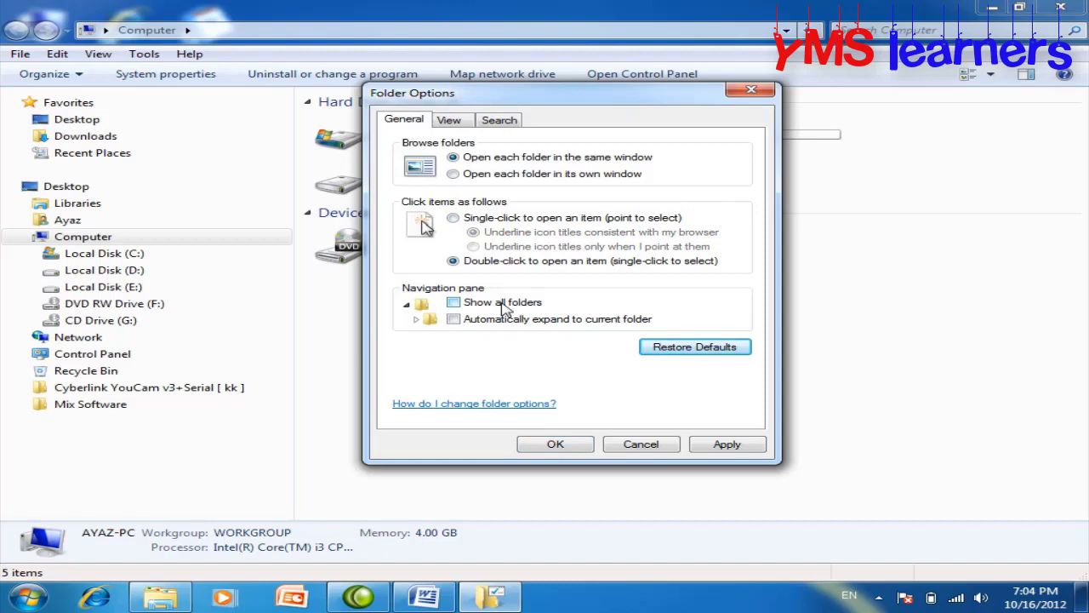
Set folders to open in their own window with single-click opening, enable both navigation pane options, and accept the settings
click(473, 220)
click(458, 173)
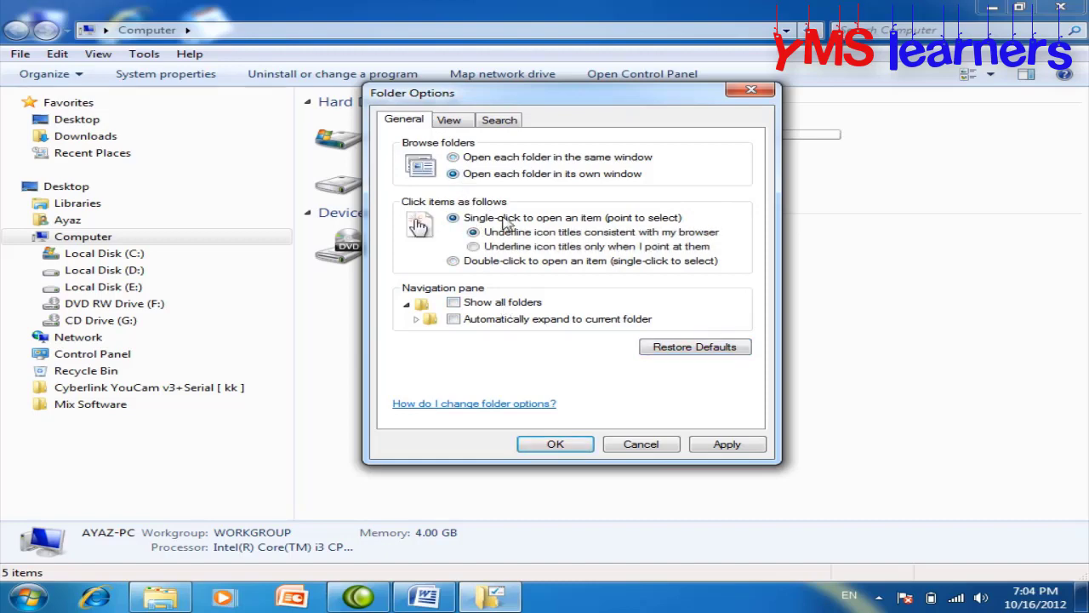
click(494, 319)
click(473, 308)
click(577, 445)
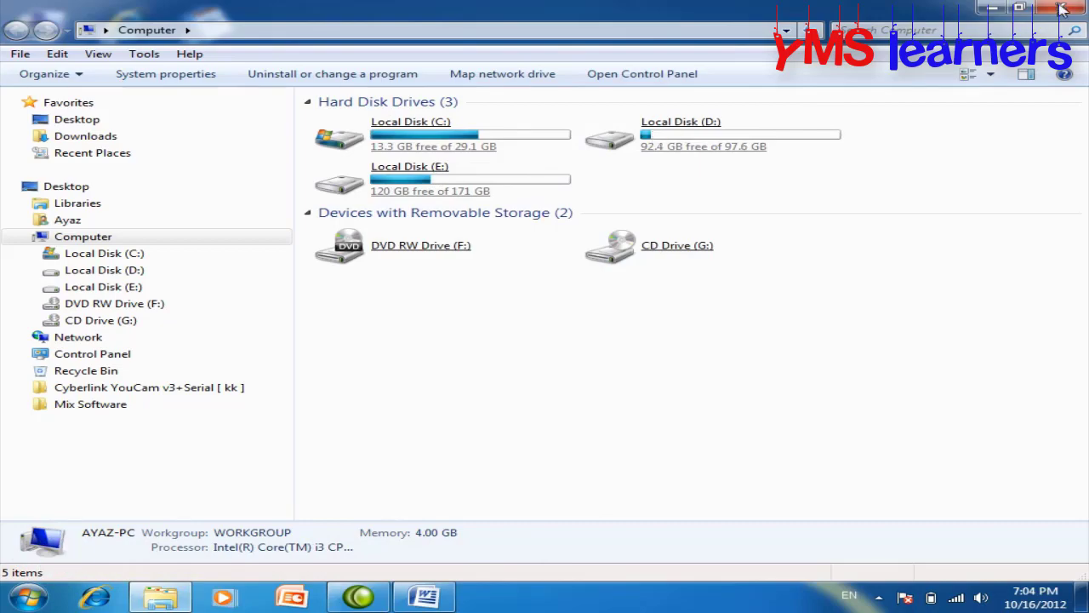
Close the Computer window and refresh the desktop
click(1062, 9)
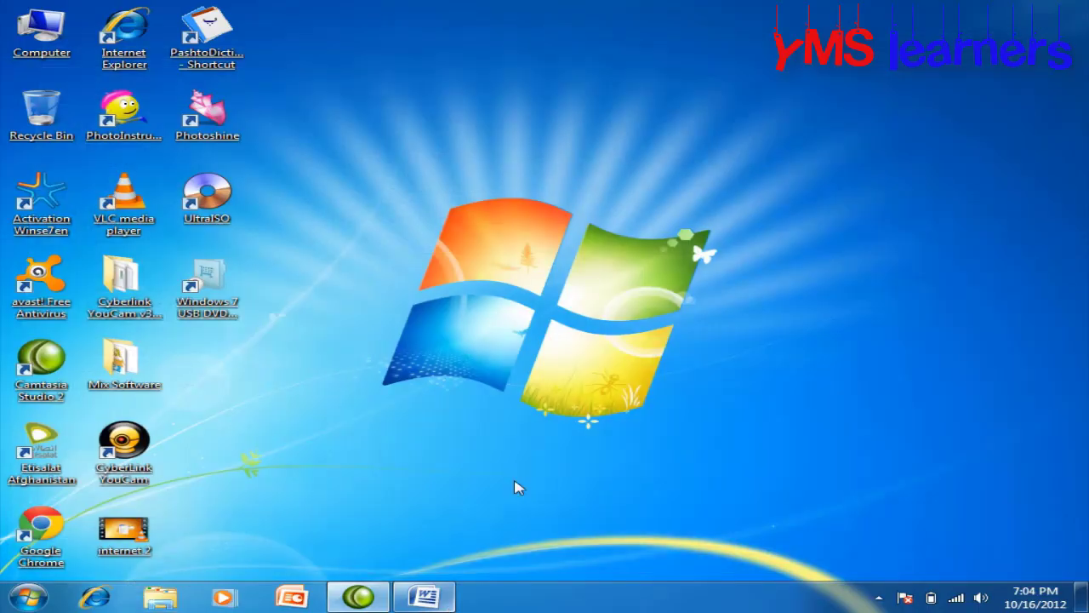
right_click(569, 388)
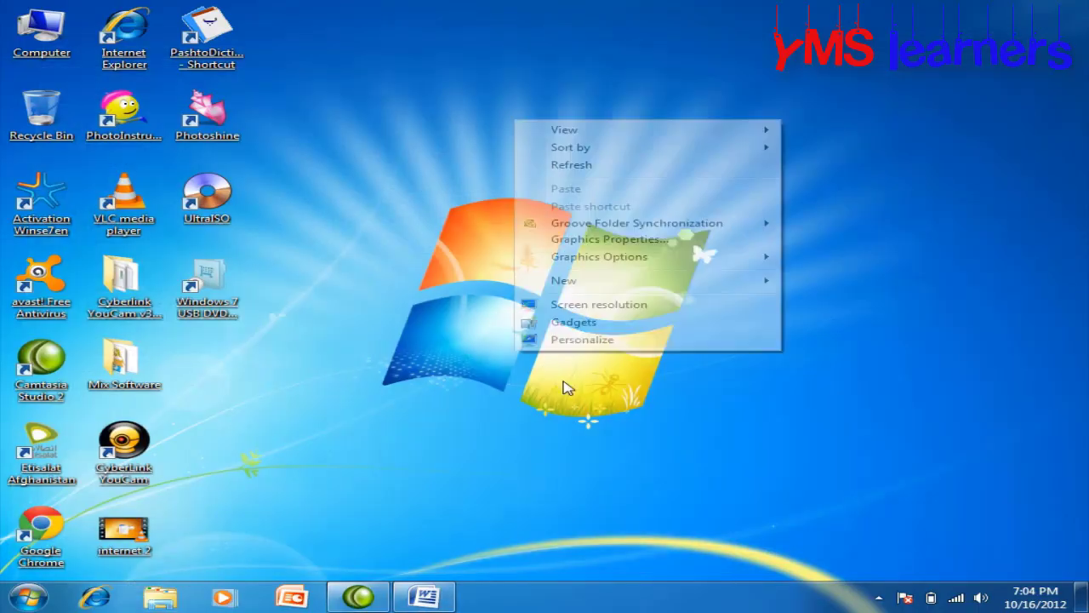
click(594, 167)
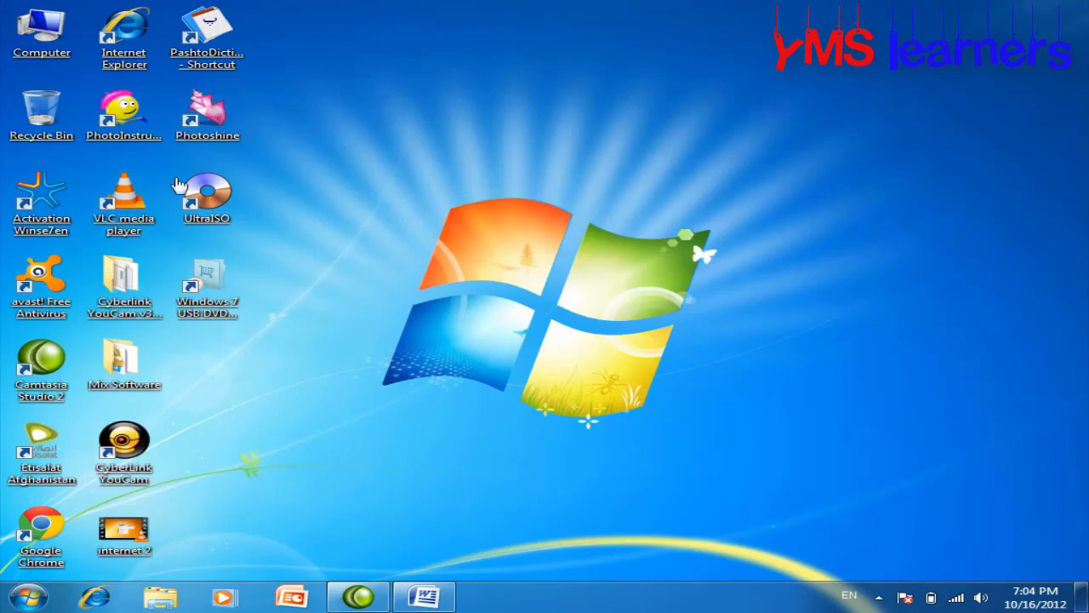
Open Local Disk (D:) from Computer and examine Local Disk (E:) and the user folder in the navigation pane
double_click(41, 32)
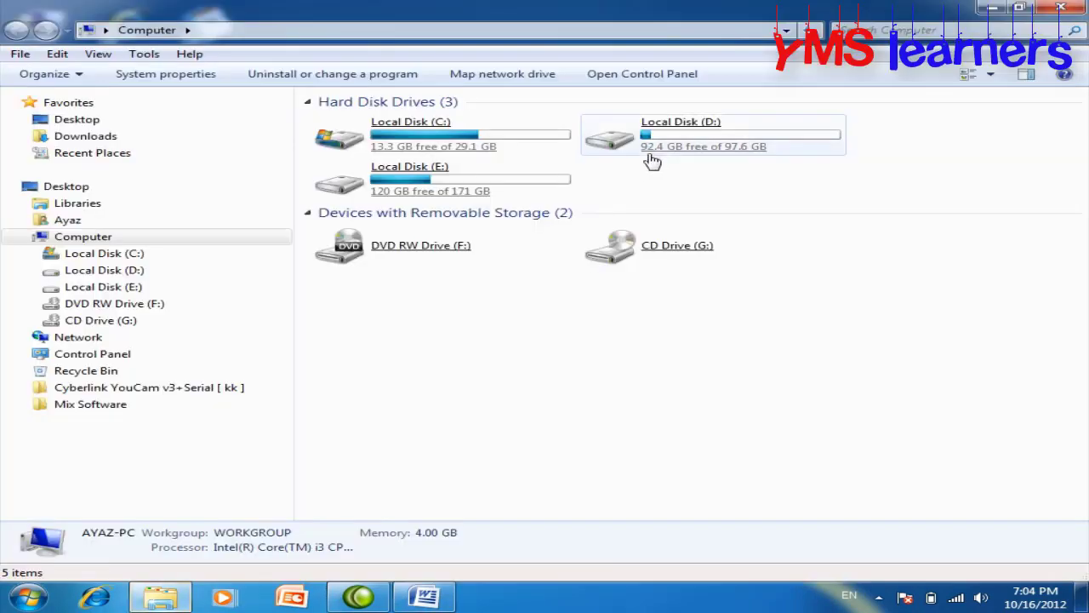
double_click(653, 146)
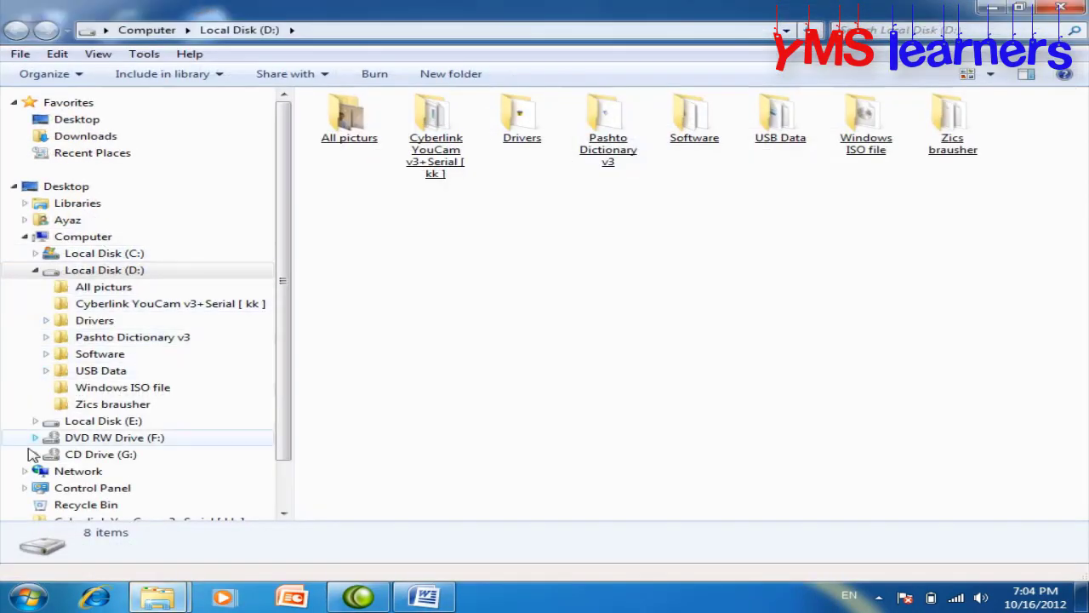
click(35, 420)
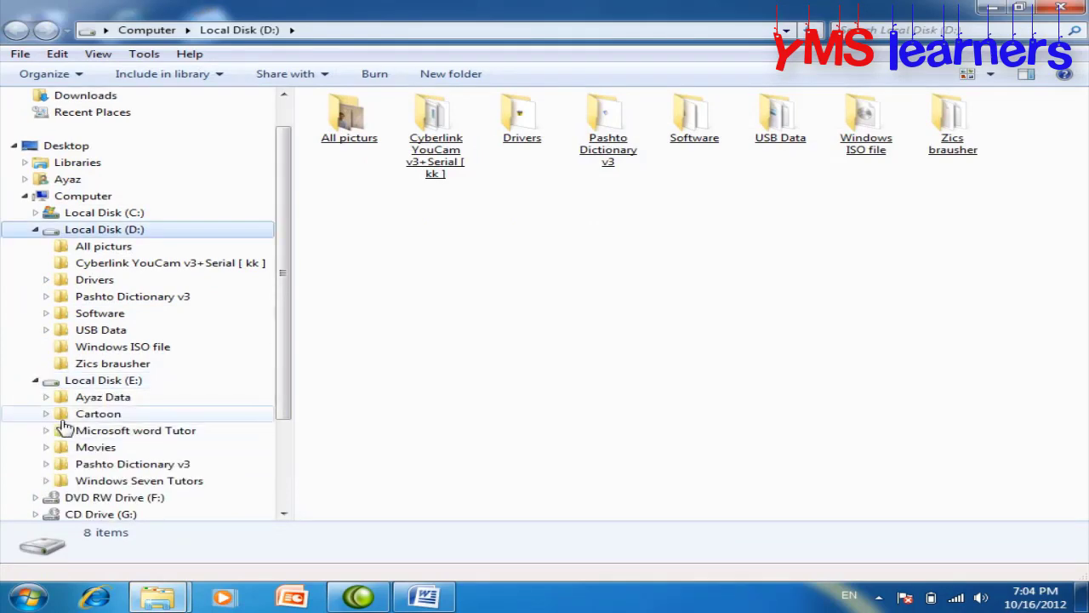
click(25, 178)
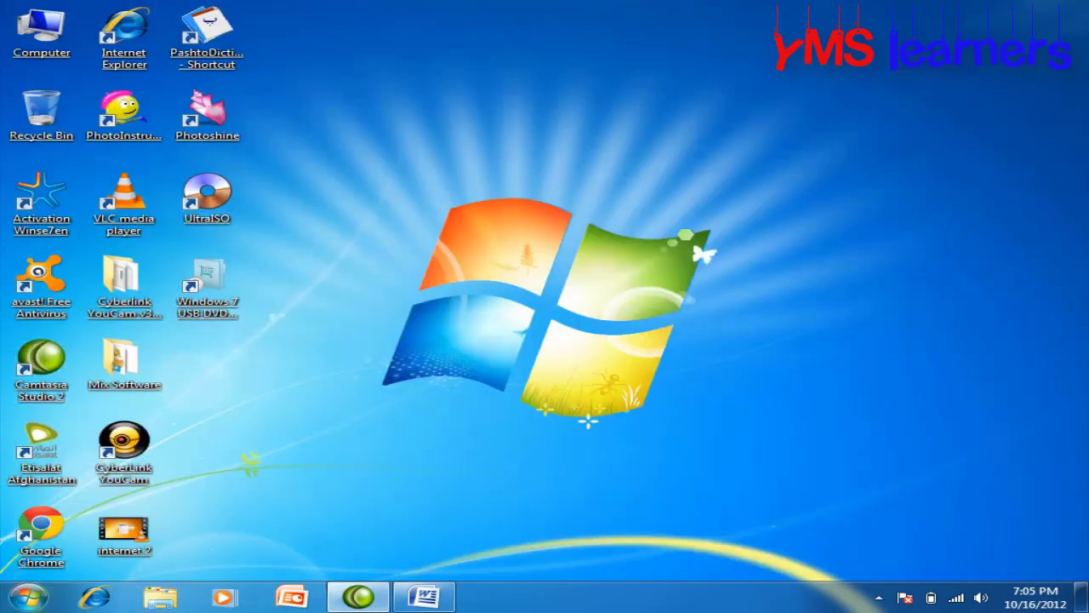
Open Folder Options from Control Panel, restore the General defaults, and apply and accept them
click(26, 598)
click(402, 408)
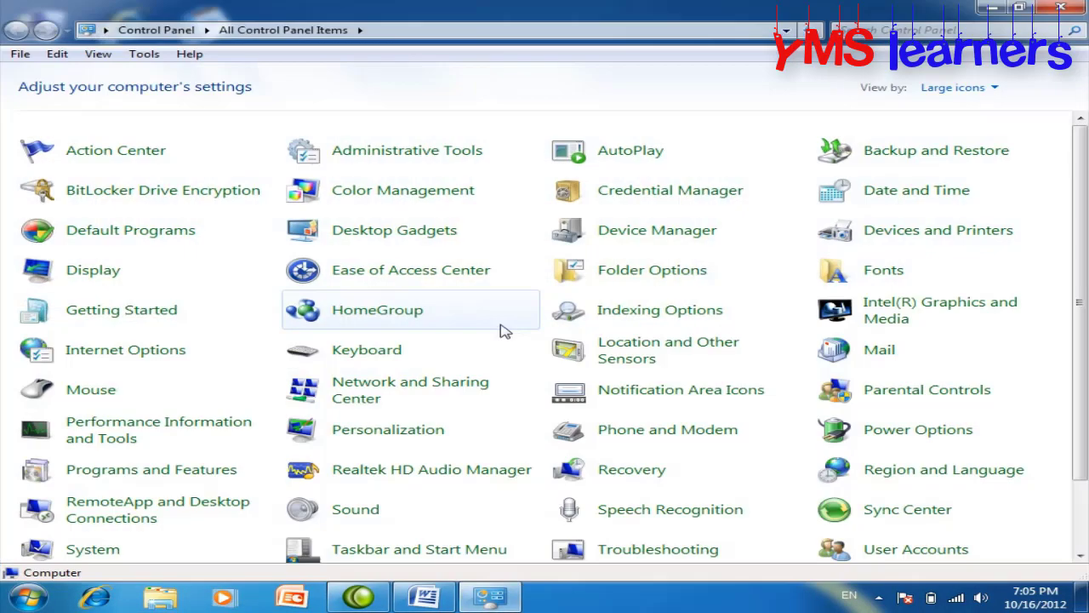
click(601, 272)
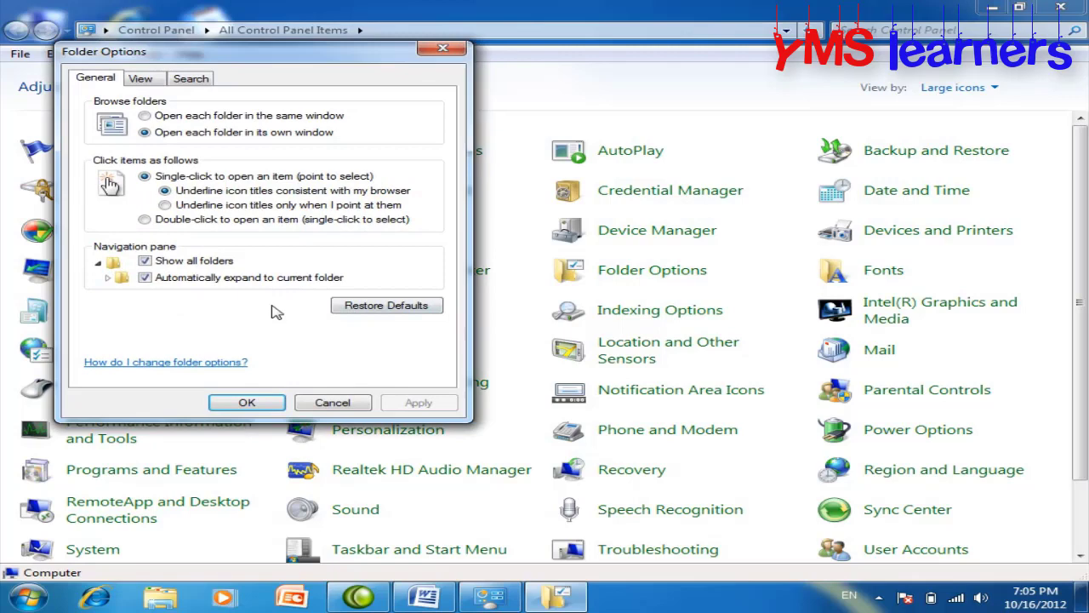
click(364, 311)
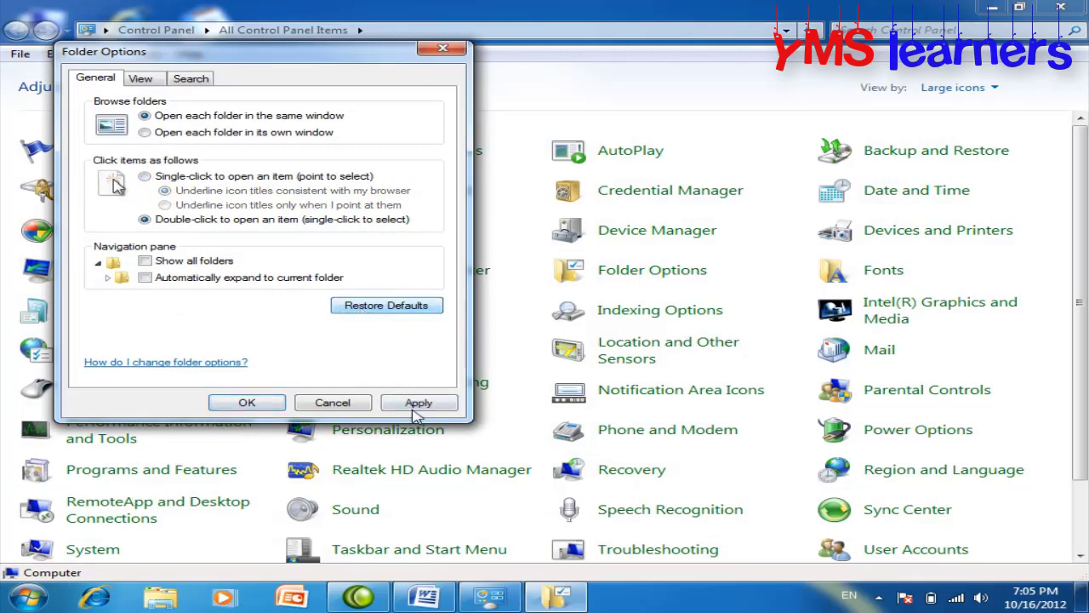
click(415, 403)
click(272, 406)
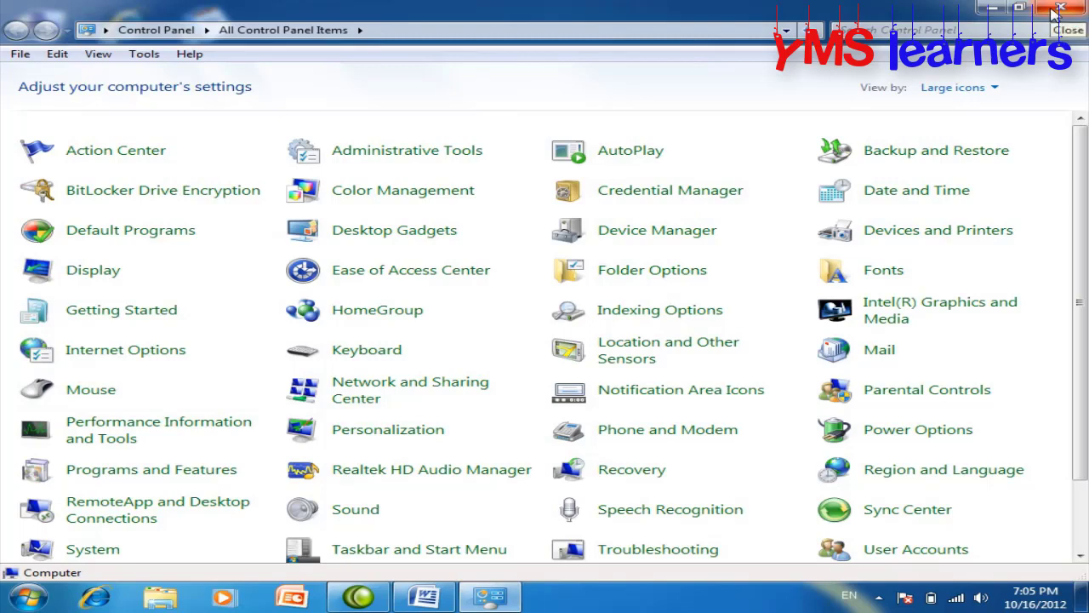
Reopen Folder Options, reposition the dialog clear of the desktop icons, and show its View settings
click(666, 283)
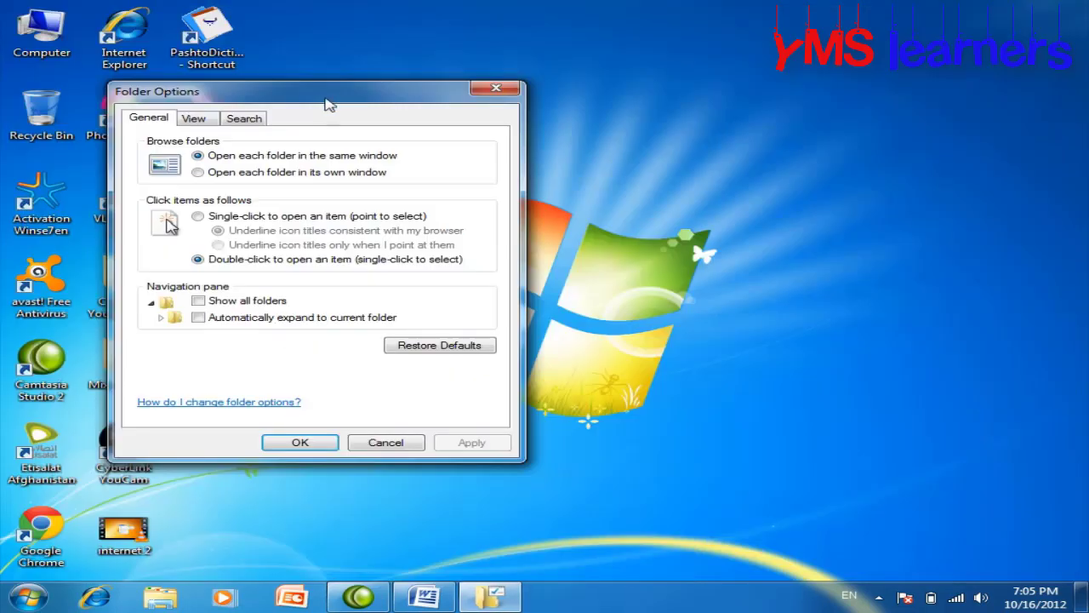
drag(329, 102, 458, 51)
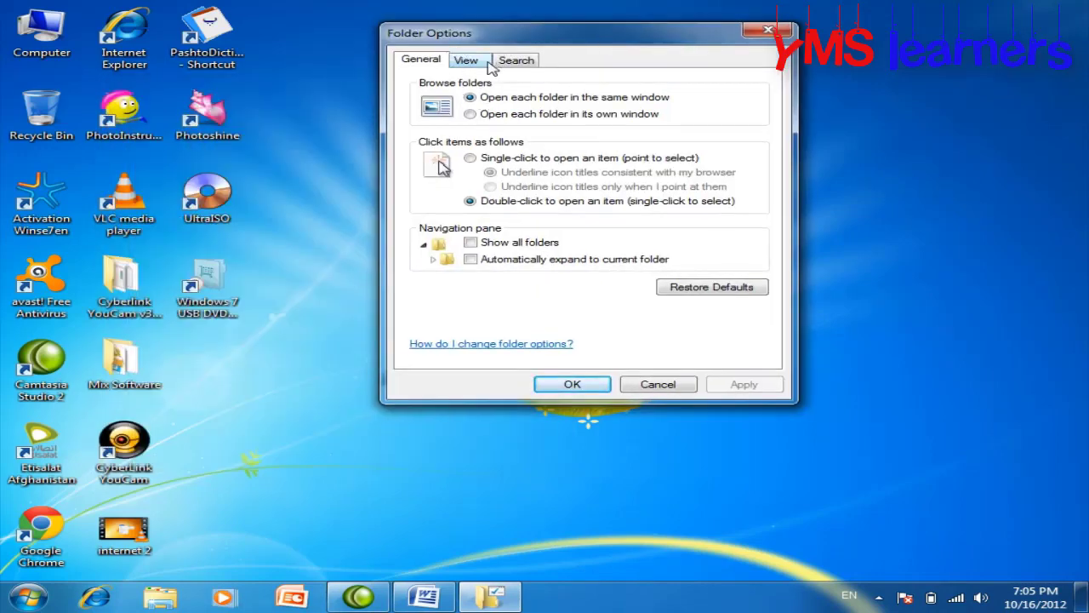
click(482, 64)
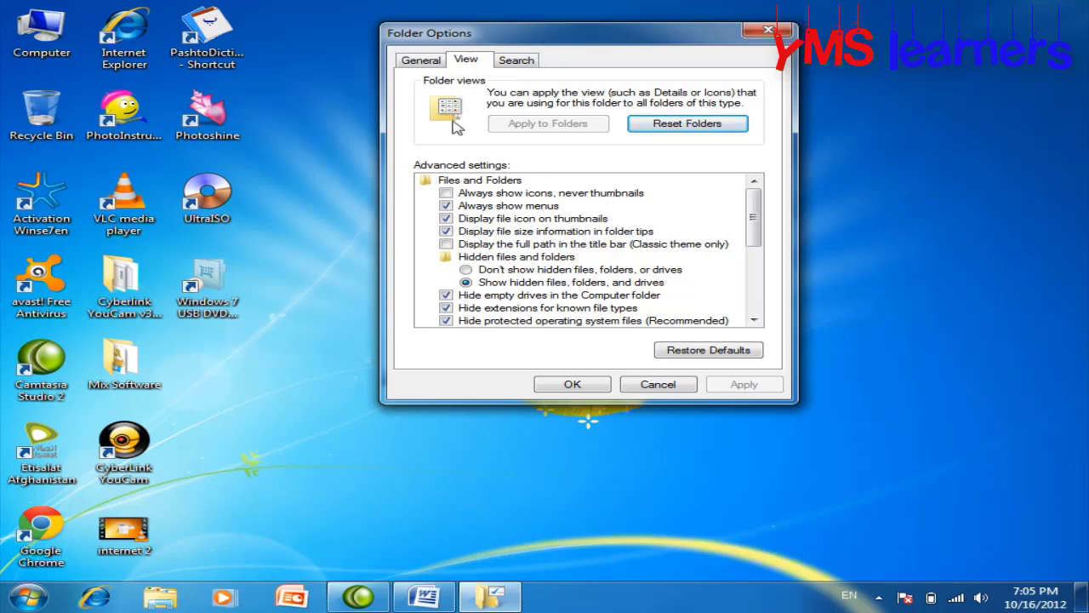
Open Computer, look over the available icon views without changing them, and open Local Disk (D:)
double_click(55, 38)
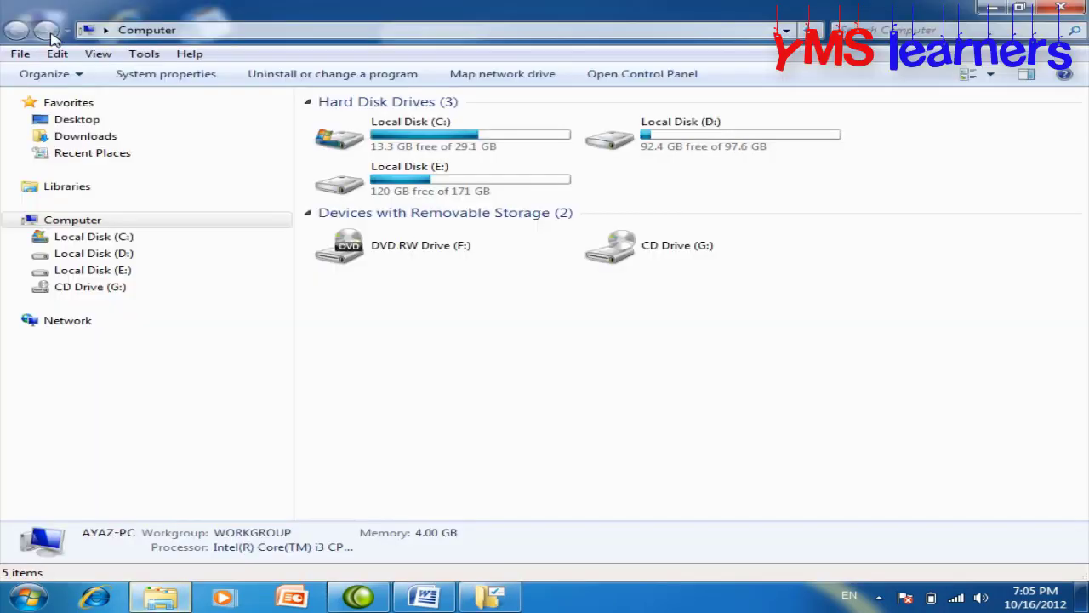
click(991, 77)
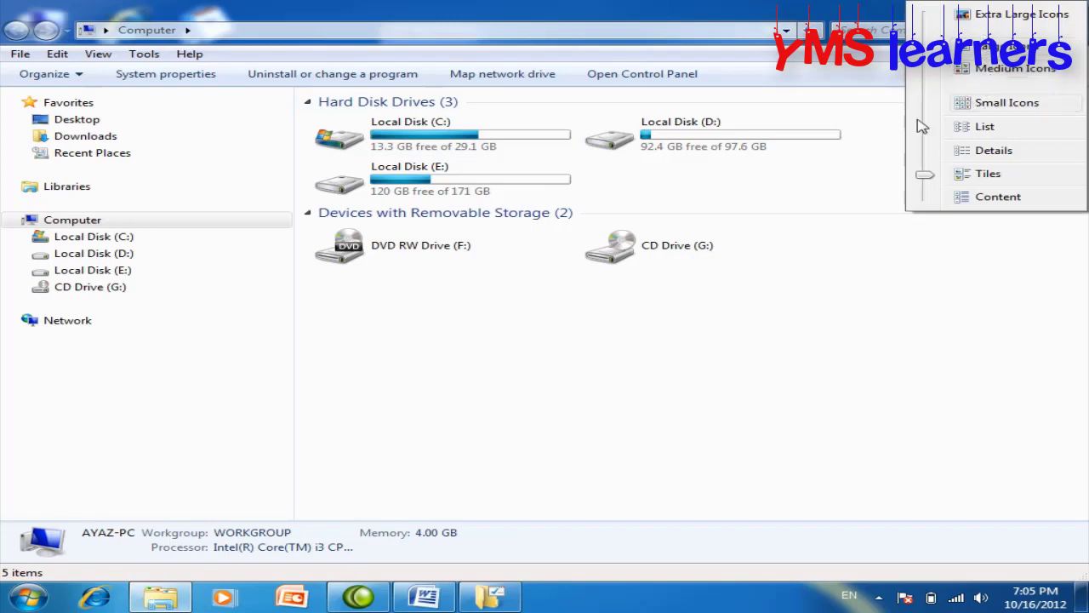
click(877, 330)
double_click(660, 137)
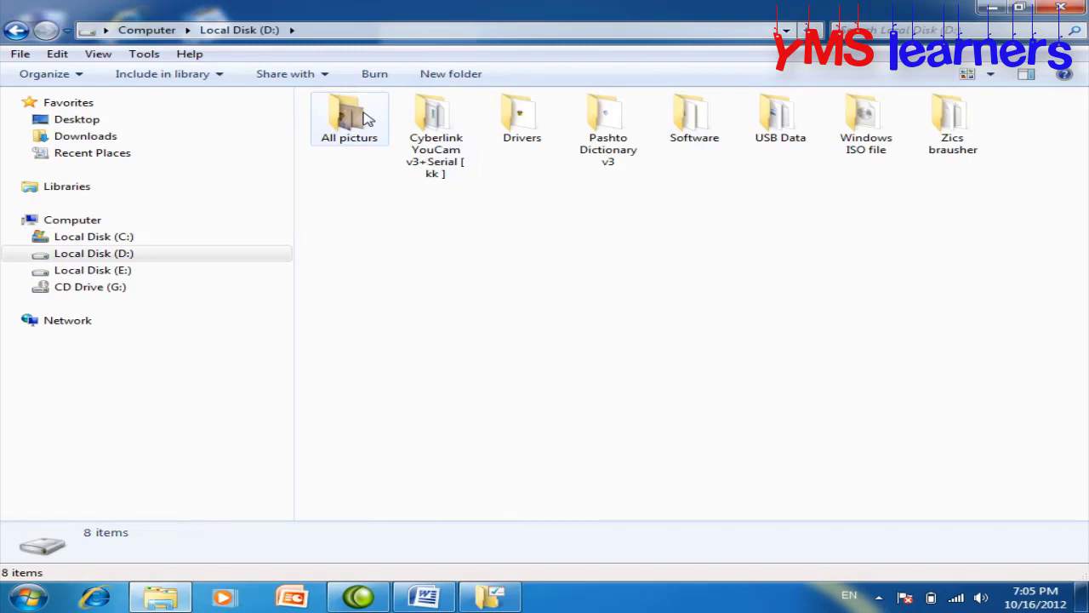
Try the Tiles, Content and Small Icons views on the folders in Local Disk (D:)
click(990, 75)
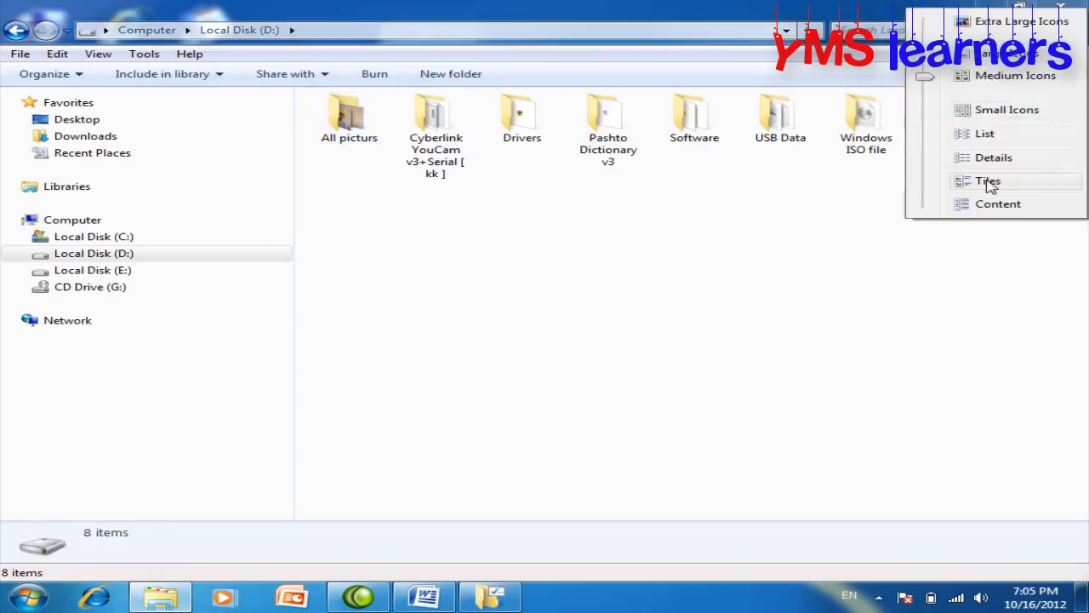
click(988, 182)
click(991, 74)
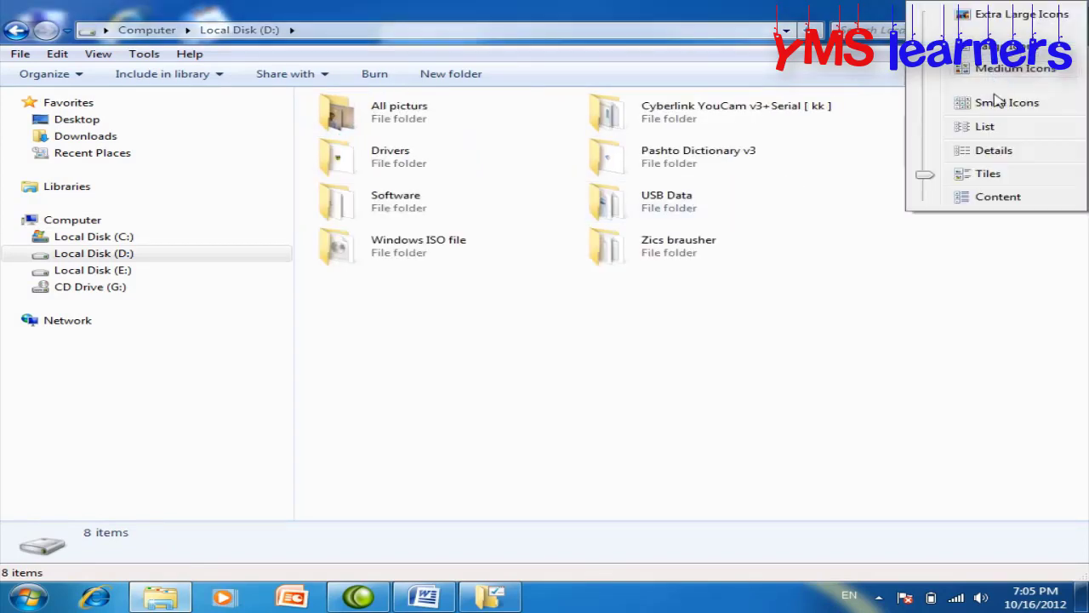
click(987, 196)
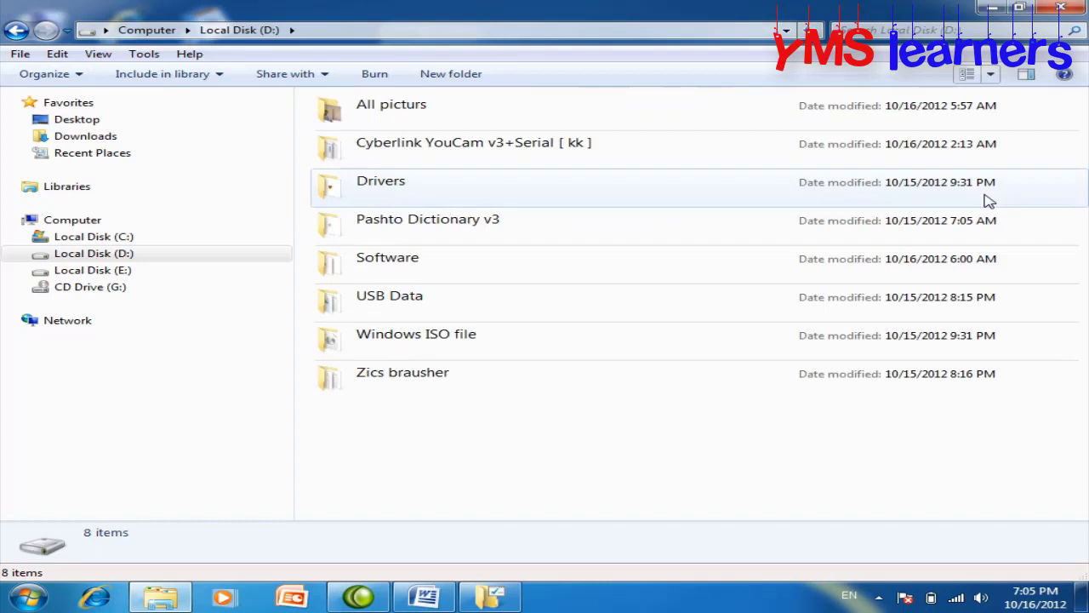
click(990, 77)
click(991, 102)
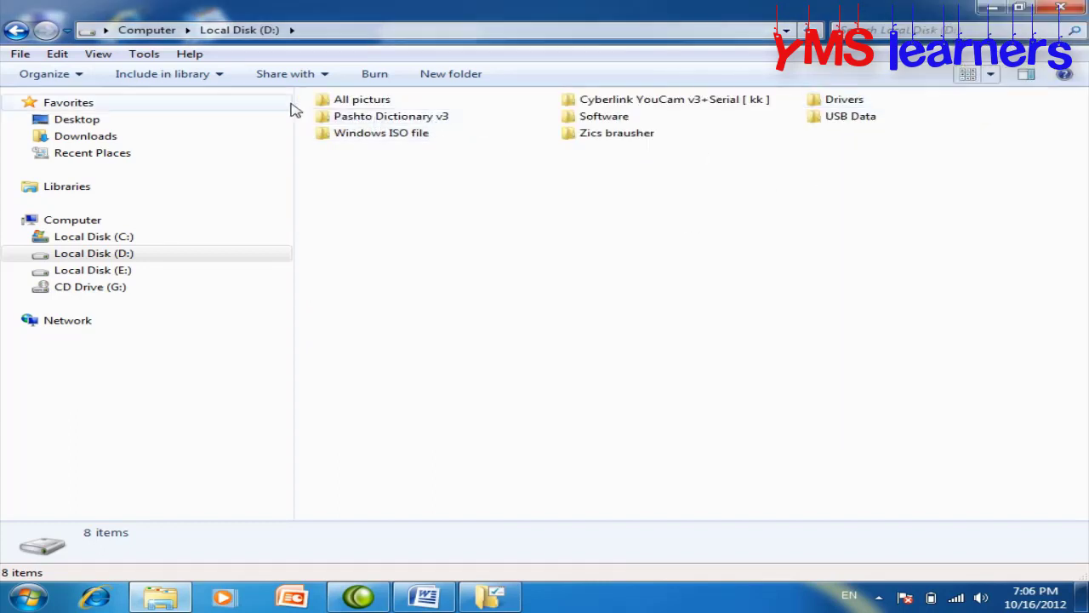
Set the Local Disk (D:) view to Extra Large Icons and close the window
click(992, 75)
click(970, 19)
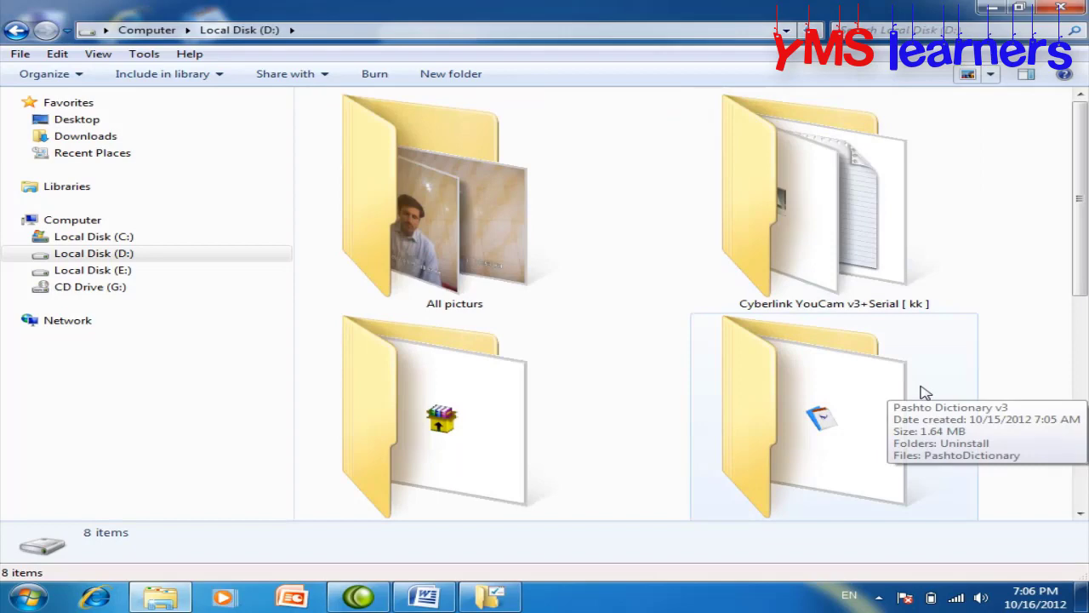
click(1060, 7)
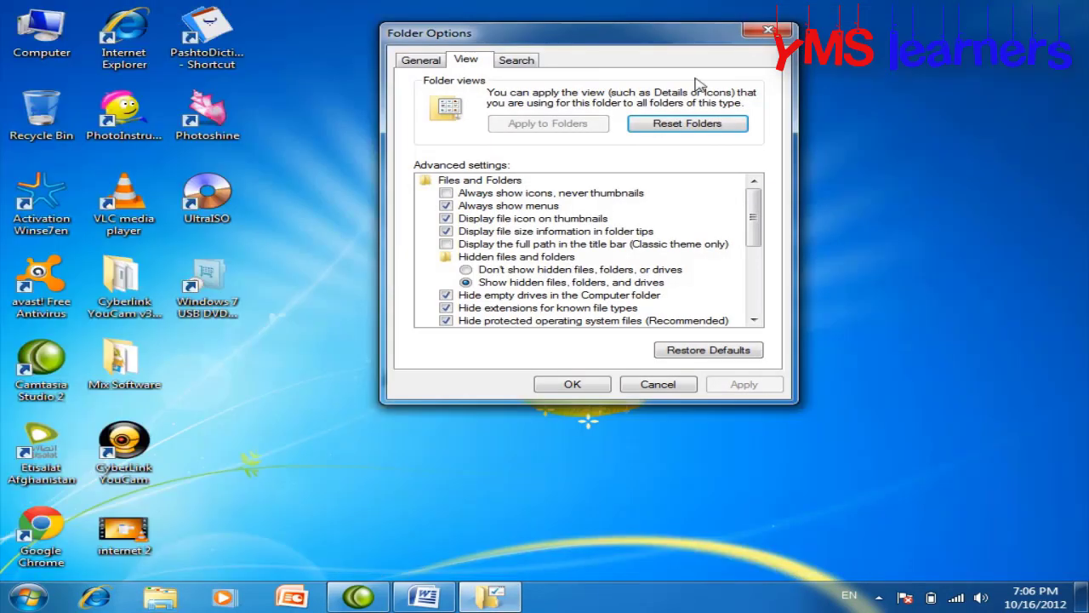
Reopen Local Disk (D:) from Computer and copy the "All picturs" folder
click(28, 597)
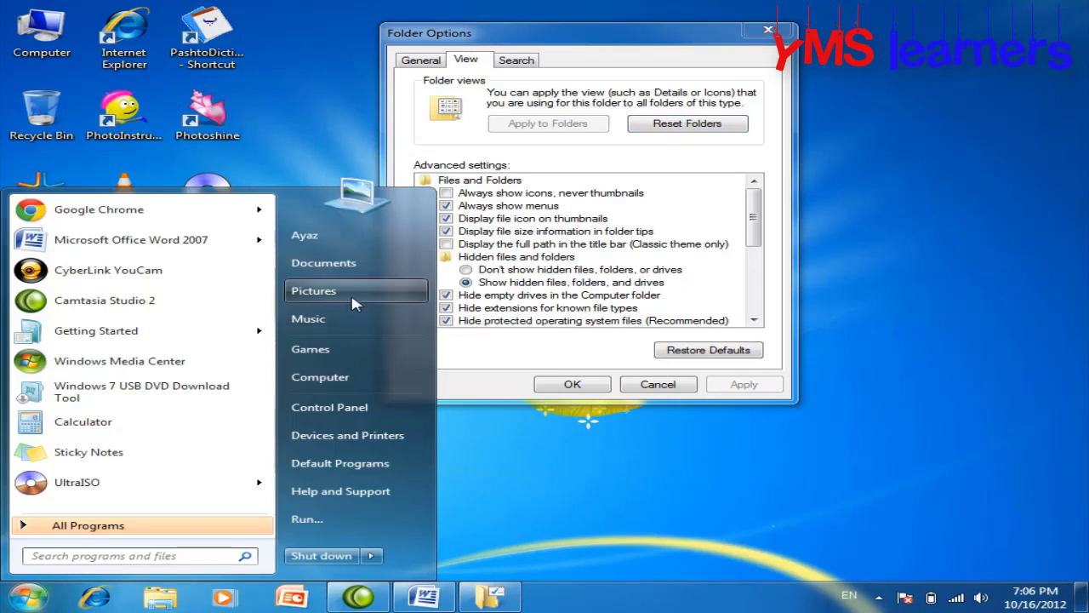
click(352, 377)
double_click(651, 146)
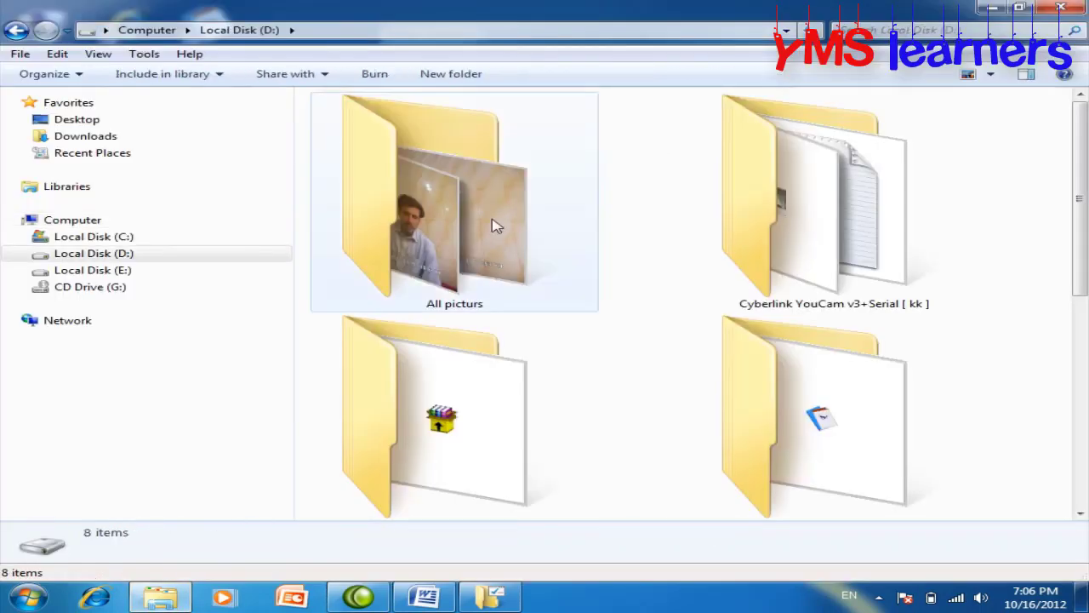
right_click(417, 223)
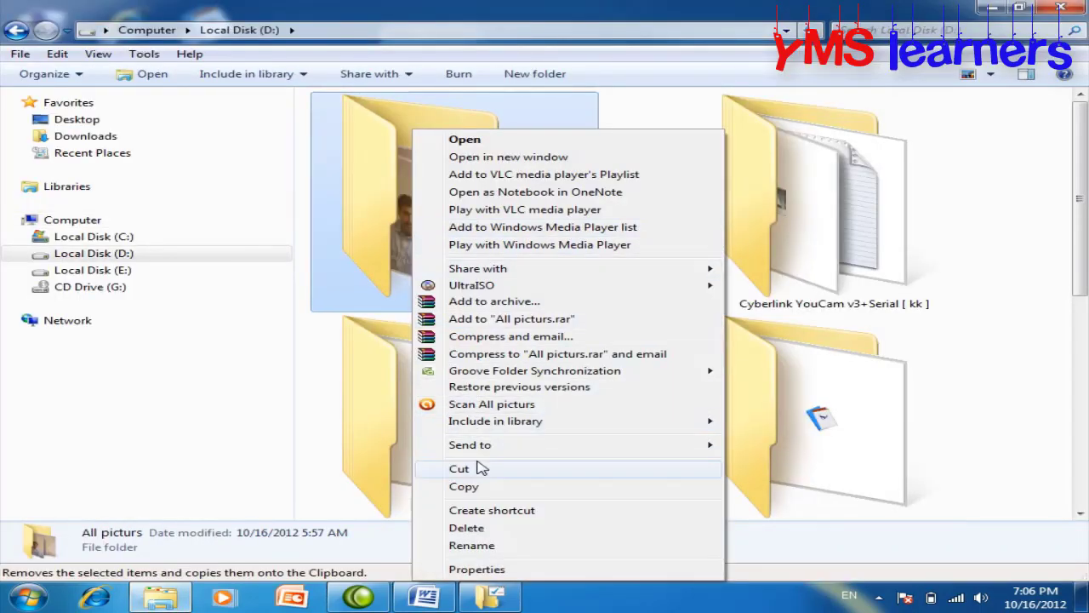
click(496, 486)
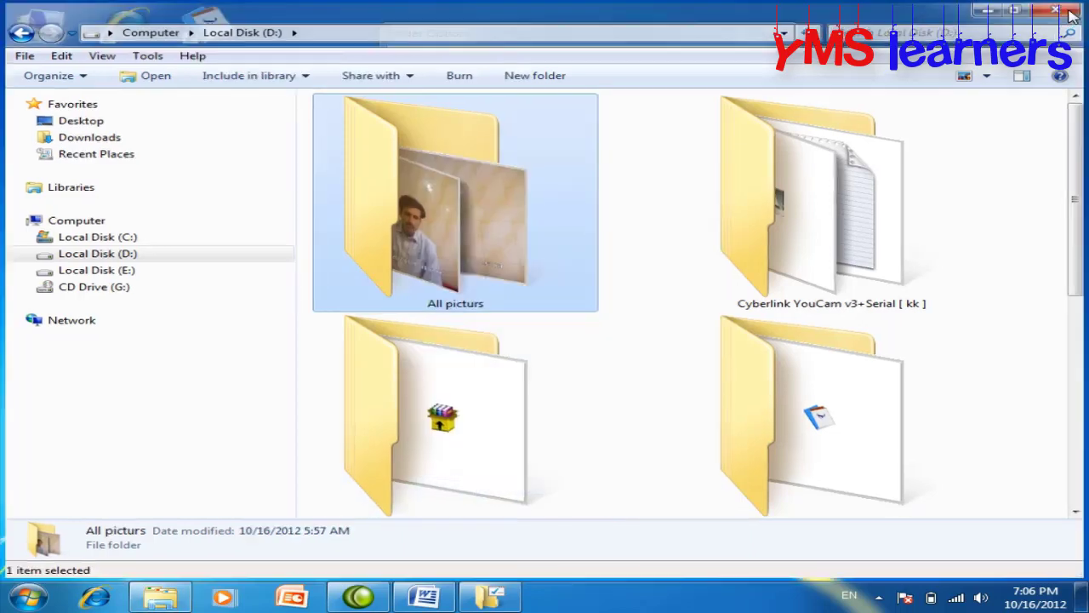
Close Local Disk (D:), paste the copied "All picturs" folder onto the desktop, and open it briefly to check its pictures
click(1069, 12)
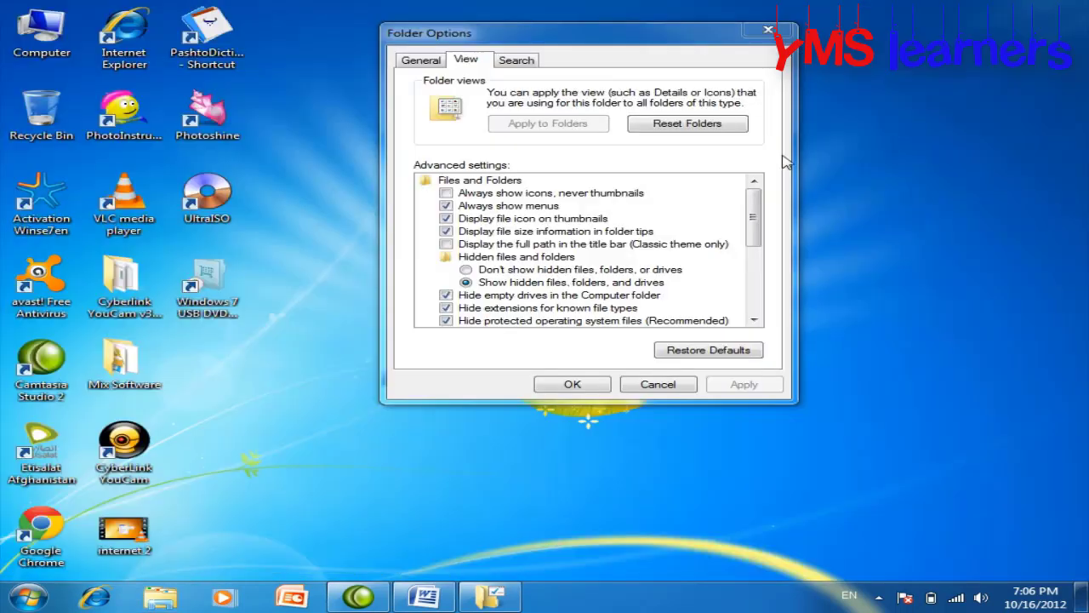
right_click(925, 144)
click(915, 209)
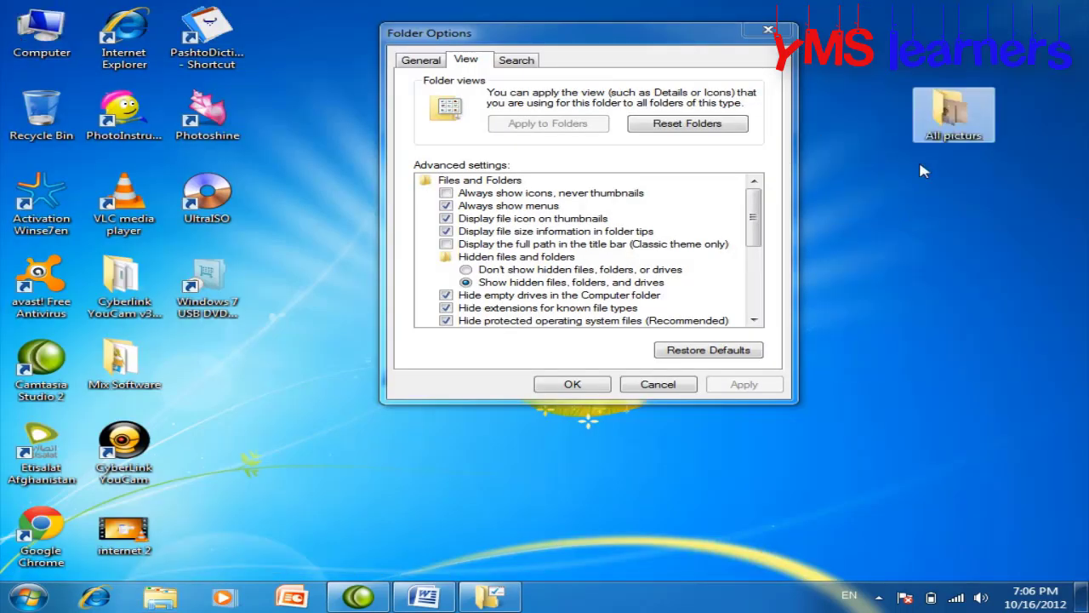
double_click(945, 127)
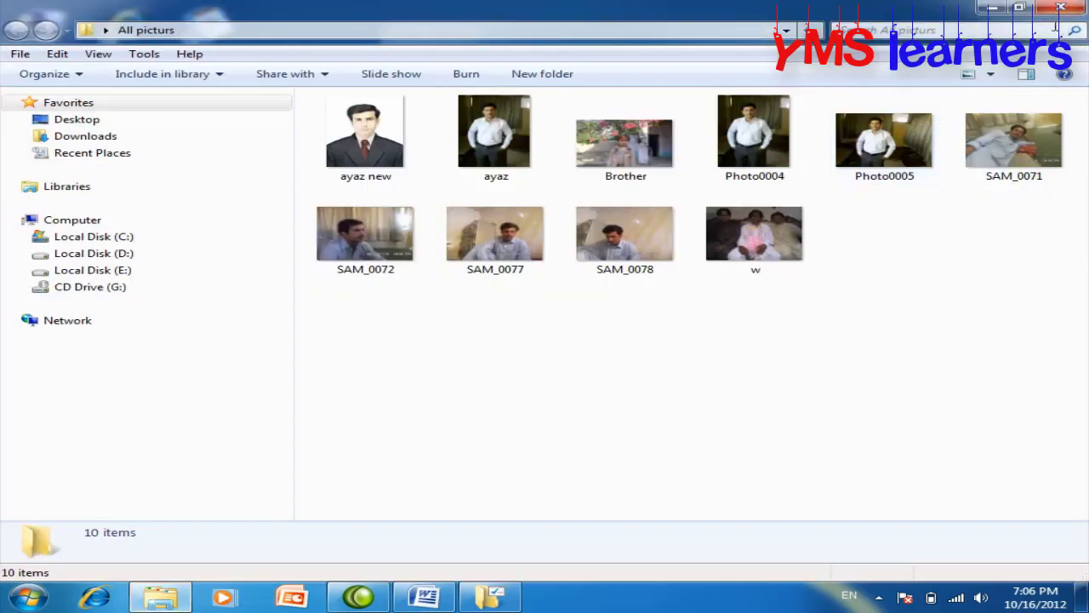
click(1064, 9)
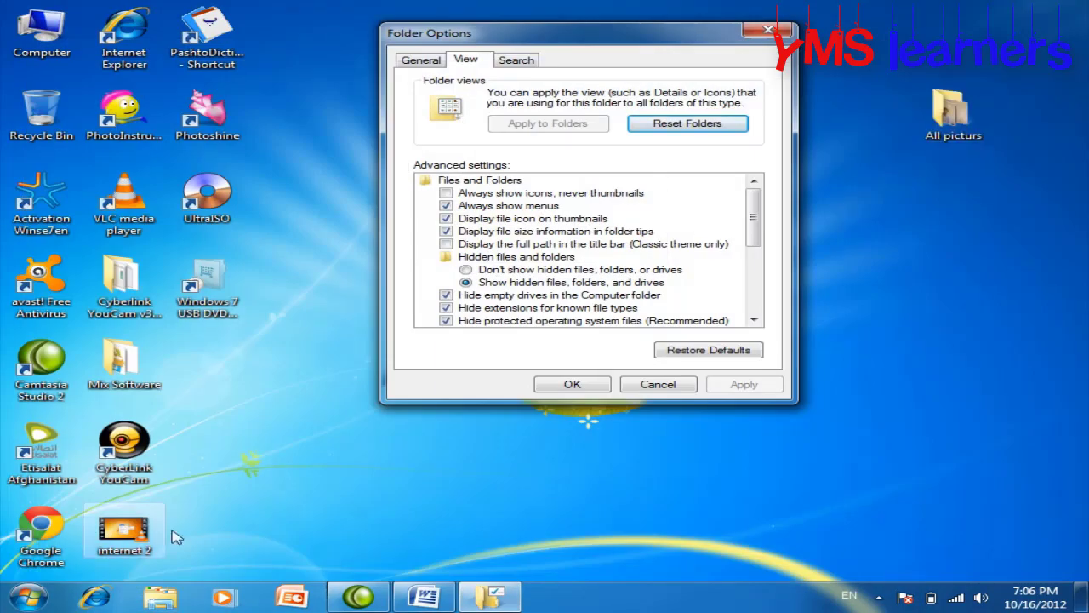
Open Local Disk (D:) from Computer and look over the thumbnail previews on its folders
click(28, 597)
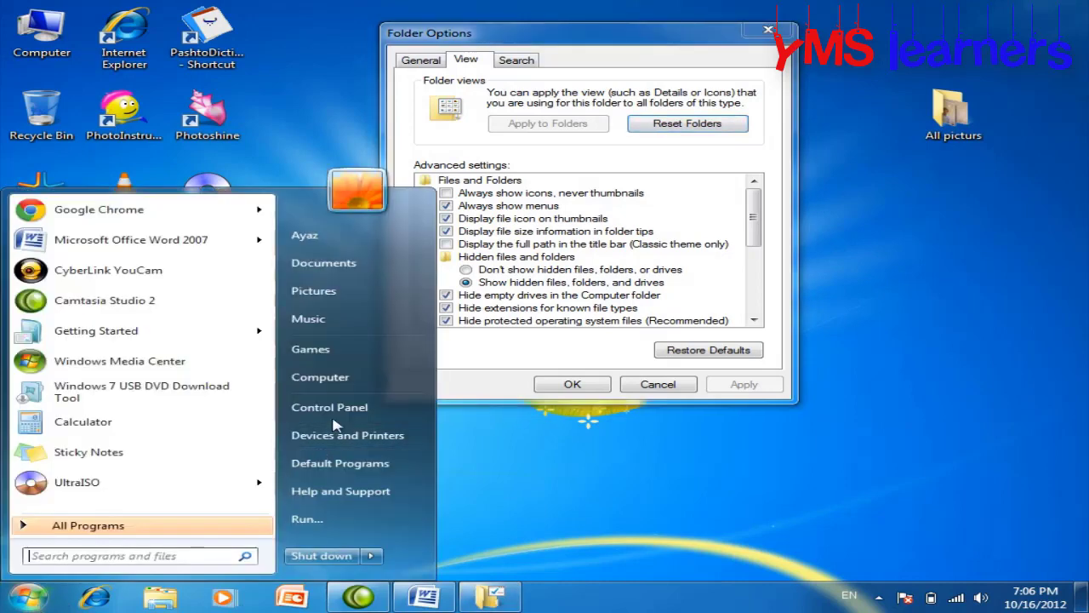
click(352, 377)
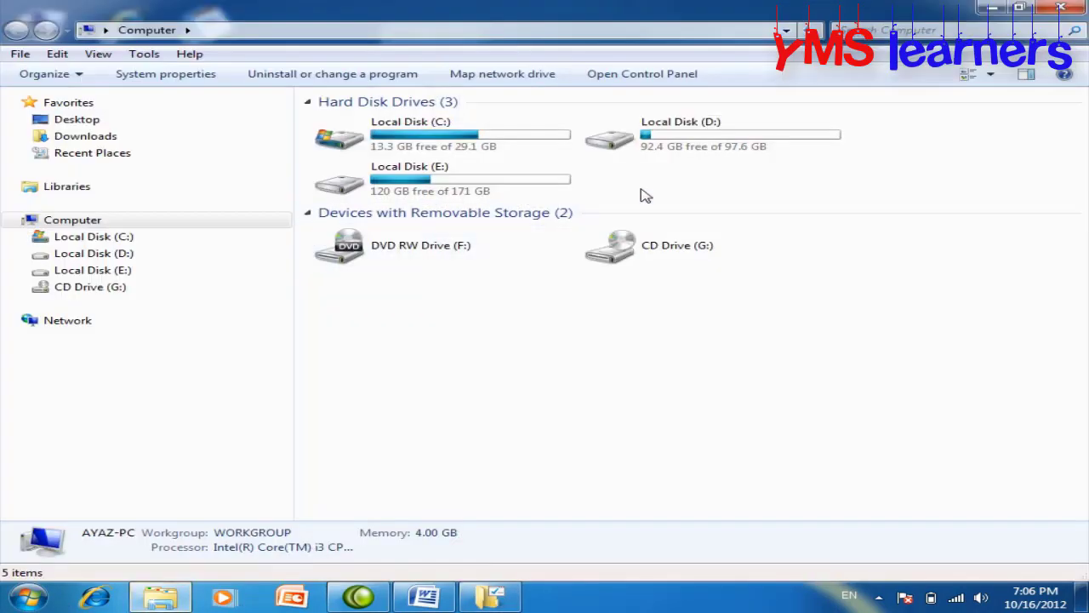
double_click(652, 149)
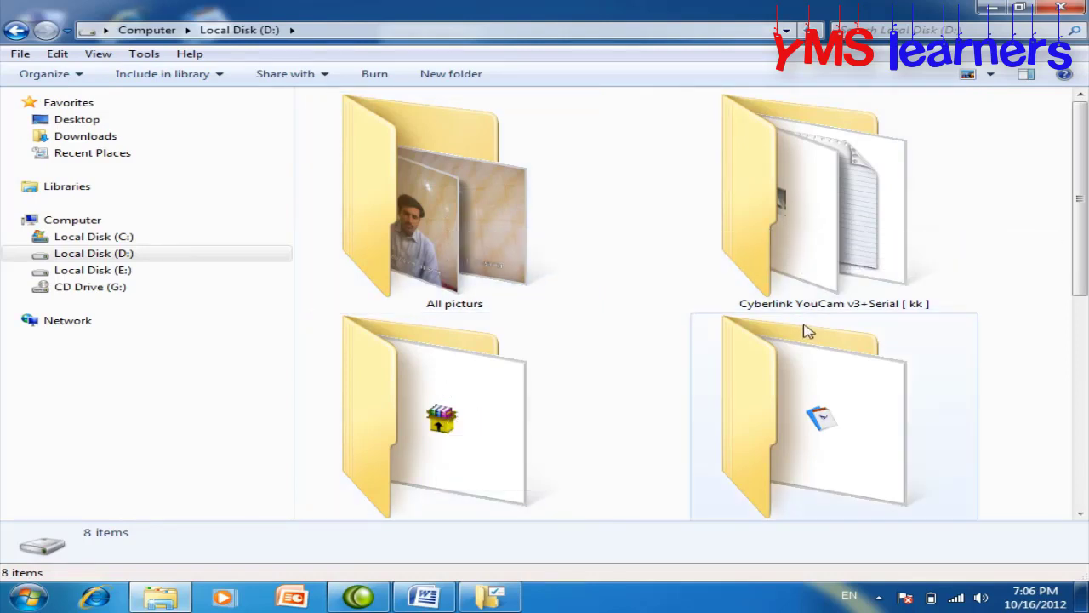
scroll(805, 329, down, 3)
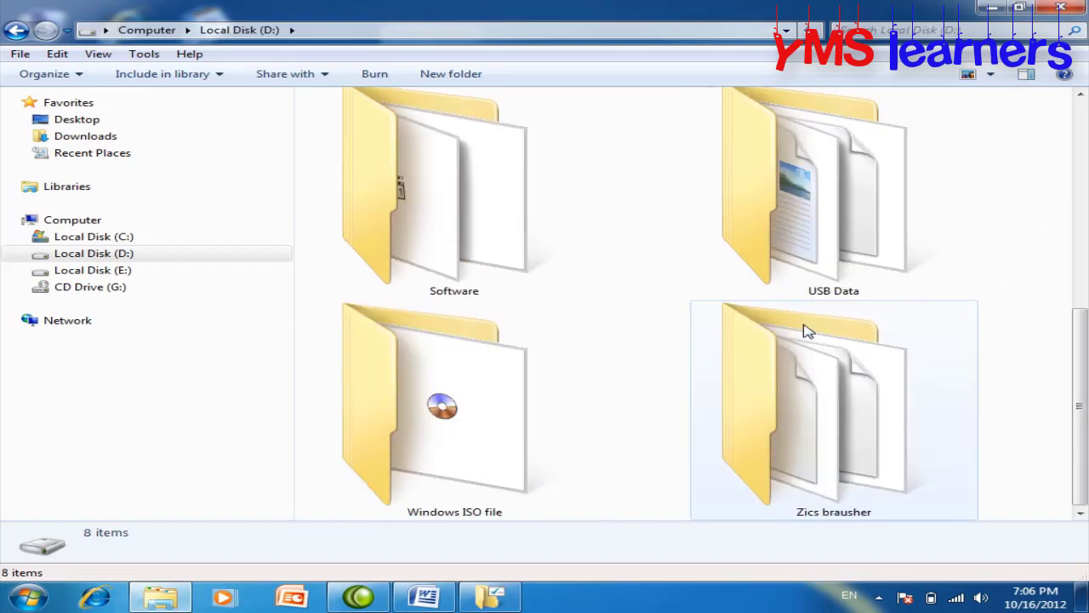
scroll(805, 331, up, 3)
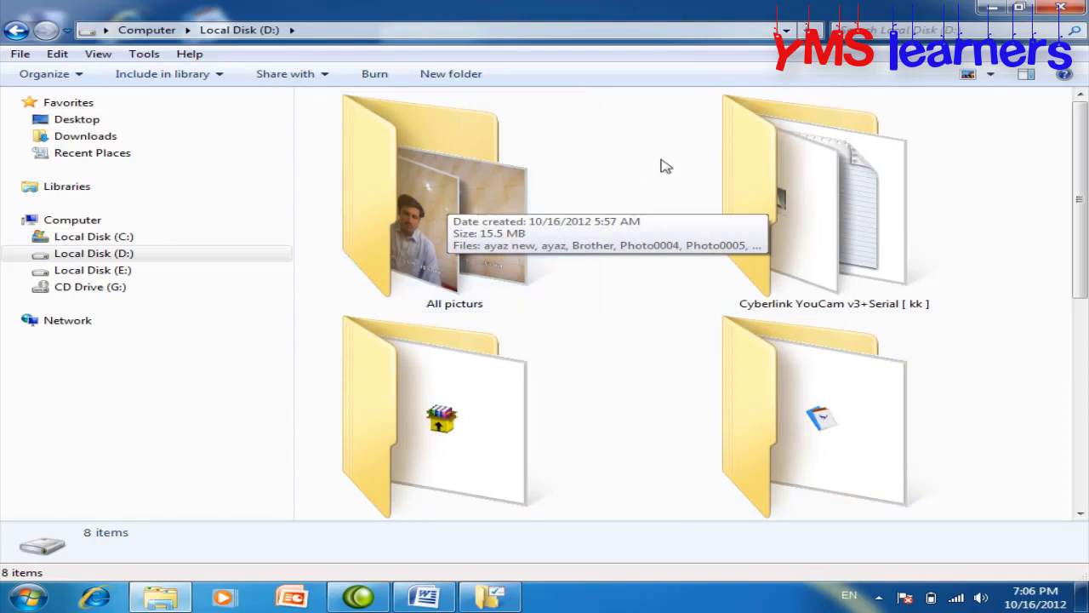
mouse_move(528, 180)
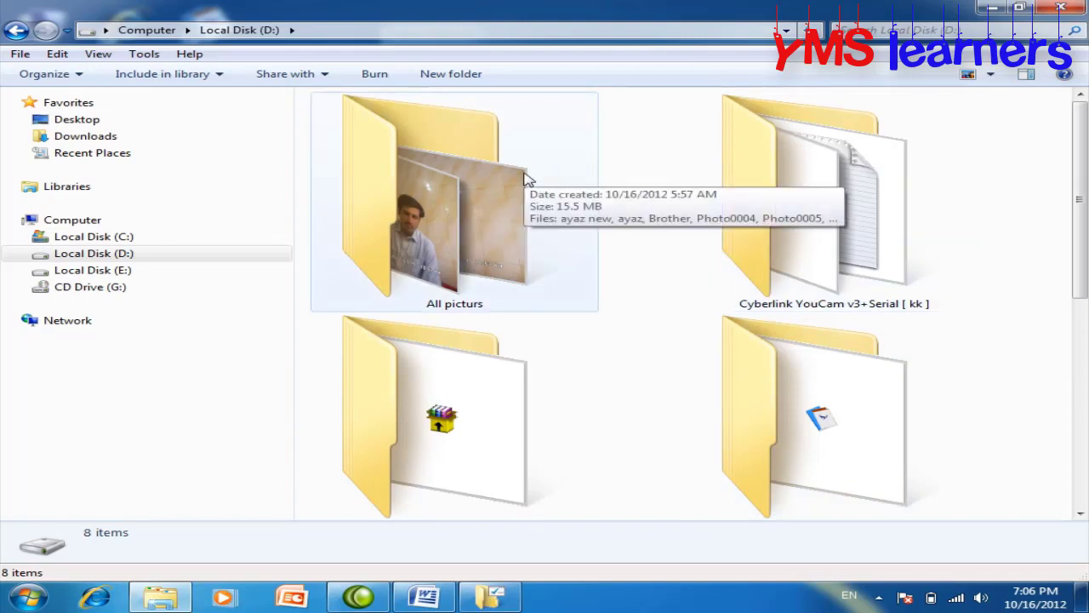
Try the Content, Tiles, Details and List views on the folders in Local Disk (D:)
click(991, 75)
click(992, 257)
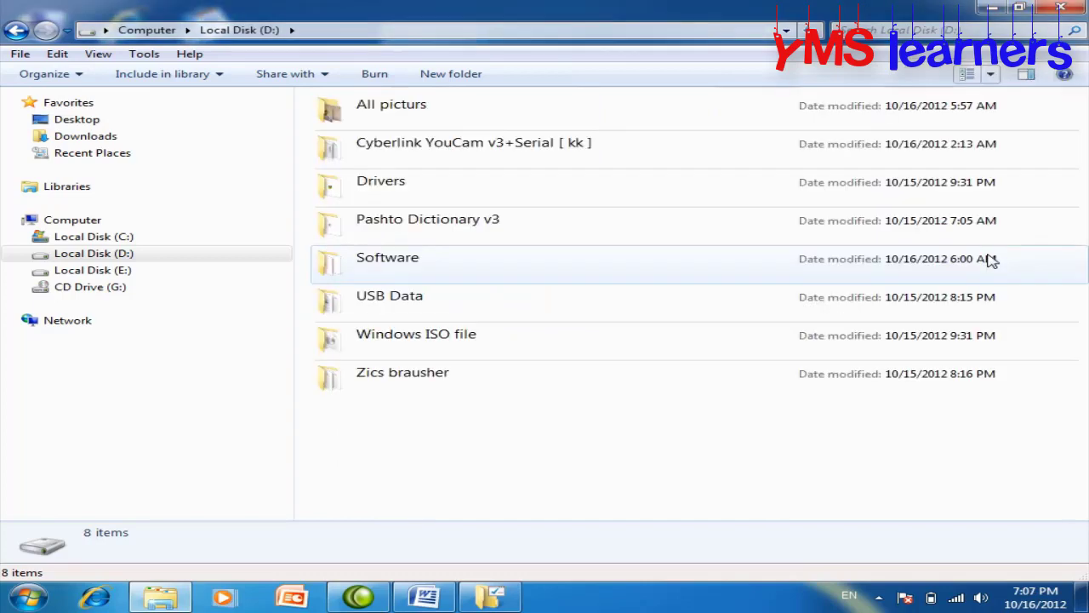
click(991, 75)
click(1005, 174)
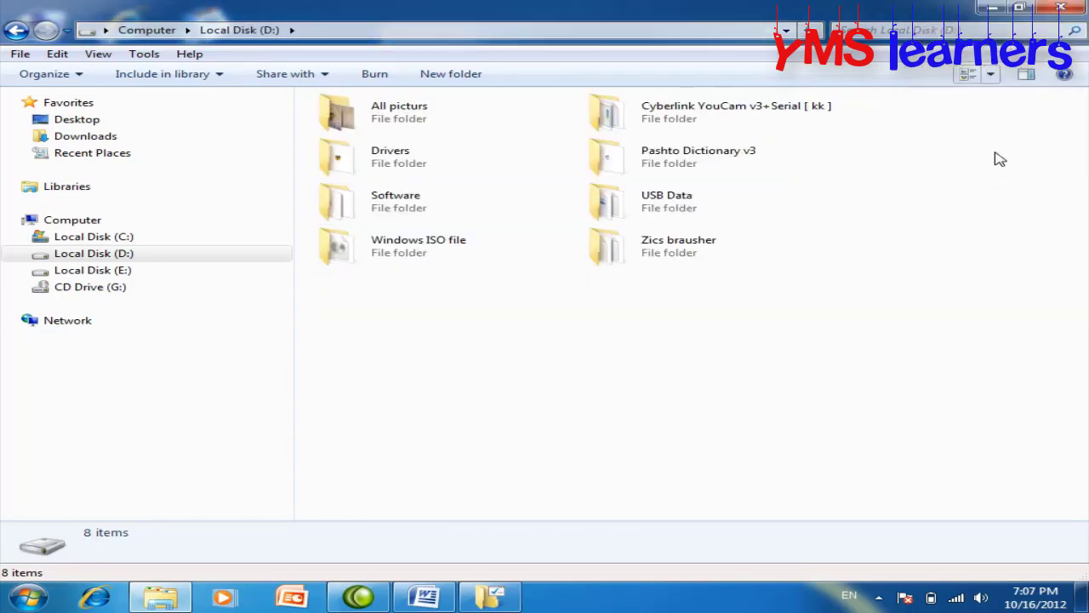
click(991, 74)
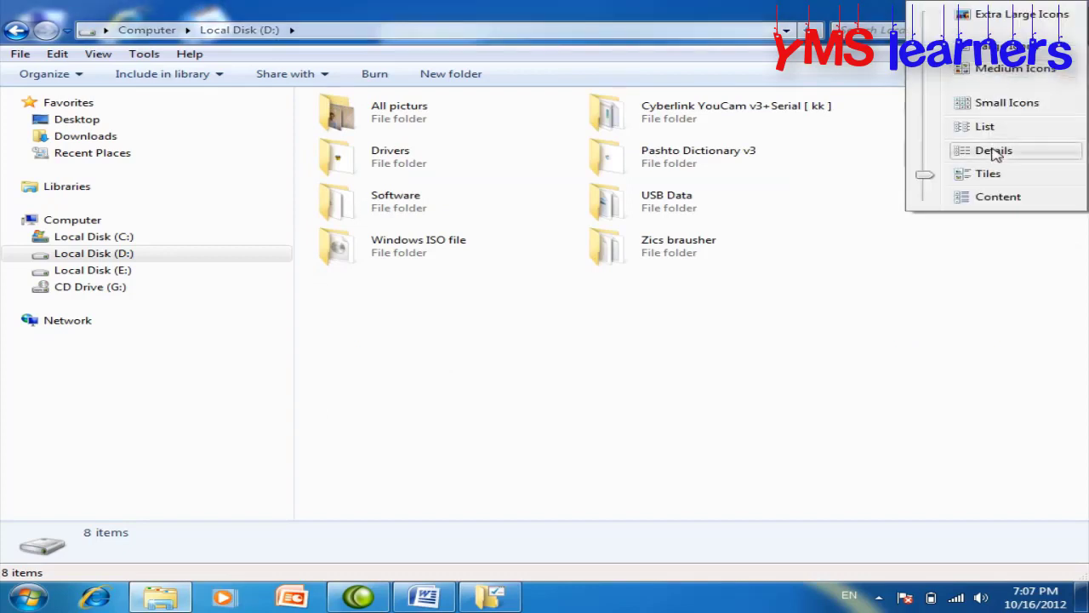
click(994, 152)
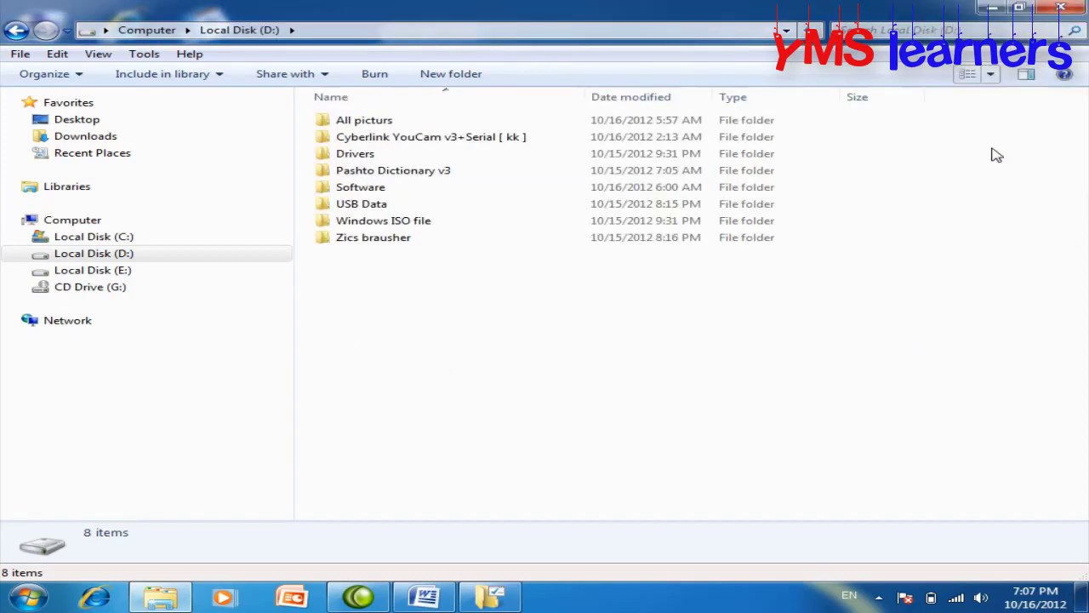
click(990, 75)
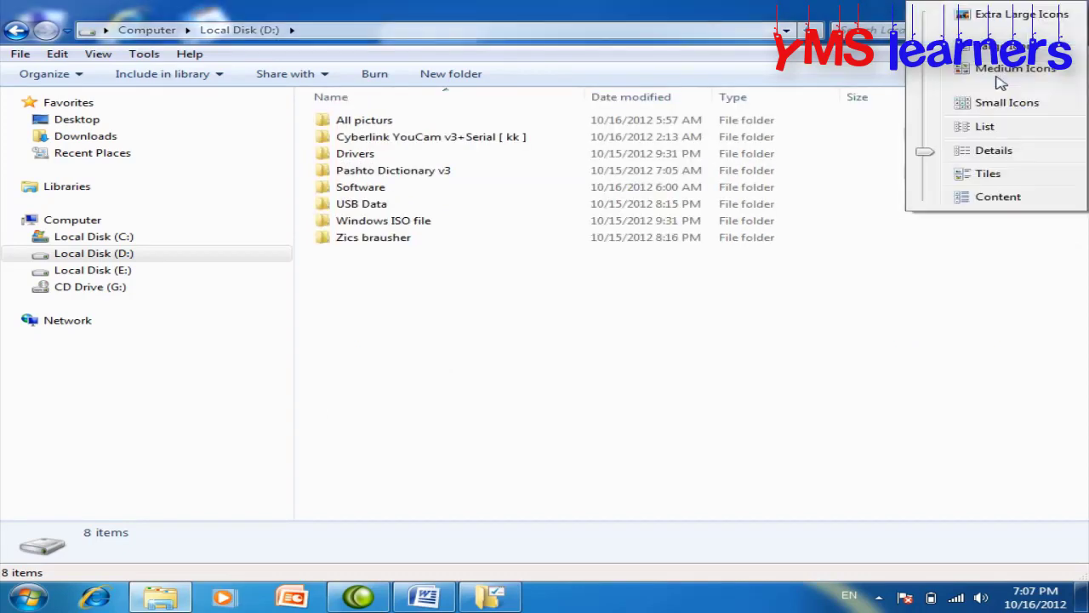
click(994, 129)
Try the Small, Medium and Large Icons views in Local Disk (D:) and return it to Extra Large Icons
click(991, 75)
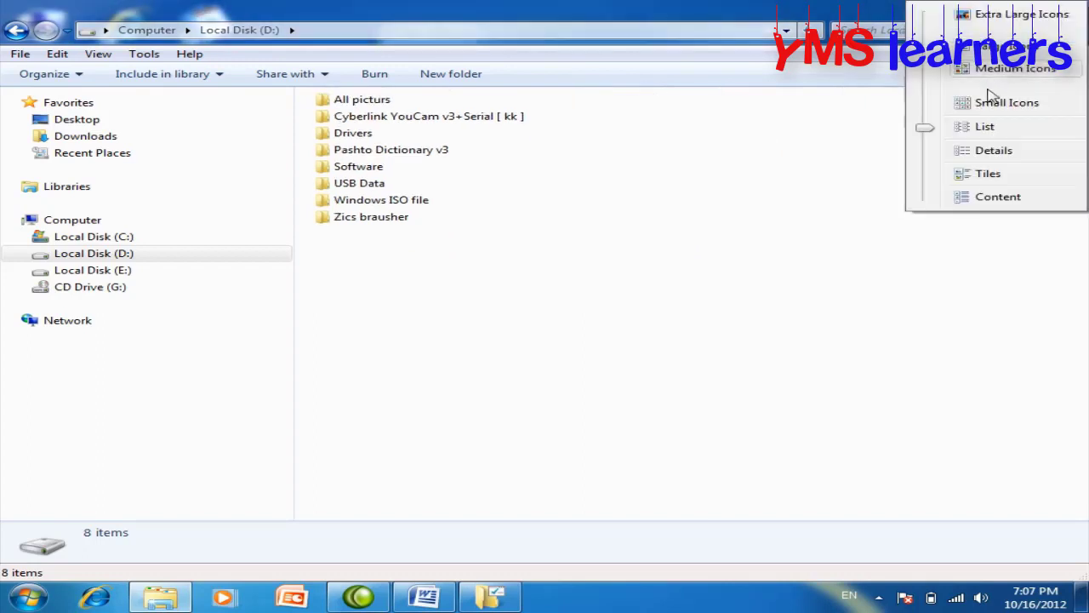
click(989, 111)
click(991, 75)
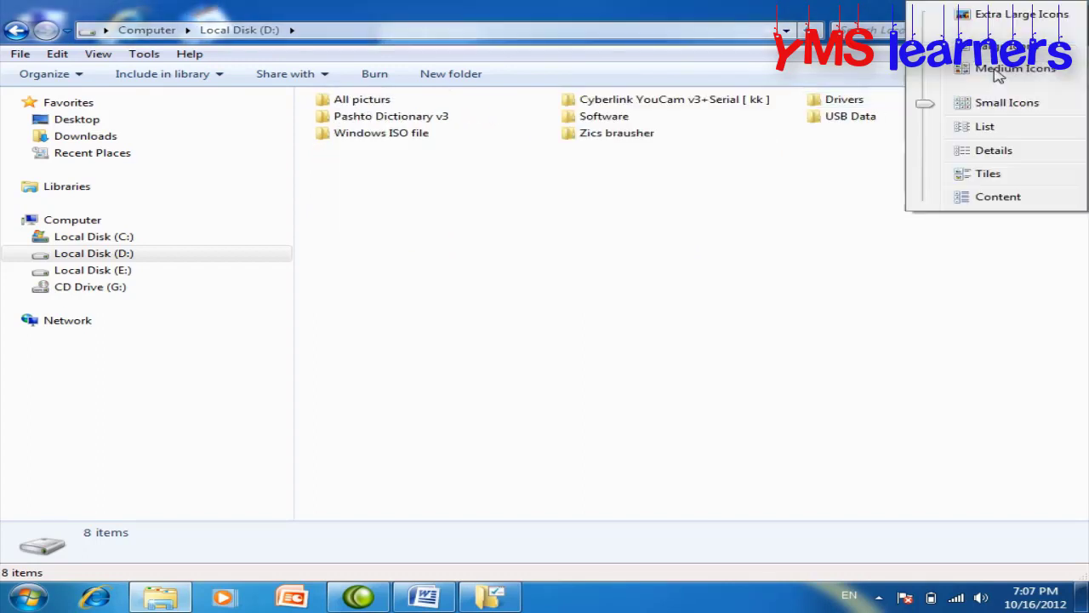
key(Escape)
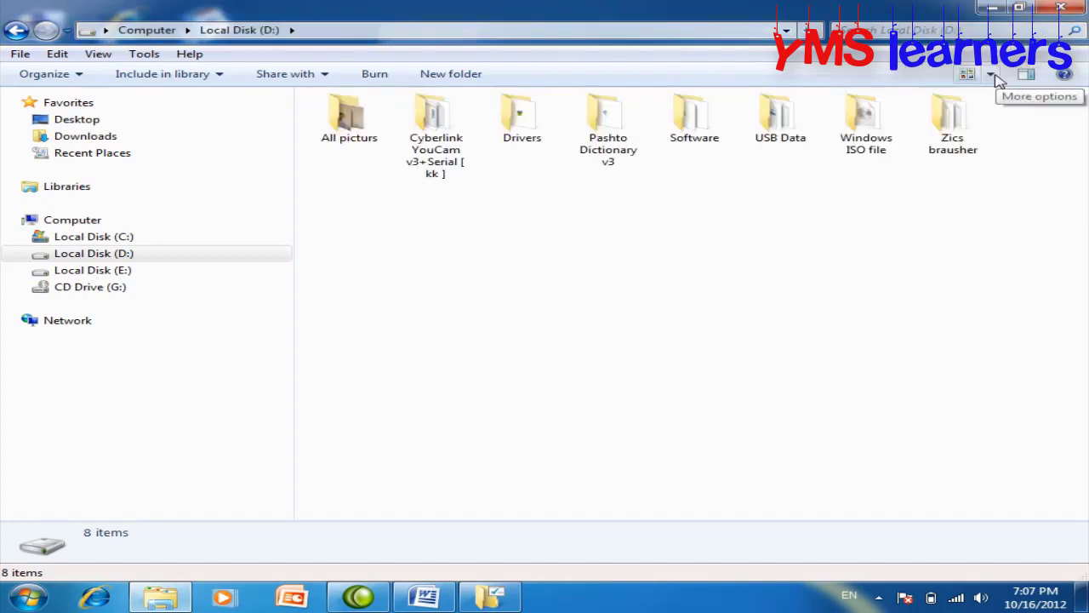
click(992, 75)
click(987, 50)
click(991, 75)
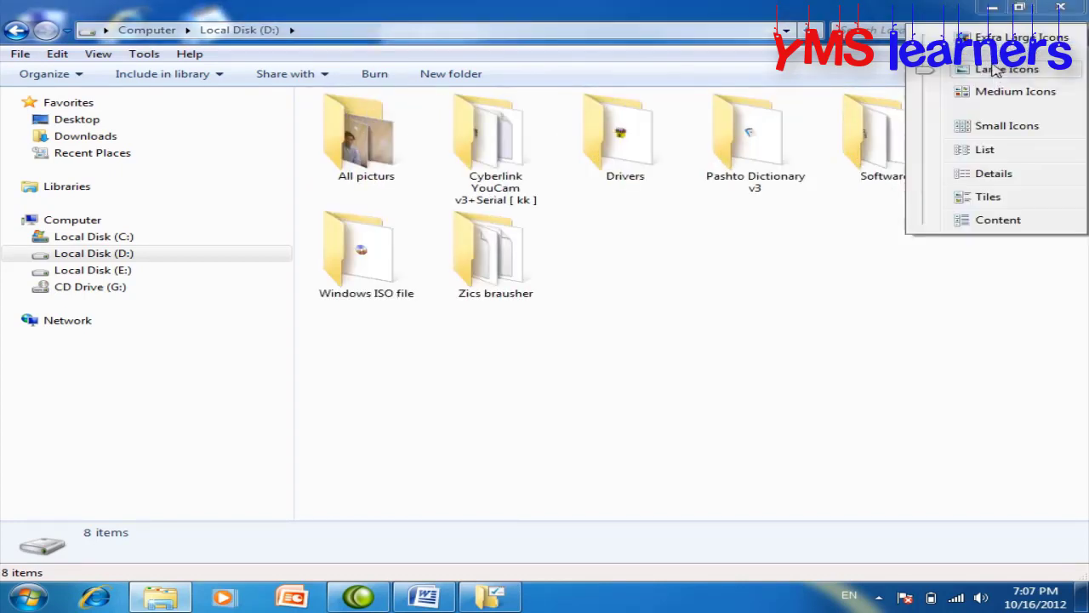
click(975, 49)
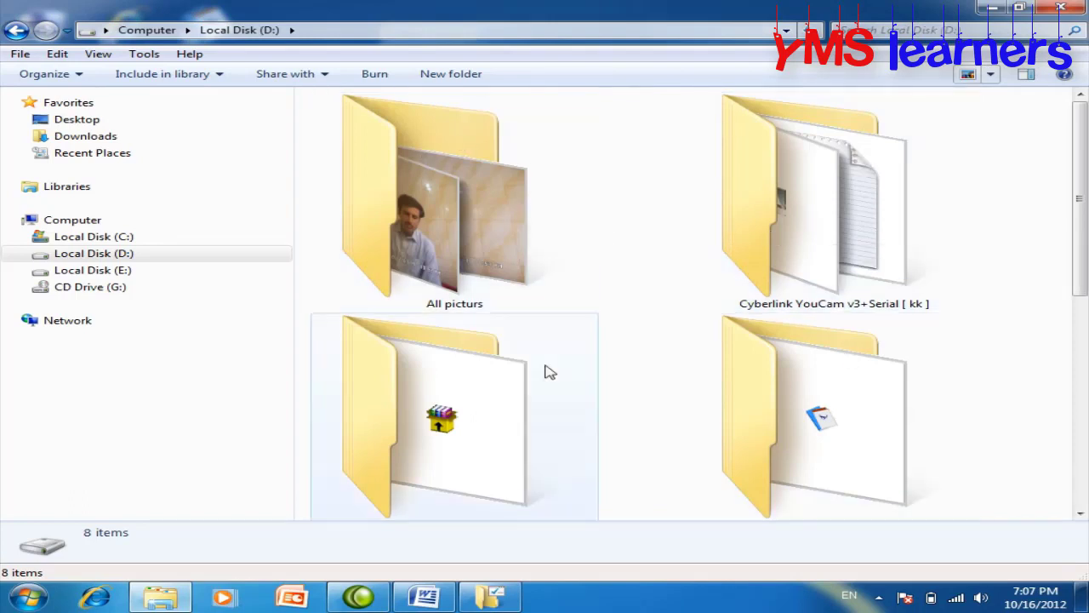
mouse_move(549, 336)
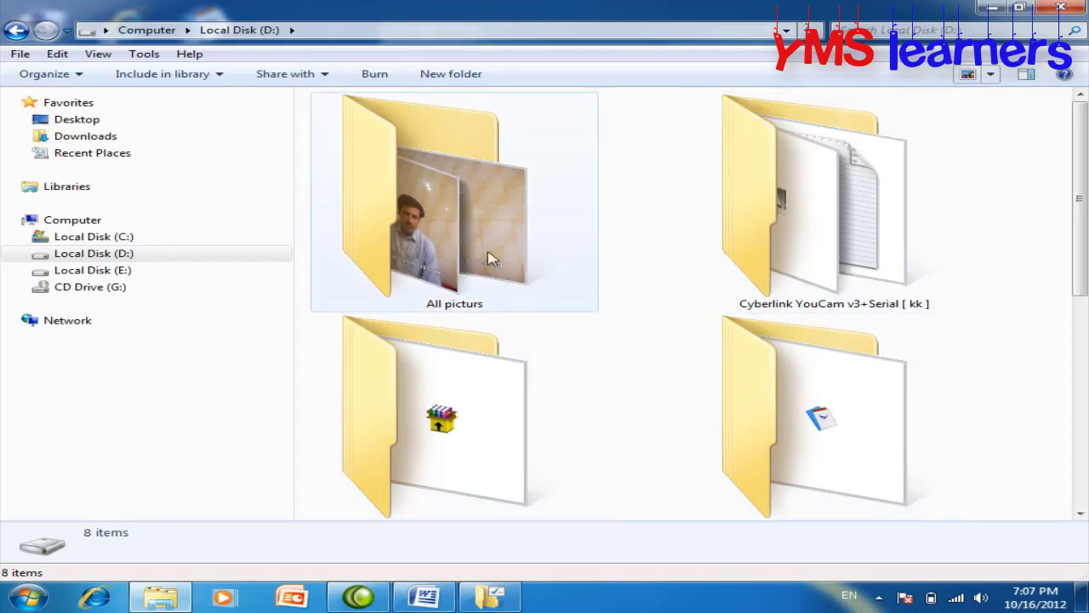
mouse_move(405, 218)
mouse_move(464, 206)
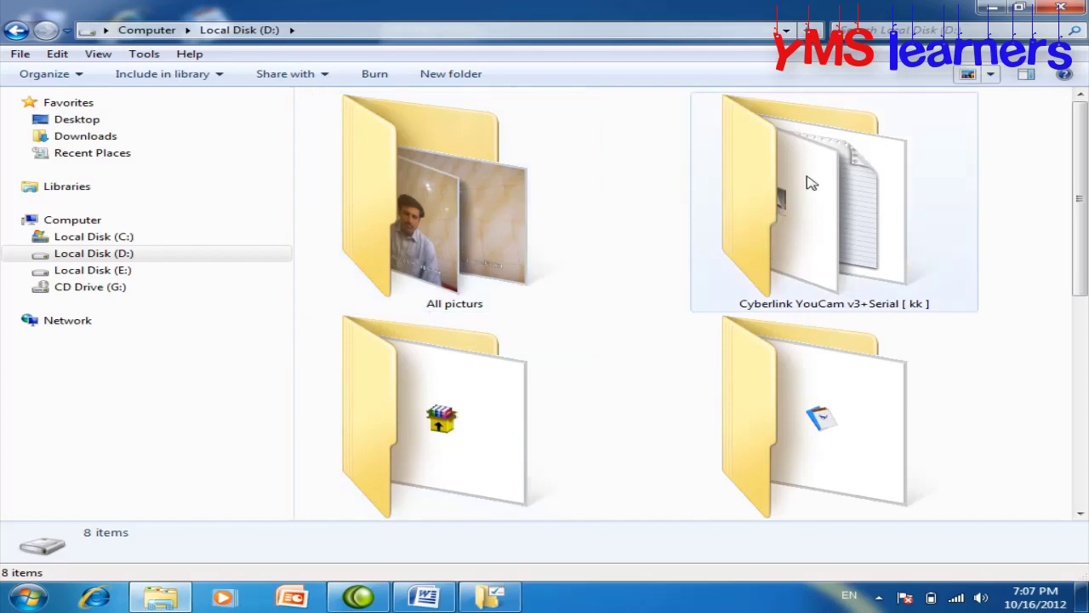
Switch to Folder Options, enable "Always show icons, never thumbnails", apply it and close the dialog
click(490, 596)
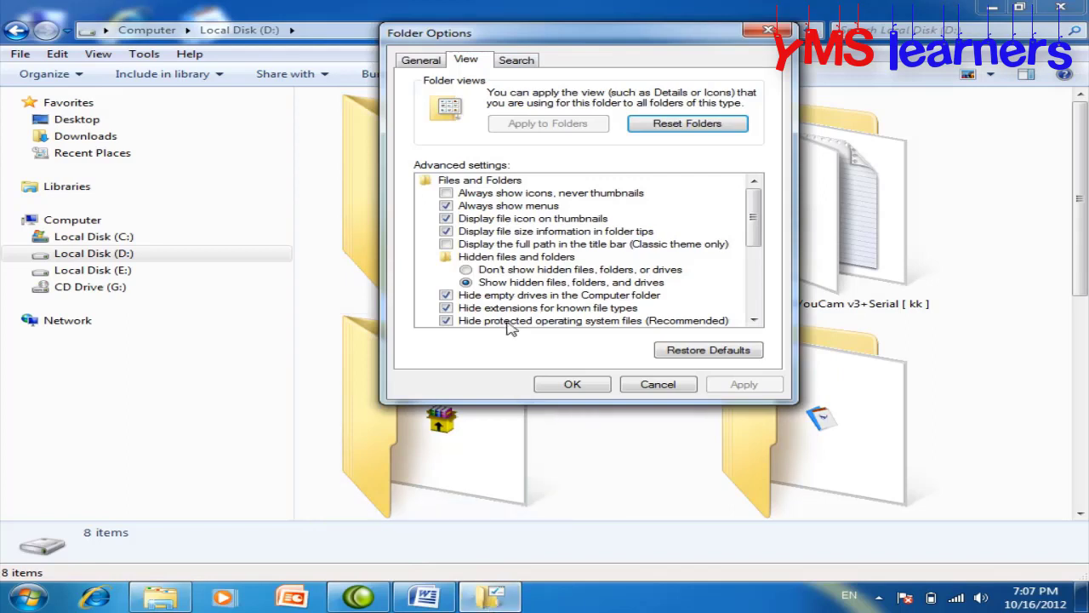
click(447, 195)
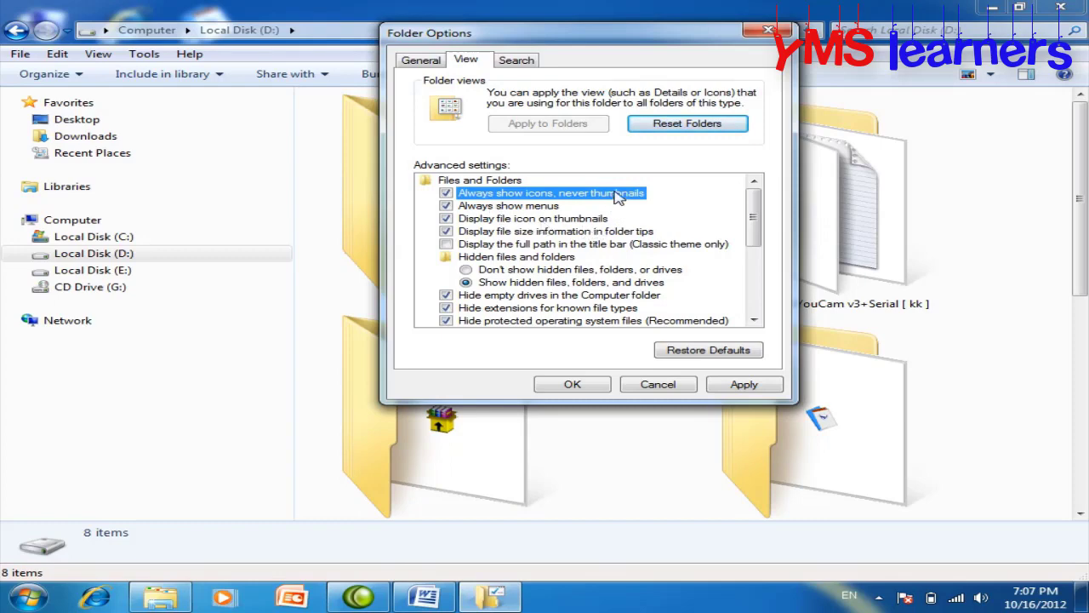
click(738, 385)
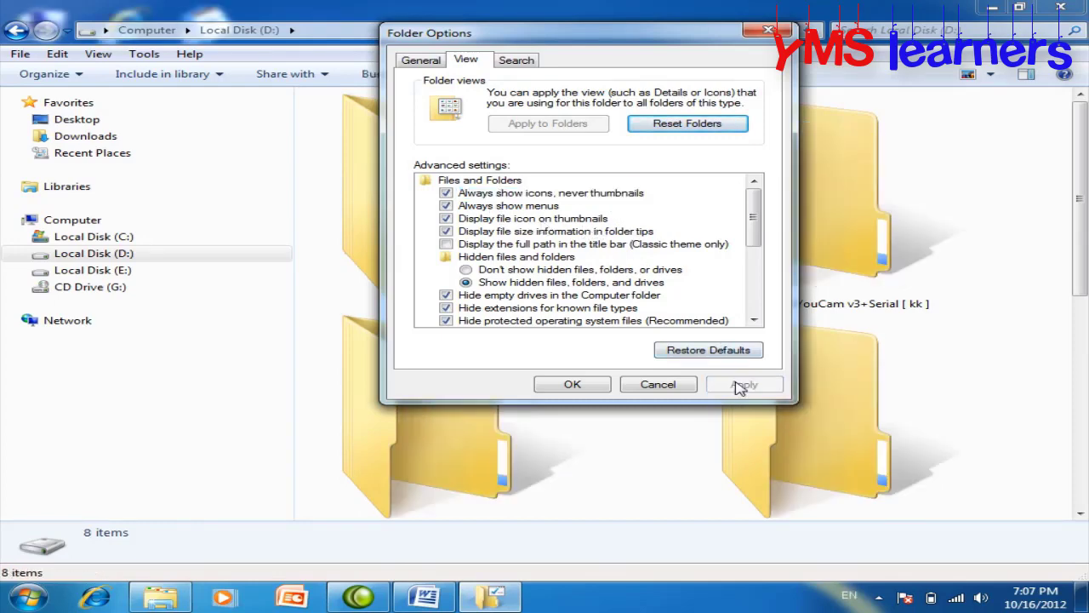
click(571, 385)
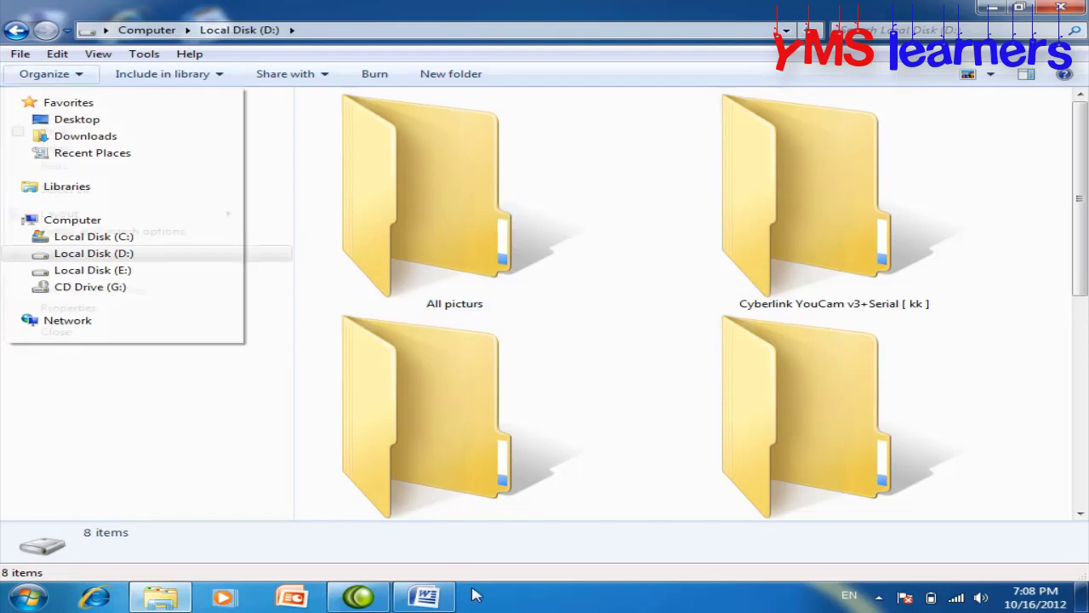
Reopen the Folder Options View settings, disable "Always show icons, never thumbnails", apply it and close the dialog
click(134, 231)
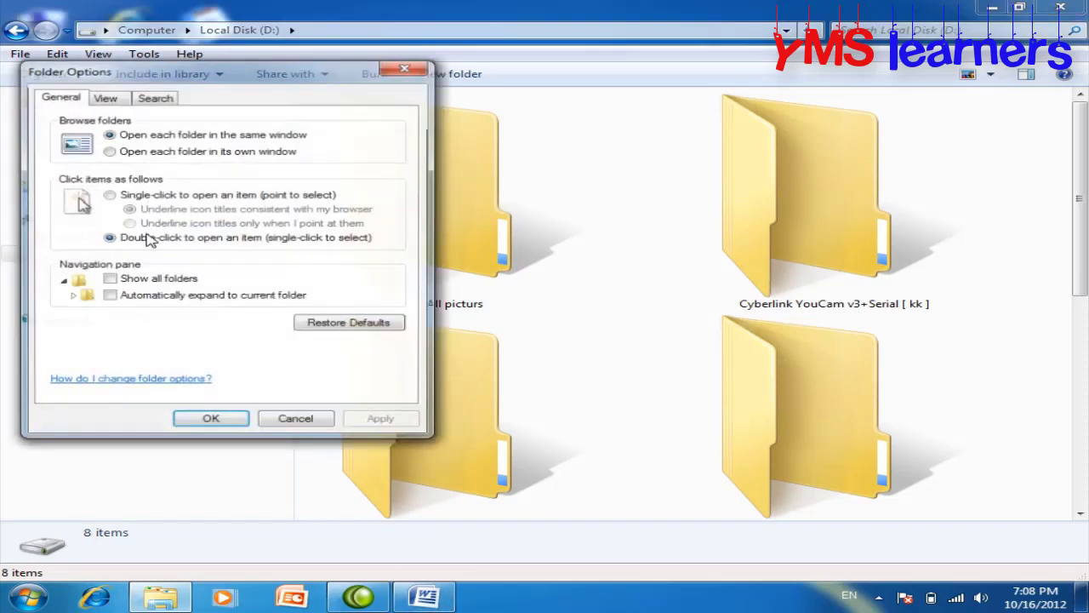
drag(283, 85, 623, 104)
click(445, 114)
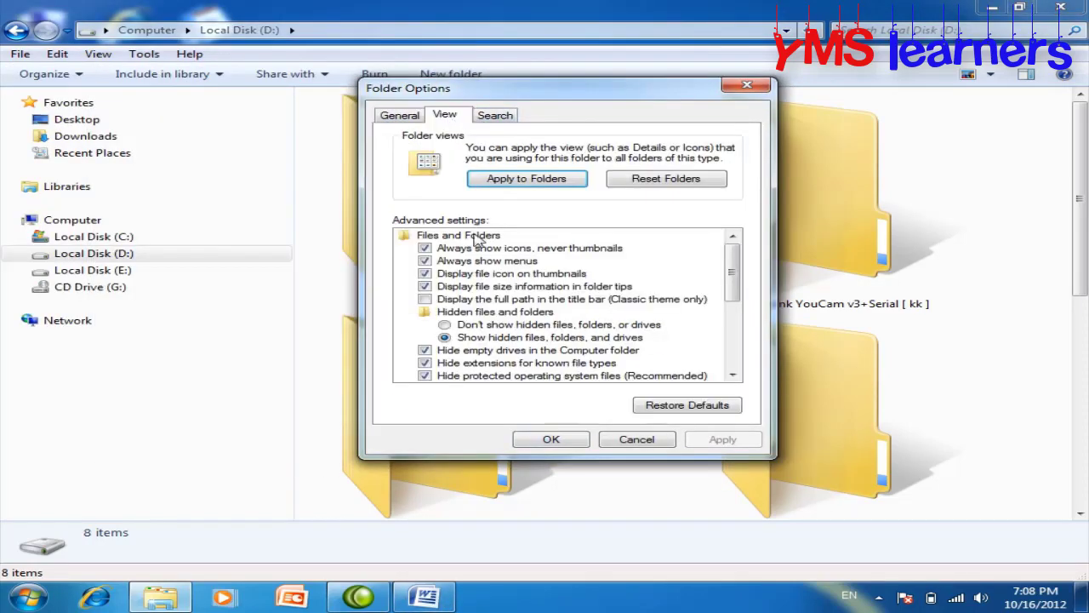
click(428, 248)
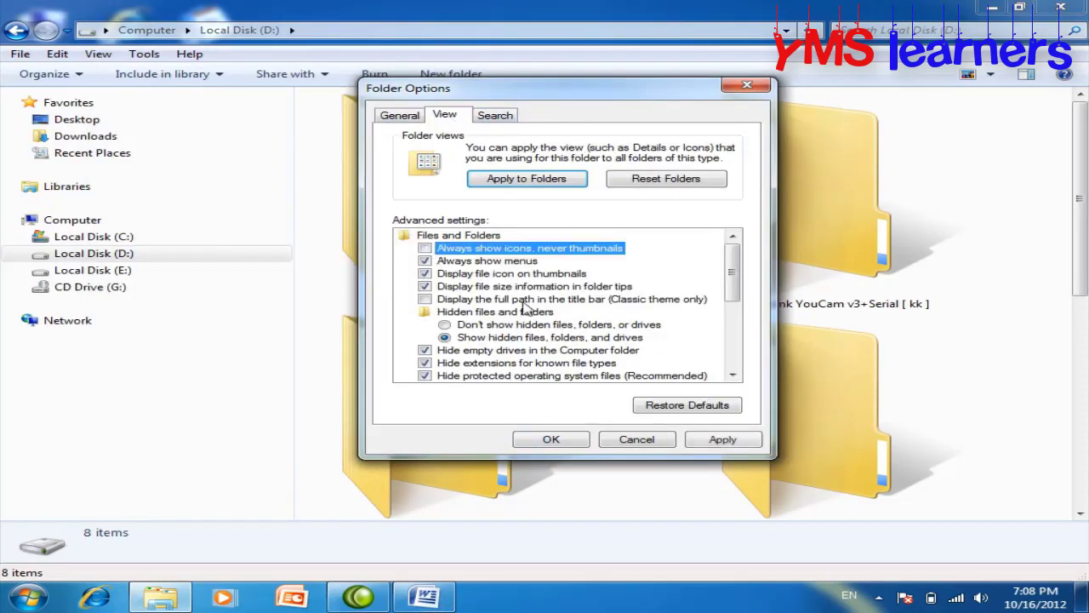
click(717, 443)
click(585, 440)
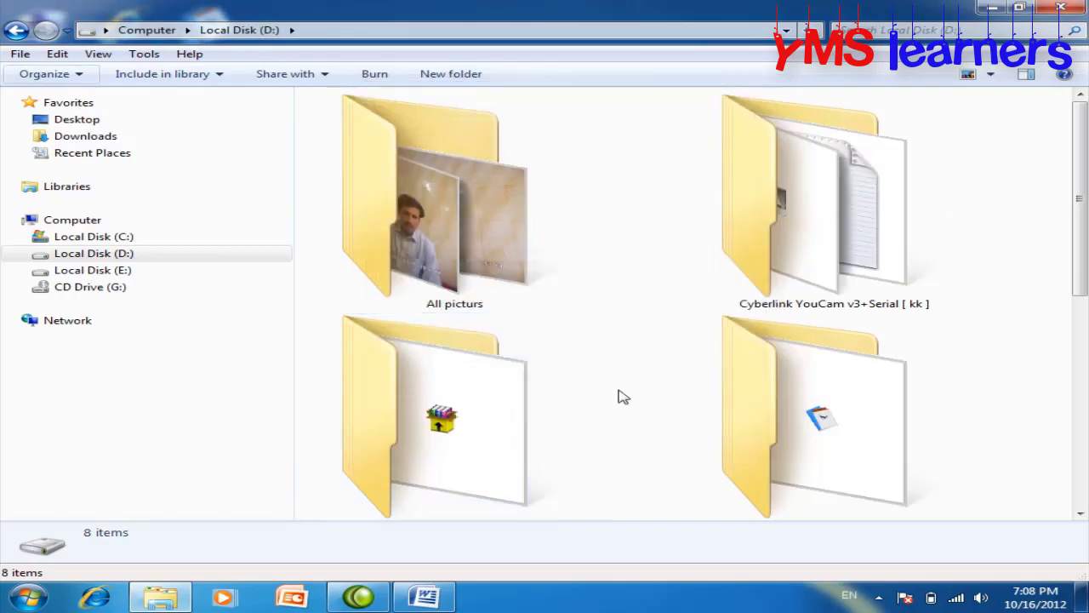
Open Folder Options for Local Disk (D:) again and bring up its View settings
click(79, 75)
click(112, 230)
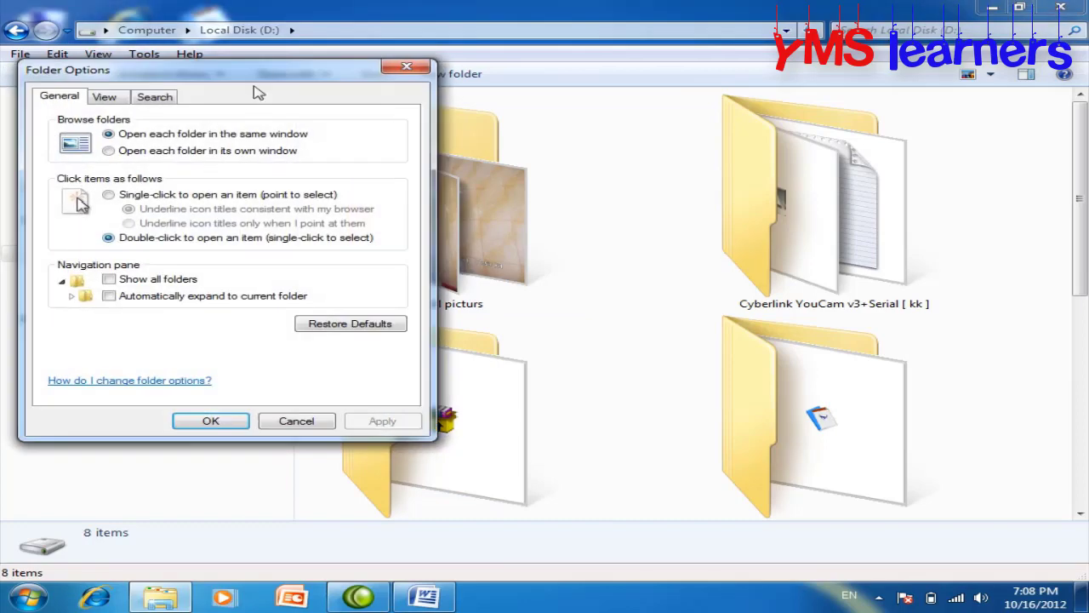
drag(272, 102, 656, 79)
click(482, 99)
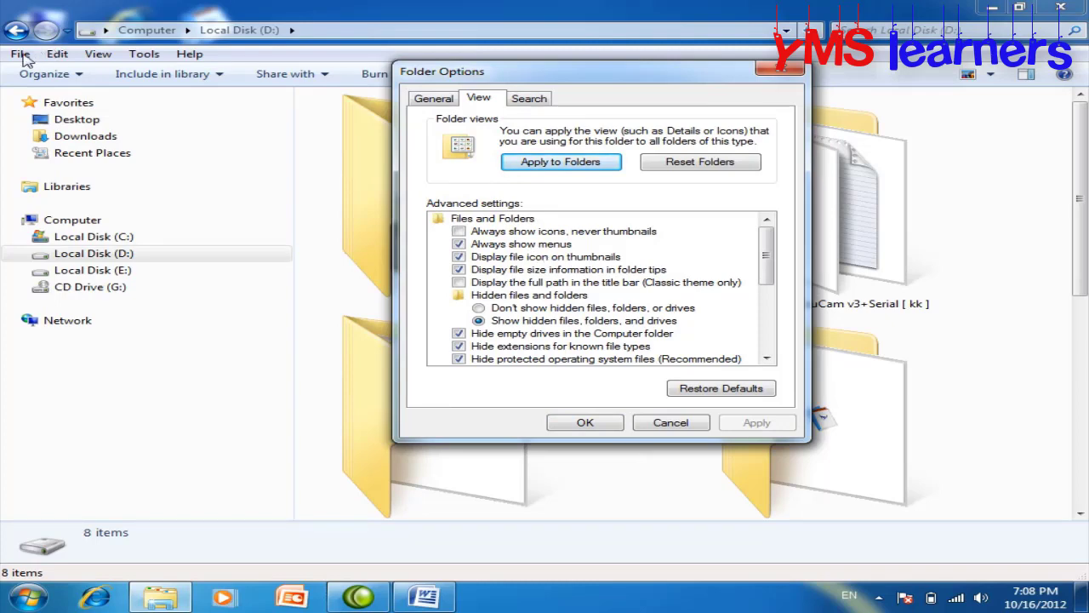
Disable "Always show menus" and apply it, and re-enable the option and apply it again
click(459, 243)
click(775, 431)
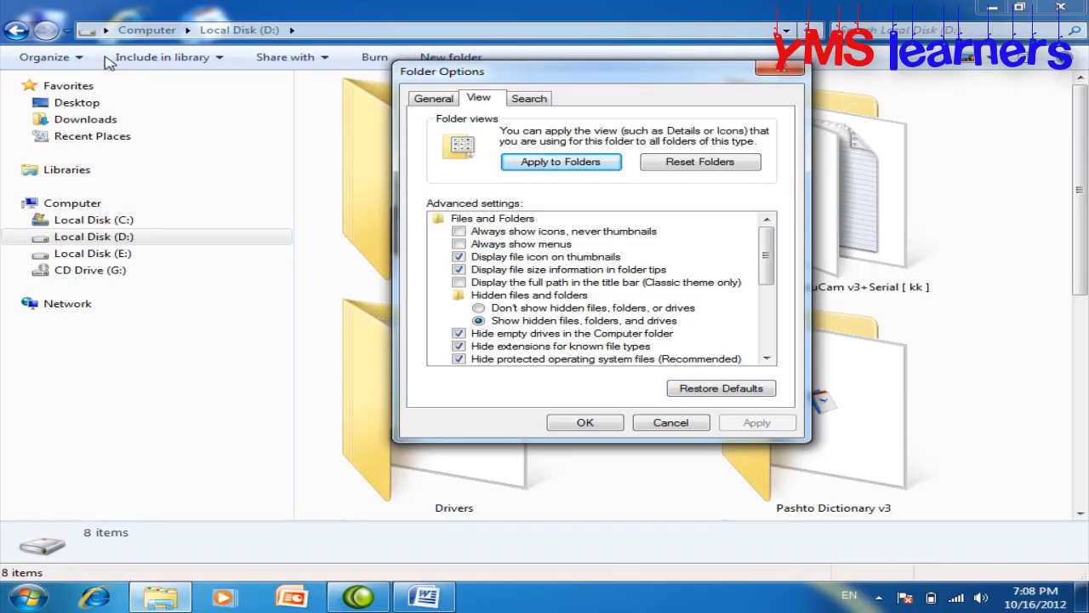
click(461, 245)
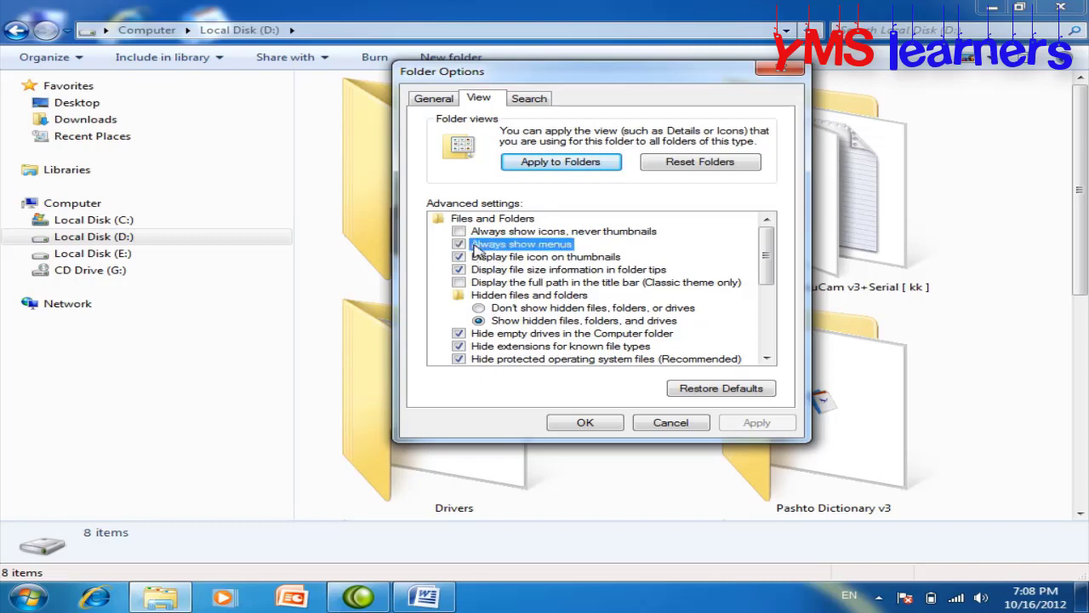
click(757, 422)
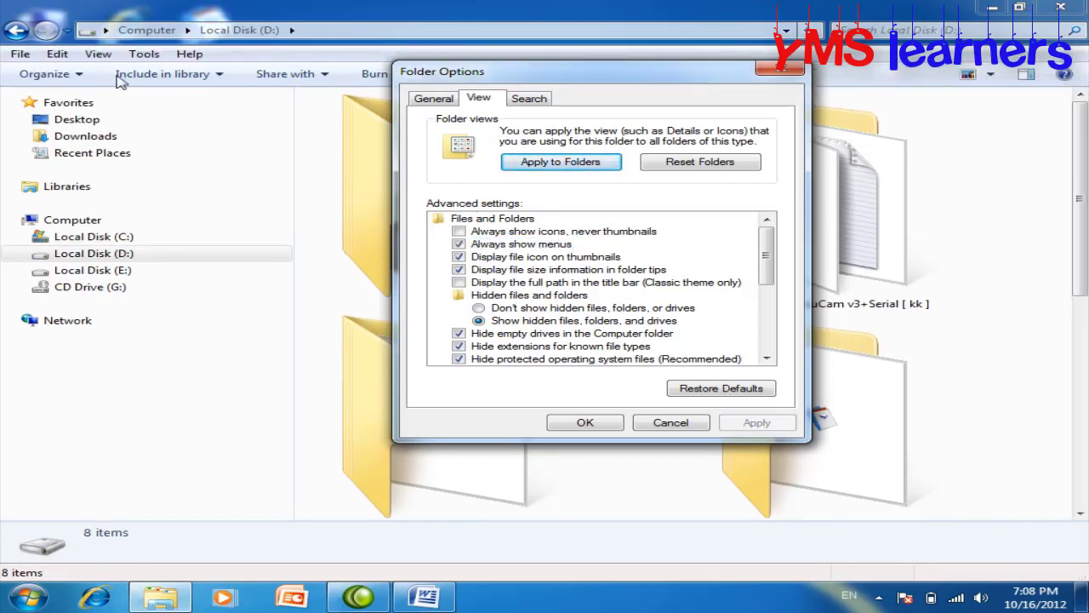
Move the Folder Options dialog aside and close it without saving any further changes
drag(610, 76, 624, 77)
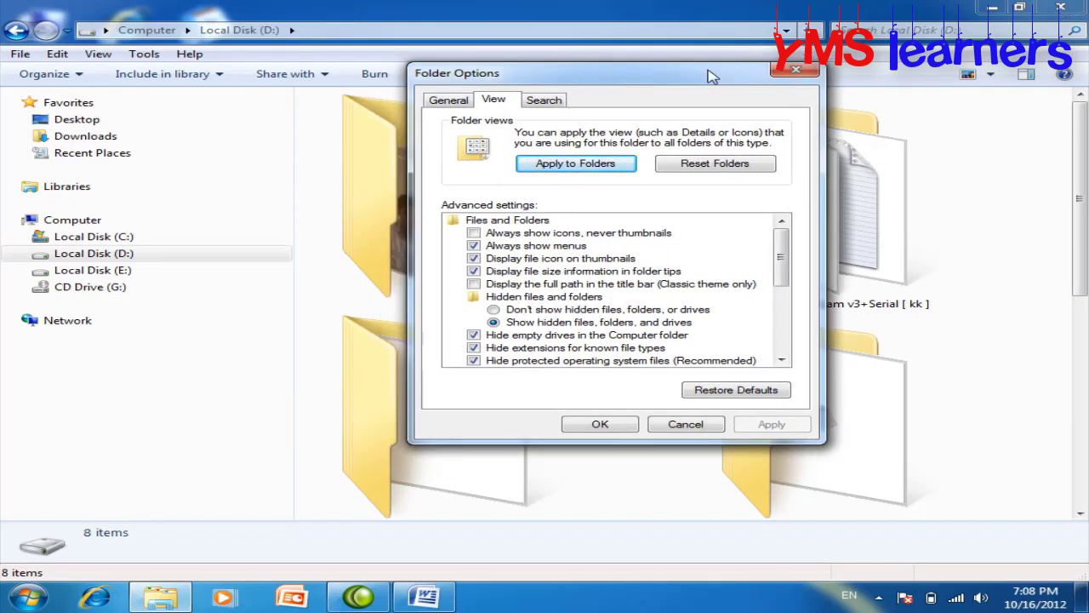
drag(704, 83, 762, 60)
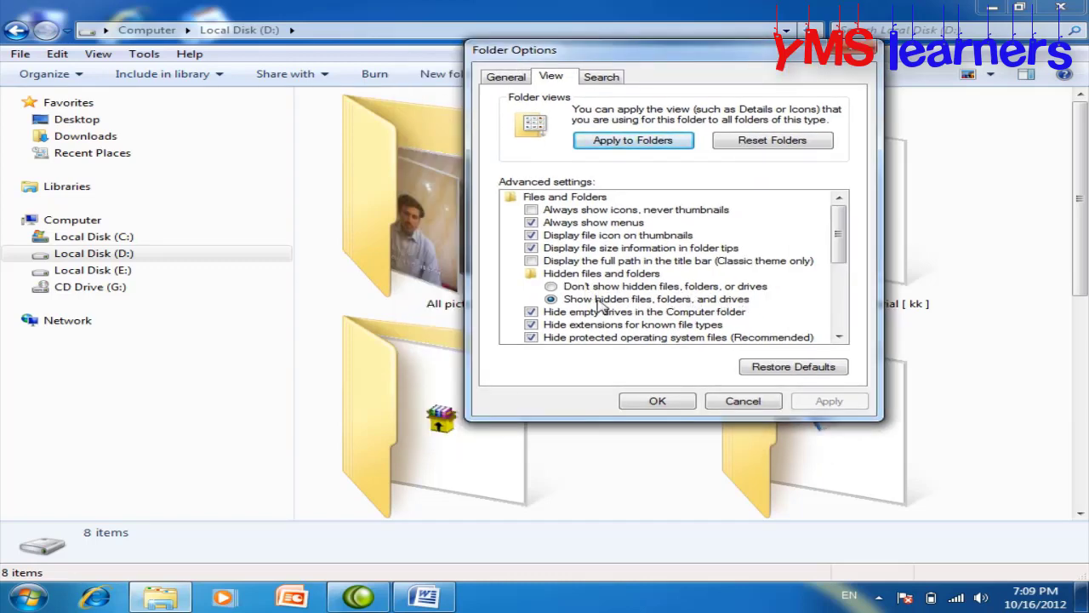
click(743, 400)
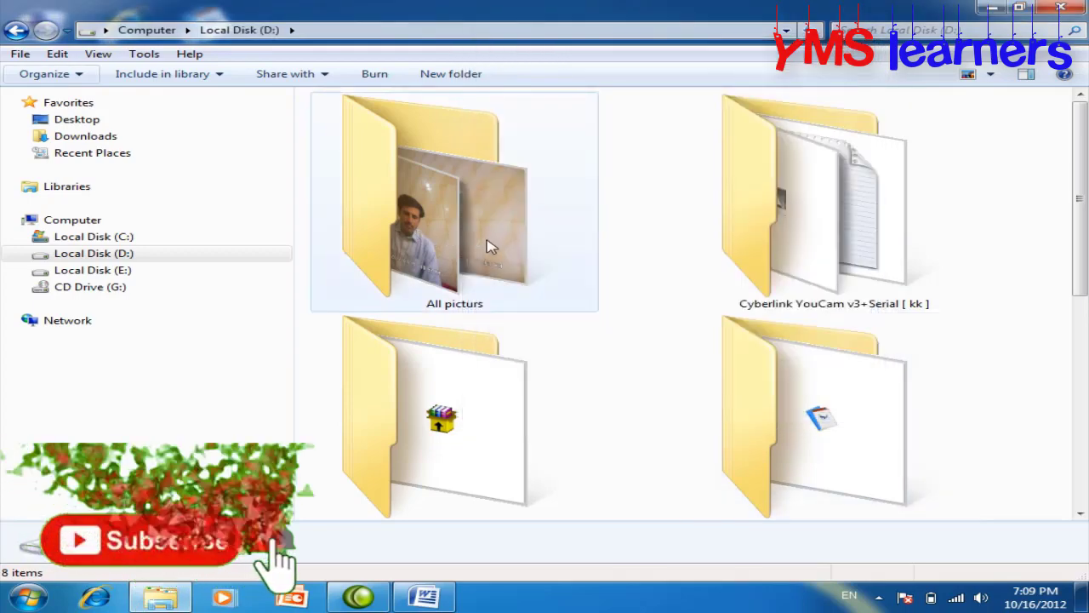
Display the folders in Local Disk (D:) as large icons, and leave and reopen the drive
click(990, 74)
click(992, 129)
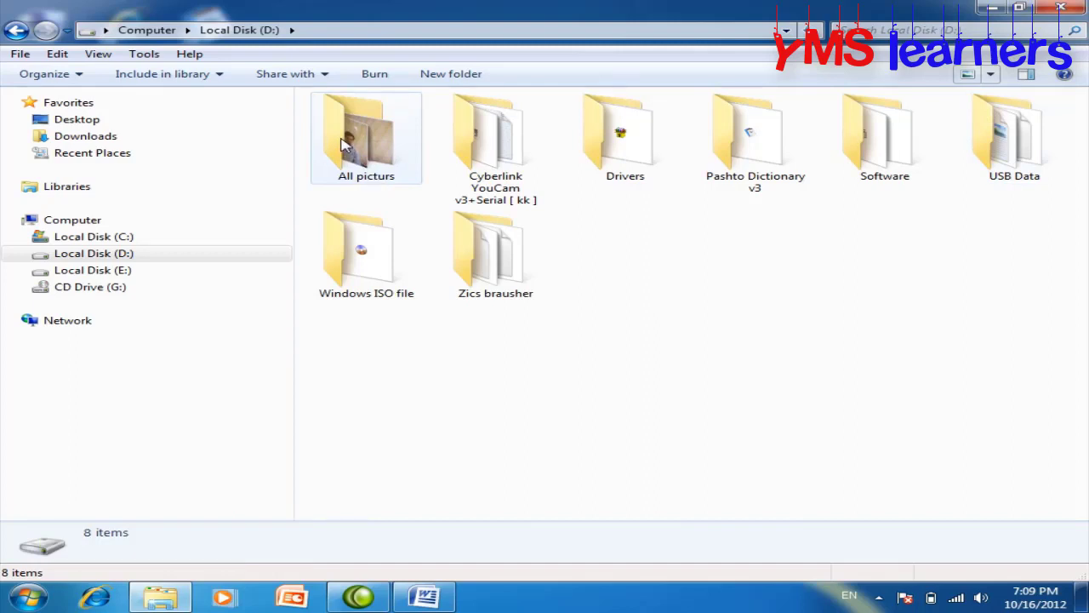
click(16, 30)
double_click(672, 147)
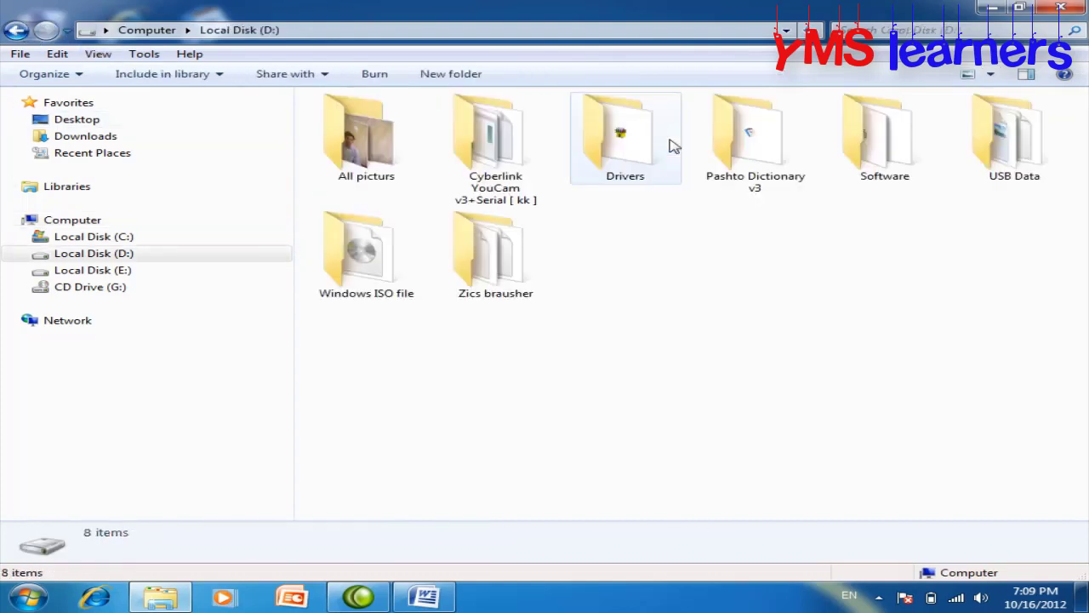
Set the Hidden attribute on the All picturs folder, applying the change to this folder only
right_click(377, 145)
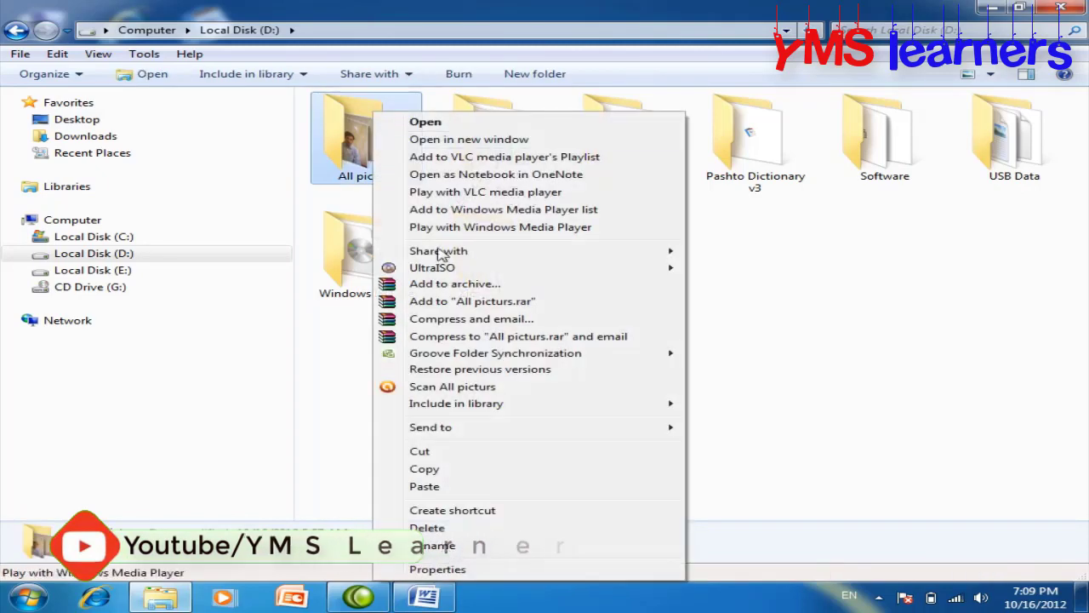
click(459, 576)
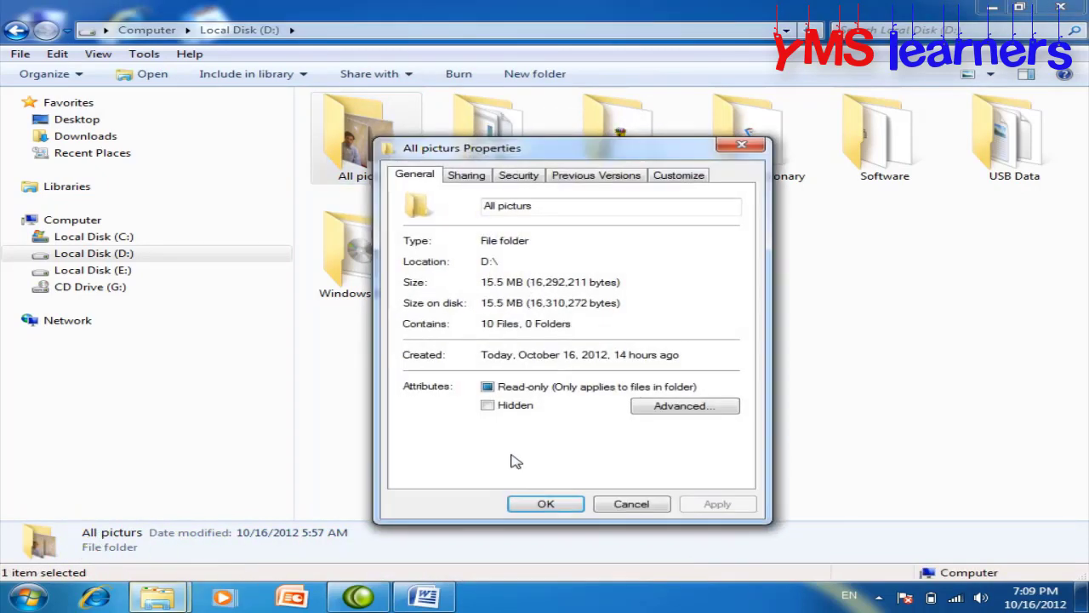
click(488, 406)
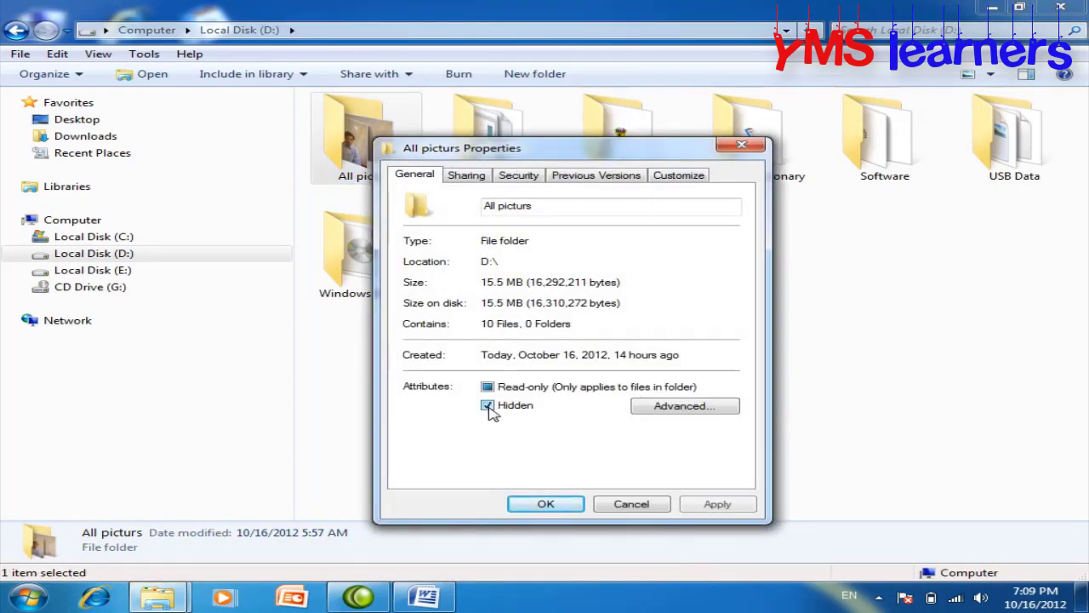
click(554, 504)
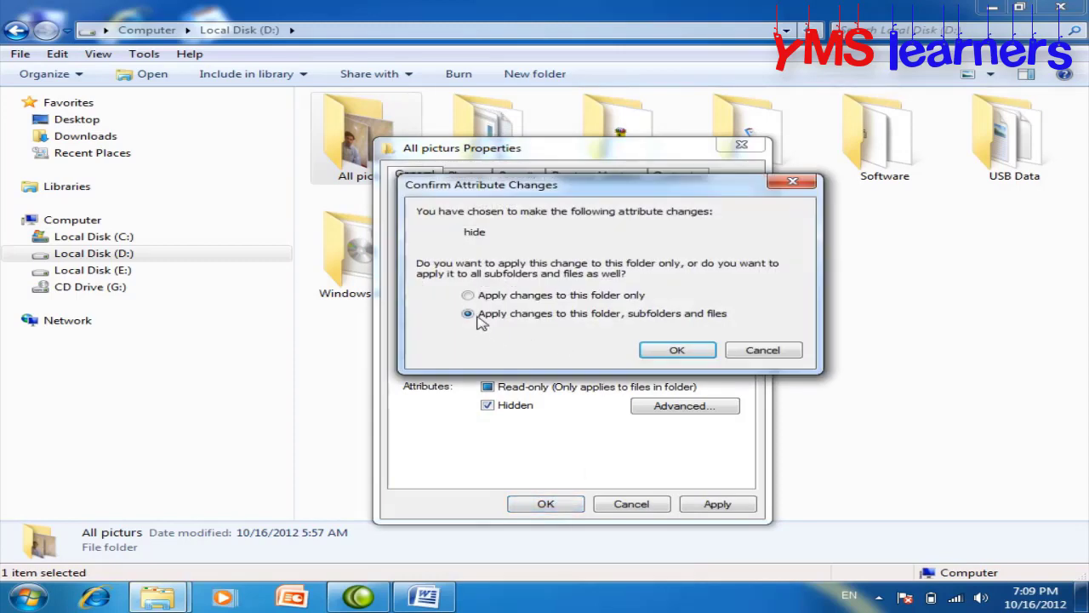
drag(618, 200, 594, 196)
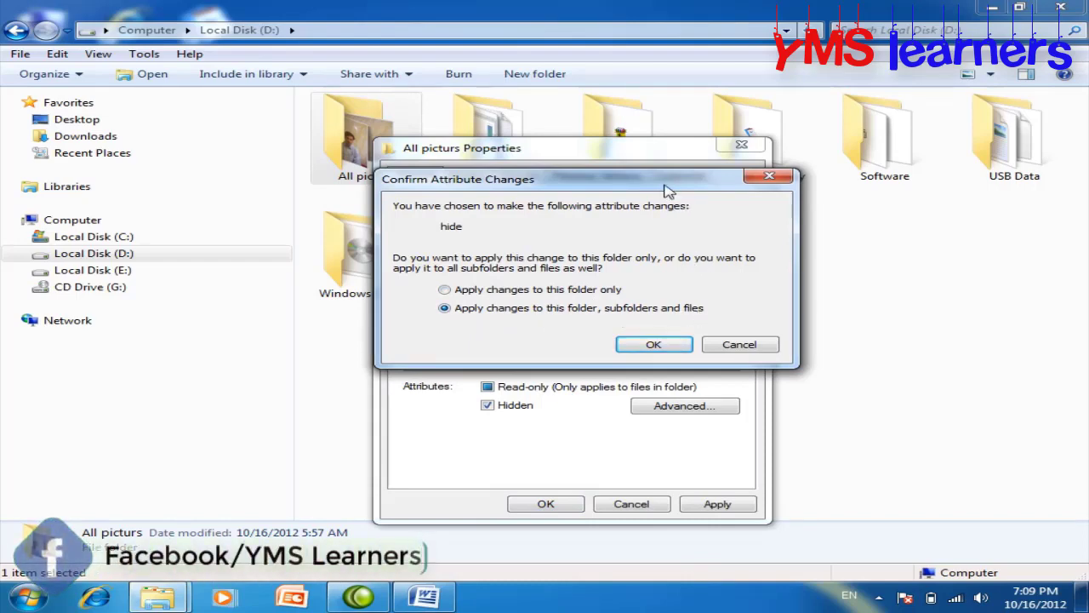
drag(666, 186, 754, 137)
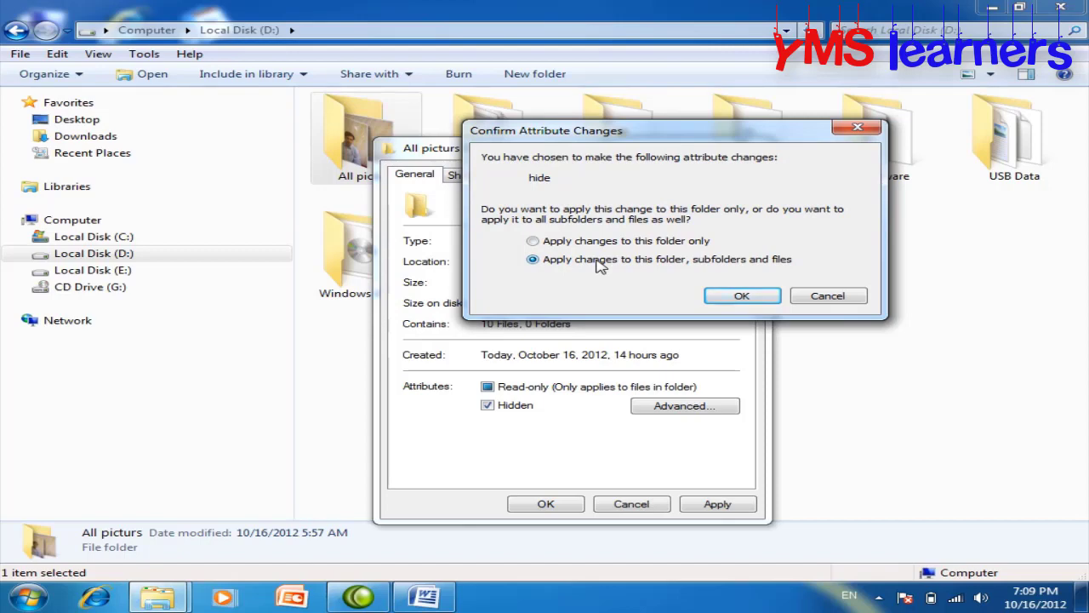
click(549, 244)
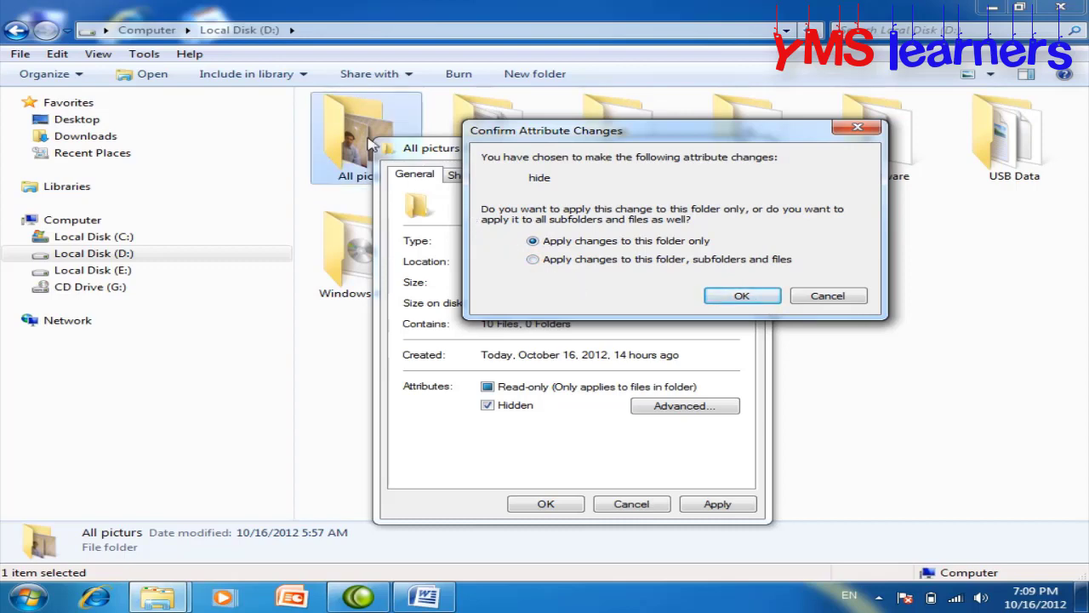
click(773, 295)
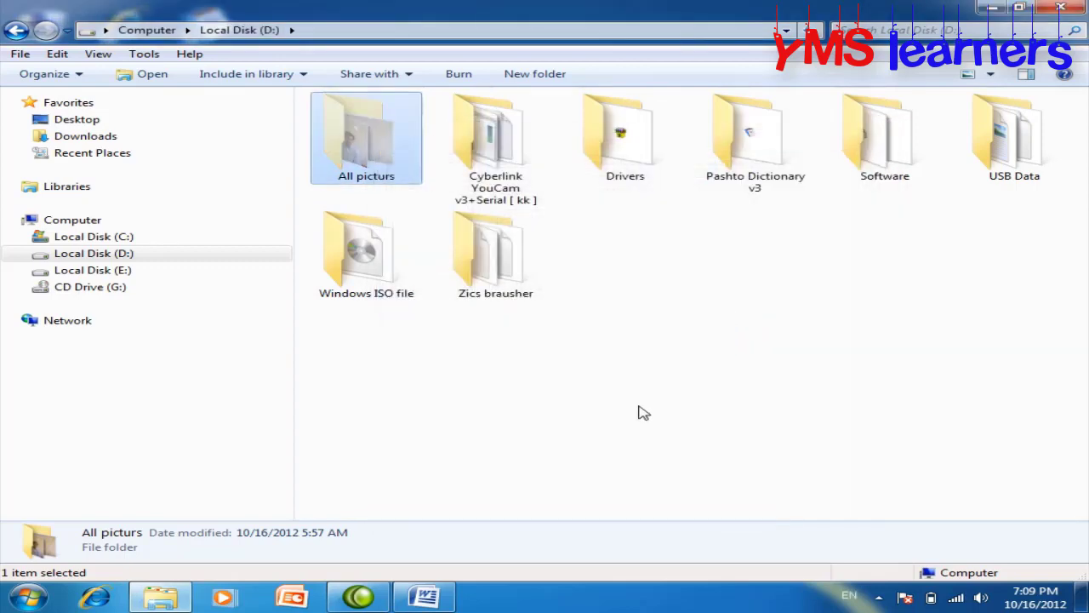
Deselect the All picturs folder and refresh the contents of Local Disk (D:) twice
click(682, 407)
right_click(696, 314)
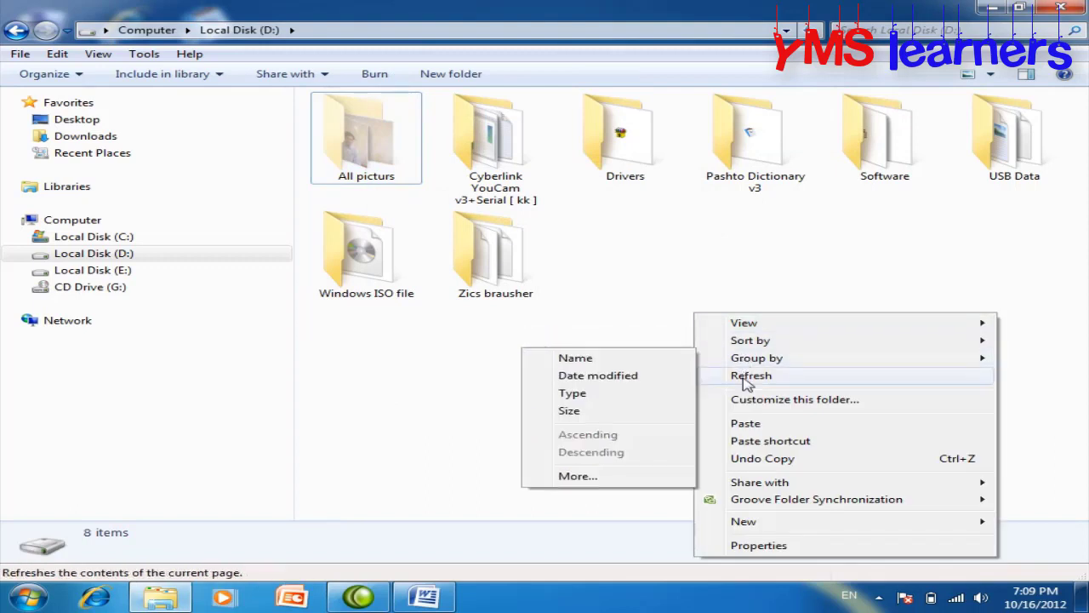
click(753, 377)
right_click(688, 306)
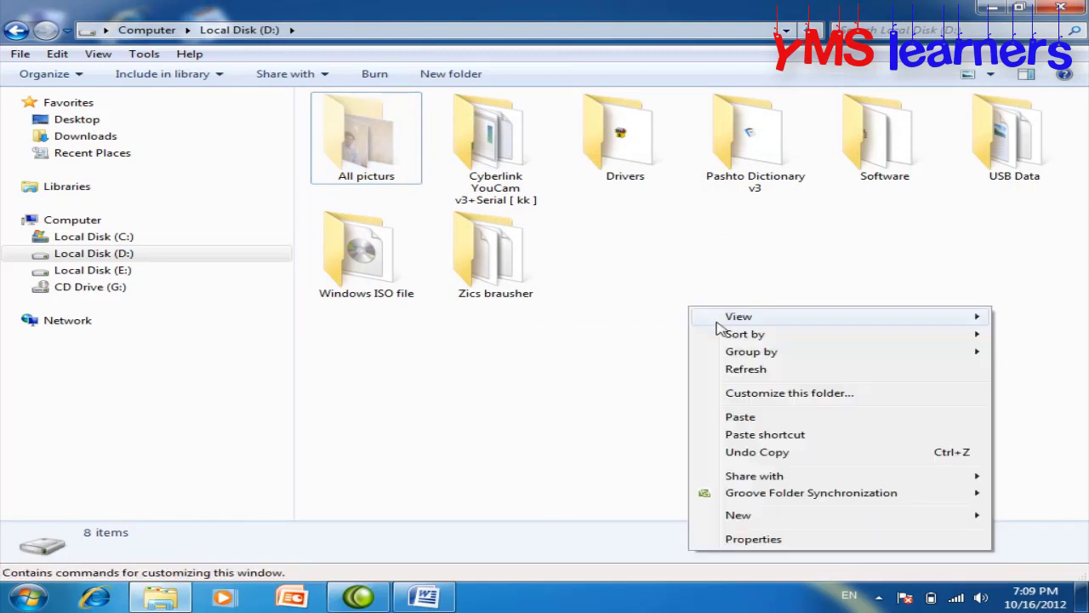
click(746, 377)
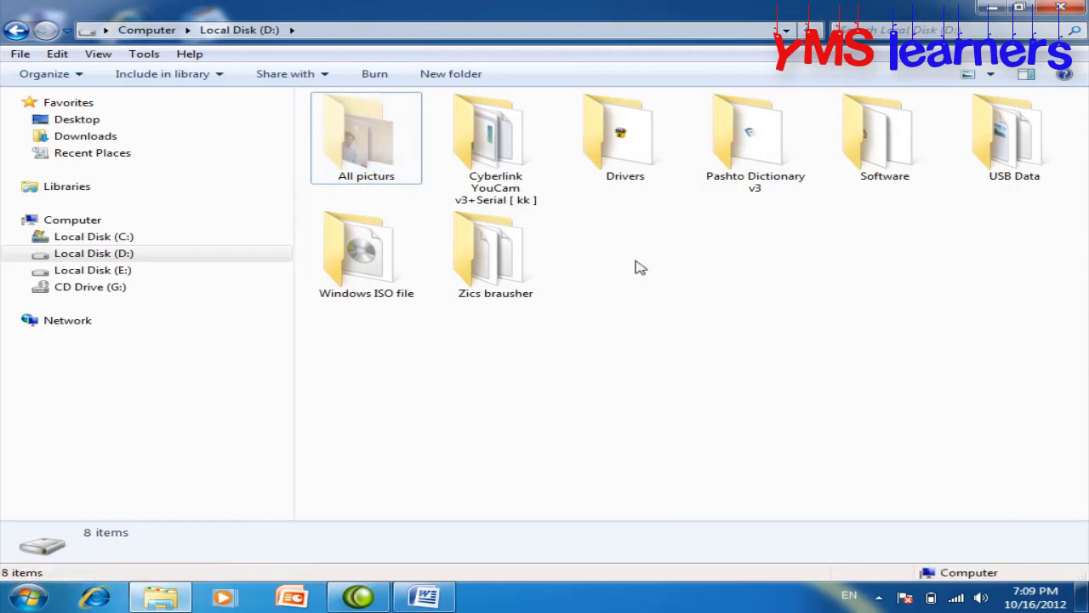
Set the Hidden attribute on the USB Data folder, applying the change to this folder only
right_click(983, 149)
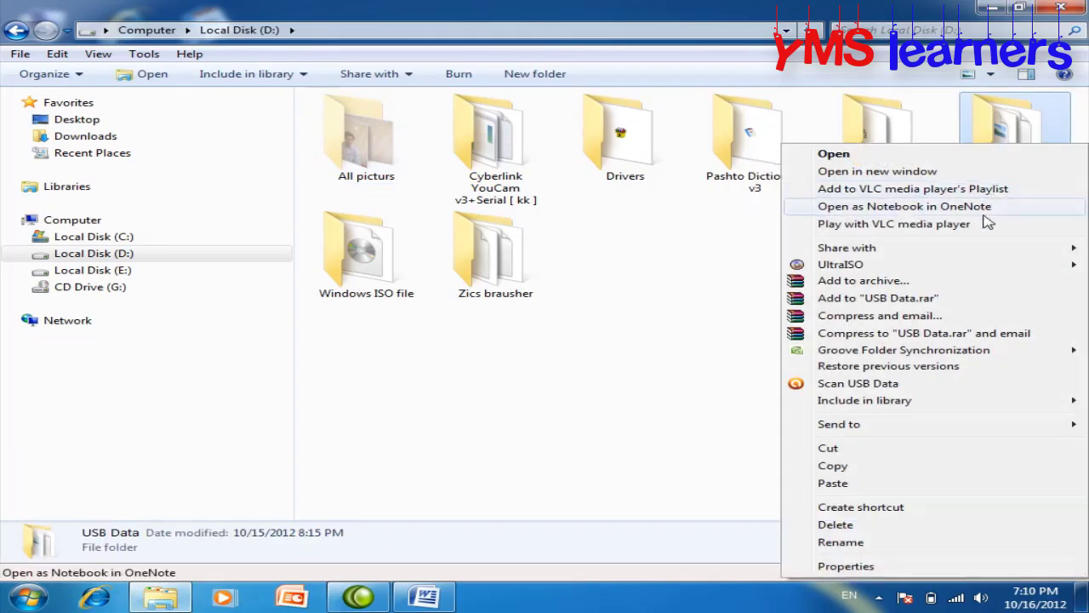
click(862, 566)
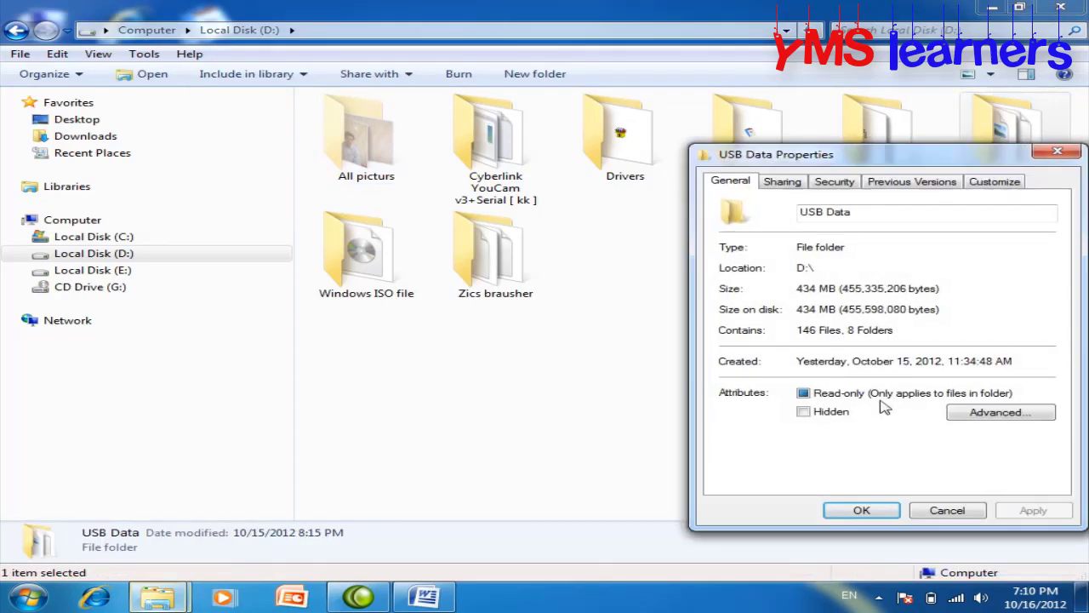
click(808, 412)
click(865, 510)
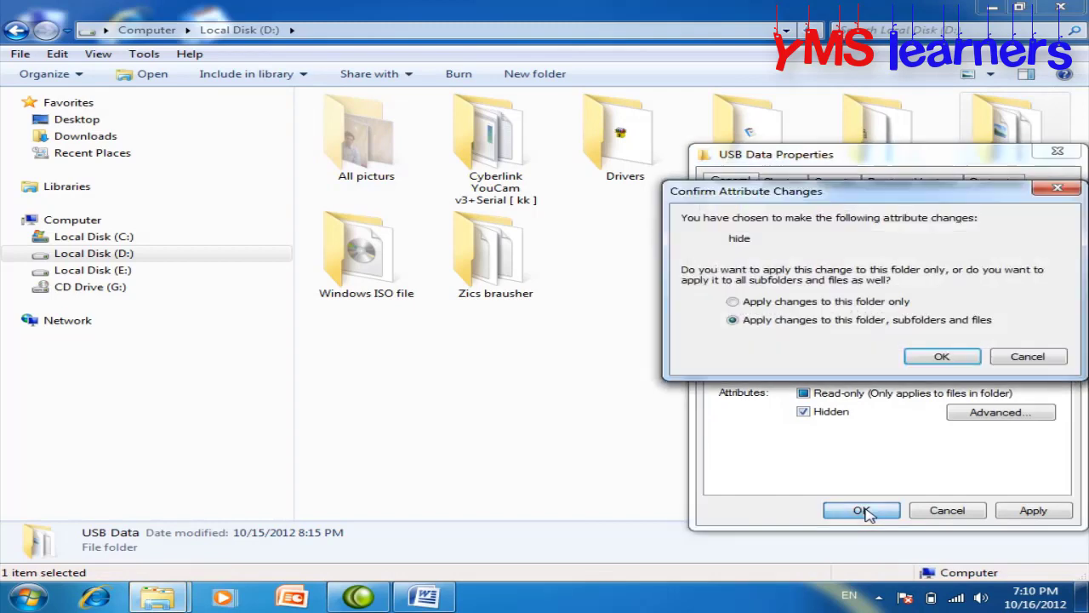
click(802, 302)
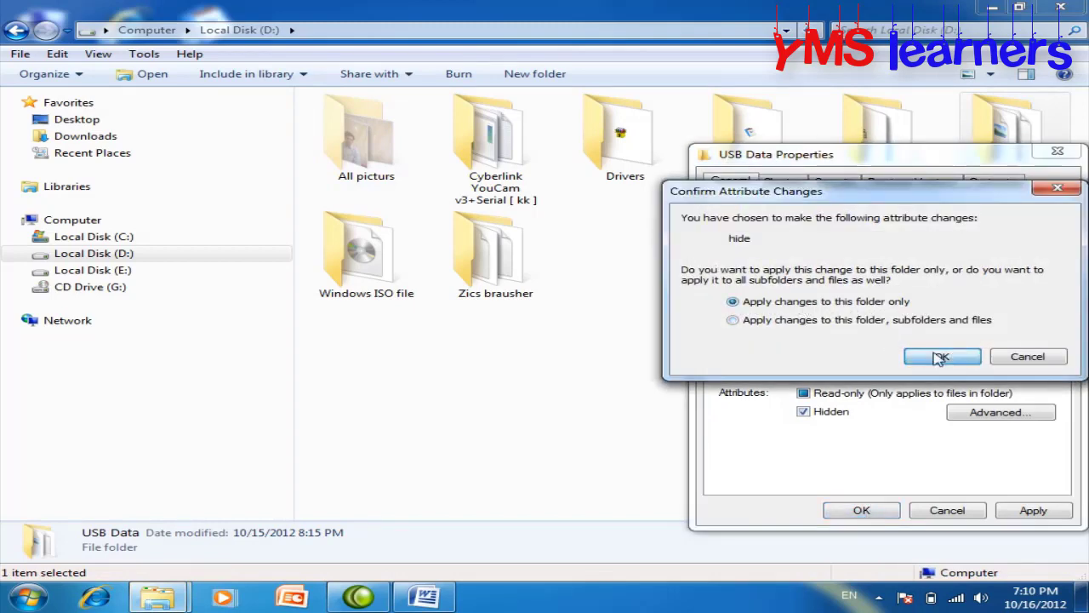
click(920, 355)
click(878, 325)
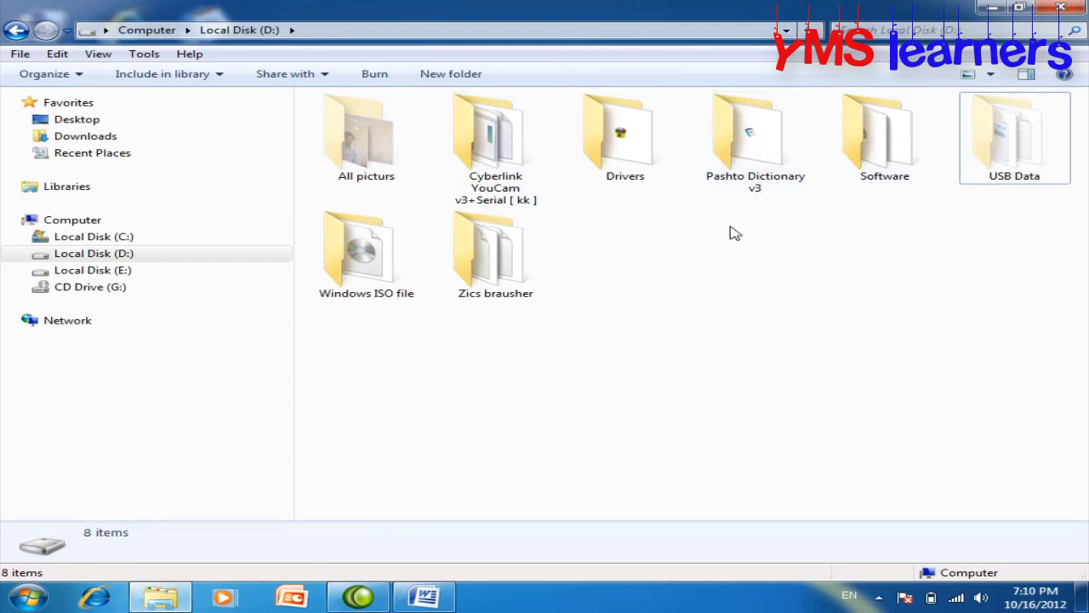
Enable "Don't show hidden files, folders, or drives" in the Folder Options View settings, and refresh Local Disk (D:)
click(45, 74)
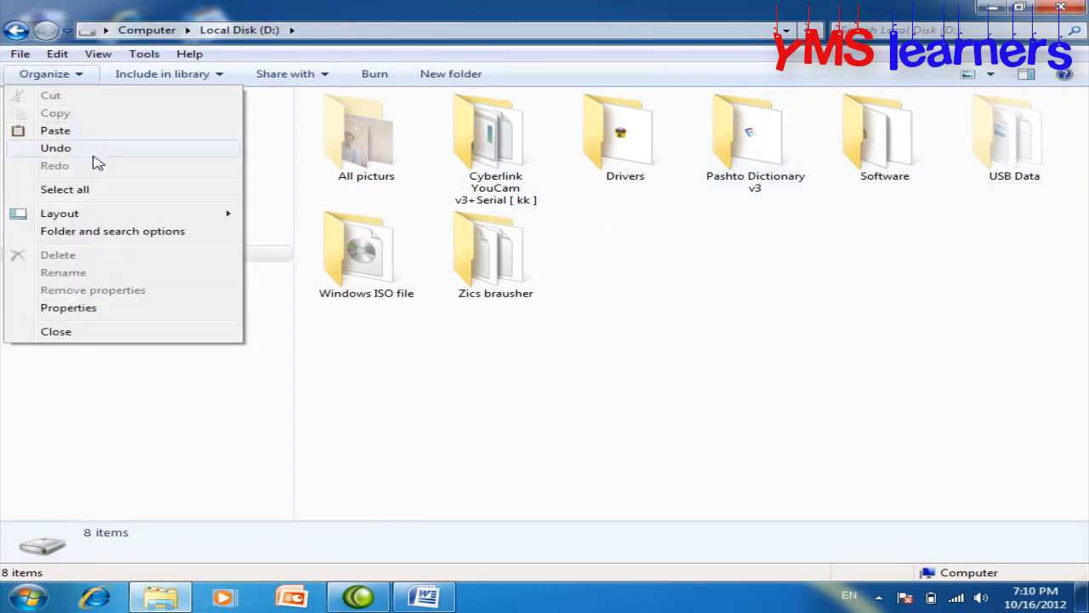
click(100, 234)
drag(289, 98, 808, 161)
click(627, 181)
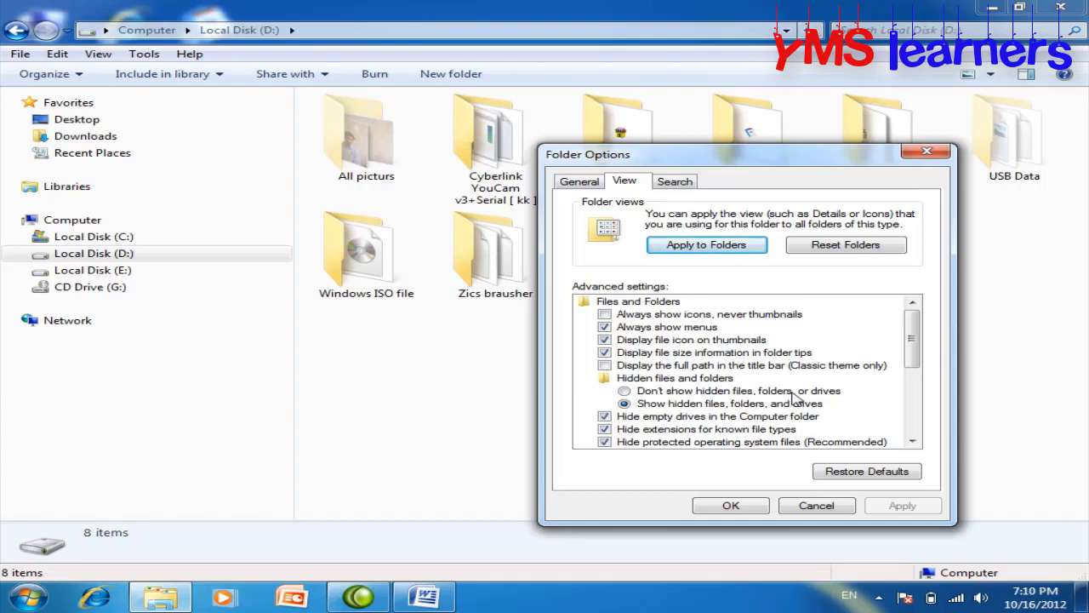
click(626, 392)
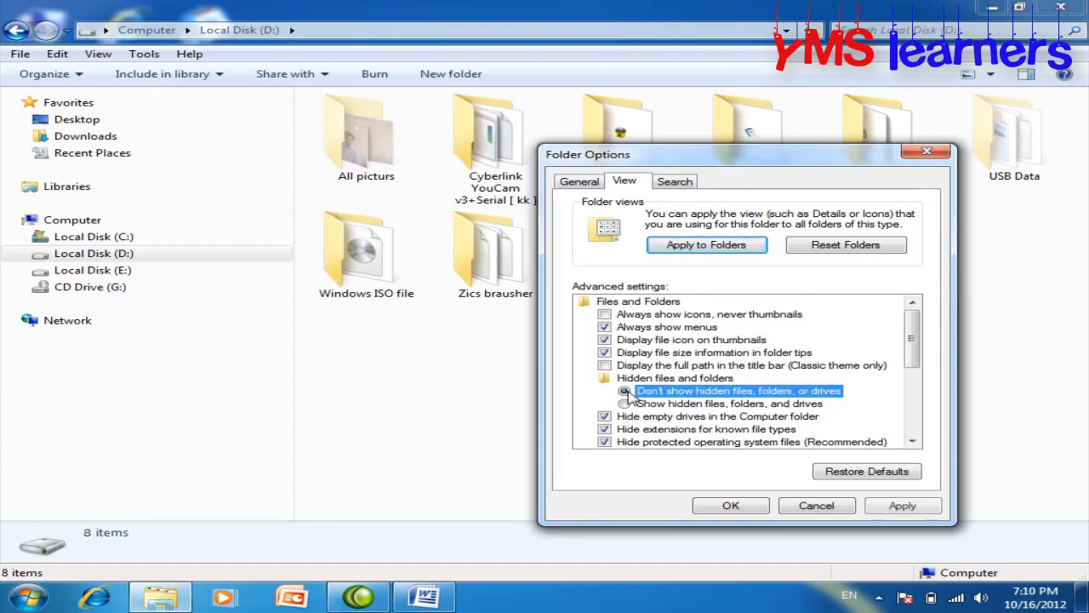
click(752, 512)
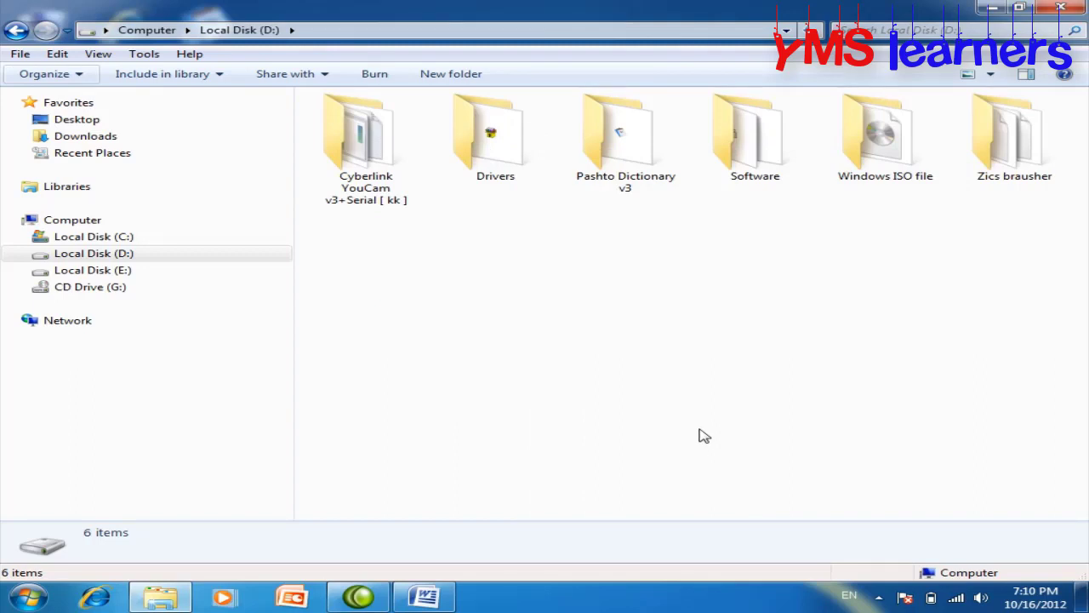
right_click(541, 263)
click(619, 324)
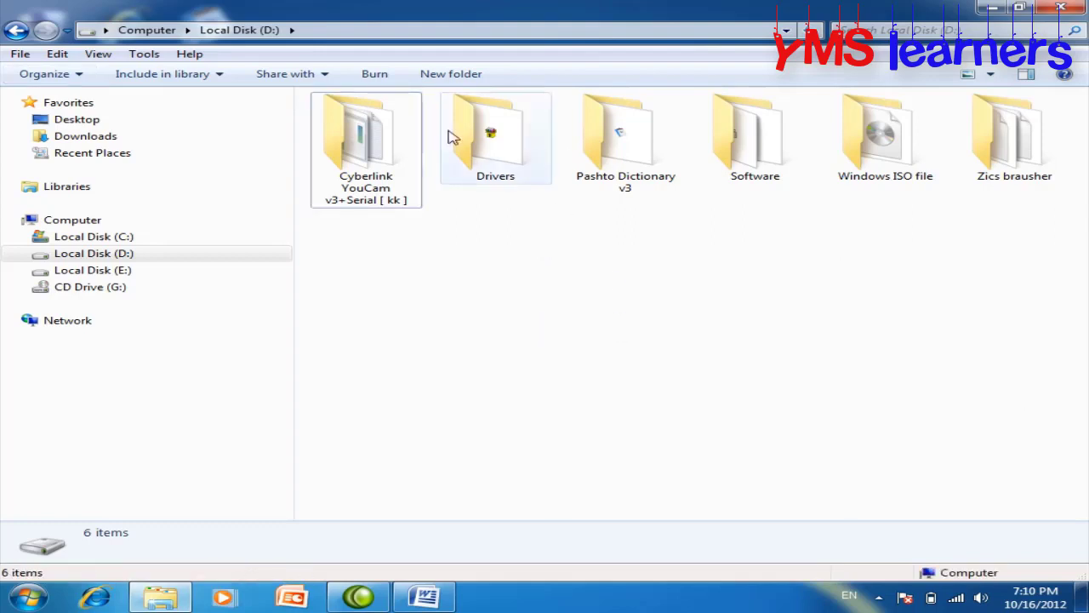
Reopen the Folder Options View settings and enable "Show hidden files, folders, and drives"
click(48, 78)
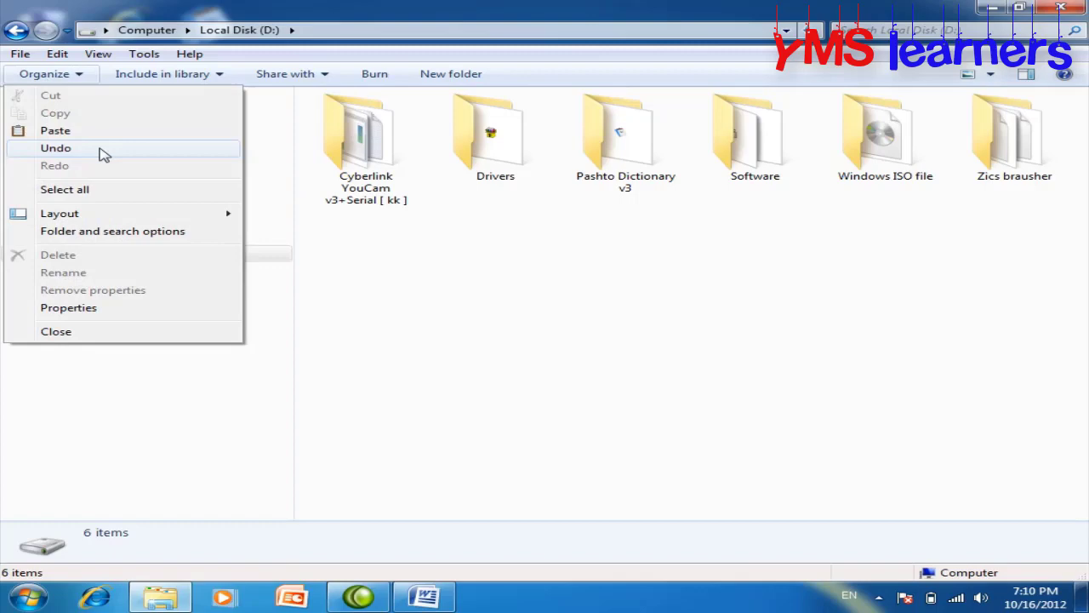
click(132, 233)
drag(220, 70, 761, 142)
click(647, 165)
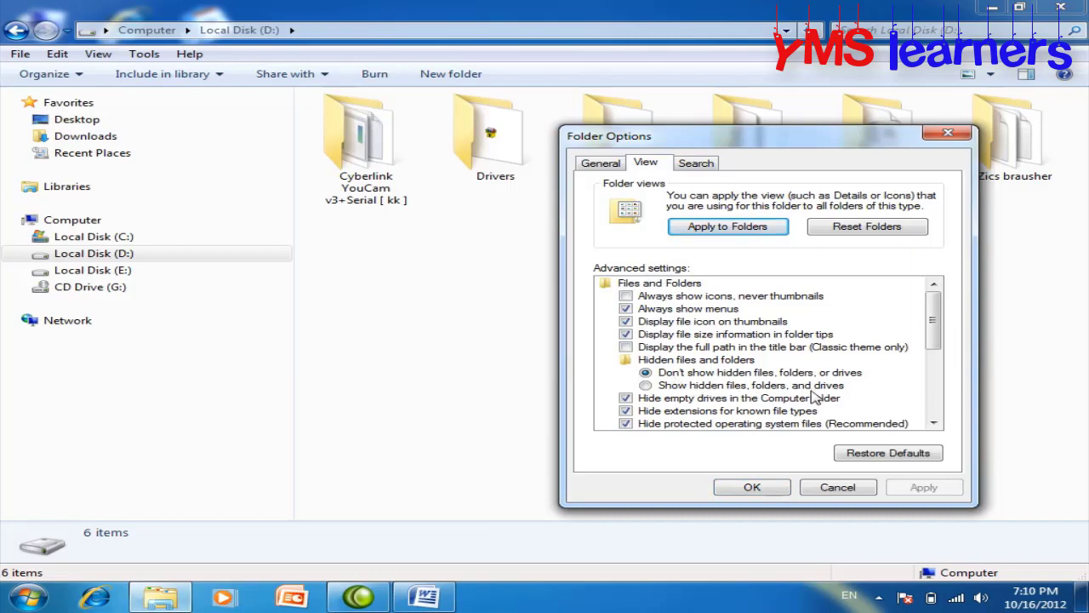
click(646, 385)
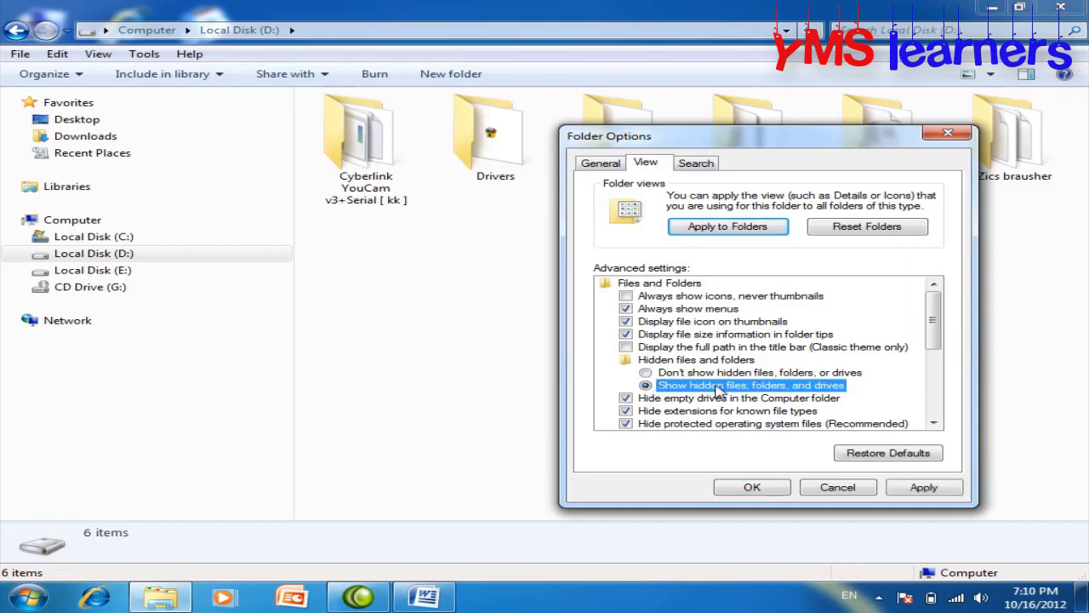
click(756, 487)
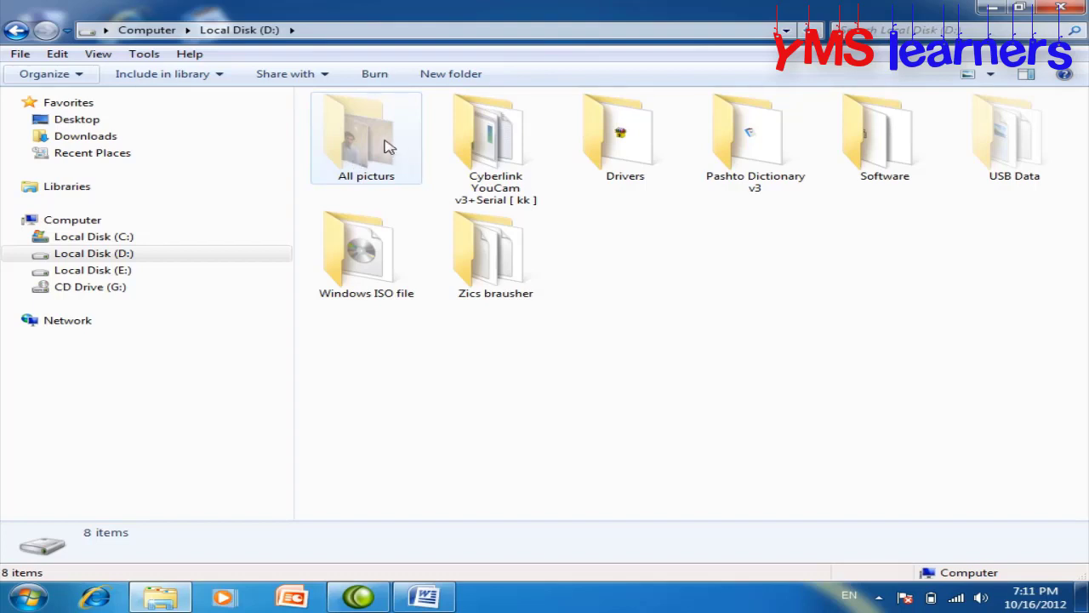
Remove the Hidden attribute from the All picturs folder and confirm the attribute change
right_click(387, 146)
click(504, 570)
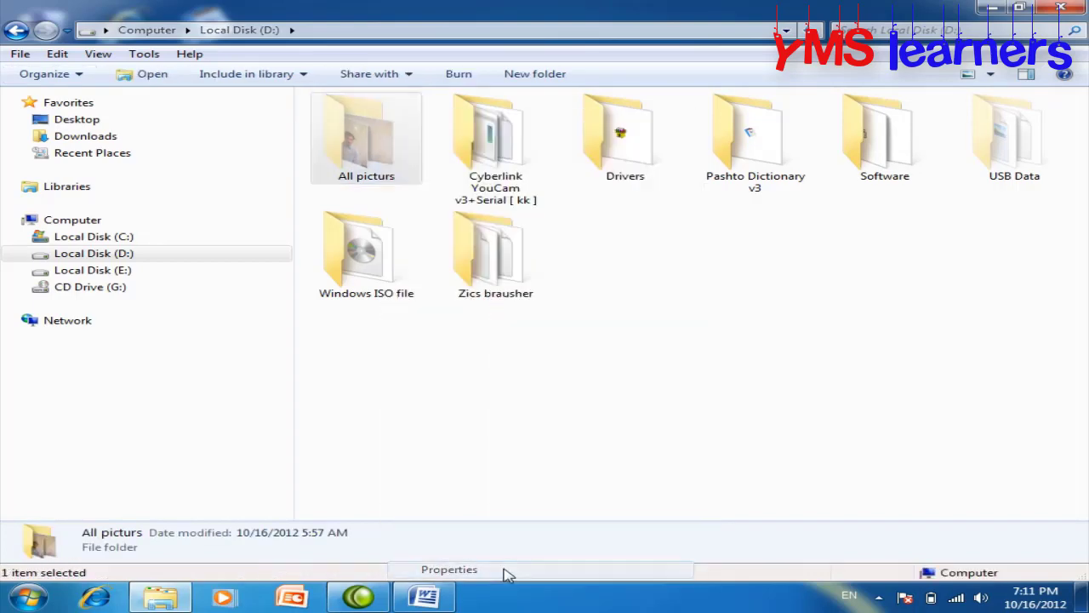
click(500, 408)
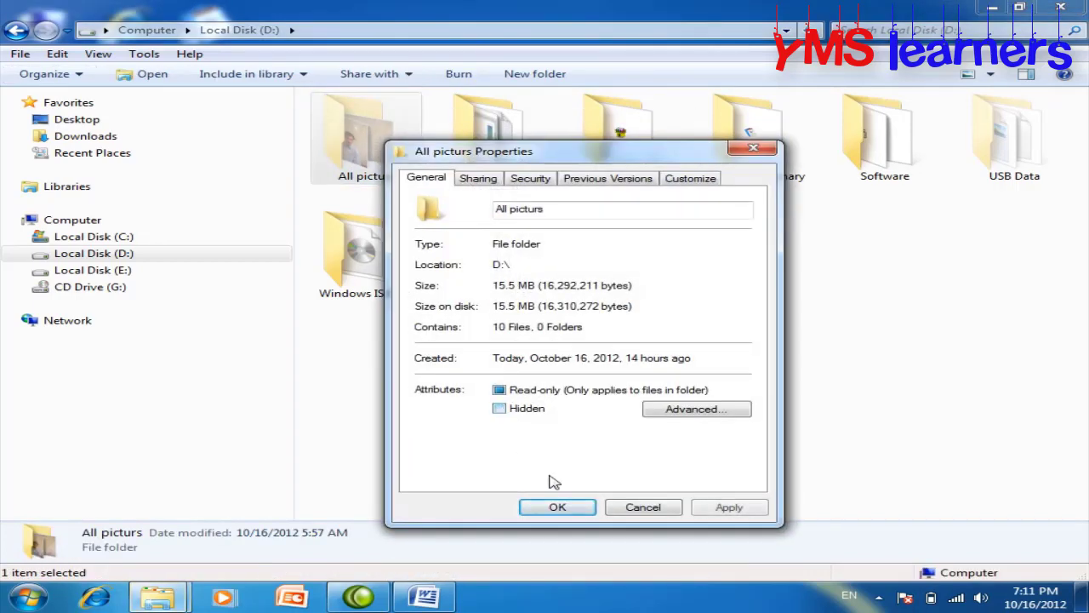
click(581, 515)
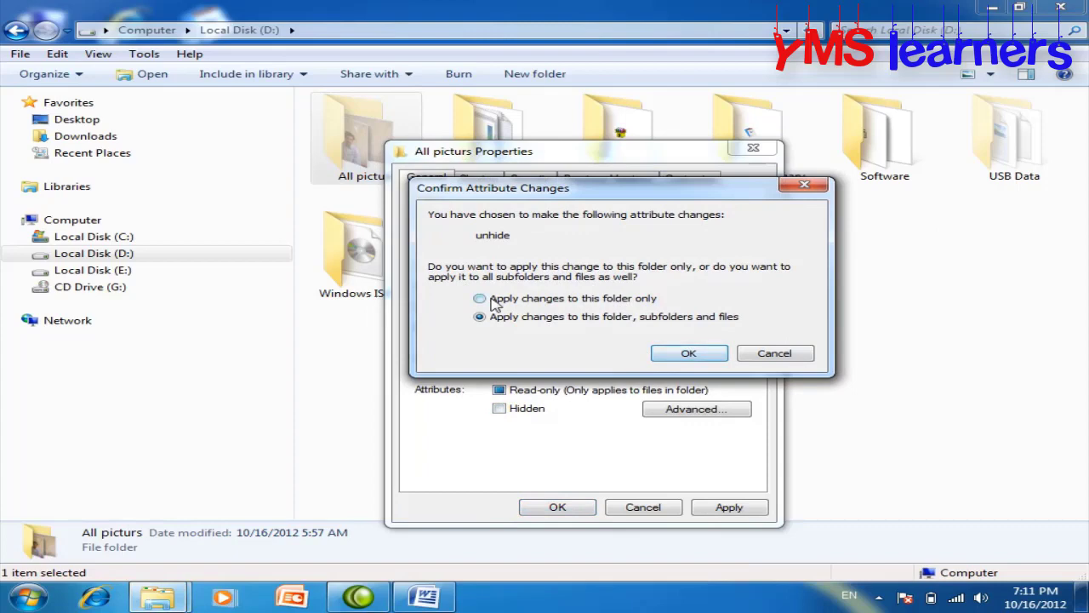
click(685, 354)
Remove the Hidden attribute from the USB Data folder, applying the change to this folder only
right_click(1020, 160)
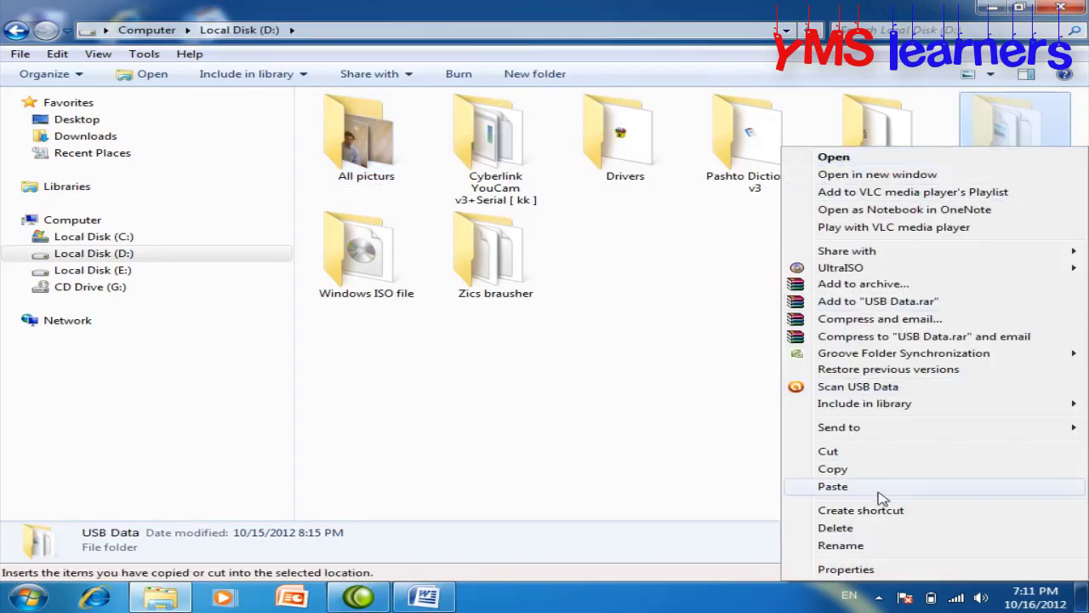
click(885, 569)
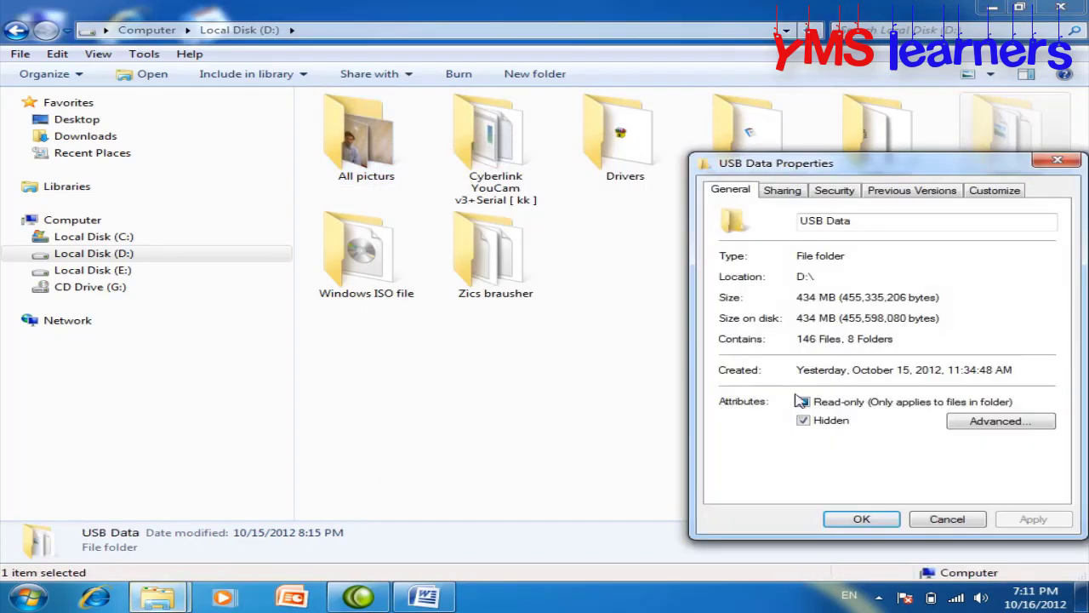
click(803, 419)
click(858, 519)
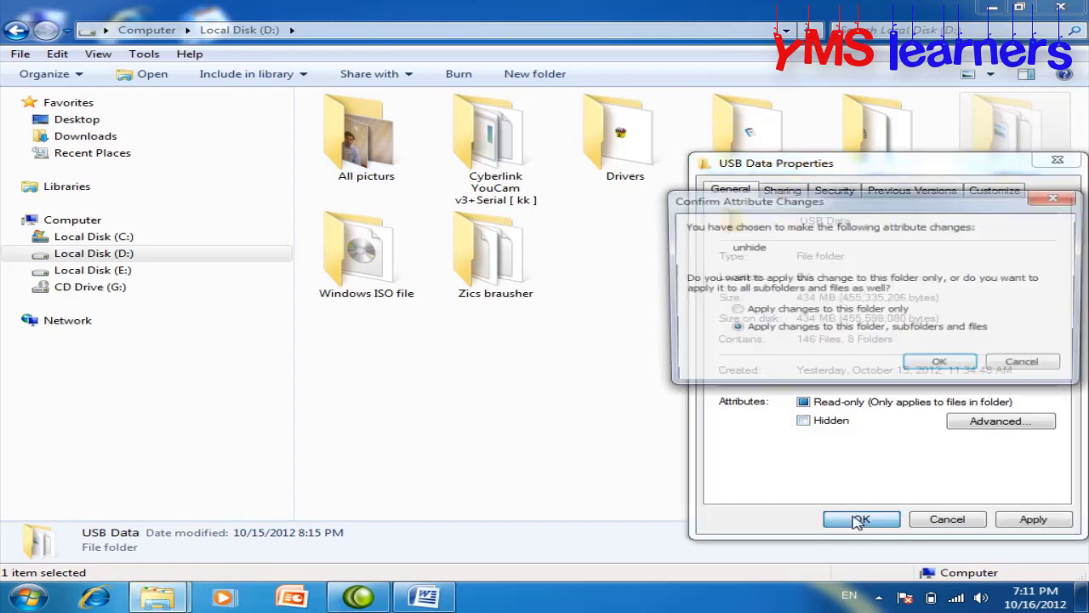
click(824, 311)
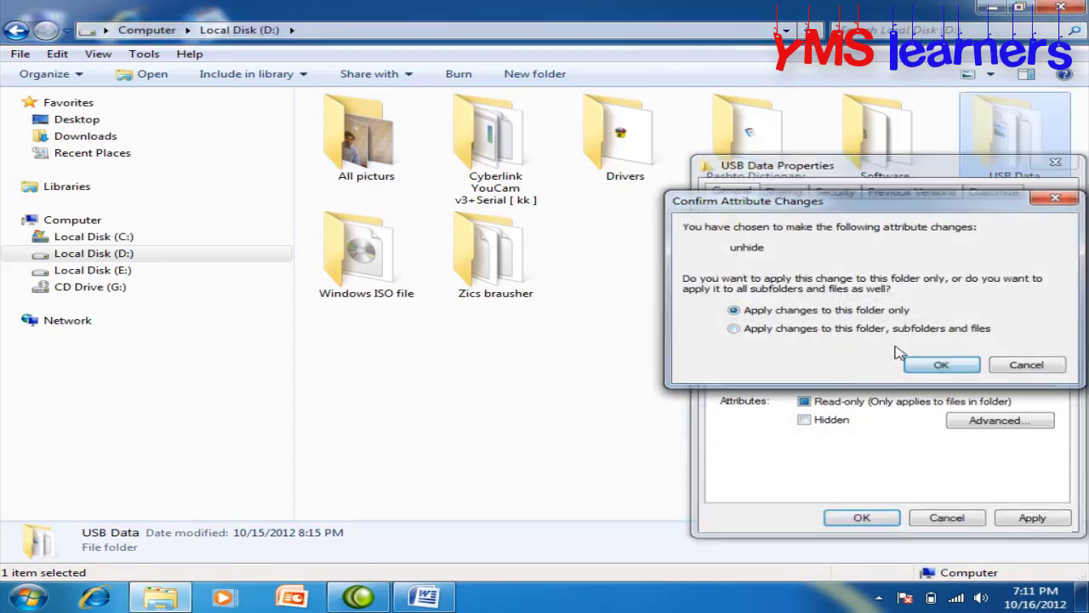
click(936, 365)
Review the Folder Options View settings from Local Disk (D:), including the option to hide empty drives, and close them without changes
click(46, 74)
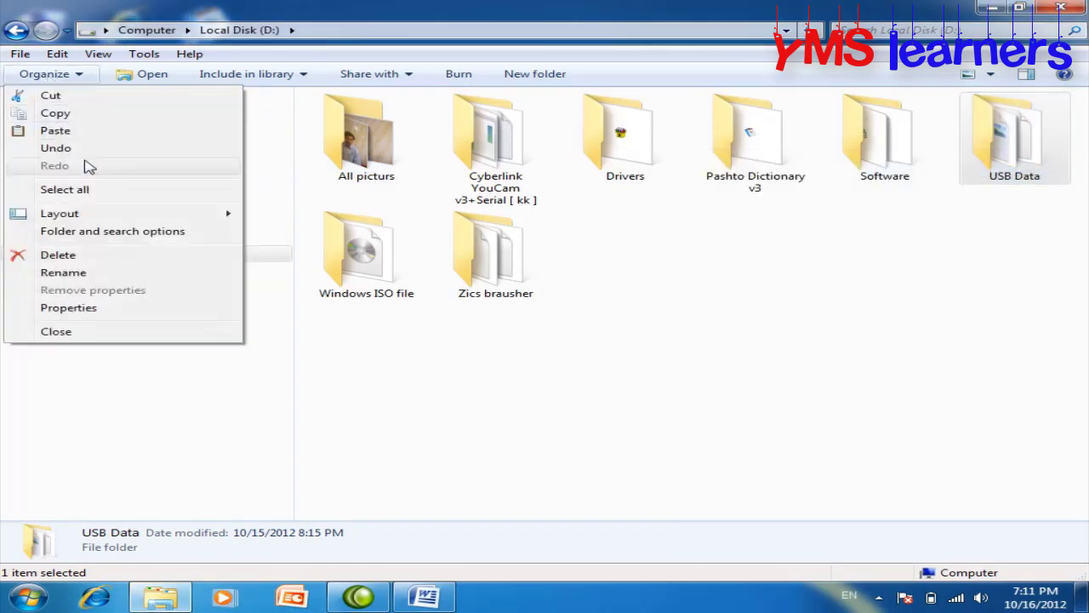
click(85, 230)
drag(328, 72, 733, 90)
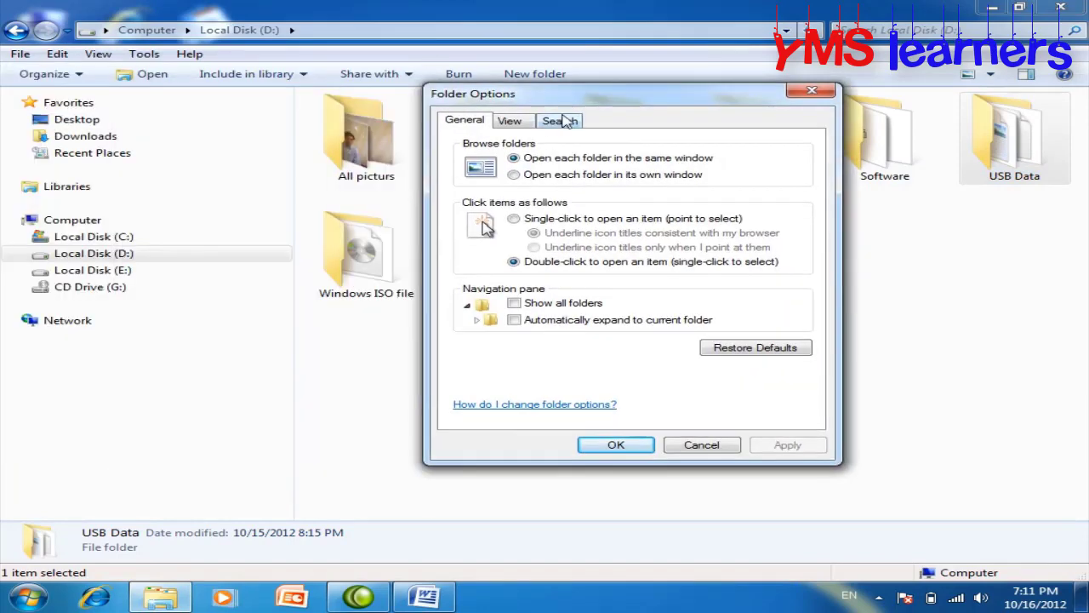
click(510, 121)
drag(607, 93, 582, 68)
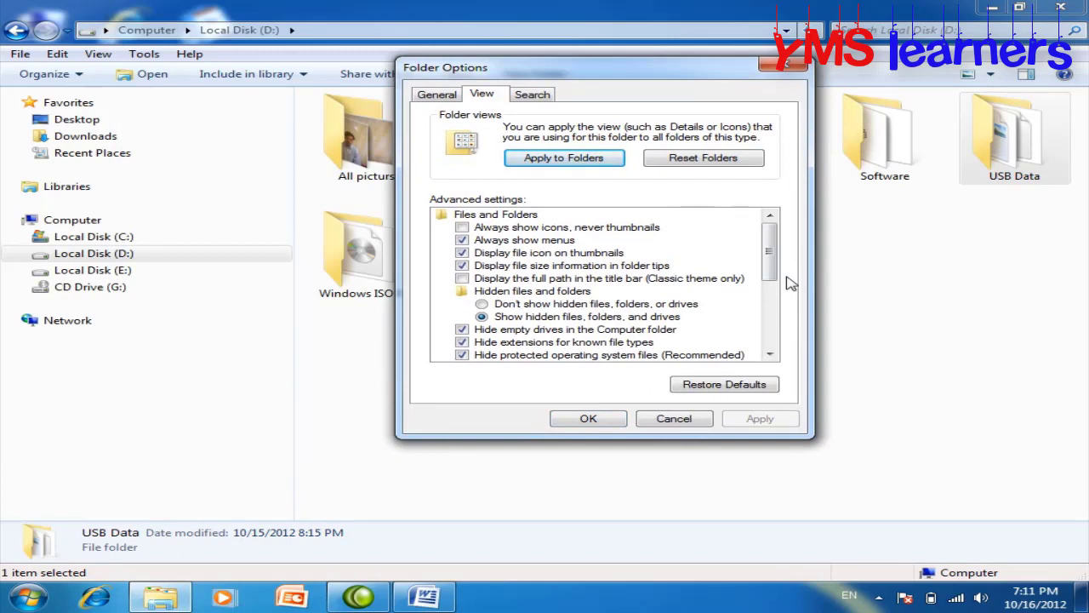
drag(596, 77, 598, 65)
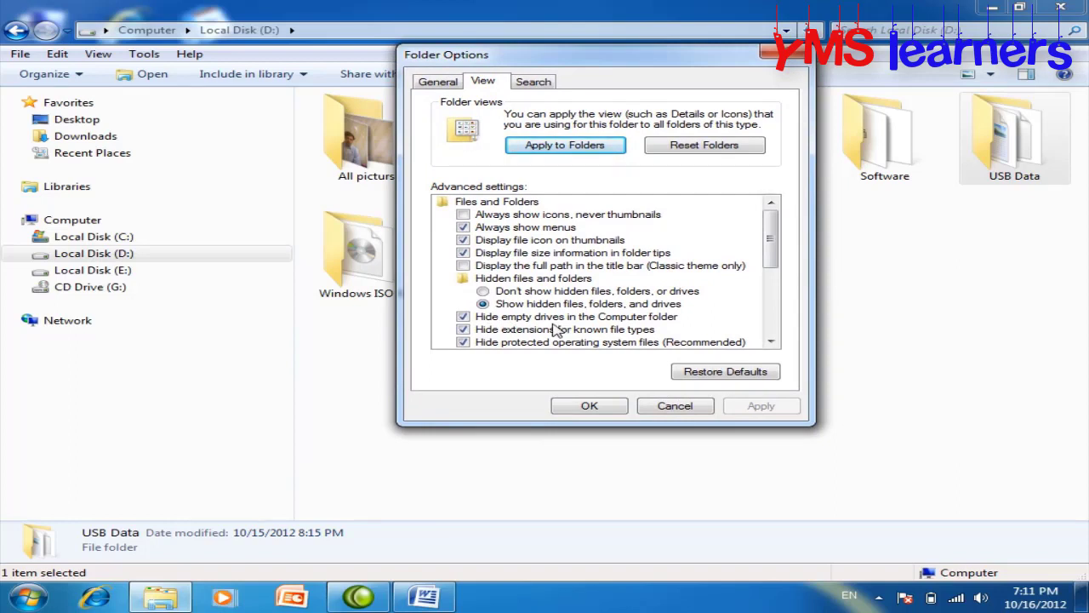
click(13, 25)
key(Escape)
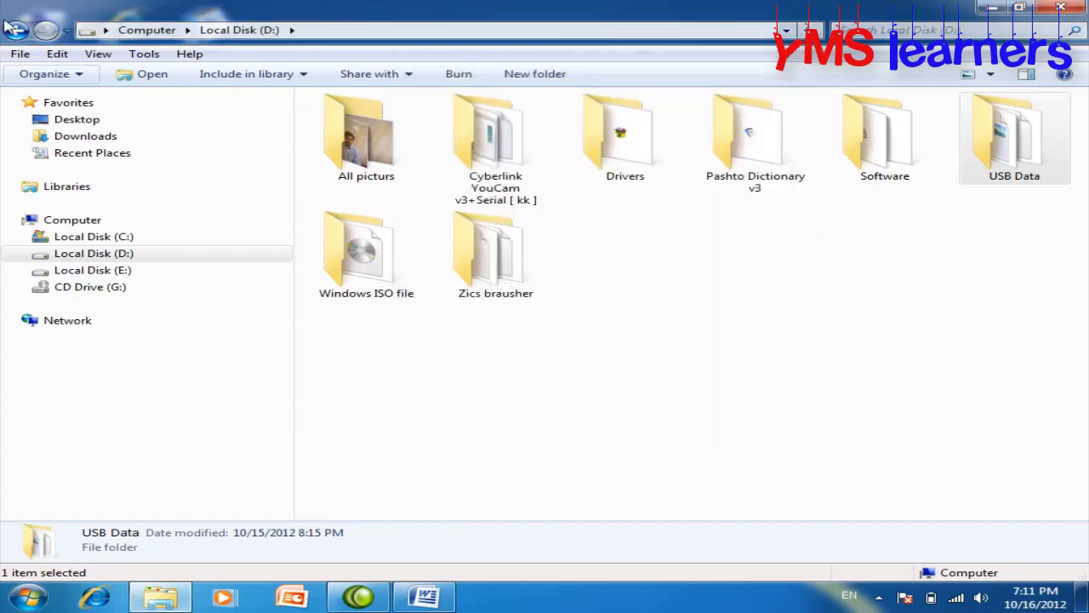
Go back to Computer, check the Folder Options View settings for empty drives and known file extensions, and cancel the dialog
click(15, 29)
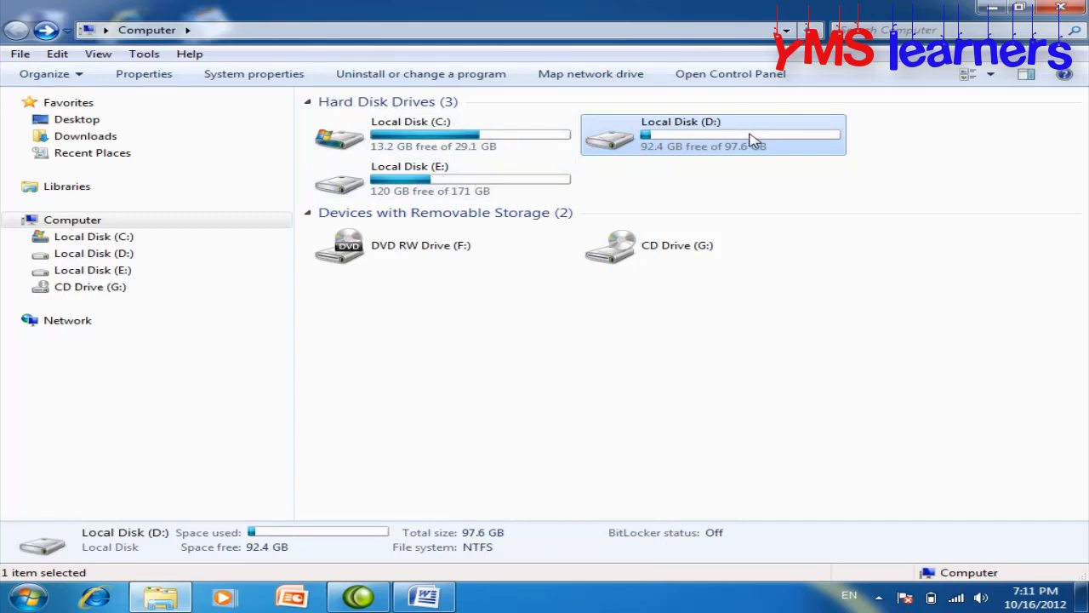
click(43, 74)
click(141, 232)
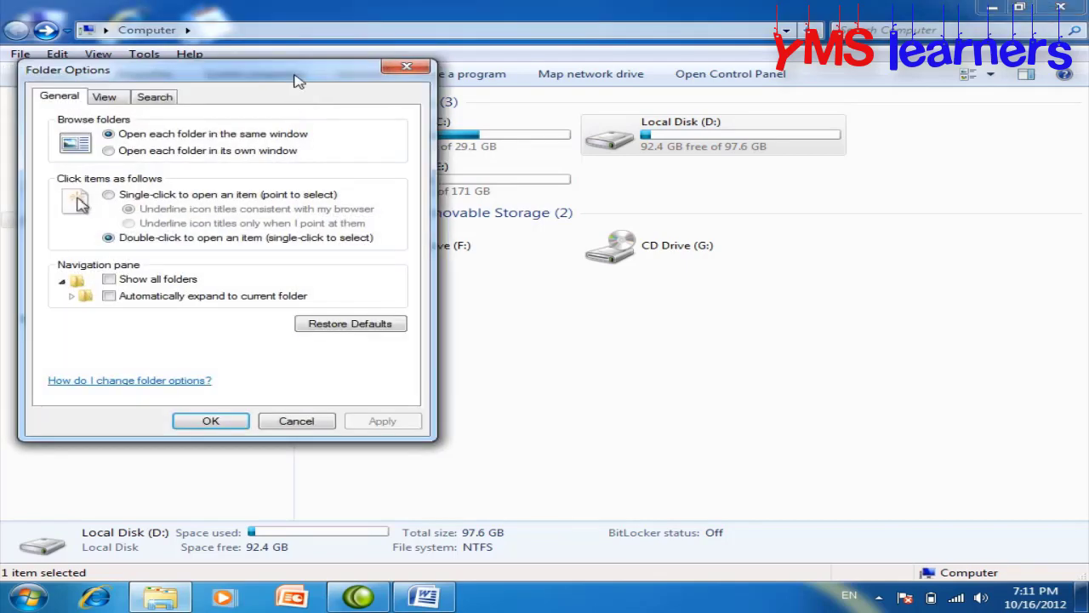
drag(298, 80, 737, 55)
click(557, 75)
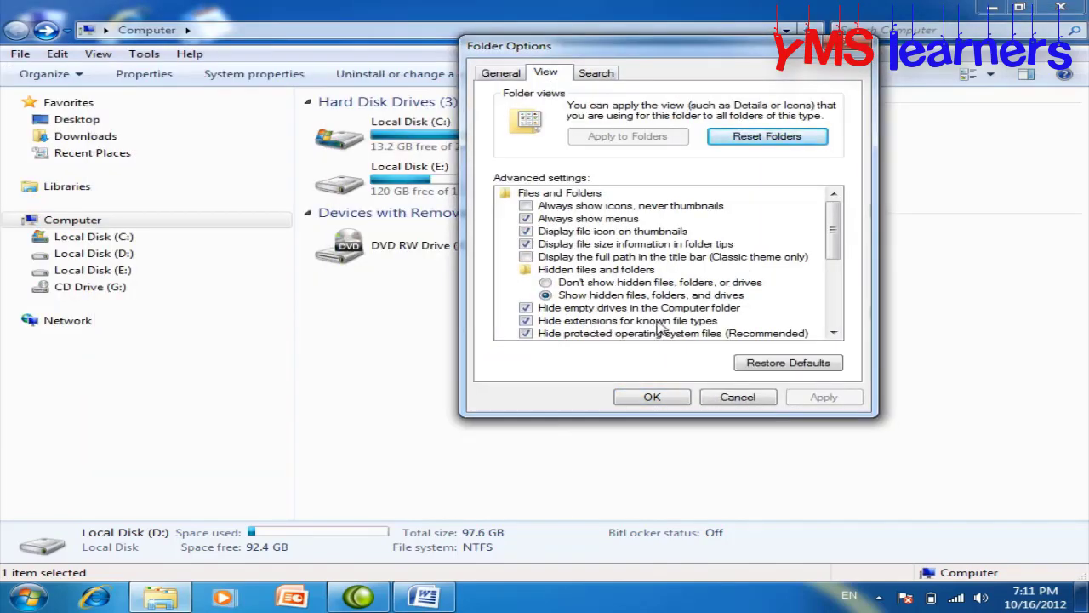
click(772, 397)
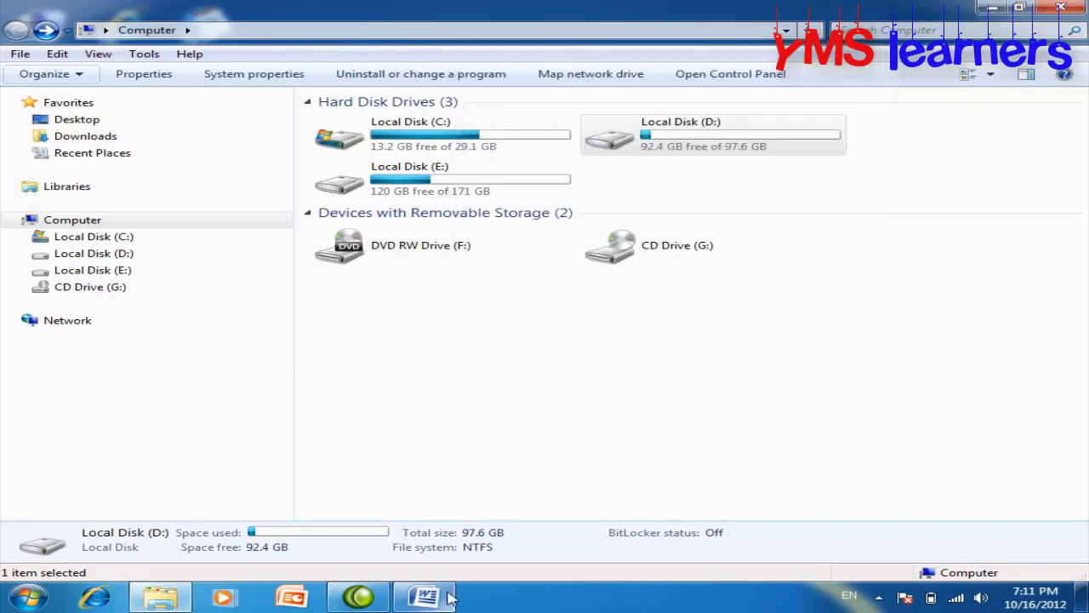
Switch to a blank Word document, enlarge the font size to 49, and clear the stray characters
click(27, 598)
click(119, 170)
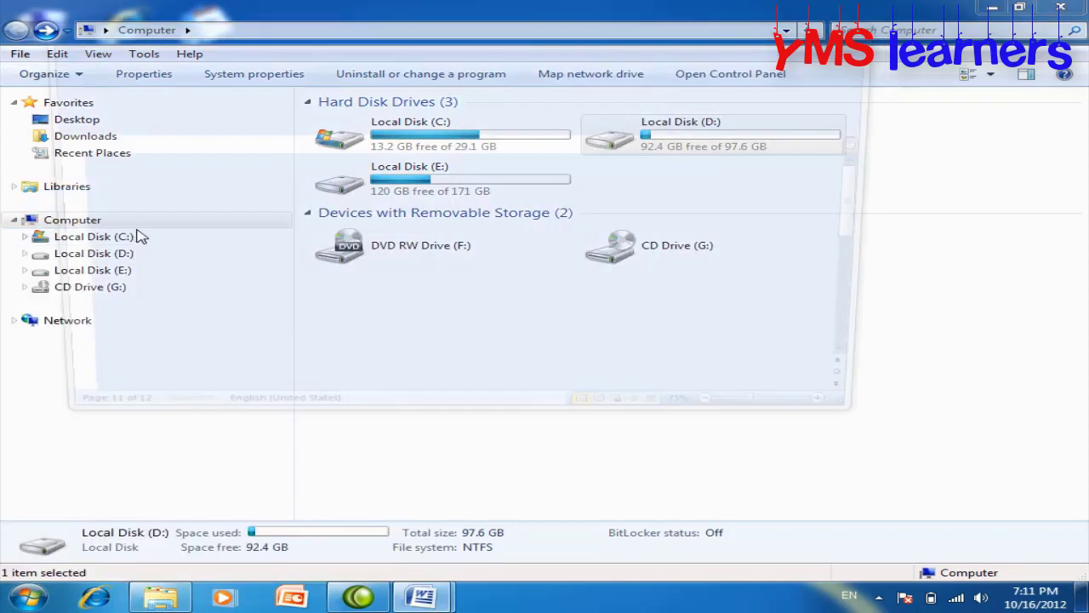
click(822, 26)
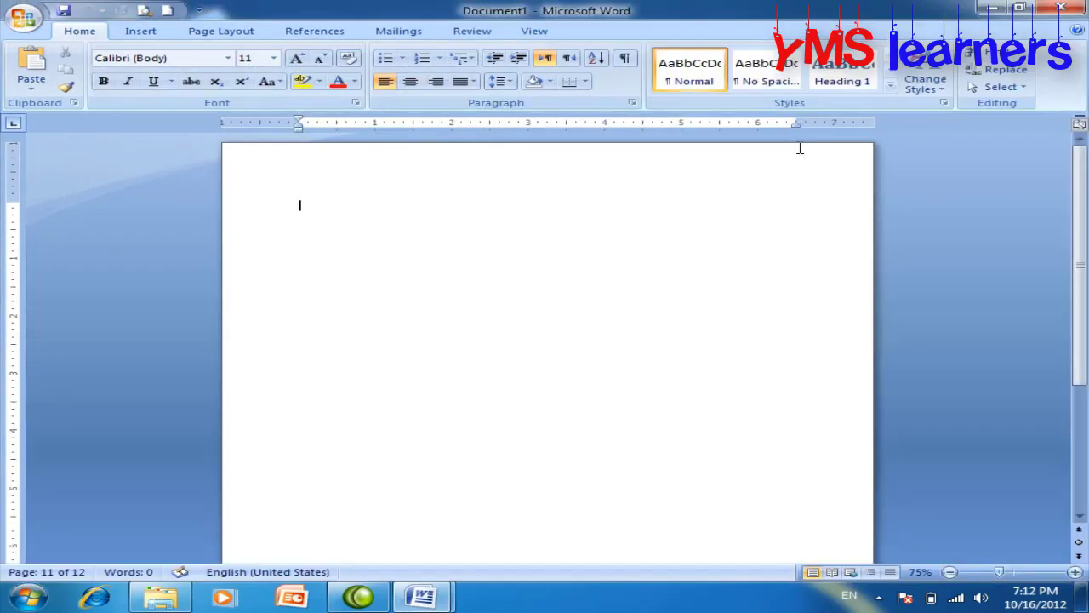
text(□□□□□□□□□□□□□□)
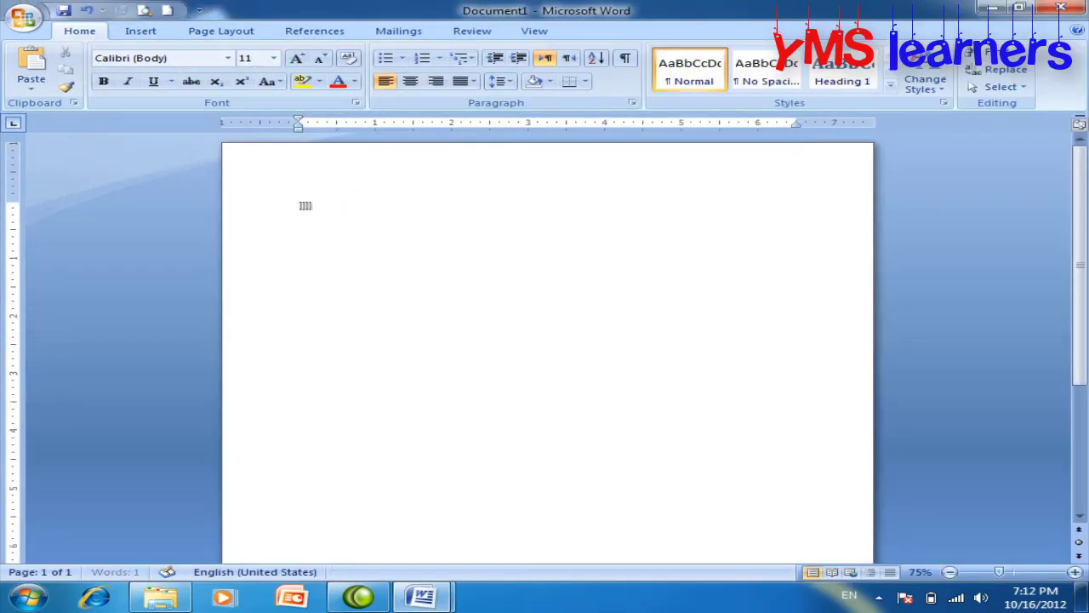
key(ctrl+z)
text(□)
key(BackSpace)
Enter the heading "Extension:" and begin the indented explanation below it with "We can know"
text(extension:)
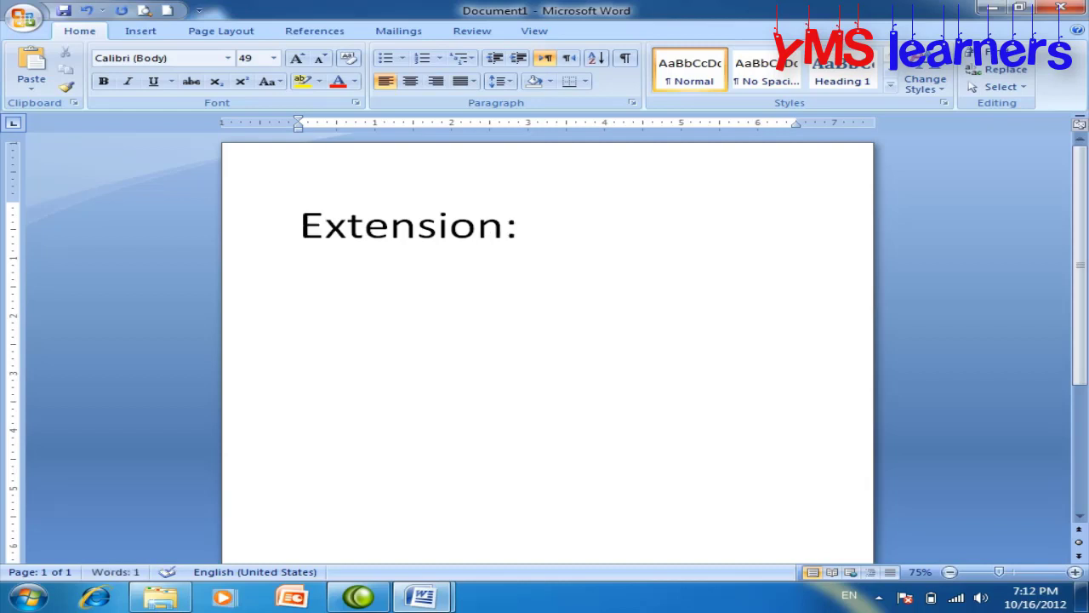
key(Tab)
text(we can k)
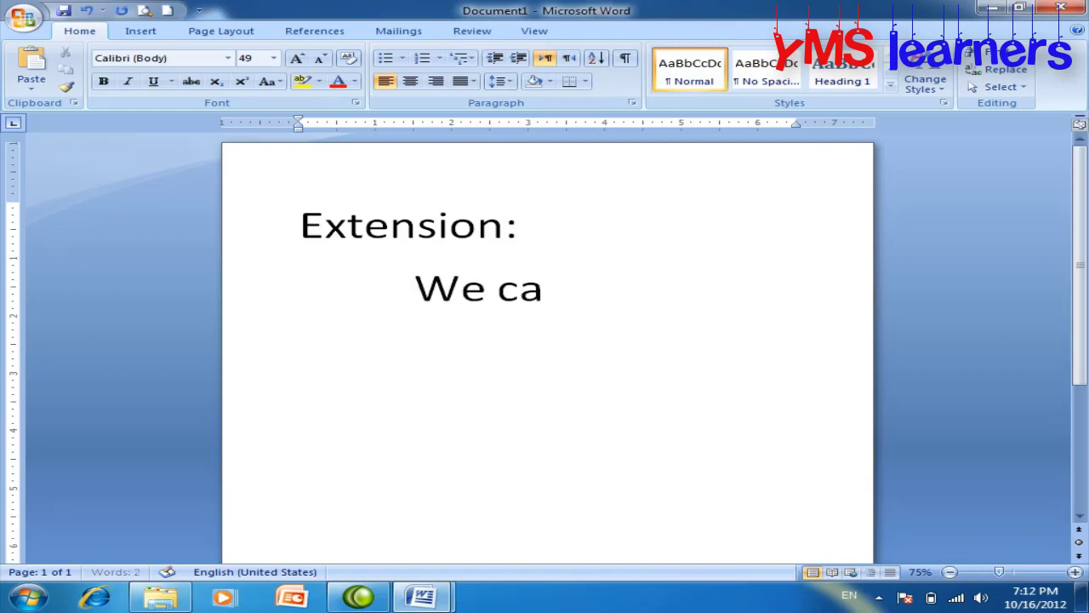
text(now thr)
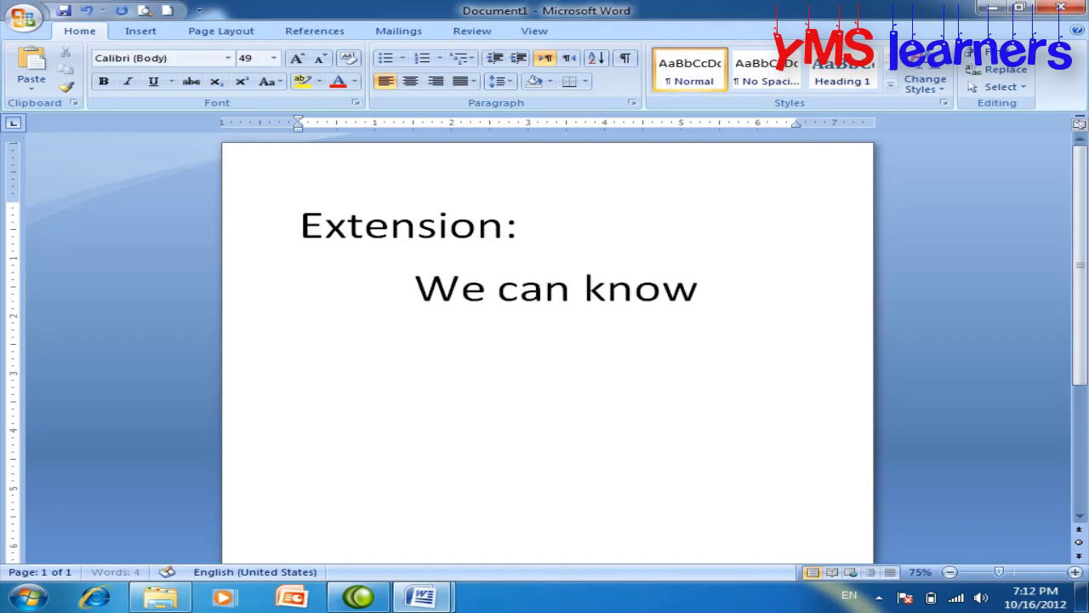
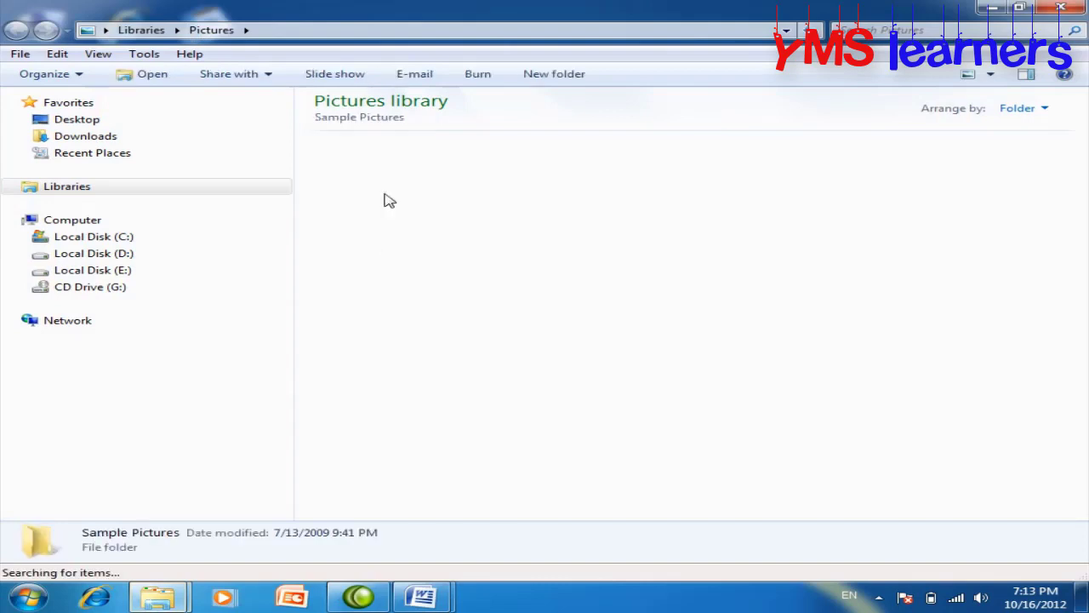
Check the file type of the Tulips picture in Sample Pictures, and open the properties of the Penguins picture
click(482, 245)
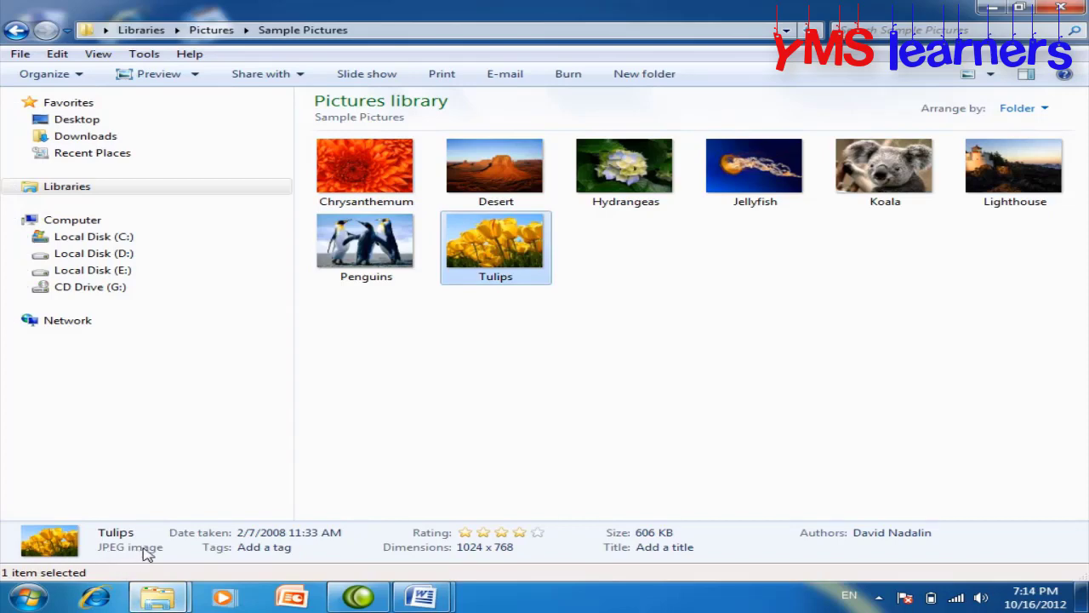
click(379, 251)
right_click(379, 251)
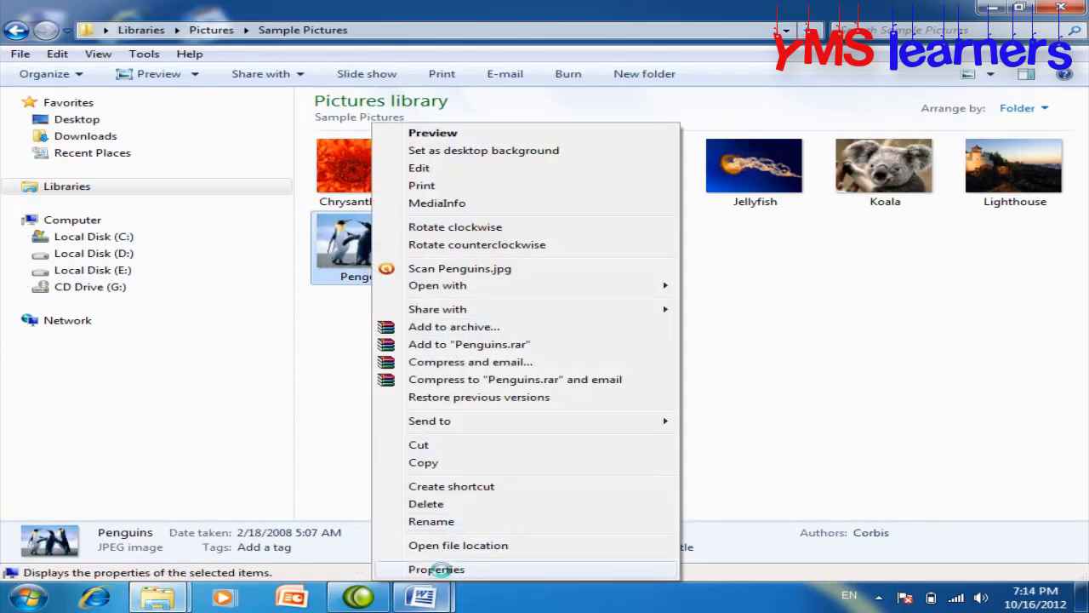
Examine the file type and extension in the Penguins picture's properties, and close them without changes
click(435, 569)
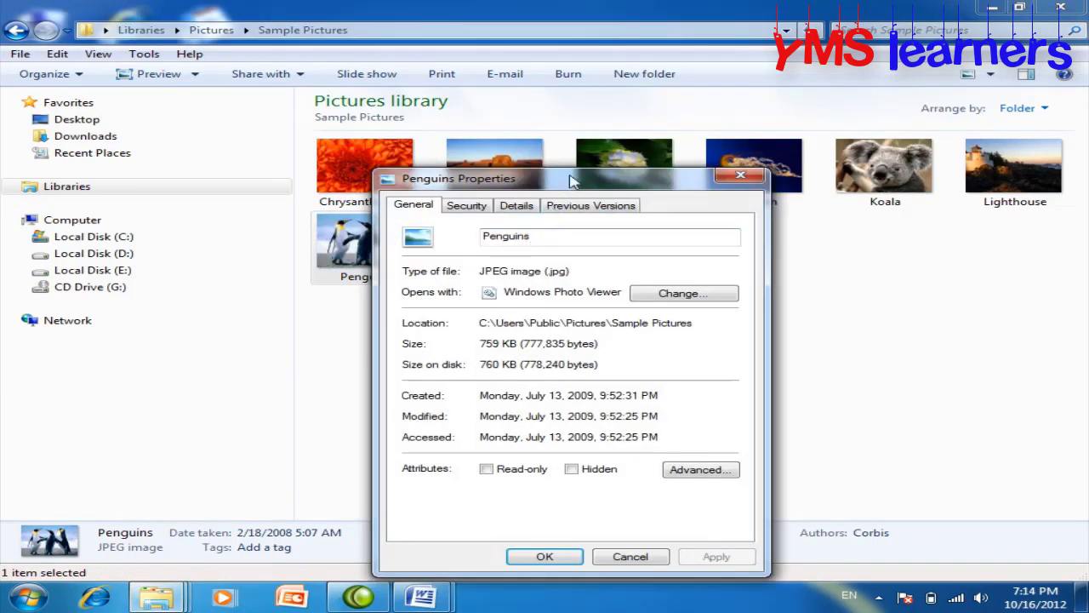
drag(572, 181, 560, 131)
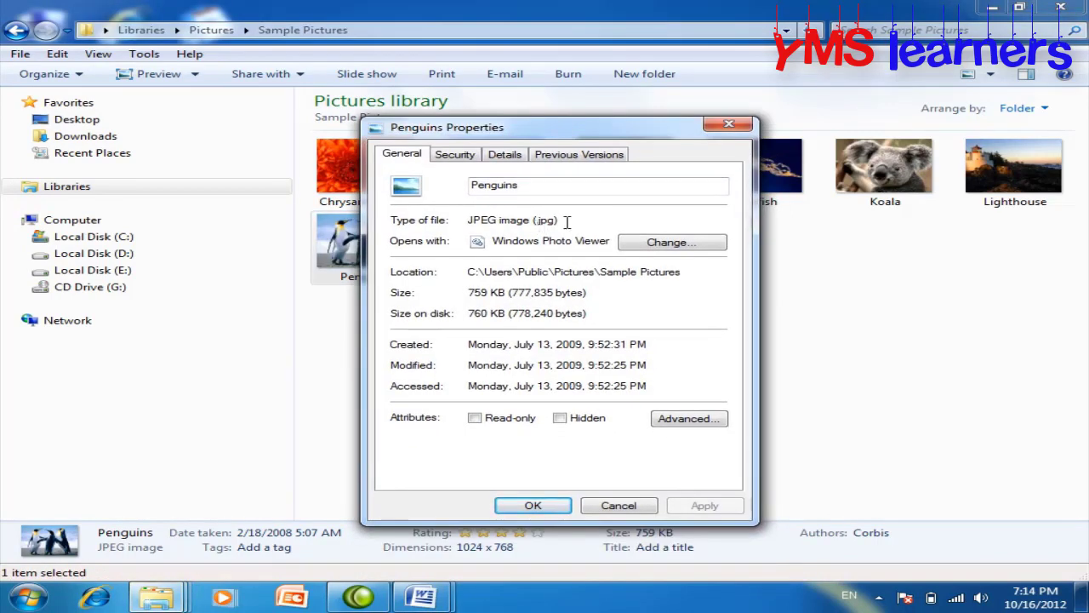
drag(570, 221, 544, 222)
click(589, 224)
click(644, 505)
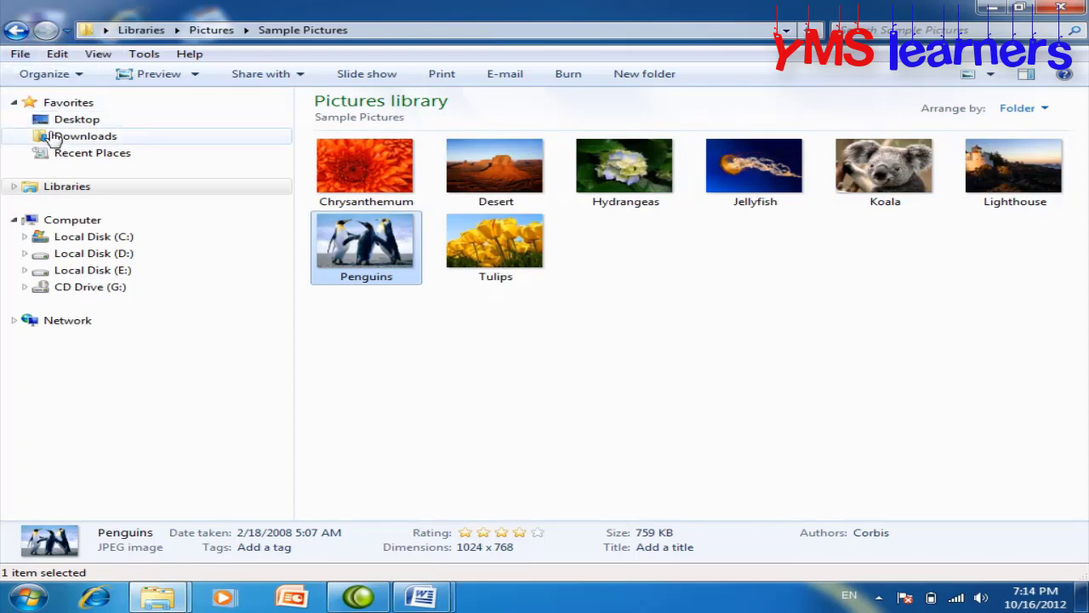
Browse the Documents and Music libraries, open the Sample Music folder, and select the Kalimba track to view its details
click(17, 33)
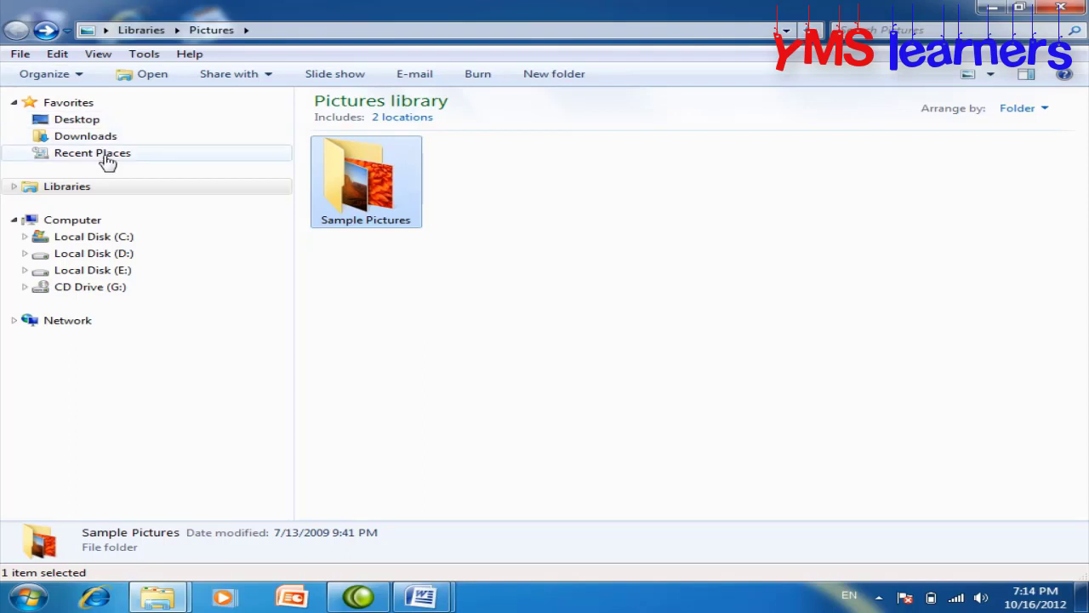
click(15, 186)
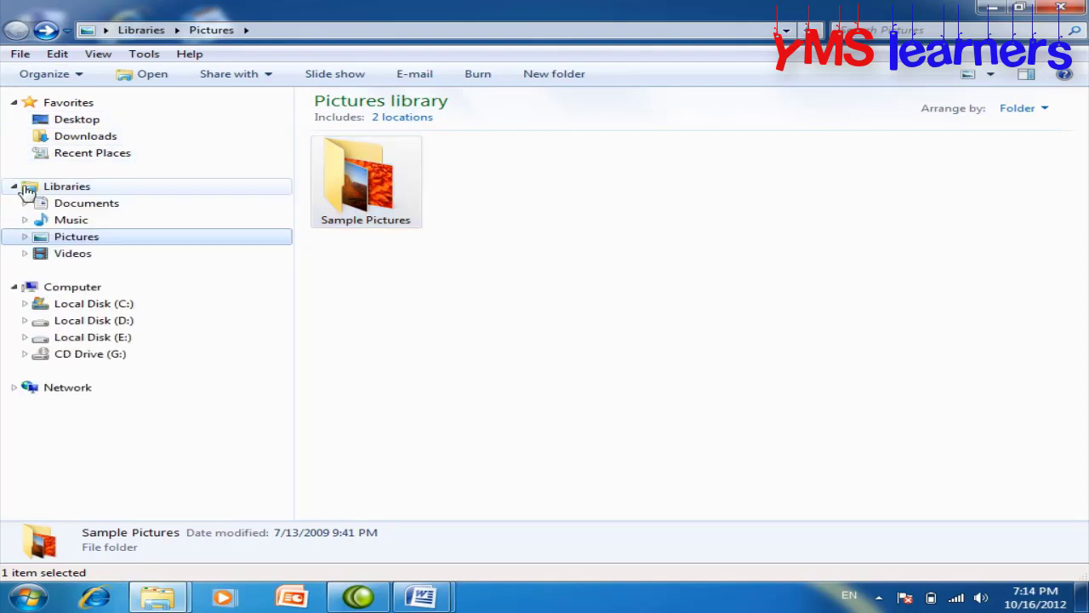
click(89, 206)
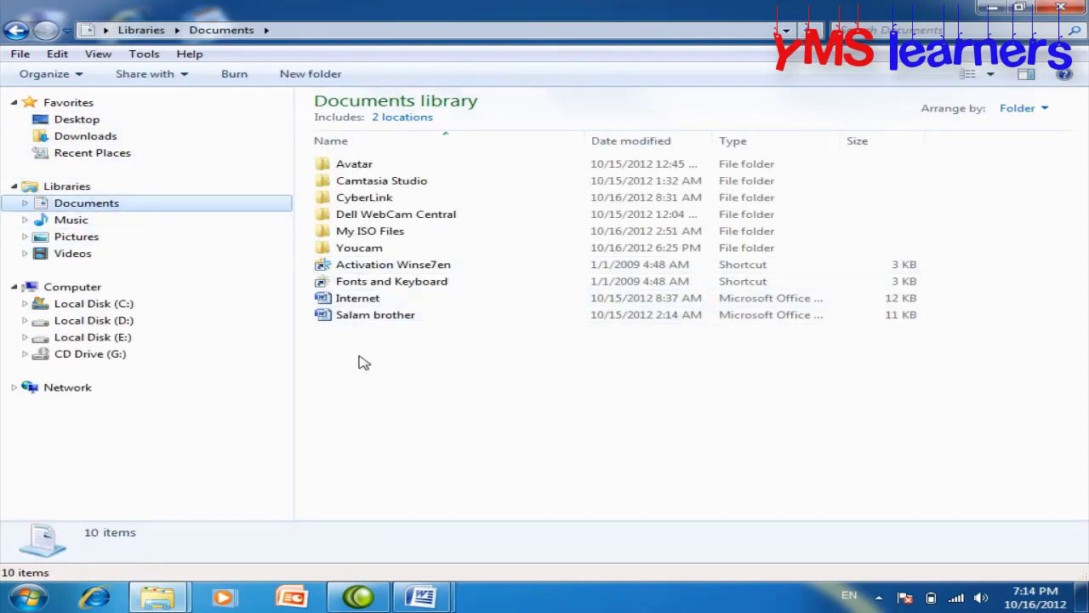
click(70, 222)
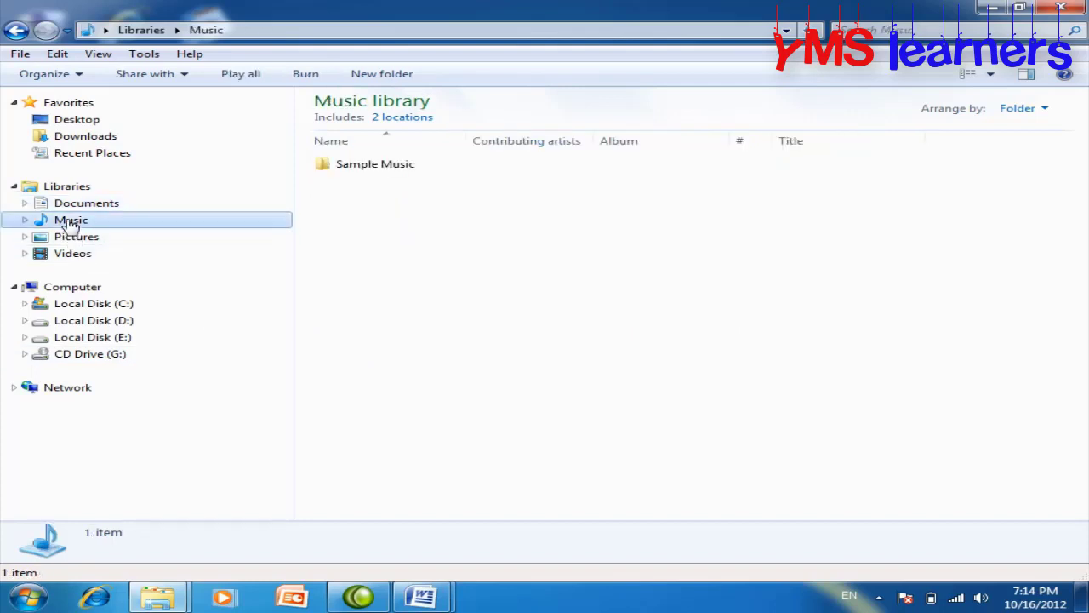
double_click(394, 164)
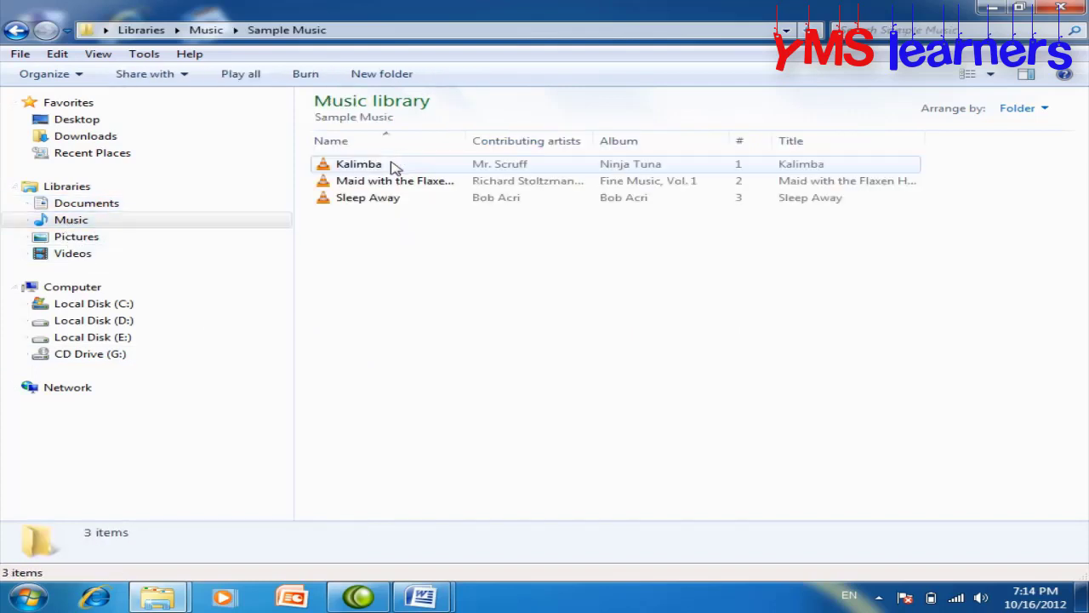
click(360, 170)
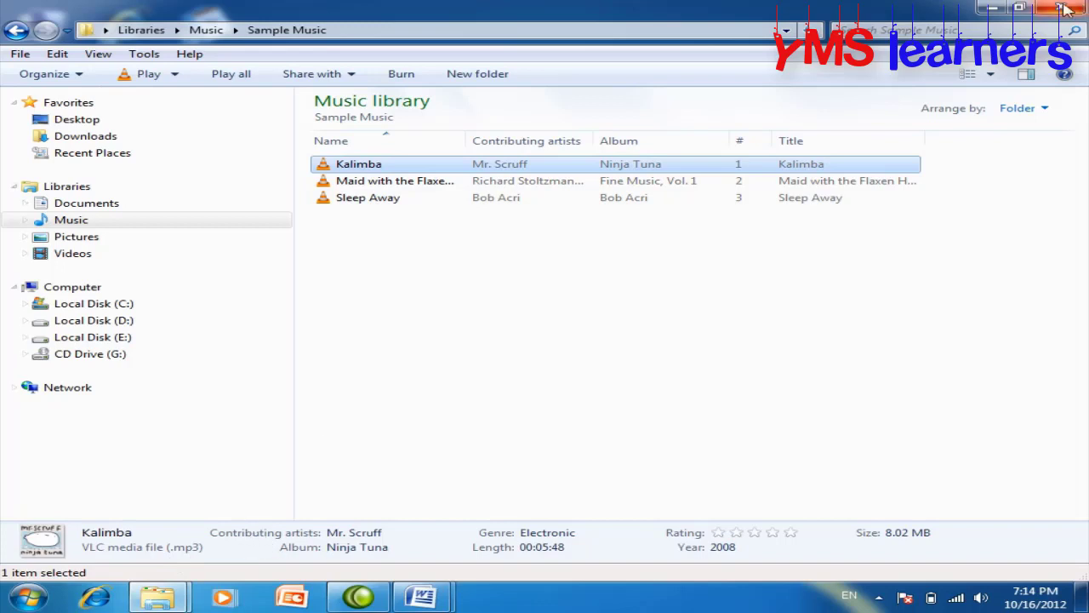
Open the 1st Lecture folder inside Windows Seven Tutors on Local Disk (E:)
click(107, 328)
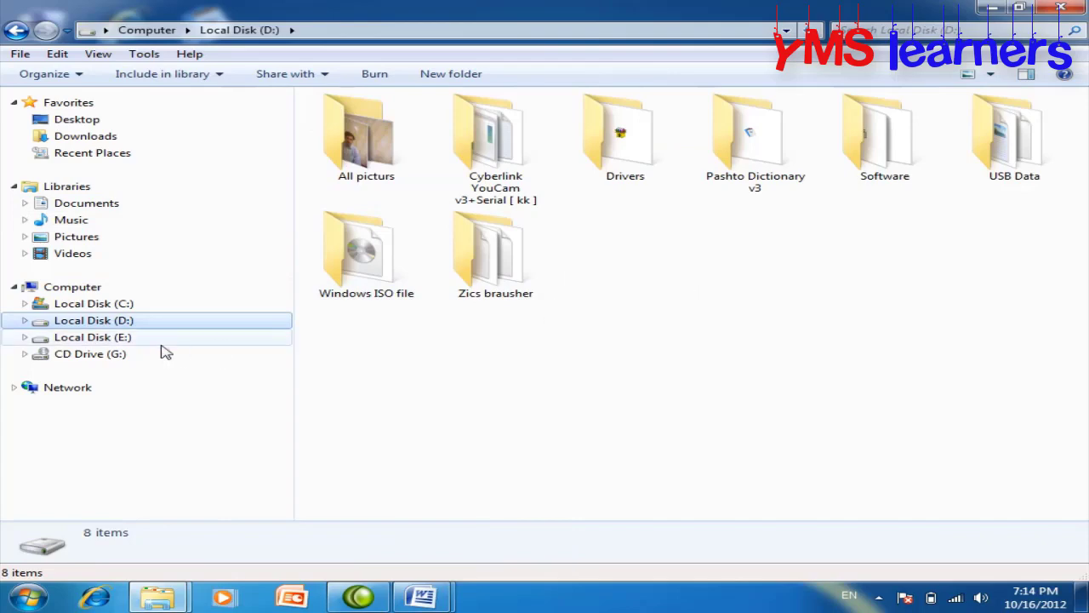
click(109, 338)
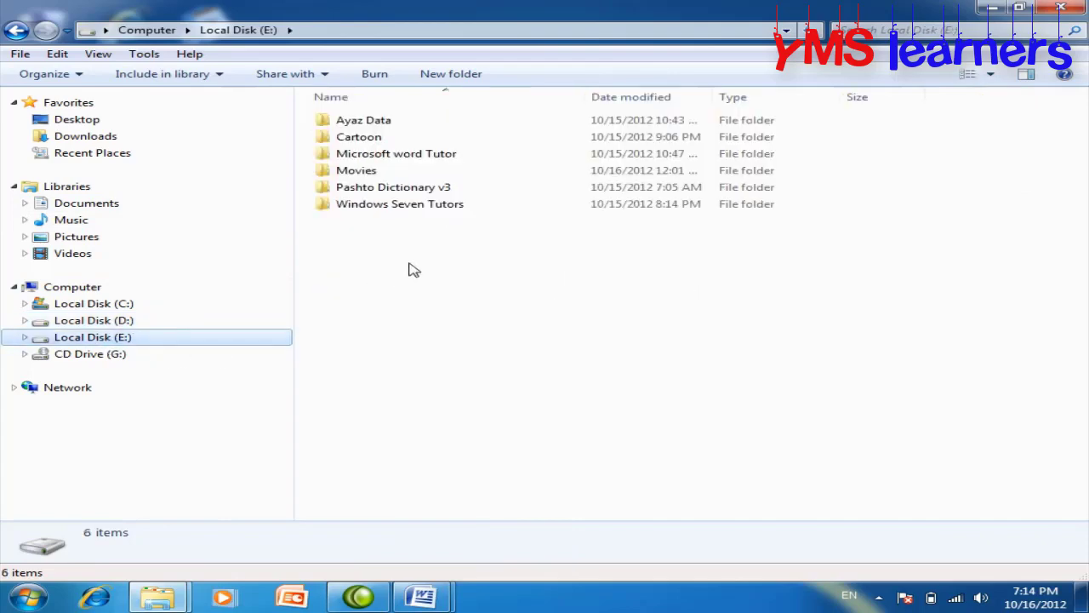
double_click(393, 206)
double_click(366, 116)
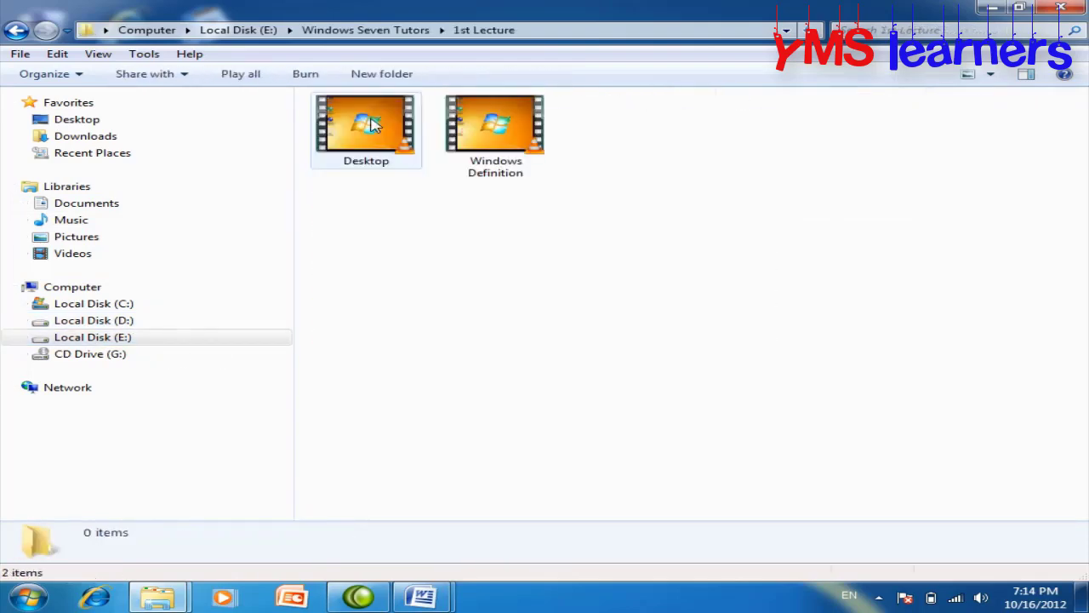
Examine the file type and extension in the Desktop video's properties, and close them
click(372, 124)
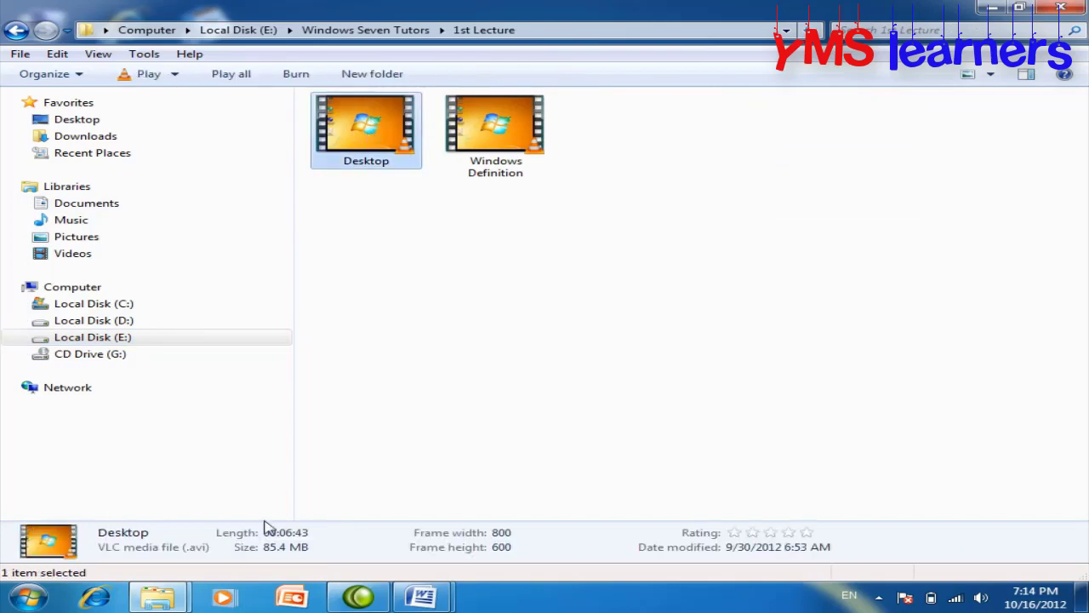
right_click(351, 137)
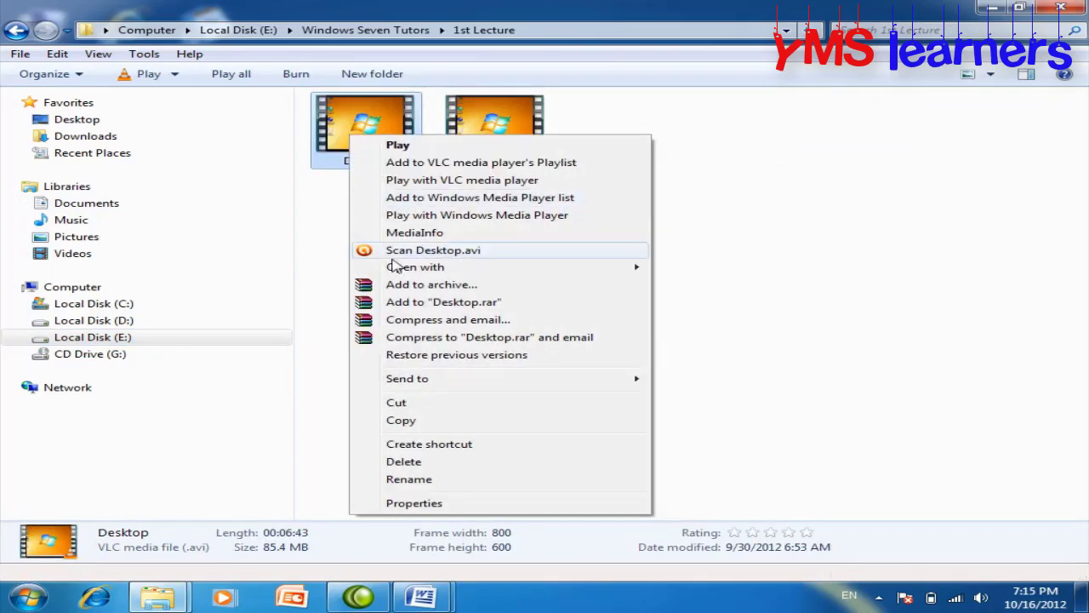
click(414, 503)
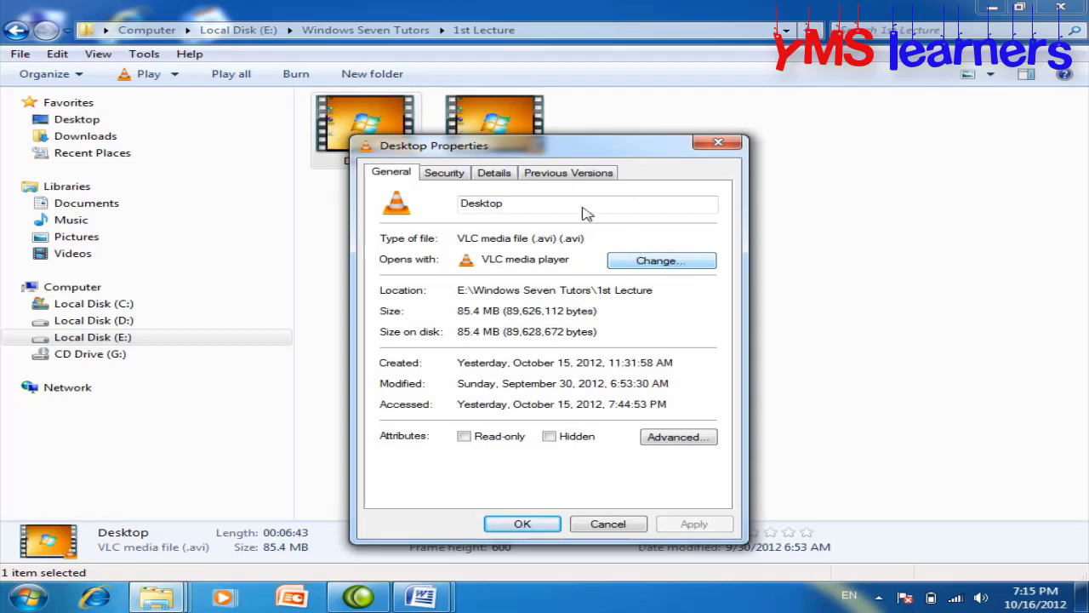
click(717, 143)
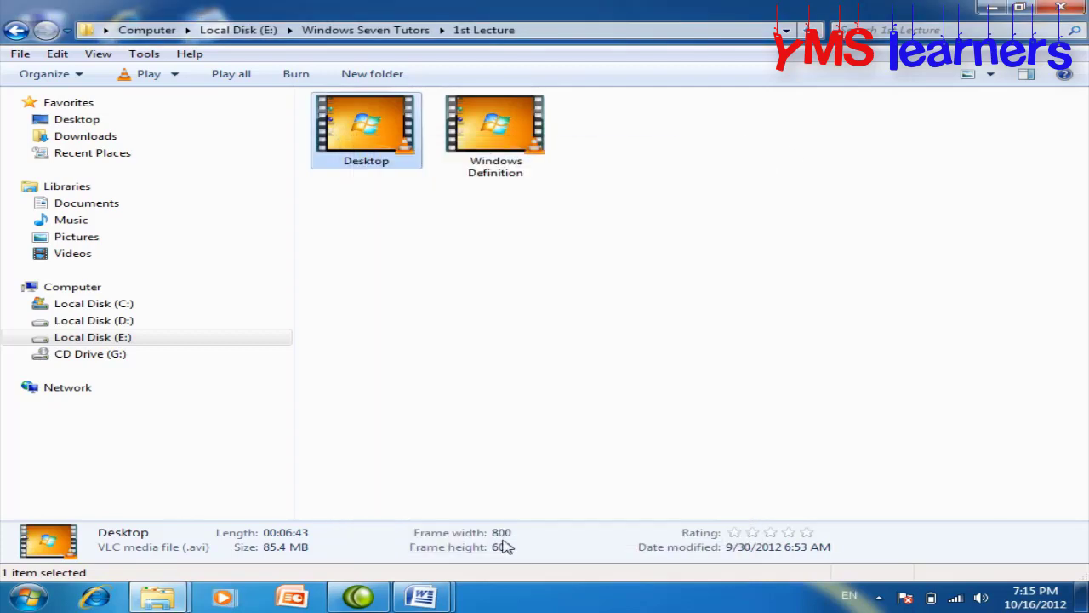
Switch to Document1 in Microsoft Word, review its sample file names and extensions, highlighting ali.docx, and close the document
click(421, 596)
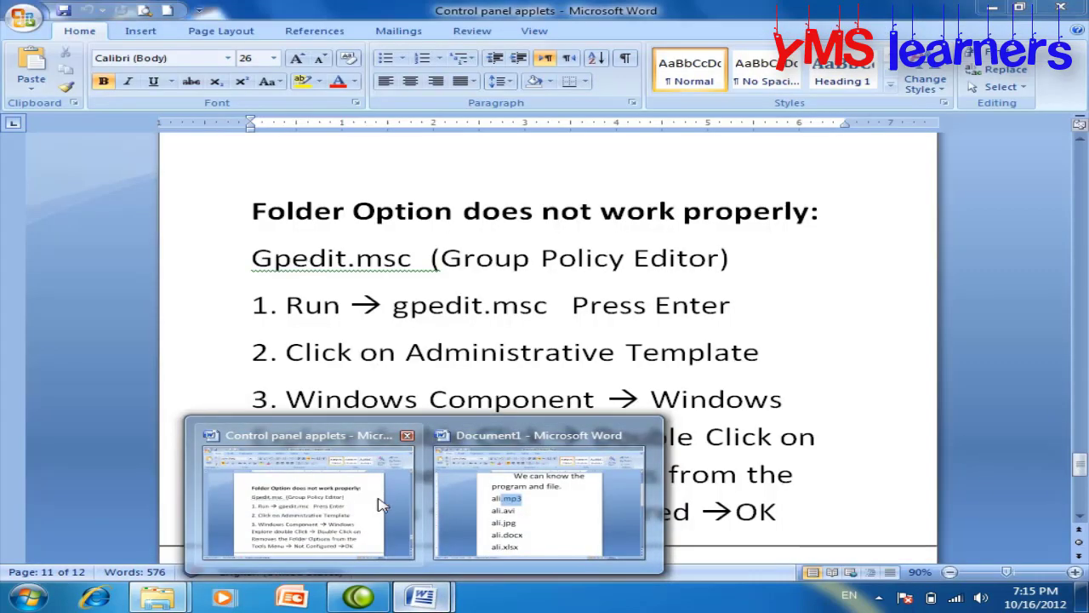
click(489, 506)
scroll(445, 393, down, 1)
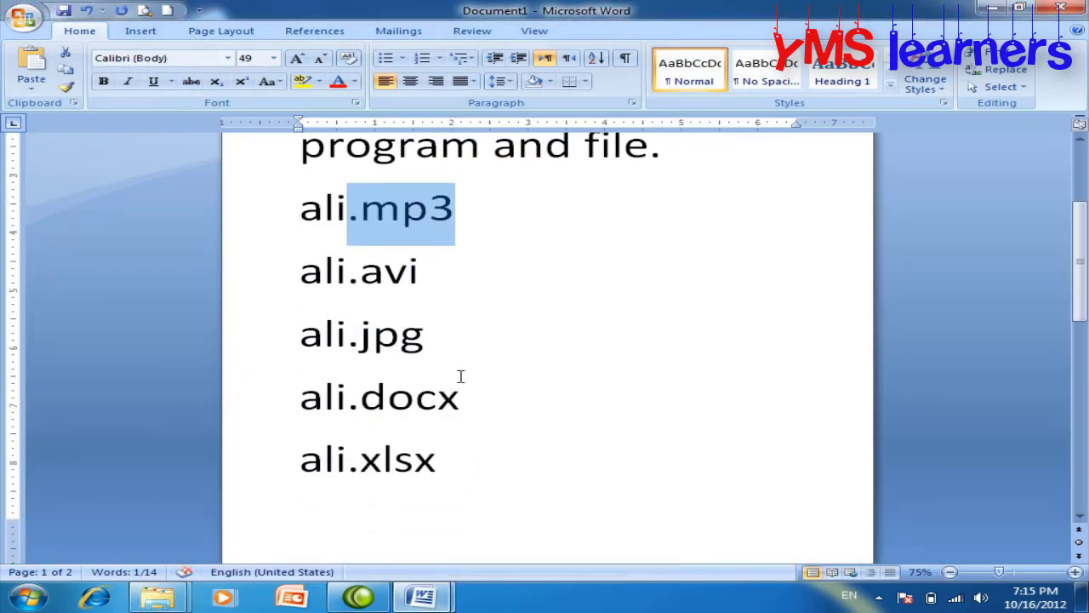
drag(486, 409, 326, 409)
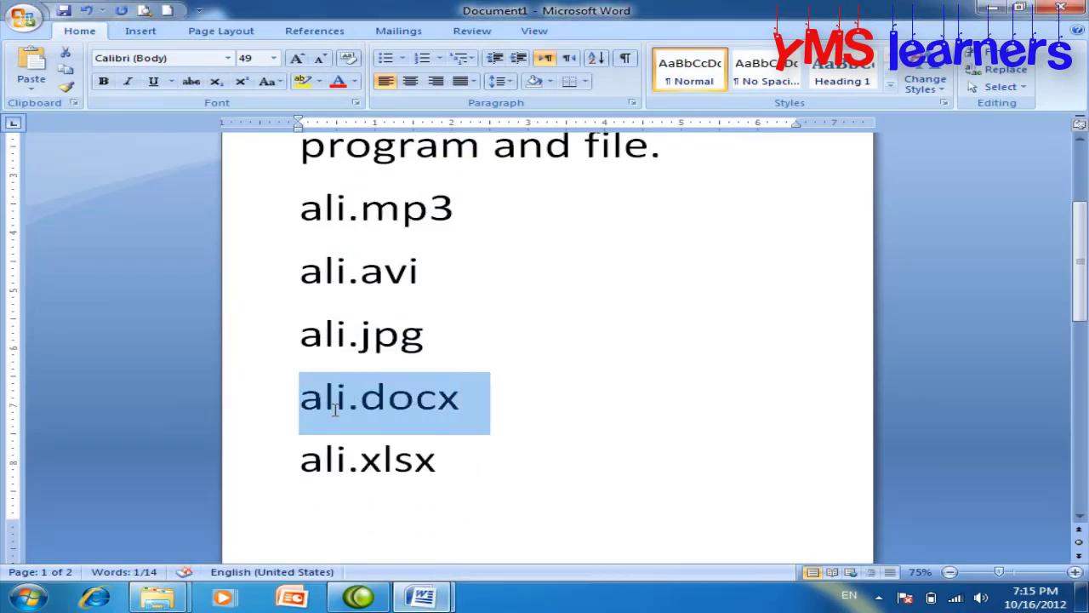
click(486, 333)
scroll(447, 303, up, 2)
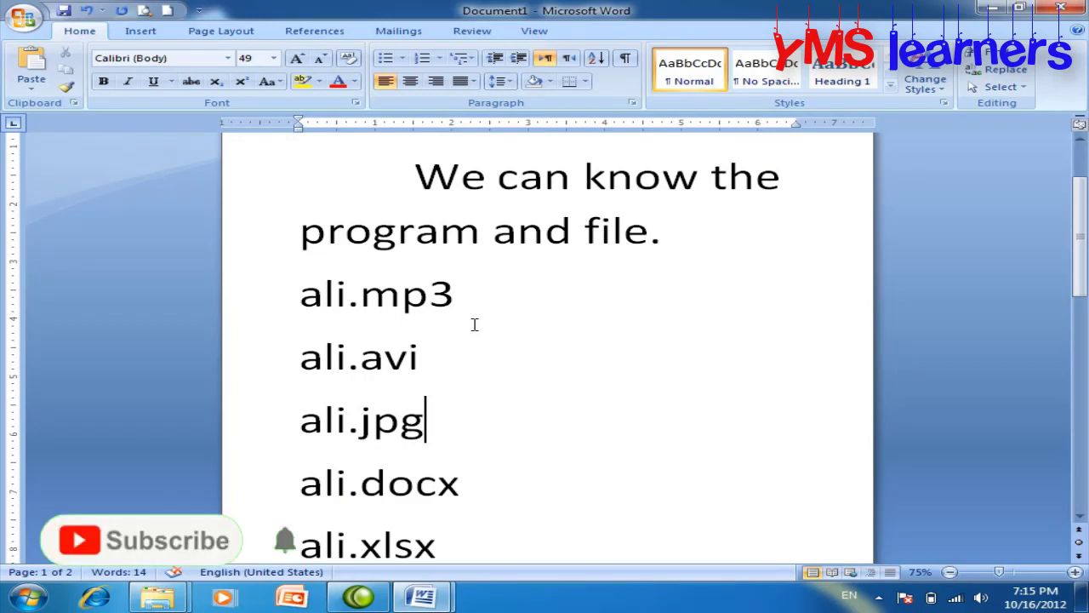
scroll(477, 340, up, 1)
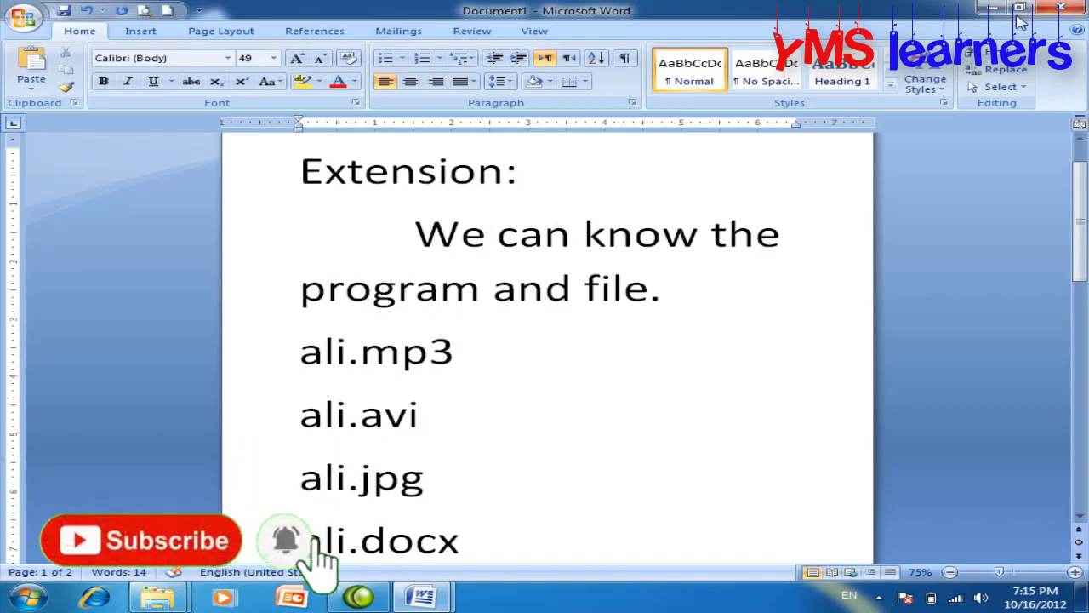
click(1060, 7)
click(547, 339)
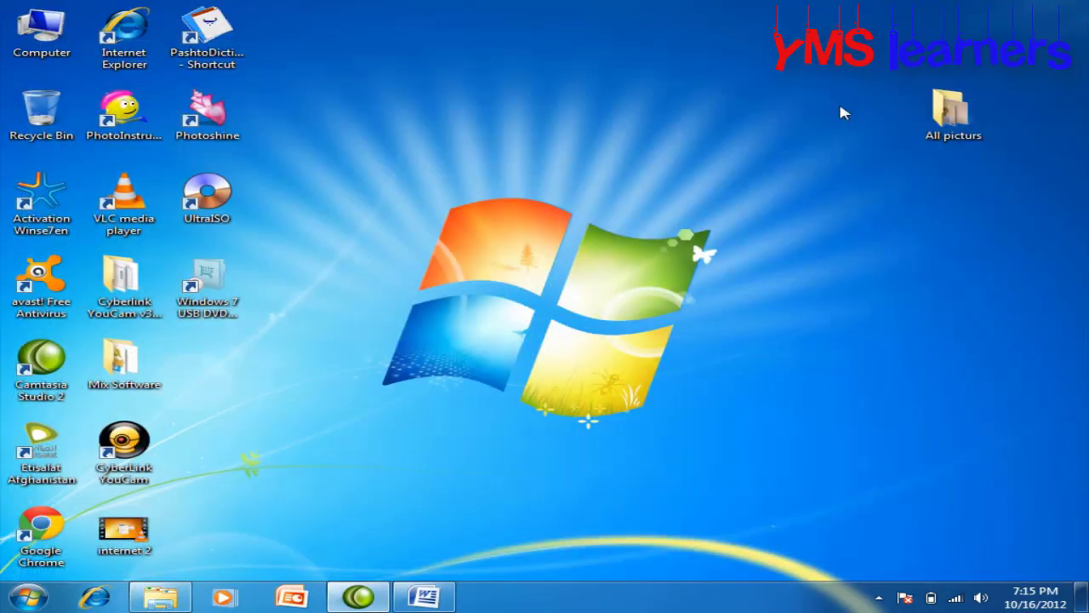
Examine the option for hiding known file type extensions in the Folder Options view settings, and cancel without changes
click(28, 598)
click(330, 425)
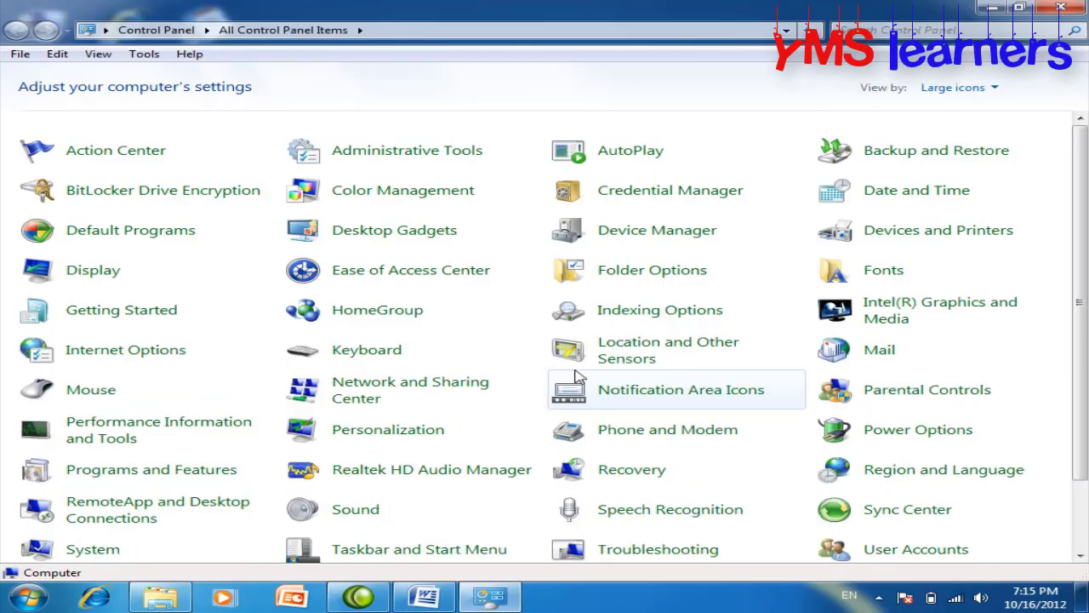
click(636, 270)
drag(413, 145, 640, 104)
click(338, 136)
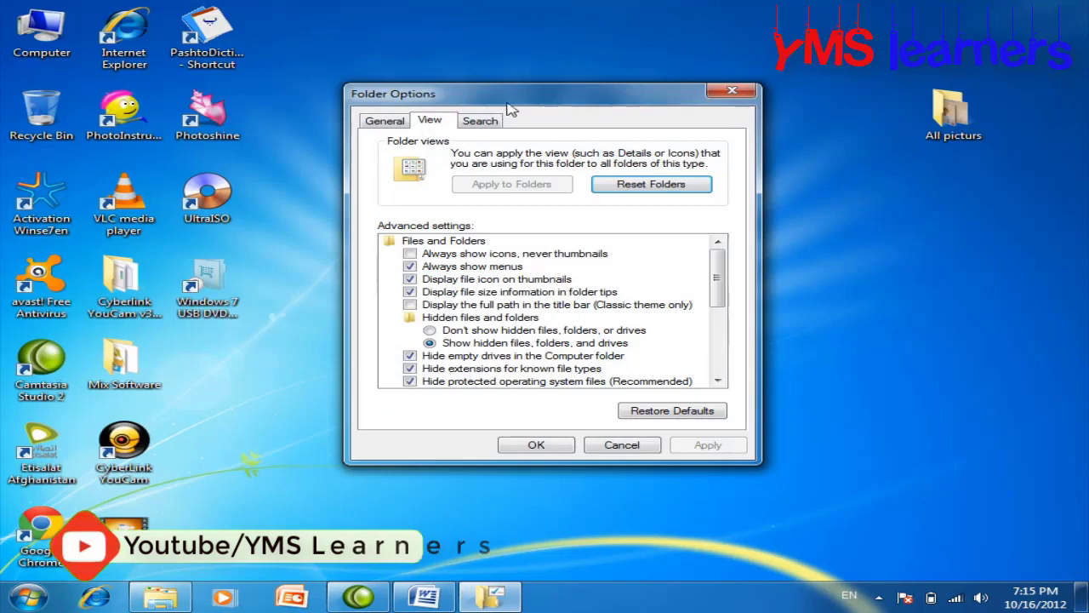
drag(506, 107, 622, 65)
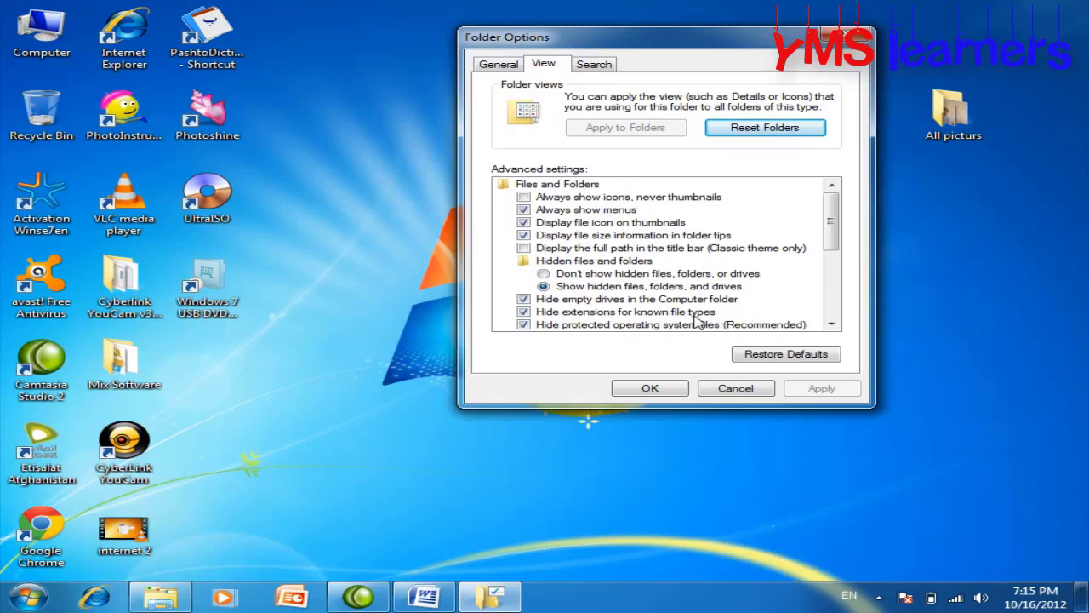
click(735, 388)
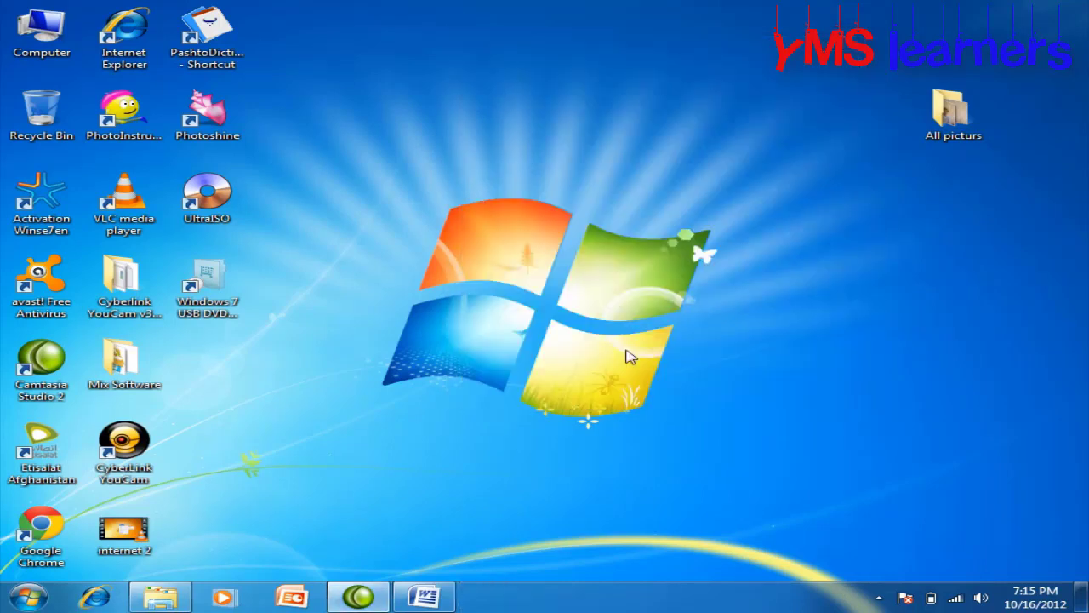
Copy the first portrait photo from the All picturs folder to the desktop and preview the pasted copy
double_click(973, 115)
click(366, 136)
right_click(364, 133)
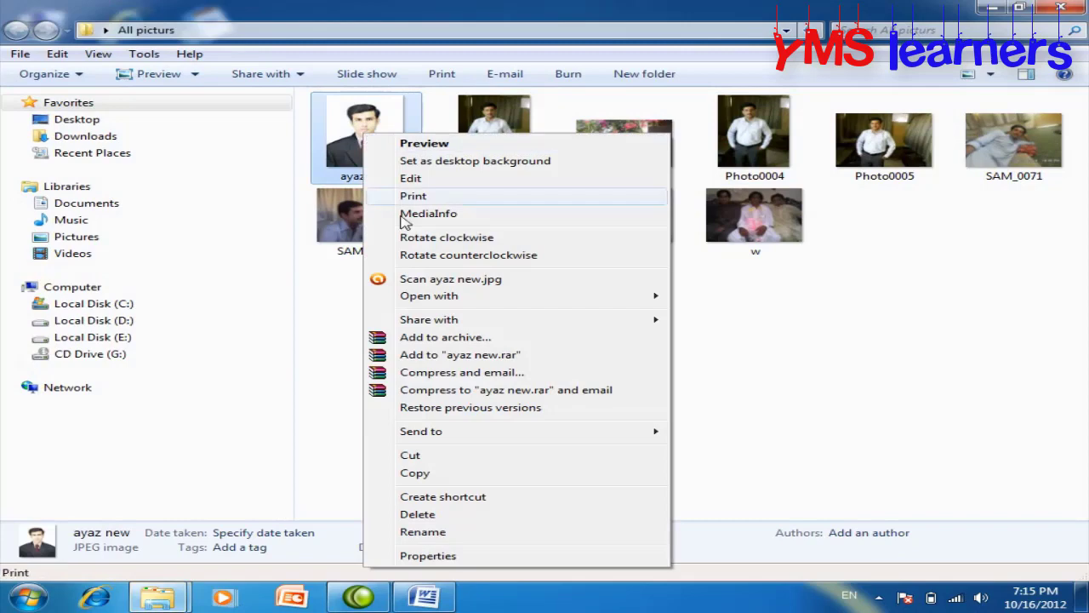
click(421, 474)
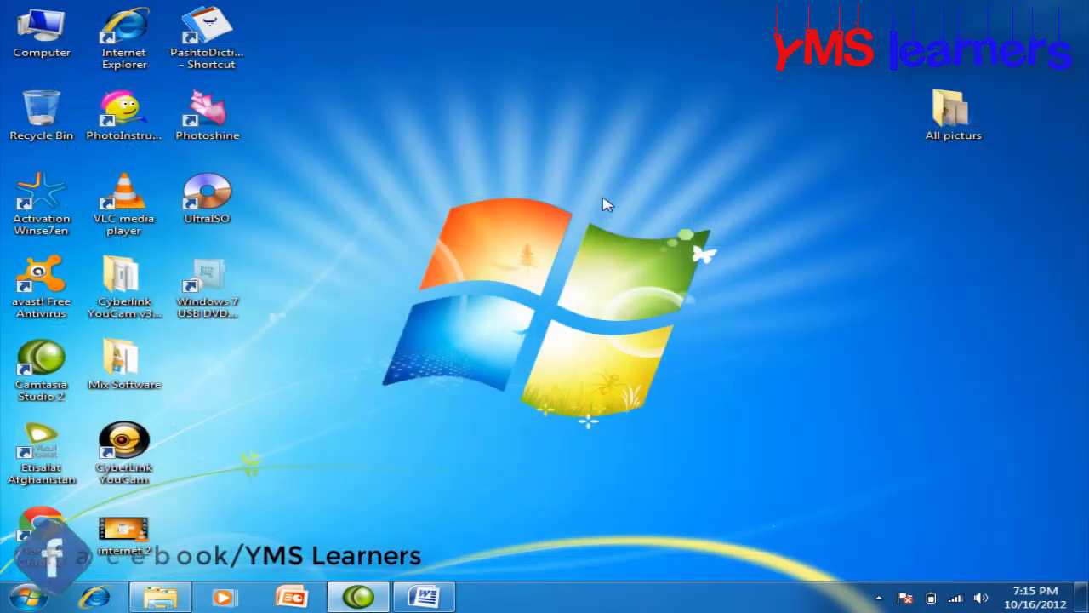
right_click(539, 126)
click(611, 194)
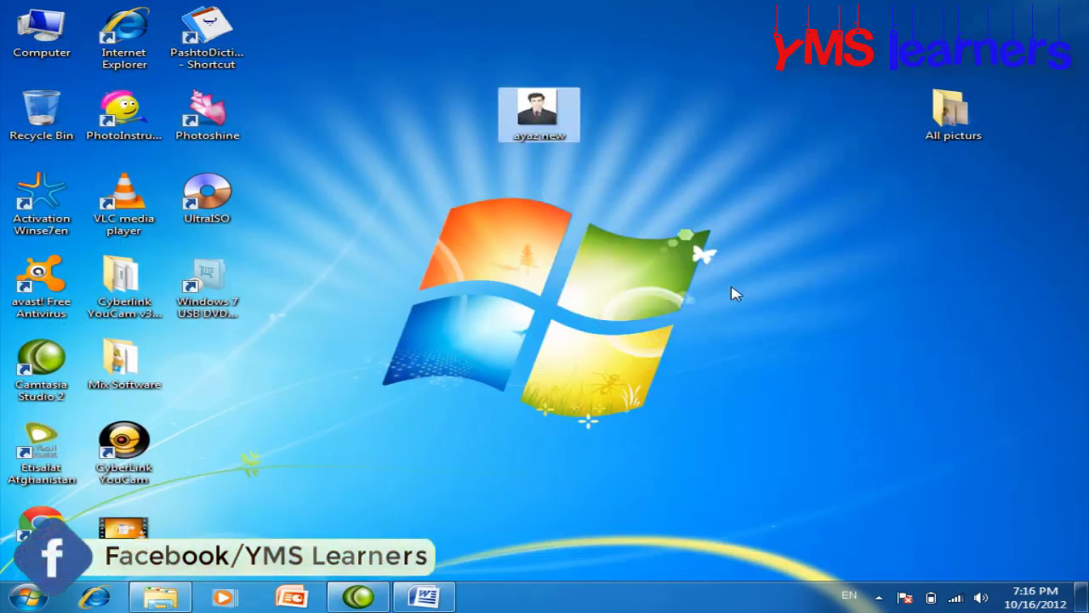
double_click(539, 111)
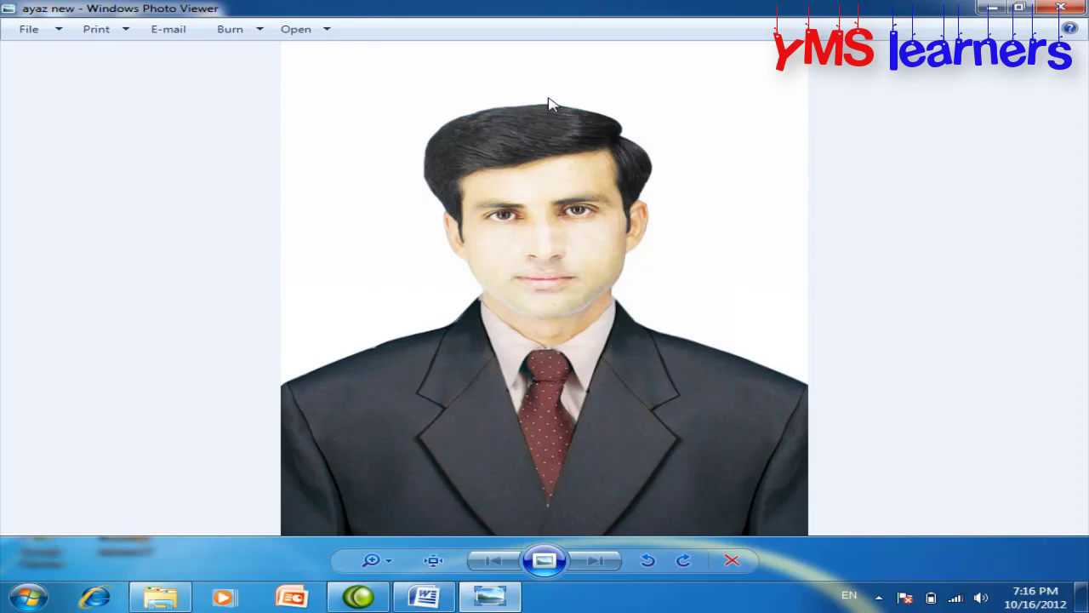
click(1063, 9)
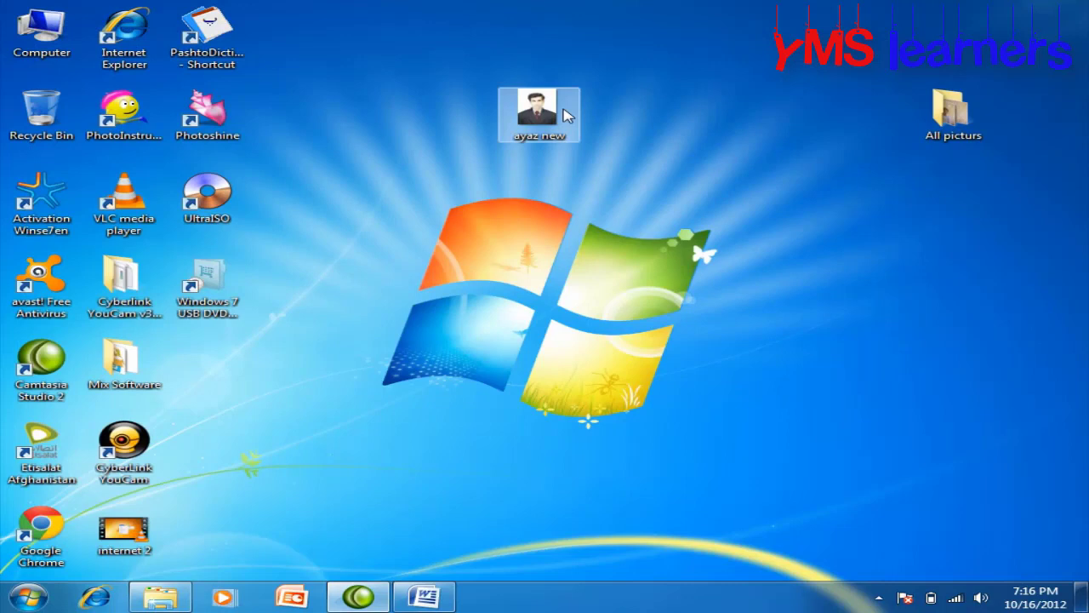
Rename the copied portrait photo on the desktop as ali.docx
right_click(545, 116)
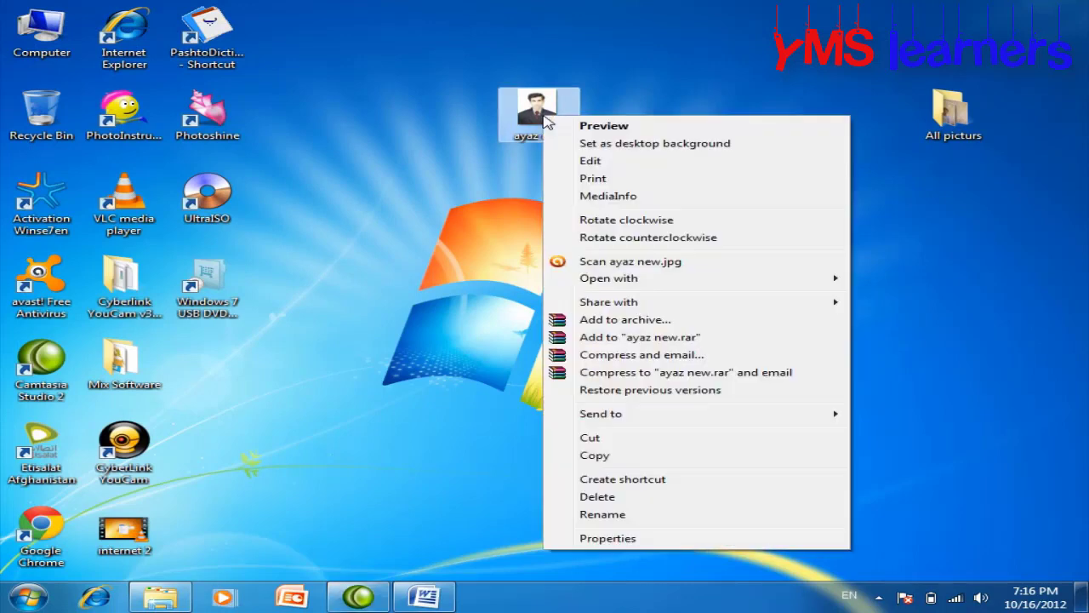
click(622, 513)
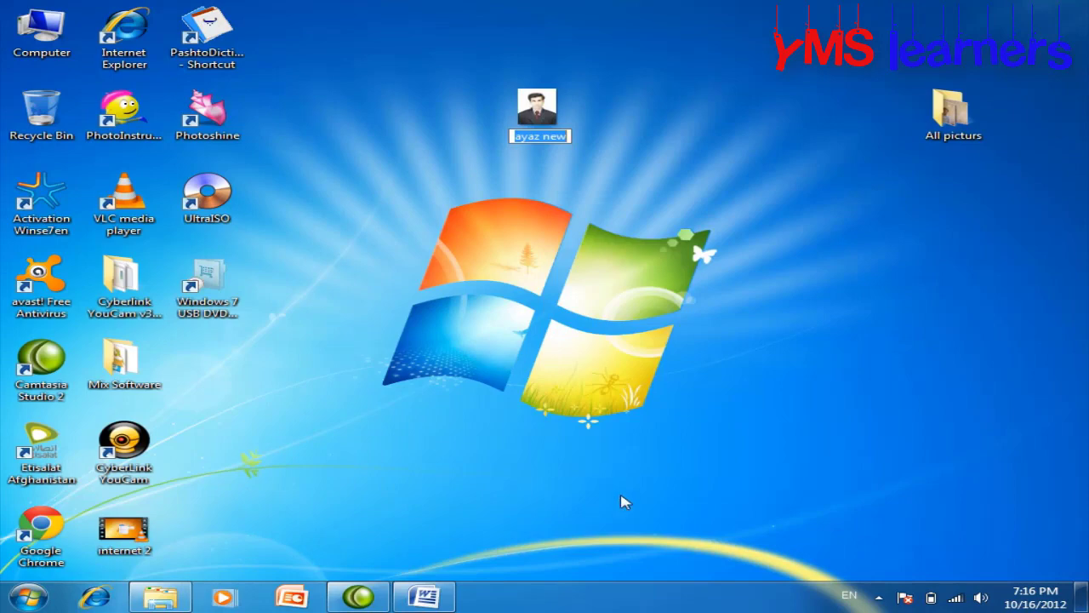
scroll(622, 520, up, 5)
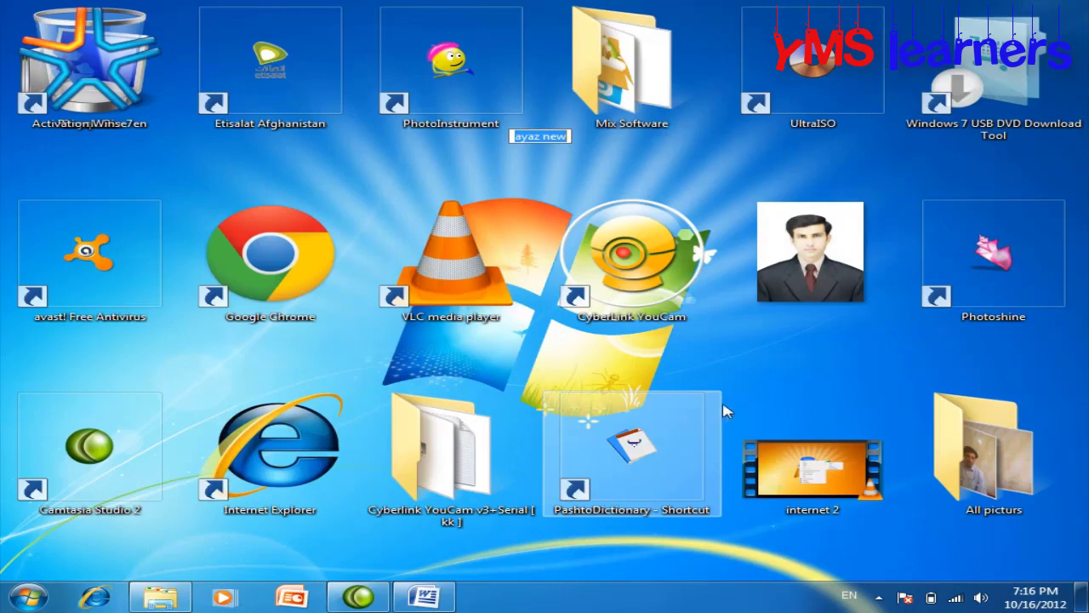
right_click(797, 279)
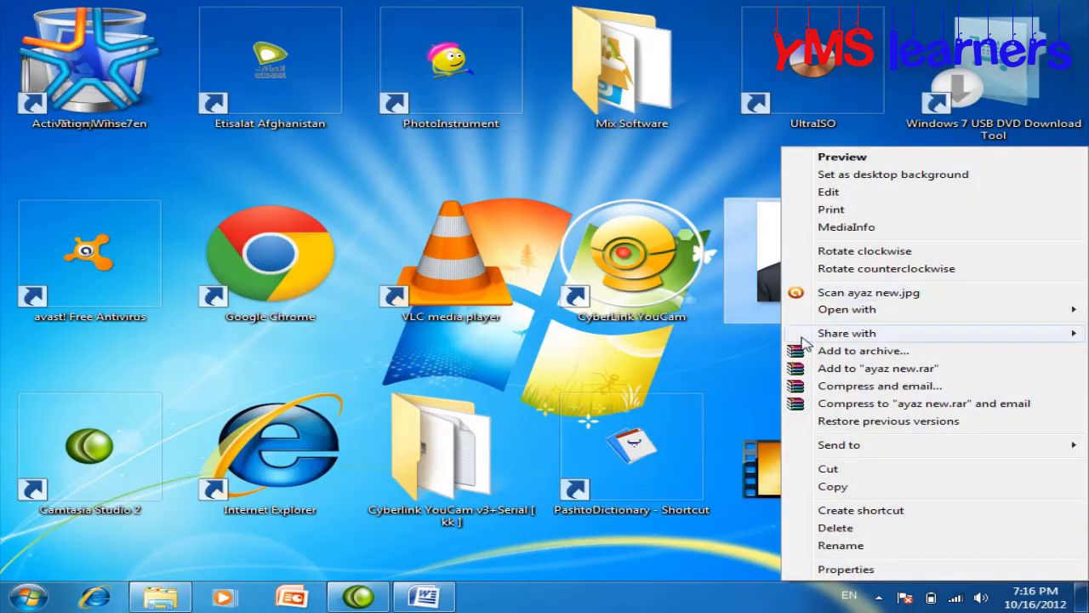
click(855, 545)
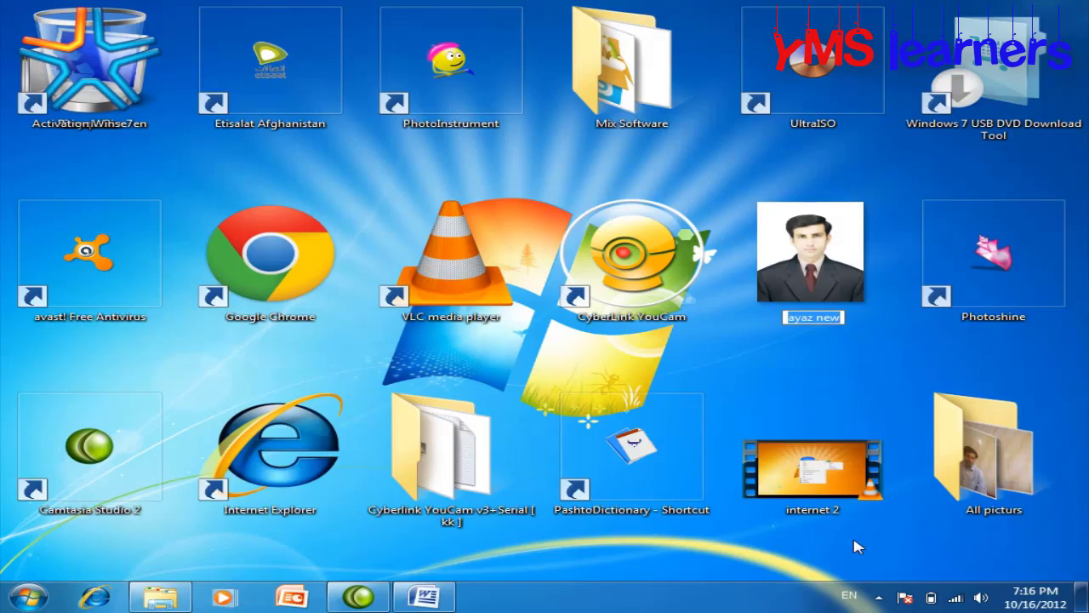
text(ali)
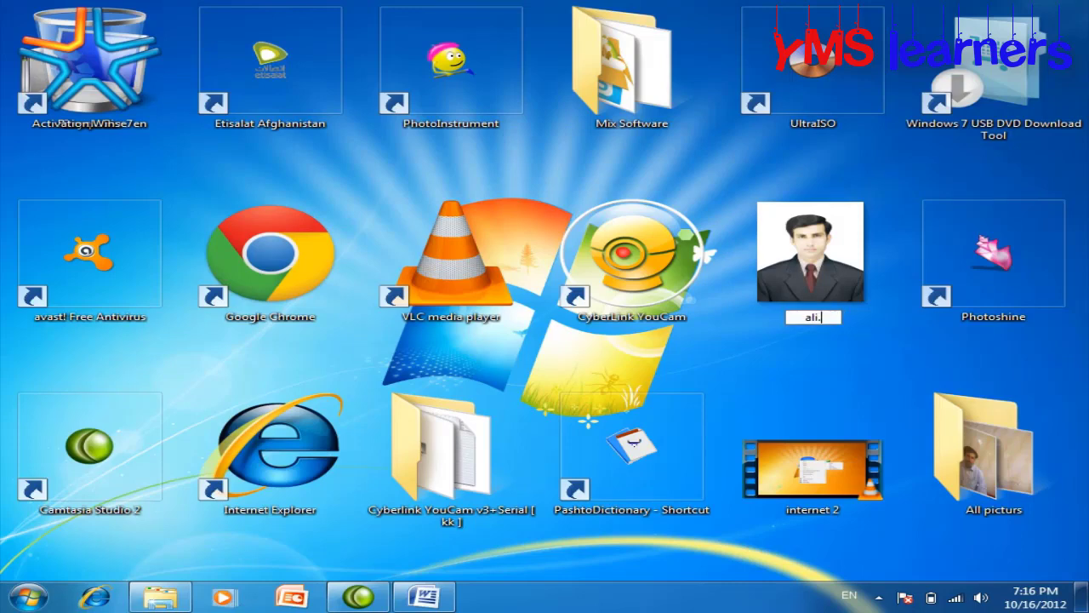
text(.docx)
key(Return)
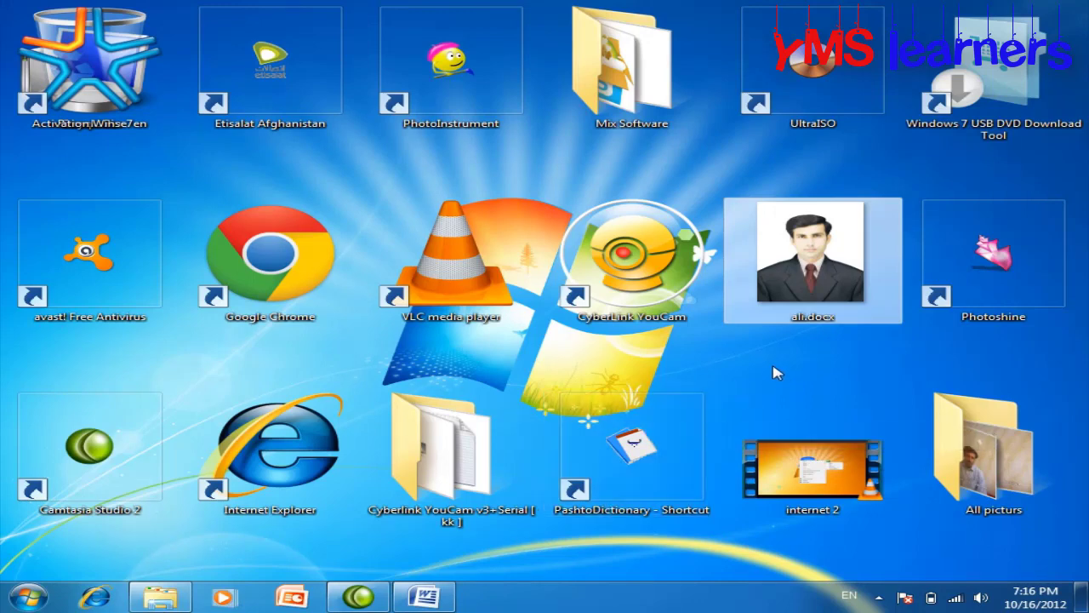
Shrink the desktop icons, refresh the desktop and move ali.docx to the empty area above the Windows logo
scroll(776, 373, down, 3)
scroll(776, 373, down, 3)
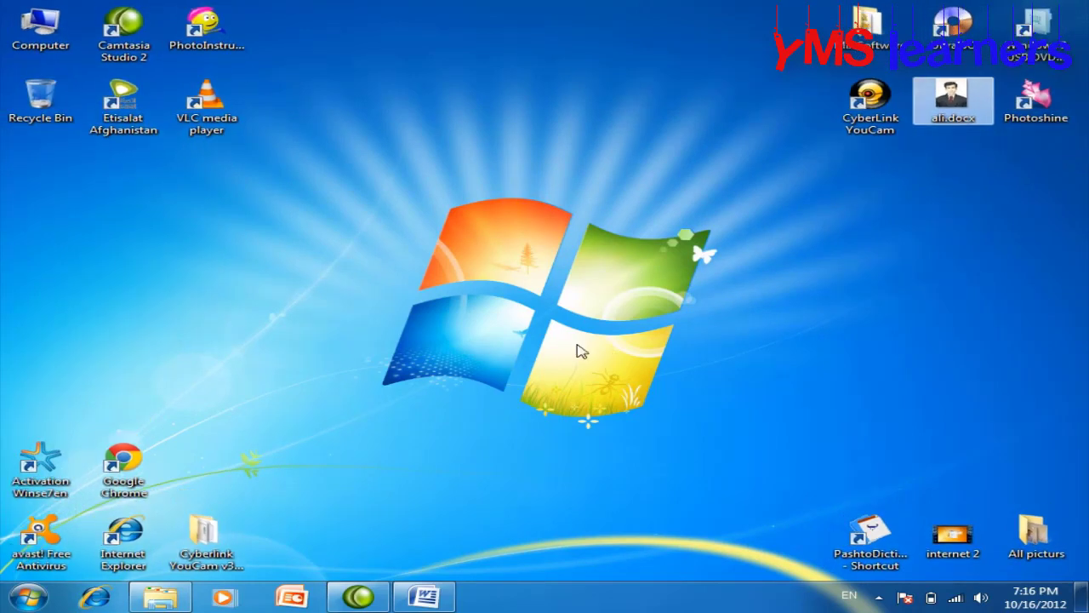
right_click(615, 277)
click(651, 320)
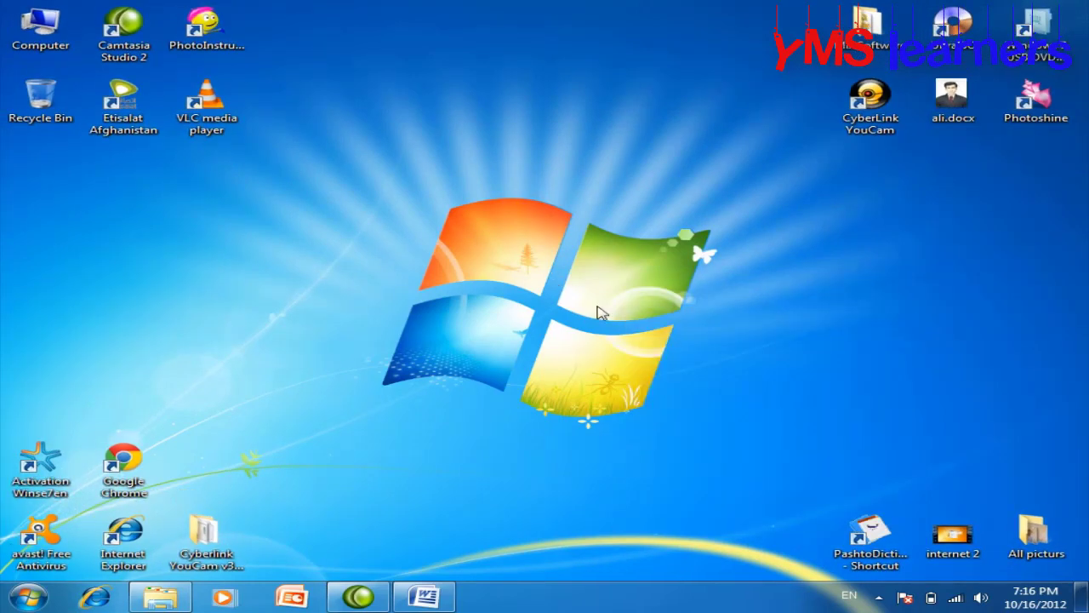
right_click(613, 332)
click(636, 318)
scroll(639, 312, up, 3)
scroll(639, 312, up, 1)
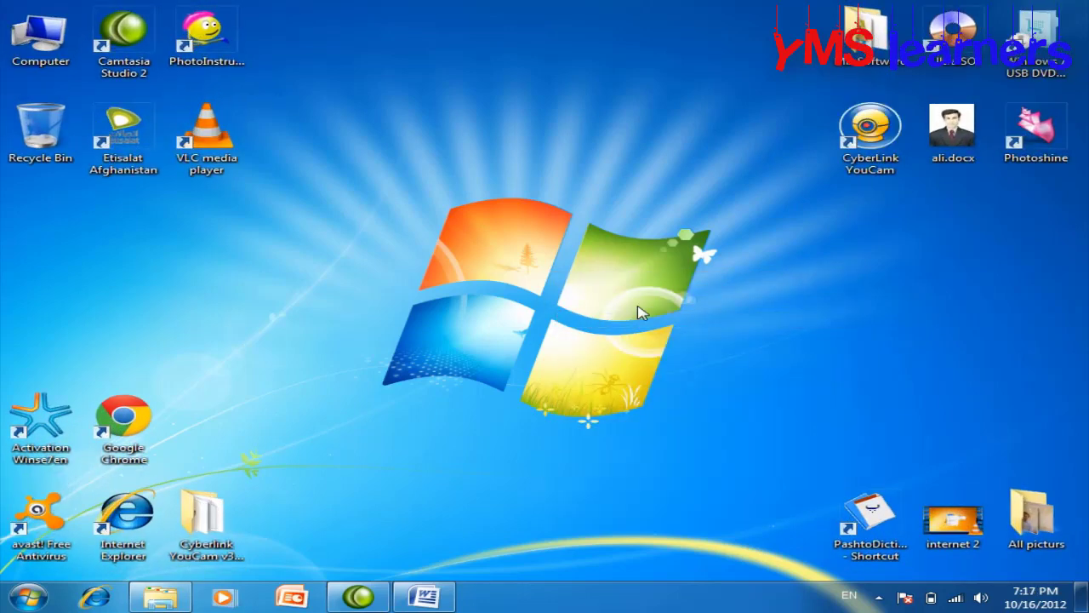
drag(951, 126, 494, 100)
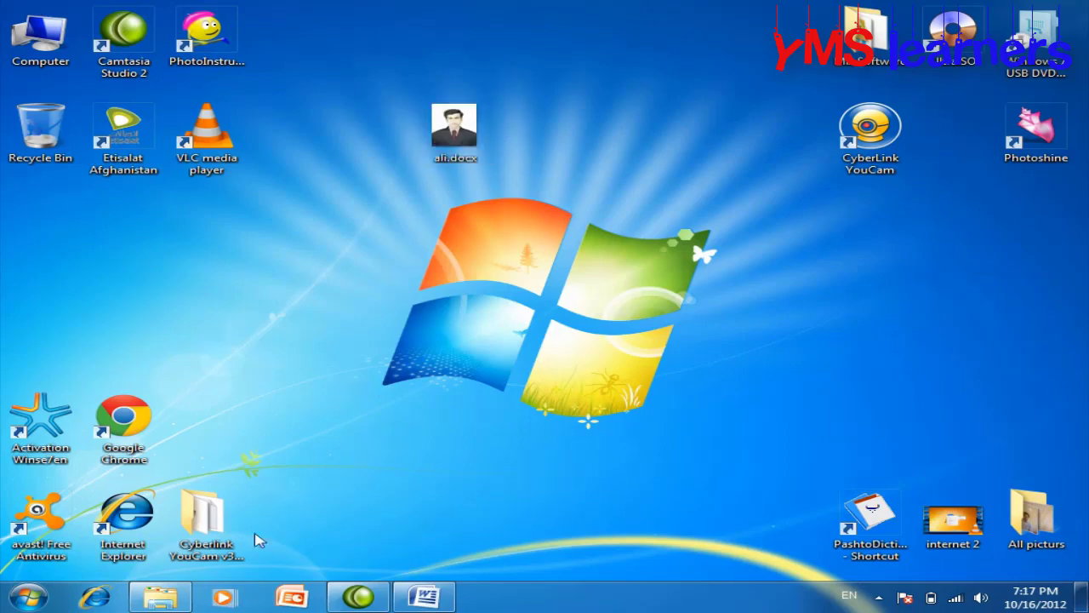
Turn off hiding extensions for known file types in the Folder Options view settings, and close Control Panel
key(super)
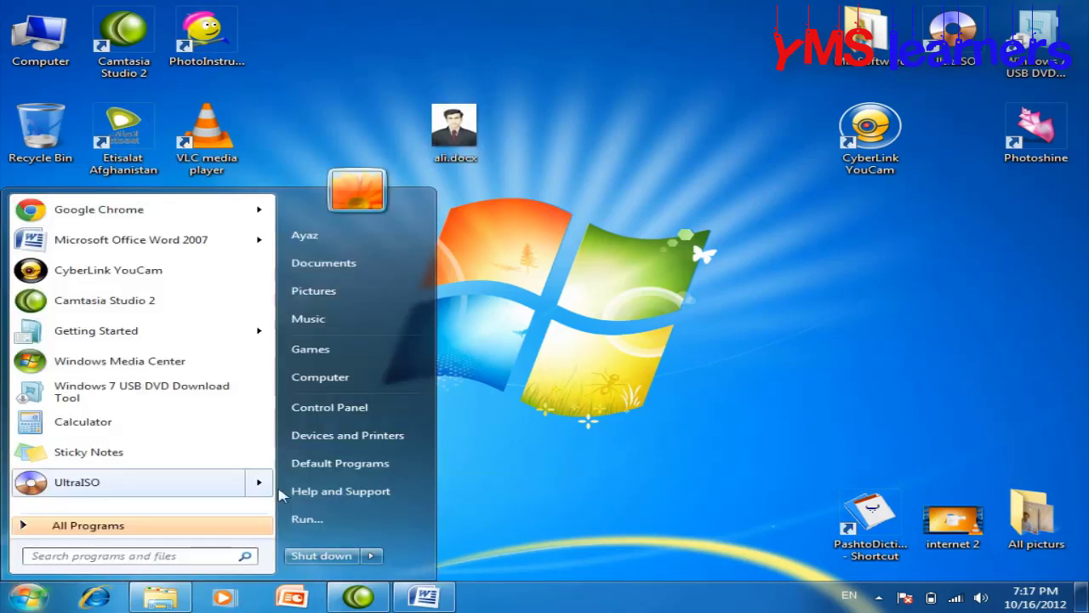
click(347, 410)
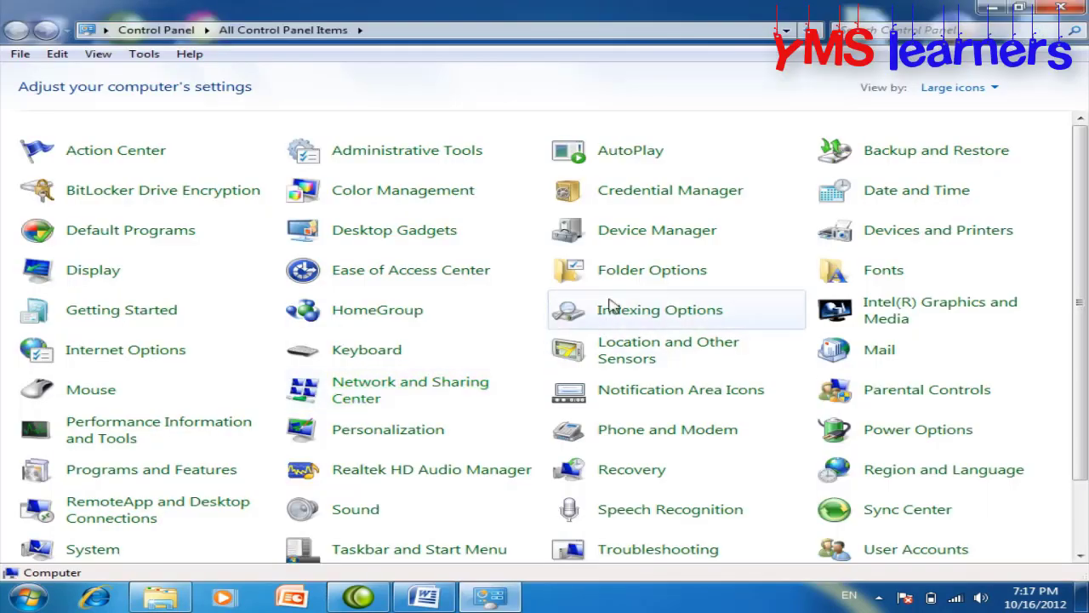
click(624, 270)
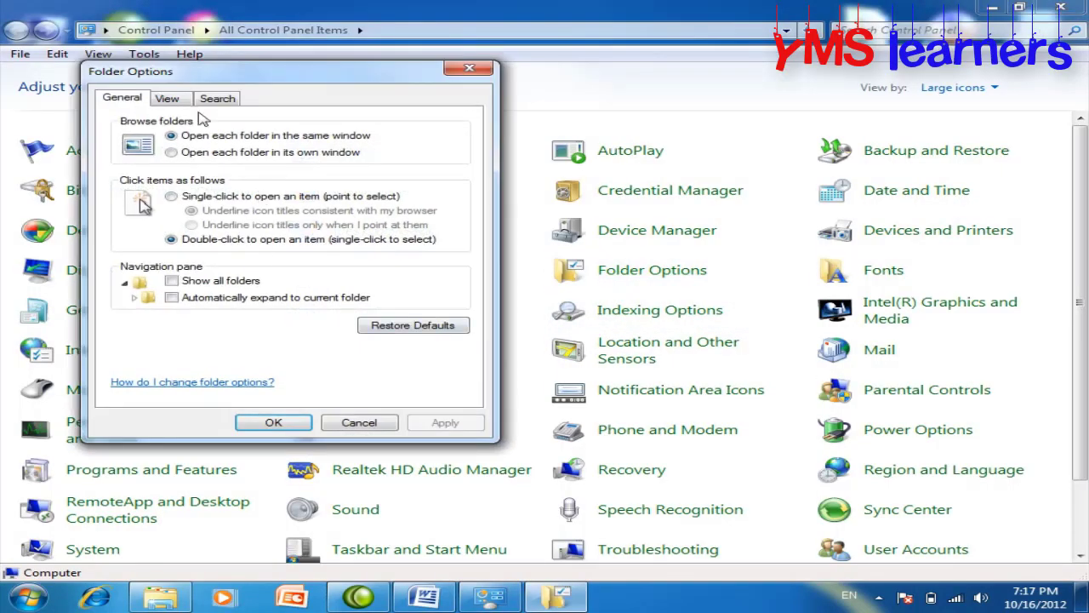
click(173, 99)
drag(297, 79, 515, 103)
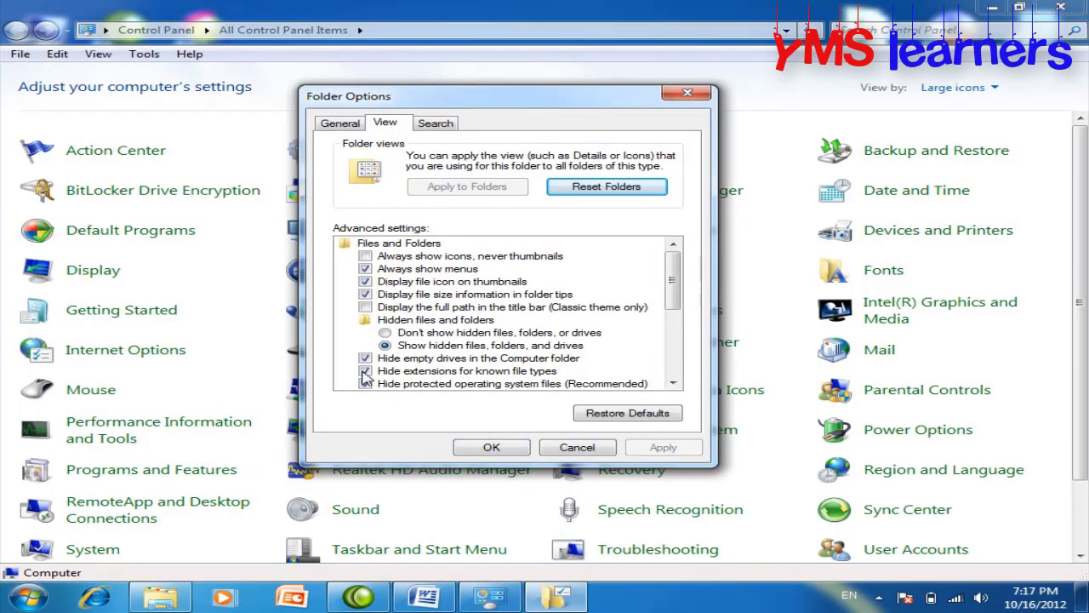
click(366, 371)
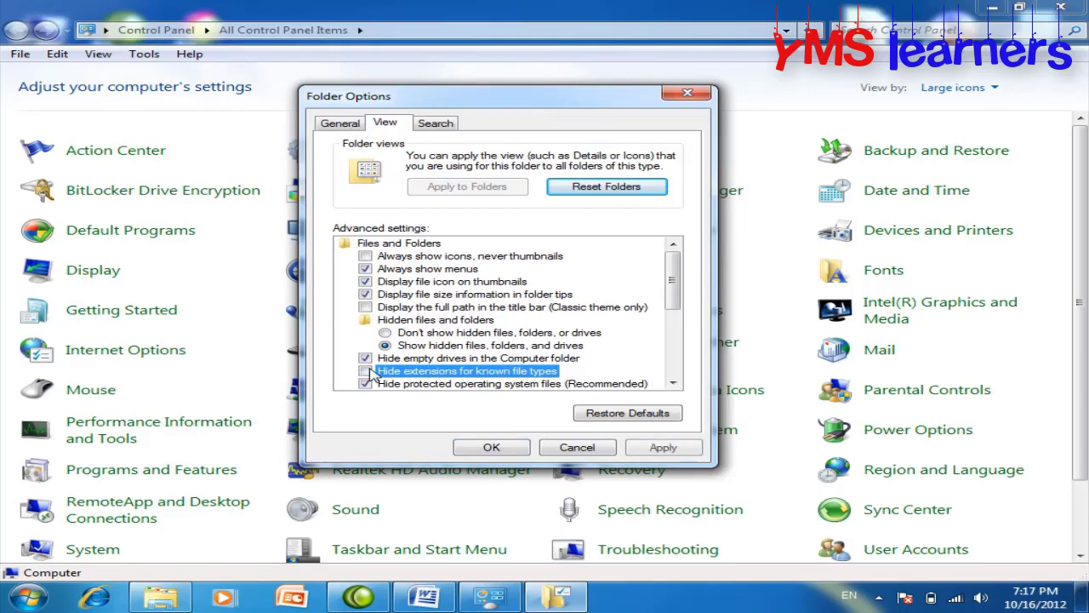
click(502, 454)
click(1062, 10)
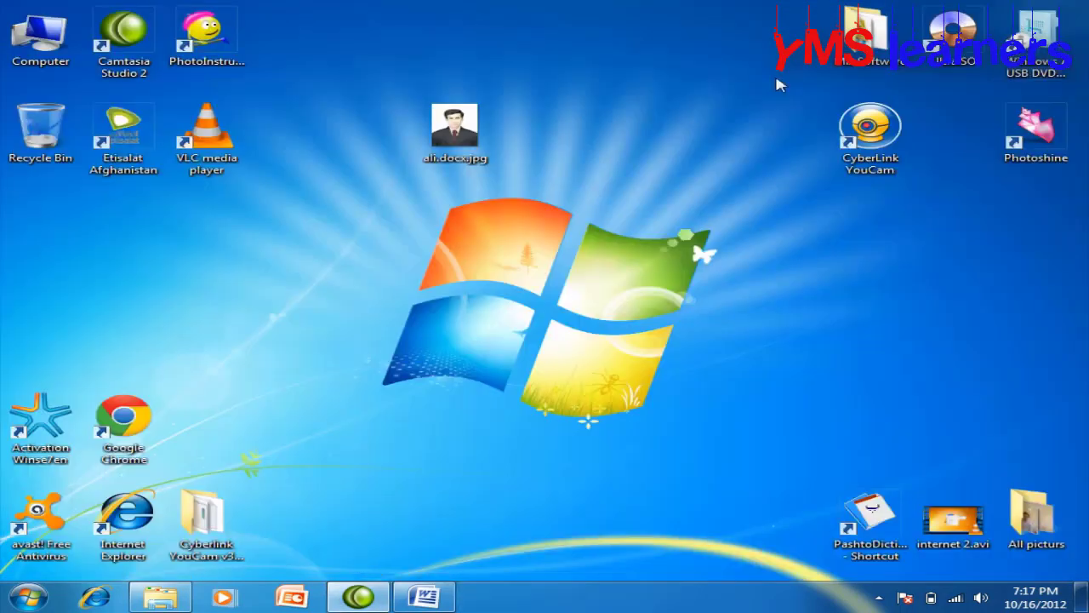
Rename ali.docx.jpg as ali.docx, accept the extension change and refresh the desktop
right_click(462, 140)
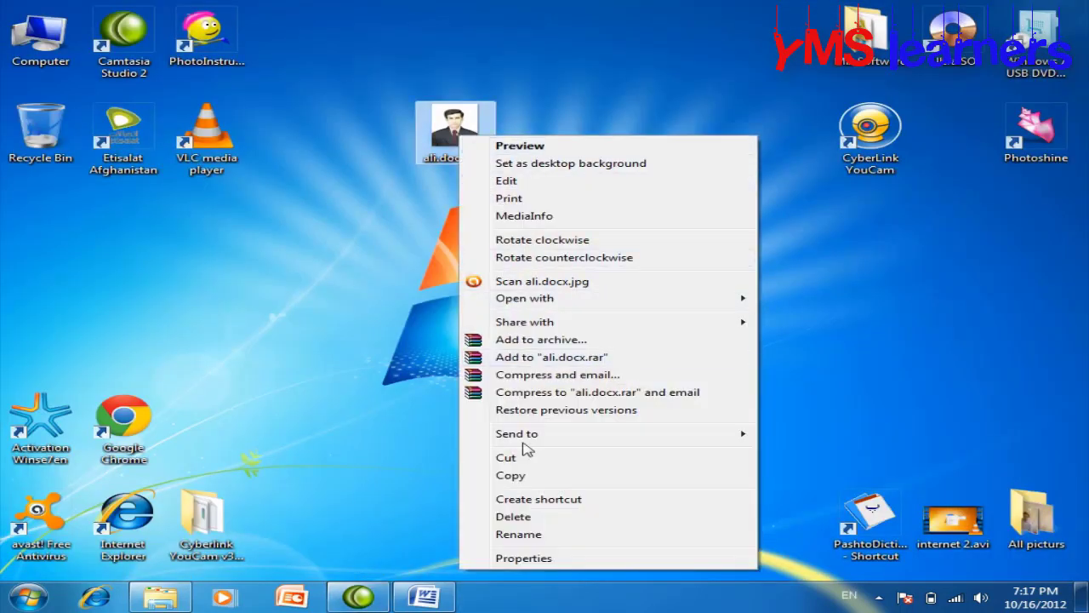
click(542, 535)
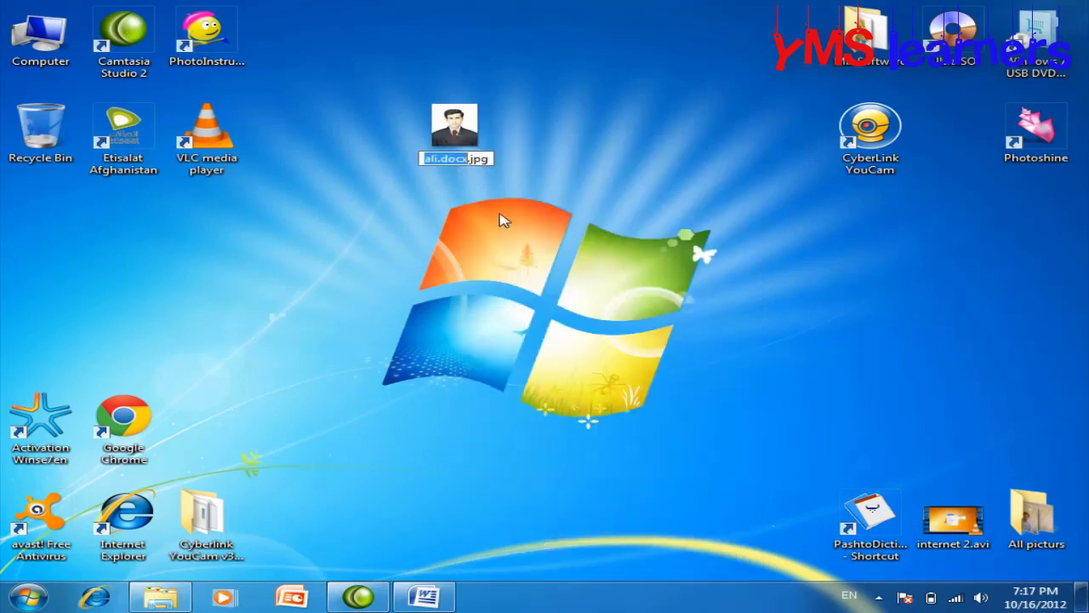
click(489, 159)
key(BackSpace)
key(BackSpace)
key(BackSpace)
key(BackSpace)
key(BackSpace)
key(BackSpace)
key(BackSpace)
key(BackSpace)
key(BackSpace)
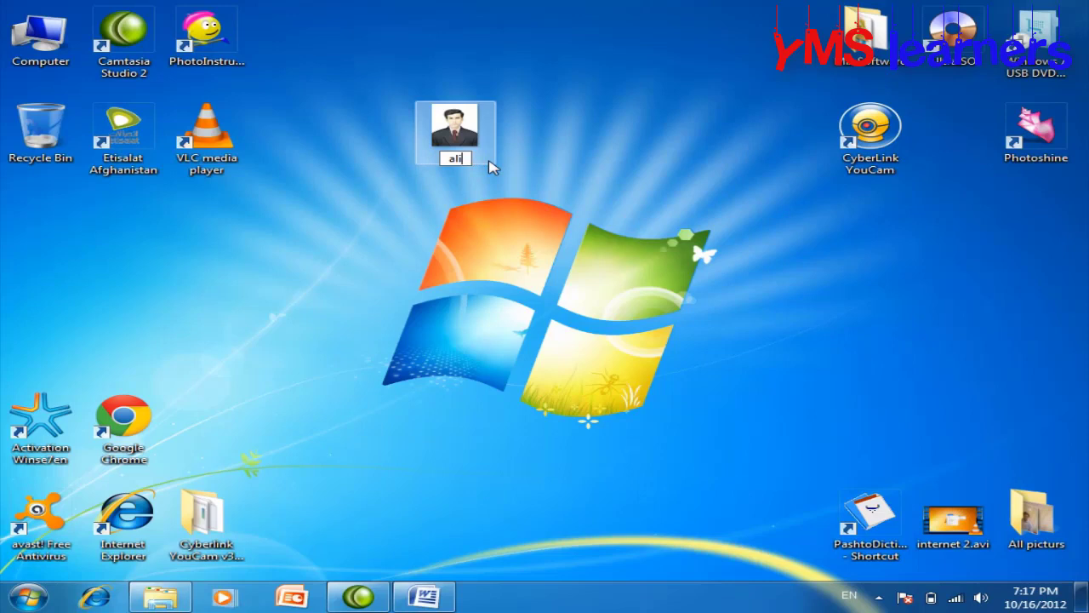
text(.docx)
key(Return)
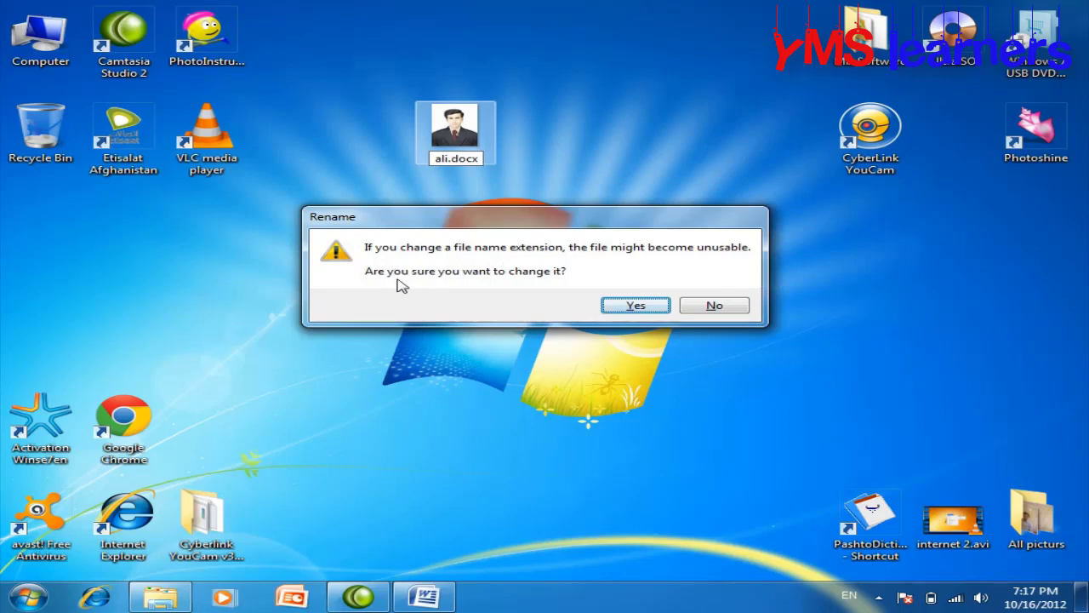
click(636, 307)
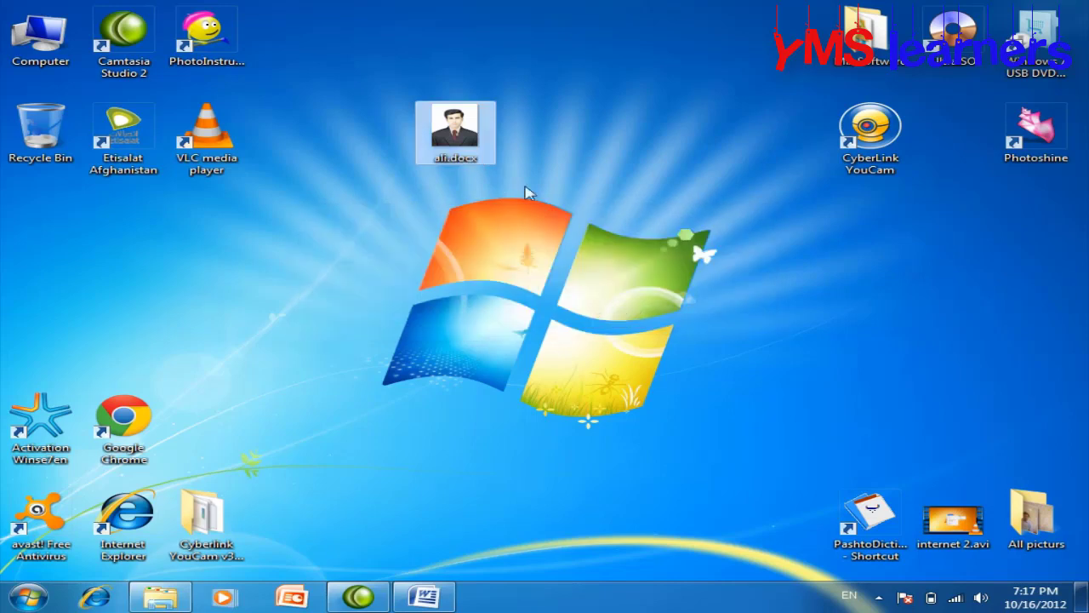
right_click(628, 112)
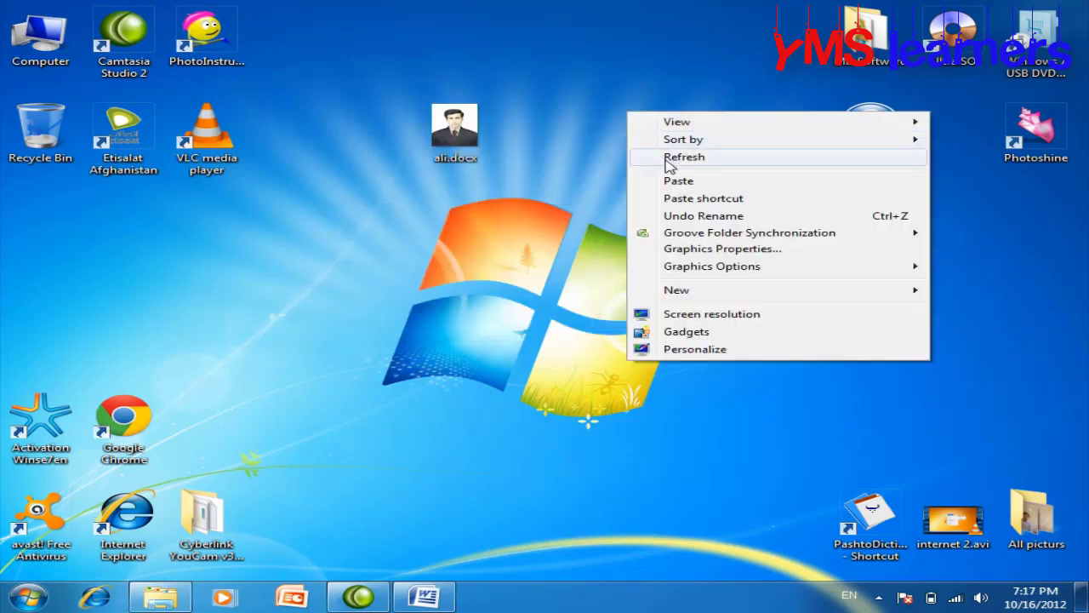
click(668, 159)
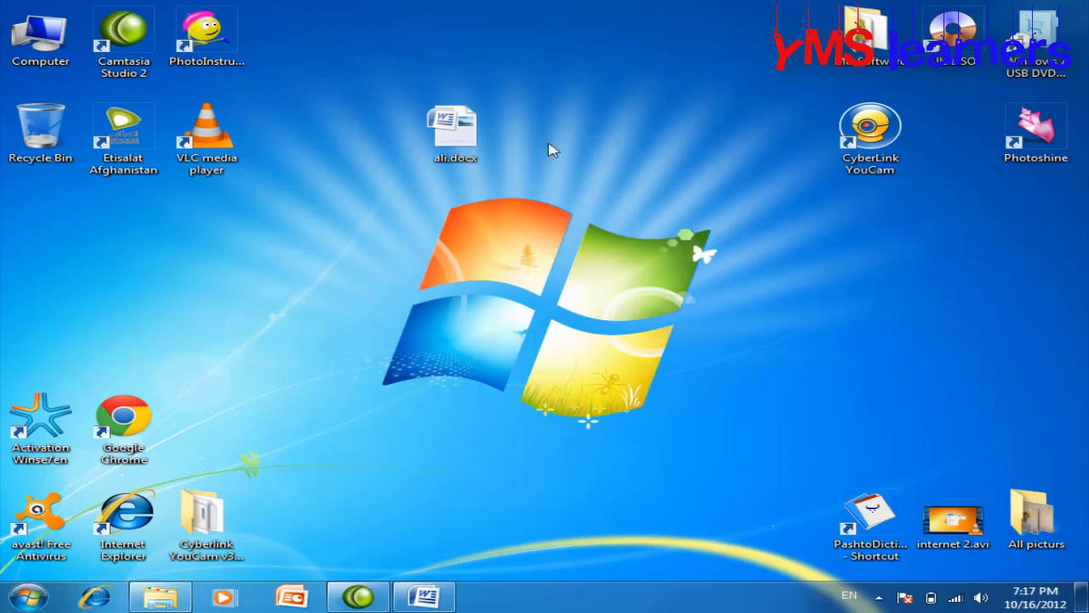
Try to open ali.docx in Microsoft Word, dismiss the error and force the unresponsive program to close
double_click(473, 143)
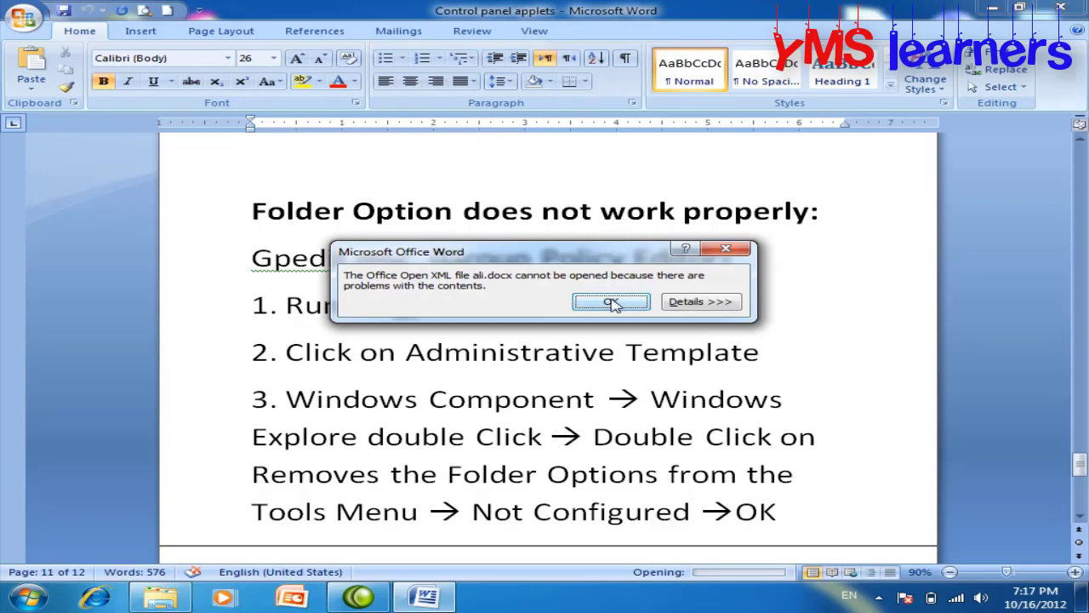
click(613, 305)
click(491, 340)
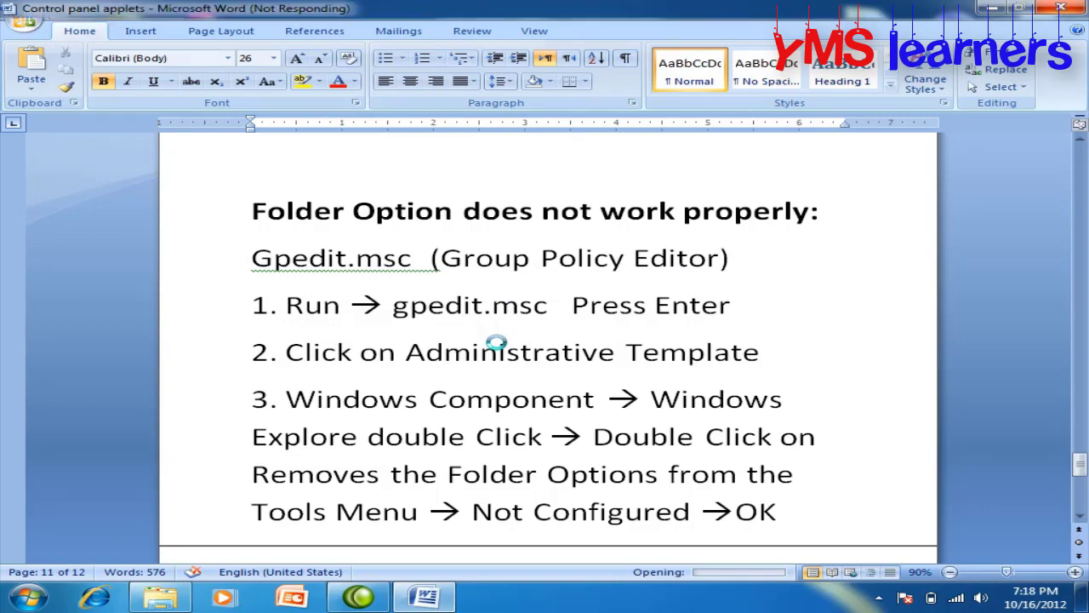
click(1061, 10)
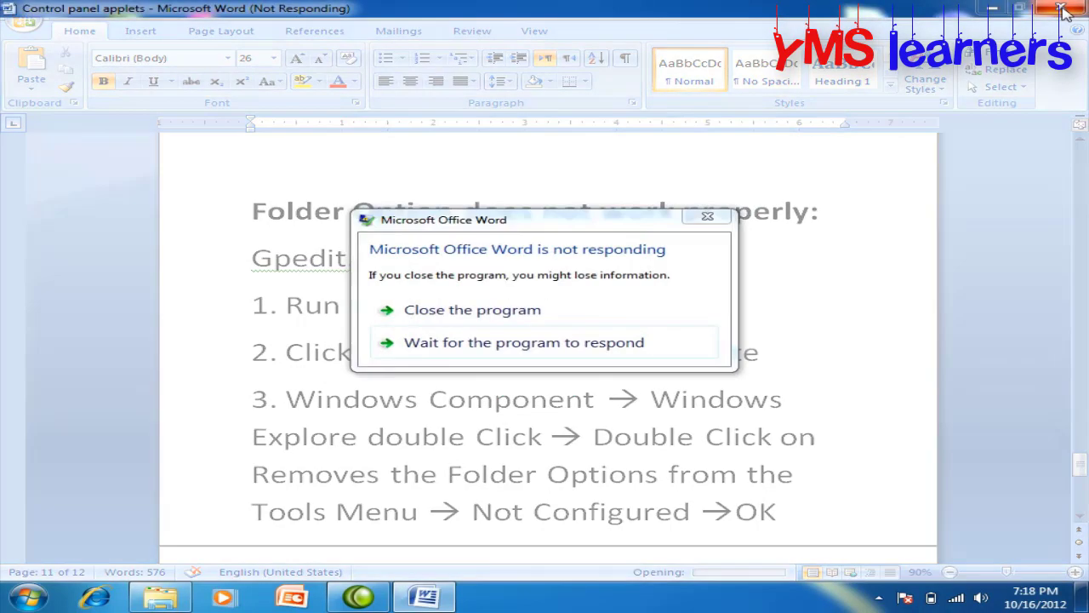
click(484, 317)
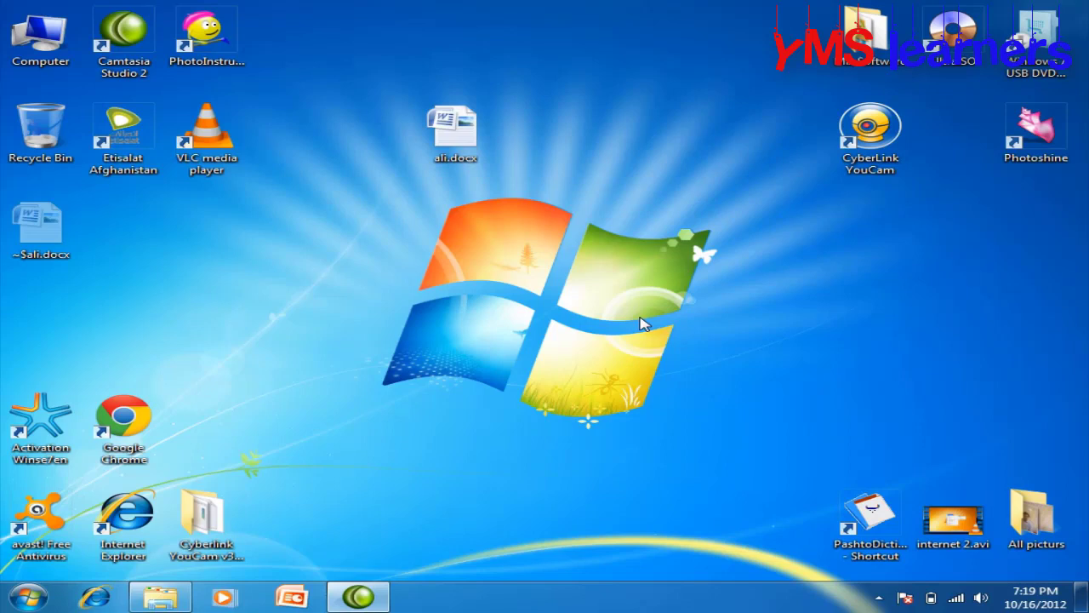
Try opening ali.docx in Microsoft Word again, agreeing to continue despite the earlier error, and force the program closed
click(452, 124)
double_click(452, 125)
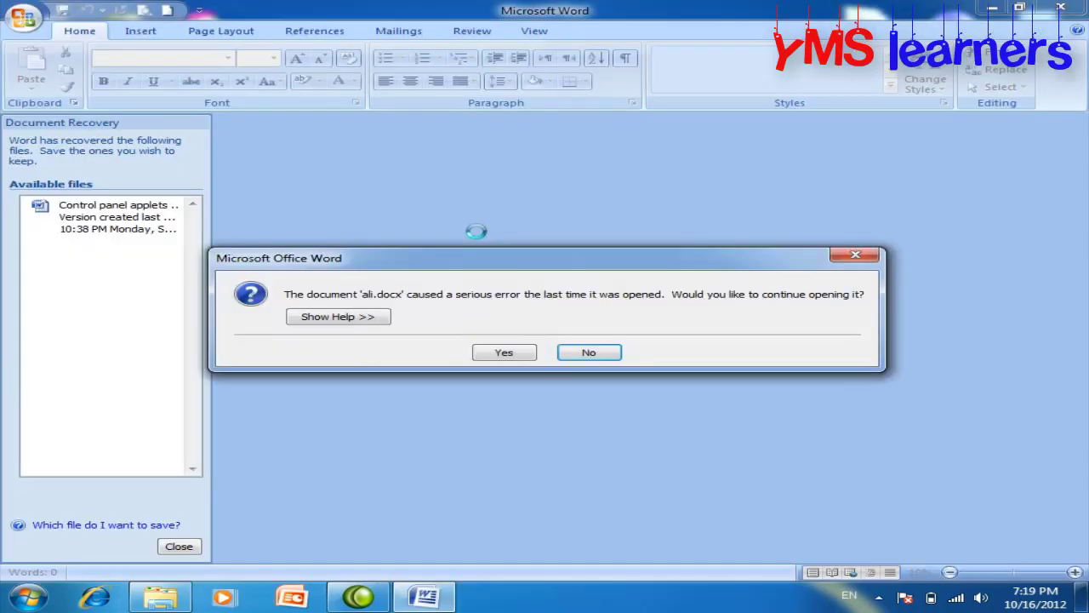
click(509, 351)
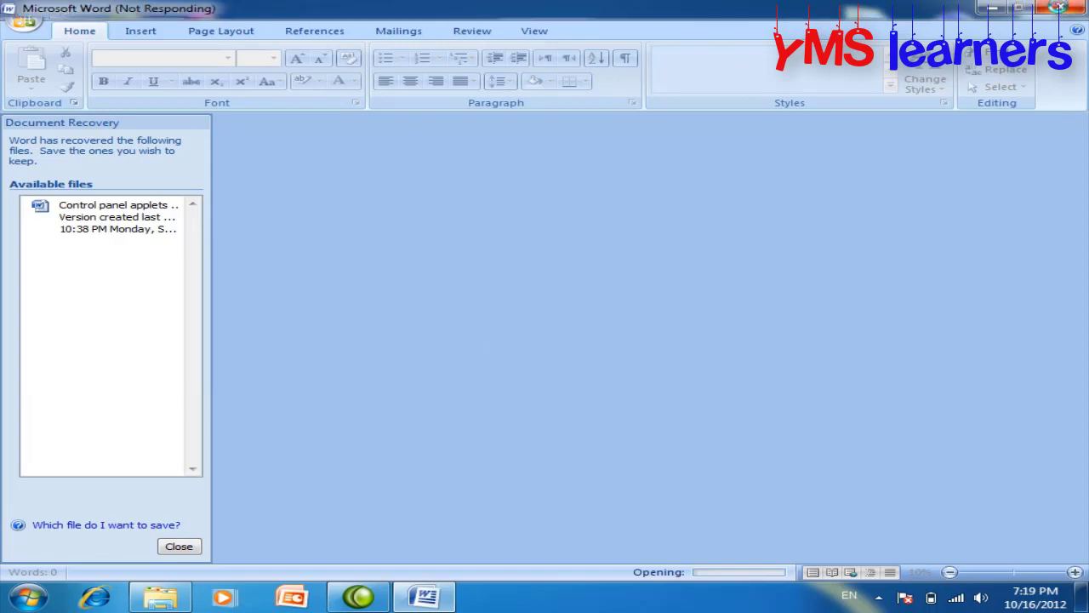
click(1061, 9)
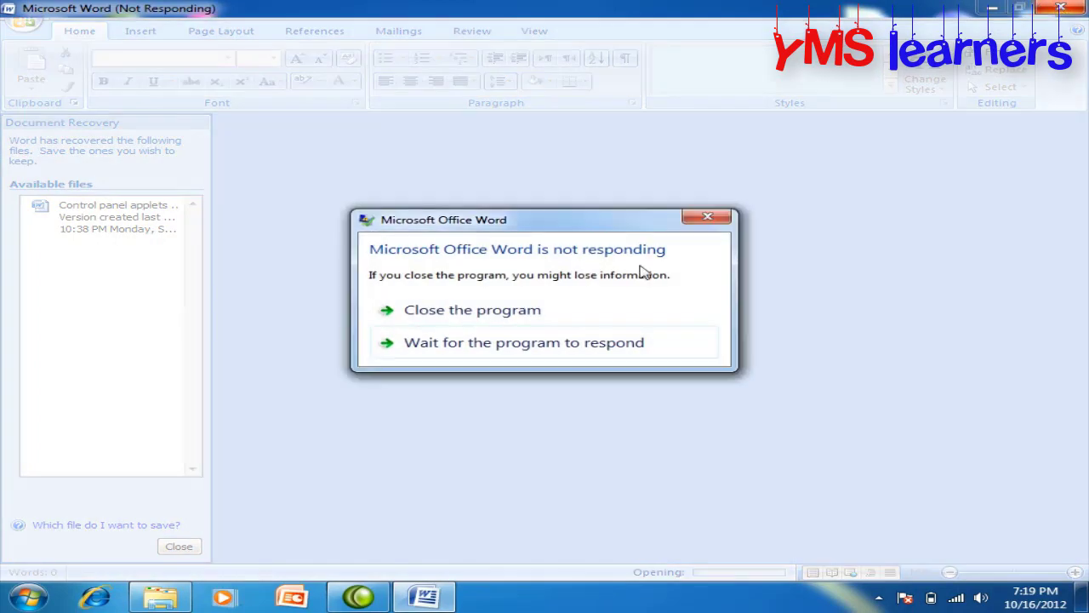
click(486, 312)
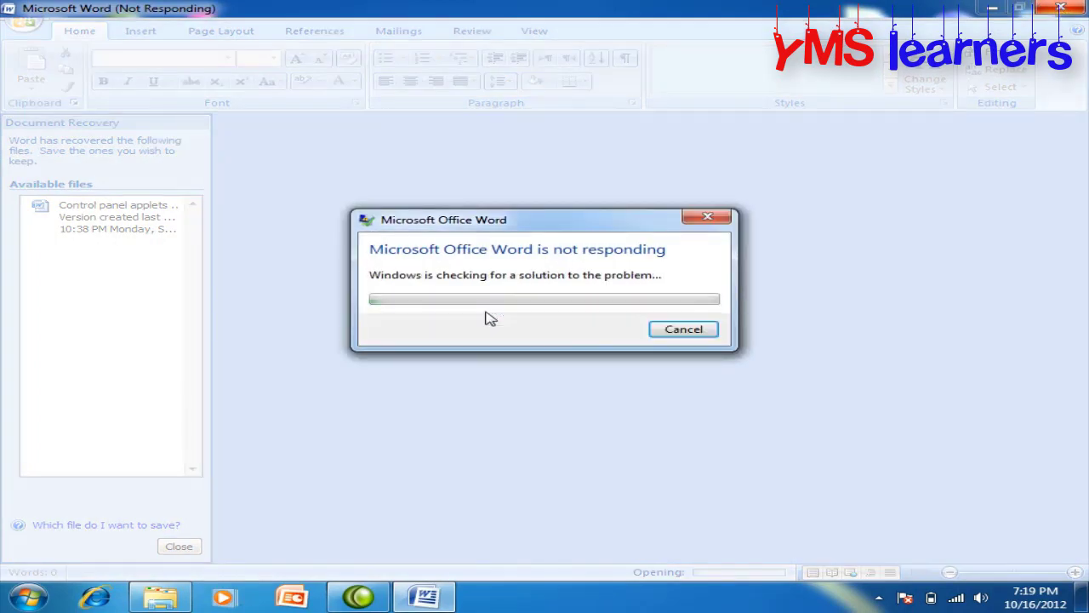
click(708, 218)
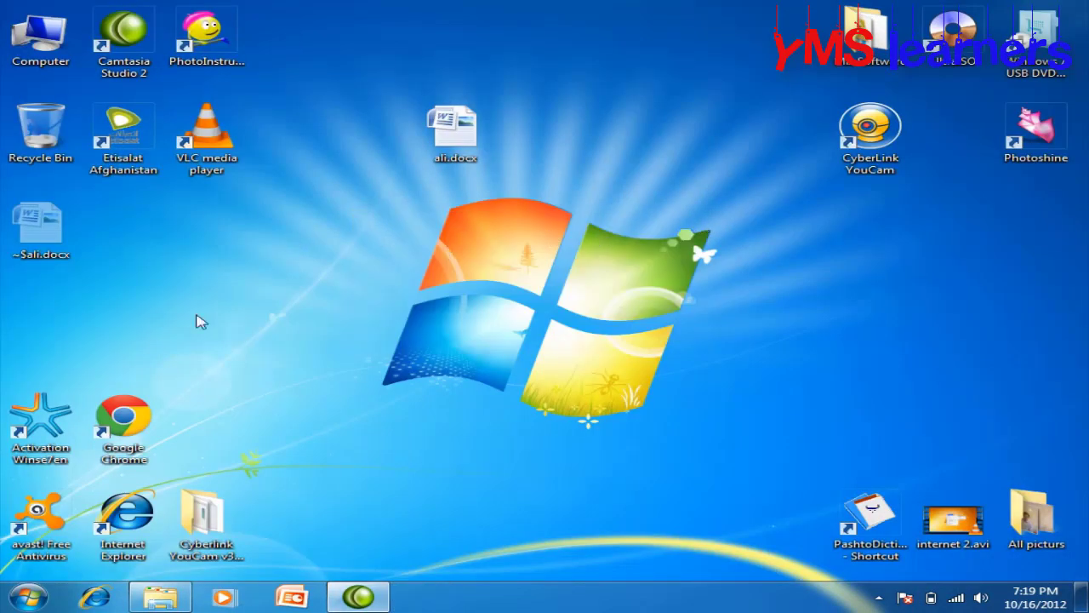
Open the data folder on Local Disk (E:) in a maximized Computer window
click(26, 599)
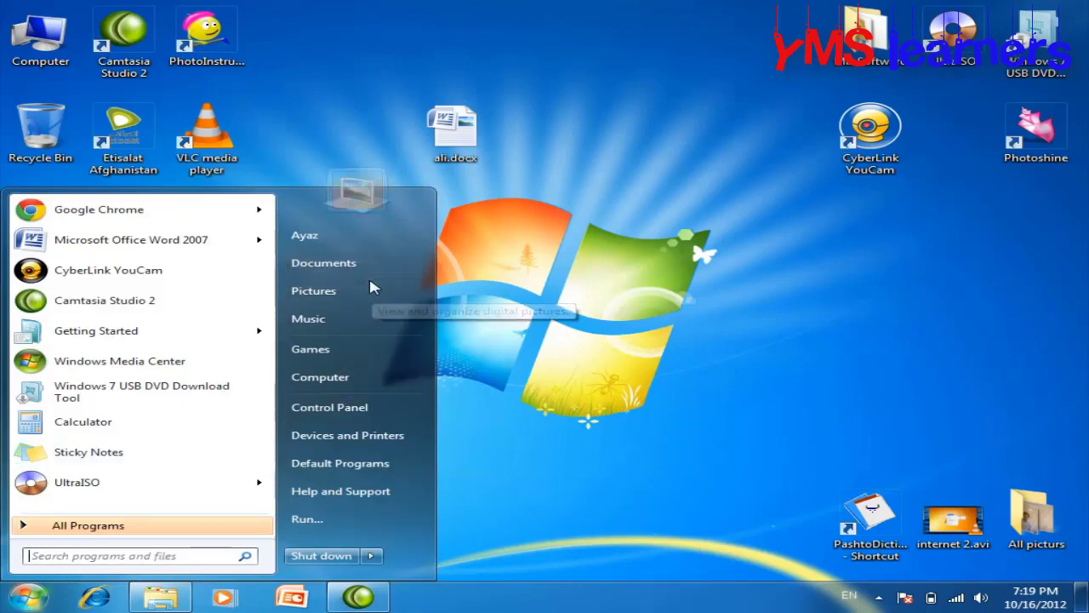
double_click(41, 42)
click(510, 204)
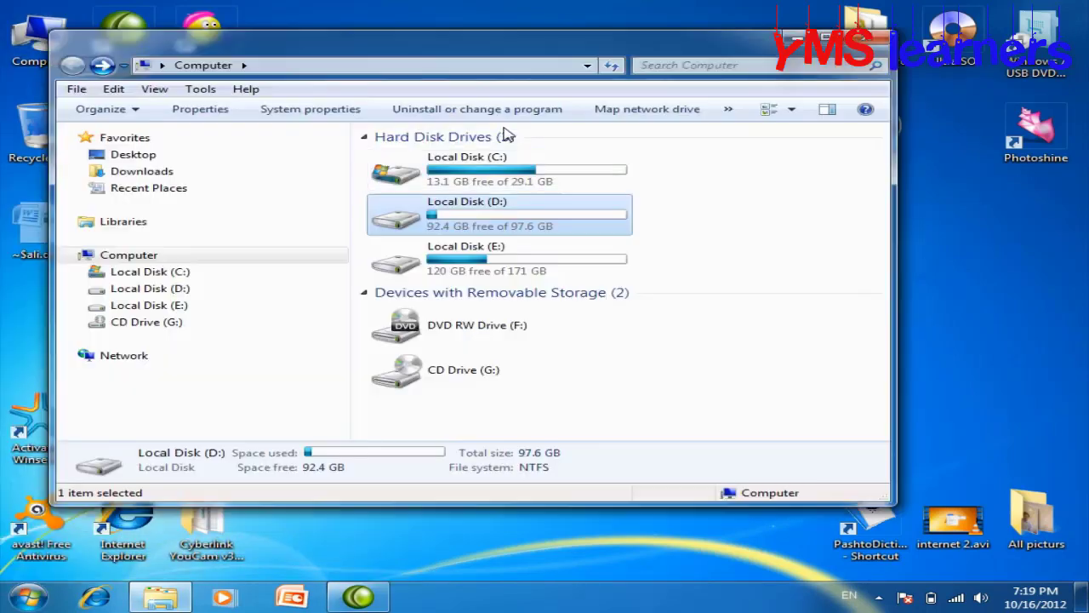
click(827, 40)
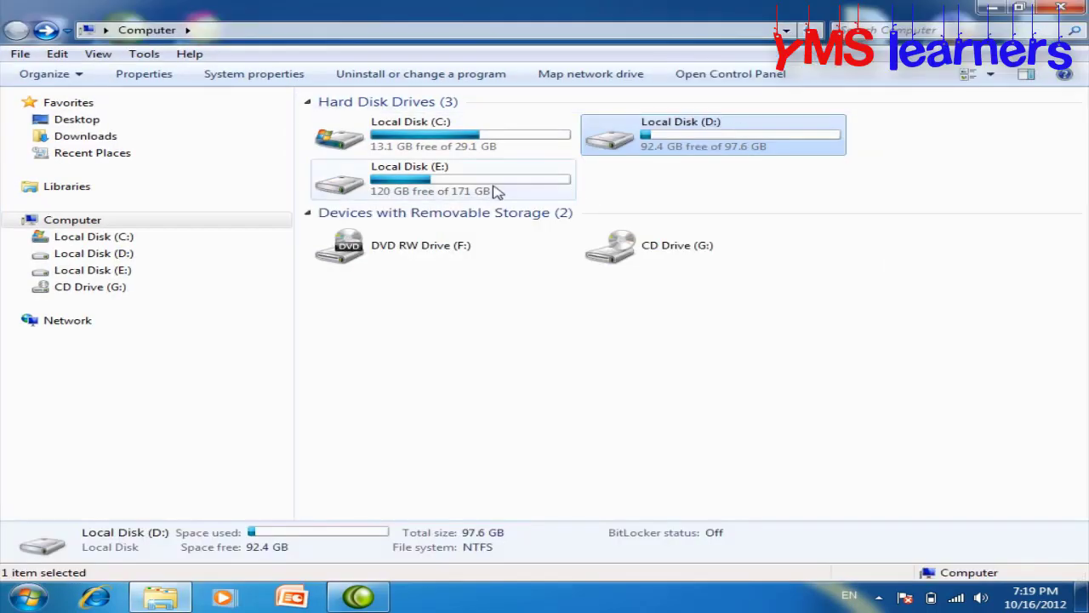
double_click(451, 189)
double_click(381, 123)
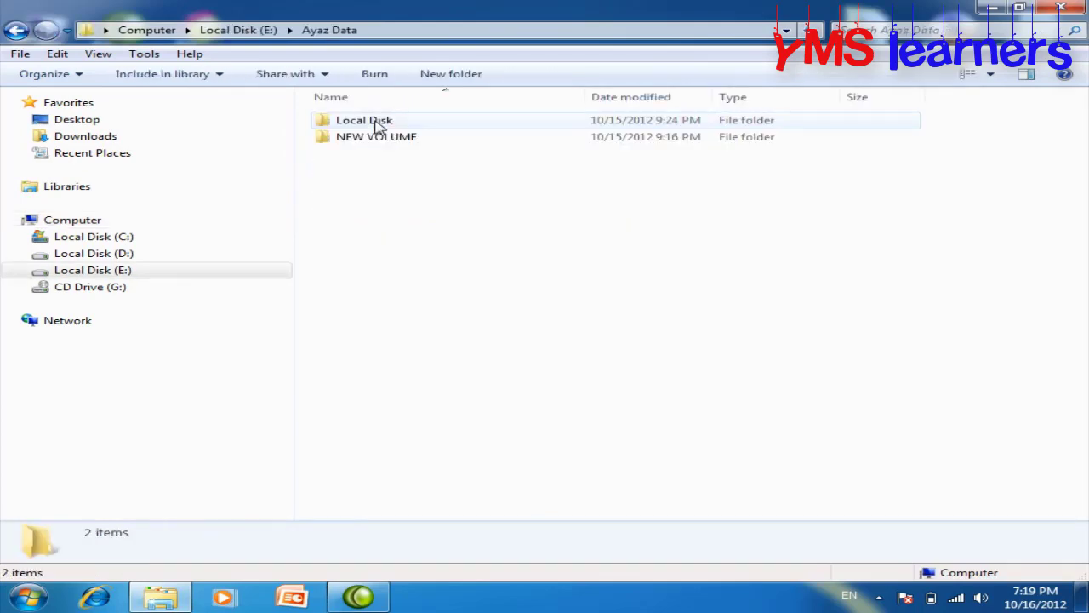
Check the NEW VOLUME folder for a sample video, return to its parent and open the KINGSTON folder inside Local Disk
double_click(382, 139)
scroll(518, 345, down, 2)
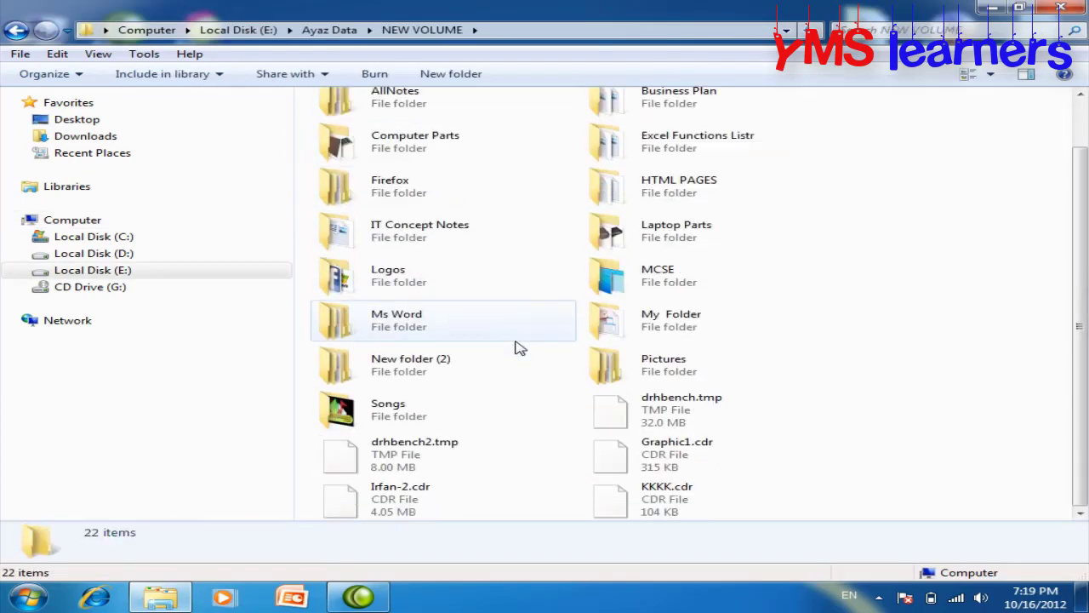
scroll(519, 348, up, 2)
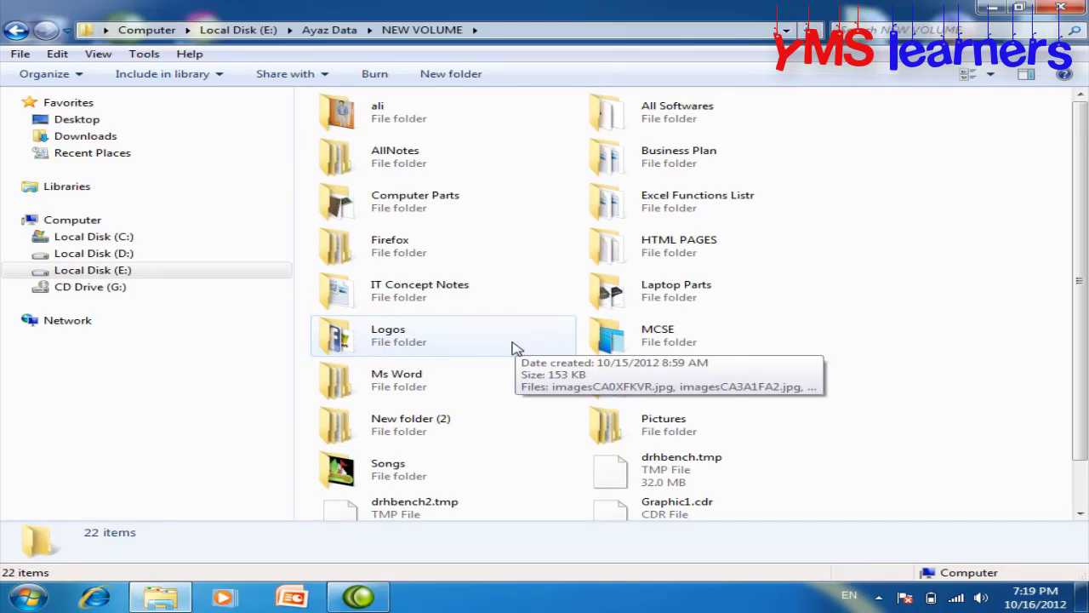
key(BackSpace)
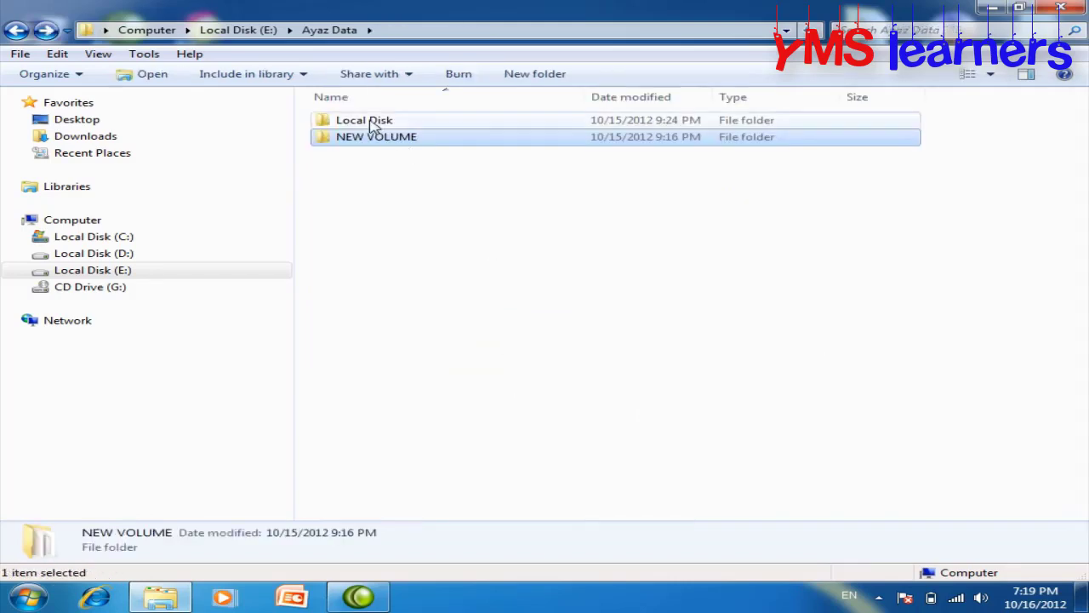
double_click(377, 121)
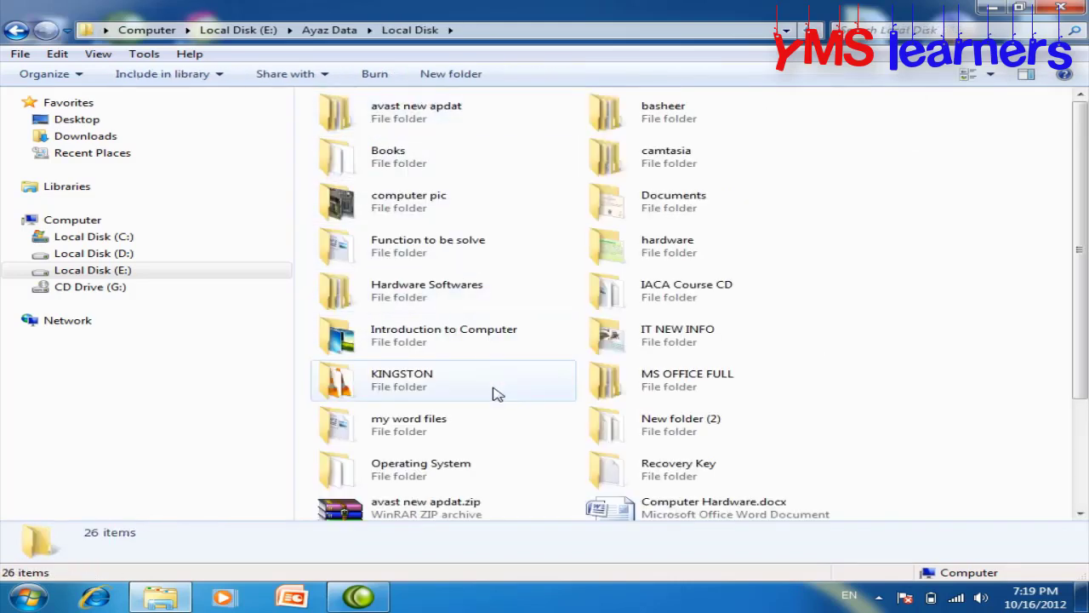
scroll(497, 394, down, 2)
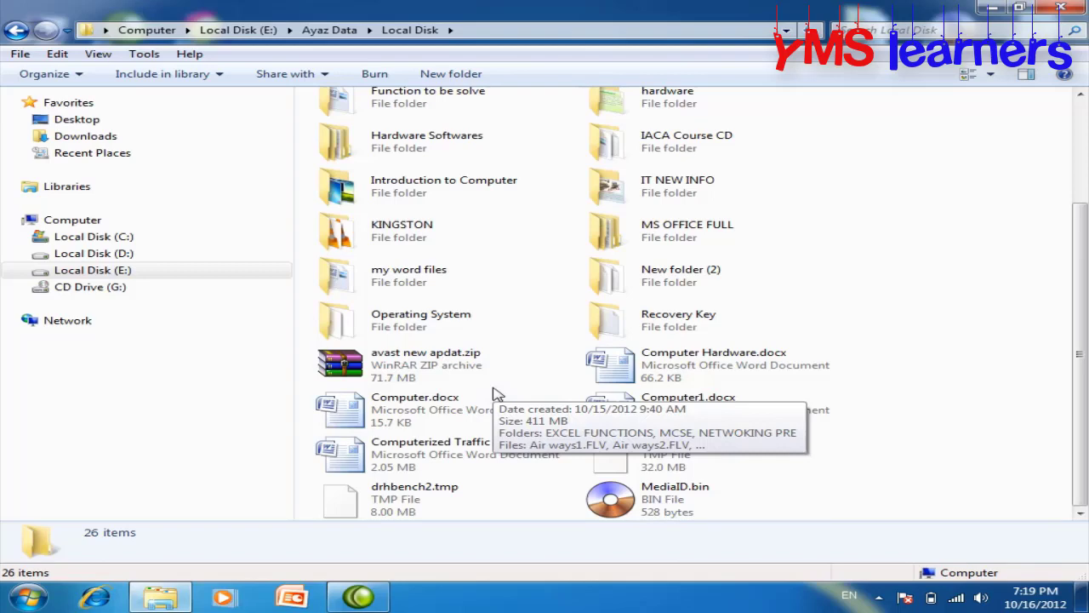
scroll(498, 394, up, 2)
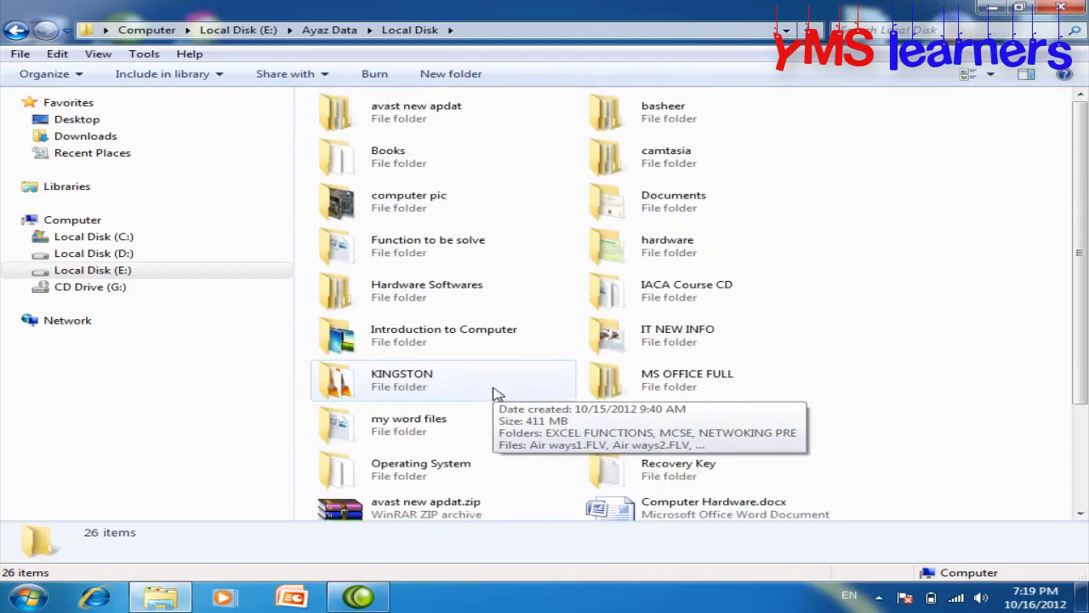
double_click(414, 379)
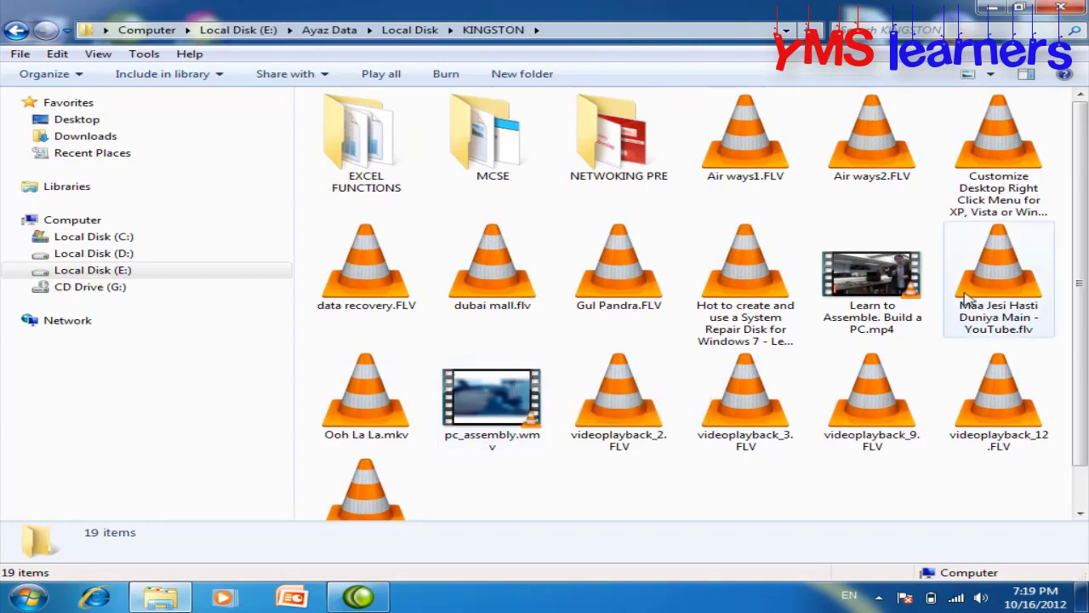
Copy Maa Jesi Hasti Duniya Main - YouTube.flv from the KINGSTON folder and paste it onto the desktop
right_click(996, 238)
click(668, 487)
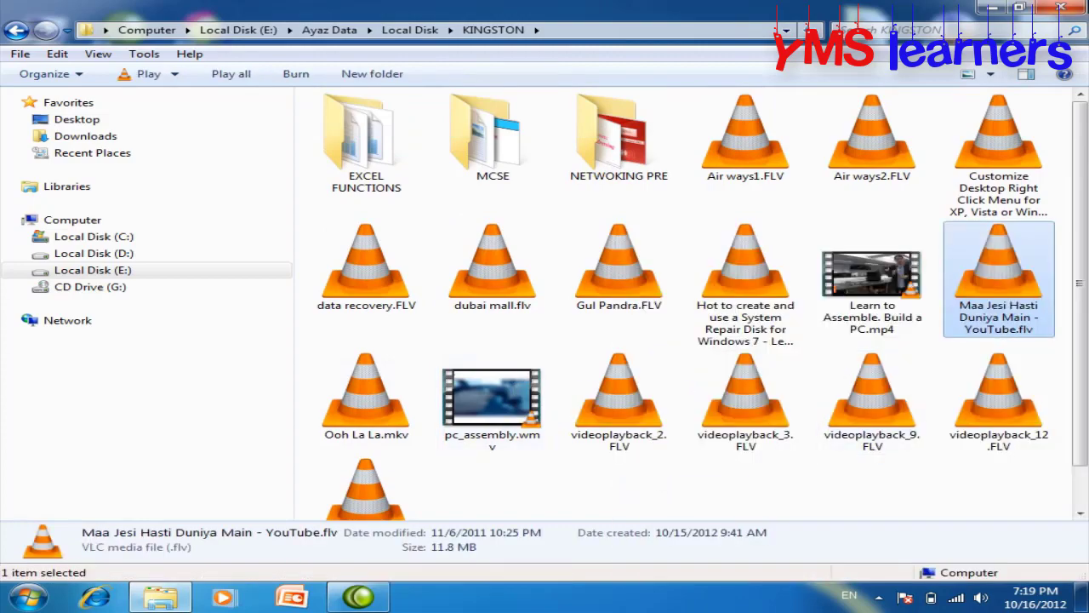
key(super+d)
right_click(531, 230)
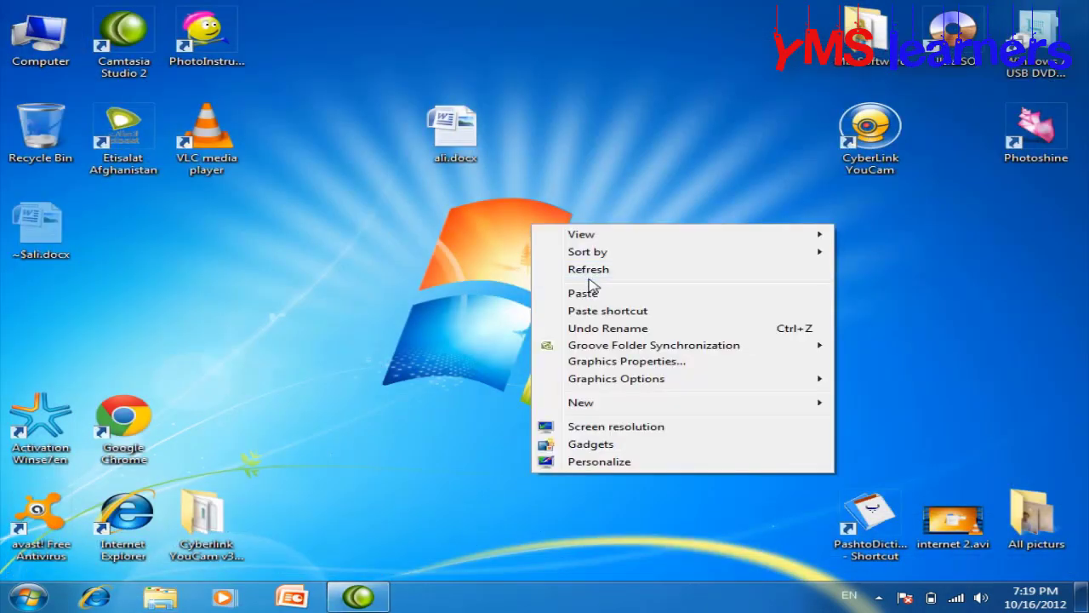
click(586, 290)
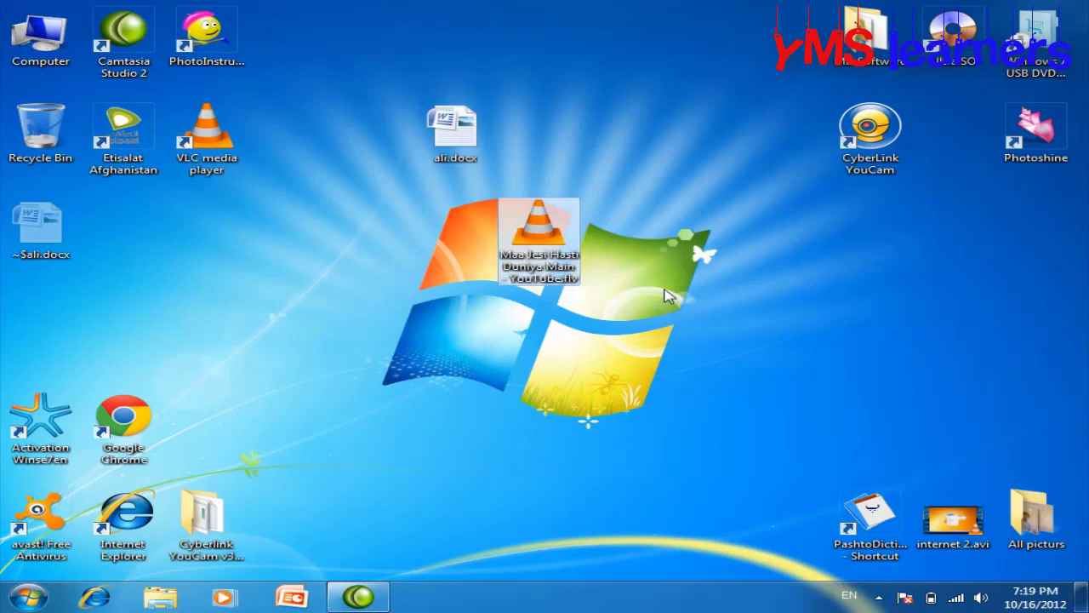
Play the copied flv video in VLC media player twice, closing the player each time
double_click(530, 220)
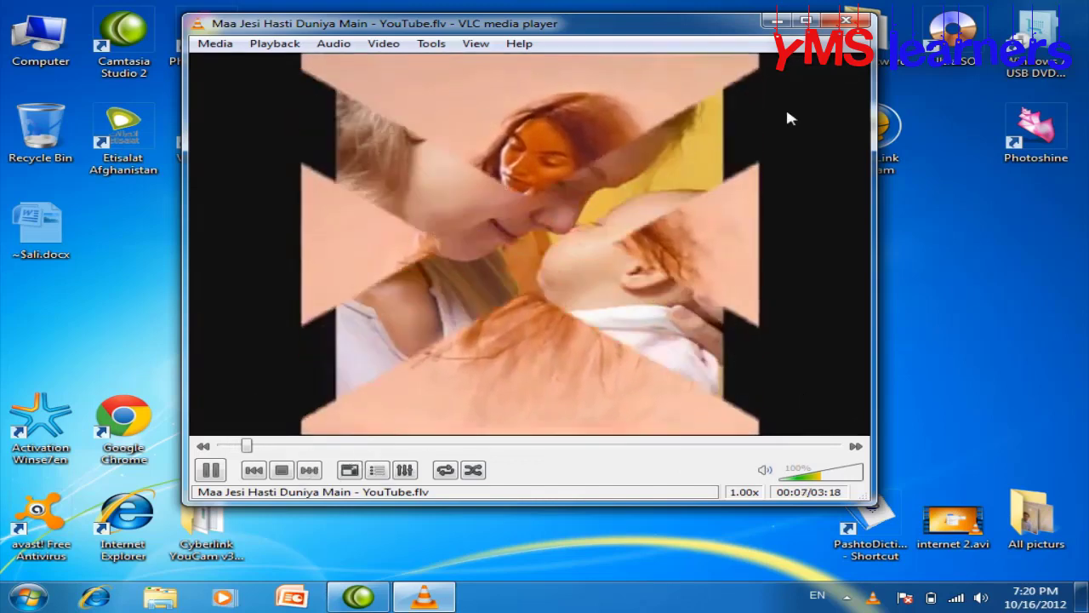
click(845, 20)
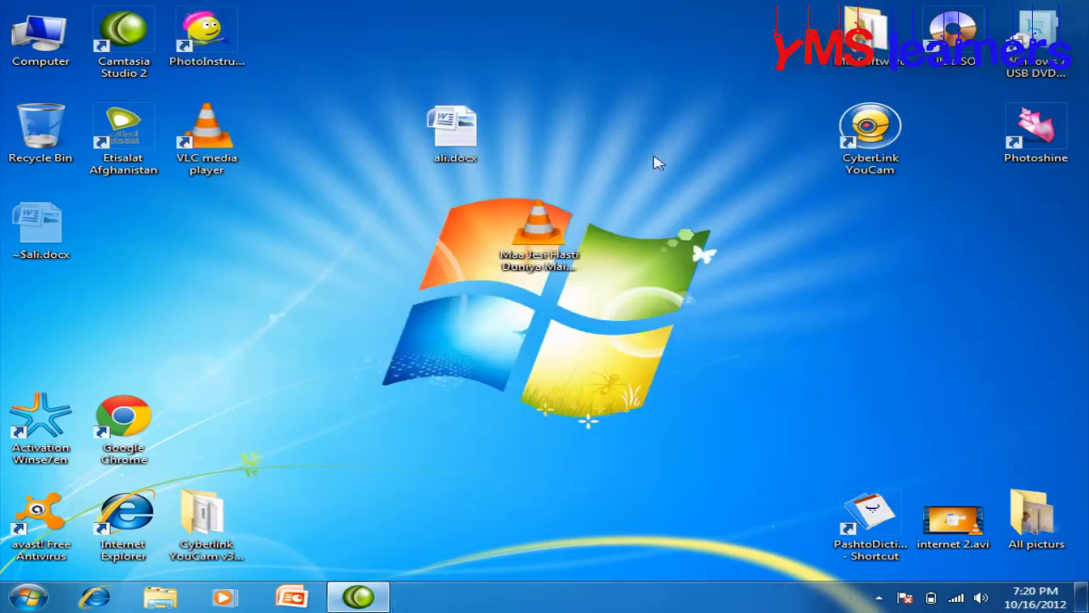
double_click(531, 243)
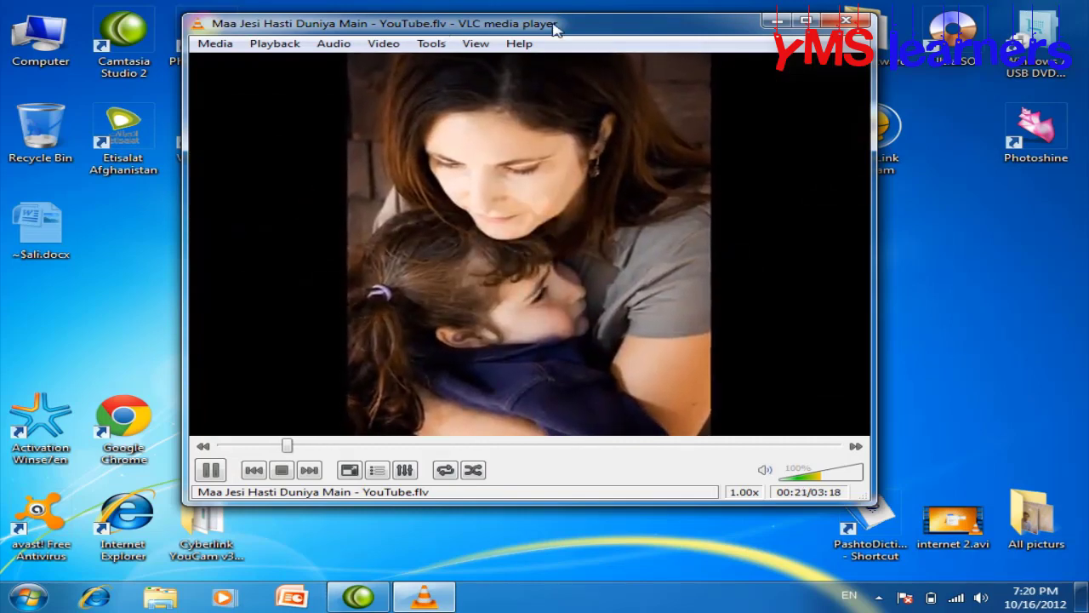
click(847, 20)
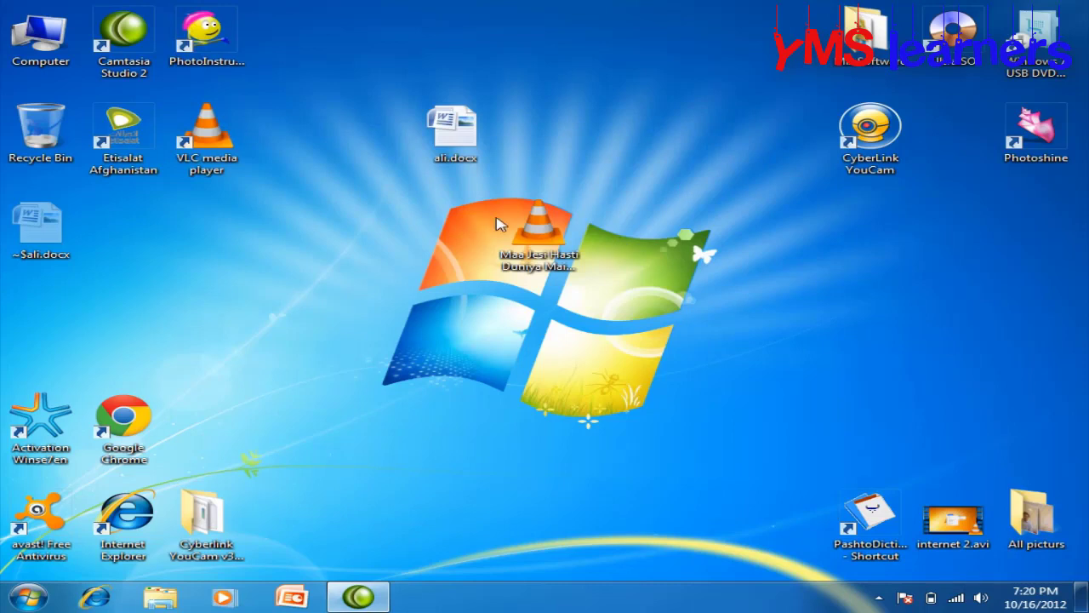
Rename the flv video on the desktop as video.jpg and accept the extension change
right_click(543, 230)
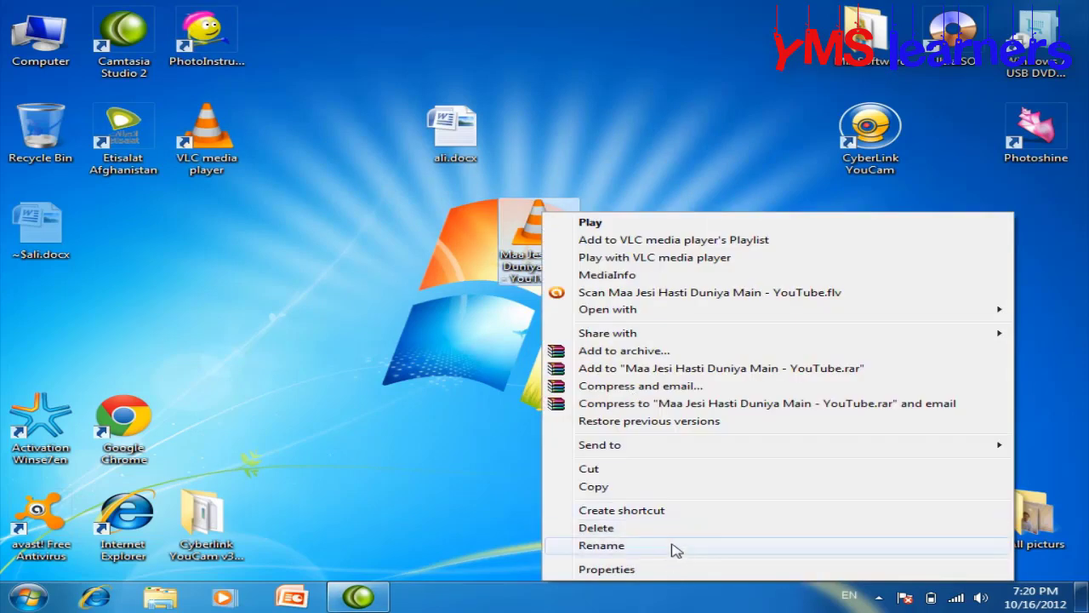
click(602, 546)
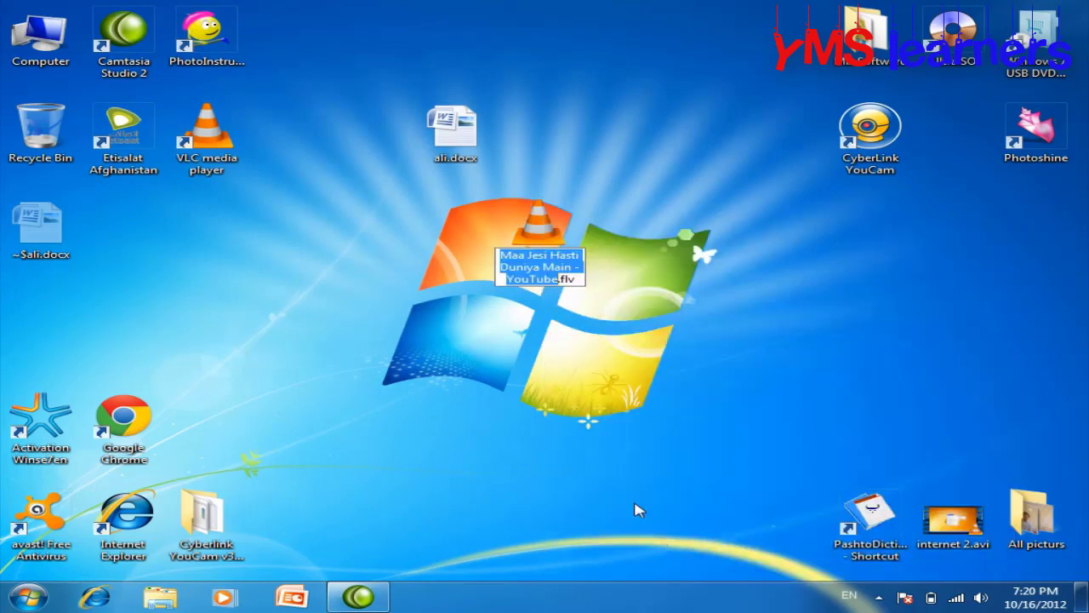
text(j)
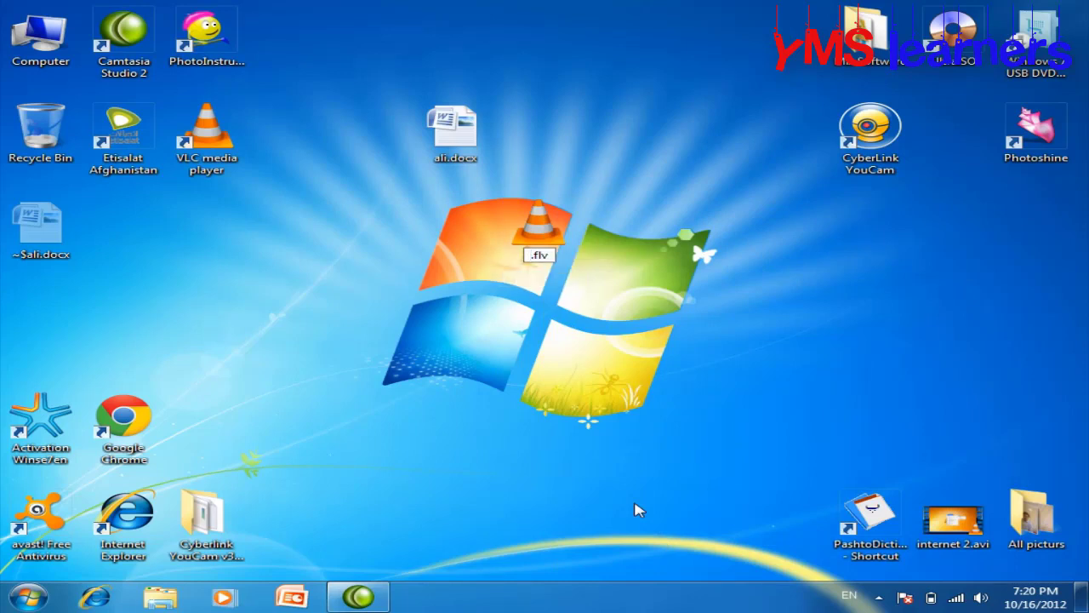
text(ideo)
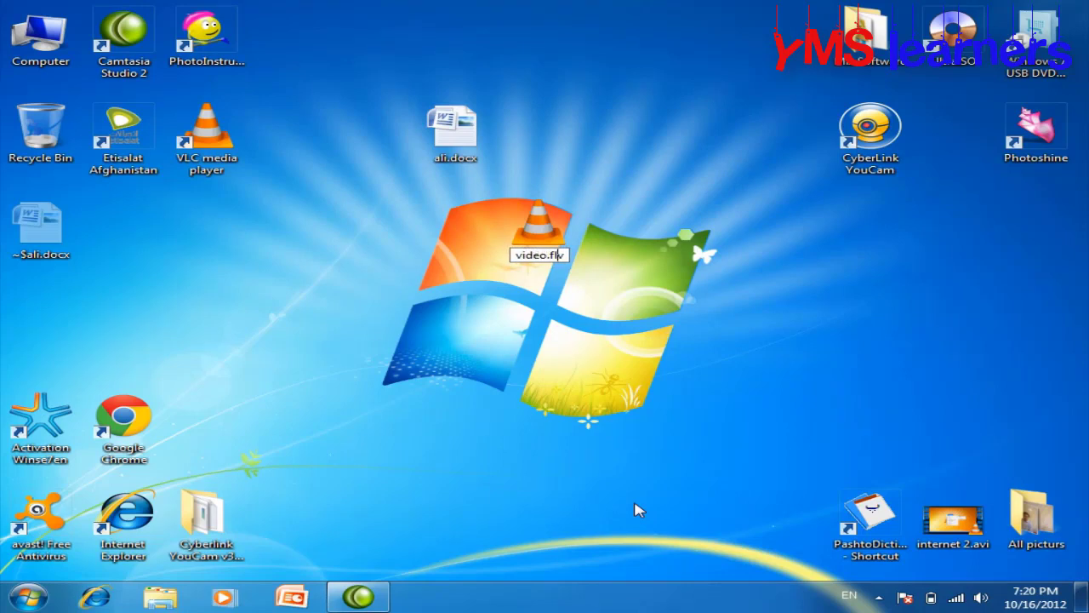
key(BackSpace)
key(BackSpace)
key(BackSpace)
text(jpg)
key(Return)
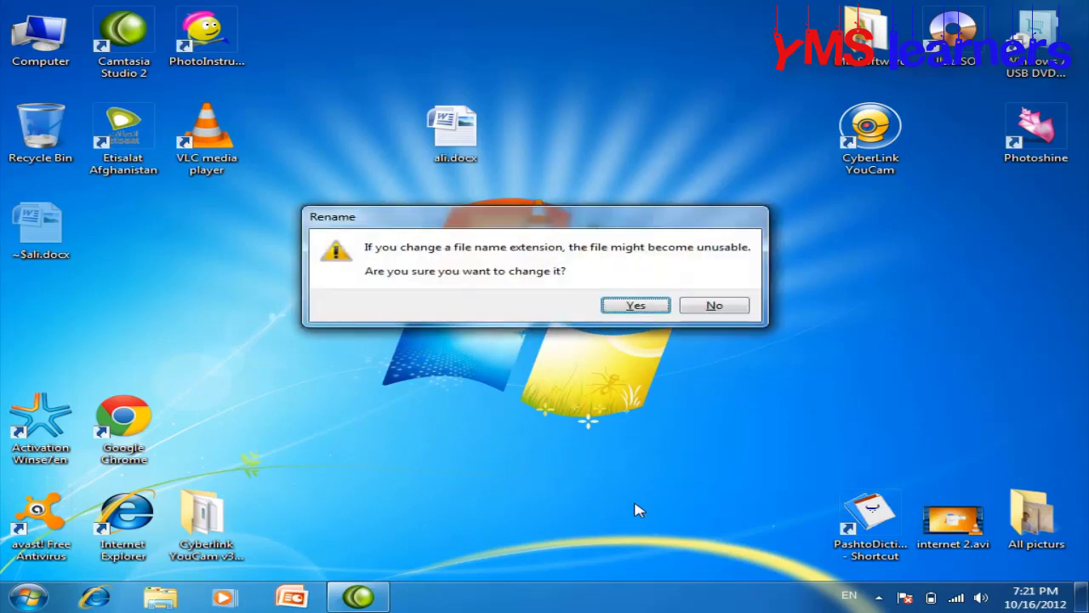
key(Return)
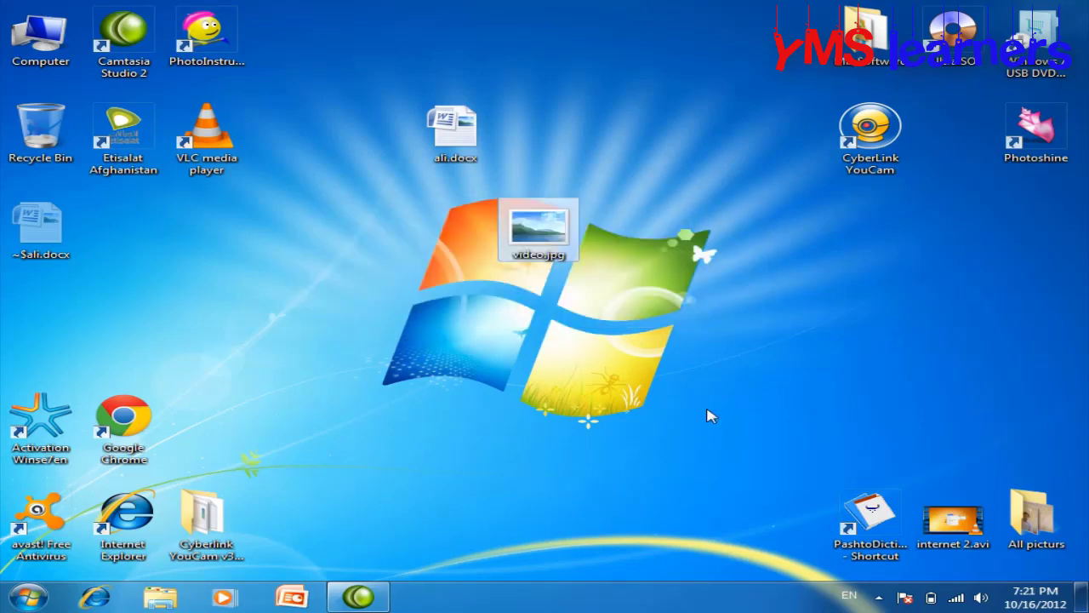
Try to open video.jpg in Windows Photo Viewer, close it, then move the file beside ali.docx and refresh the desktop
mouse_move(545, 243)
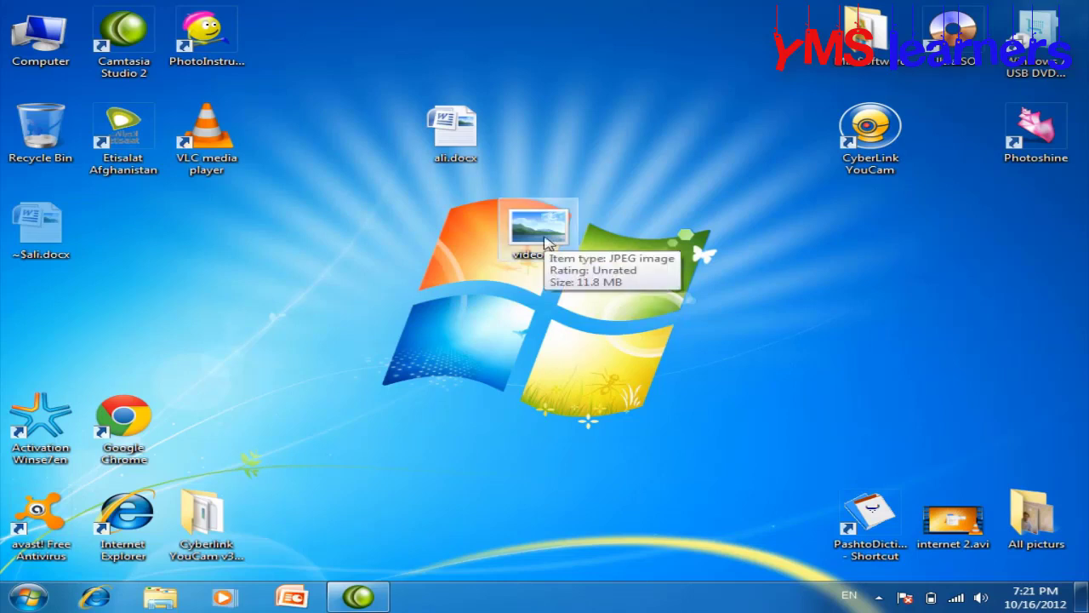
double_click(535, 241)
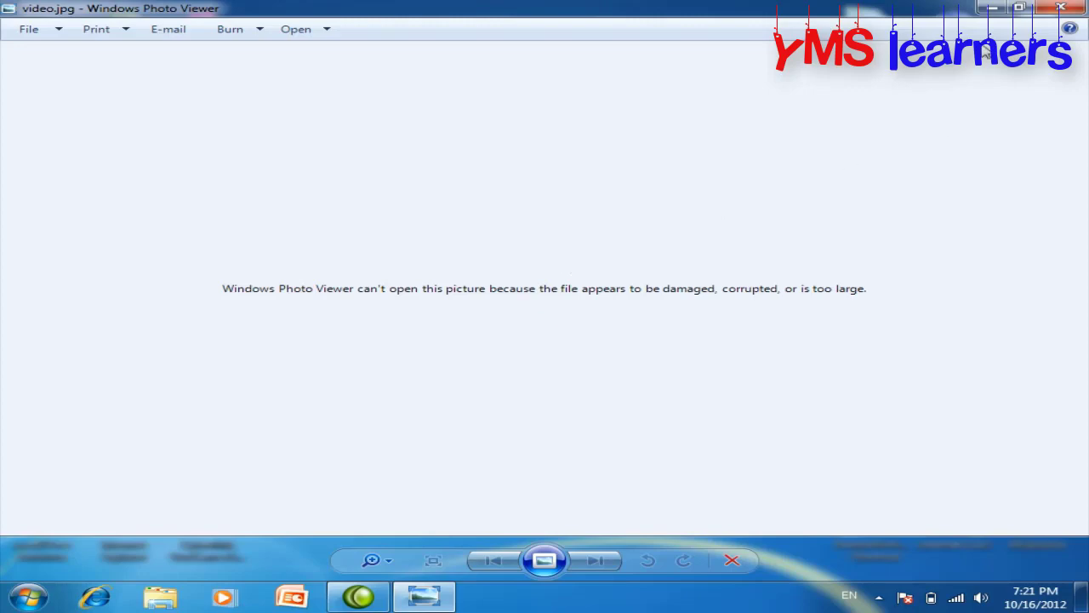
click(1060, 7)
drag(549, 228, 566, 144)
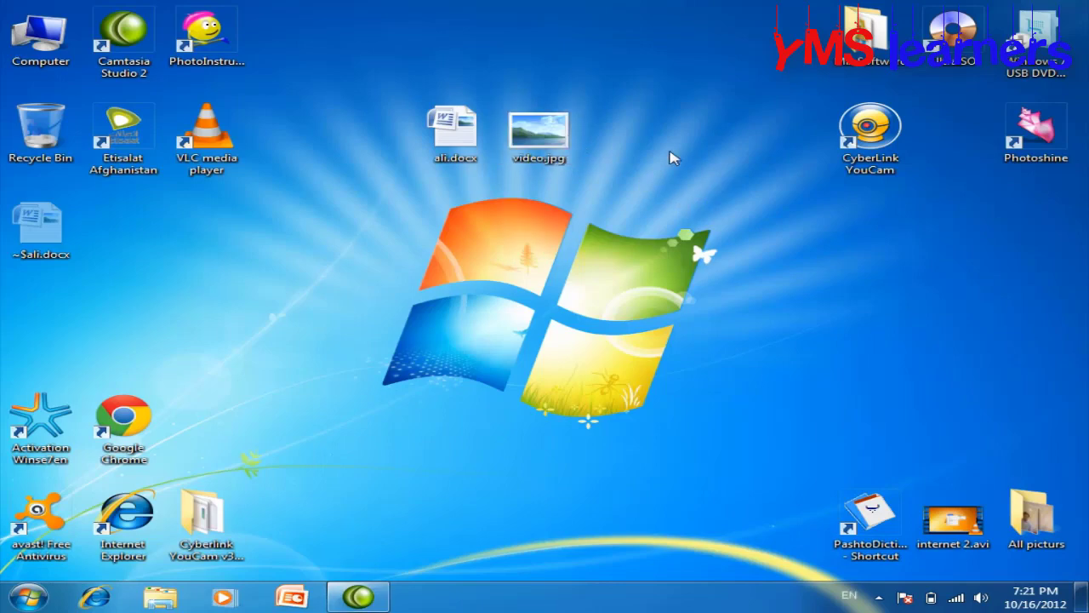
right_click(669, 158)
click(705, 198)
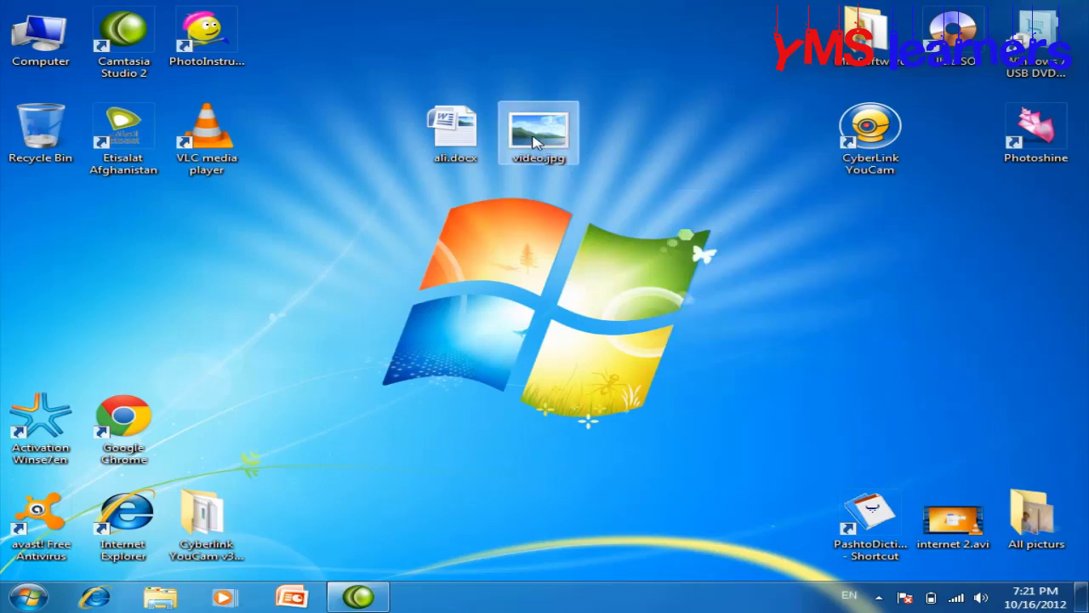
Try opening video.jpg in Windows Photo Viewer two more times, closing the viewer after each attempt
double_click(537, 142)
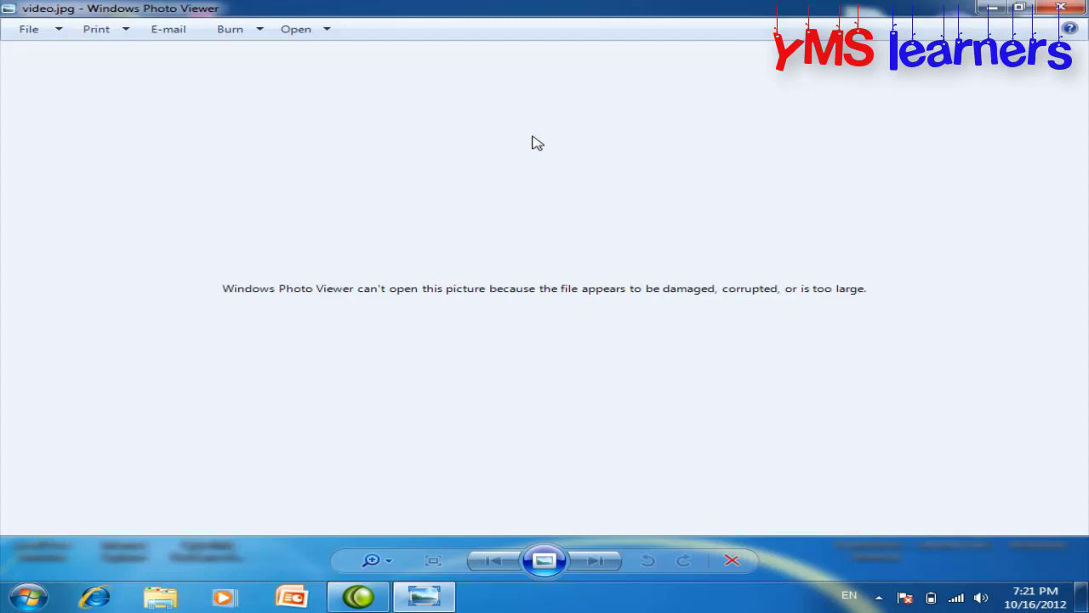
click(1062, 9)
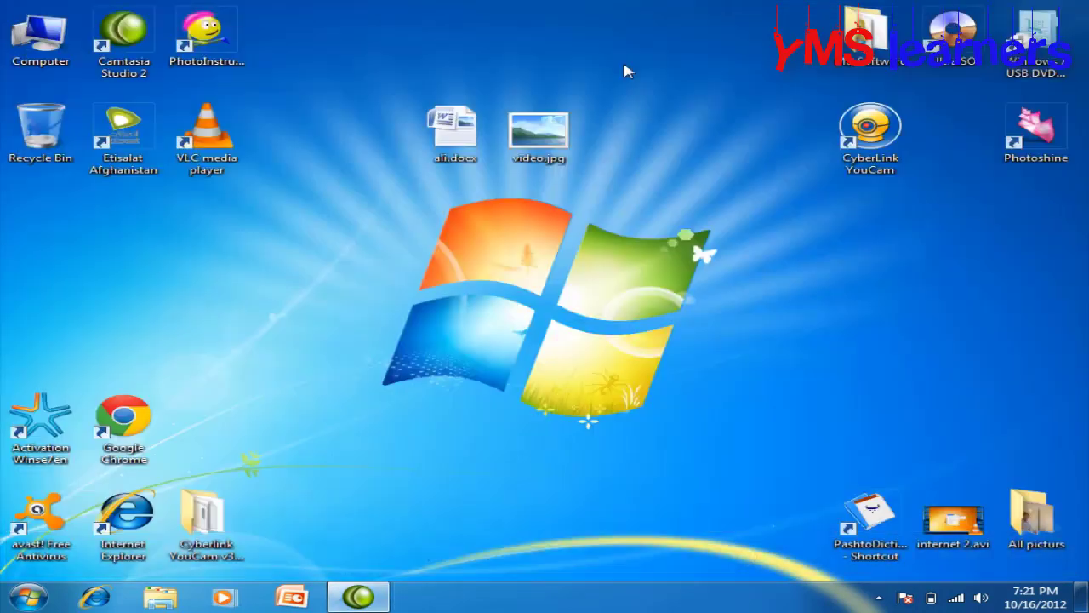
double_click(542, 143)
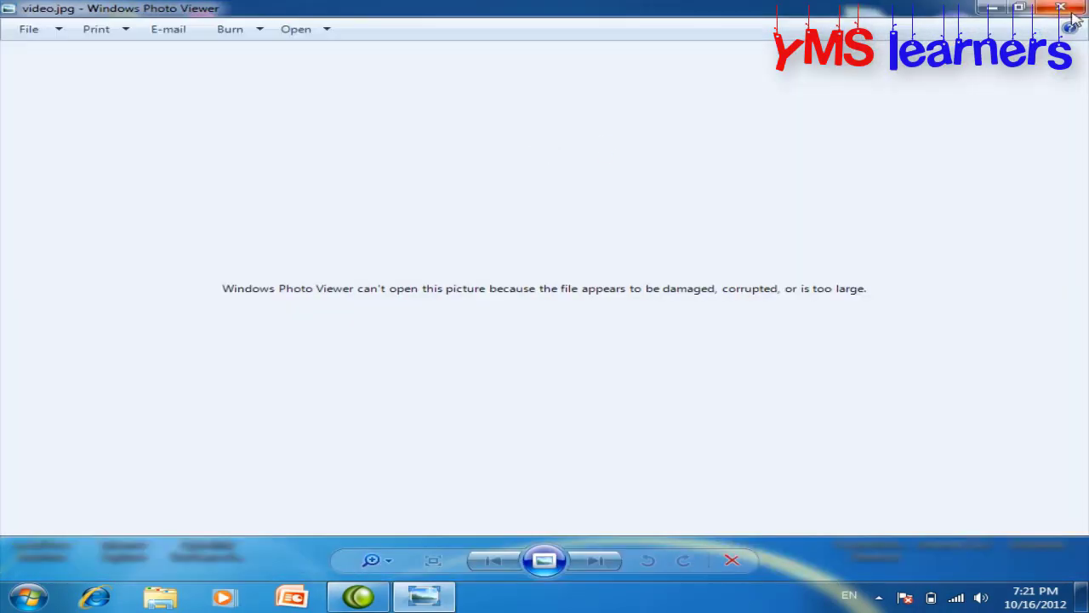
click(1064, 12)
Rename video.jpg as video.avi and accept the extension change
right_click(552, 153)
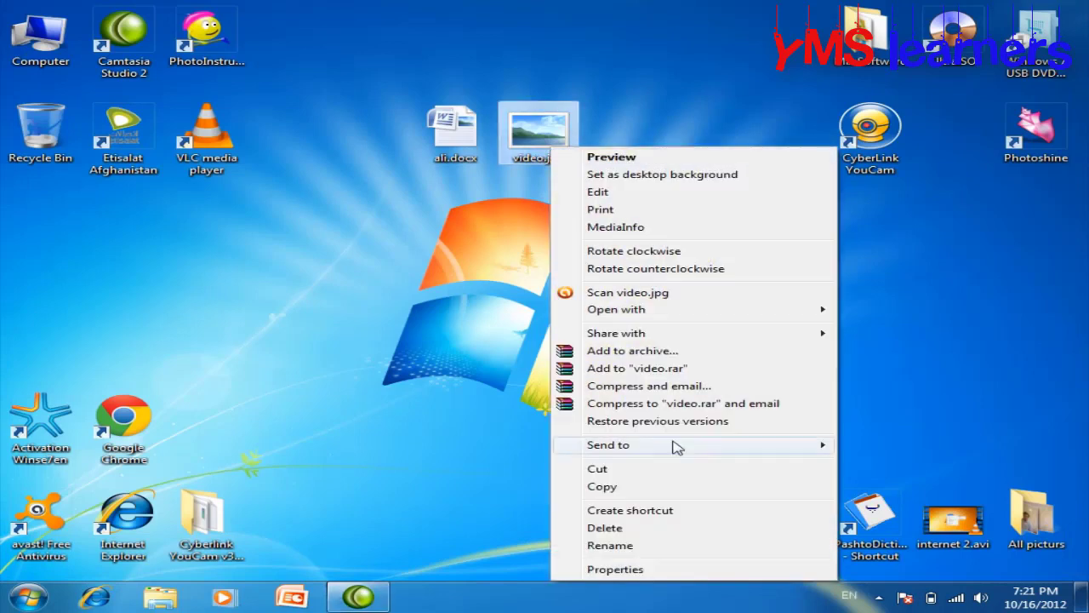
click(656, 543)
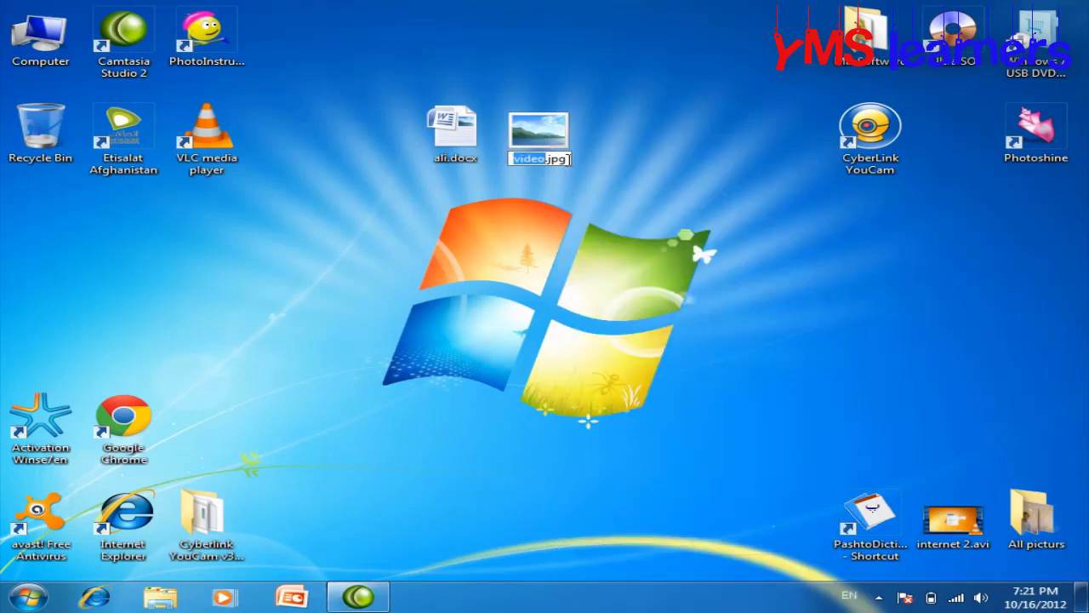
key(End)
key(BackSpace)
key(BackSpace)
key(BackSpace)
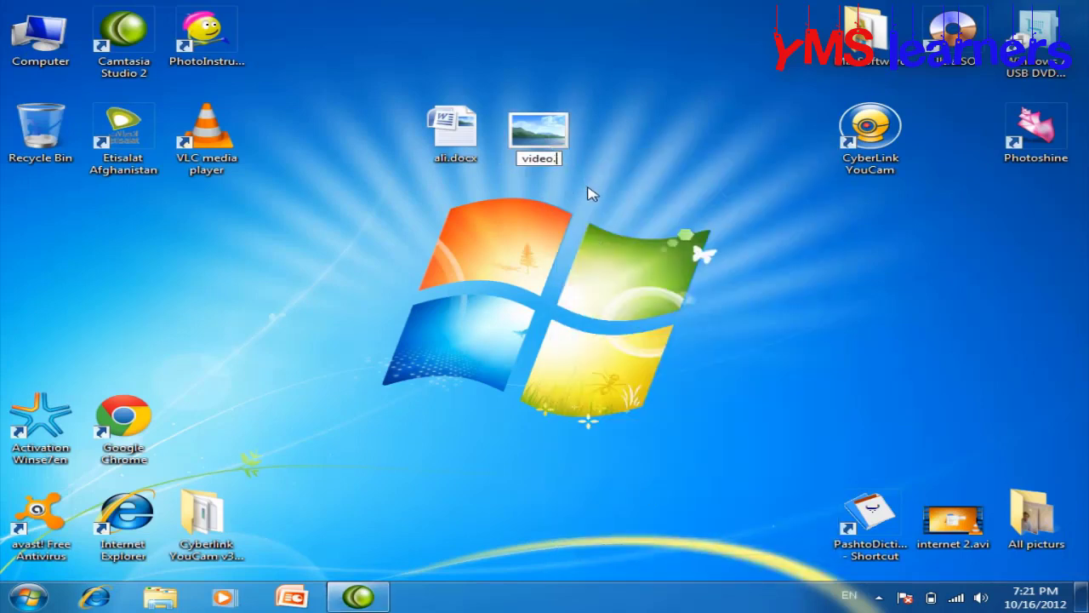
text(avi)
key(Return)
key(Return)
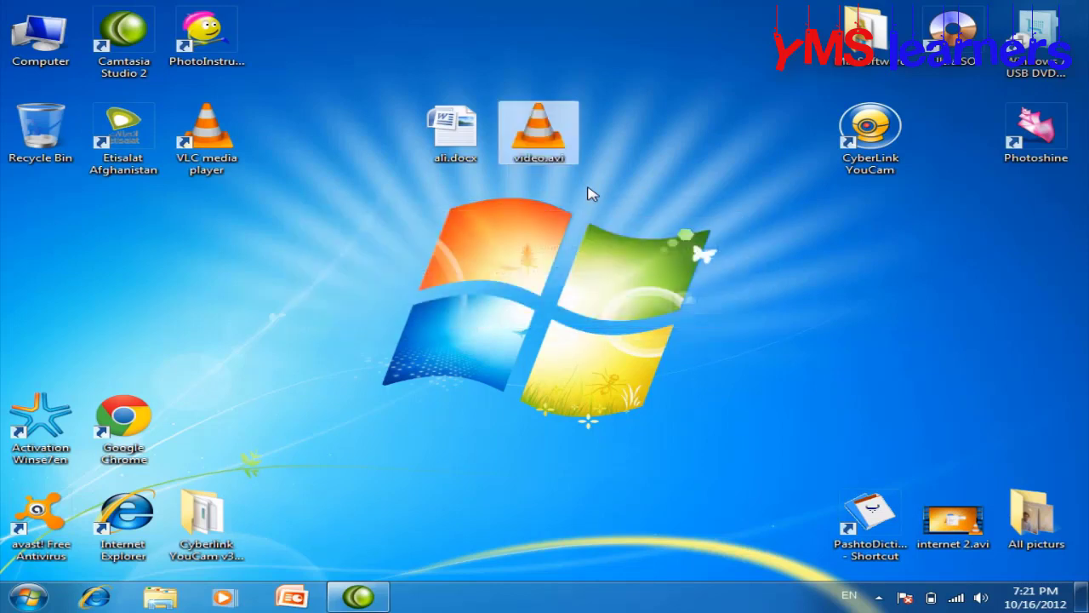
Play video.avi from the desktop in VLC media player twice, closing the player after each playback
double_click(536, 140)
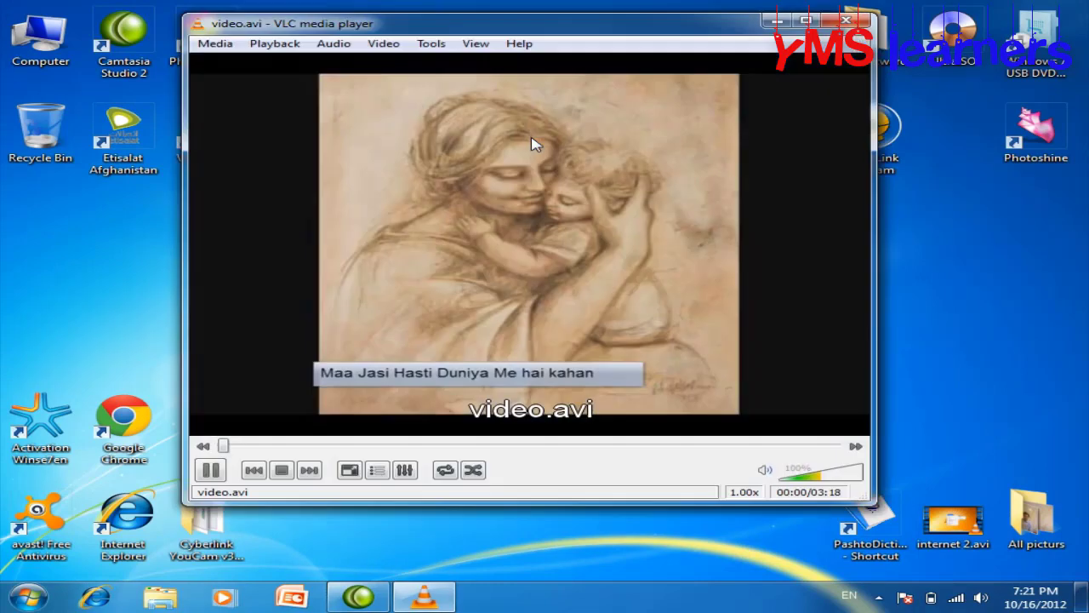
click(847, 18)
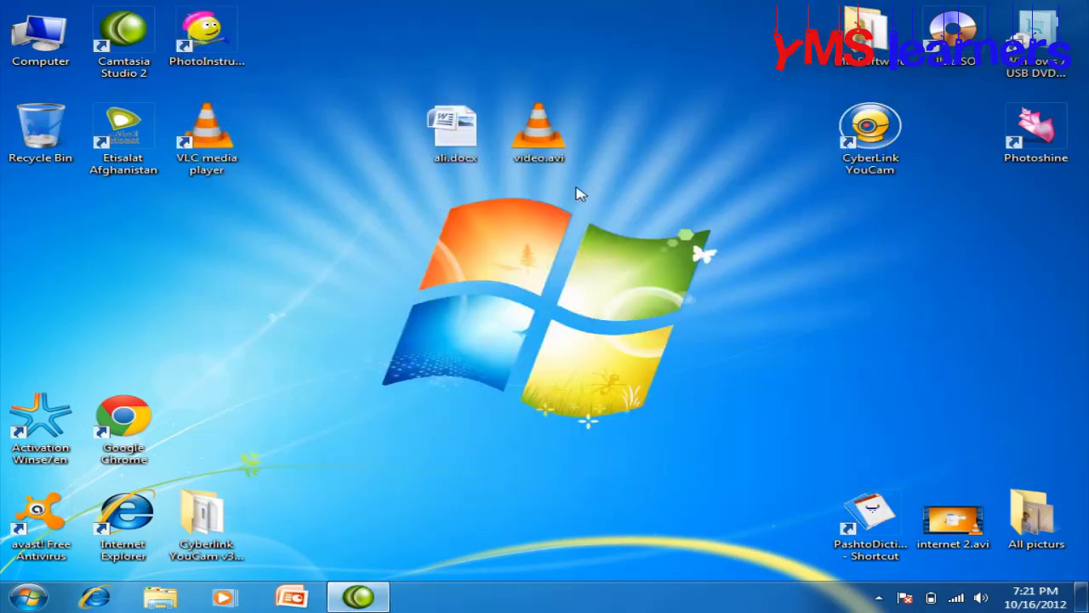
double_click(545, 145)
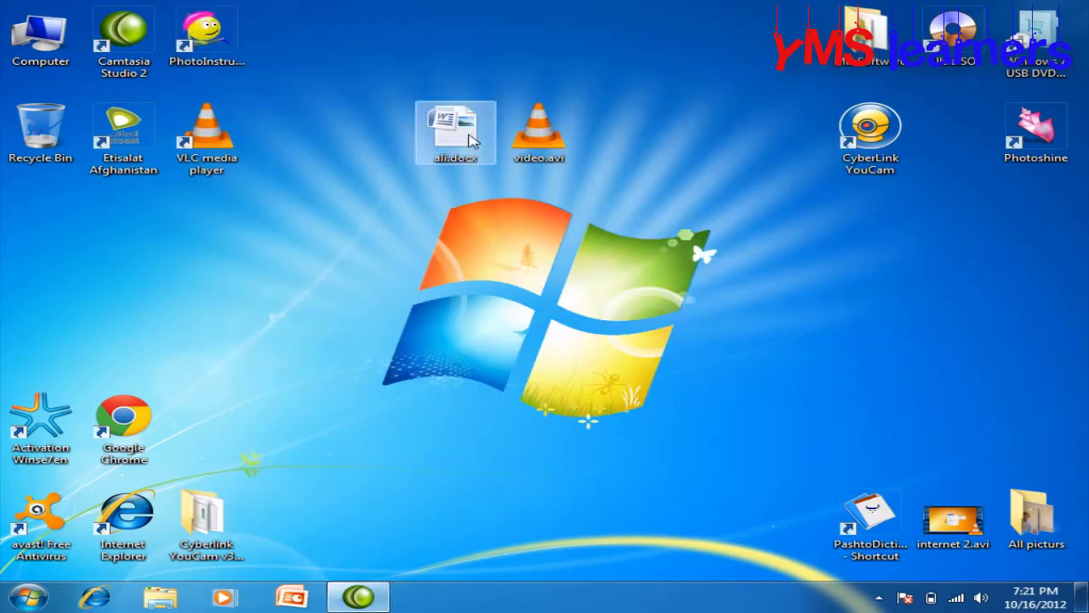
Try to open ali.docx in Word, cancel the data recovery, then close Word and refresh the desktop
click(470, 141)
double_click(470, 140)
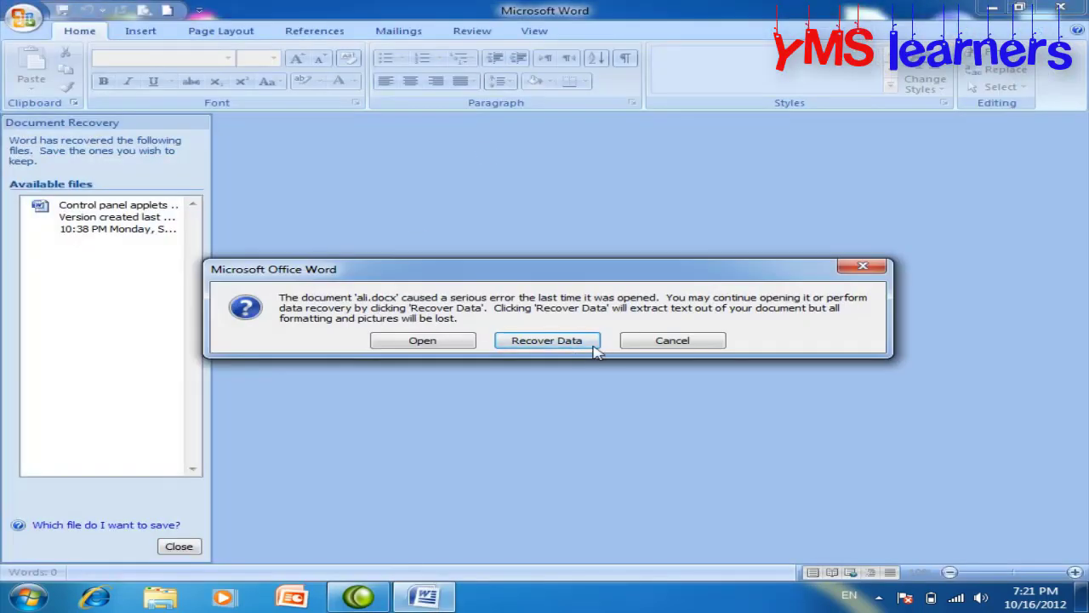
click(634, 341)
click(1060, 9)
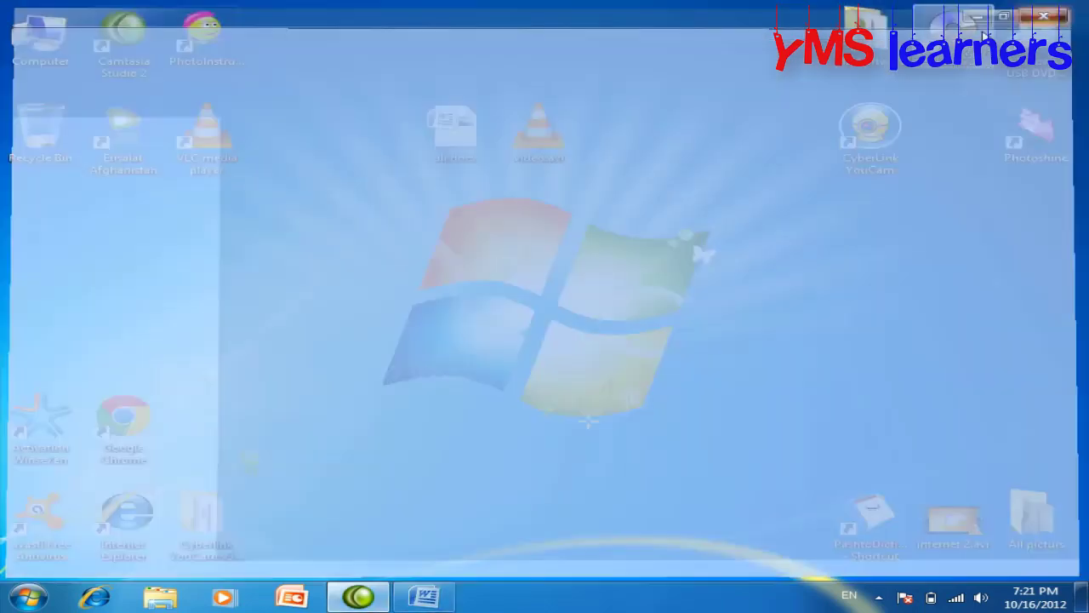
right_click(478, 250)
click(559, 297)
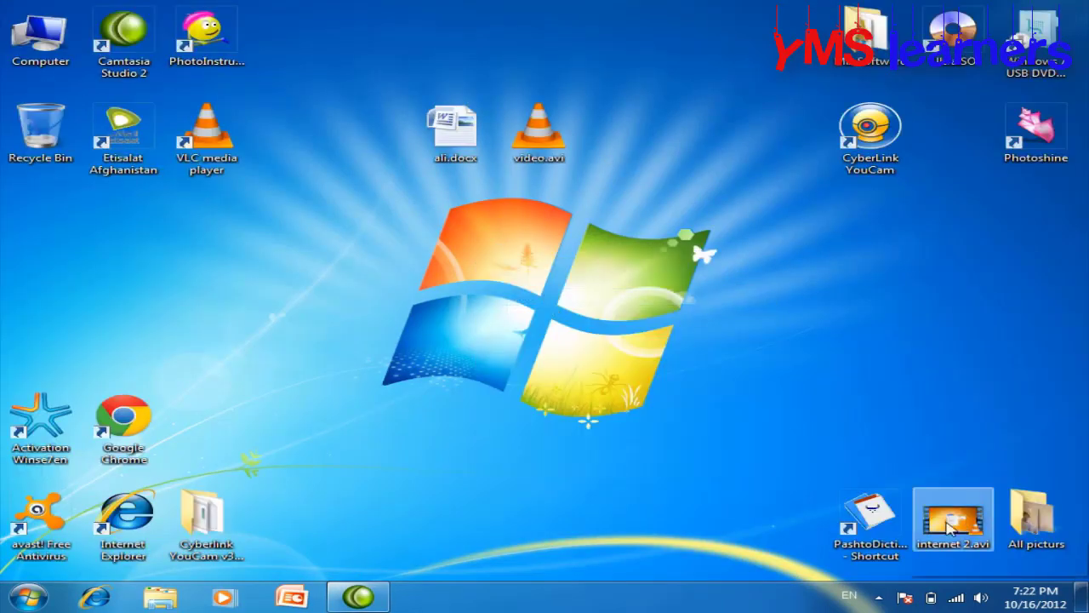
Play internet 2.avi full screen in VLC media player, skip ahead to several points in the video, and close the player
double_click(951, 527)
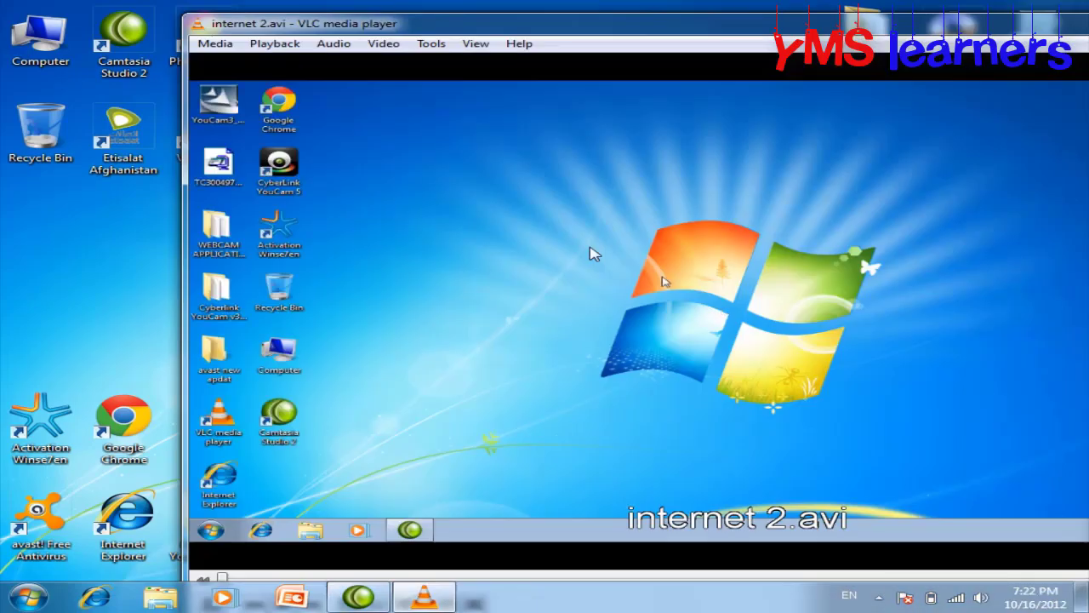
double_click(557, 335)
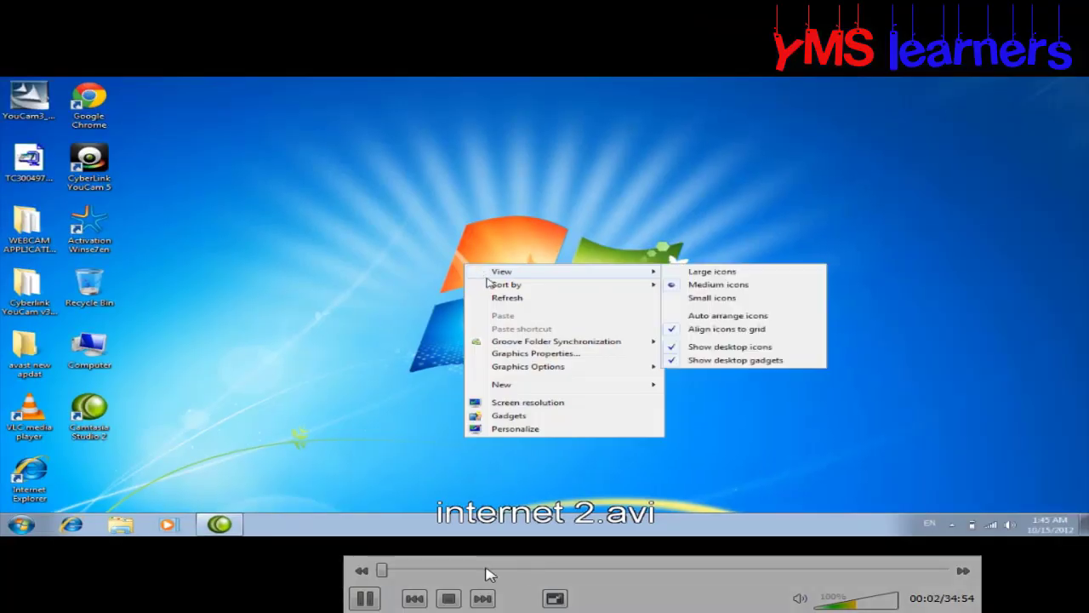
click(490, 571)
click(559, 570)
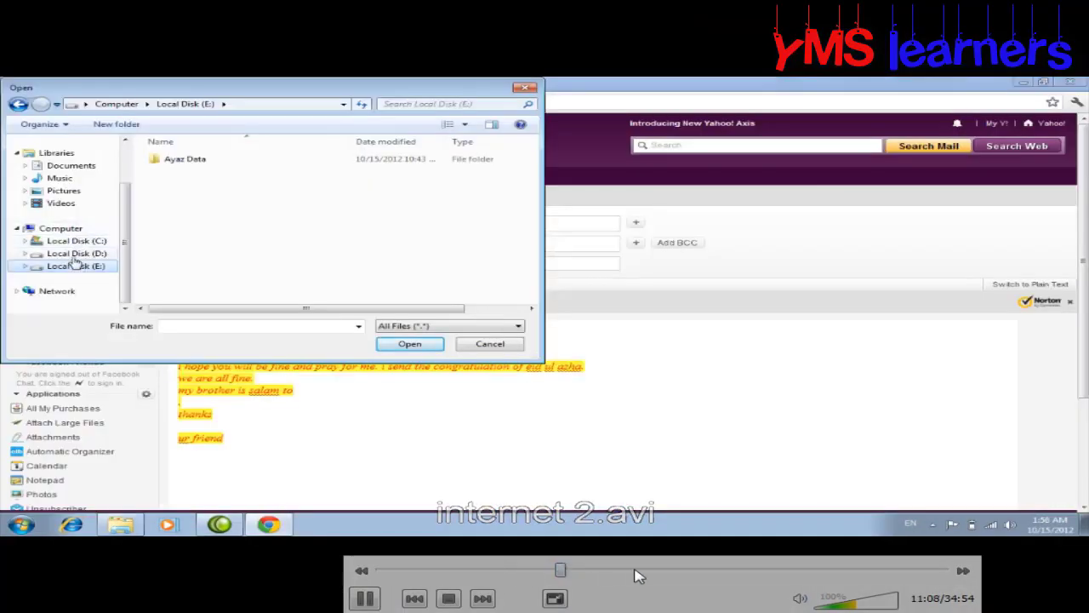
click(636, 570)
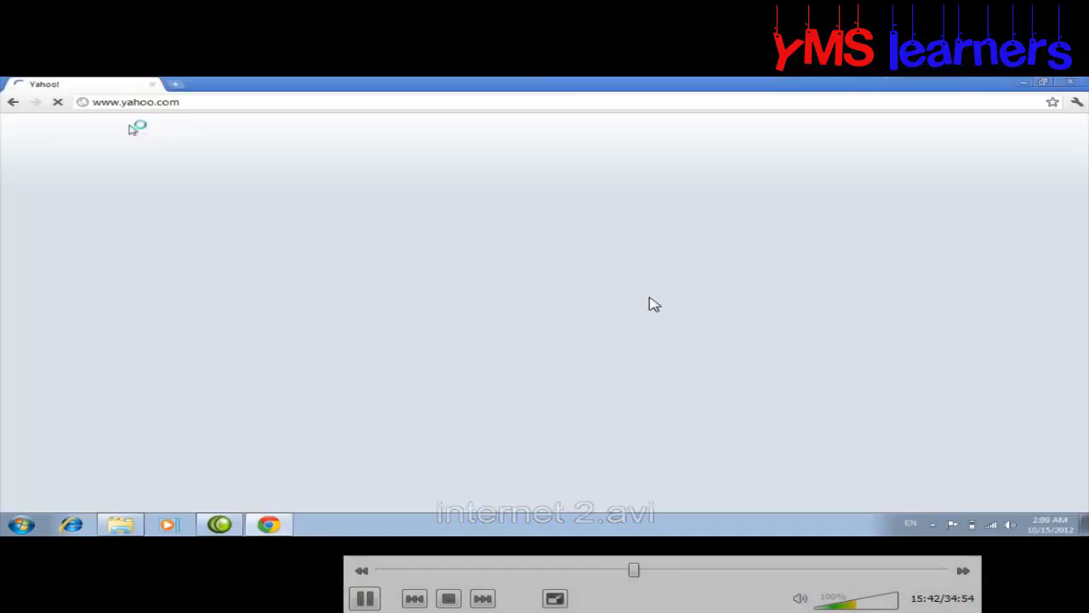
double_click(653, 305)
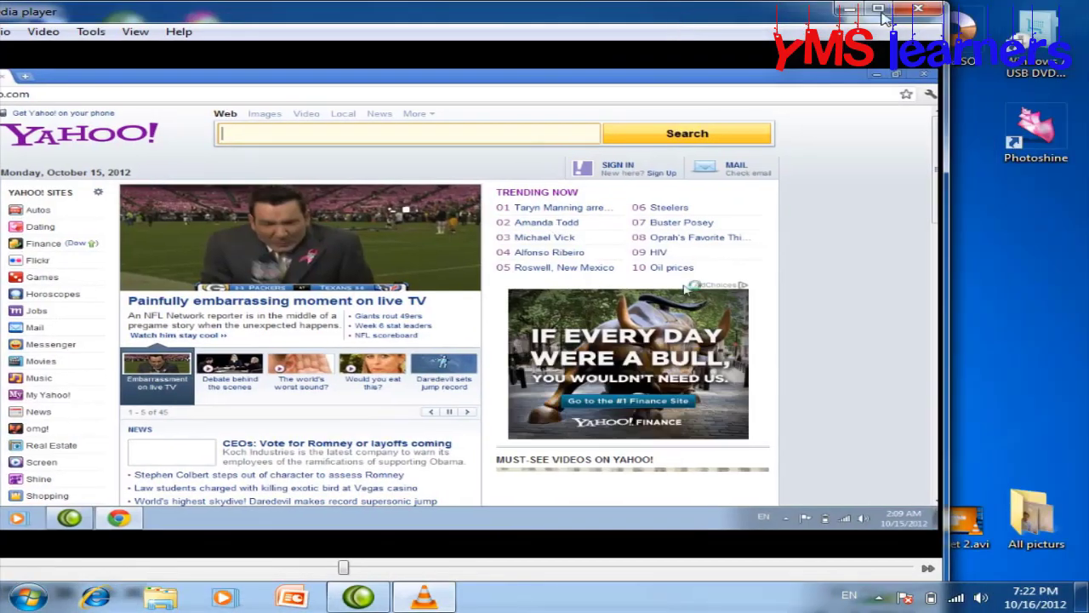
key(alt+F4)
Move the internet 2.avi icon to the open desktop area below ali.docx, then rename it as internet 2.xlsx and accept the extension change
drag(954, 523, 362, 244)
right_click(366, 243)
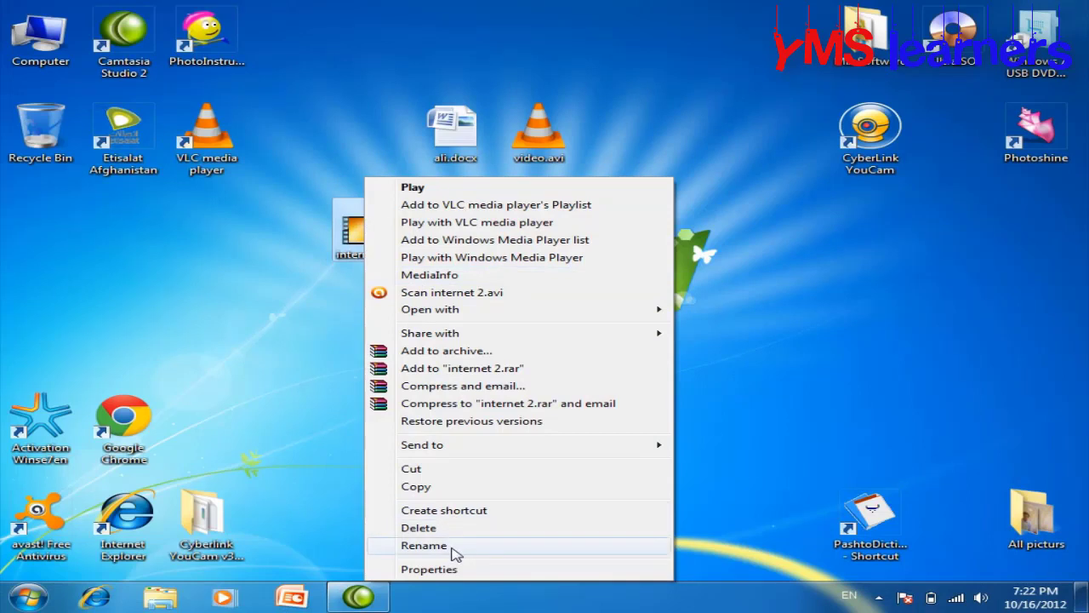
click(455, 549)
click(412, 258)
key(BackSpace)
key(BackSpace)
key(BackSpace)
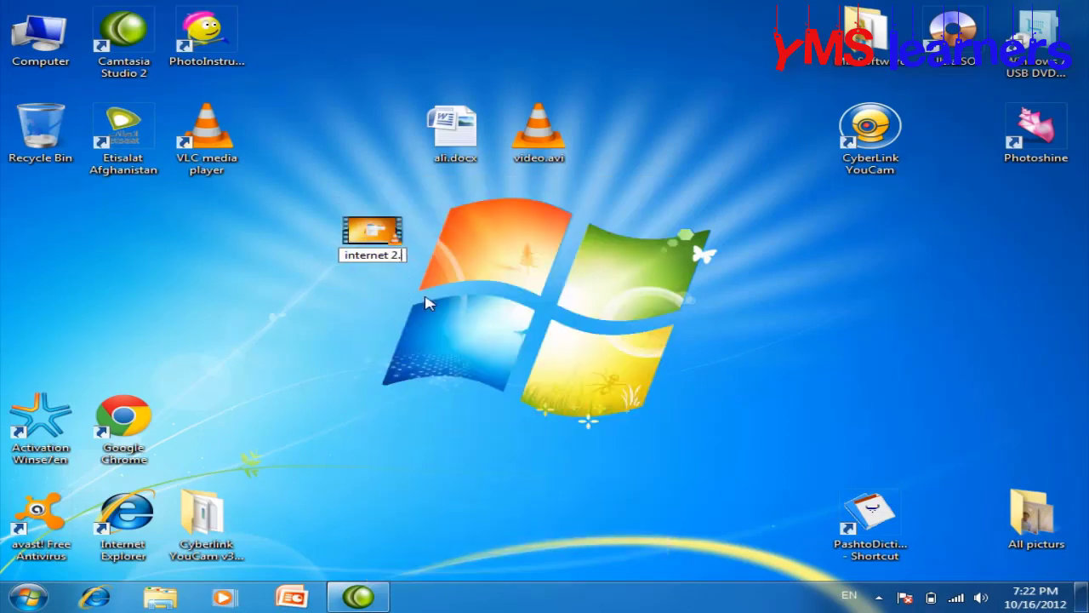
text(xlsx)
key(Return)
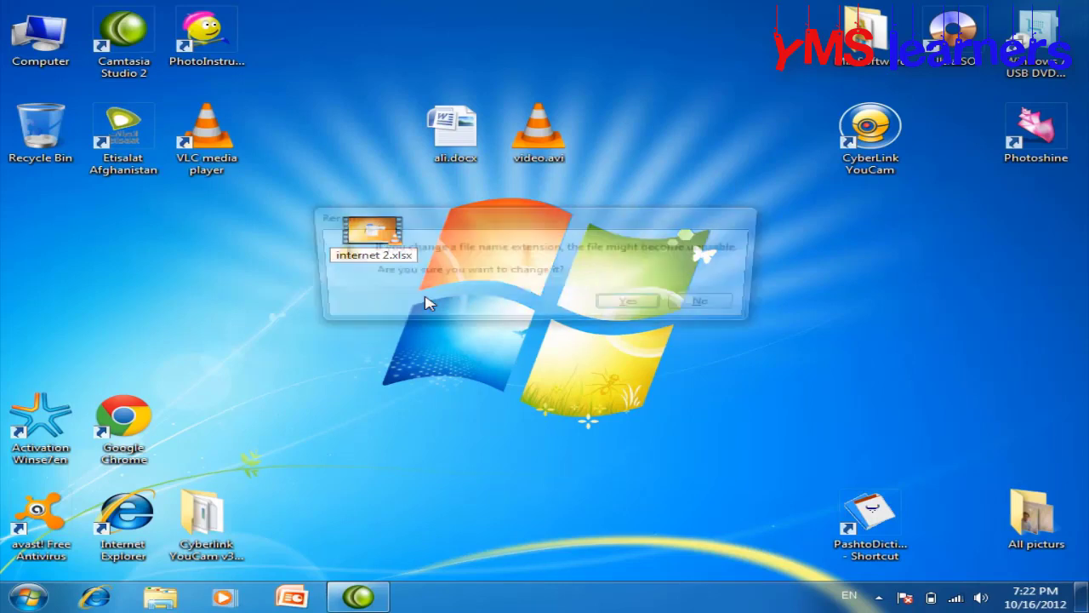
key(Return)
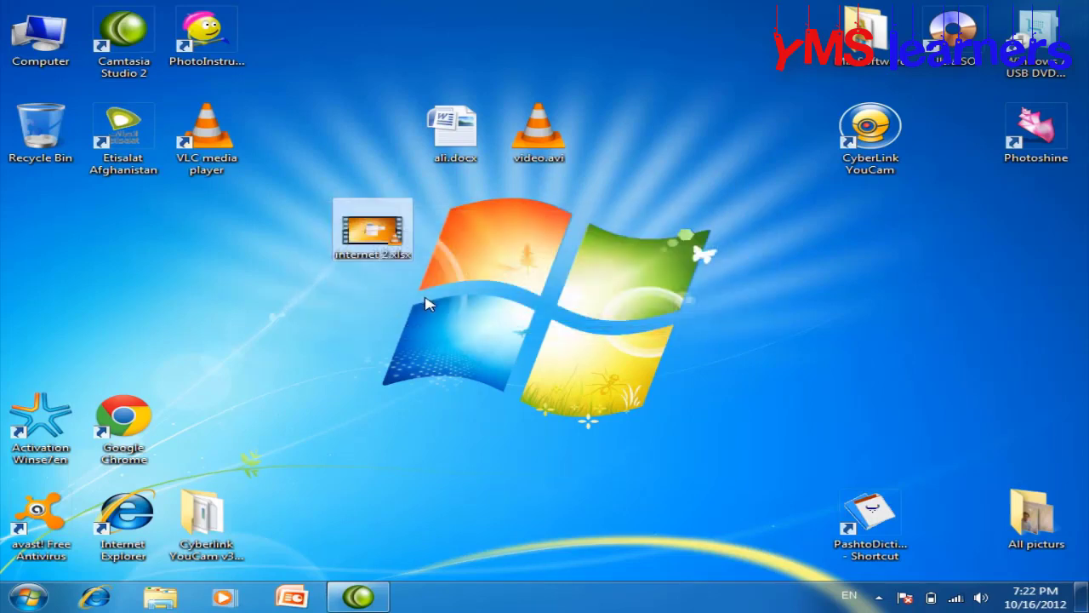
Refresh the desktop and try to open internet 2.xlsx in Excel, then dismiss the message and close Excel
right_click(508, 251)
click(561, 289)
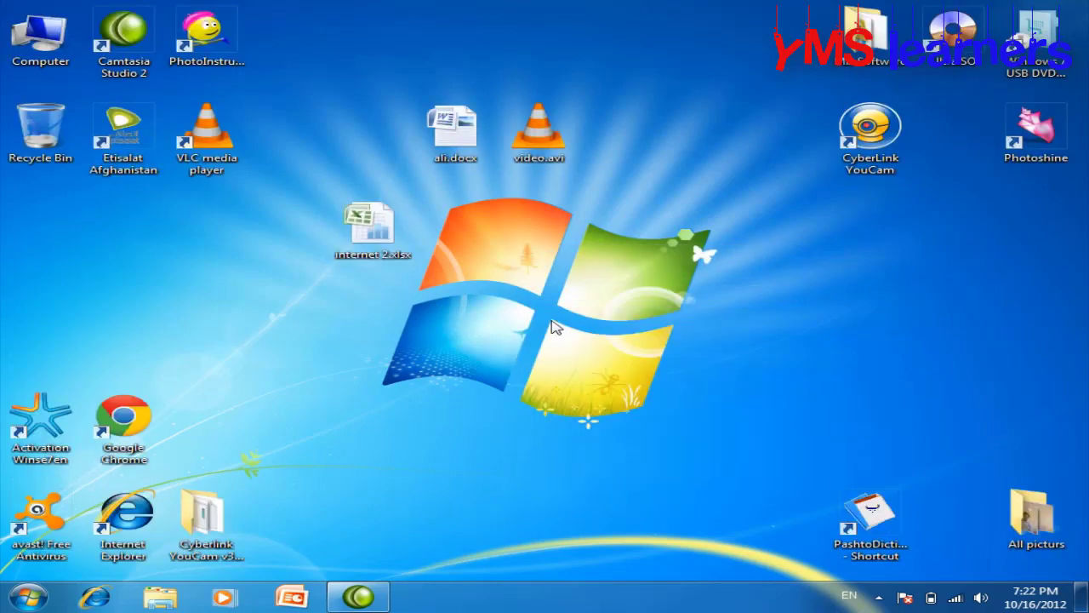
double_click(355, 230)
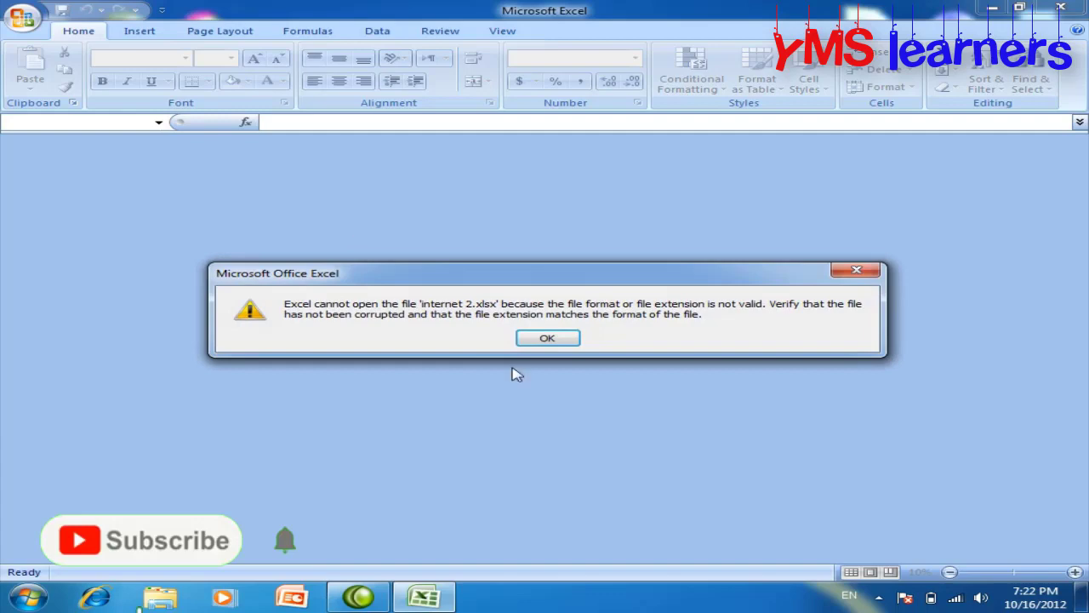
click(547, 338)
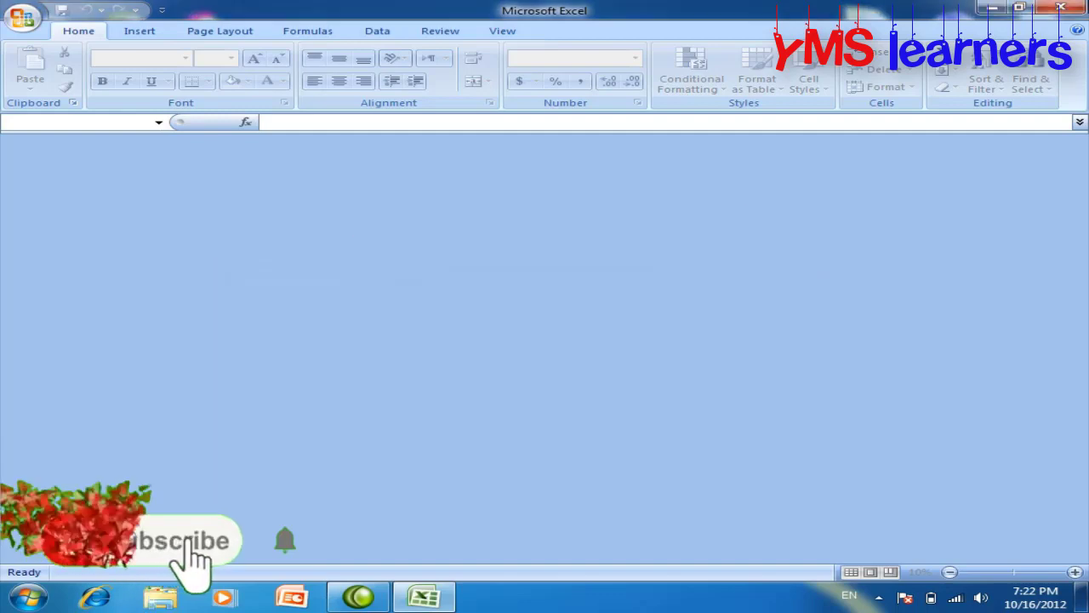
click(1060, 9)
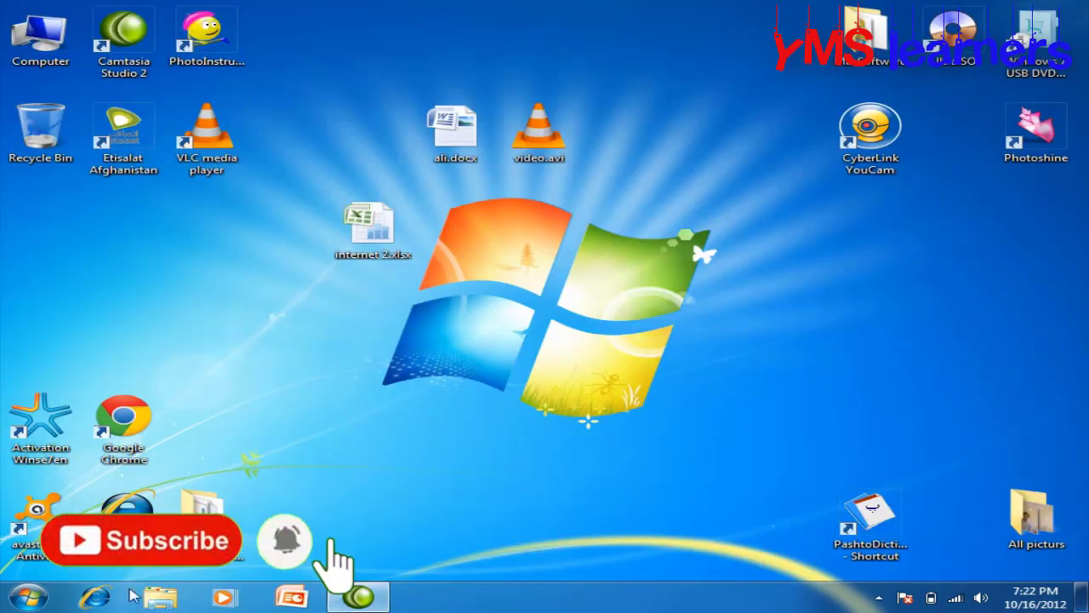
Review the setting for hiding extensions of known file types in Folder Options, then cancel and close the Control Panel
click(26, 598)
click(356, 416)
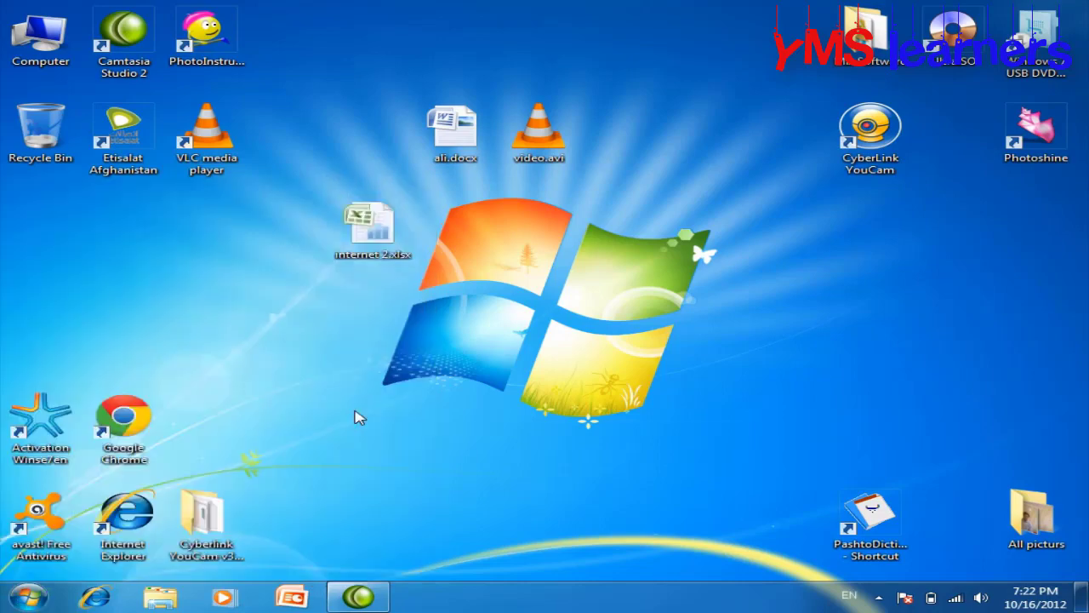
click(626, 276)
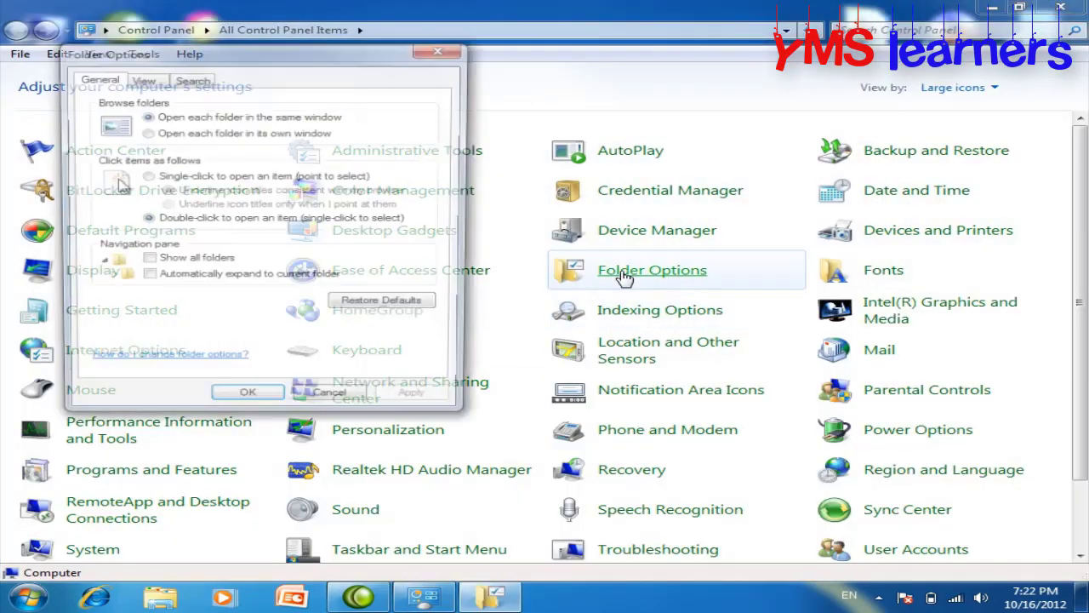
click(141, 79)
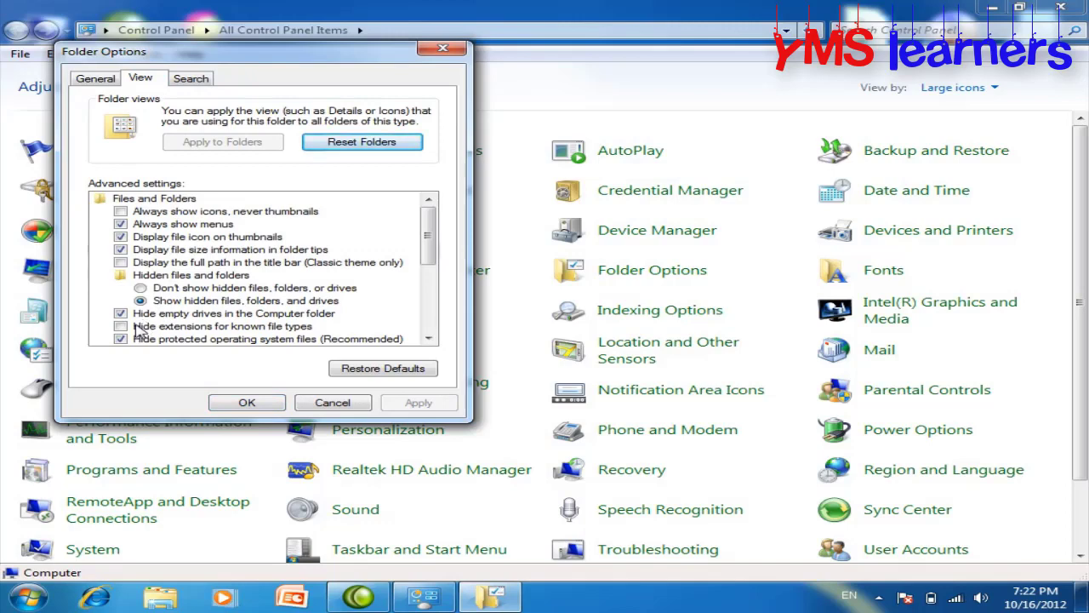
click(330, 403)
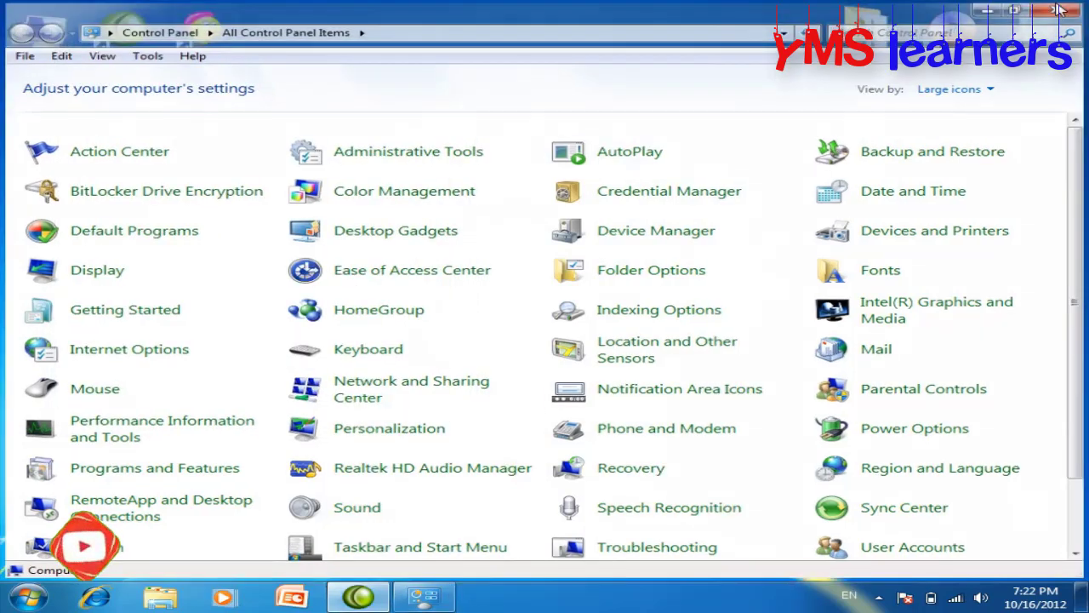
click(1059, 10)
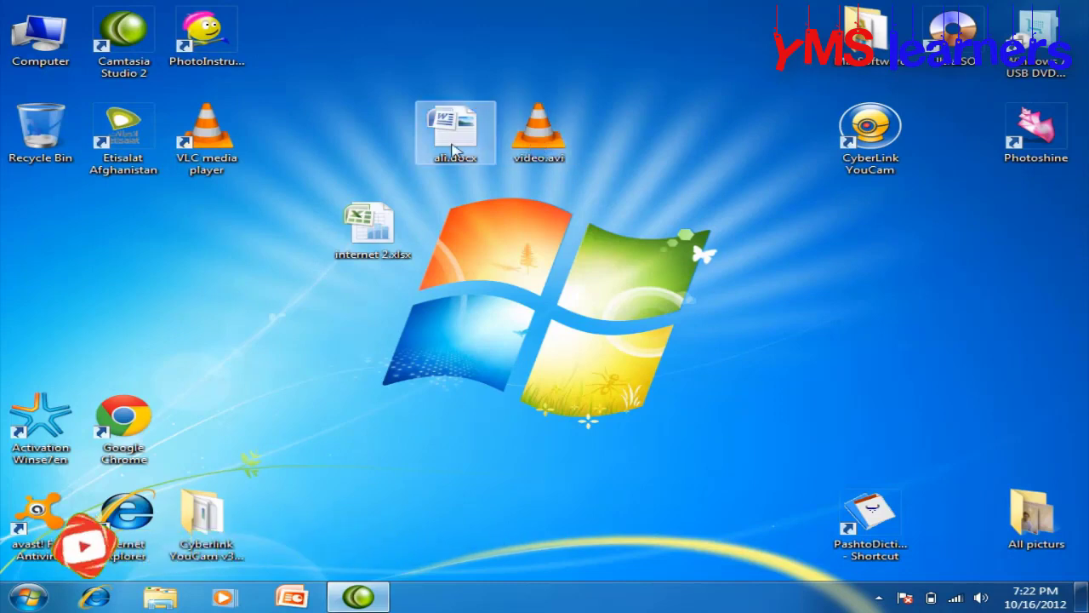
Rename ali.docx as ali.jpg, accept the extension change, and check the photo in Windows Photo Viewer before closing it
right_click(471, 153)
click(540, 499)
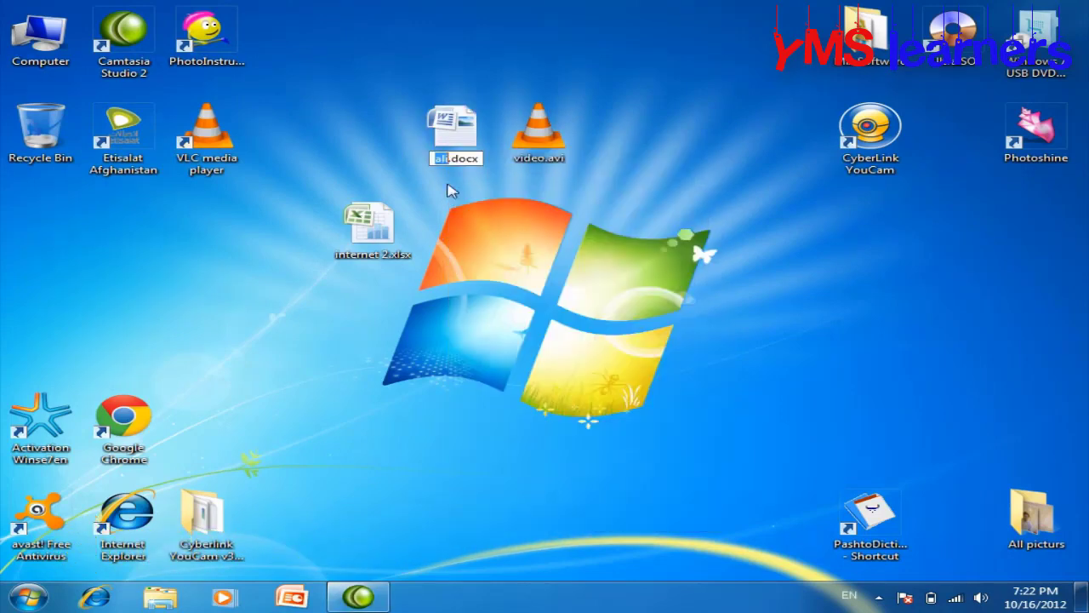
key(End)
key(BackSpace)
key(BackSpace)
key(BackSpace)
key(BackSpace)
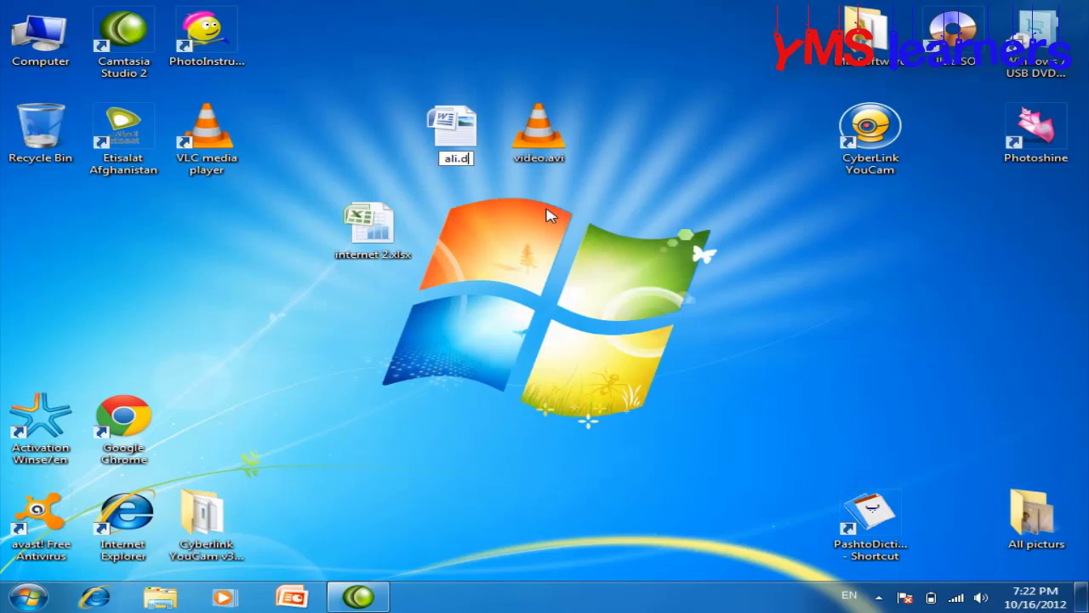
text(jpg)
key(Return)
key(Return)
double_click(459, 138)
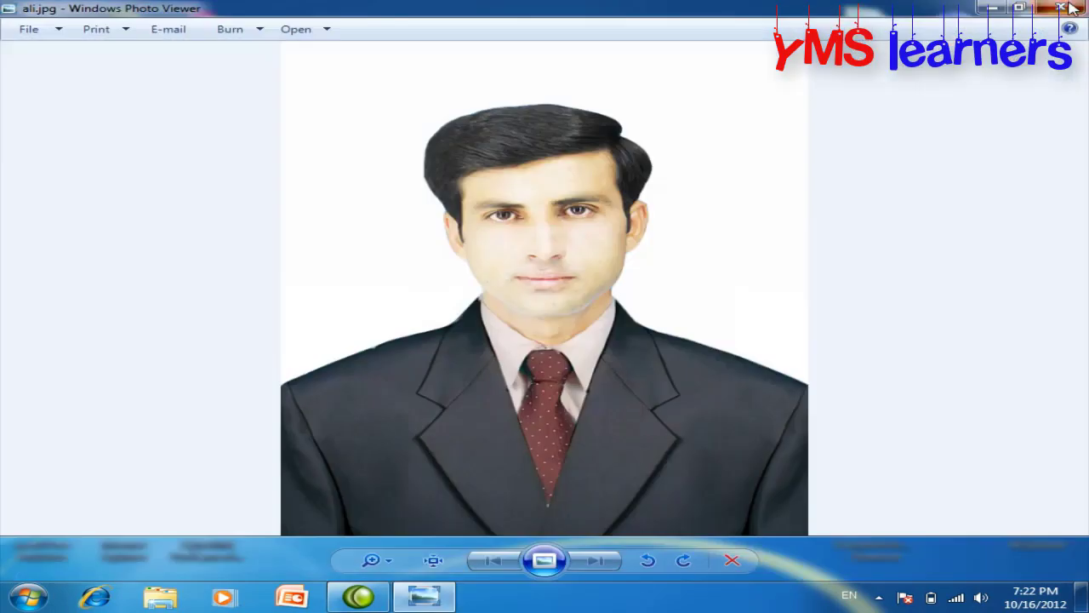
click(1059, 8)
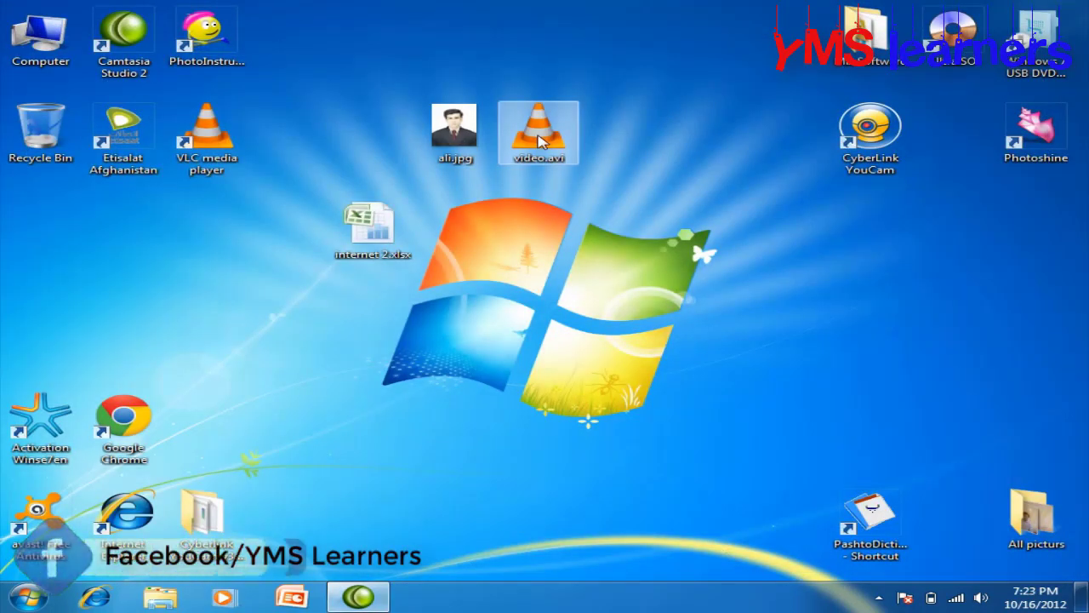
Rename internet 2.xlsx back to internet 2.avi and accept the extension change
right_click(374, 213)
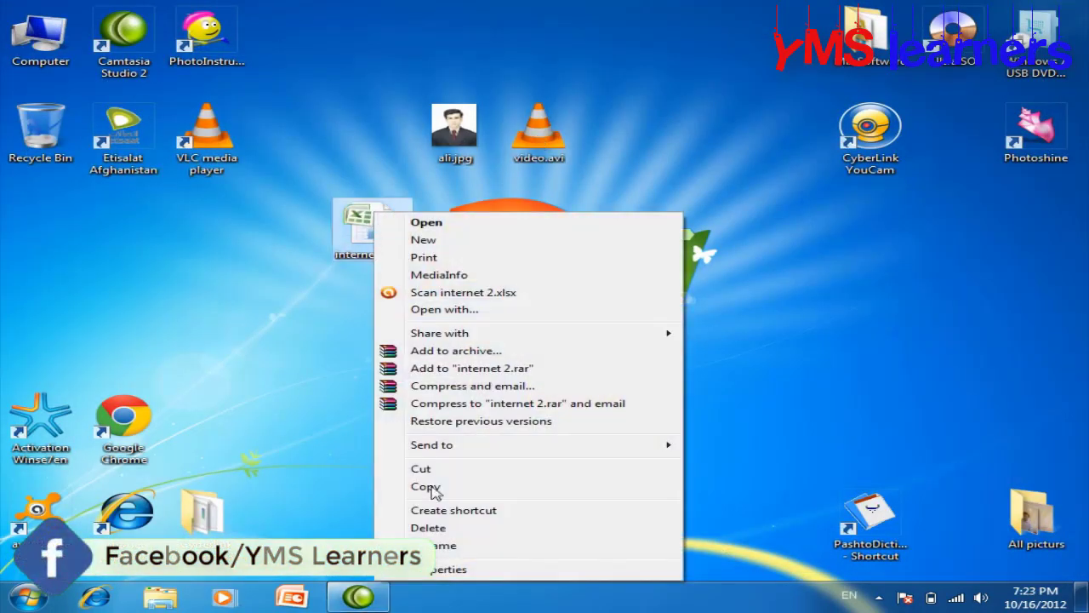
click(439, 544)
click(408, 256)
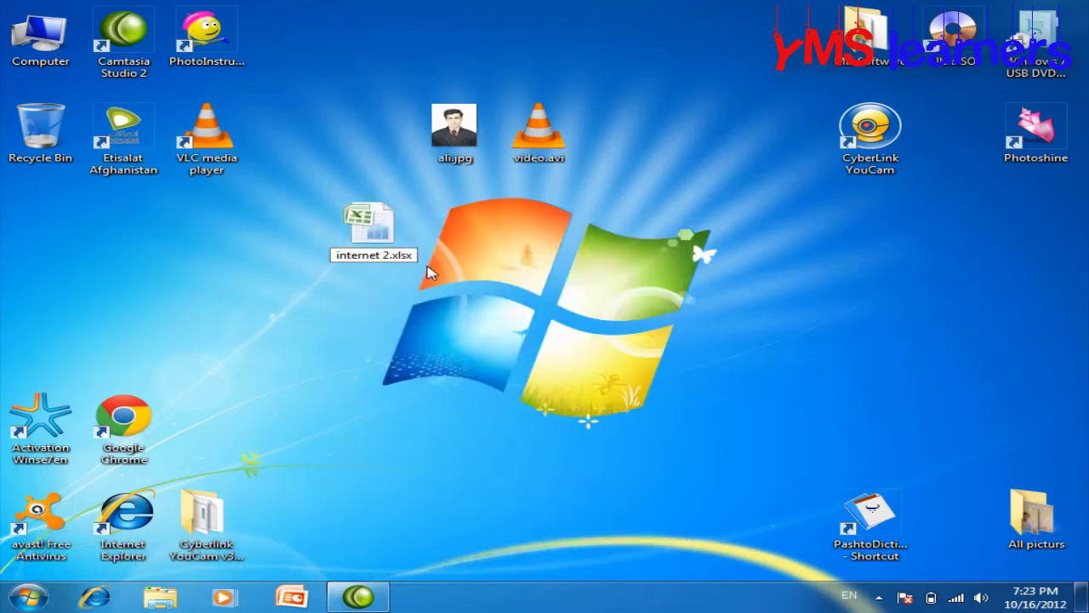
key(BackSpace)
key(BackSpace)
key(BackSpace)
key(BackSpace)
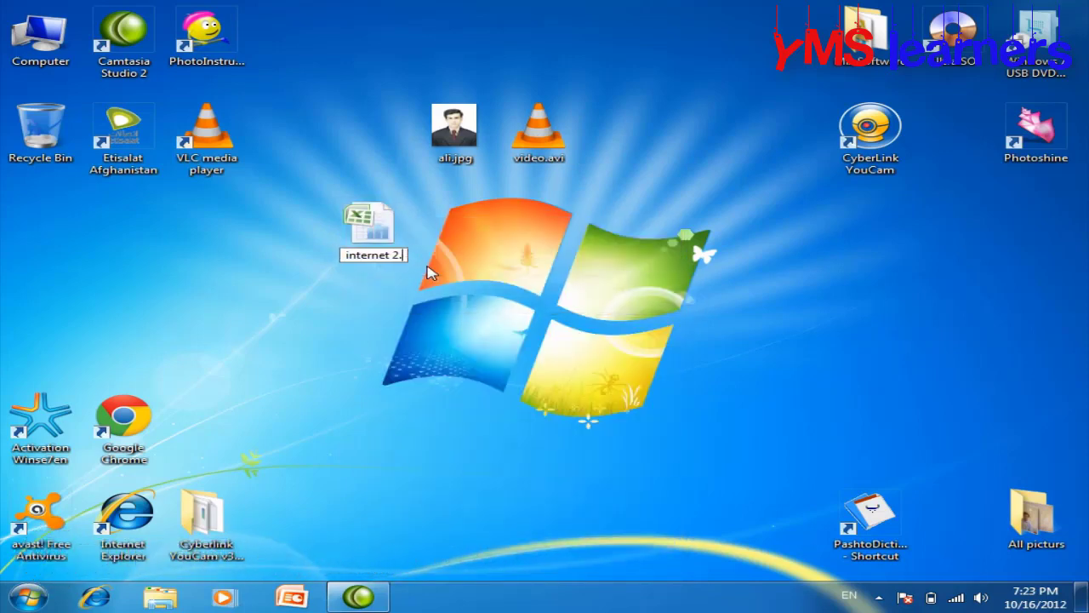
text(avi)
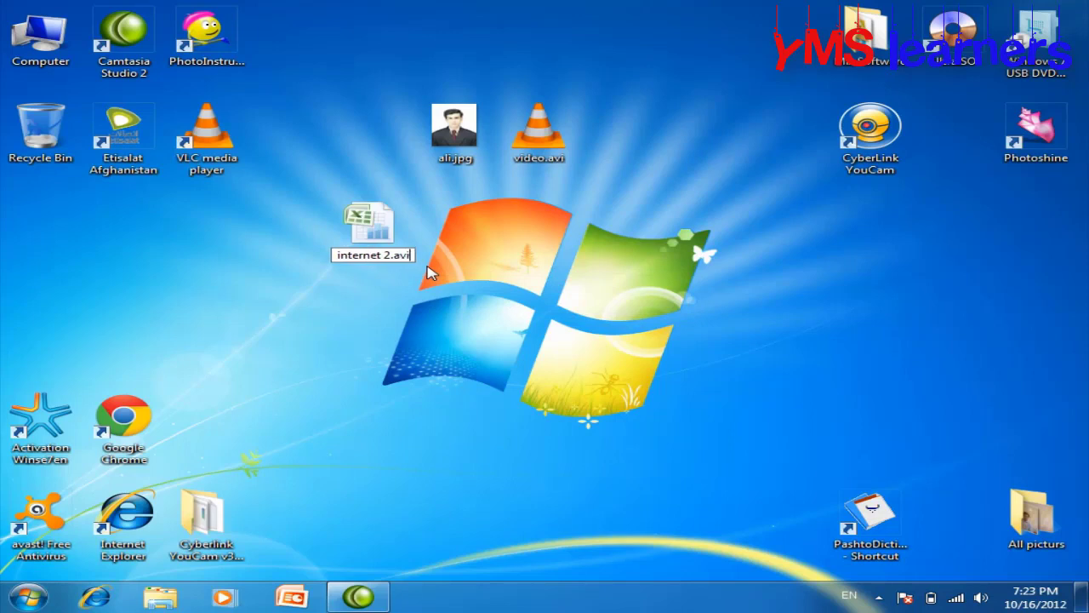
key(Return)
key(Return)
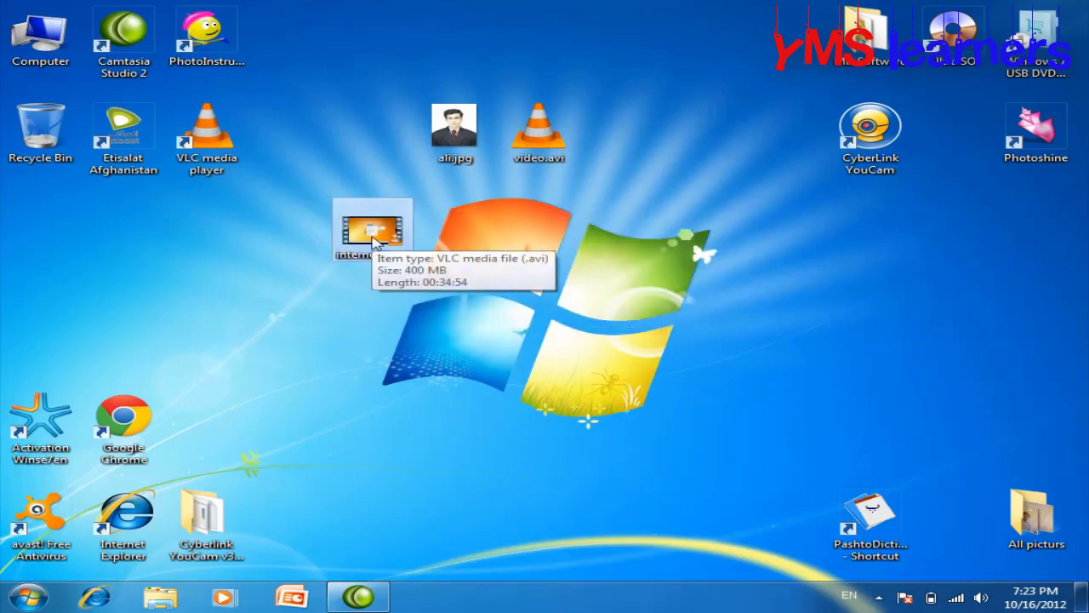
Turn on hiding extensions for known file types in the Control Panel's Folder Options, apply it, and close the Control Panel window
click(29, 598)
click(330, 415)
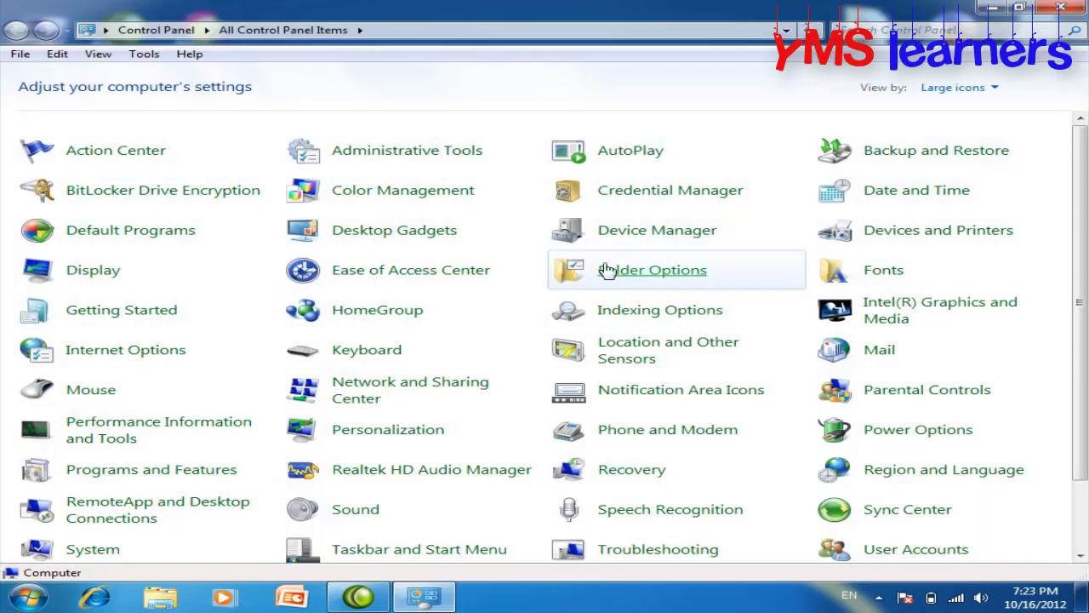
click(635, 275)
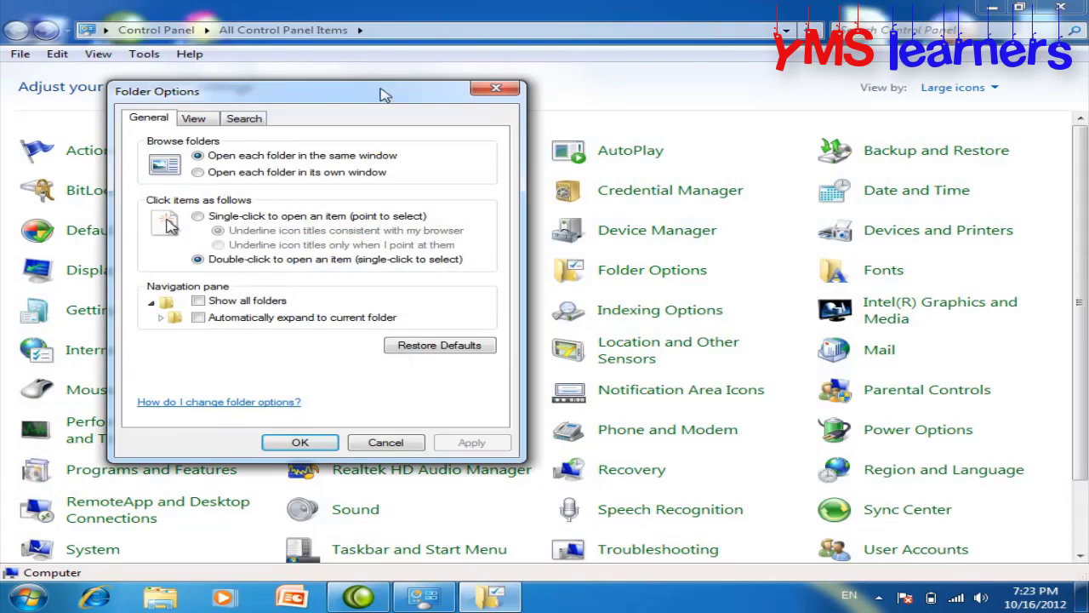
drag(383, 94, 499, 94)
click(301, 114)
click(1077, 9)
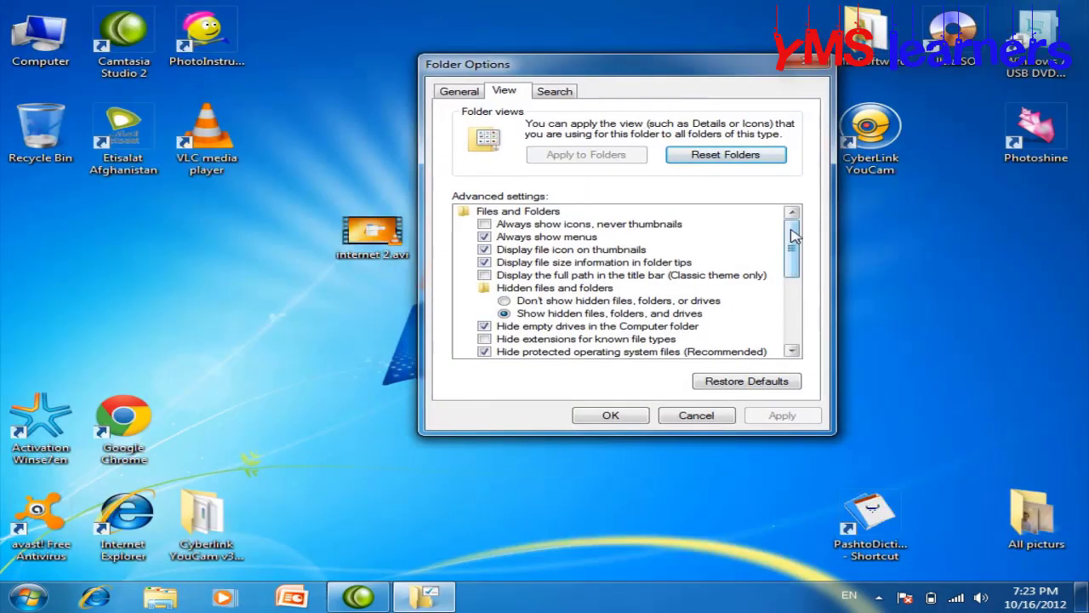
drag(793, 235, 793, 258)
click(485, 288)
click(787, 416)
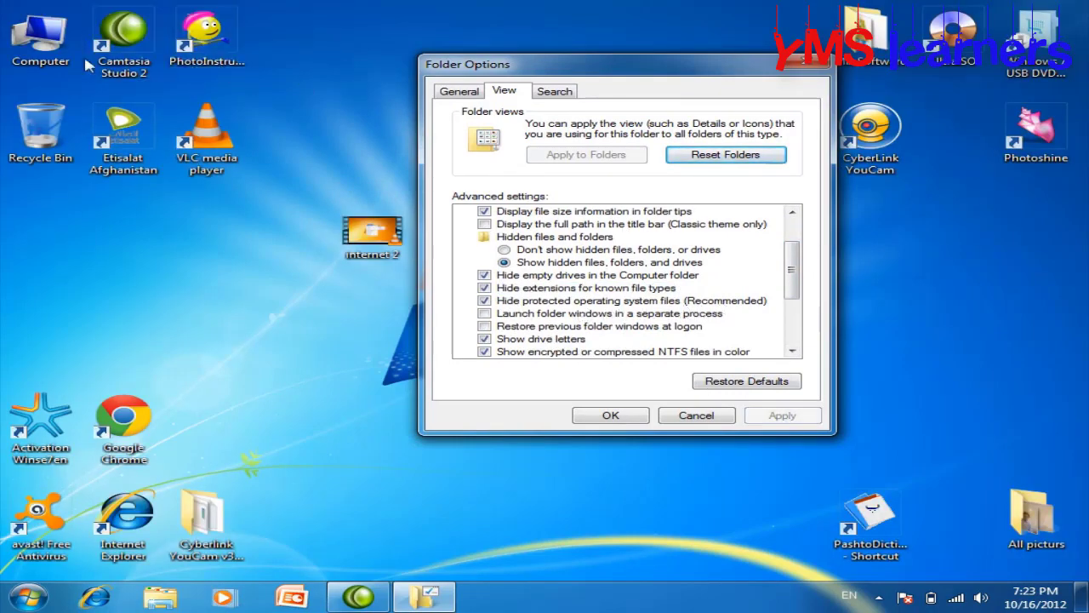
Open Local Disk (C:) from Computer, then bring Folder Options back to the front and cancel it
double_click(40, 35)
double_click(365, 127)
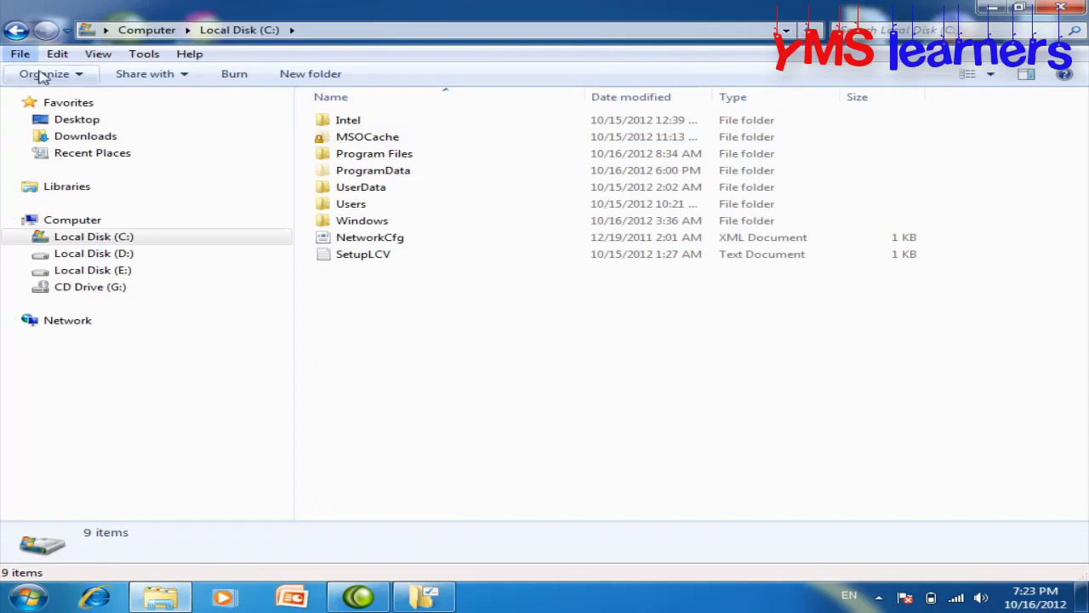
click(424, 598)
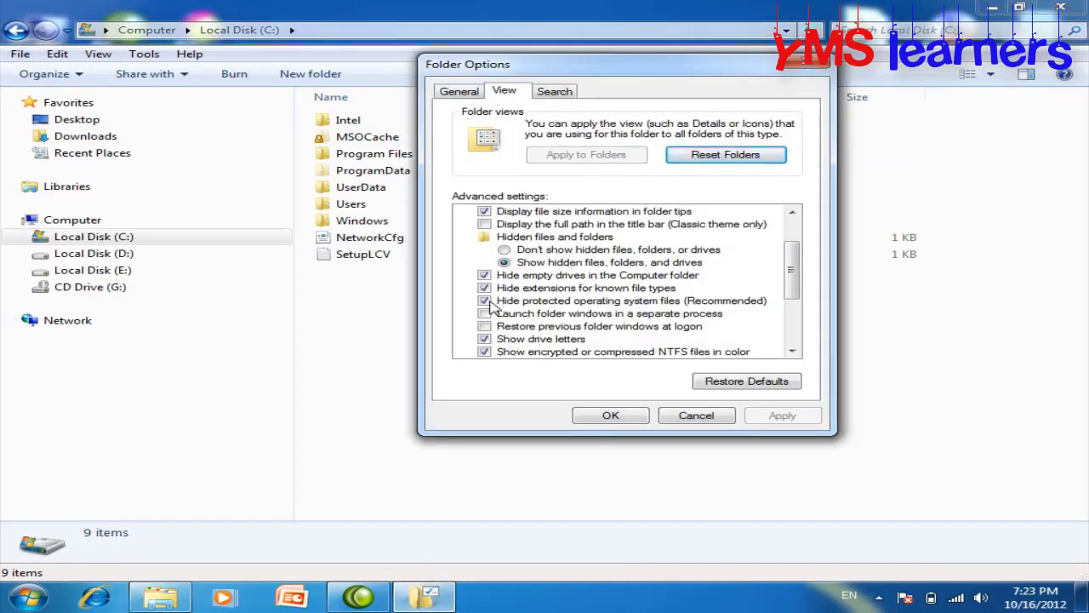
click(707, 416)
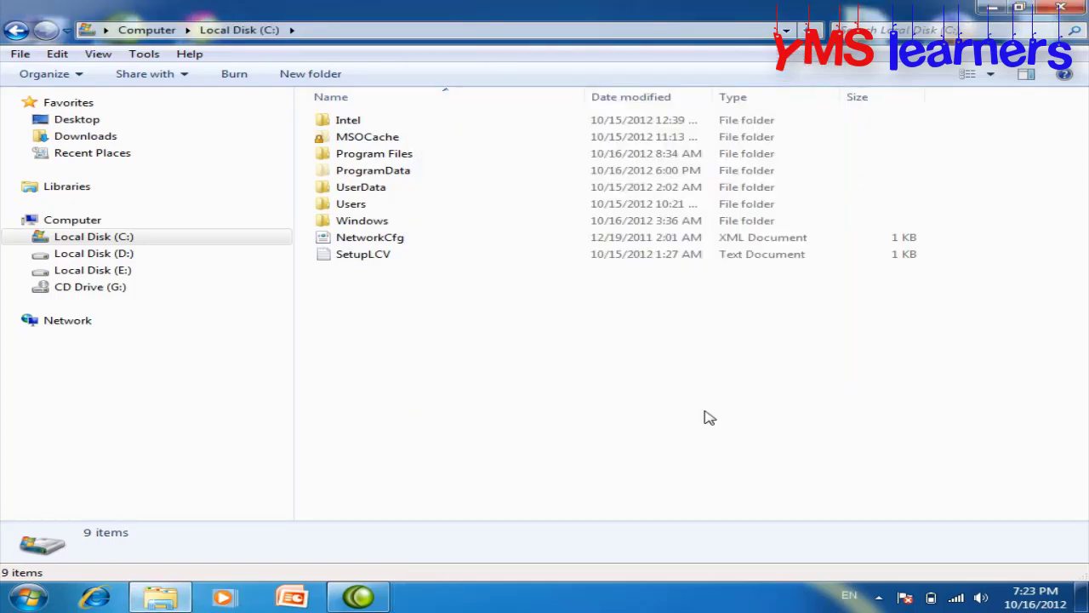
Turn off hiding protected operating system files in the folder's Folder Options, accept the warning, and save the change
click(74, 82)
click(124, 235)
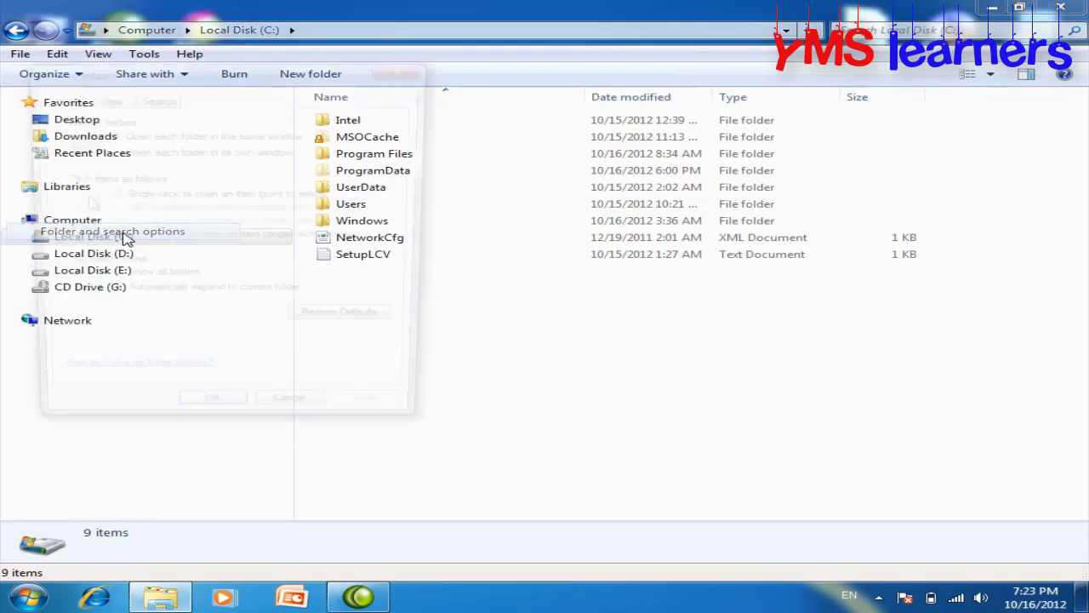
click(106, 97)
drag(230, 75, 543, 56)
click(397, 339)
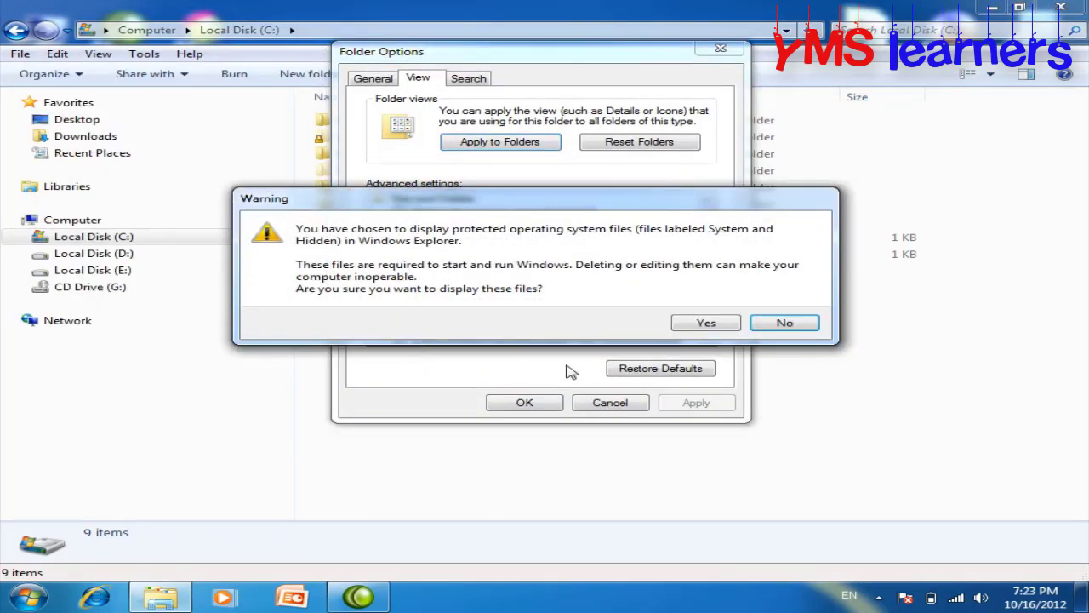
click(698, 323)
click(549, 403)
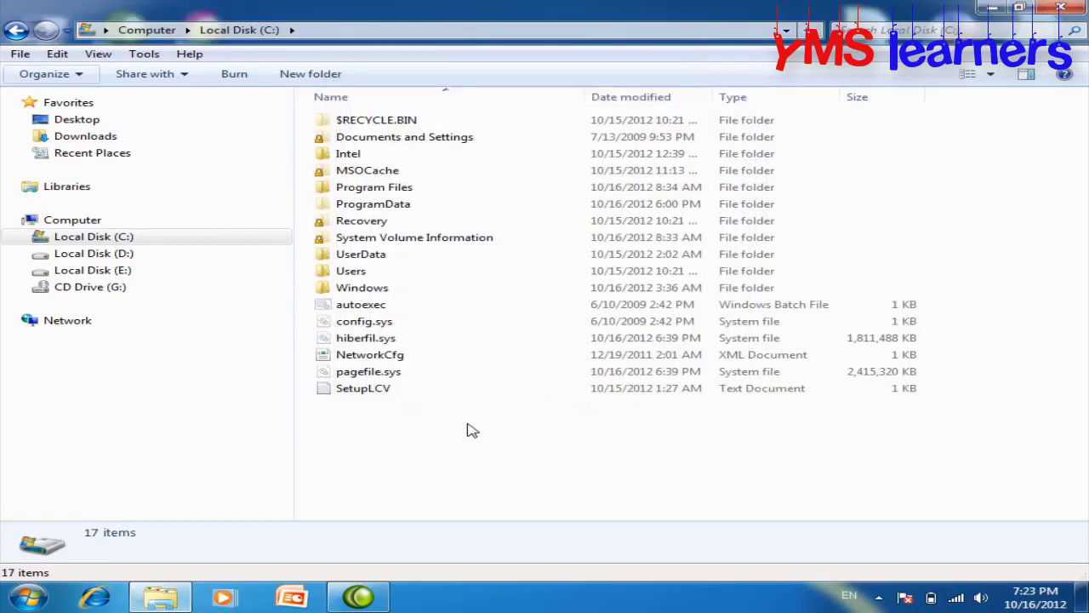
Reopen Folder Options from Local Disk (C:), turn on hiding protected operating system files, and apply it
click(68, 74)
click(124, 235)
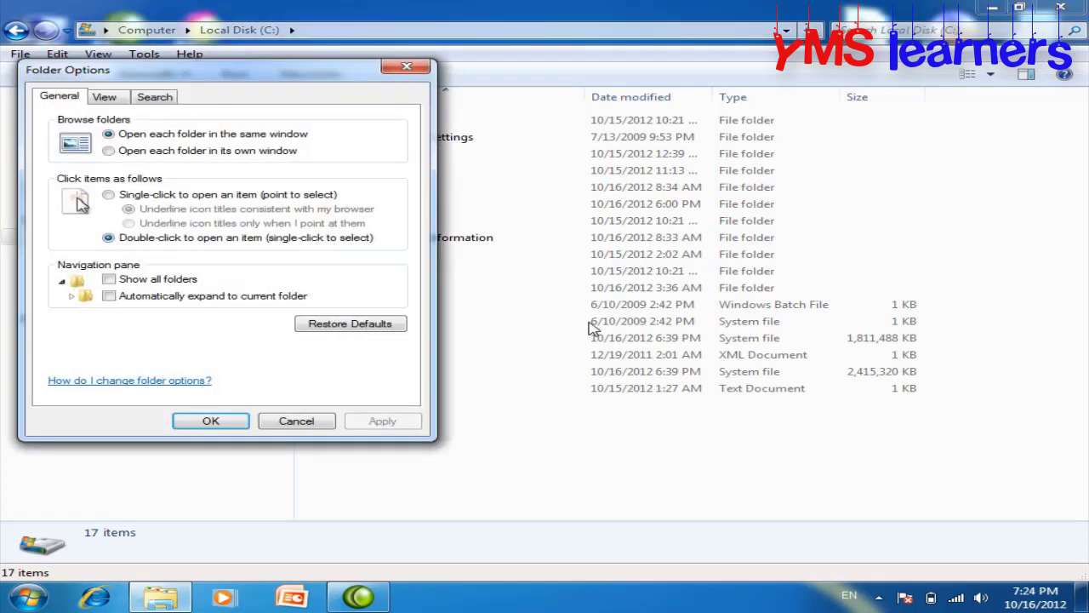
drag(338, 77, 562, 101)
click(337, 126)
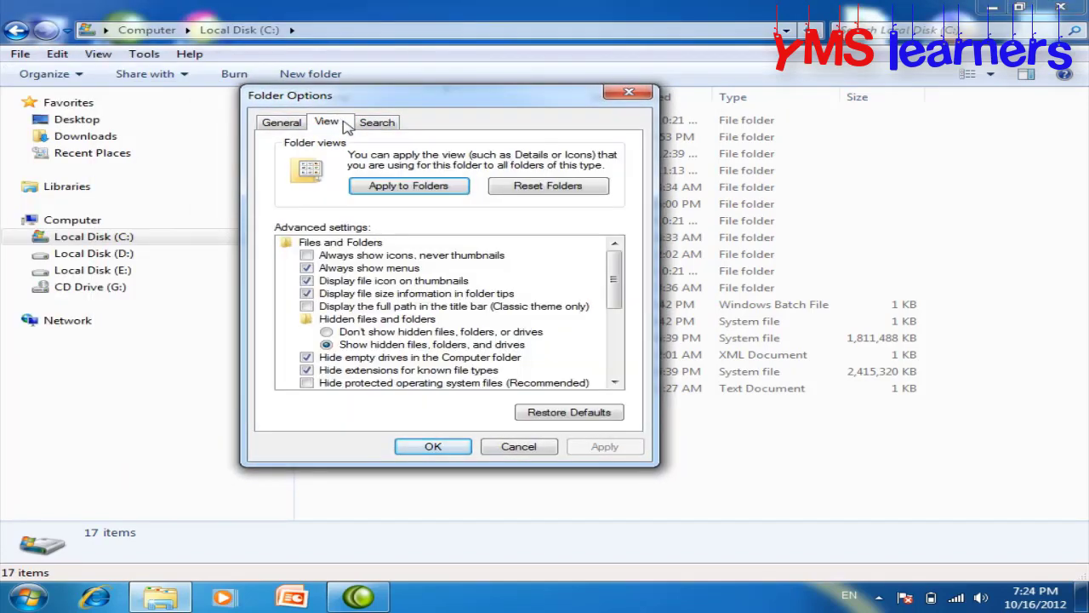
click(307, 383)
click(601, 447)
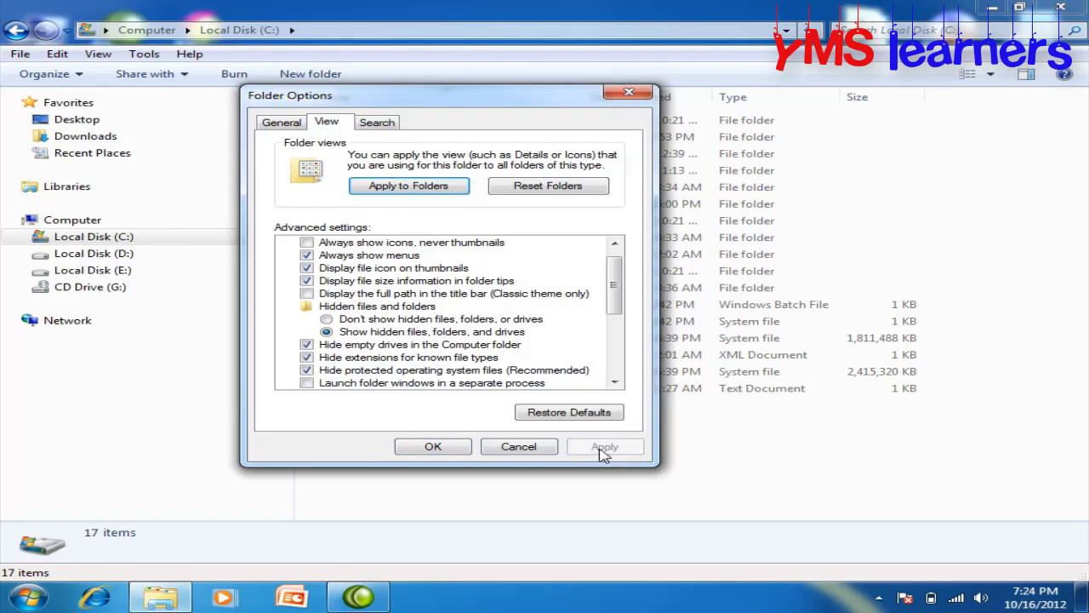
Review the further advanced view settings in Folder Options, then cancel the dialog
click(616, 383)
click(616, 383)
click(616, 383)
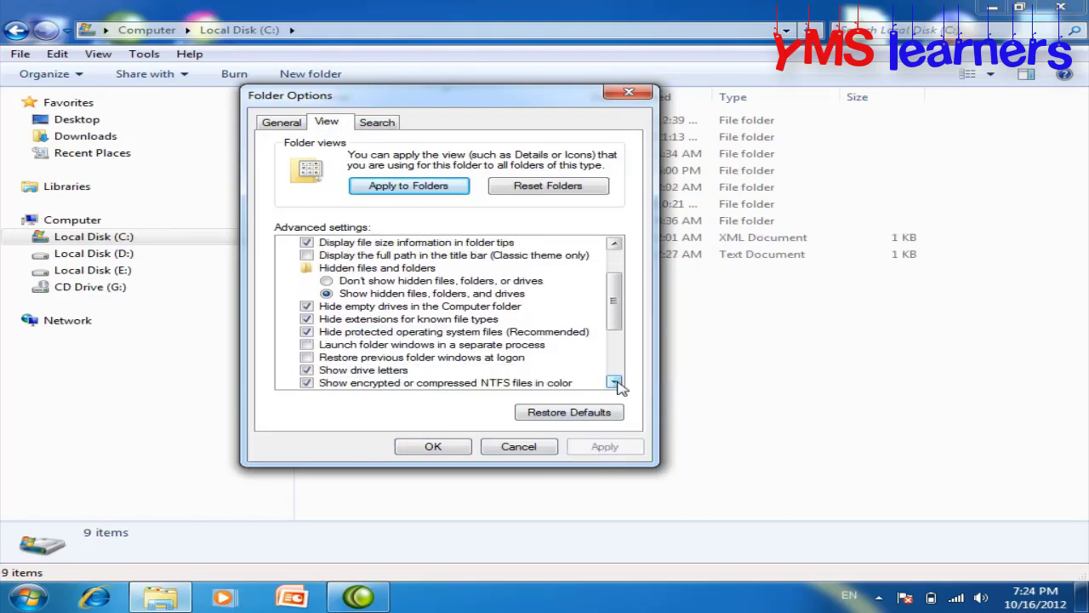
click(616, 383)
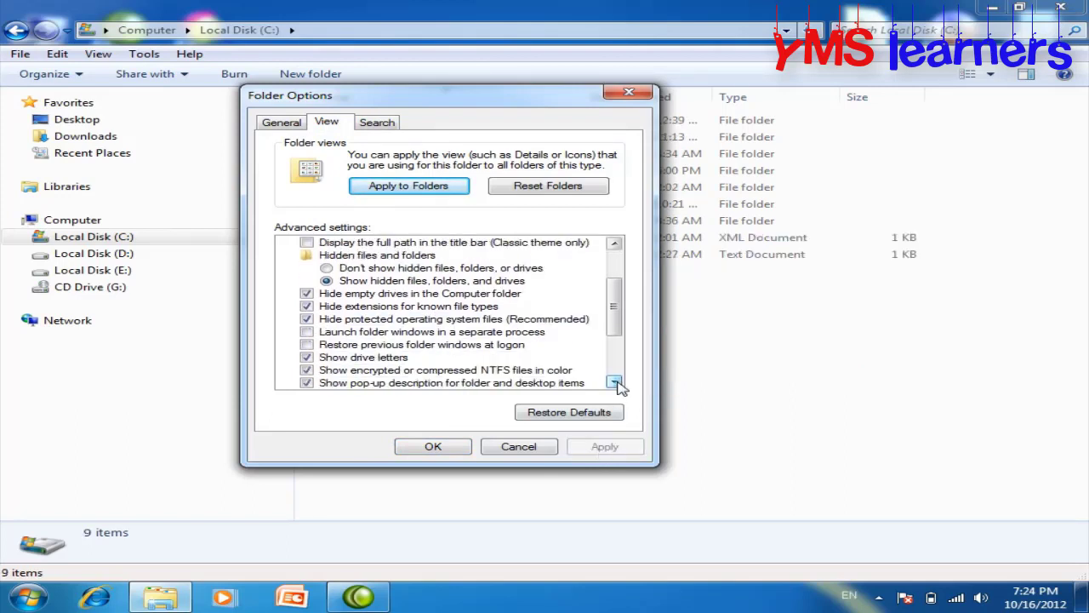
drag(484, 104, 345, 168)
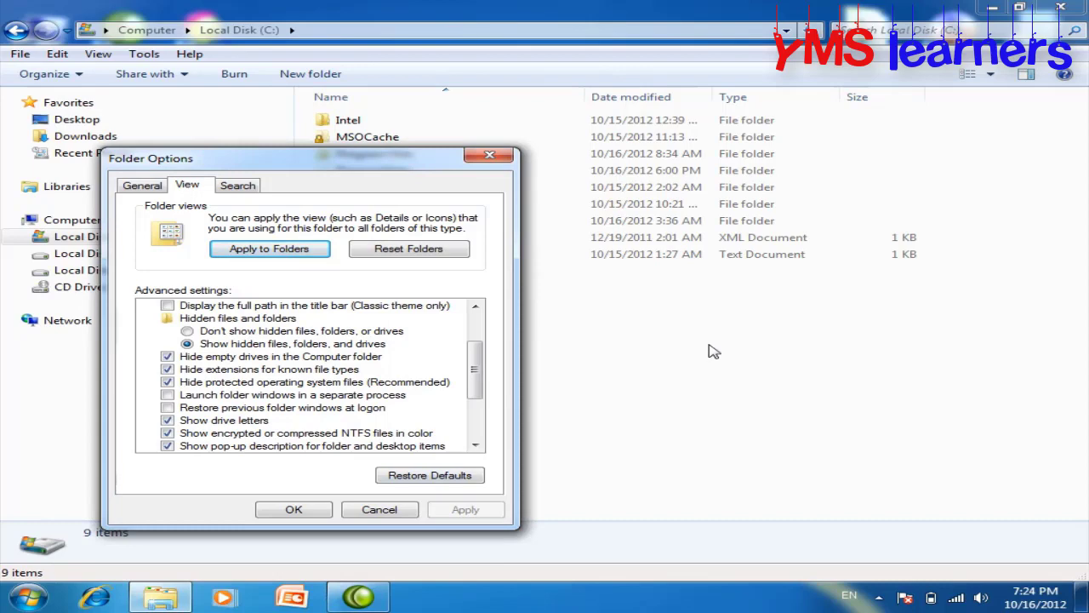
drag(342, 170, 452, 146)
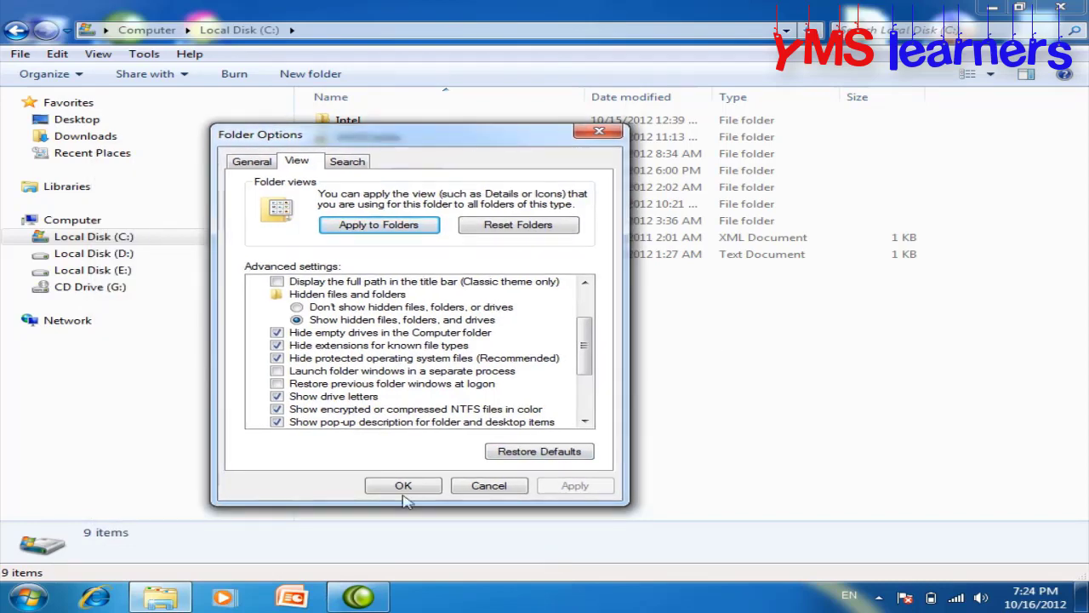
click(493, 486)
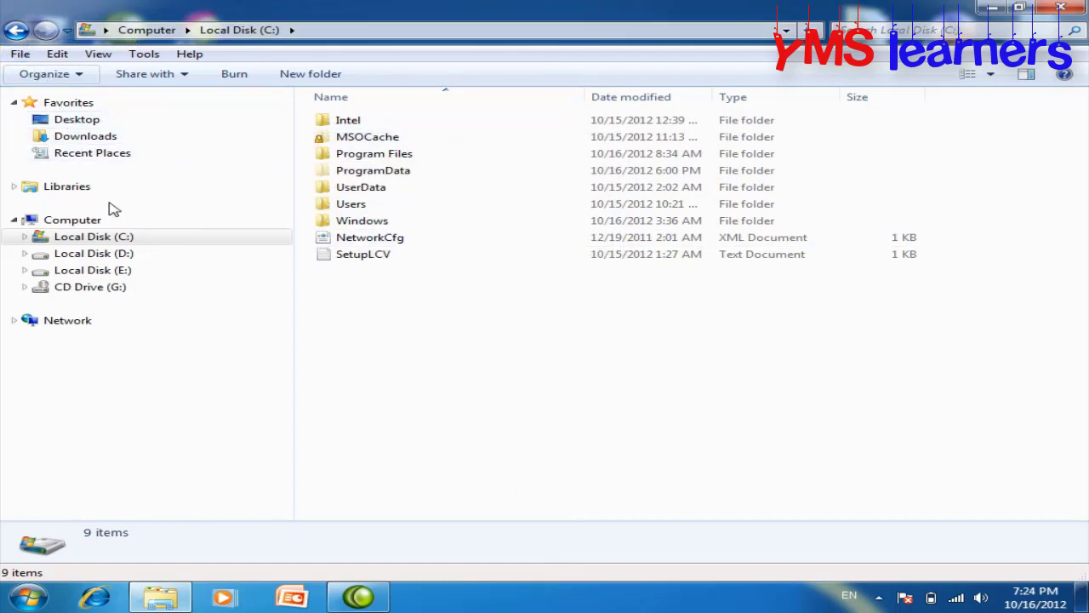
Compare how the contents of Local Disk (C:), (D:) and (E:) are displayed by switching between the drives
click(95, 242)
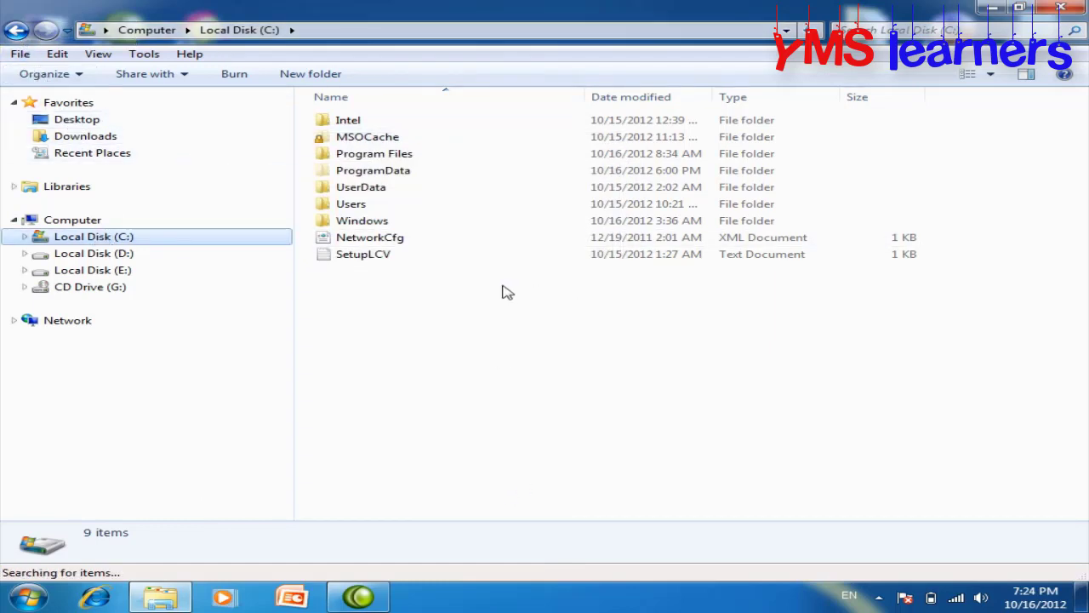
click(119, 253)
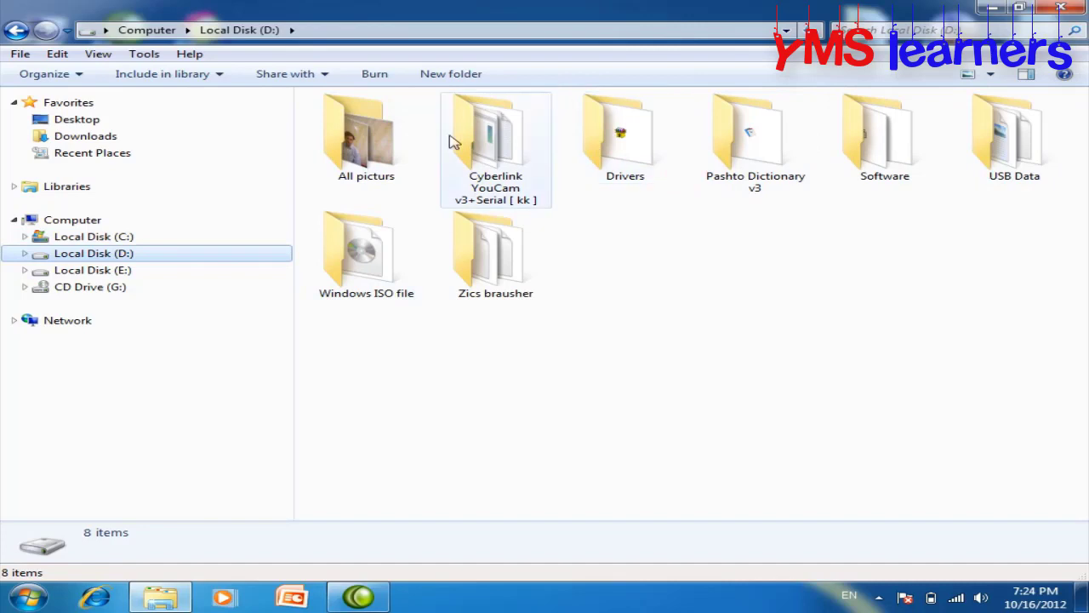
click(109, 270)
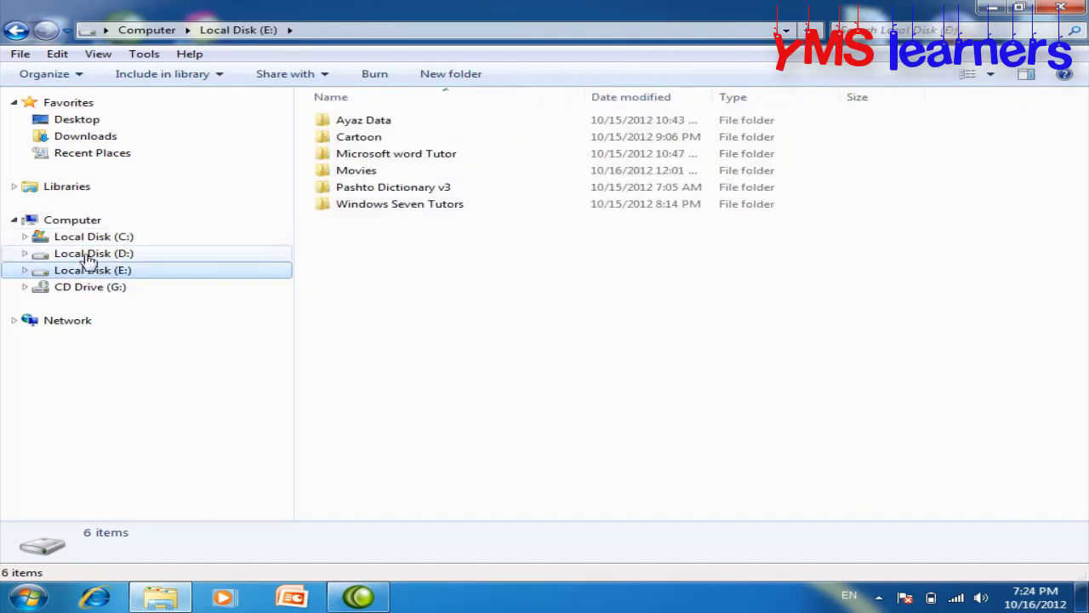
click(93, 239)
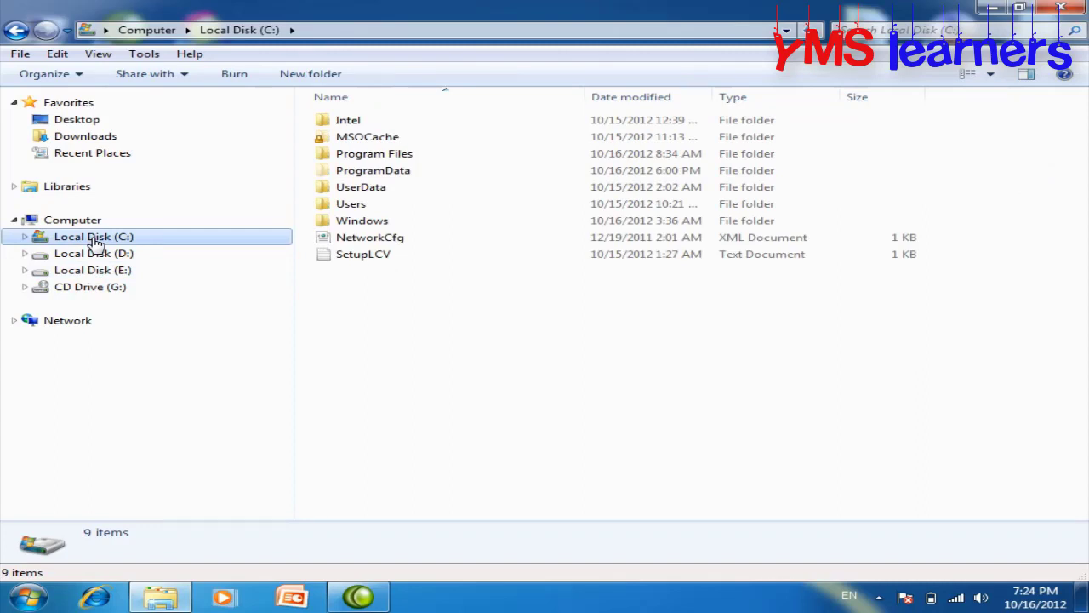
click(94, 254)
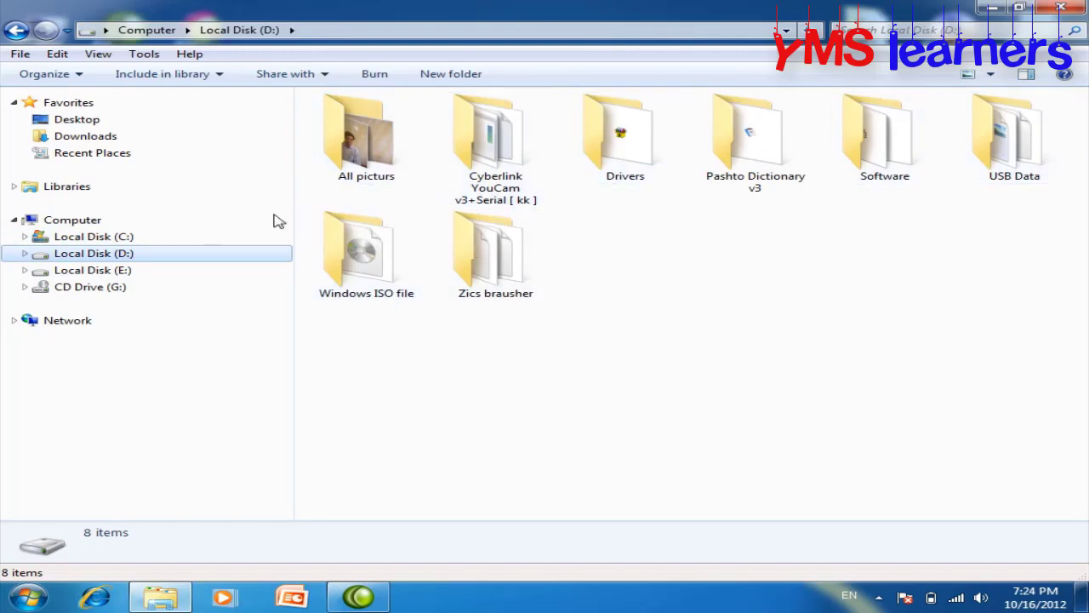
click(125, 239)
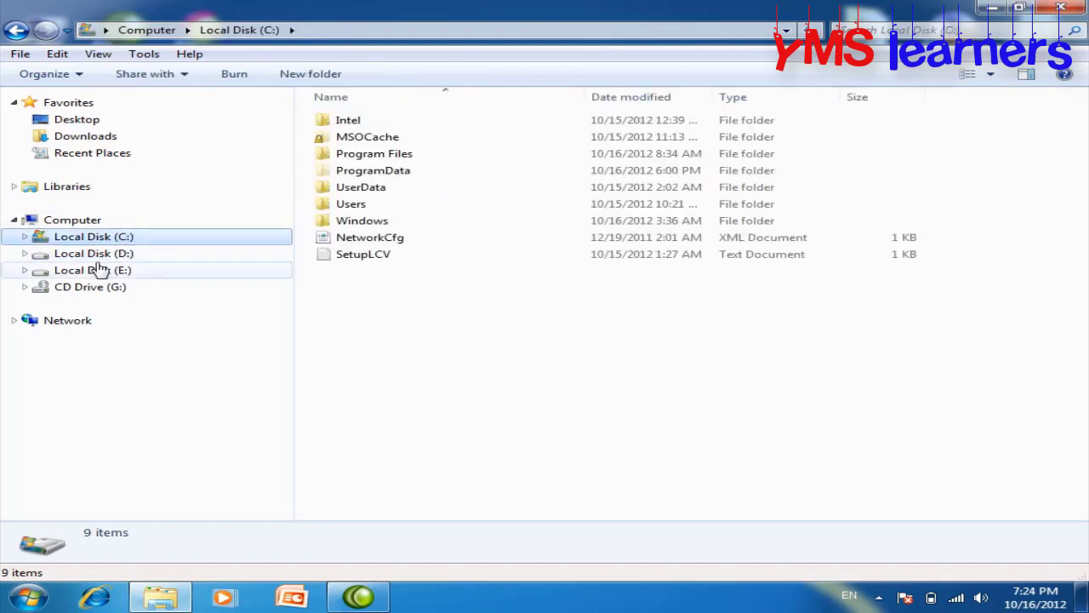
click(99, 270)
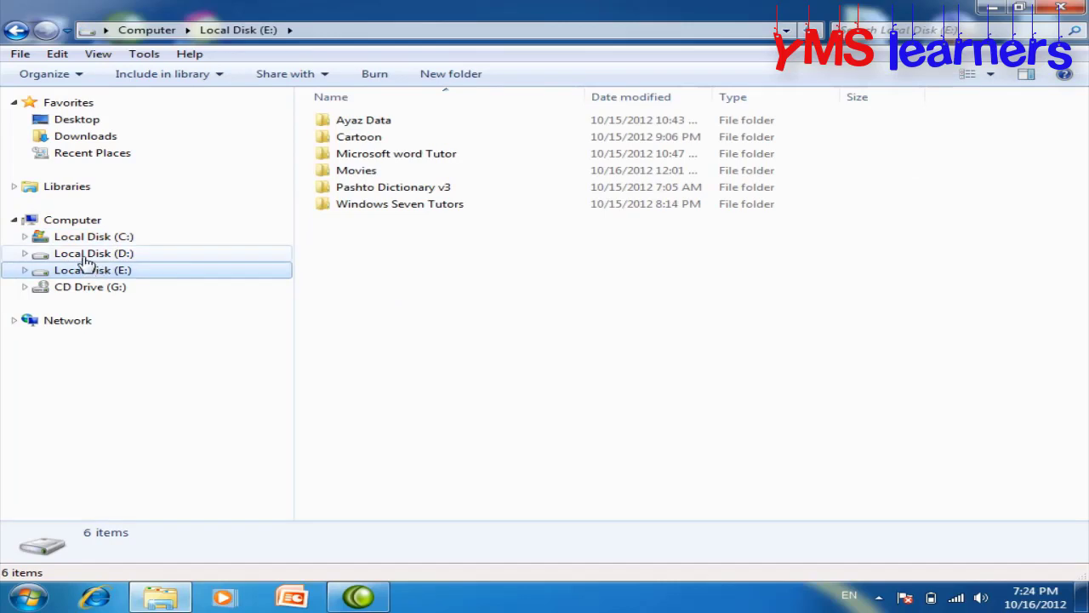
click(89, 254)
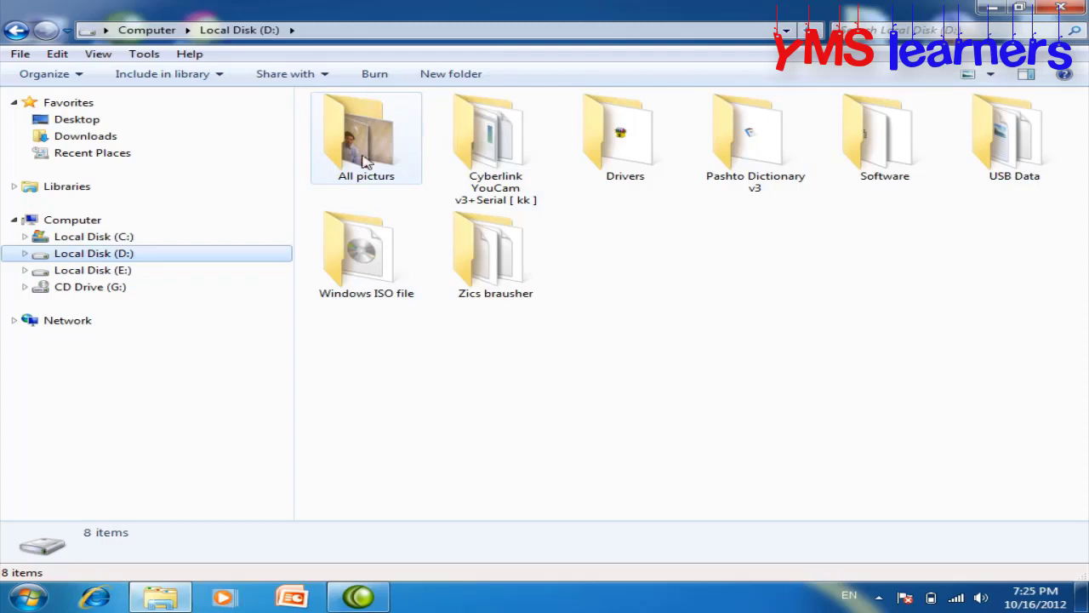
Go back to Local Disk (C:) and change its folder view to Medium Icons and then to Large Icons
click(123, 239)
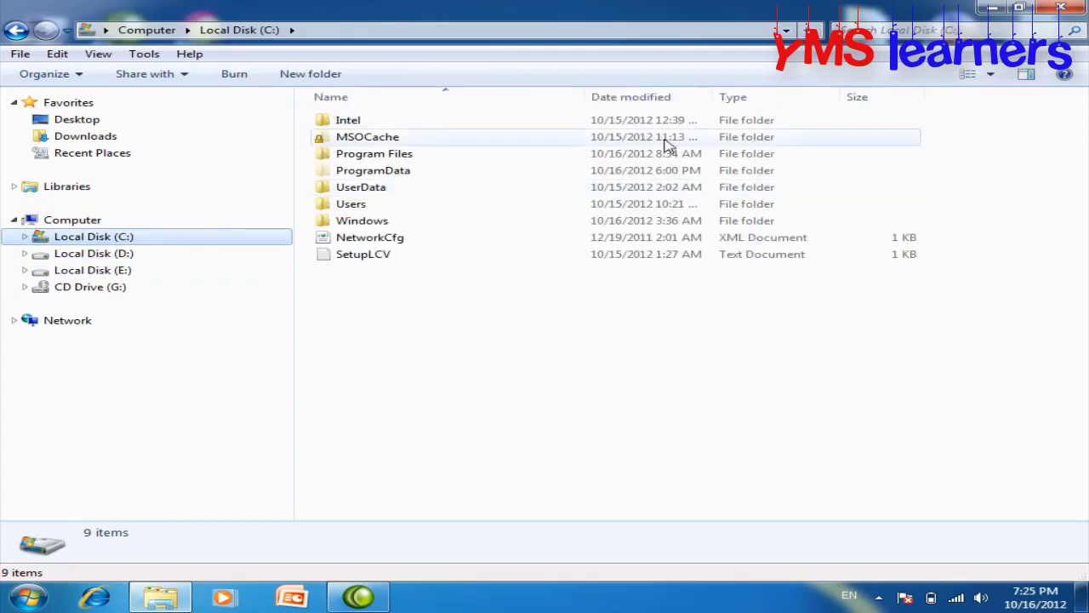
click(991, 74)
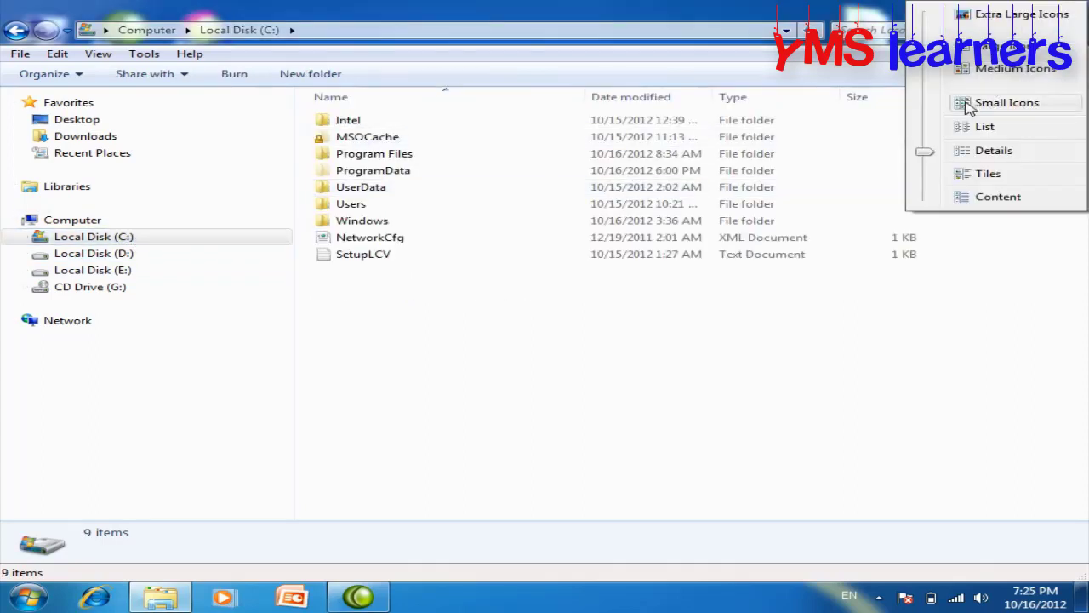
click(979, 68)
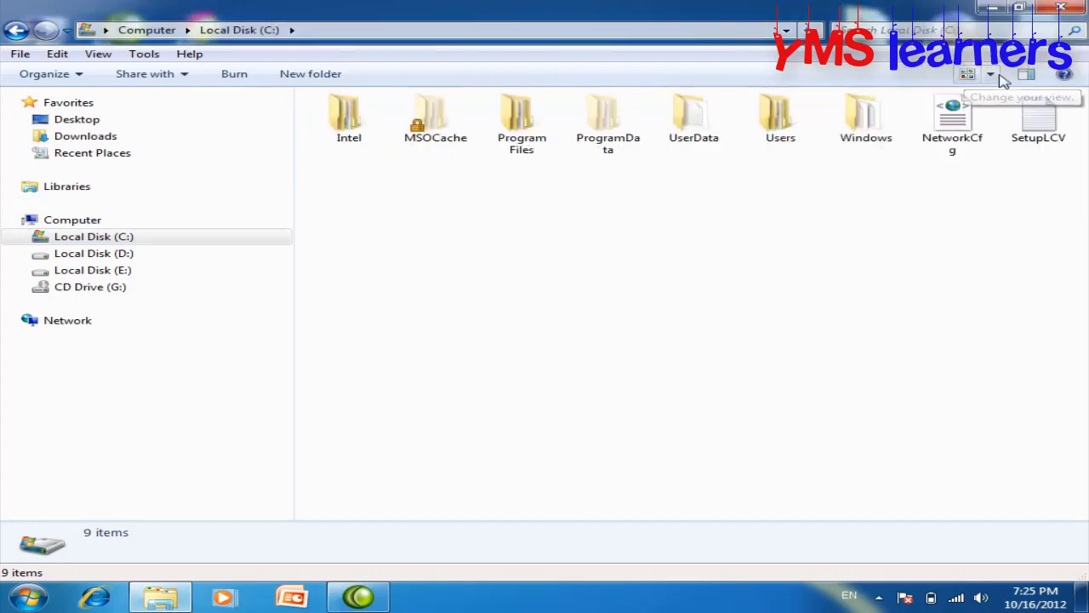
click(996, 75)
click(965, 61)
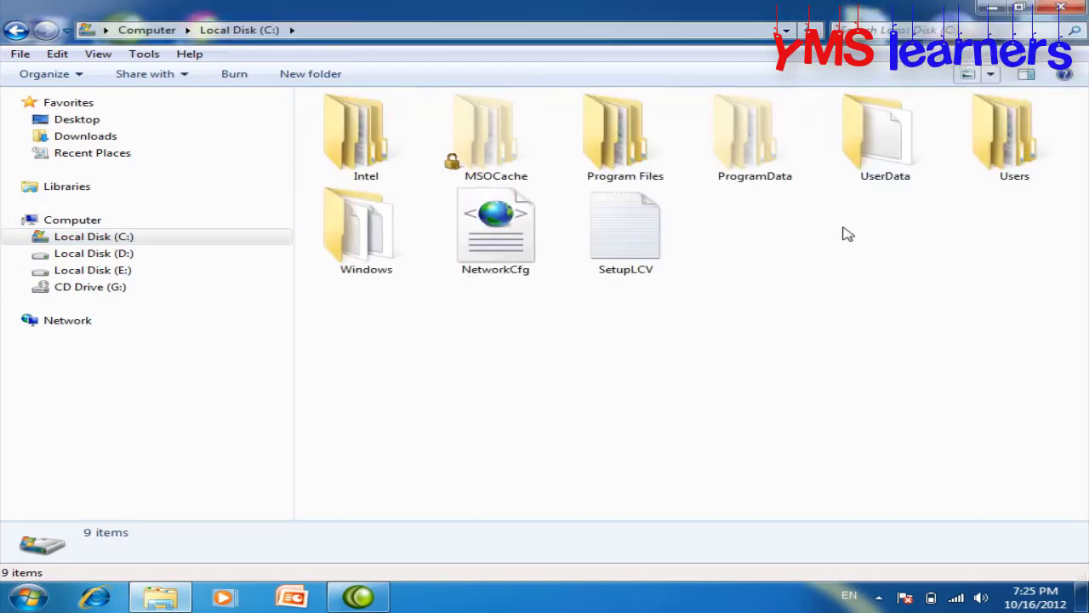
Open the Intel and Program Files folders on Local Disk (C:) to check which view each one uses
double_click(375, 147)
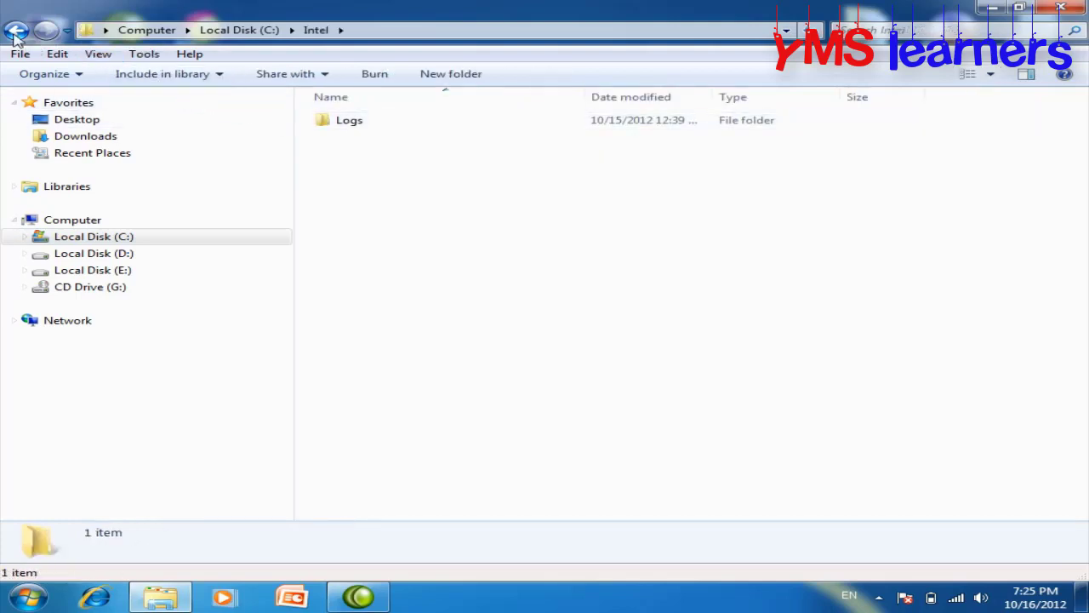
click(78, 236)
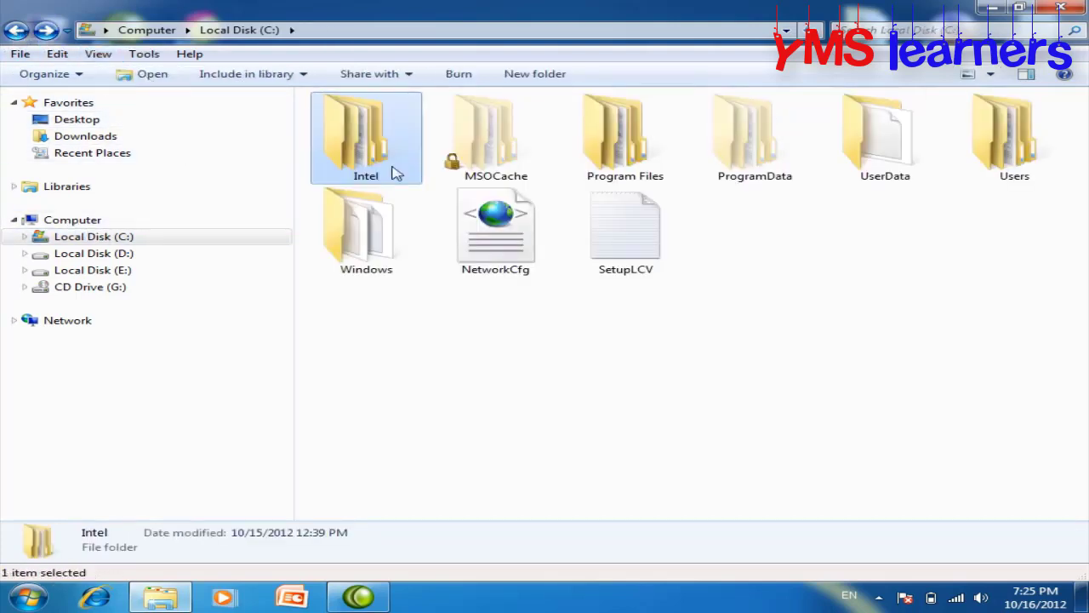
double_click(624, 152)
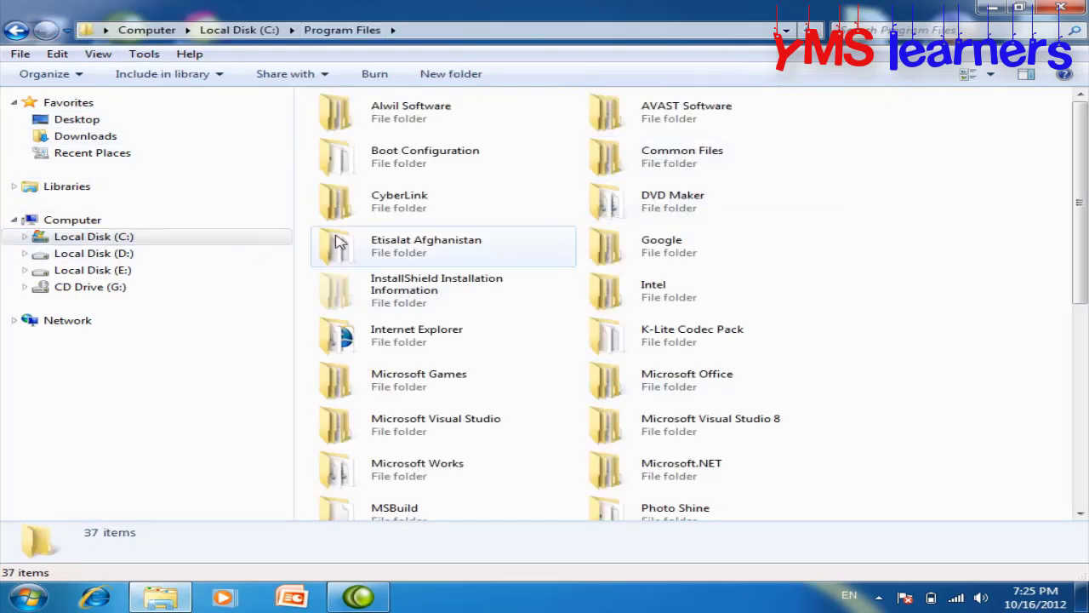
Open Local Disk (D:) and apply its folder view to all folders of this type in Folder Options, confirming the change
click(144, 255)
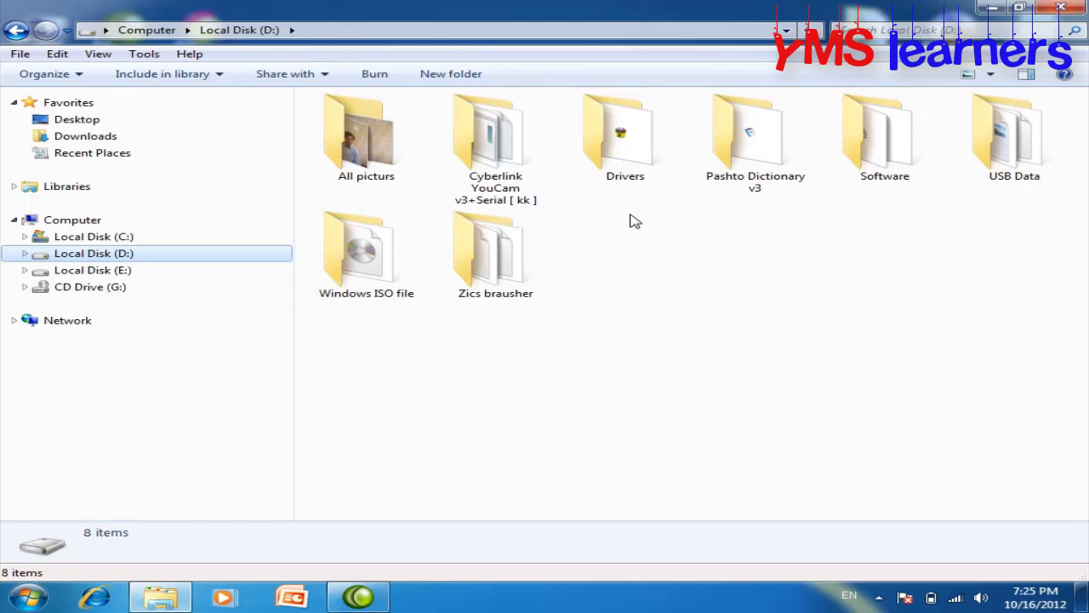
click(44, 74)
click(124, 243)
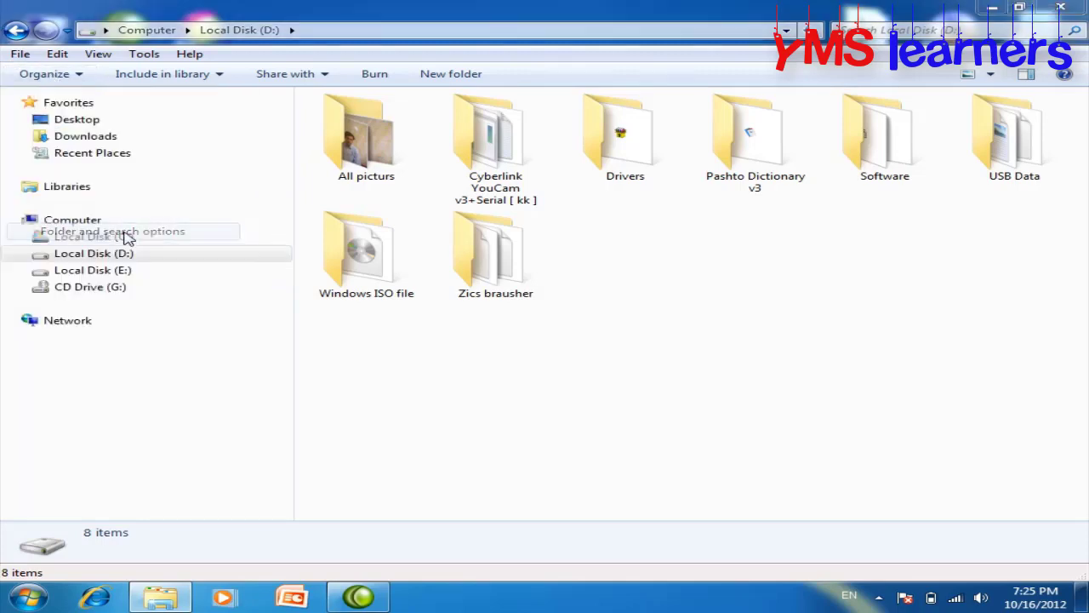
click(105, 97)
drag(209, 73, 606, 68)
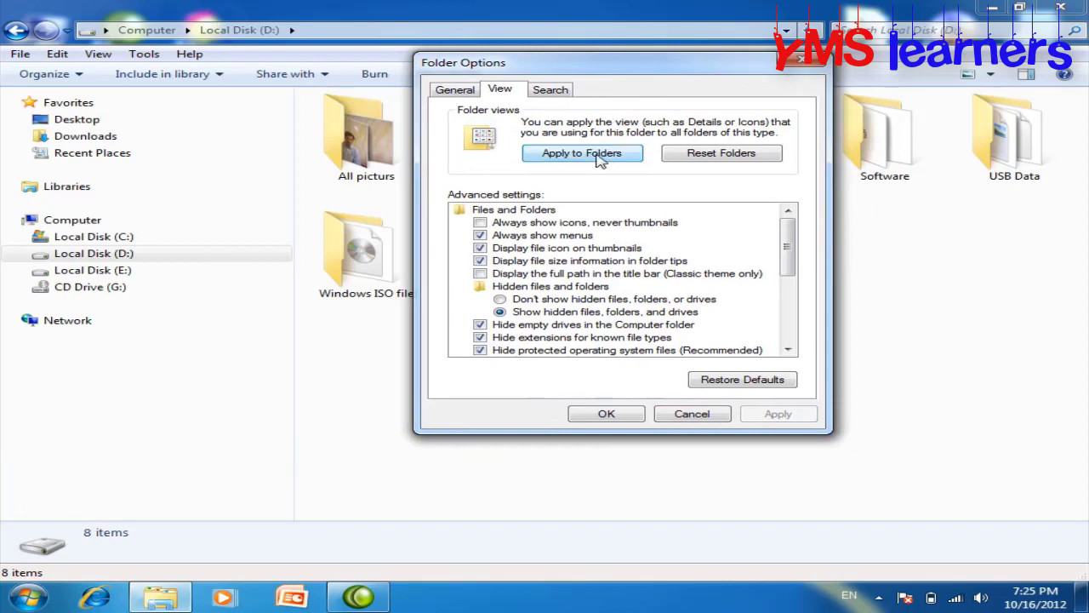
click(600, 158)
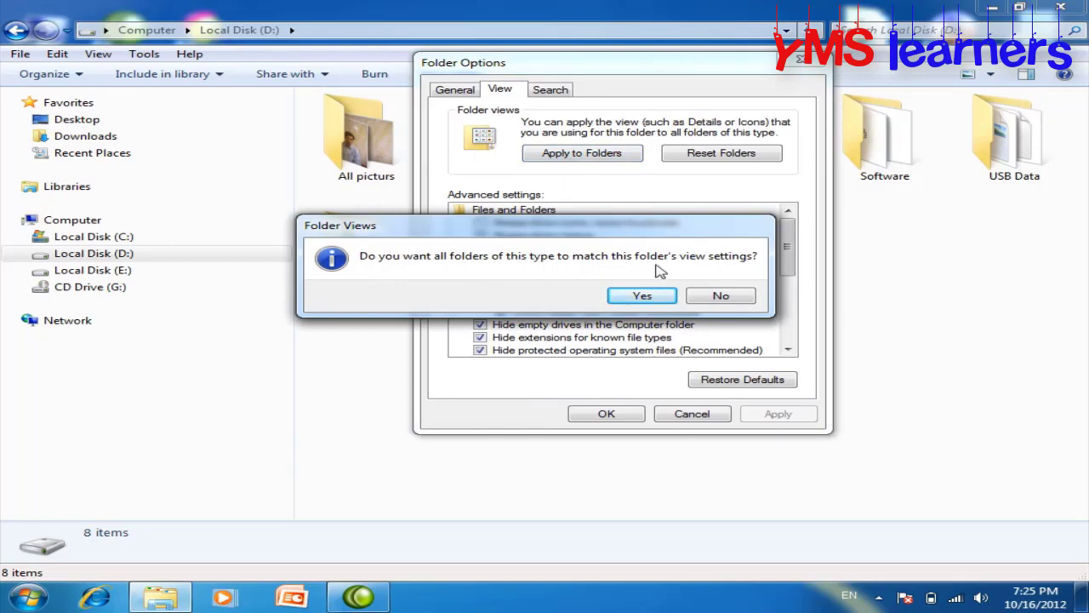
click(643, 296)
click(628, 416)
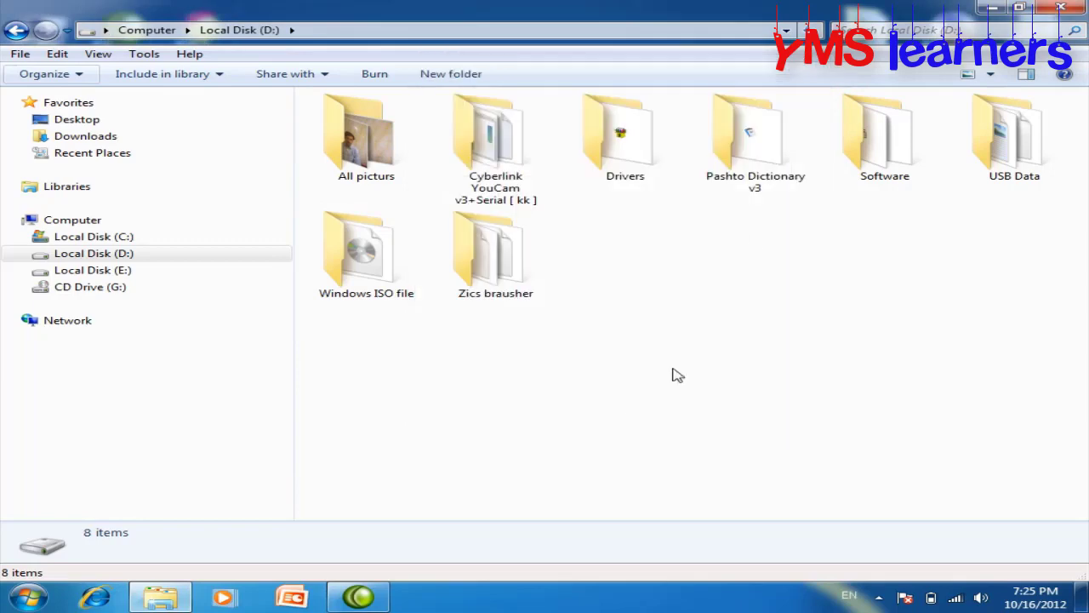
Reopen Computer and check the view used in Program Files on (C:), Pashto Dictionary v3 on (D:) and Microsoft word Tutor's Home Tab on (E:)
click(1072, 8)
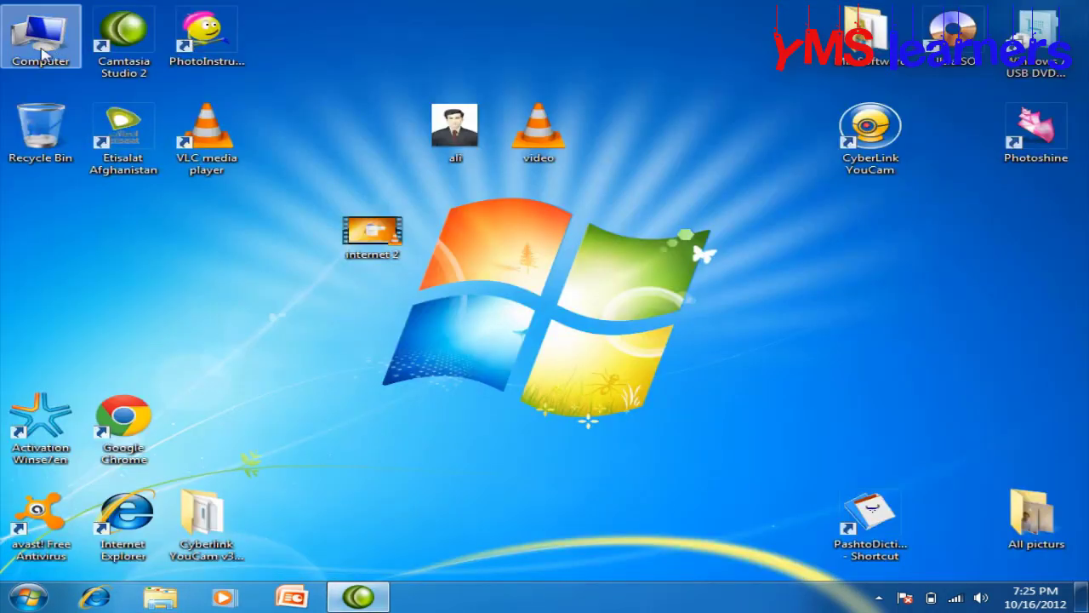
double_click(35, 34)
double_click(340, 128)
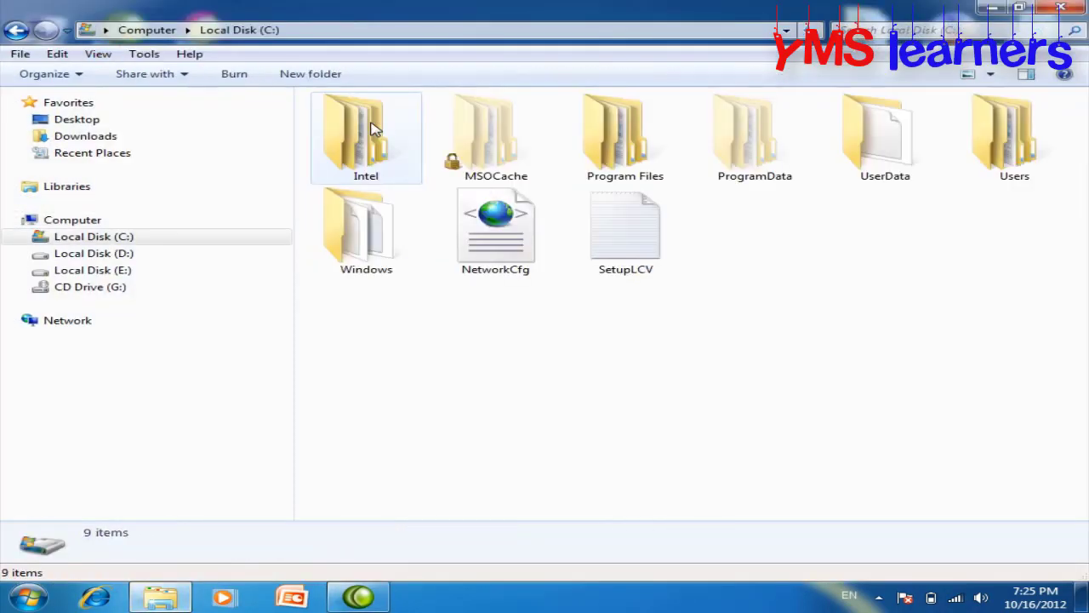
double_click(624, 141)
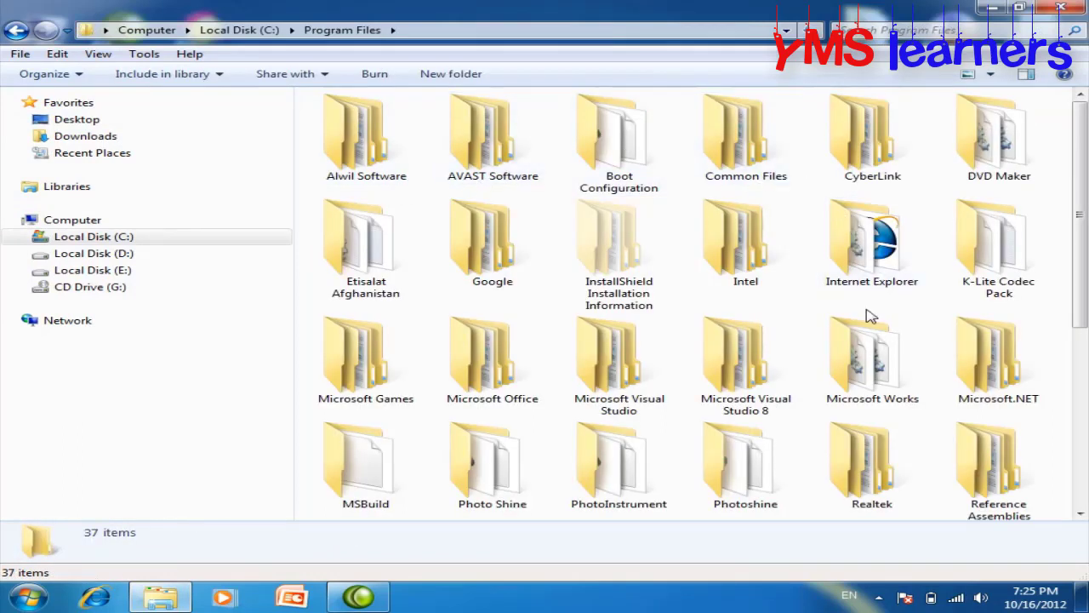
click(102, 253)
double_click(749, 136)
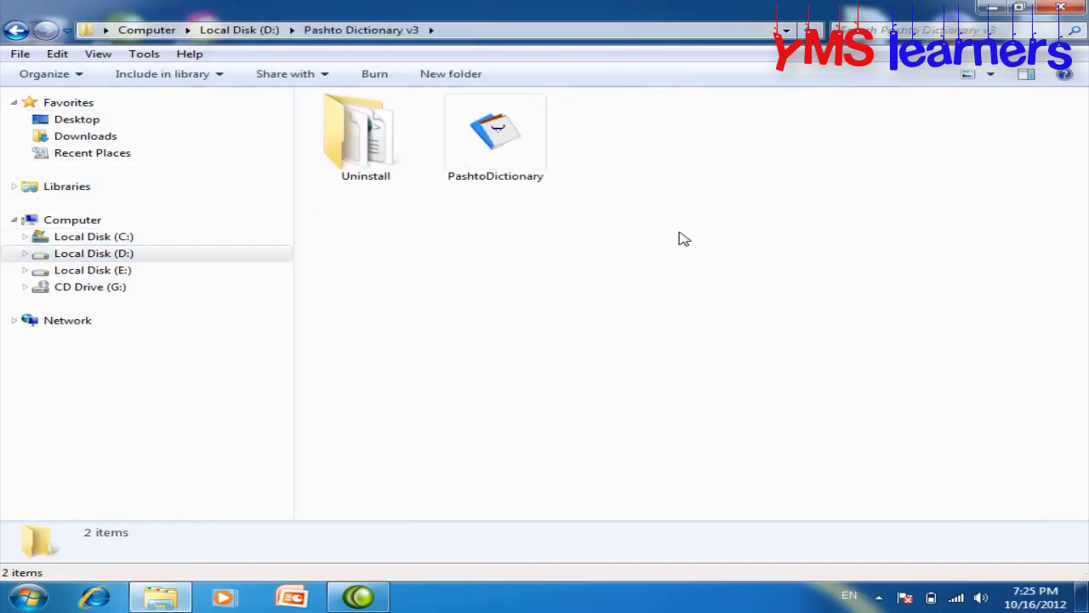
key(BackSpace)
click(116, 270)
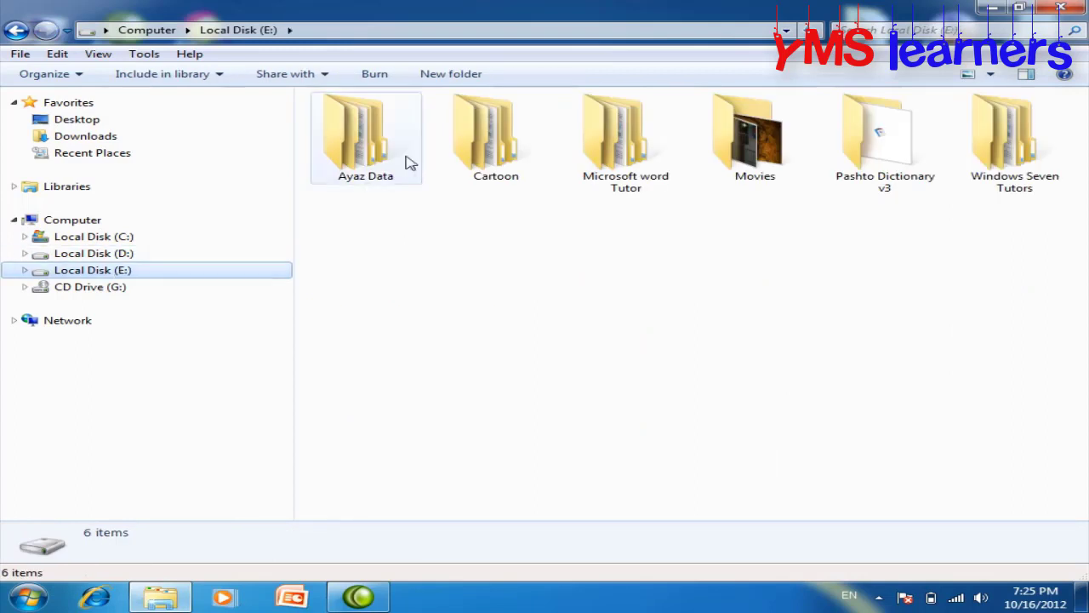
double_click(627, 146)
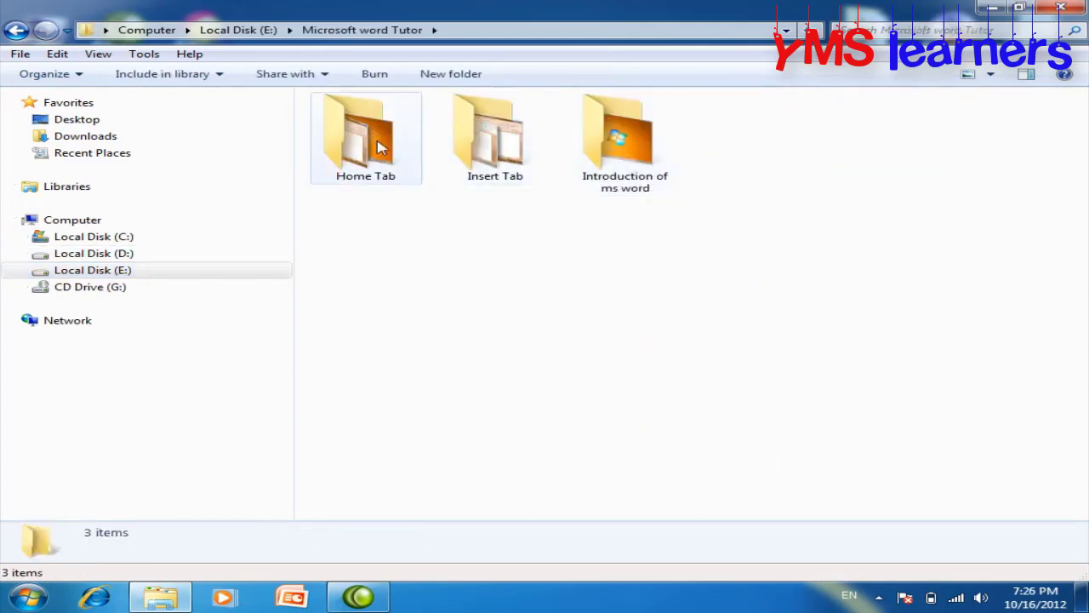
double_click(380, 148)
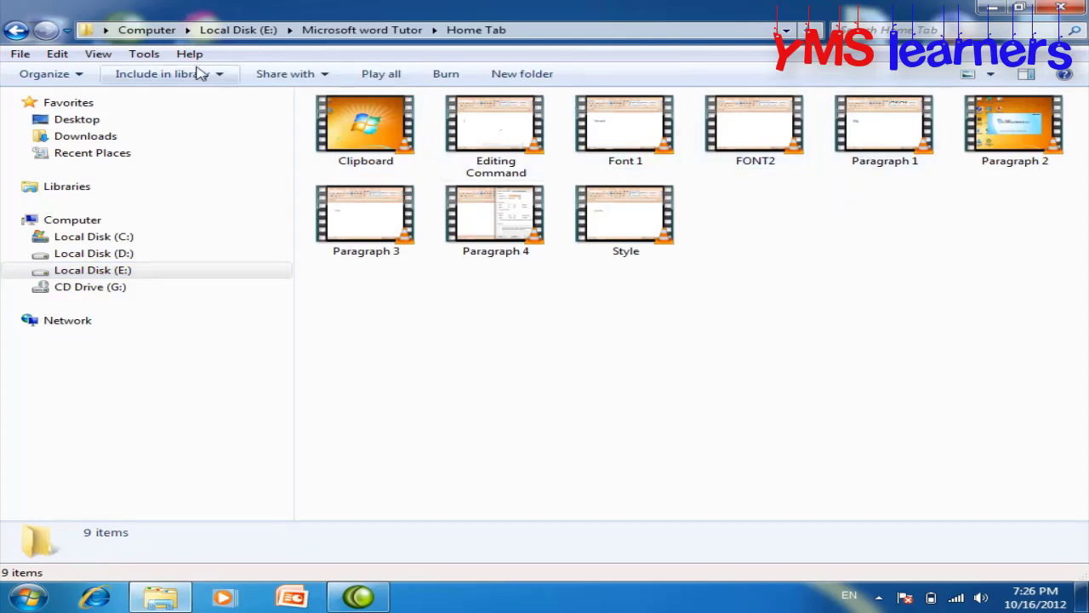
Reset all folders of the Home Tab folder's type to the default view settings in Folder Options
click(78, 74)
click(119, 236)
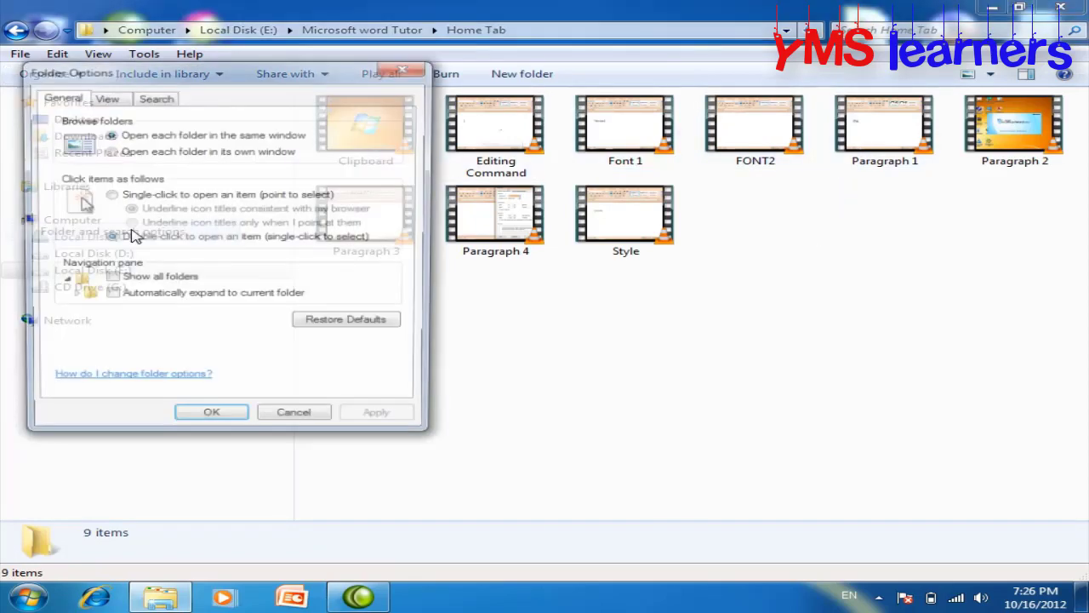
click(135, 99)
drag(255, 75, 554, 77)
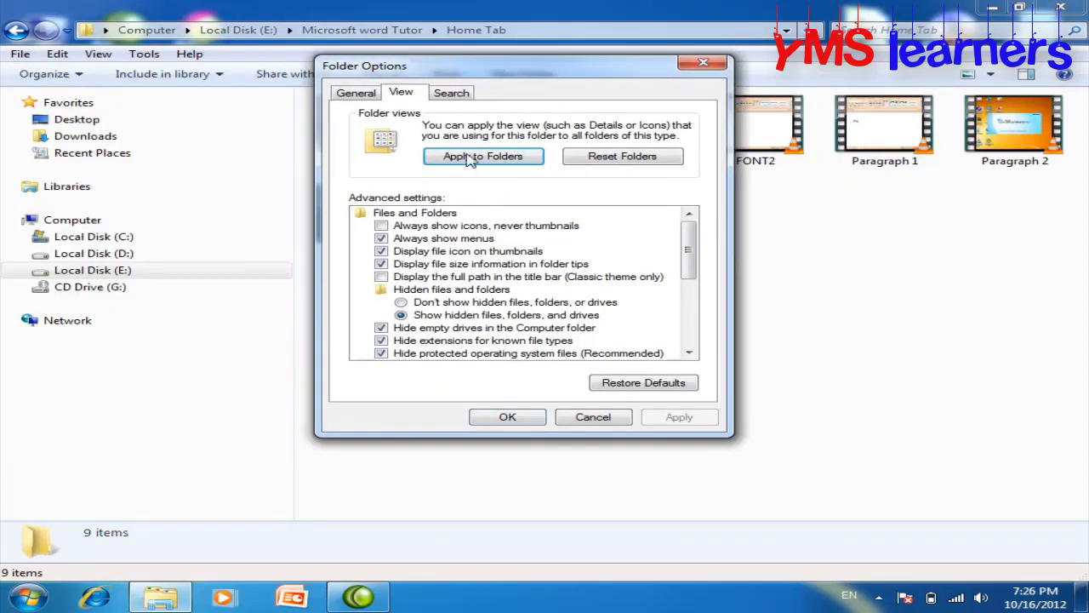
click(627, 163)
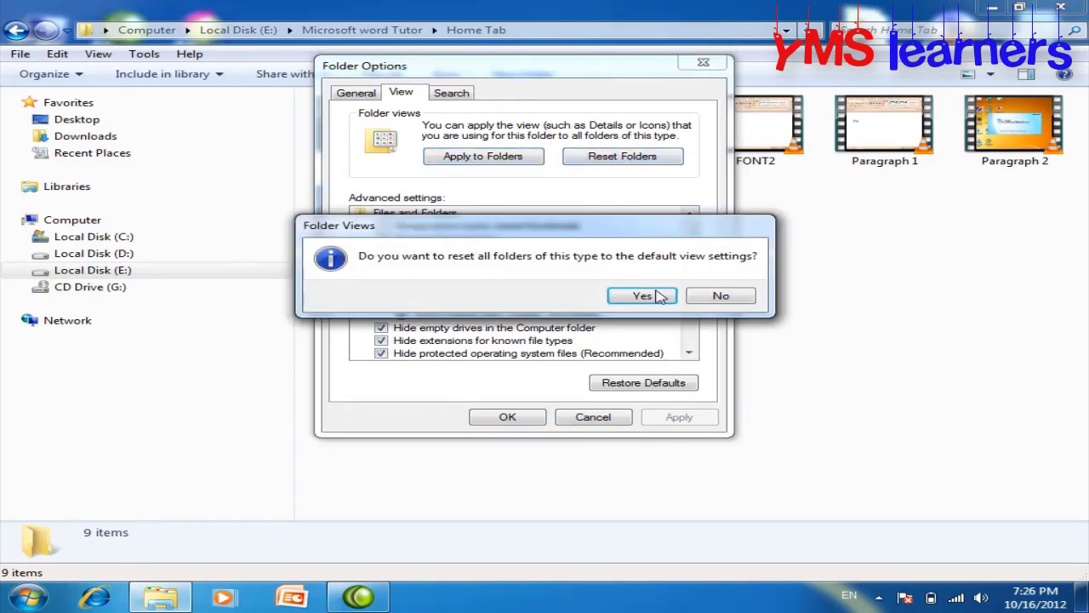
click(657, 295)
click(507, 417)
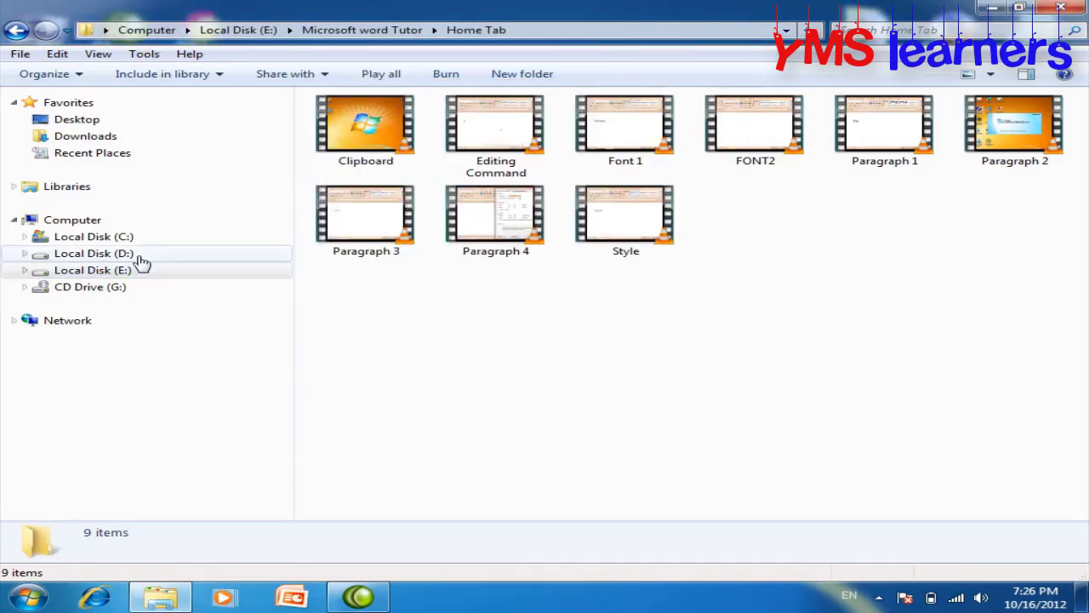
Check how Local Disk (C:), (D:) and (E:) are displayed, then list the available view sizes for (E:)
click(120, 238)
click(100, 255)
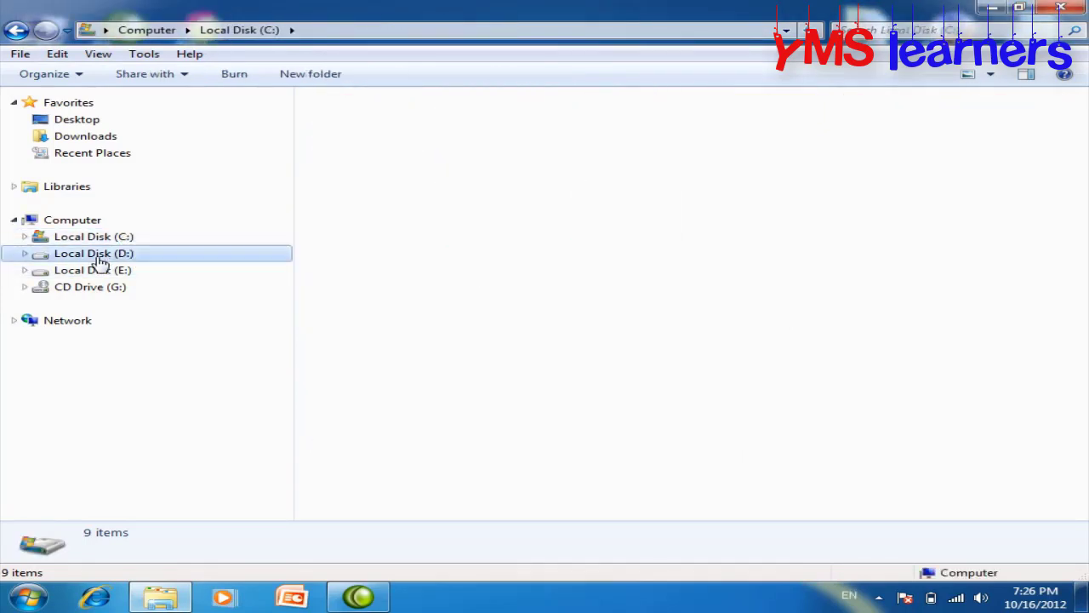
click(96, 270)
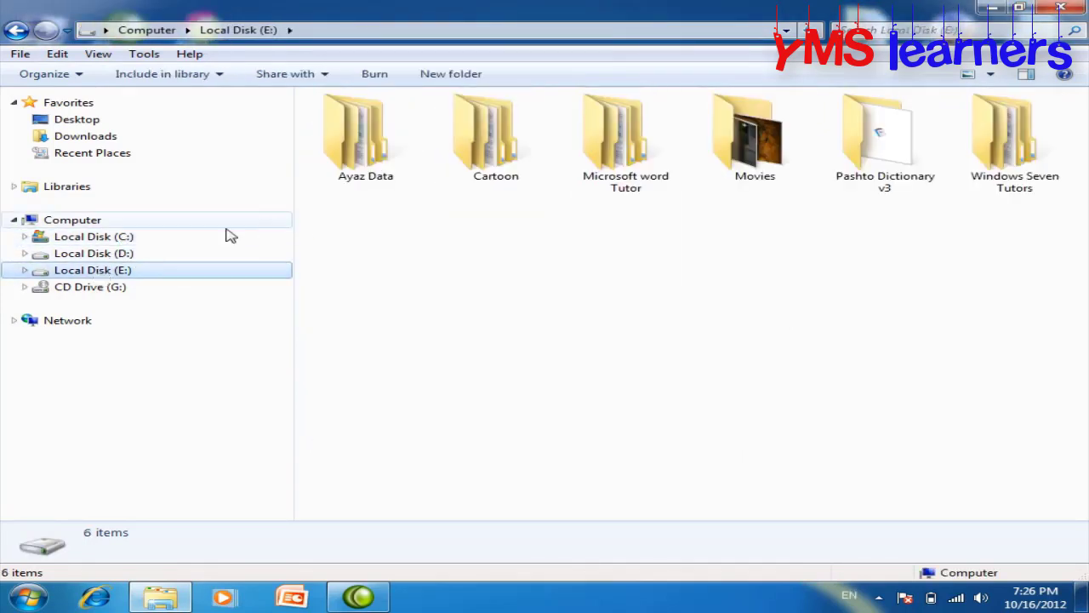
click(72, 81)
click(549, 280)
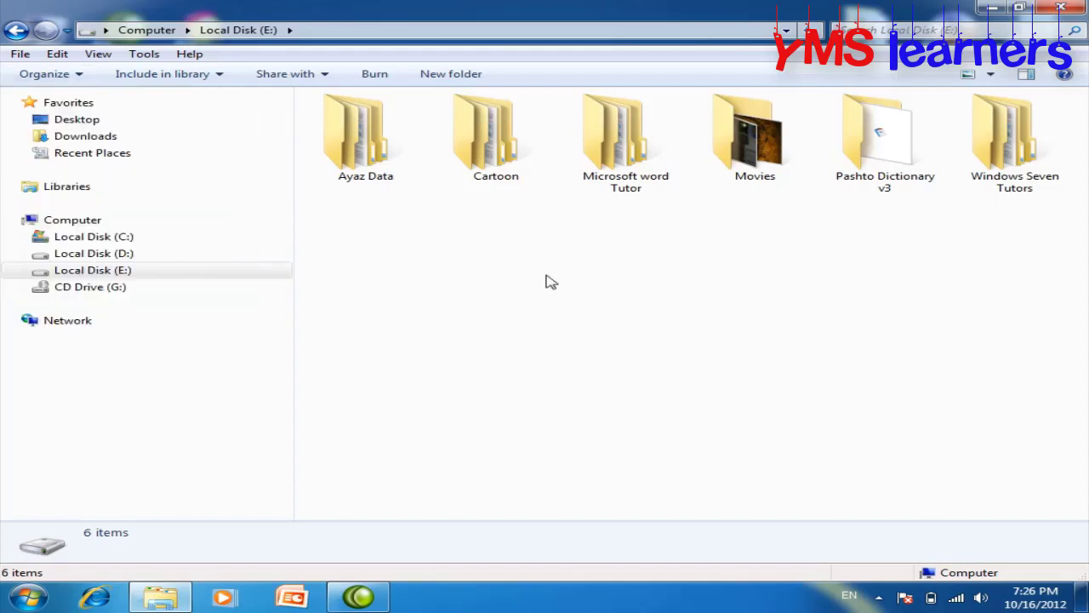
click(992, 75)
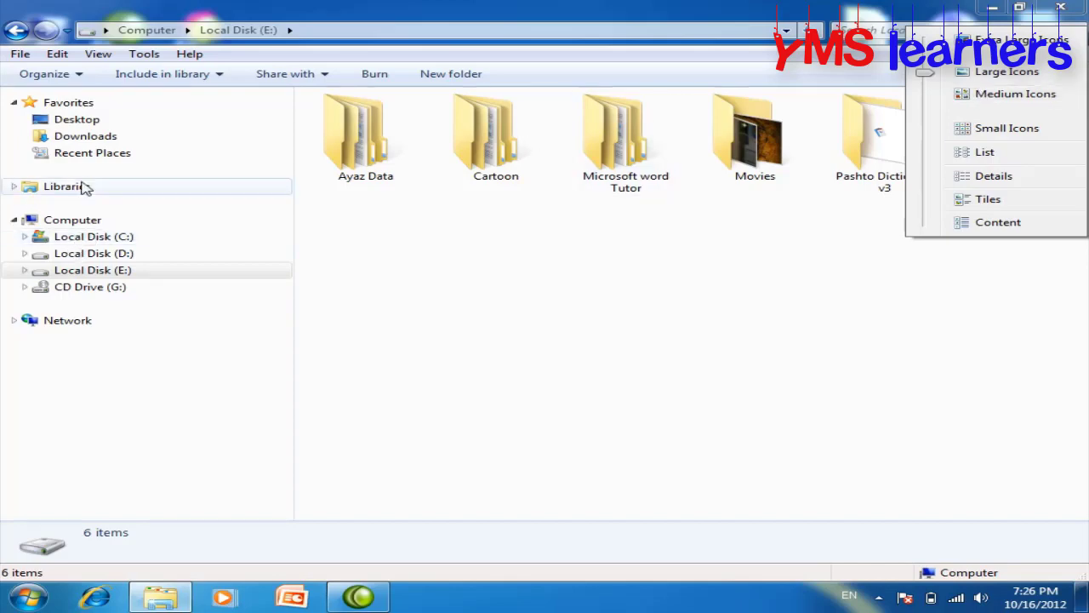
Review the advanced view settings in Folder Options from Local Disk (E:), then cancel the dialog
click(34, 75)
click(34, 75)
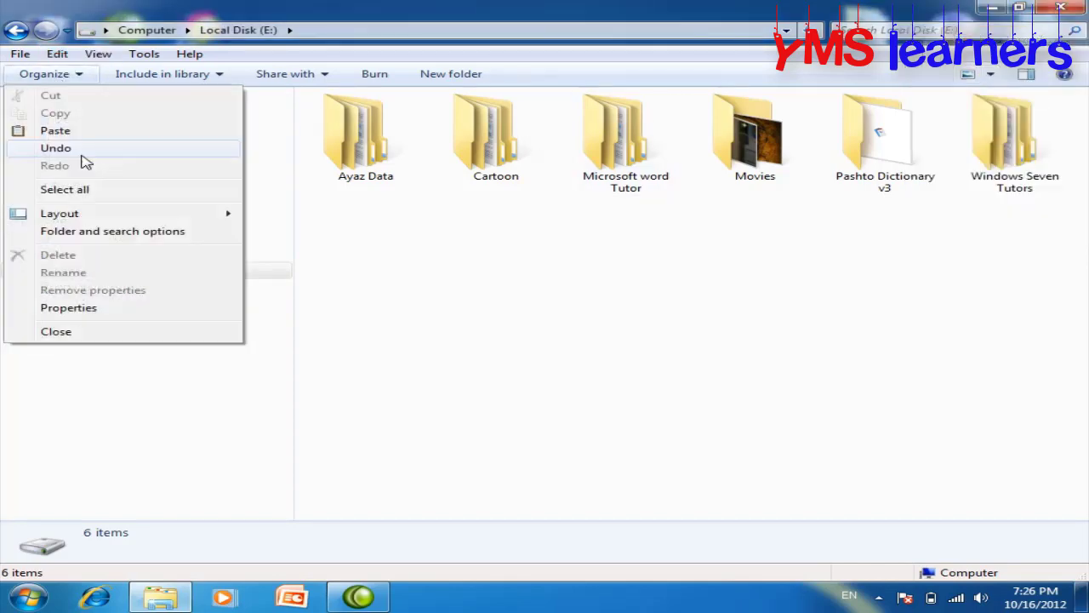
click(90, 231)
drag(313, 56, 671, 60)
click(481, 86)
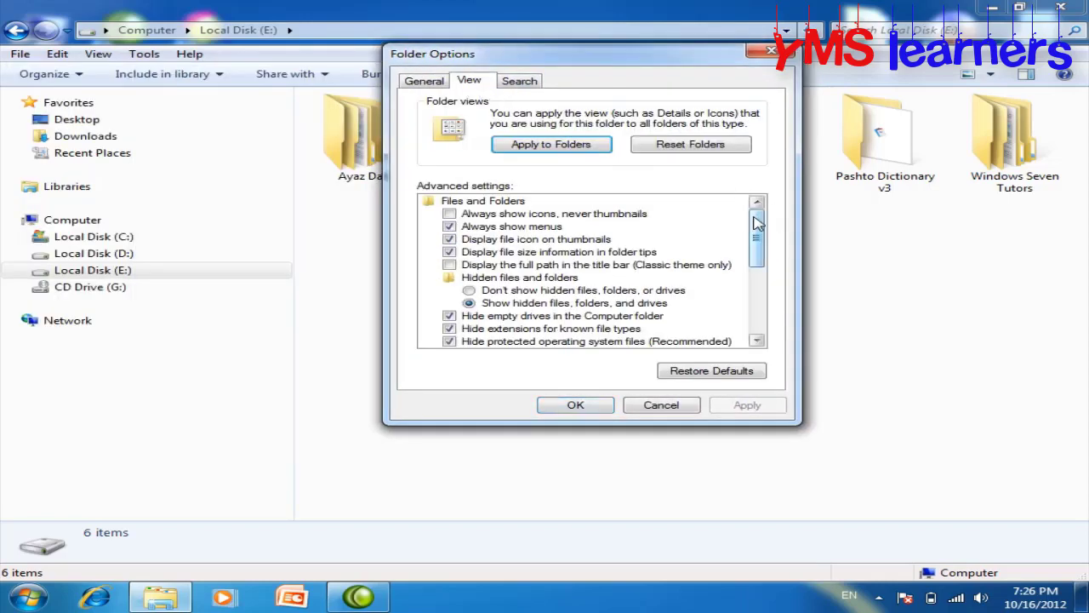
drag(756, 223, 752, 279)
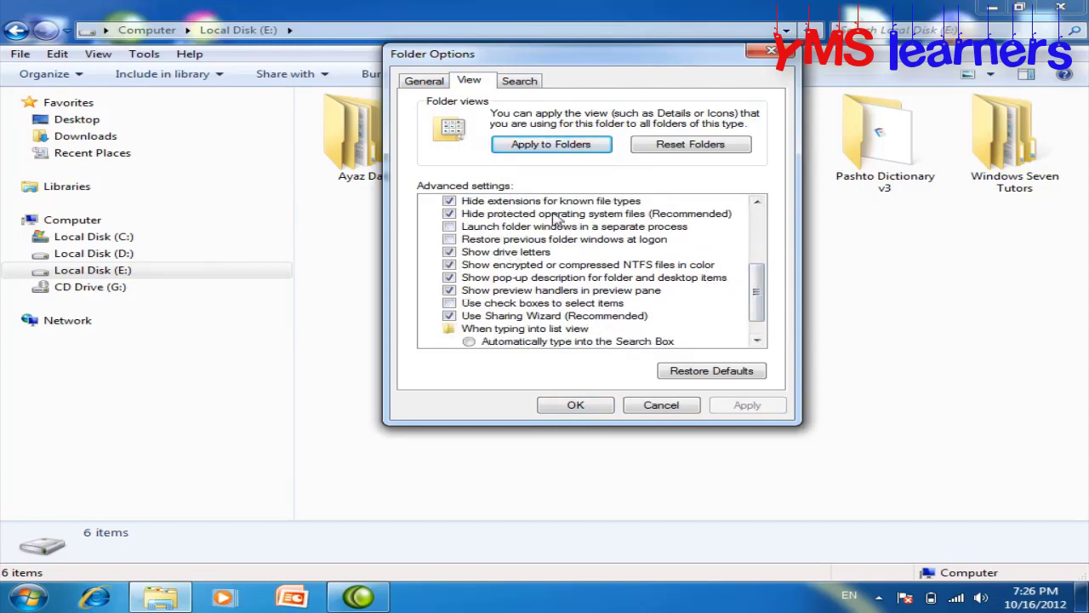
click(662, 405)
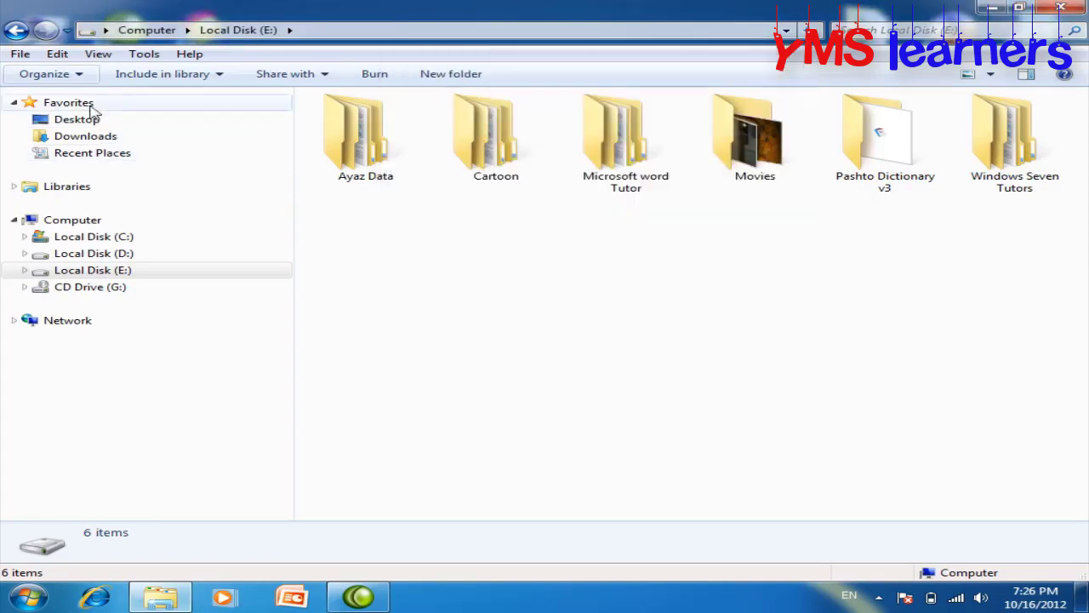
Go back to the Home Tab folder, close the window and reopen Computer
click(18, 32)
click(18, 32)
click(18, 31)
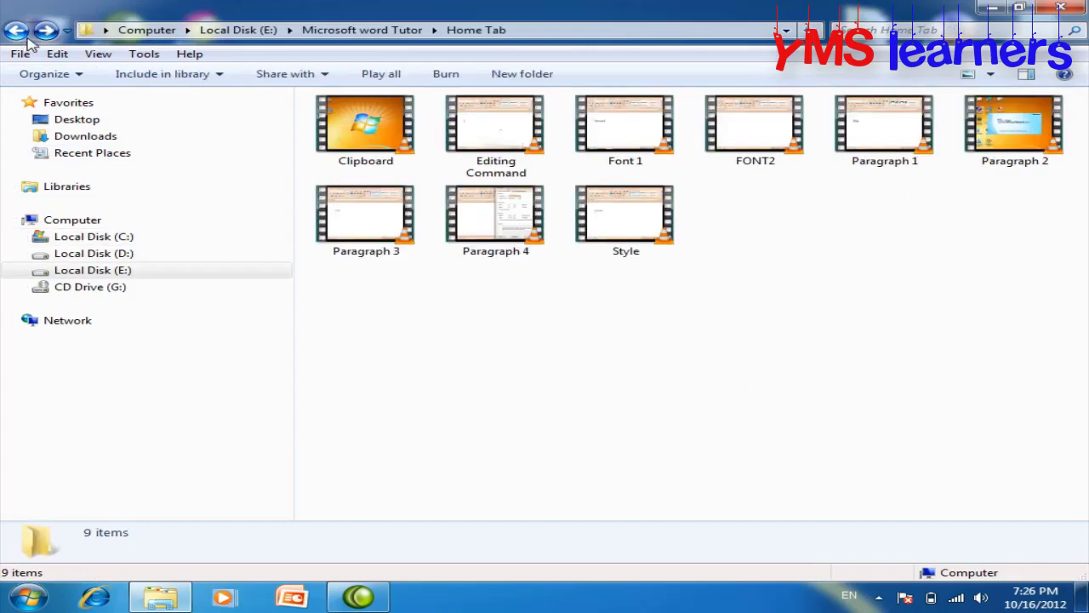
click(1060, 8)
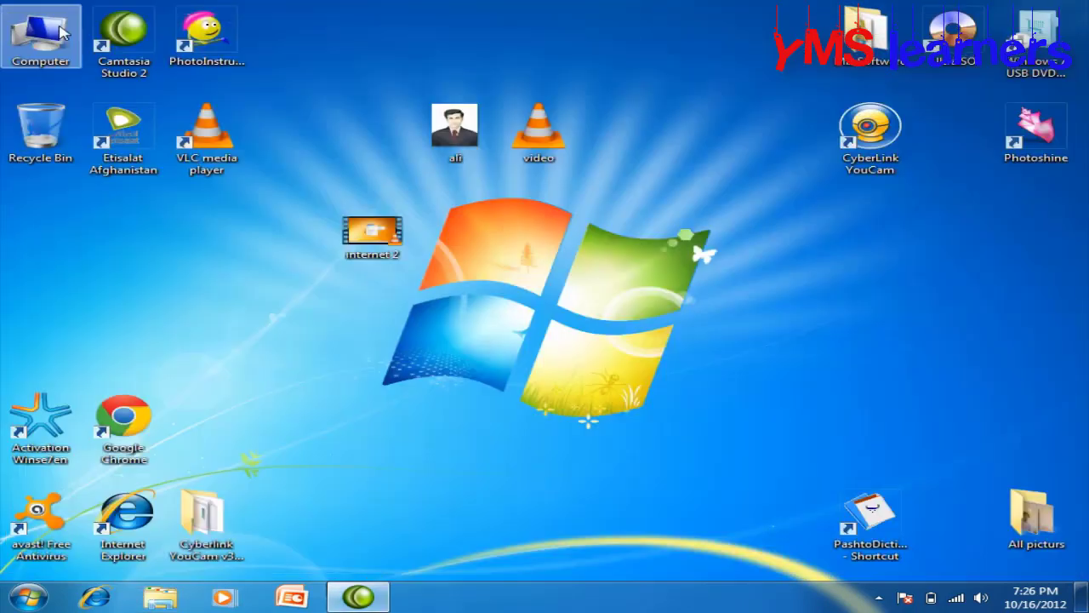
double_click(60, 32)
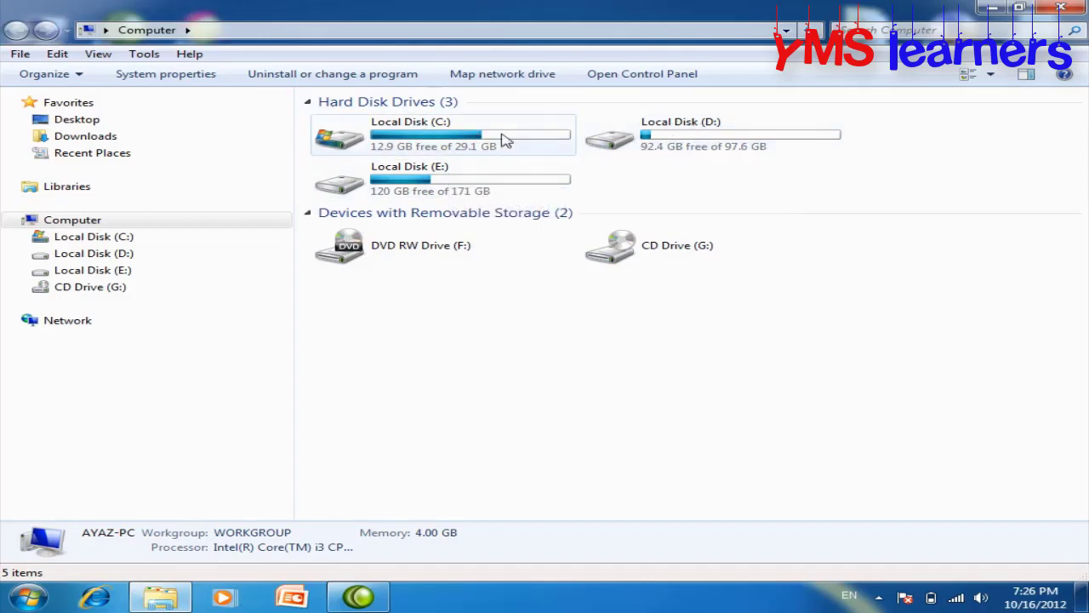
Turn off Show drive letters in the advanced view settings of Folder Options and apply the change
click(46, 74)
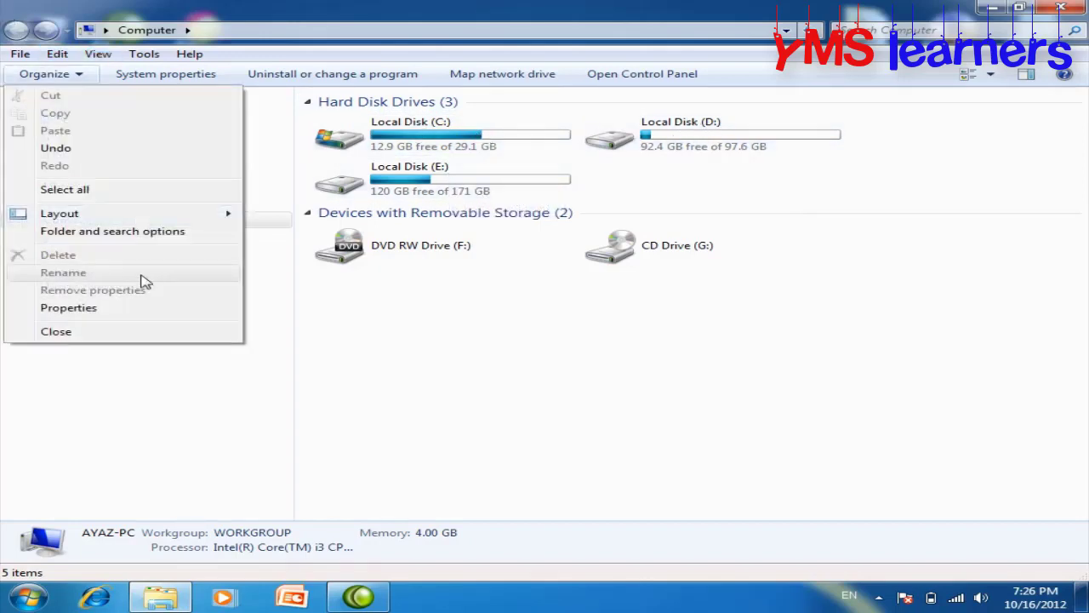
click(112, 230)
drag(170, 60, 445, 102)
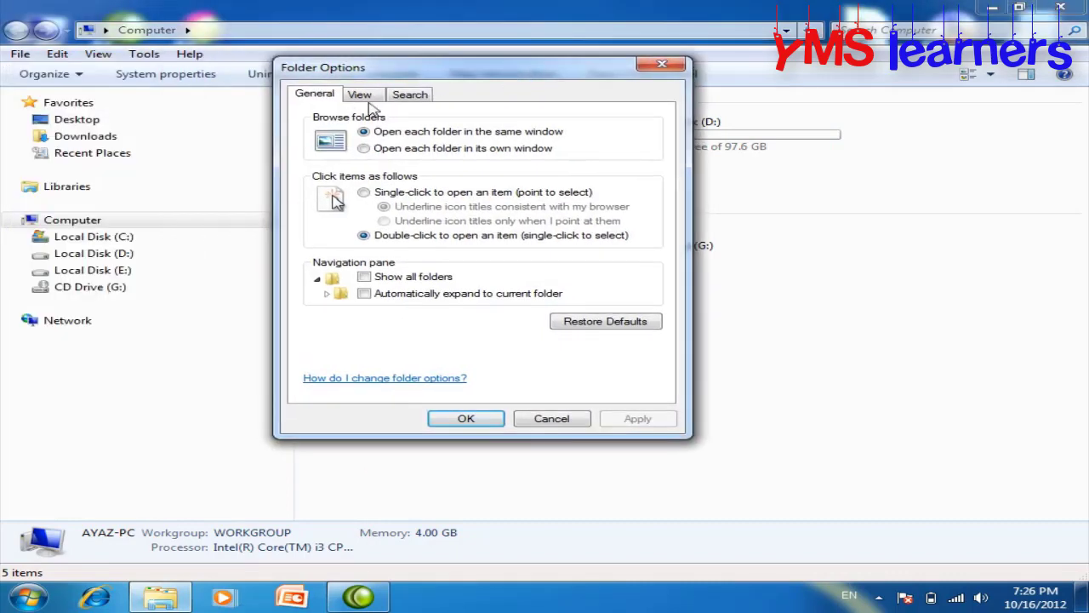
click(351, 99)
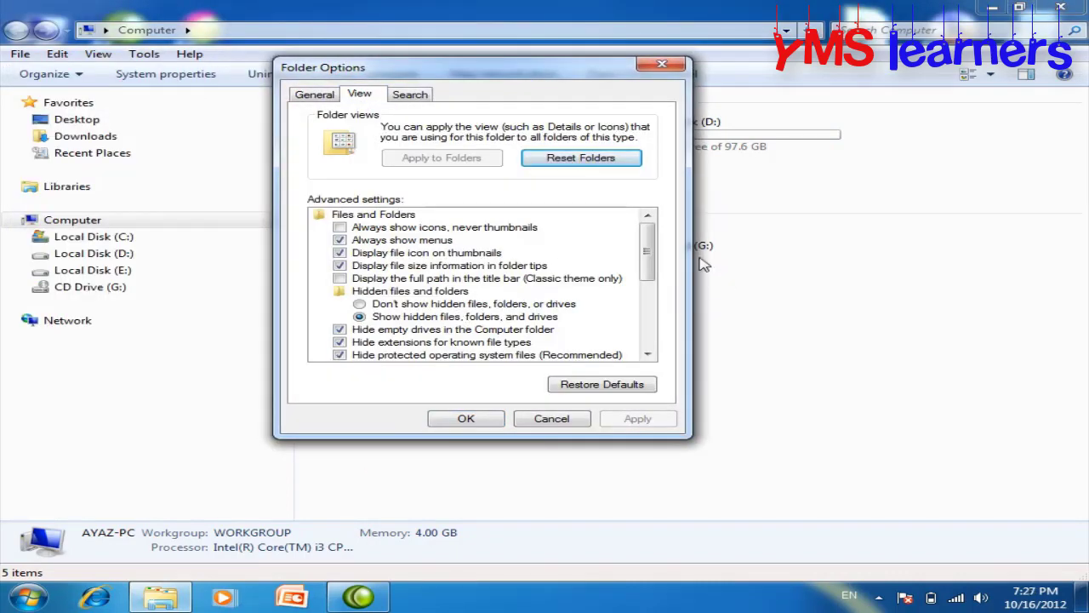
drag(646, 264, 647, 307)
click(356, 294)
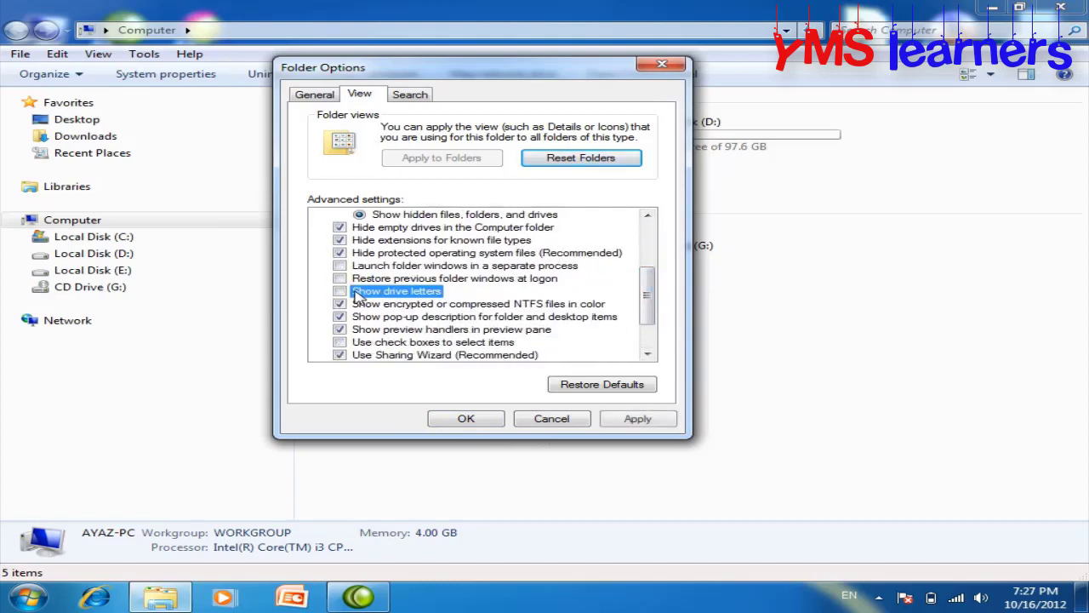
click(662, 420)
click(481, 421)
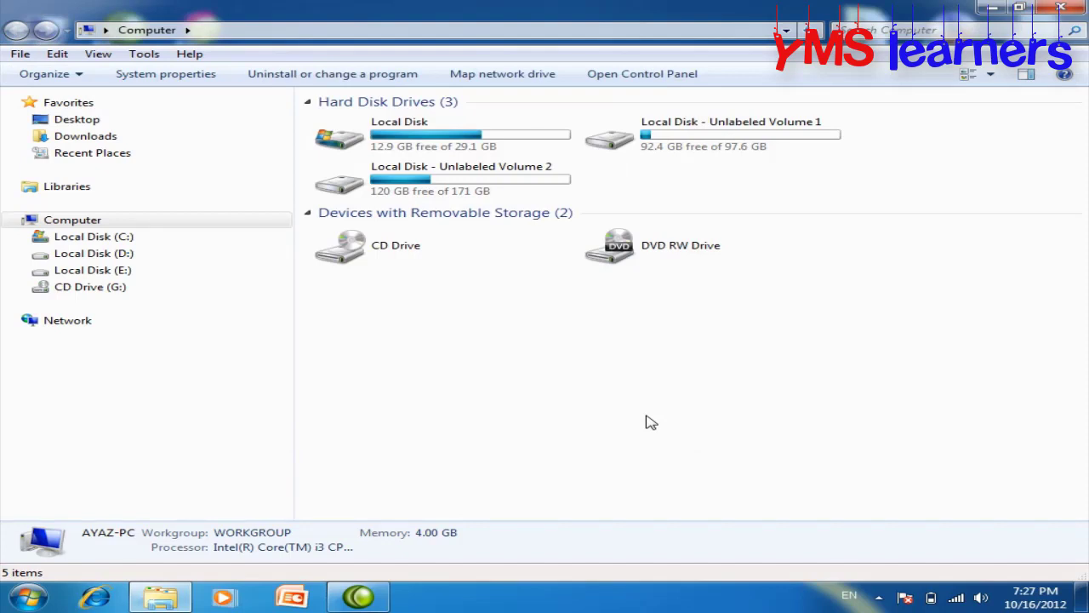
Turn Show drive letters back on in the advanced view settings of Folder Options and apply the change
click(39, 74)
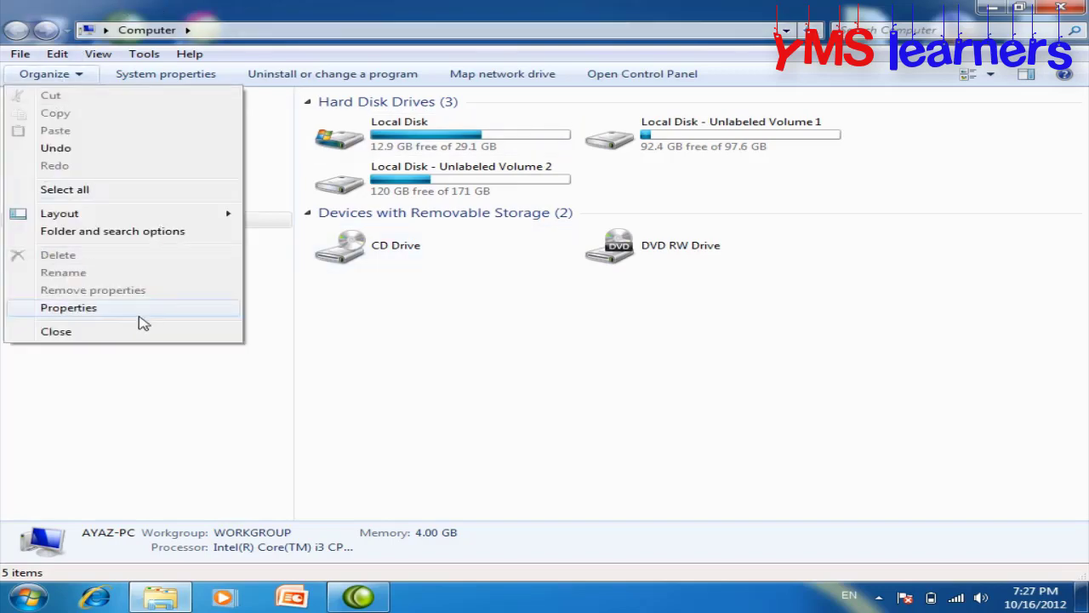
click(171, 232)
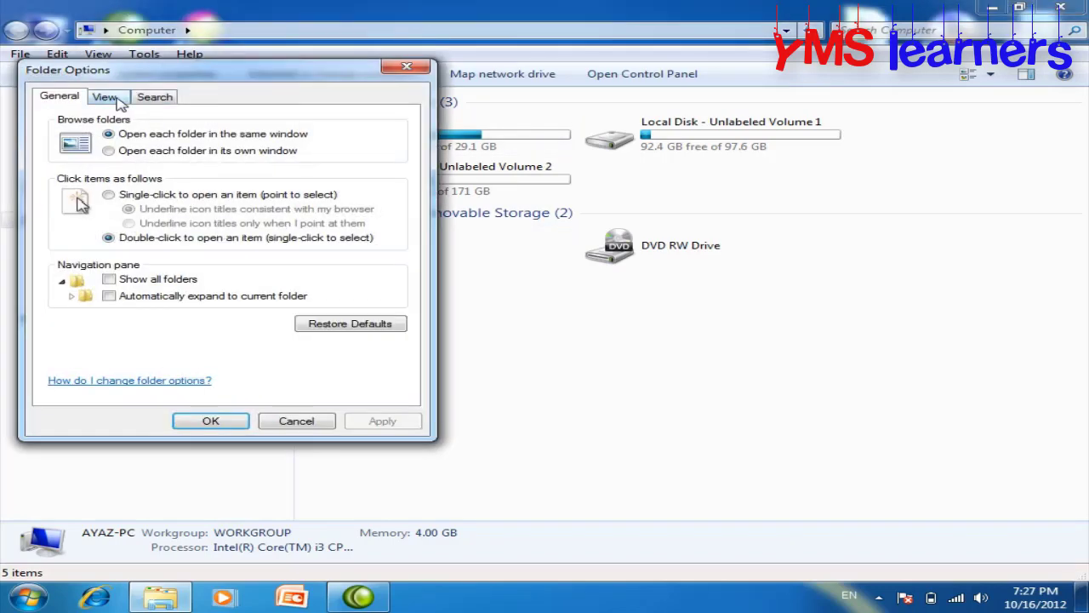
click(118, 99)
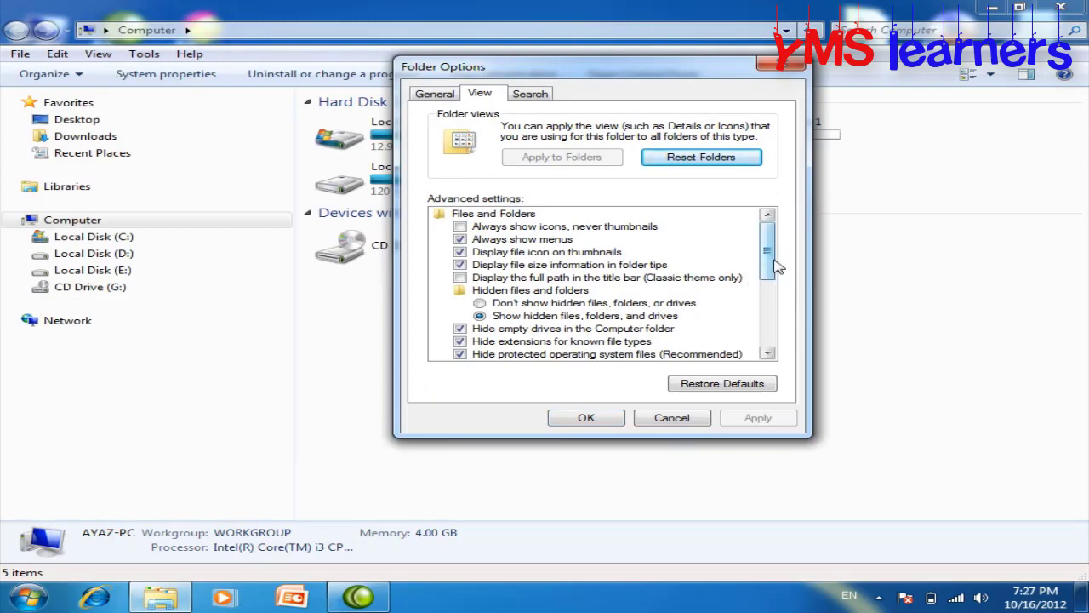
scroll(769, 255, down, 3)
click(461, 279)
click(754, 418)
click(606, 412)
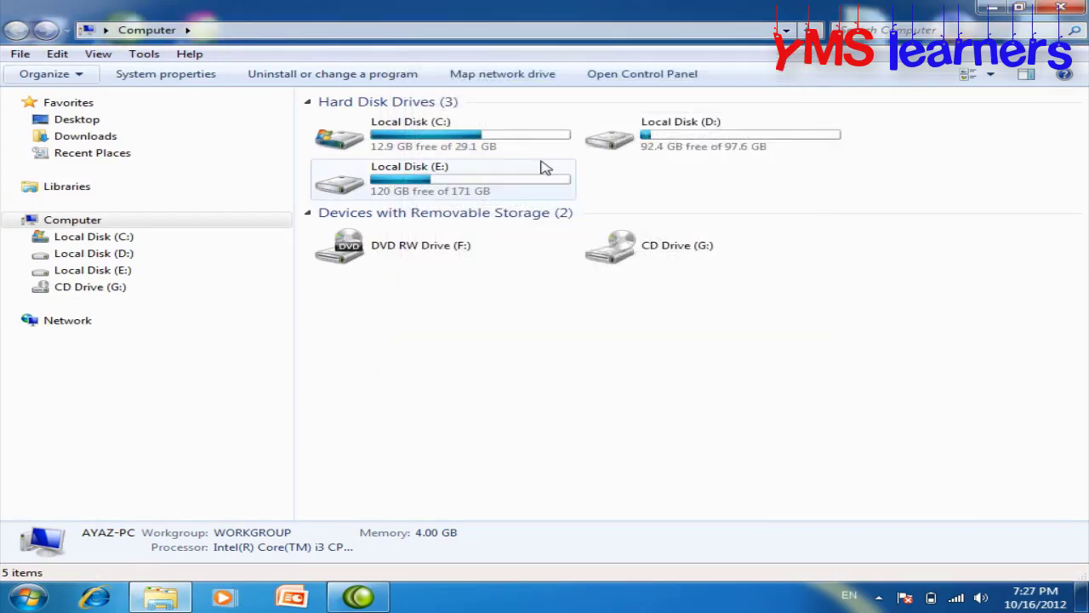
Review the Show preview handlers in preview pane option in the advanced folder view settings, then close Folder Options
click(79, 76)
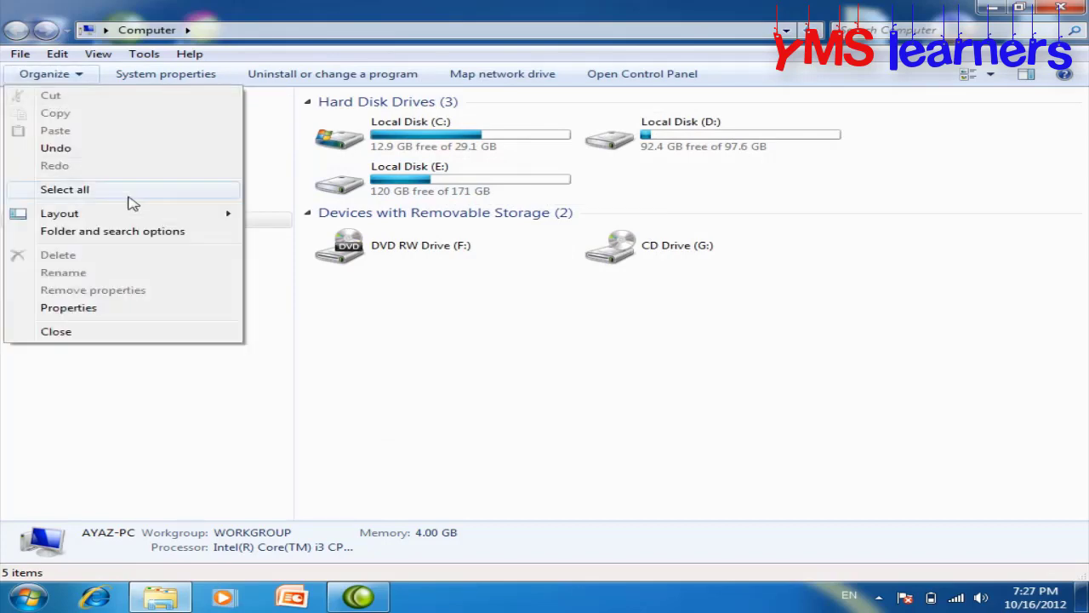
click(104, 231)
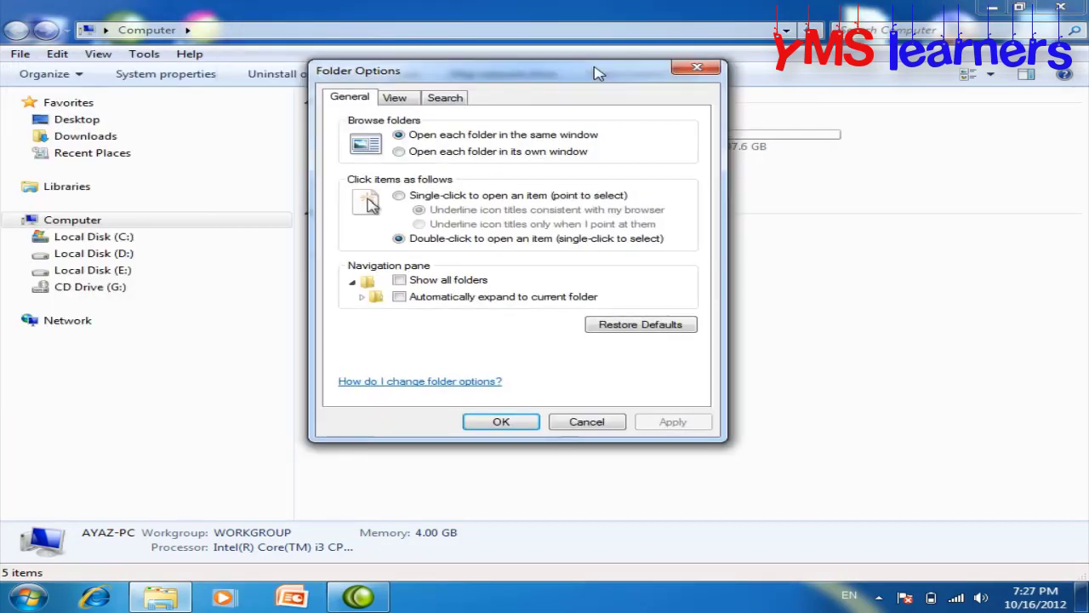
click(395, 97)
drag(684, 250, 685, 293)
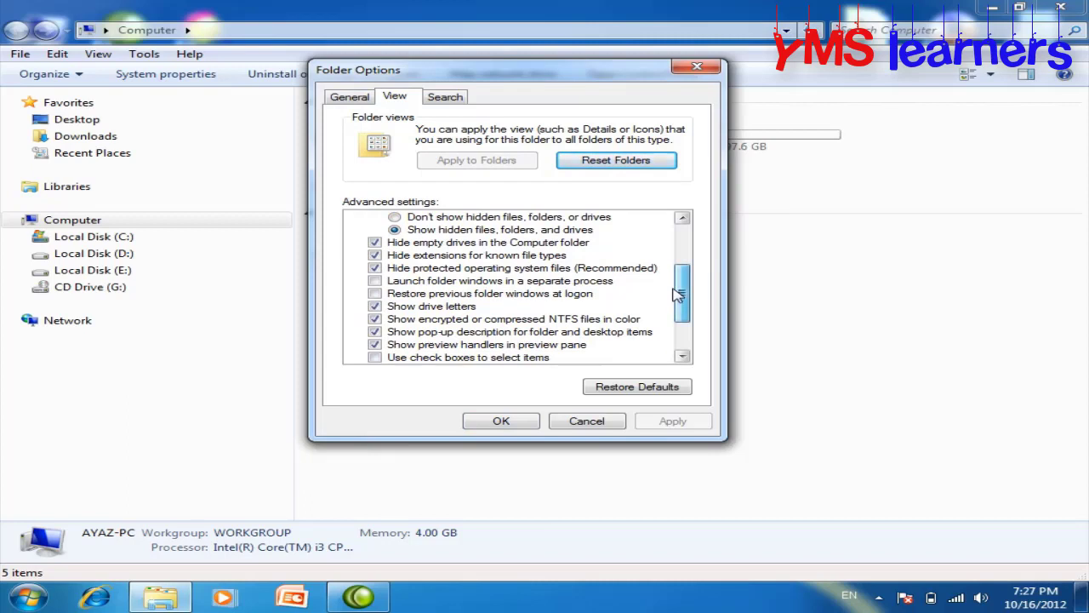
drag(680, 294, 681, 299)
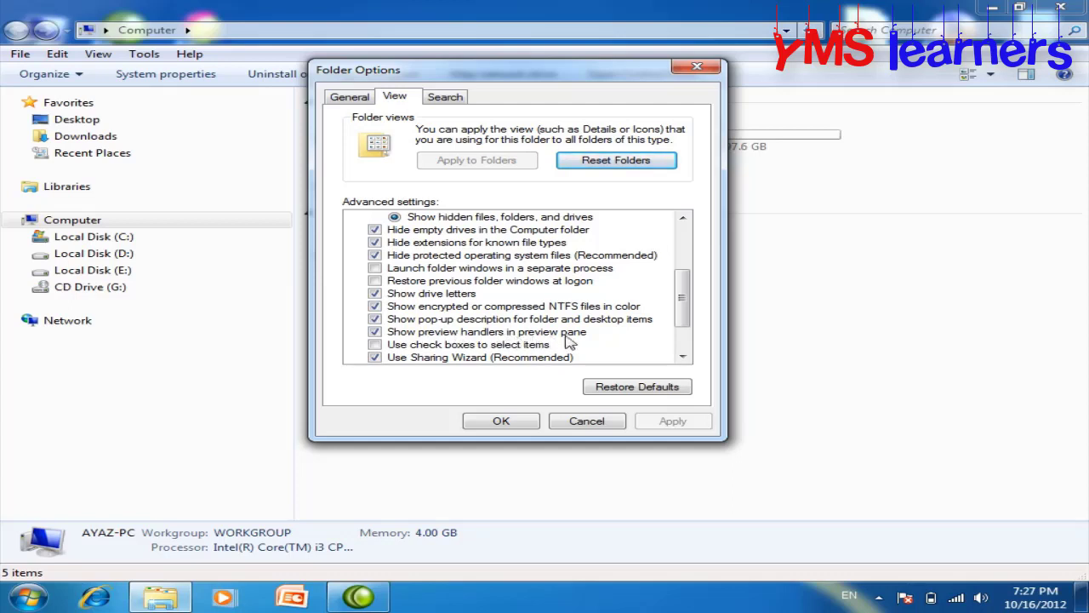
click(697, 70)
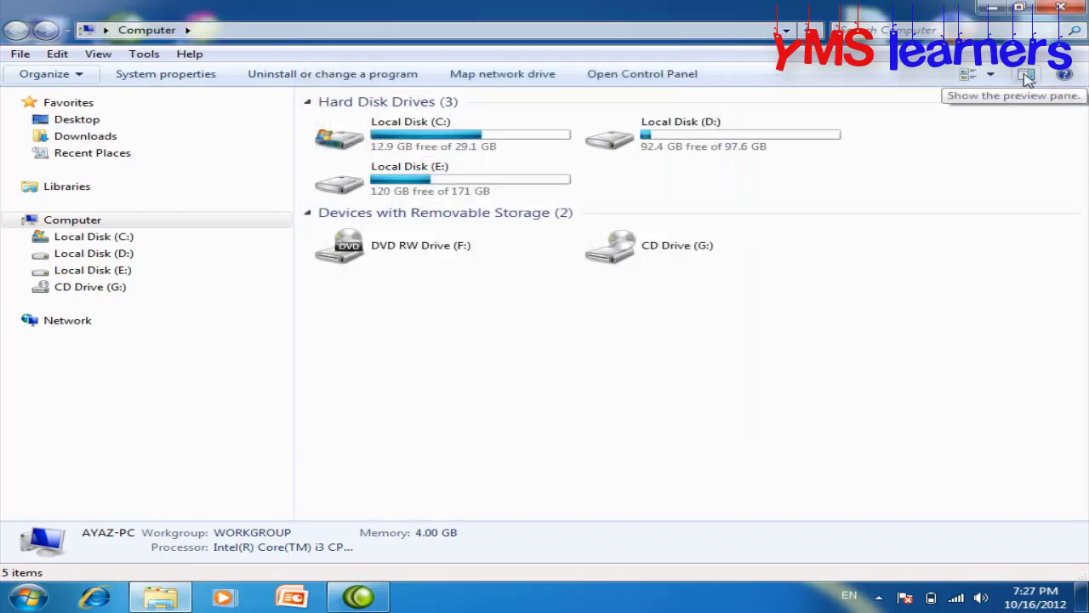
Toggle the preview pane on and off in Computer, then open the Sample Videos folder in the Videos library
click(1028, 76)
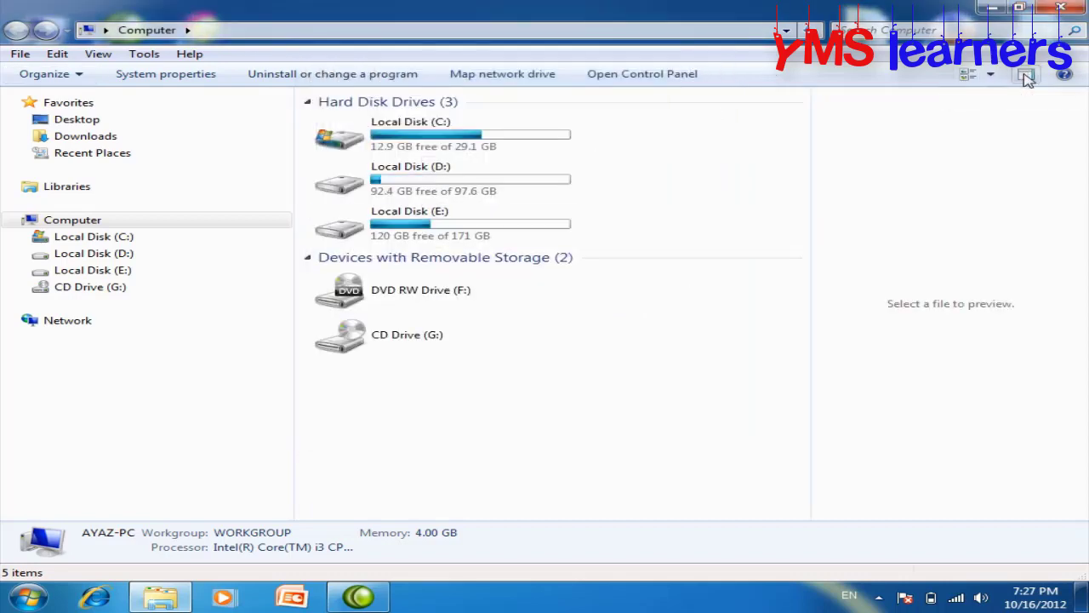
click(1027, 75)
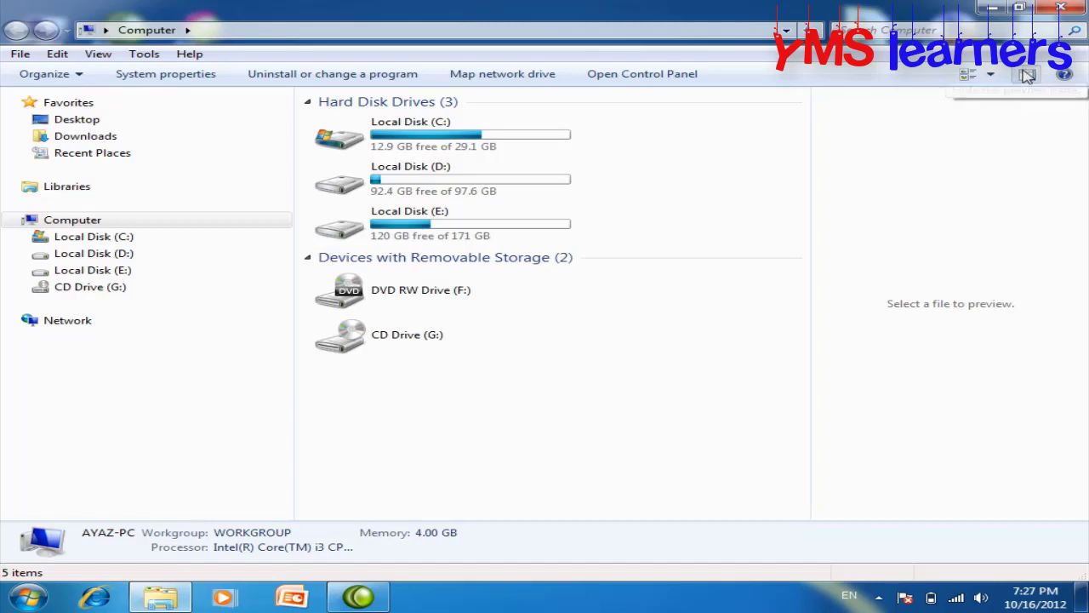
click(26, 195)
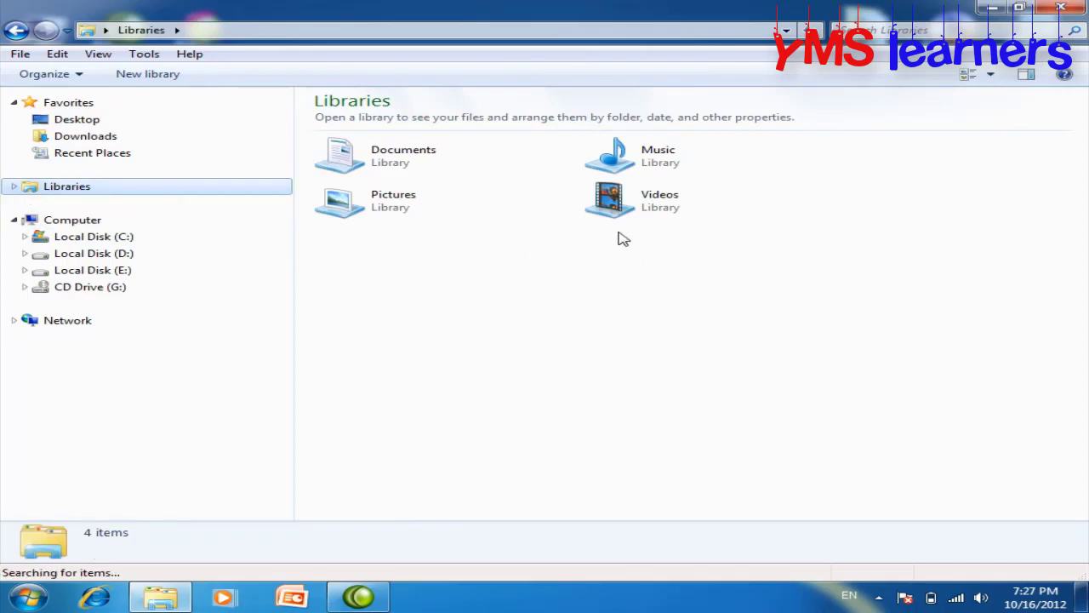
double_click(638, 205)
double_click(360, 200)
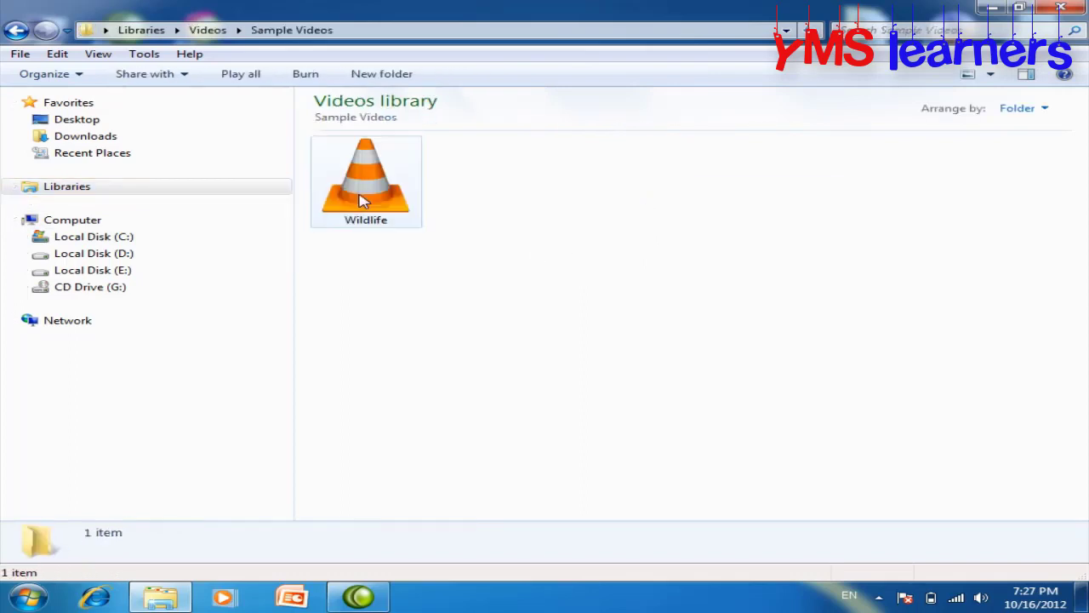
Play the Wildlife video briefly and close the player, then show the selected video in the preview pane
click(360, 199)
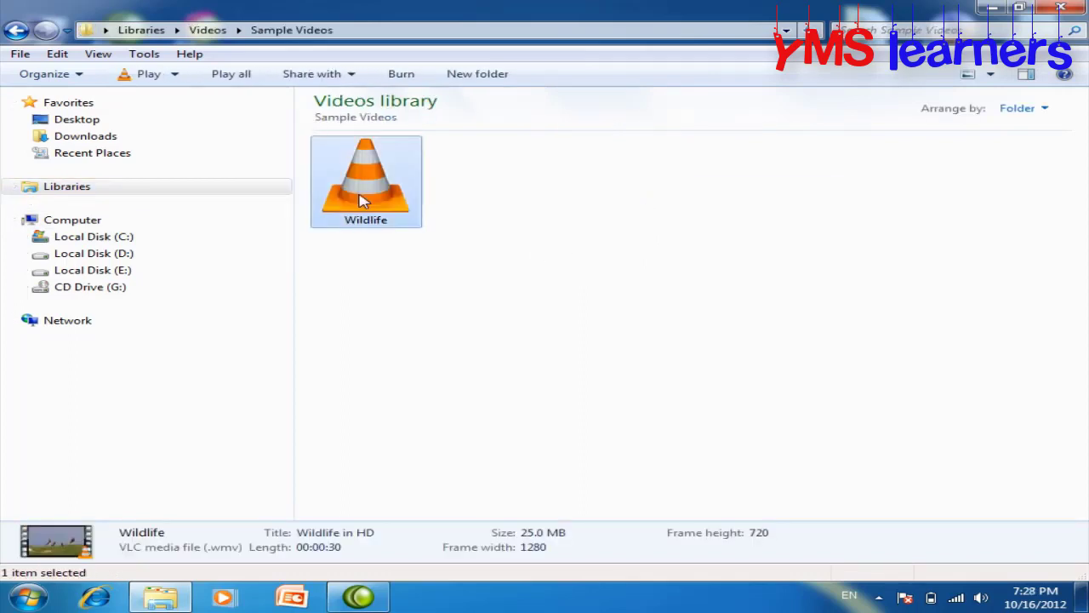
double_click(364, 189)
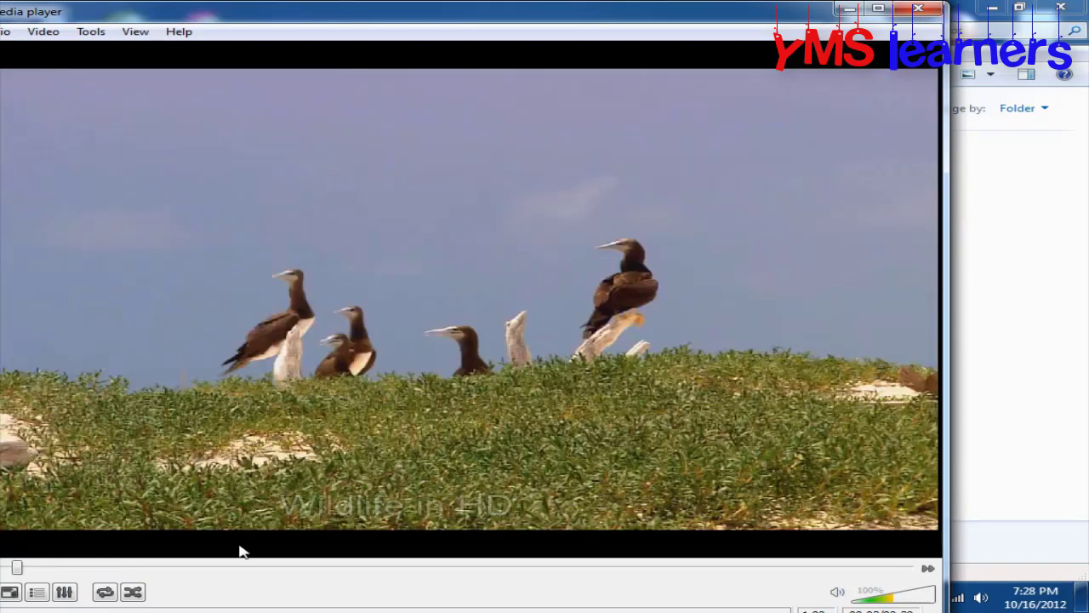
click(933, 14)
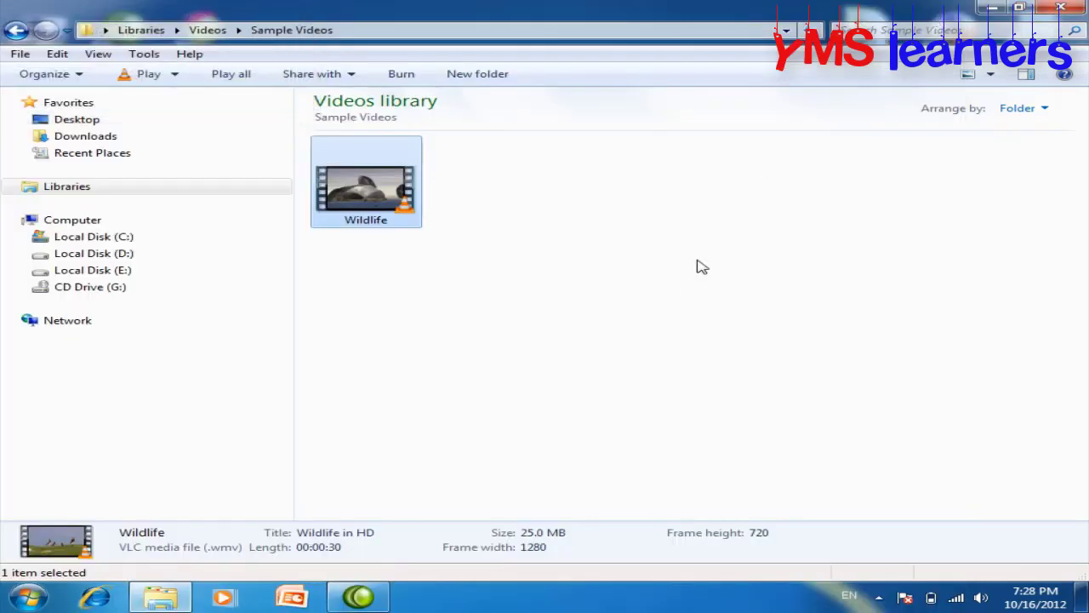
click(1023, 76)
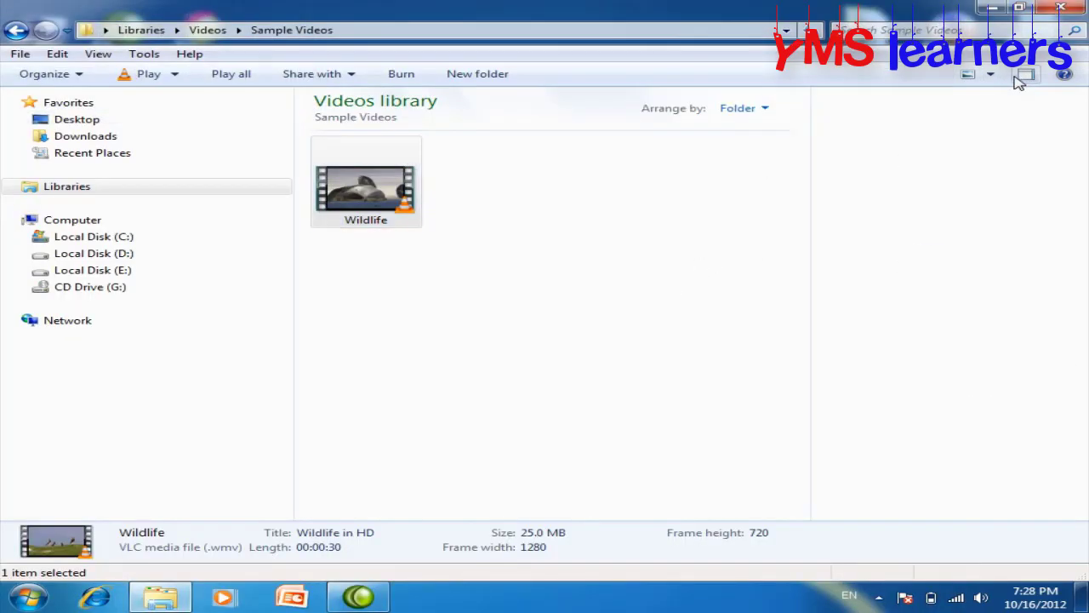
click(341, 179)
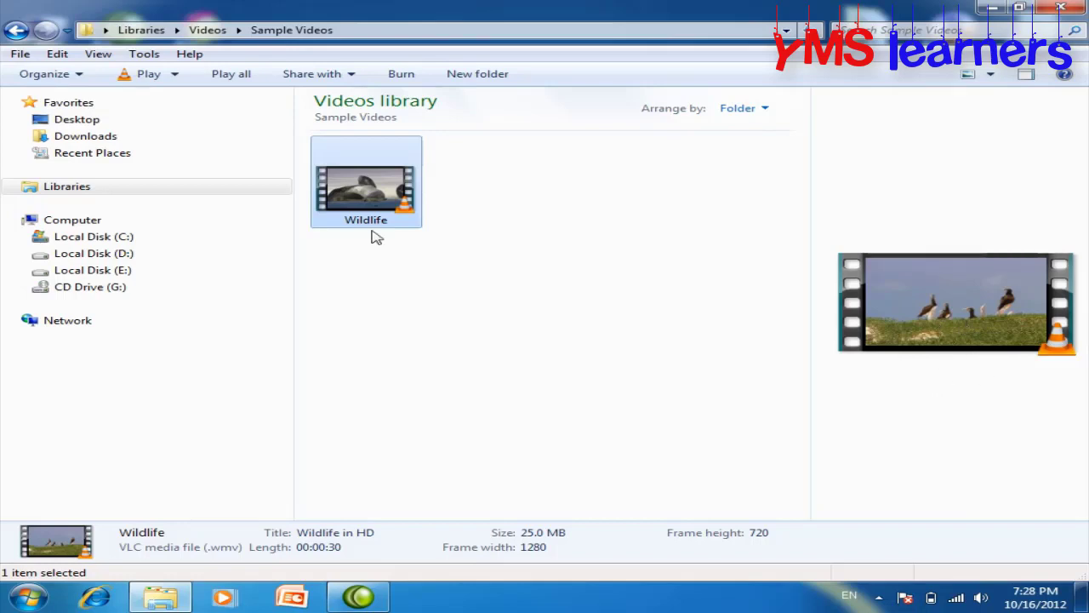
Open Wildlife with Windows Media Player and make it the default program for this kind of file
right_click(354, 170)
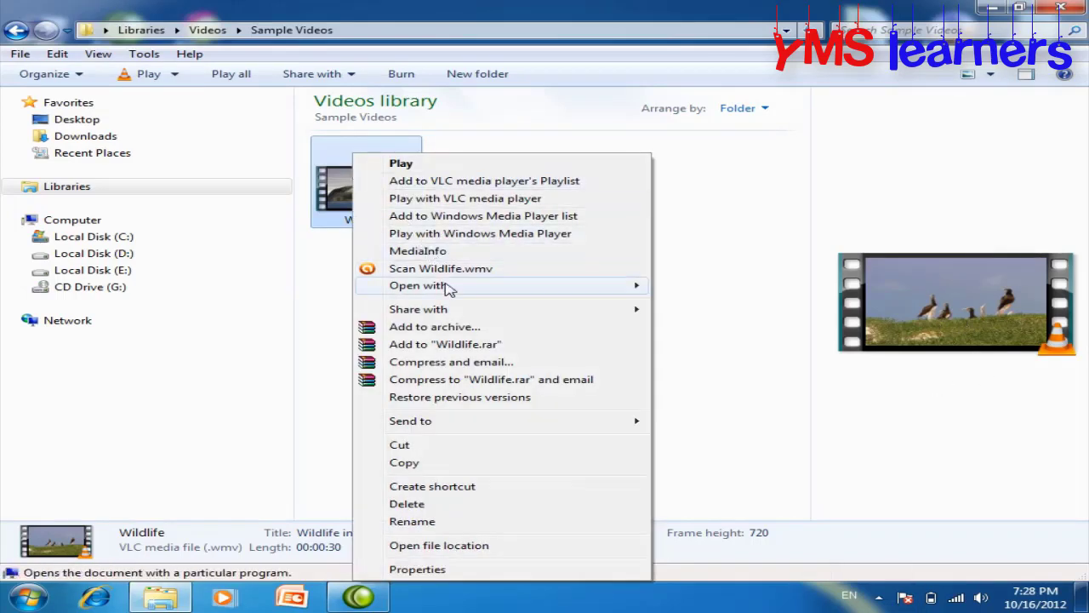
mouse_move(448, 288)
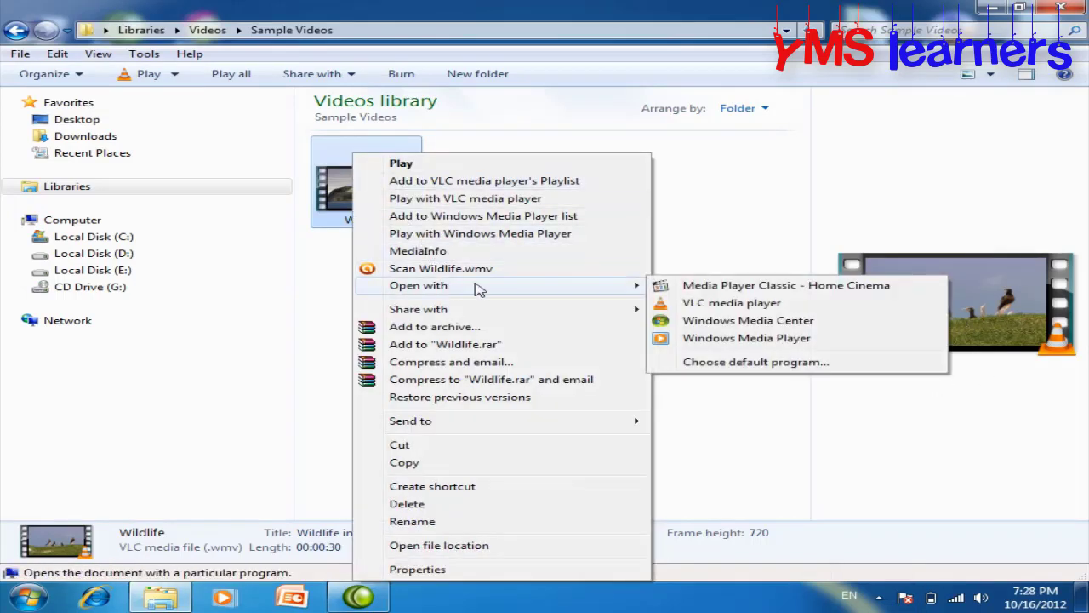
click(715, 365)
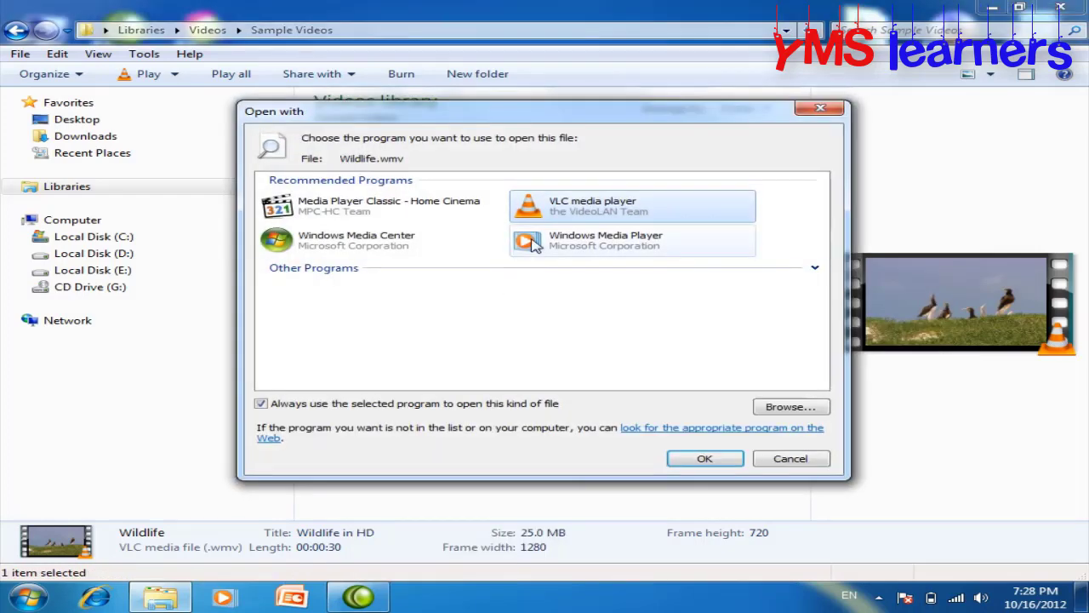
click(535, 245)
click(705, 459)
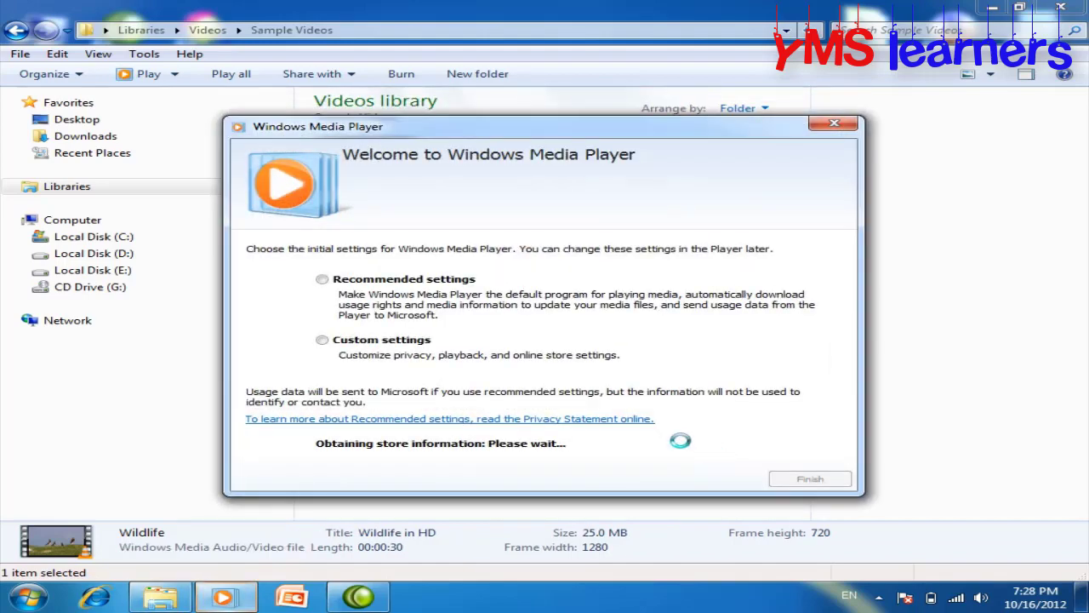
Finish the Windows Media Player setup with Custom settings, choosing its file types without changing associations, and no online store
click(349, 340)
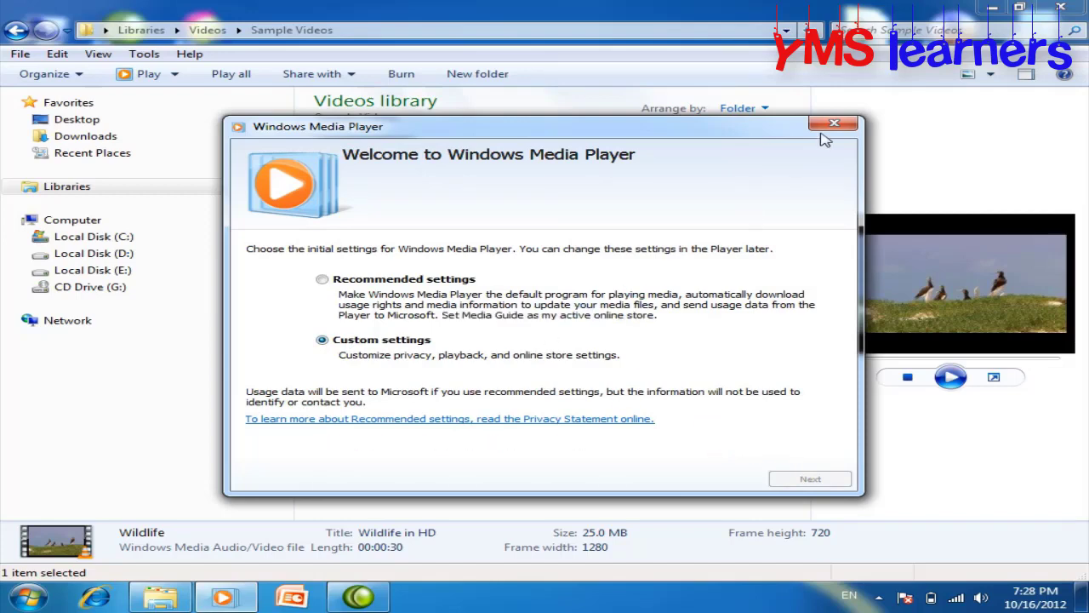
click(829, 481)
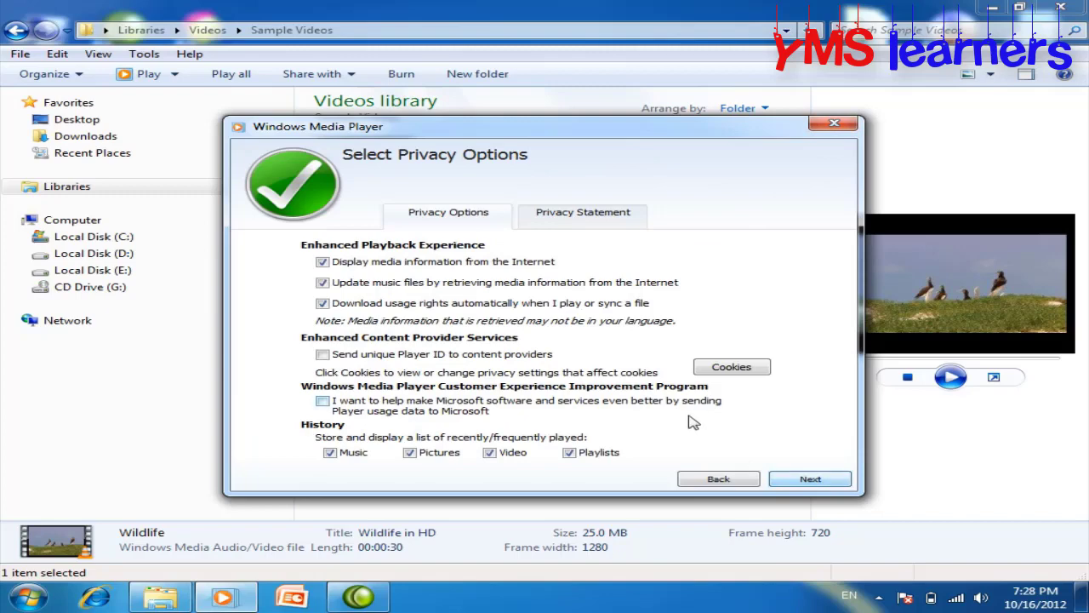
click(809, 479)
click(418, 332)
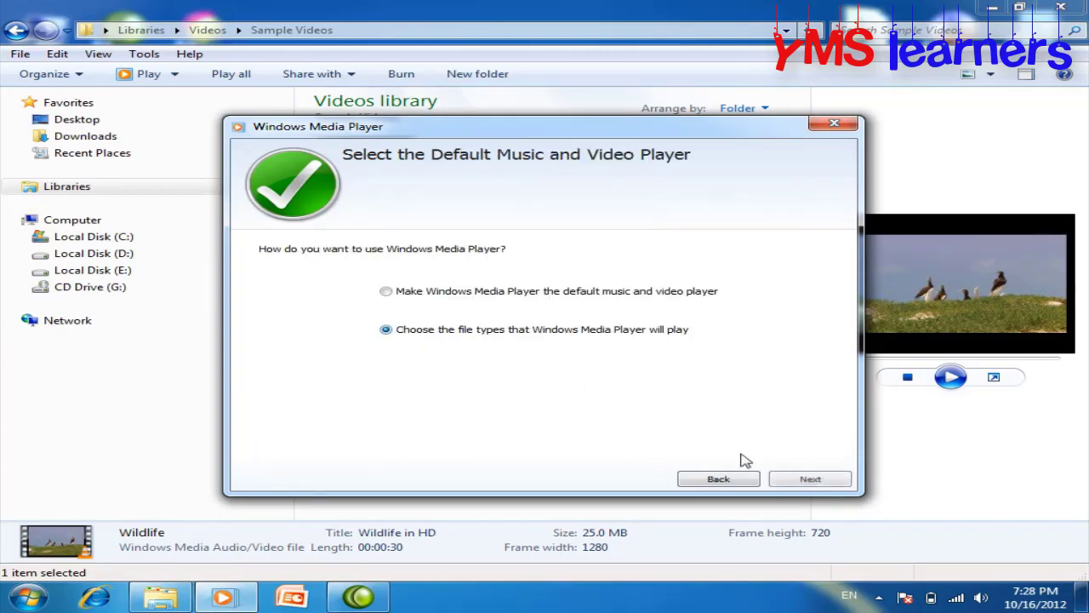
click(807, 480)
click(807, 480)
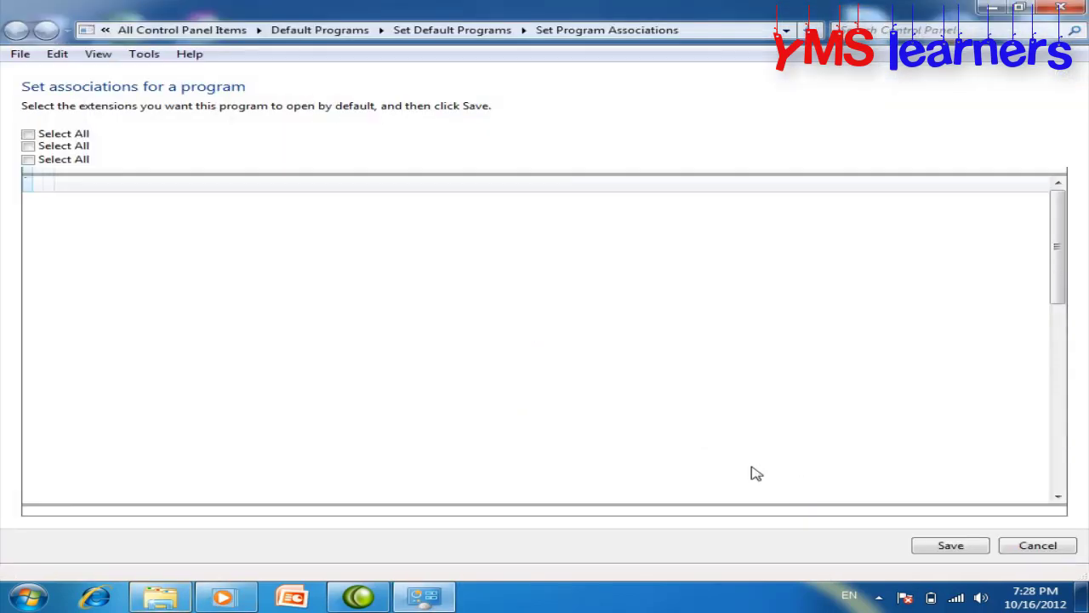
click(1064, 8)
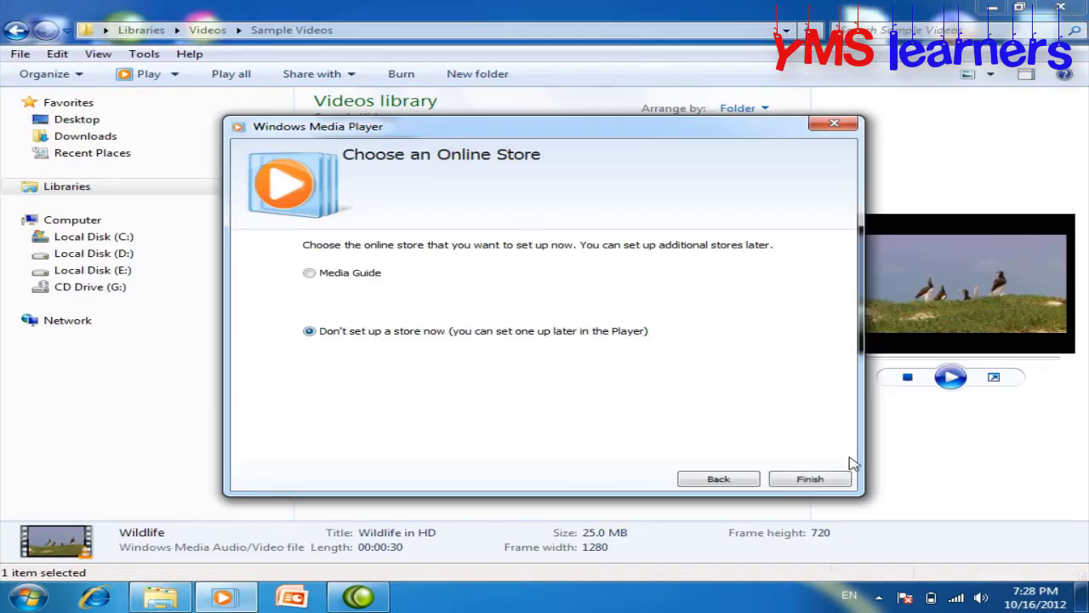
click(833, 479)
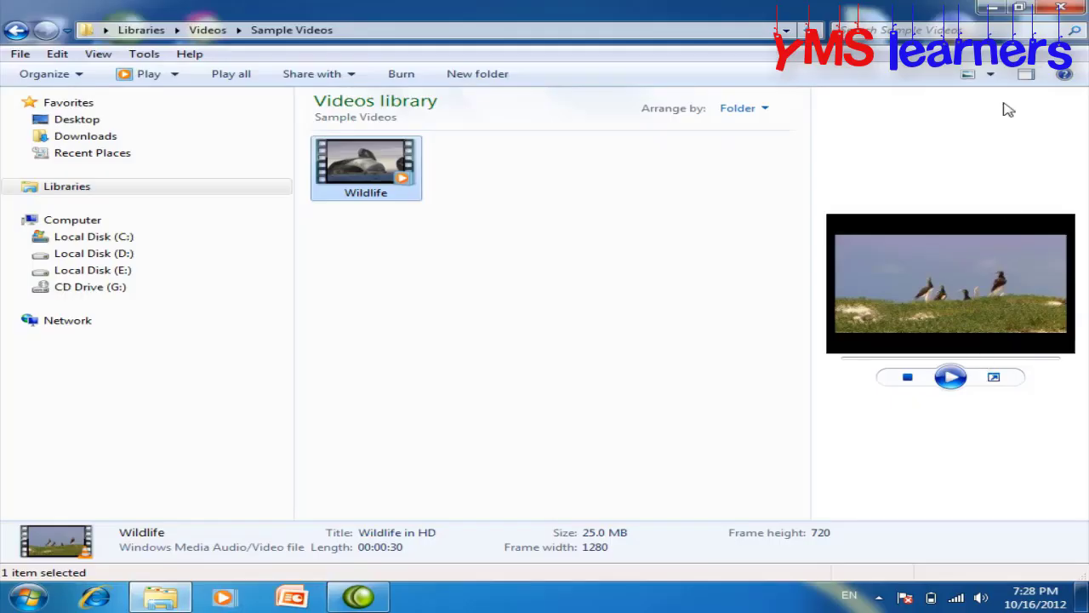
Toggle the preview pane off and on, then select Wildlife and try its playback inside the pane
click(1027, 75)
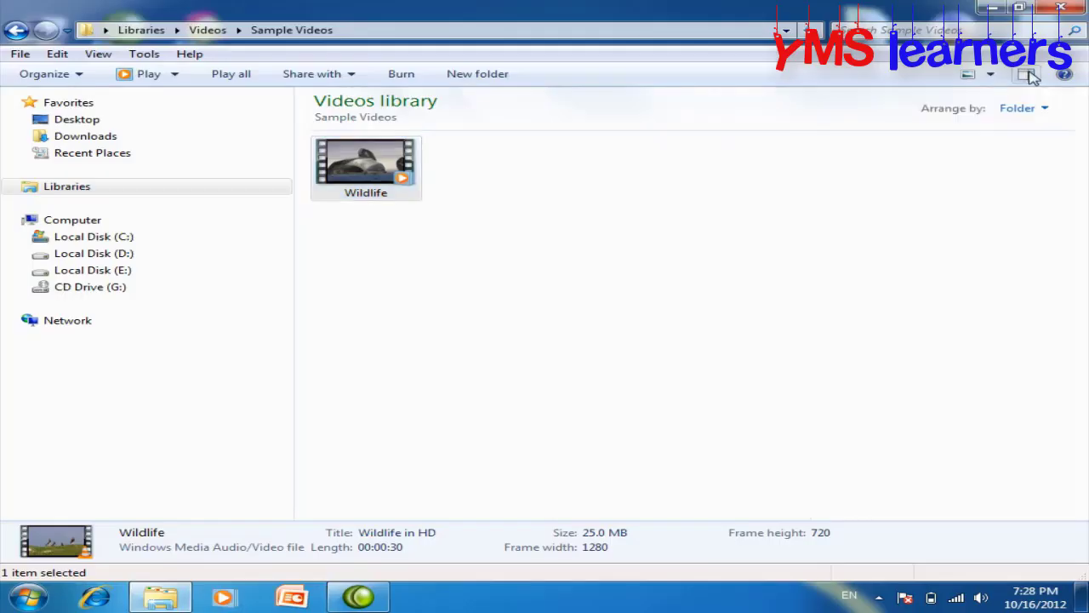
click(1027, 75)
click(587, 377)
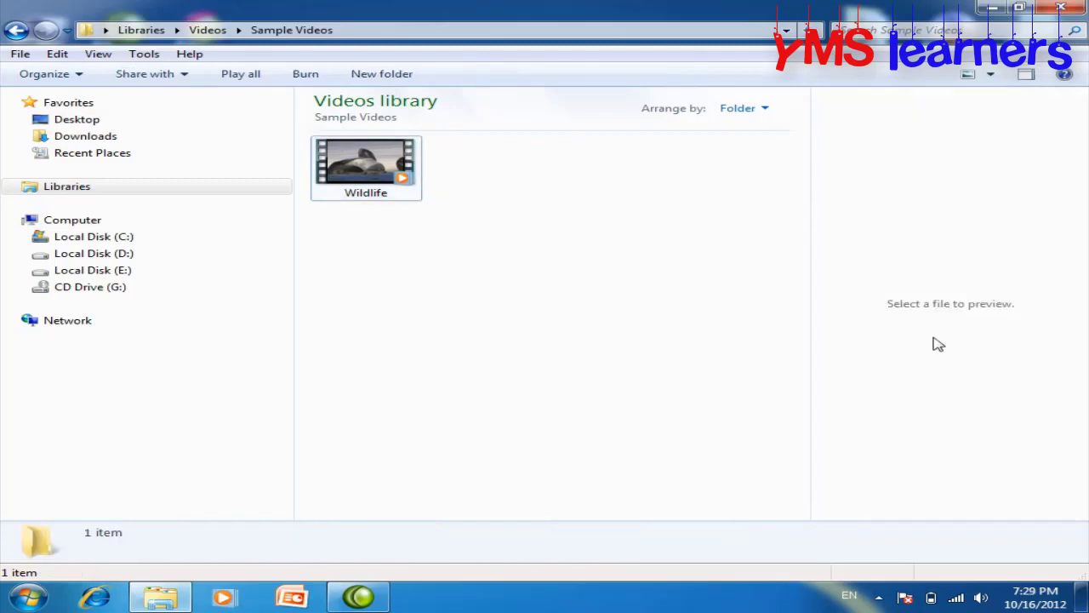
click(368, 156)
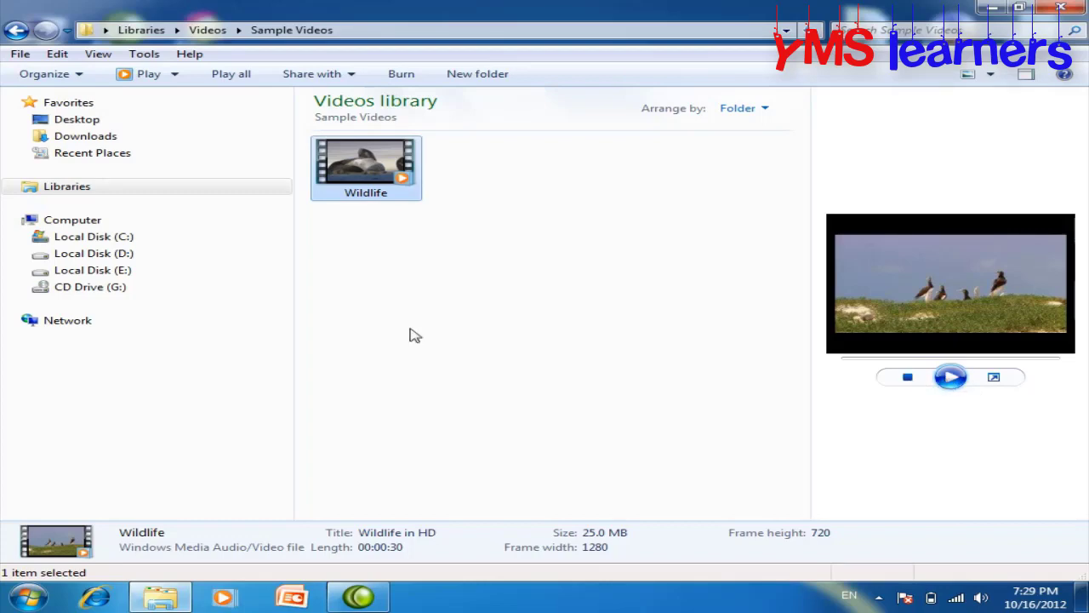
click(953, 377)
click(954, 377)
click(28, 597)
Turn off Show preview handlers in preview pane in the advanced folder view settings and apply the change
click(66, 78)
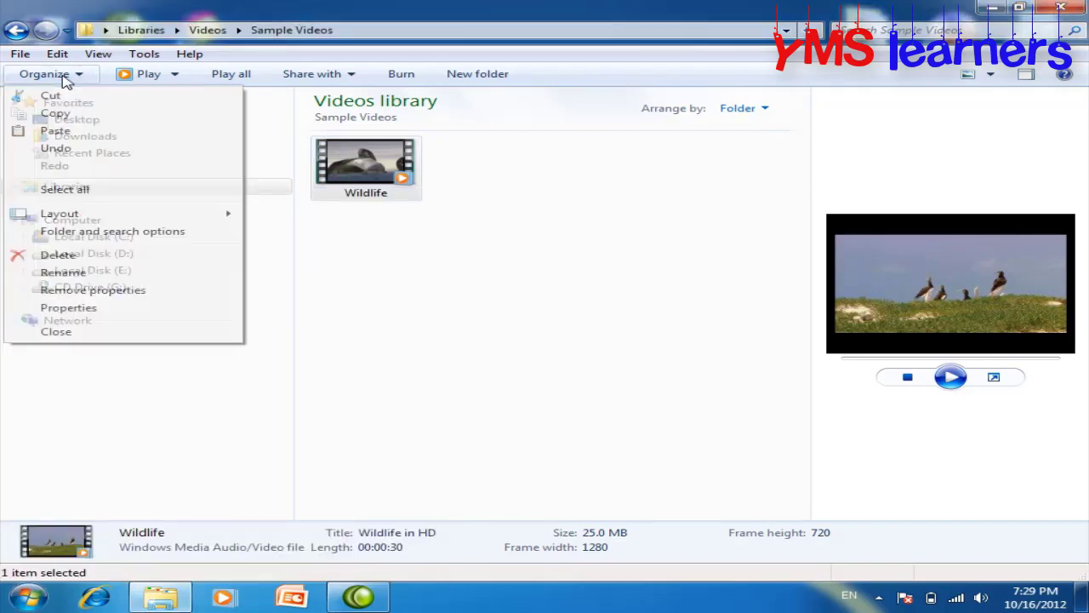
click(93, 232)
click(105, 97)
drag(218, 74, 399, 57)
drag(575, 227, 583, 304)
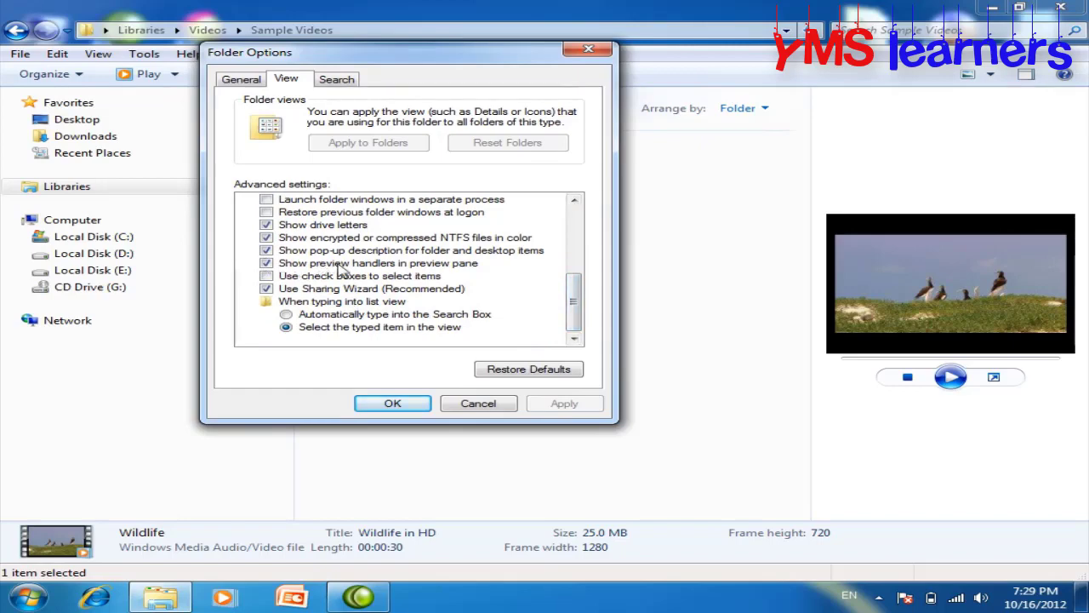
click(274, 265)
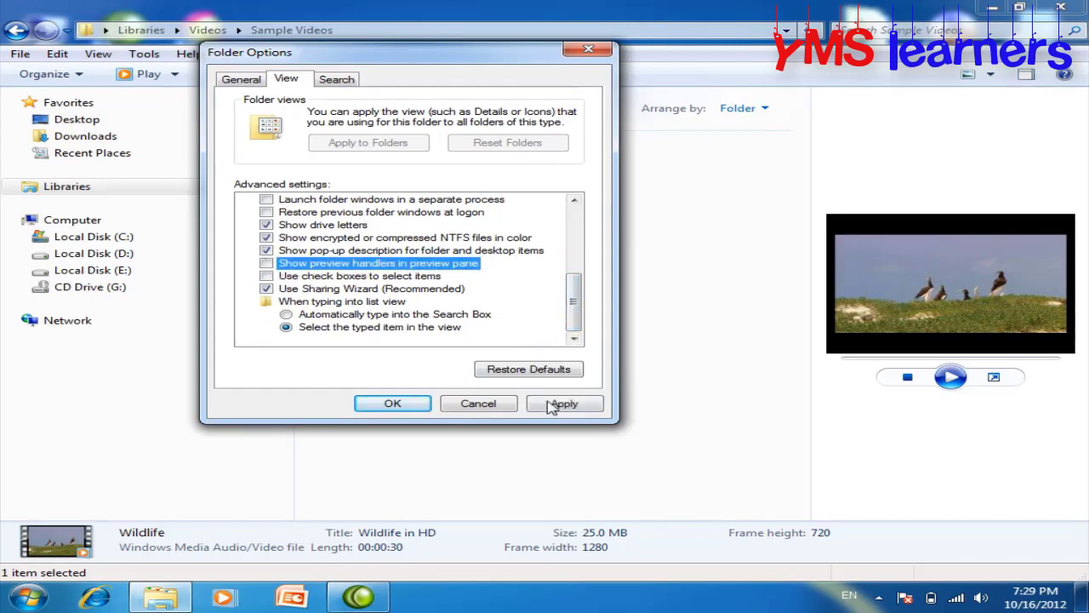
click(554, 405)
click(391, 403)
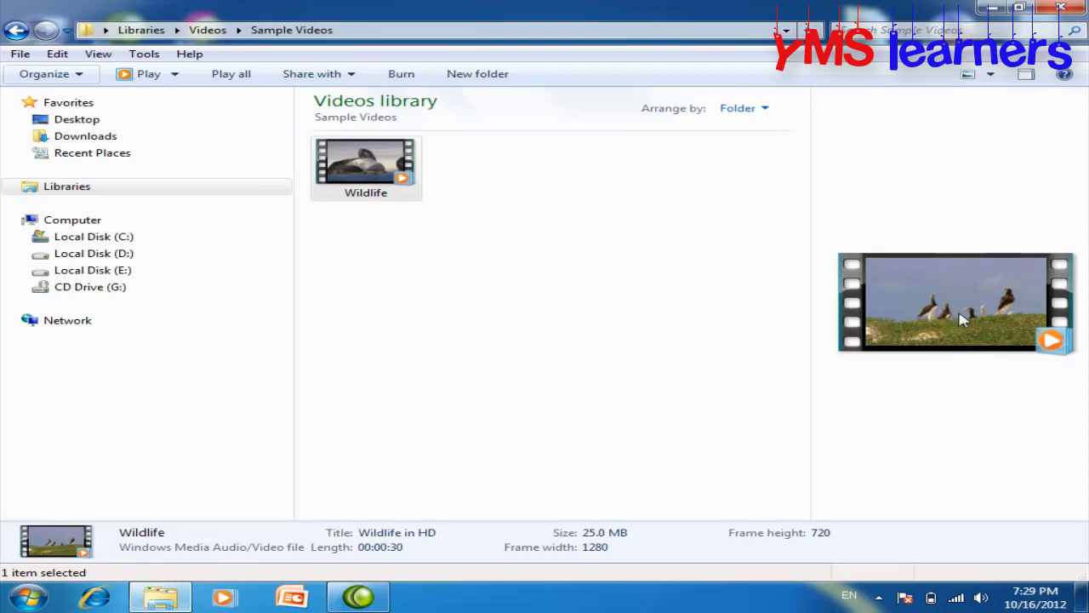
Open Wildlife in Windows Media Player to check its playback, and return to the Sample Videos folder
key(Return)
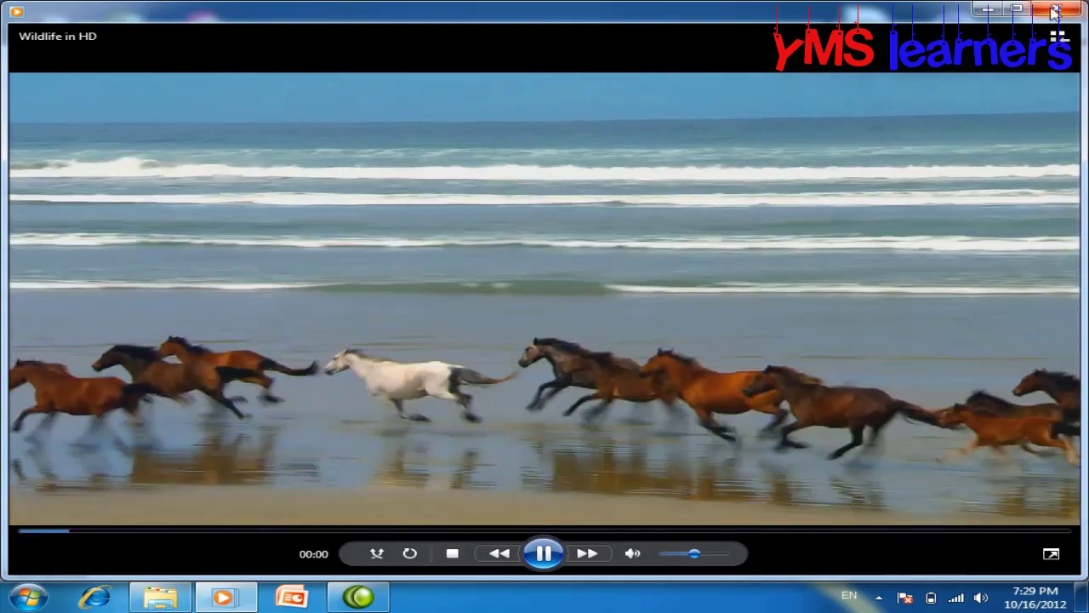
key(alt+Tab)
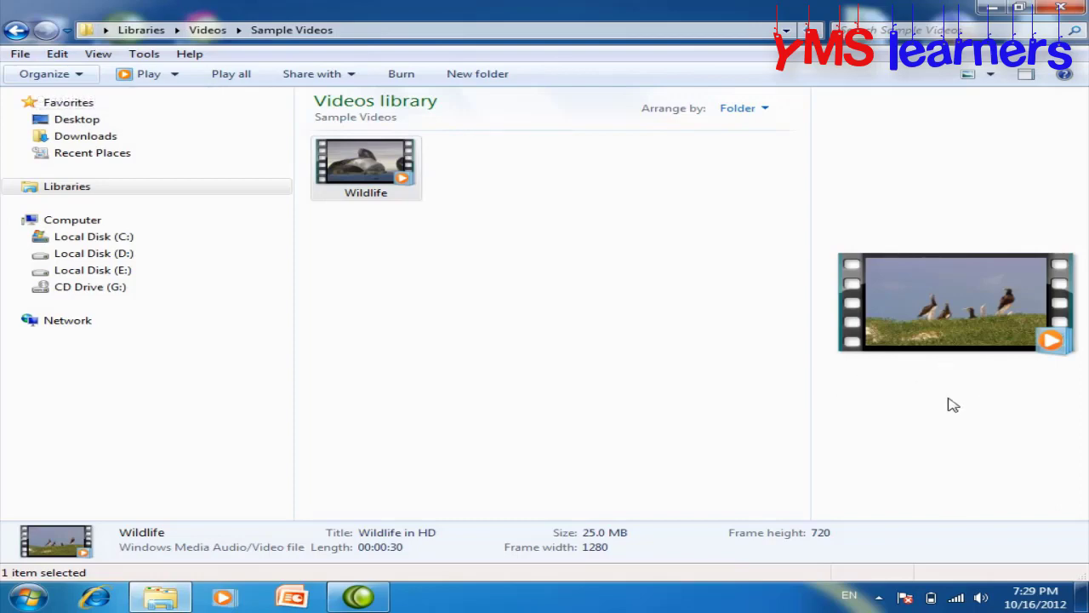
Turn on Show preview handlers in preview pane in the advanced folder view settings and confirm the change
click(64, 74)
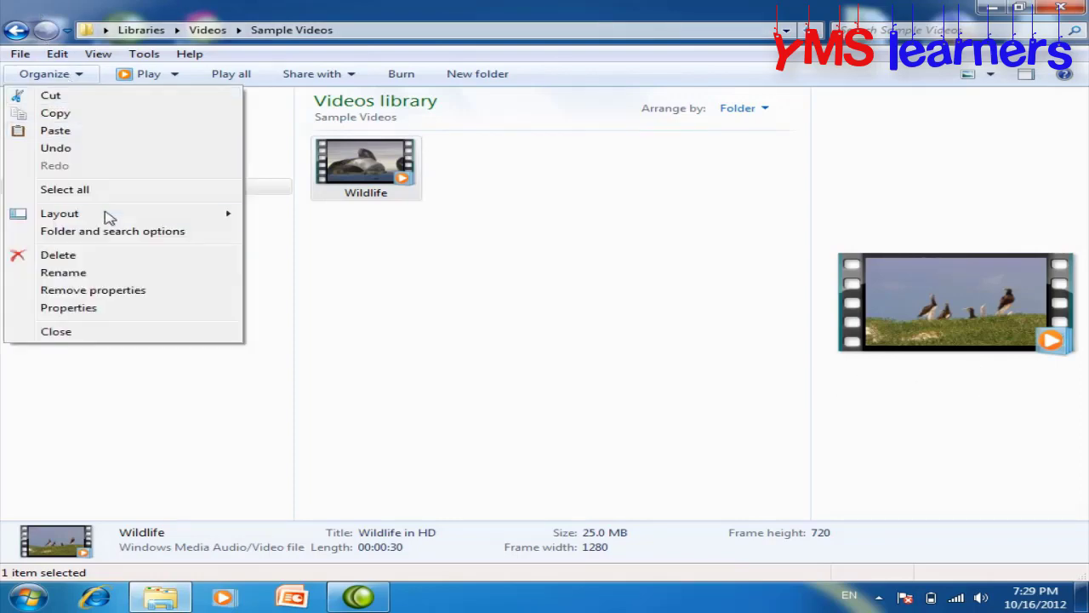
click(113, 233)
click(104, 97)
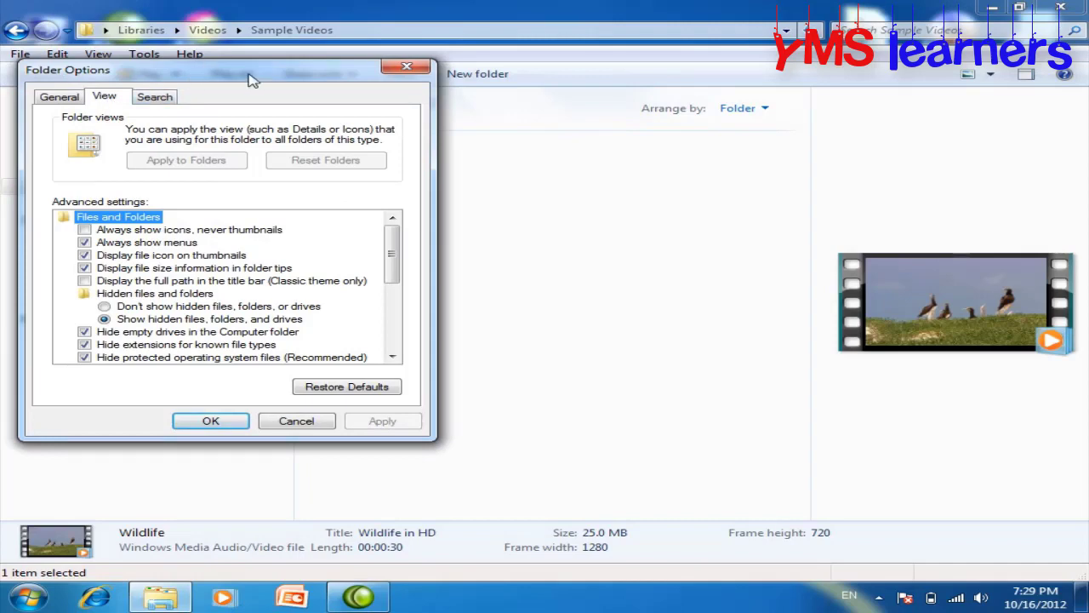
drag(327, 74, 590, 59)
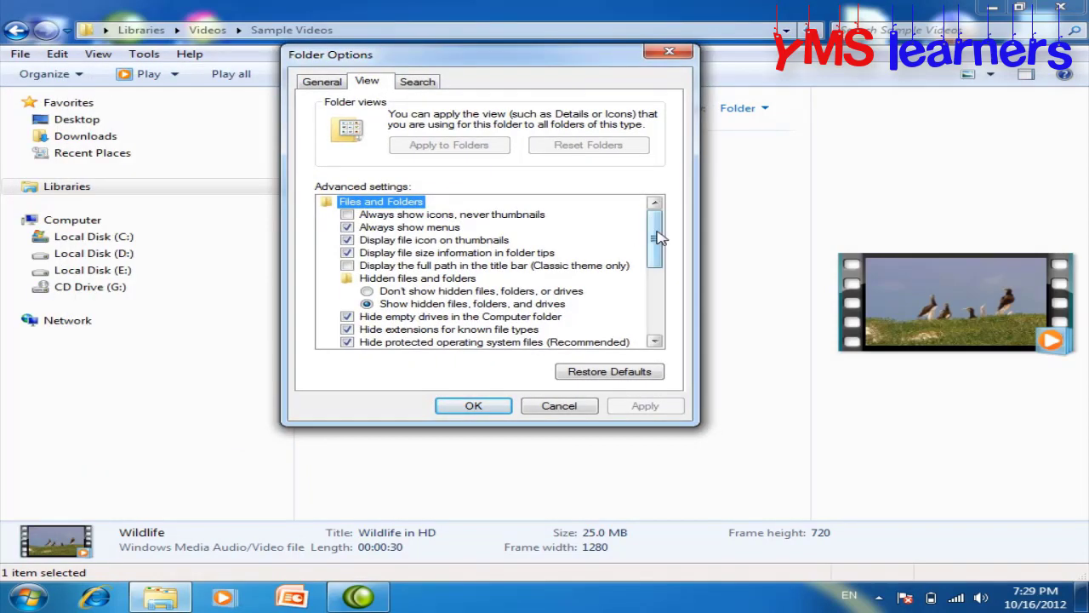
drag(653, 245, 672, 328)
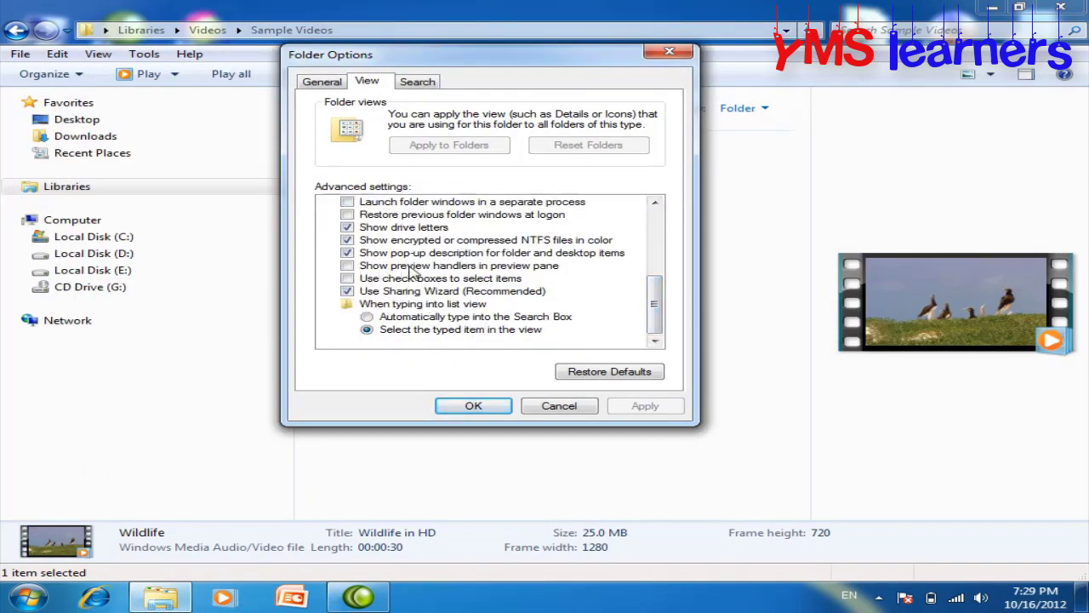
click(347, 265)
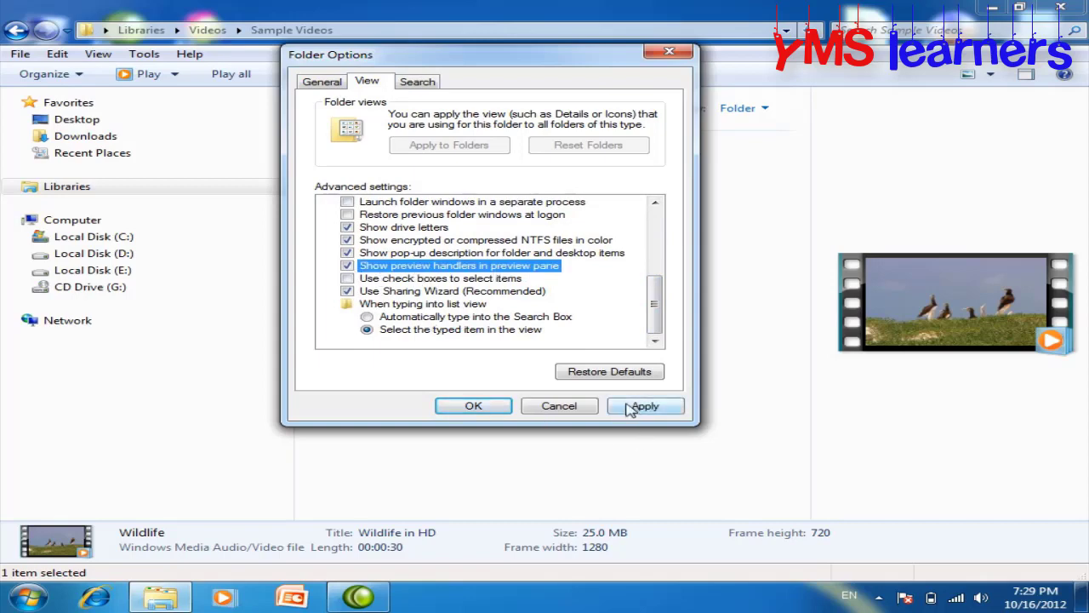
click(475, 406)
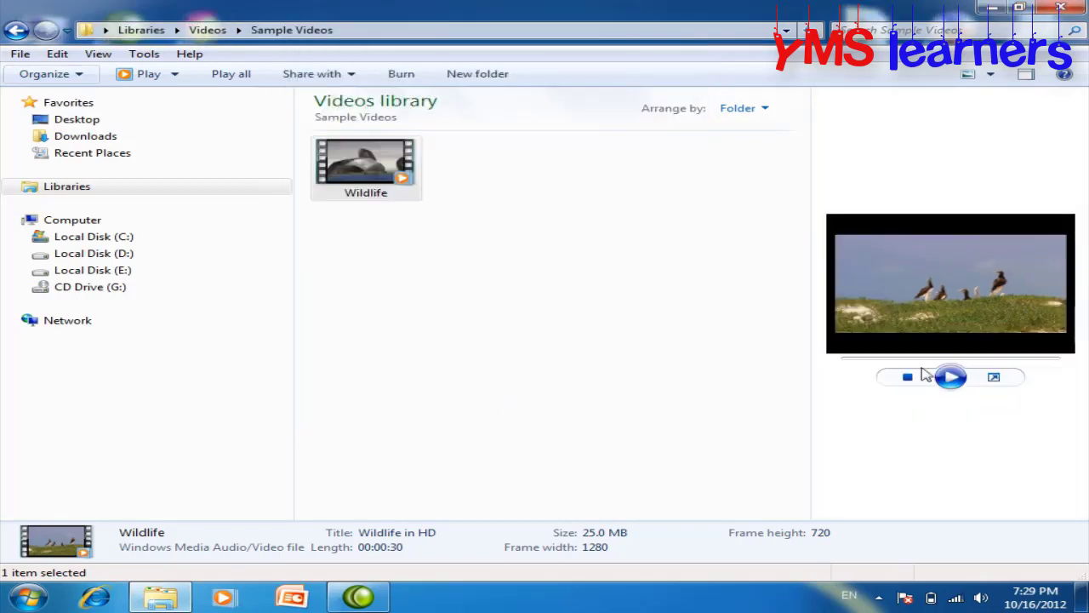
Play and stop Wildlife twice inside the preview pane, and hide the pane
click(951, 378)
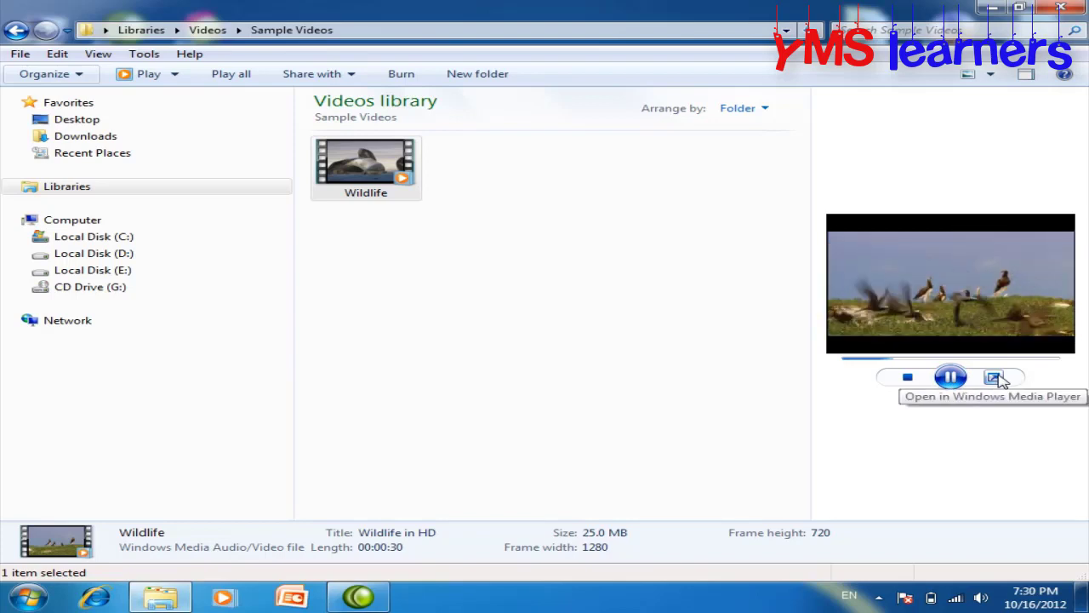
click(907, 378)
click(949, 377)
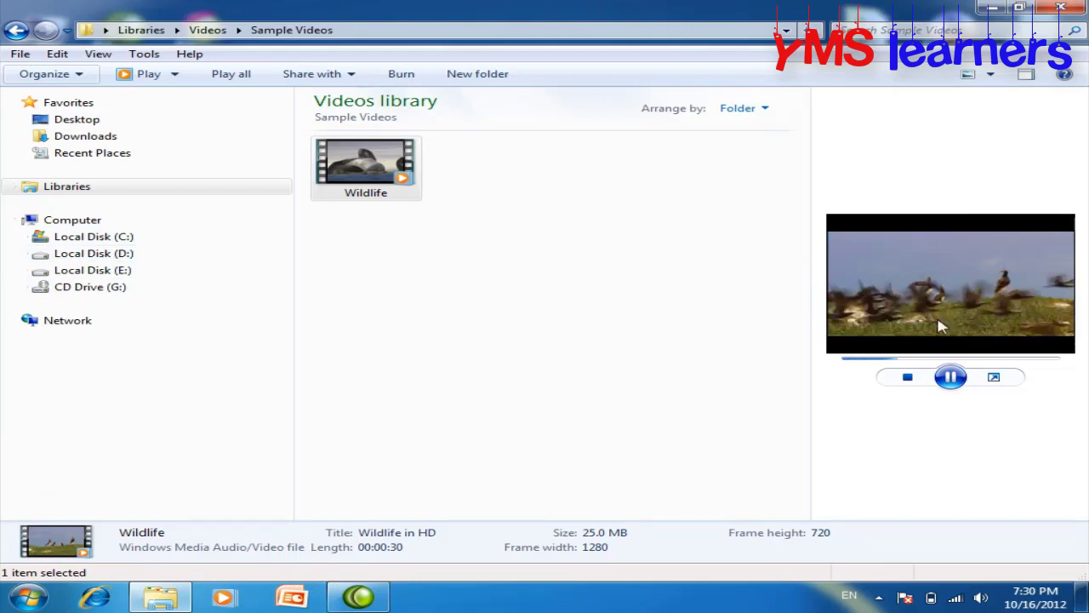
click(907, 377)
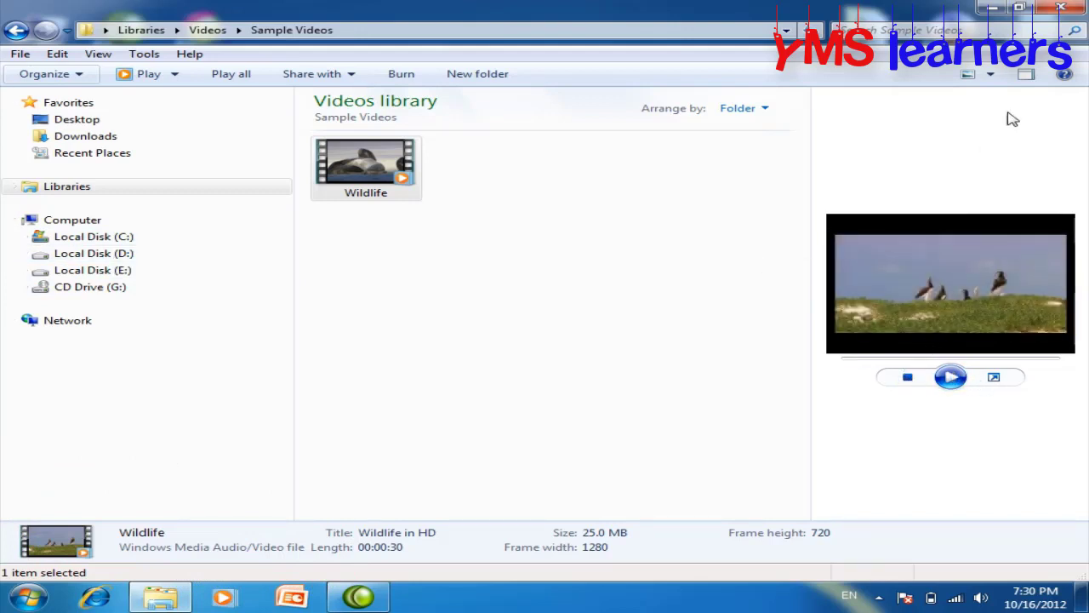
click(1027, 74)
Review the last advanced folder view settings, including Use check boxes to select items, and close Folder Options
click(49, 75)
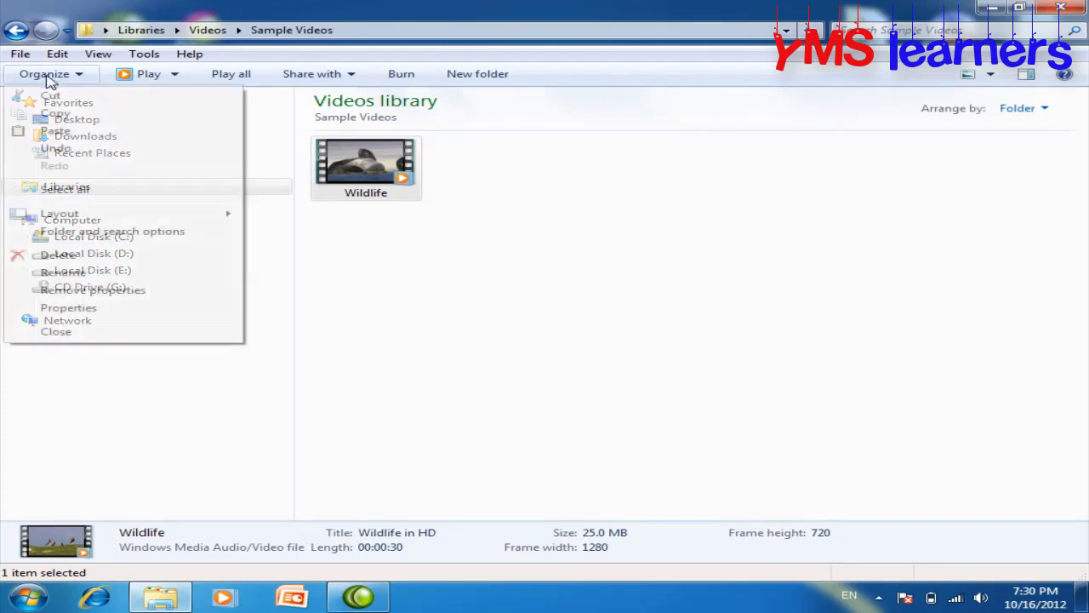
click(107, 232)
drag(385, 75, 568, 72)
click(285, 89)
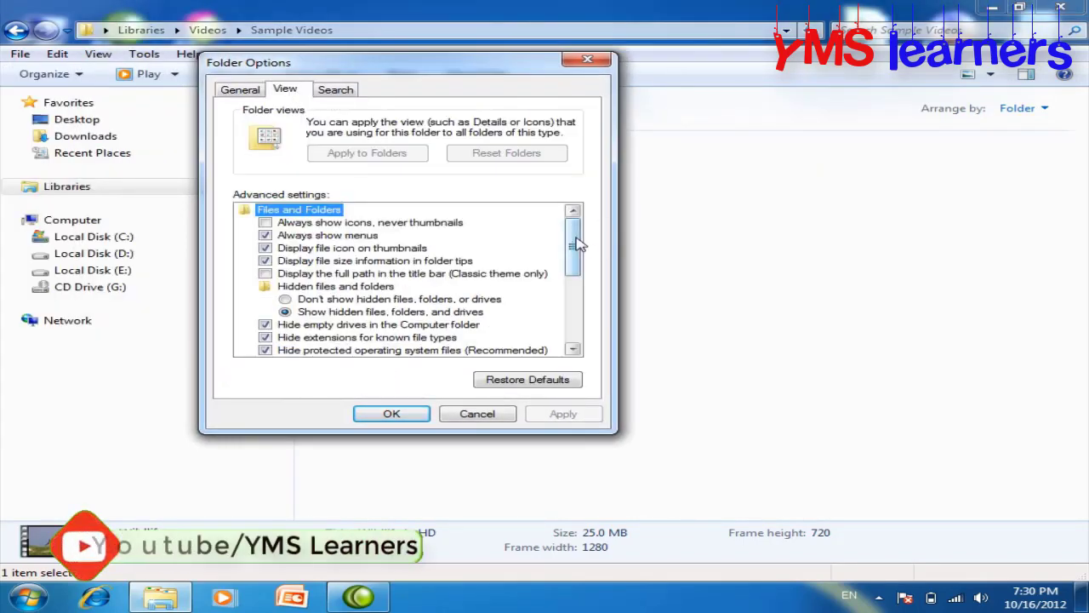
drag(575, 245, 575, 314)
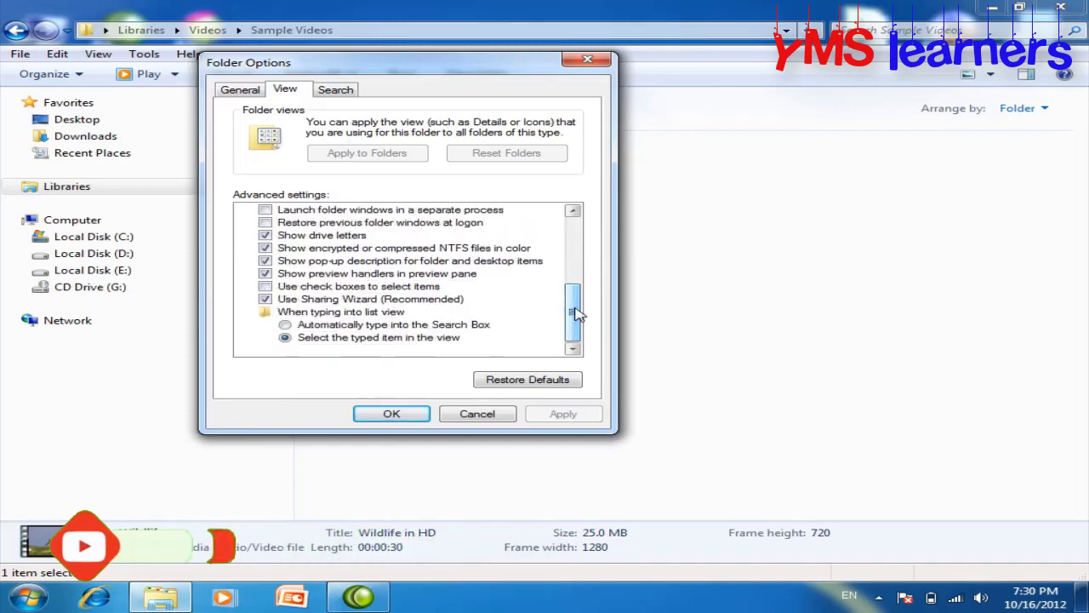
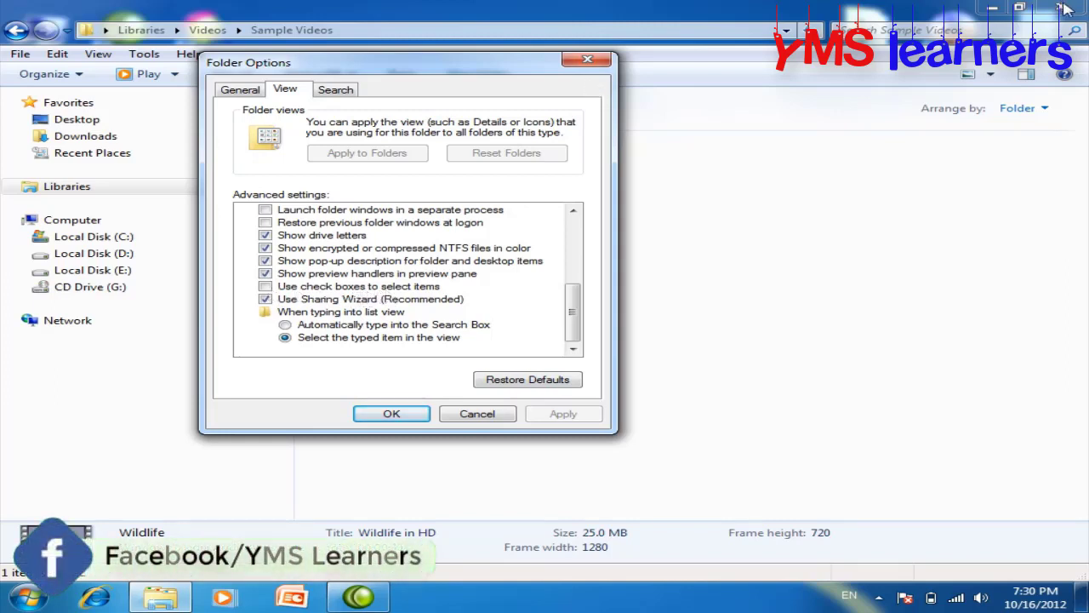
click(391, 413)
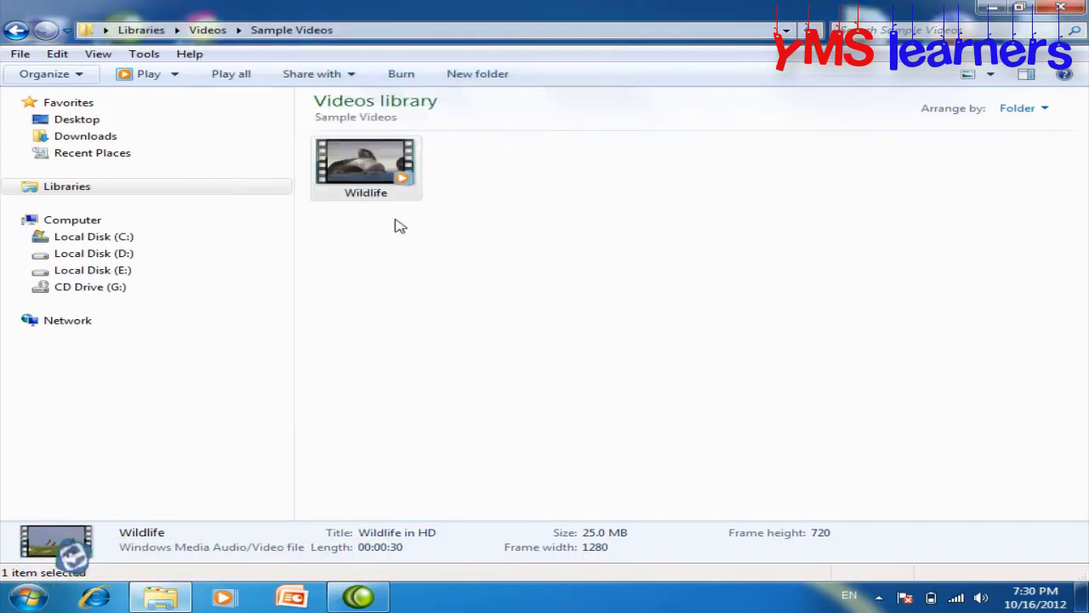
Replace the Sample Videos window with the All picturs folder from the desktop, and try selecting all its pictures at once
click(1048, 11)
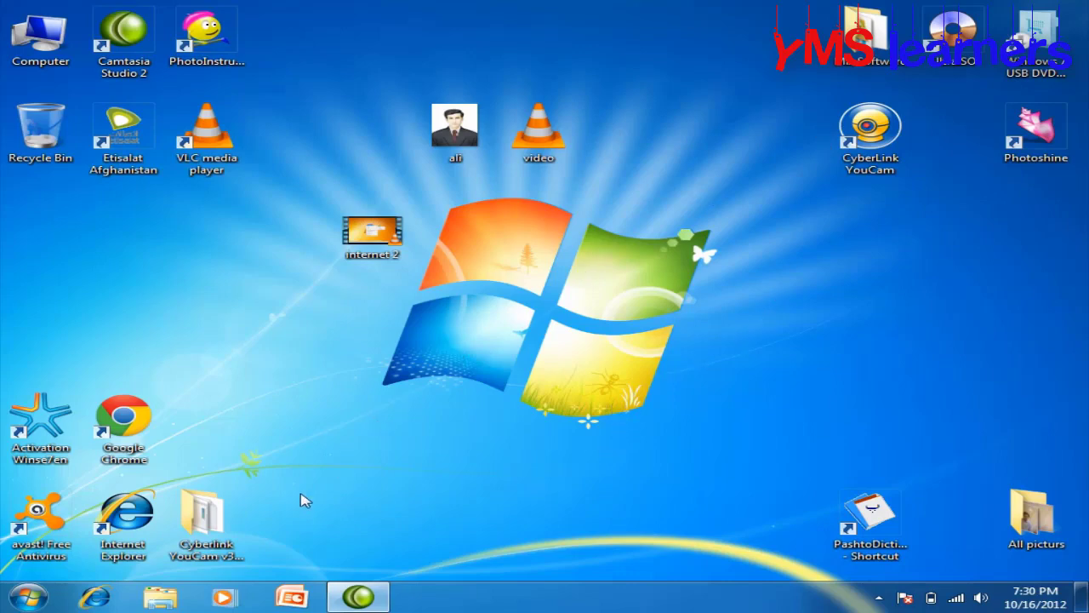
double_click(1043, 517)
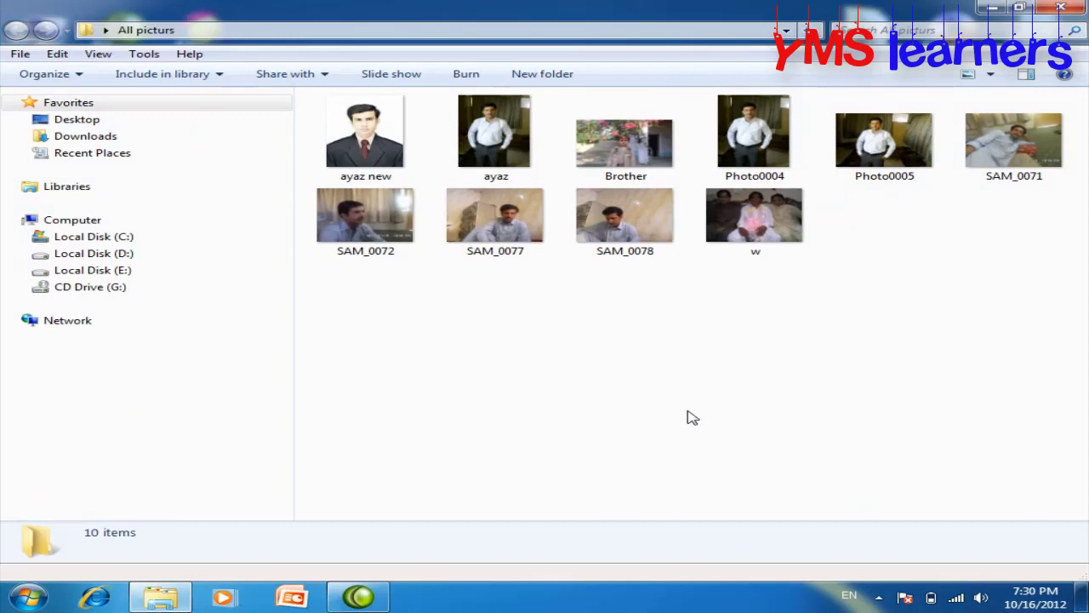
click(358, 137)
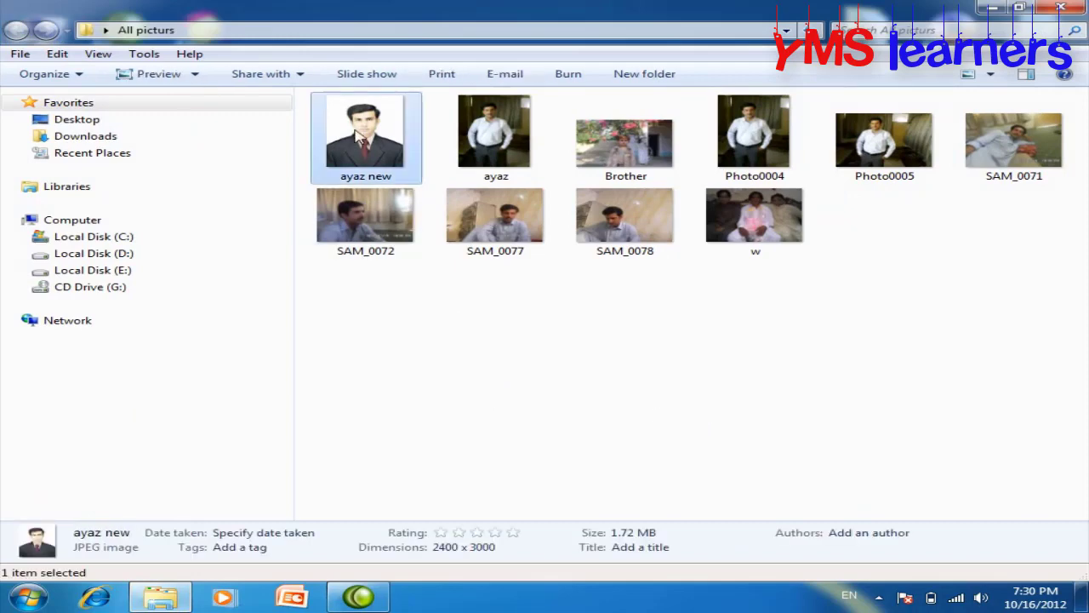
drag(365, 389, 1080, 92)
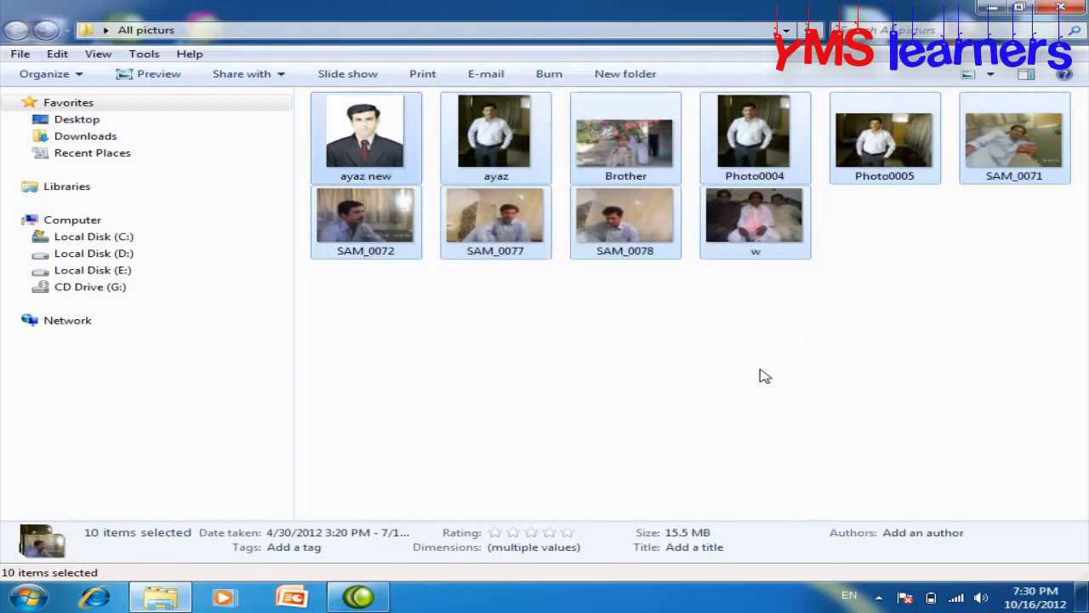
click(683, 370)
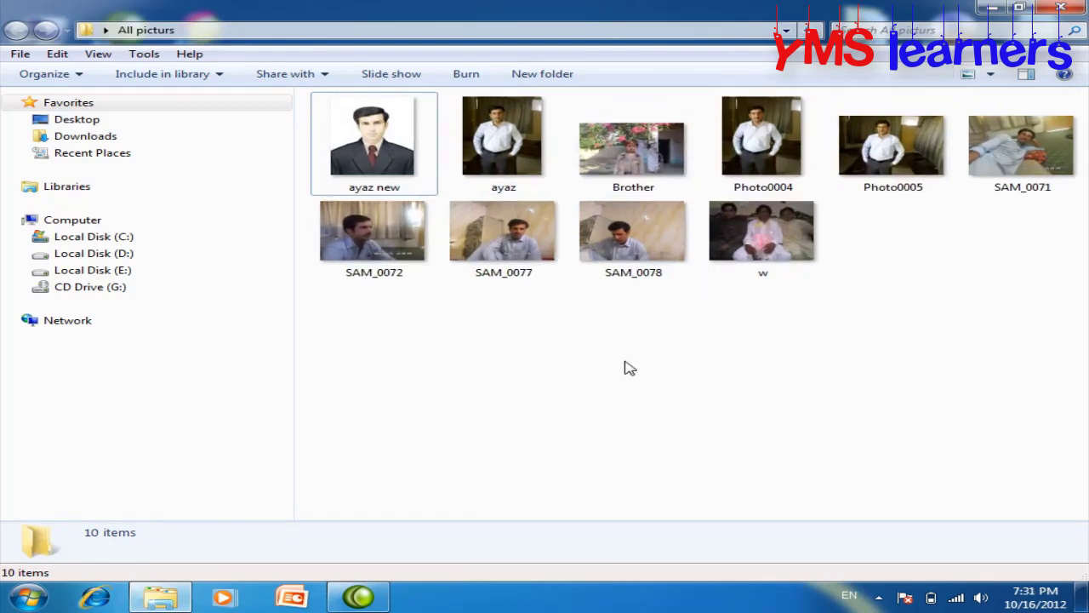
Enlarge the picture thumbnails and select the first four pictures one at a time
ctrl+scroll(626, 368, up, 2)
ctrl+scroll(630, 368, up, 1)
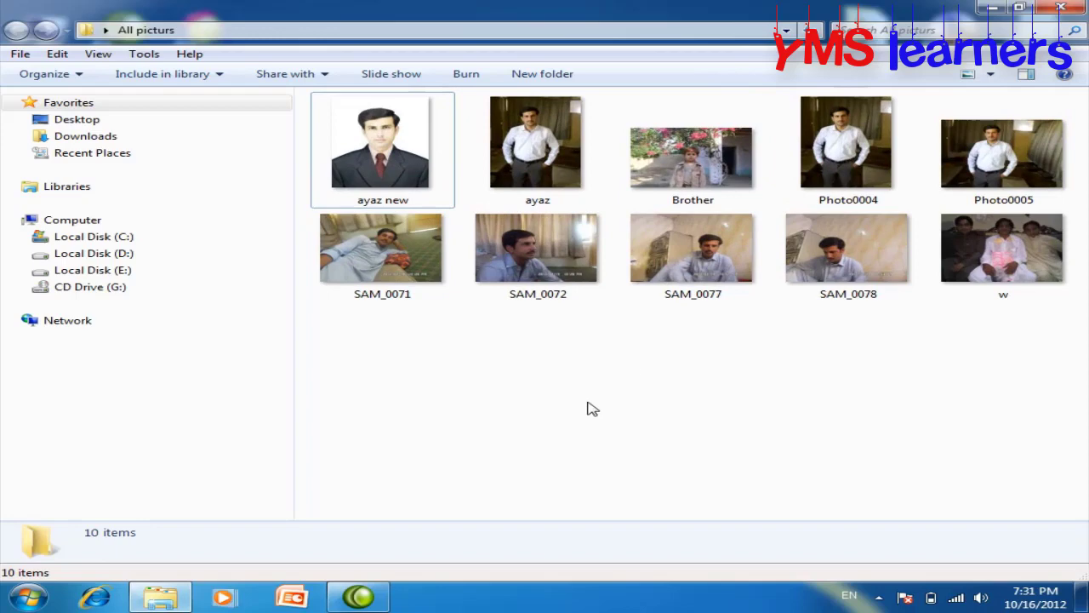
click(402, 165)
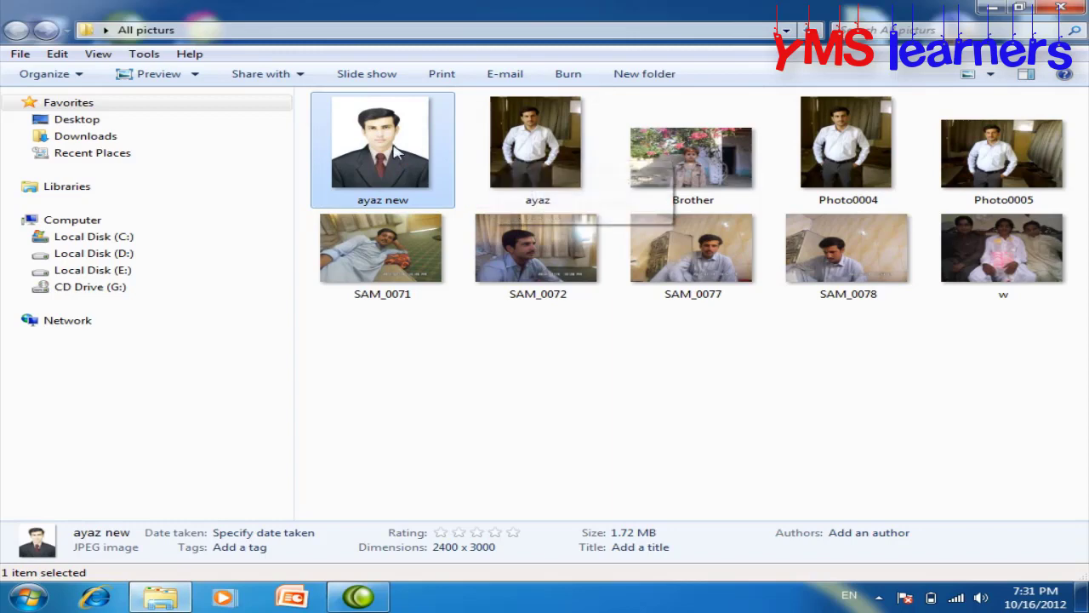
click(536, 145)
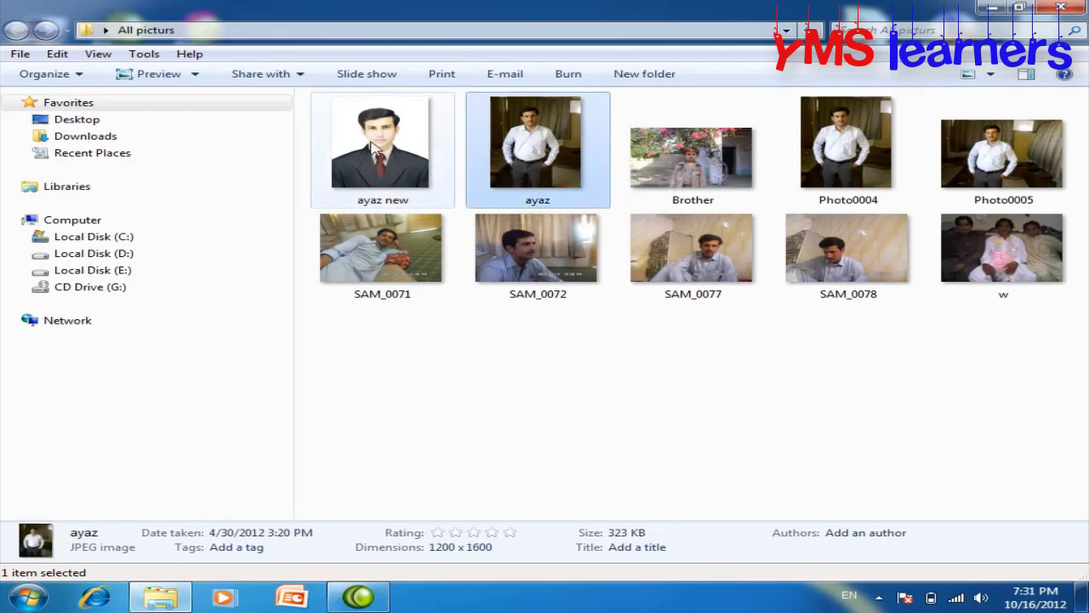
key(Right)
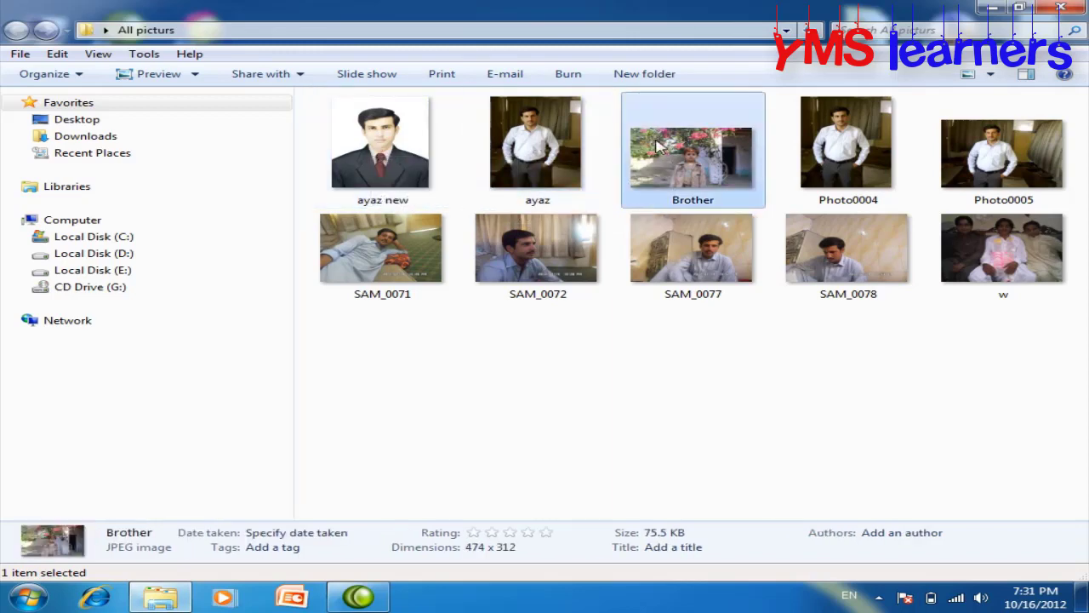
click(832, 133)
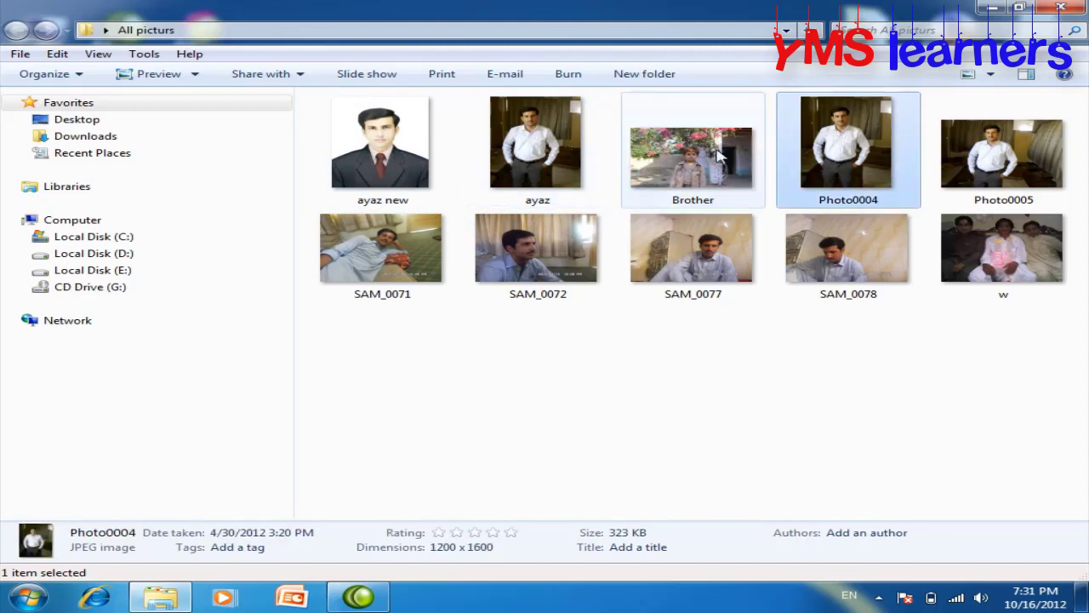
mouse_move(717, 153)
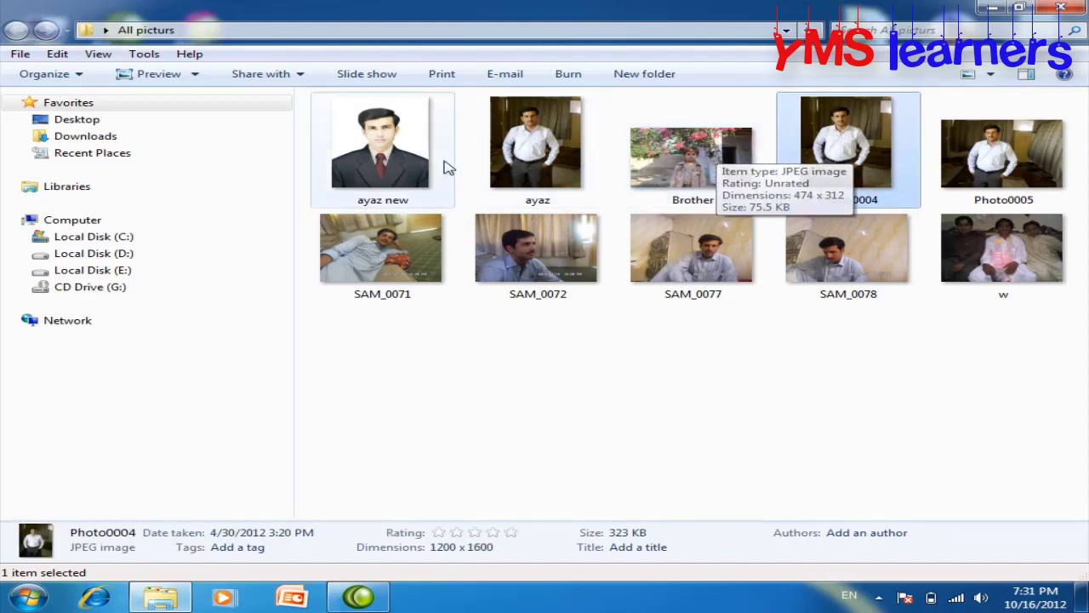
Select the first four pictures together as a multiple selection, and clear the selection
click(383, 149)
ctrl+click(528, 203)
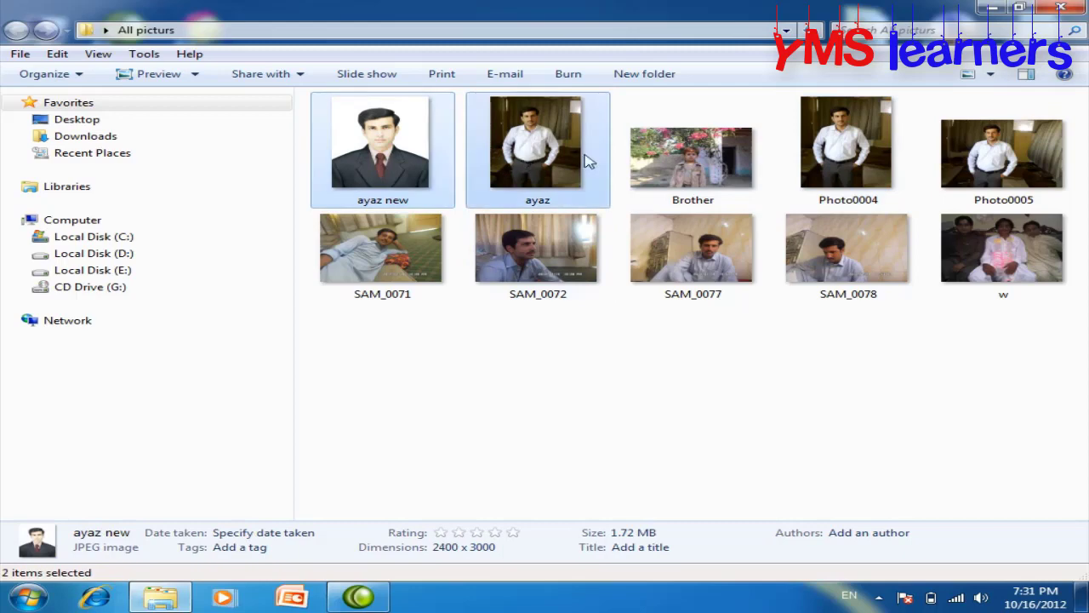
ctrl+click(691, 162)
ctrl+click(846, 145)
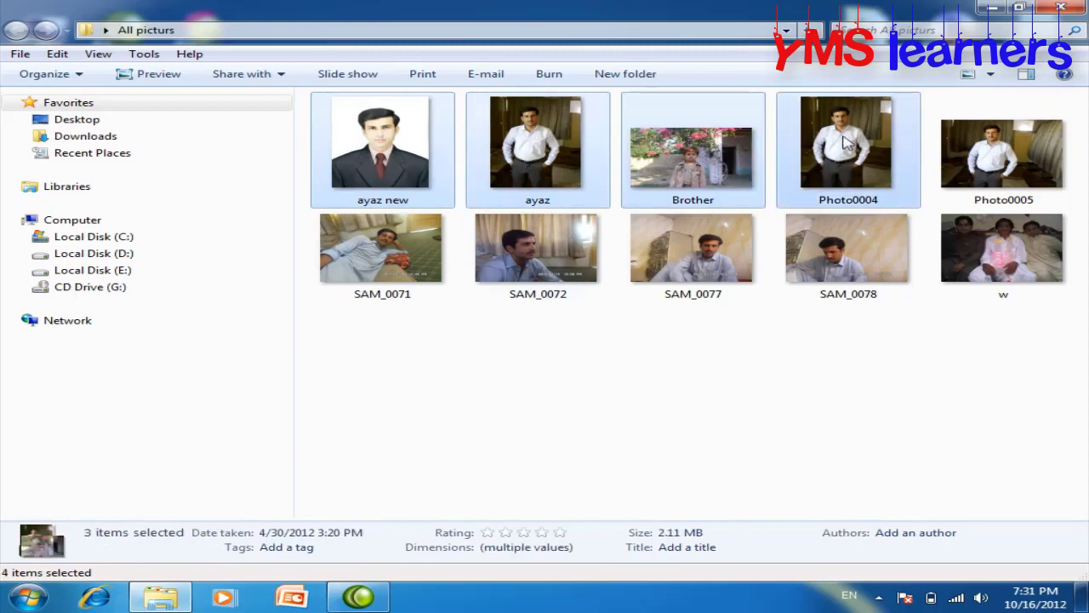
click(747, 402)
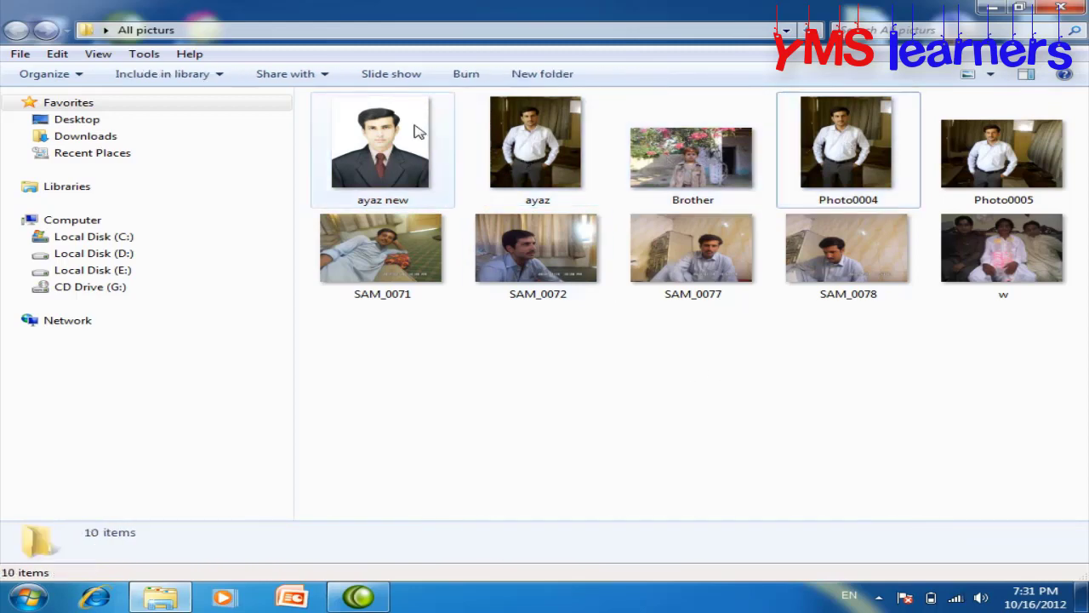
Turn on Use check boxes to select items in the advanced folder view settings and confirm the change
mouse_move(401, 122)
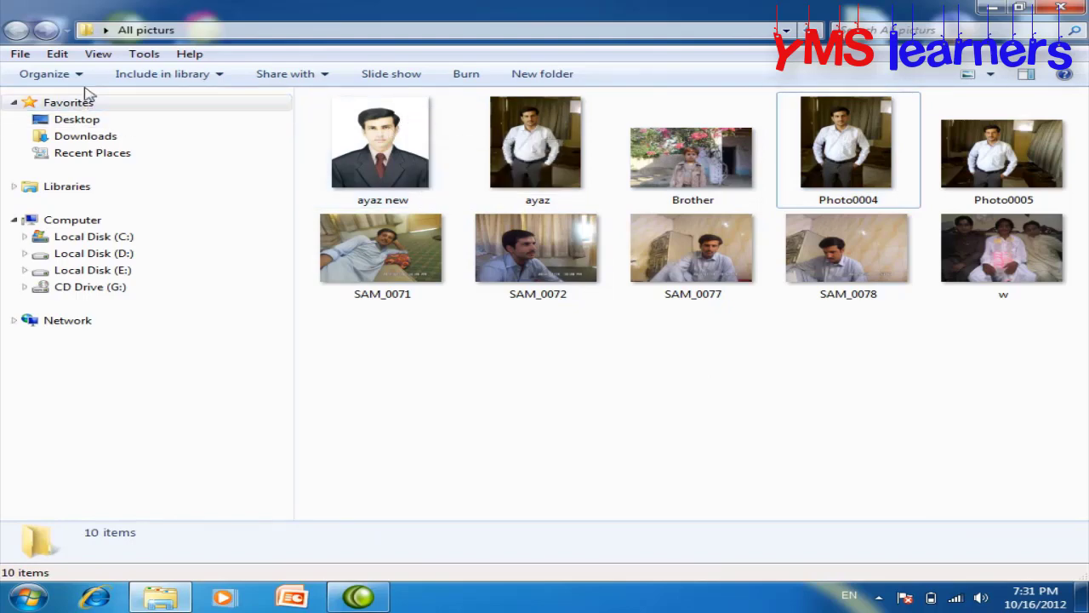
click(47, 74)
click(125, 241)
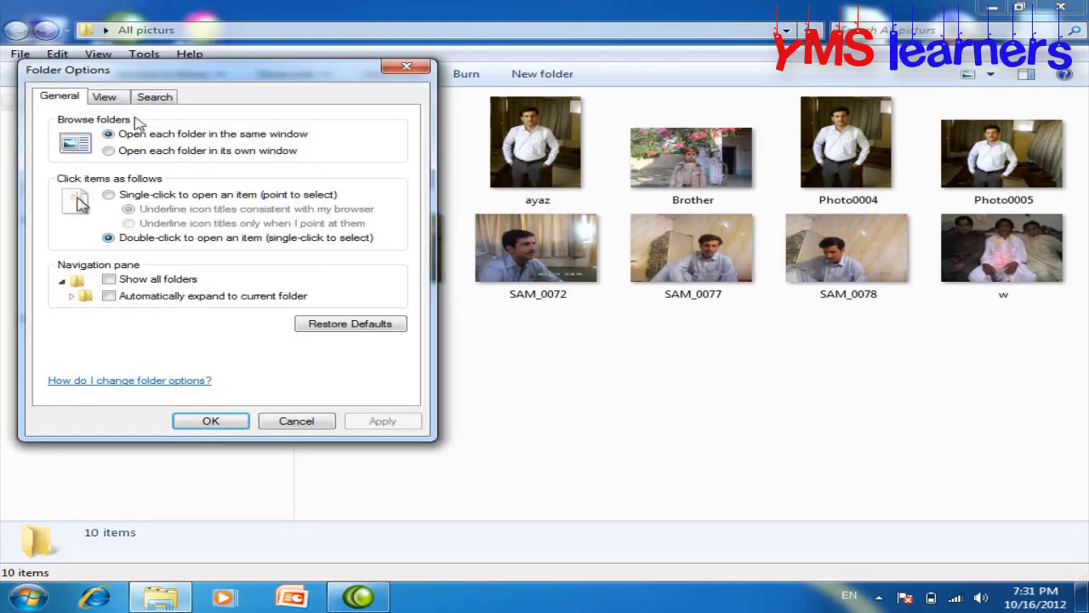
click(107, 100)
drag(194, 75, 377, 68)
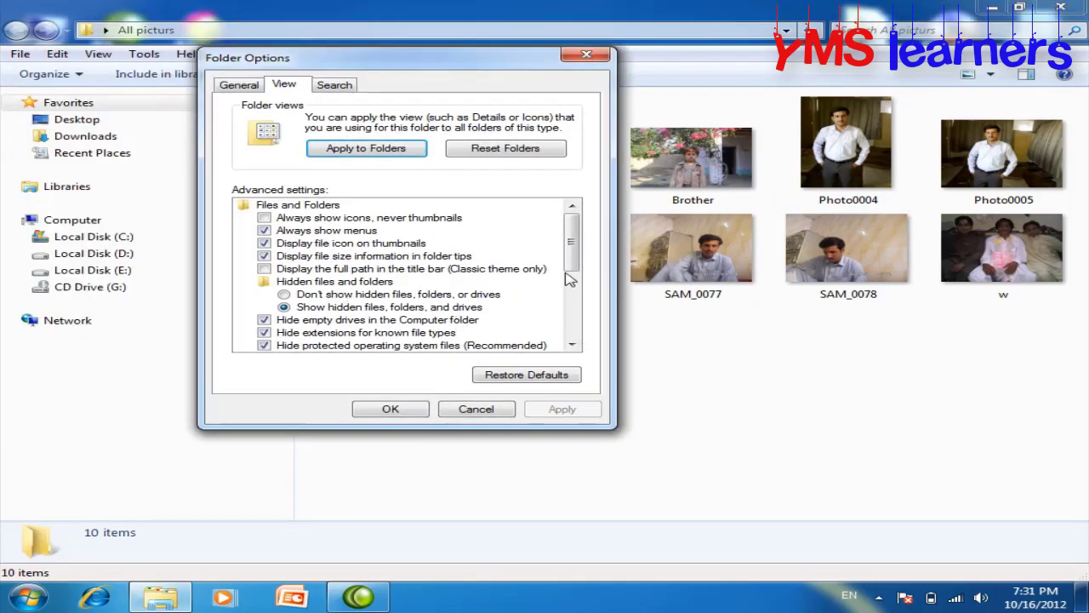
scroll(570, 281, down, 4)
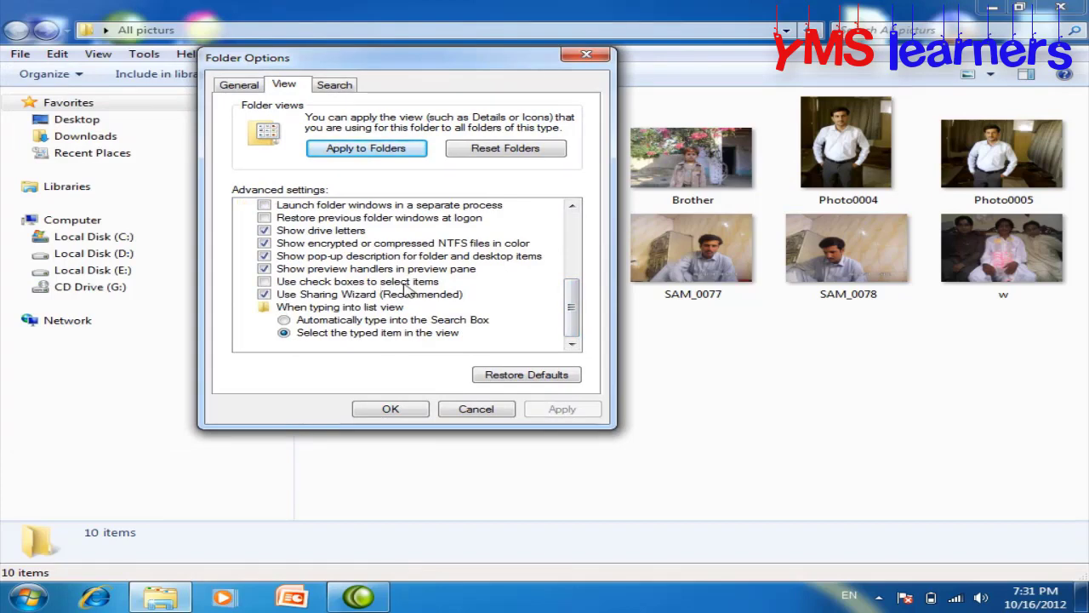
click(265, 282)
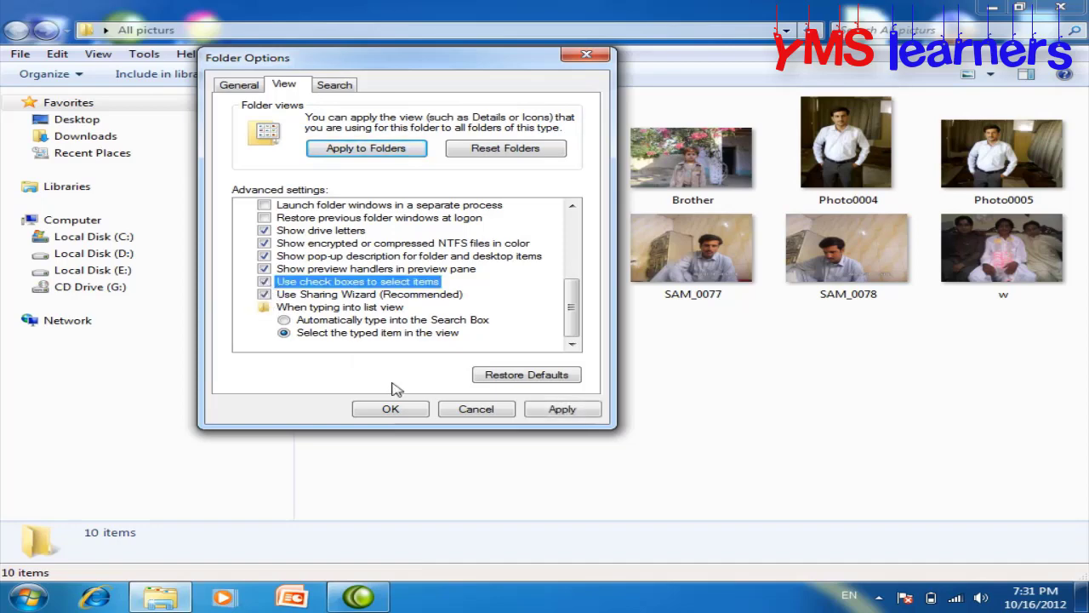
click(404, 411)
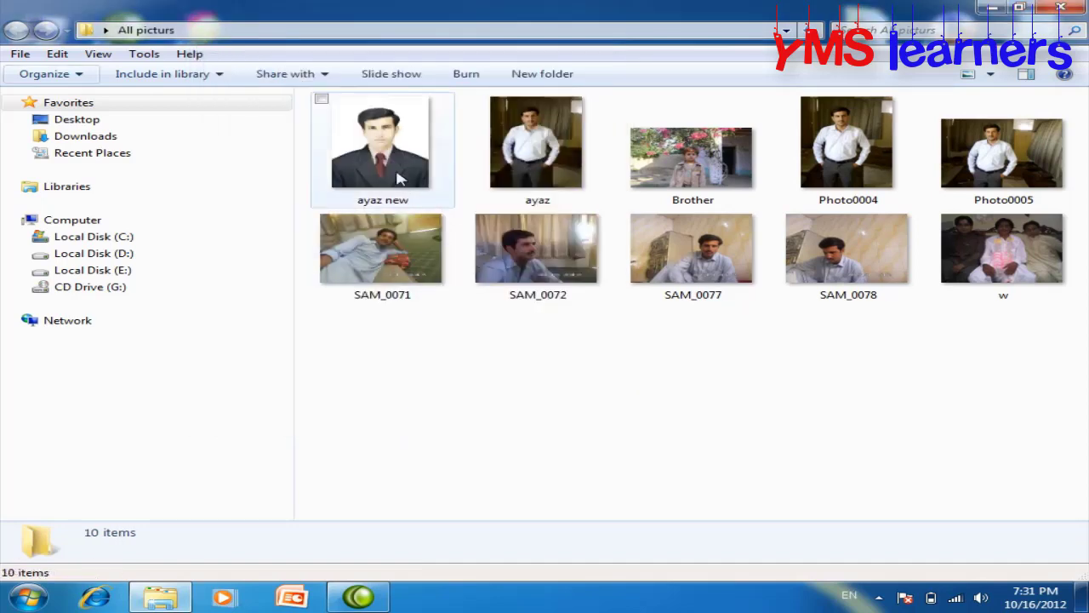
Tick the check boxes of the five pictures in the first row and of the picture w
click(323, 100)
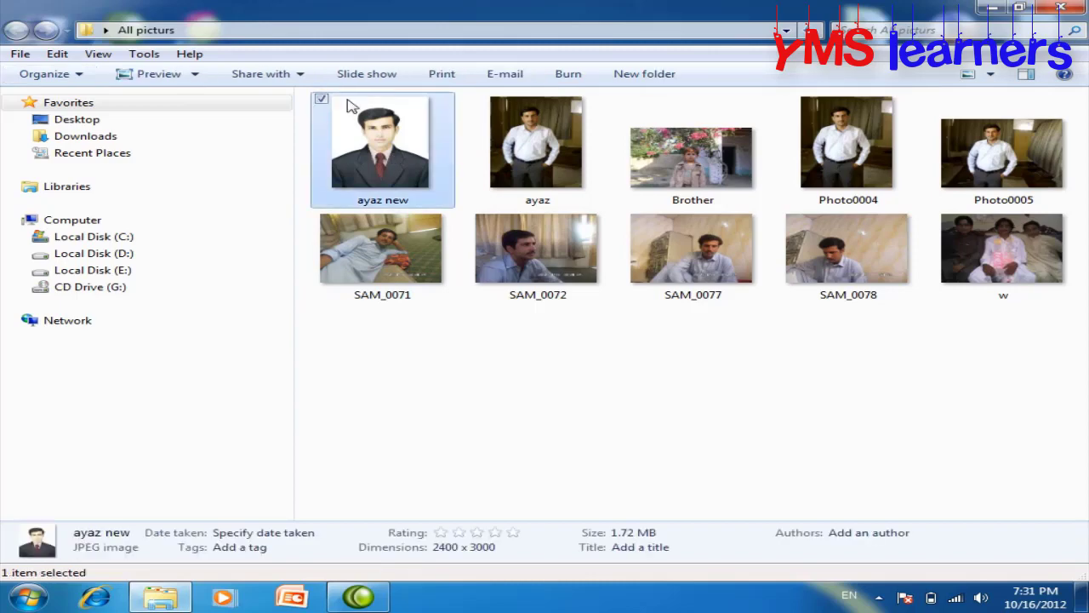
click(478, 101)
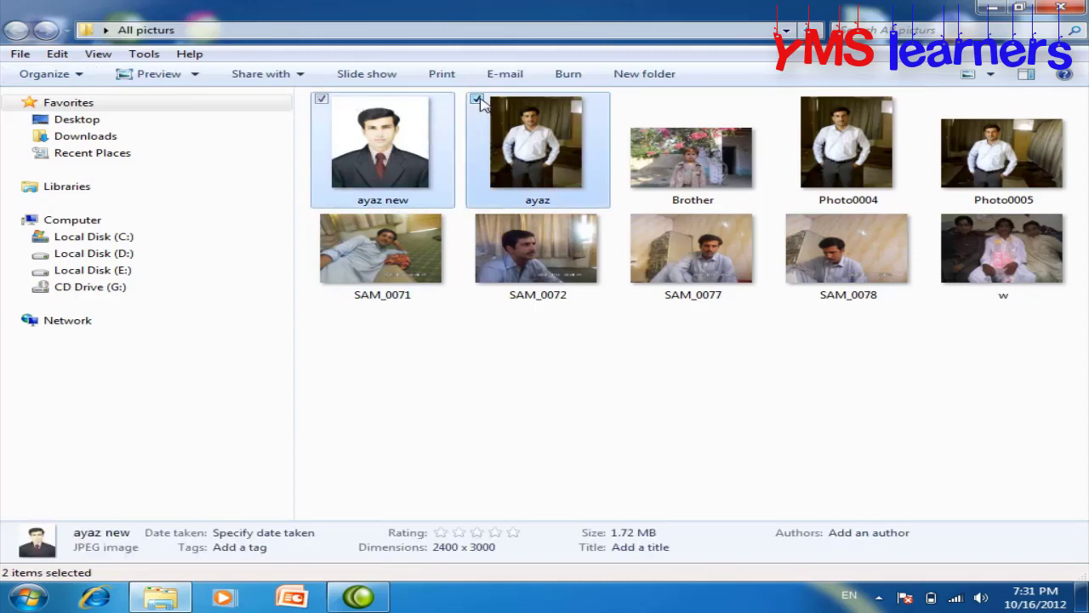
click(633, 101)
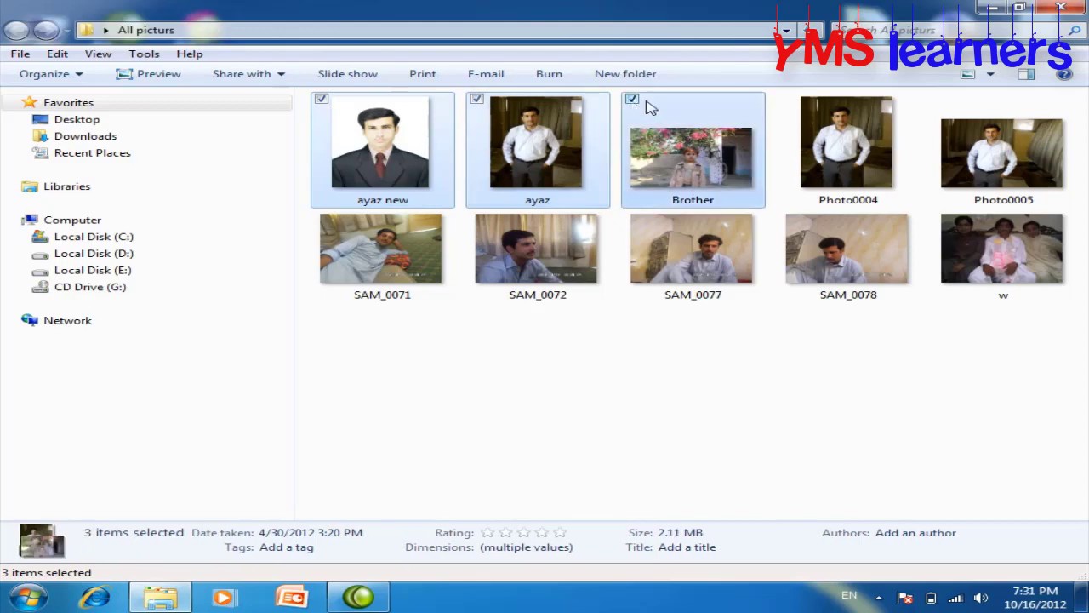
click(789, 100)
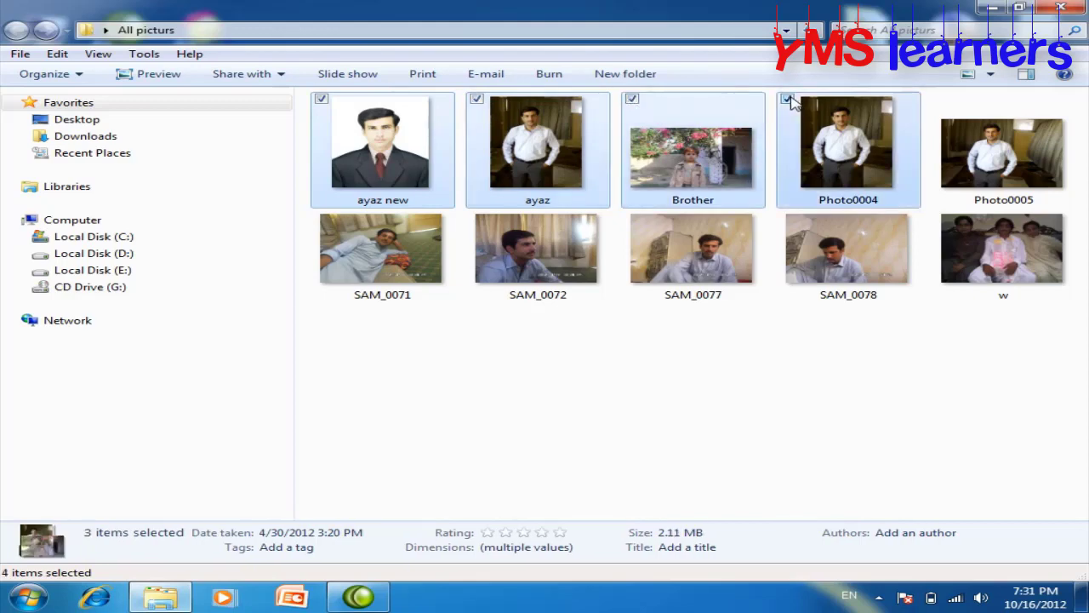
click(944, 100)
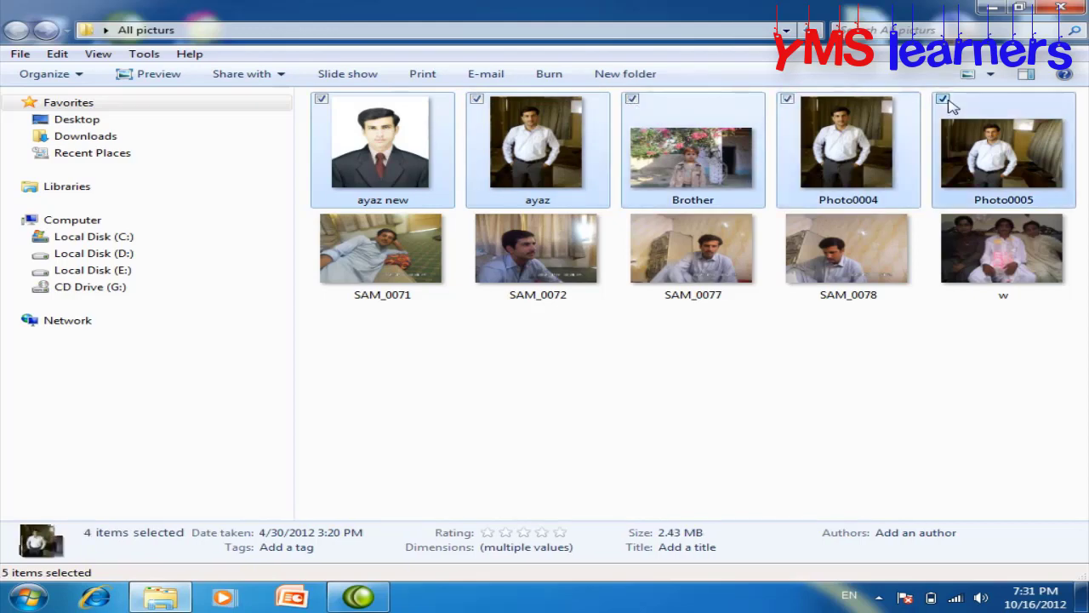
click(944, 218)
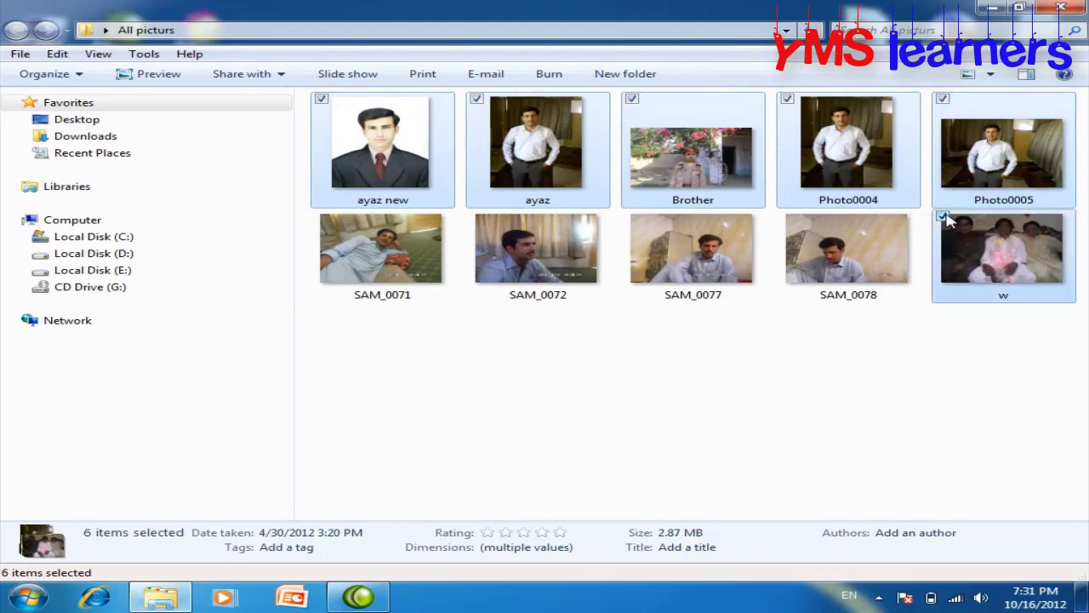
Copy the six ticked pictures from All picturs, paste them onto the desktop, and clear the selection
right_click(969, 162)
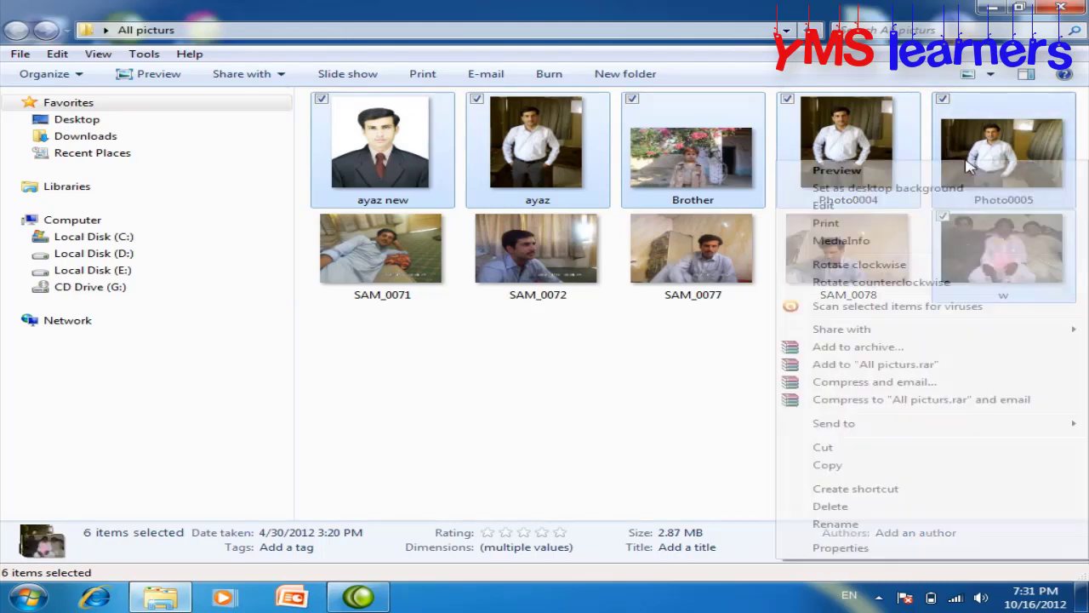
click(824, 465)
click(1077, 7)
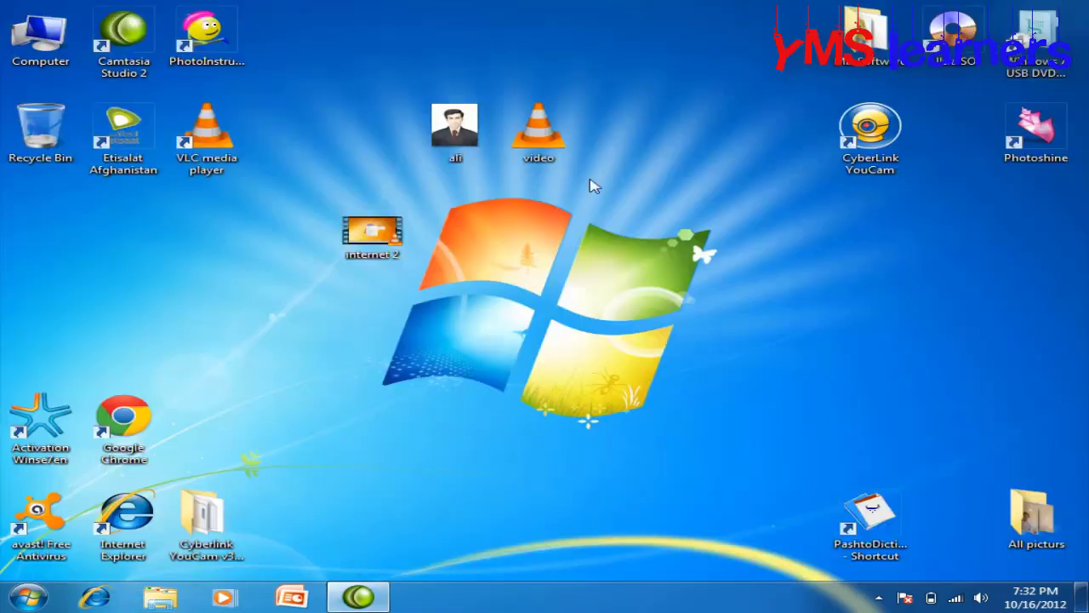
right_click(650, 37)
click(702, 104)
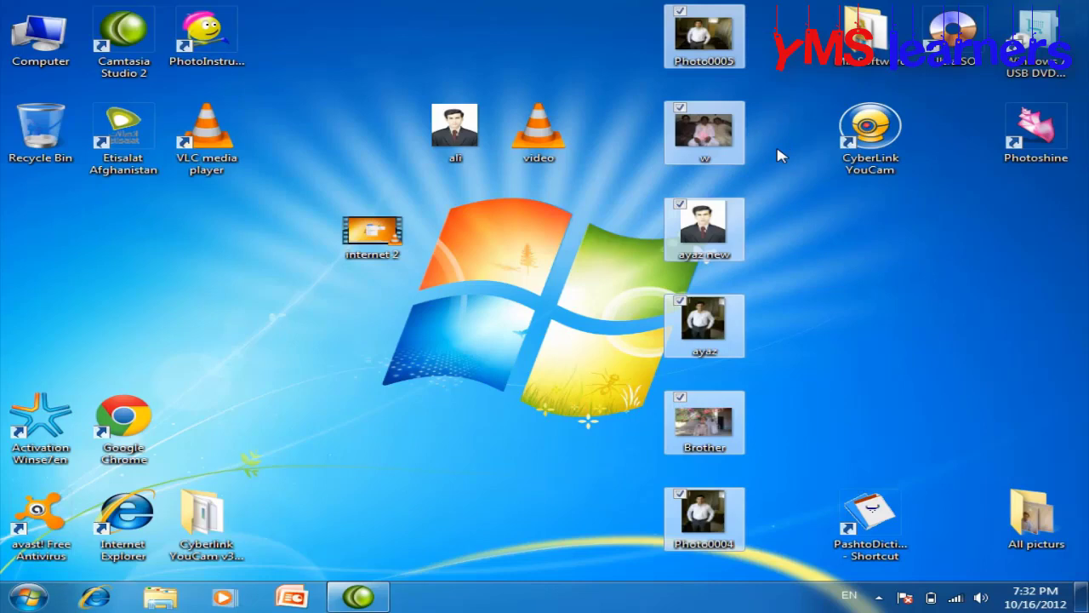
click(841, 241)
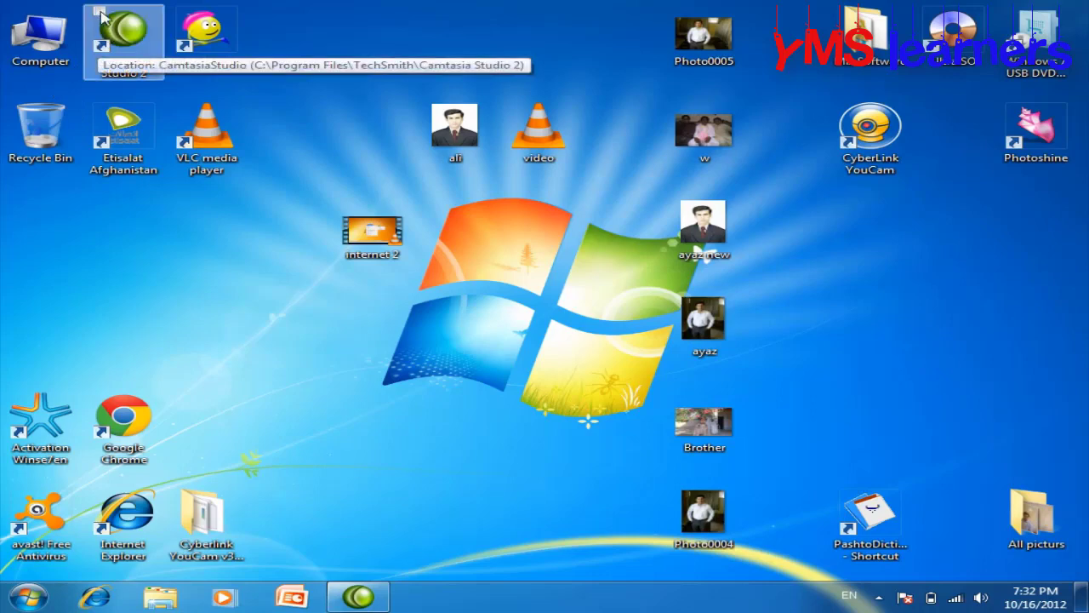
Open Local Disk (E:) and tick the check boxes of the first four folders, up to Movies
double_click(40, 35)
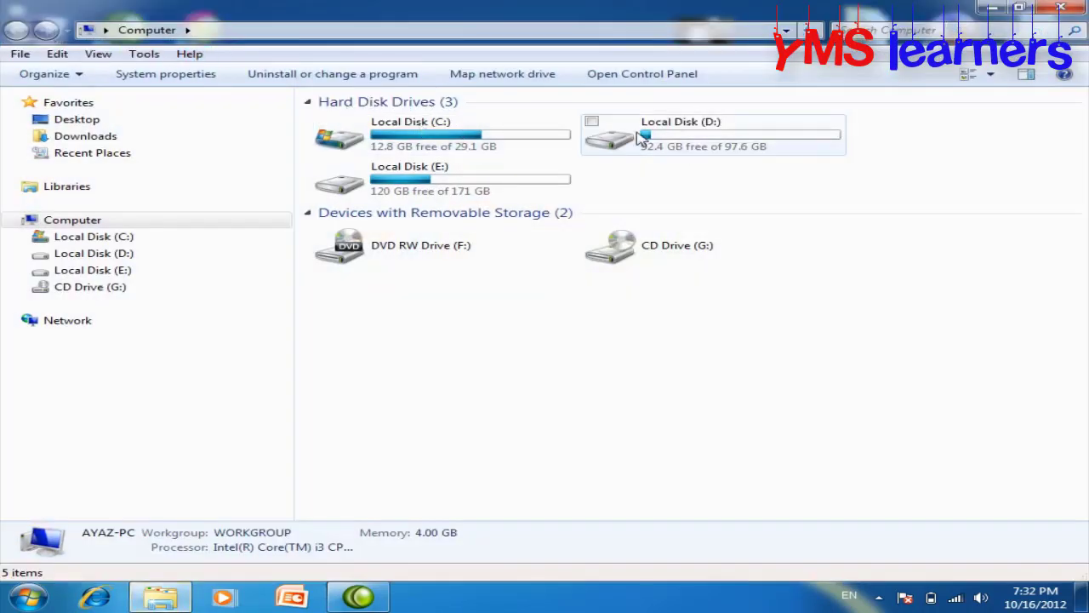
double_click(438, 171)
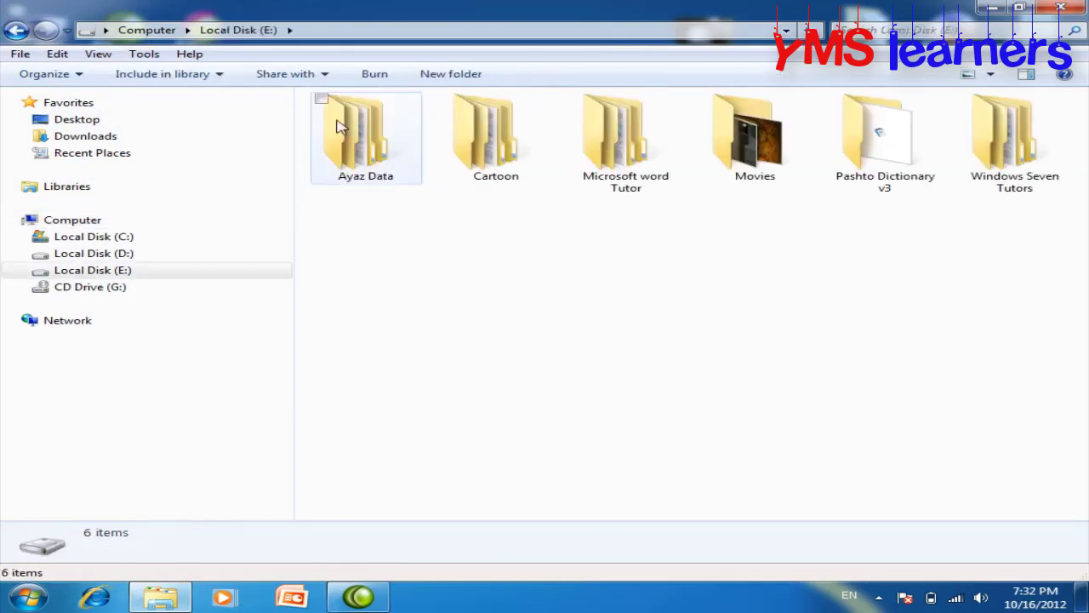
click(323, 101)
click(452, 101)
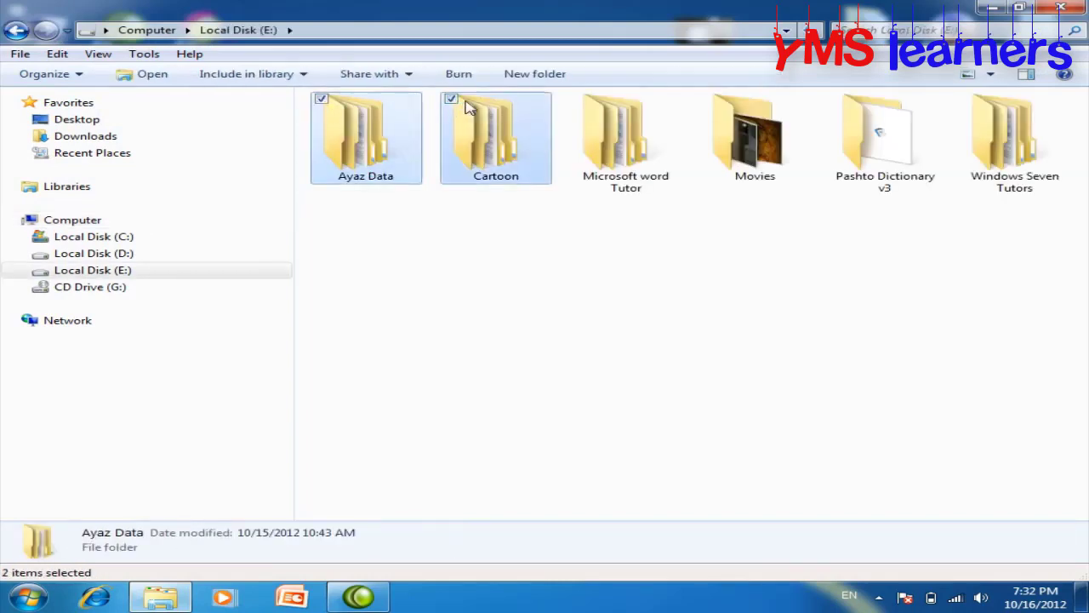
click(581, 99)
click(711, 100)
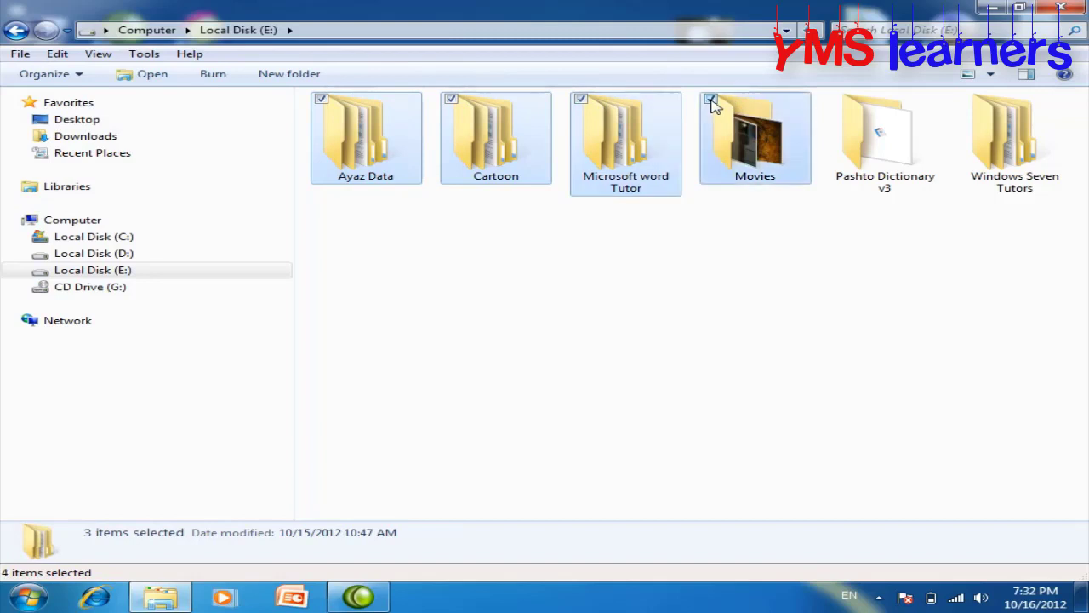
Untick the four selected folders one at a time, from Movies back to the first folder
click(711, 100)
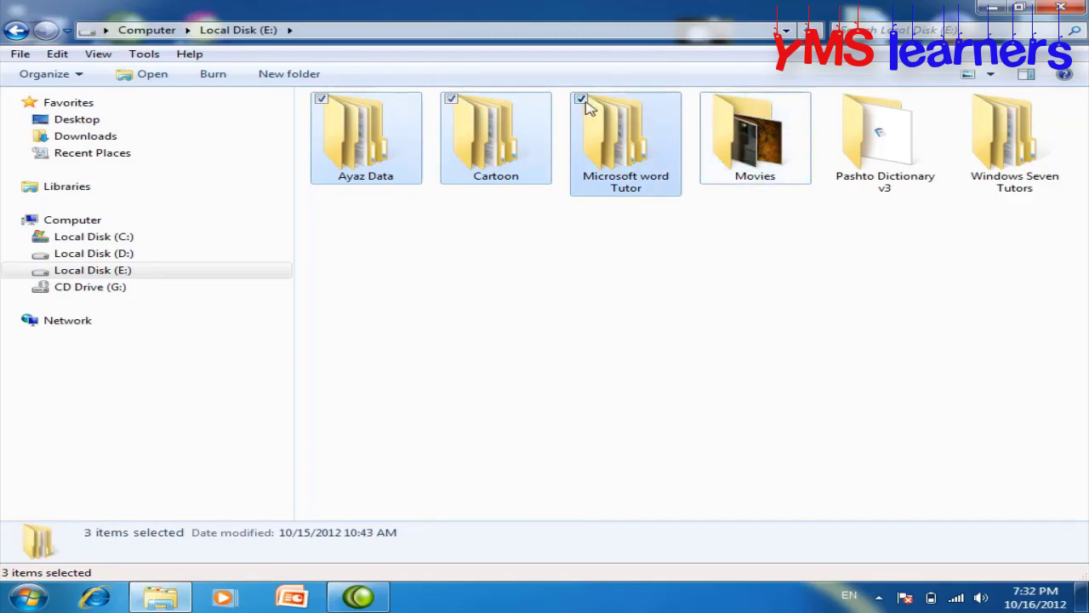
click(581, 99)
click(452, 100)
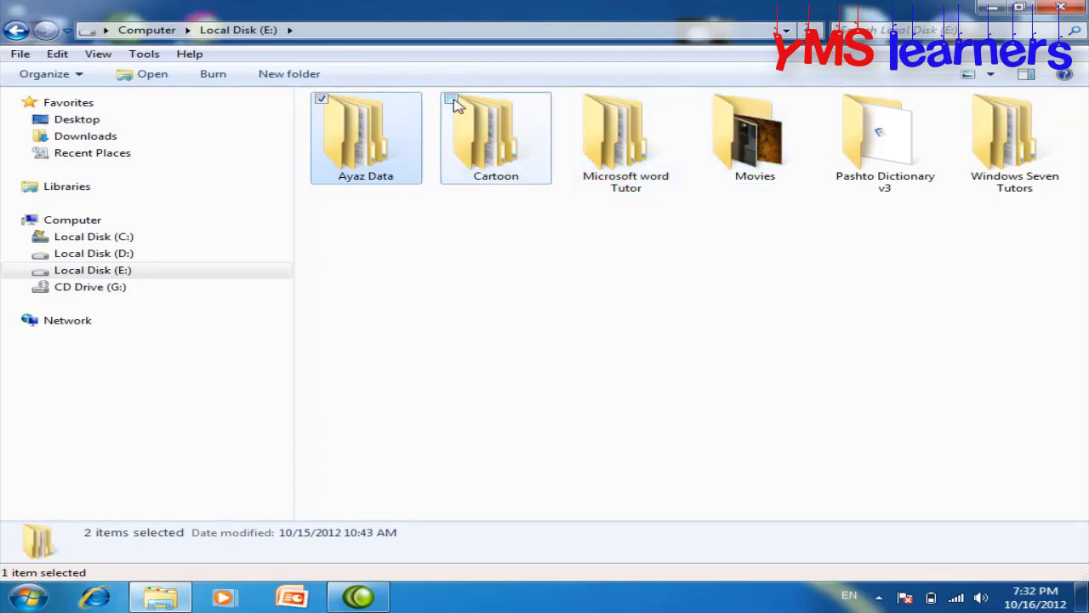
click(322, 101)
Turn off Use check boxes to select items in the advanced folder view settings and apply the change
click(83, 75)
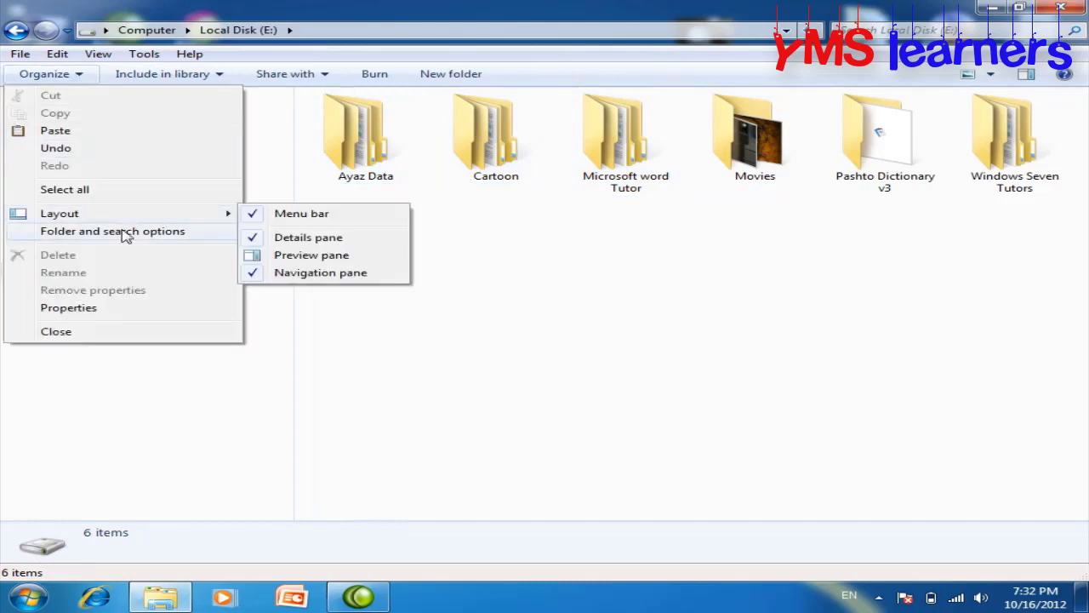
click(121, 231)
drag(321, 79, 558, 60)
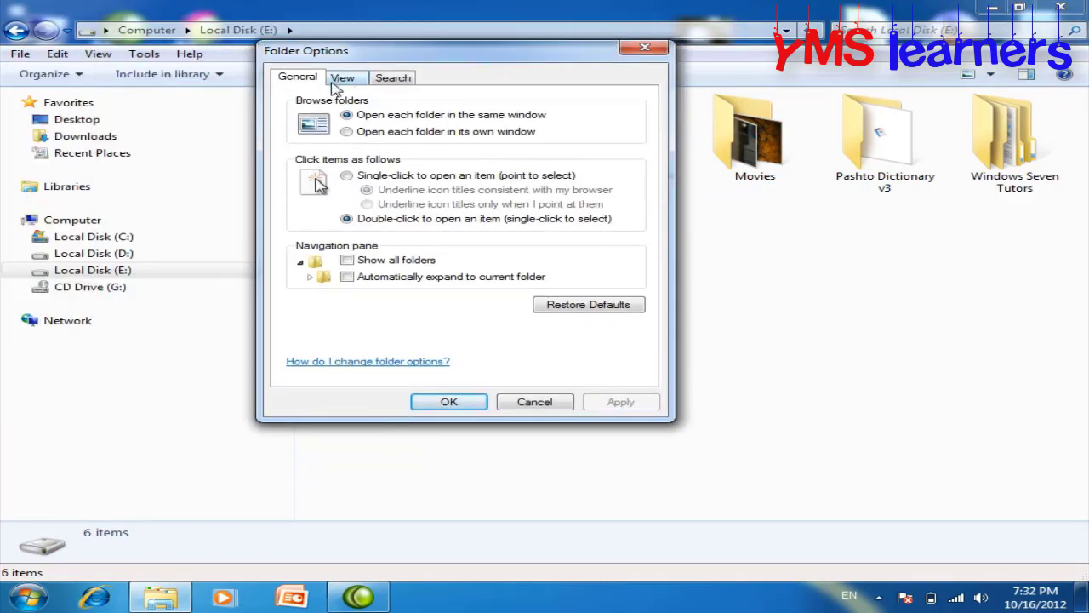
click(342, 78)
drag(630, 232, 630, 316)
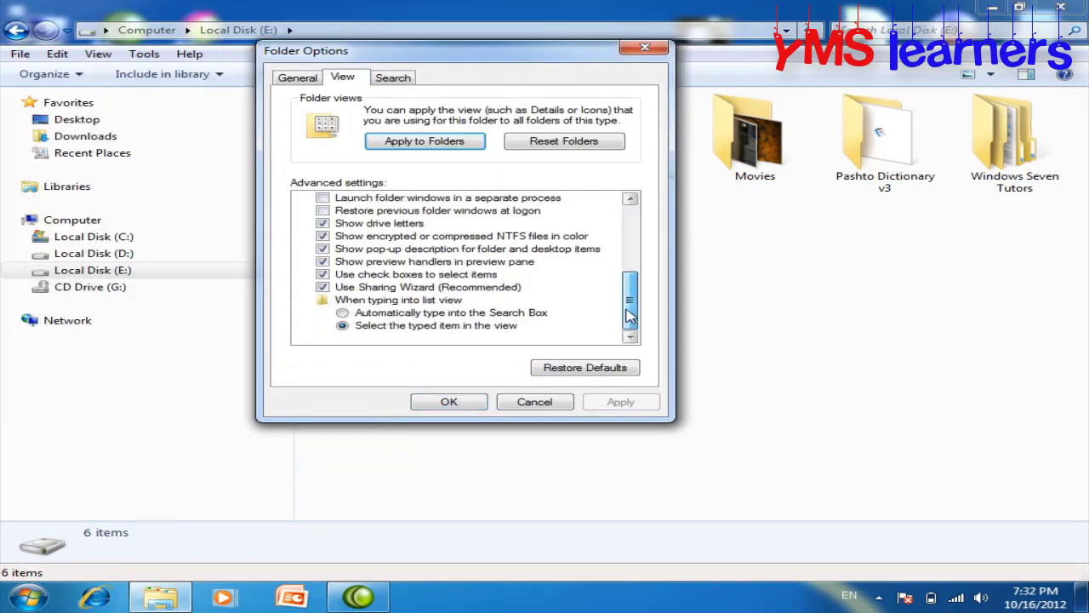
click(323, 274)
click(622, 403)
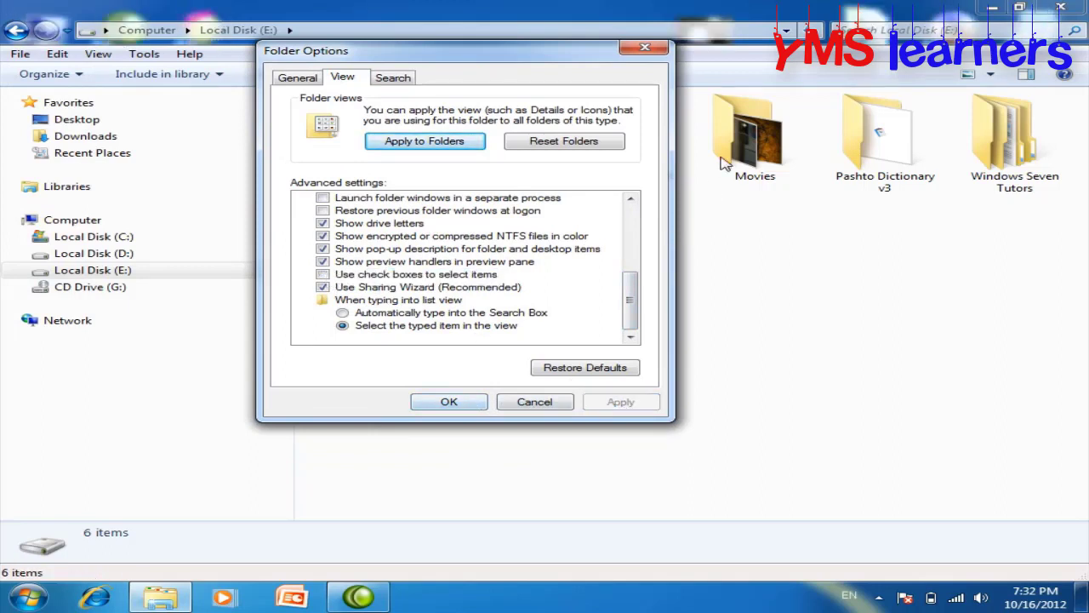
Enable full path and always-icons, hide hidden files, disable extension hiding and NTFS colouring, and restore the default advanced settings
drag(632, 328, 631, 247)
click(324, 262)
click(324, 211)
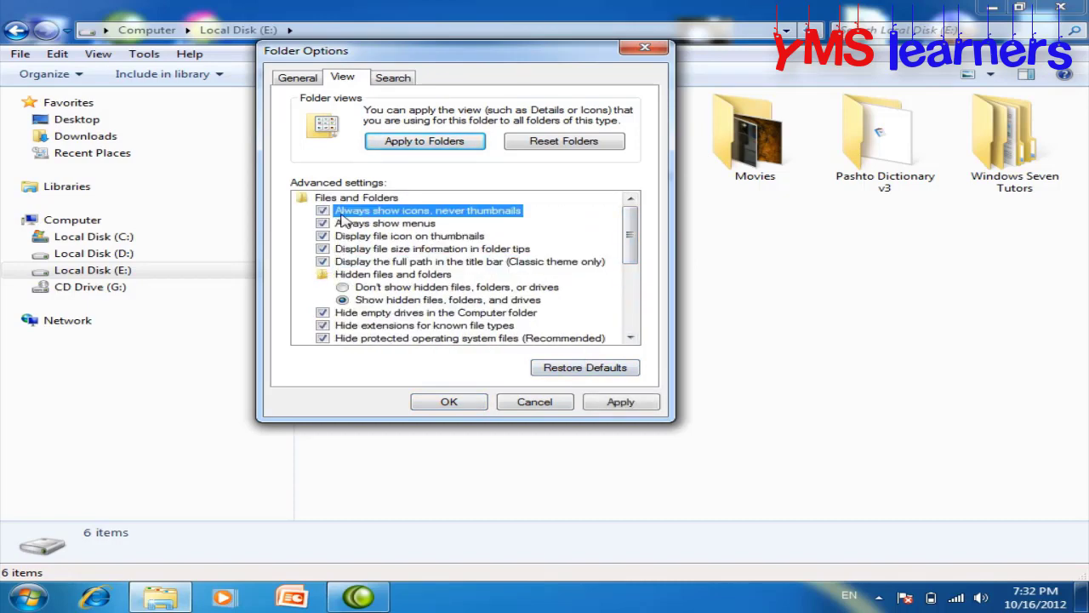
click(353, 289)
click(339, 327)
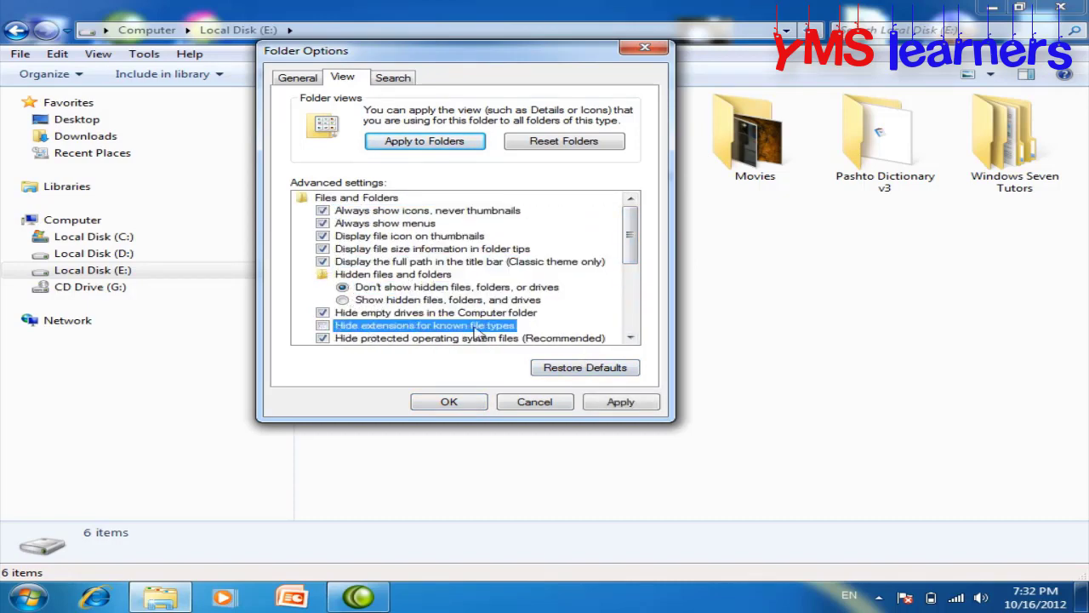
scroll(583, 279, down, 3)
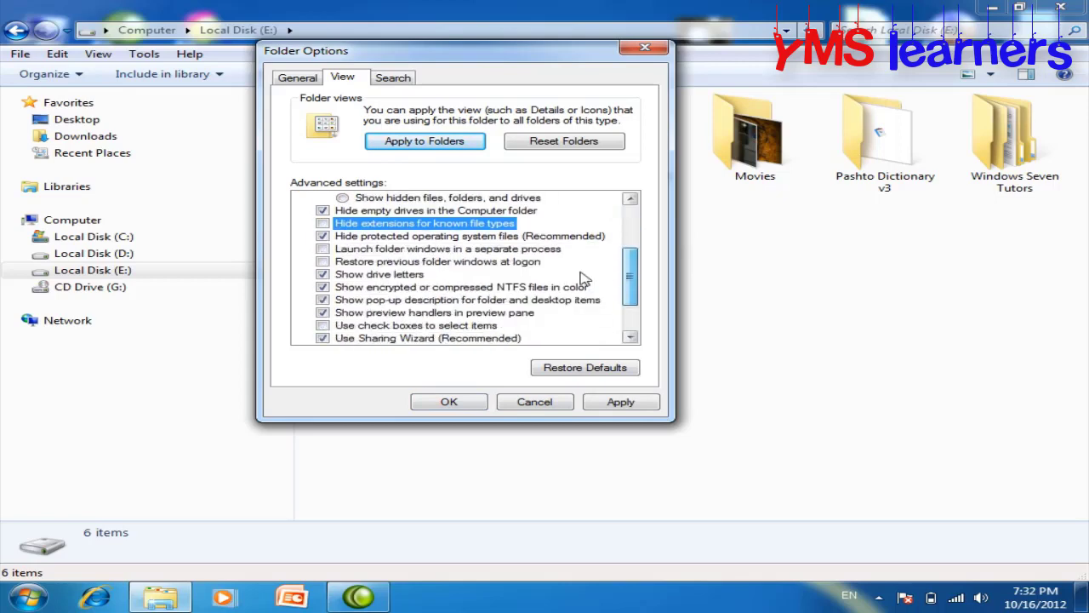
click(343, 289)
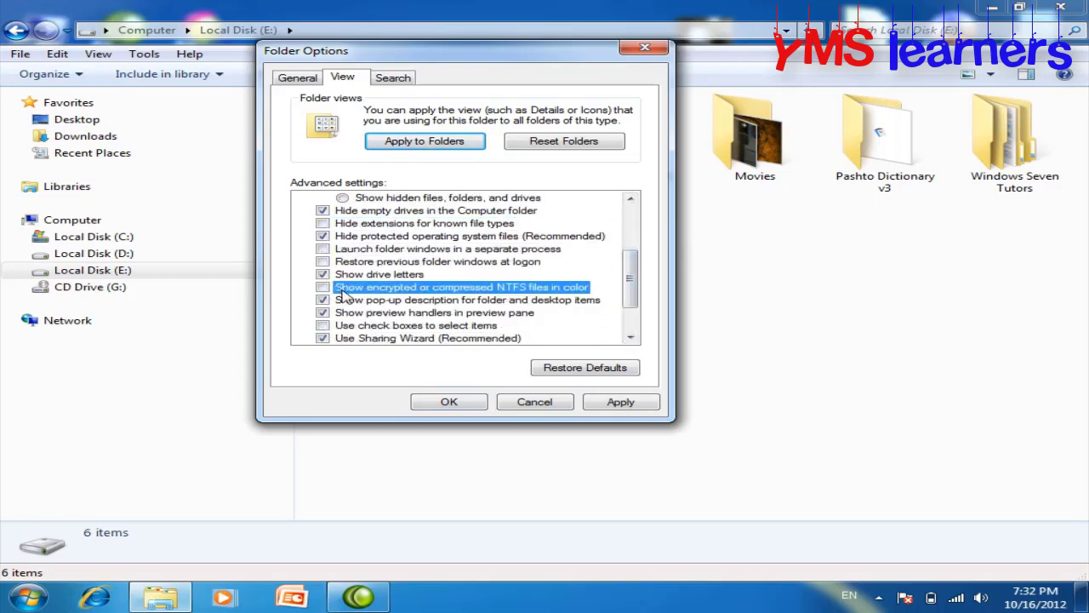
click(584, 367)
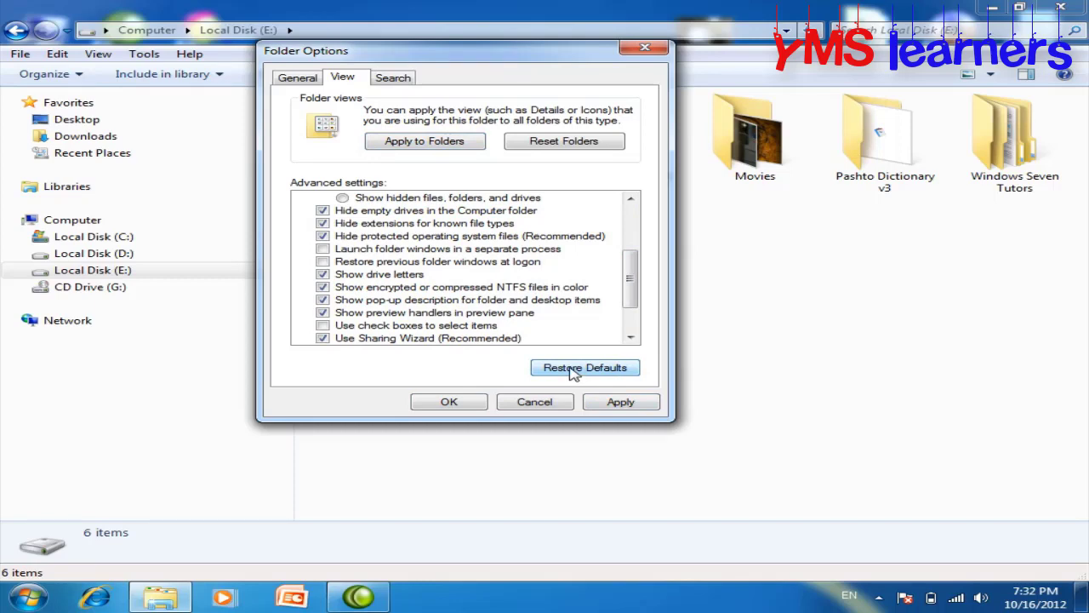
Turn off NTFS file colouring, drive letters, extension hiding and empty-drive hiding, restore the defaults, and close Folder Options without saving
click(327, 287)
click(324, 274)
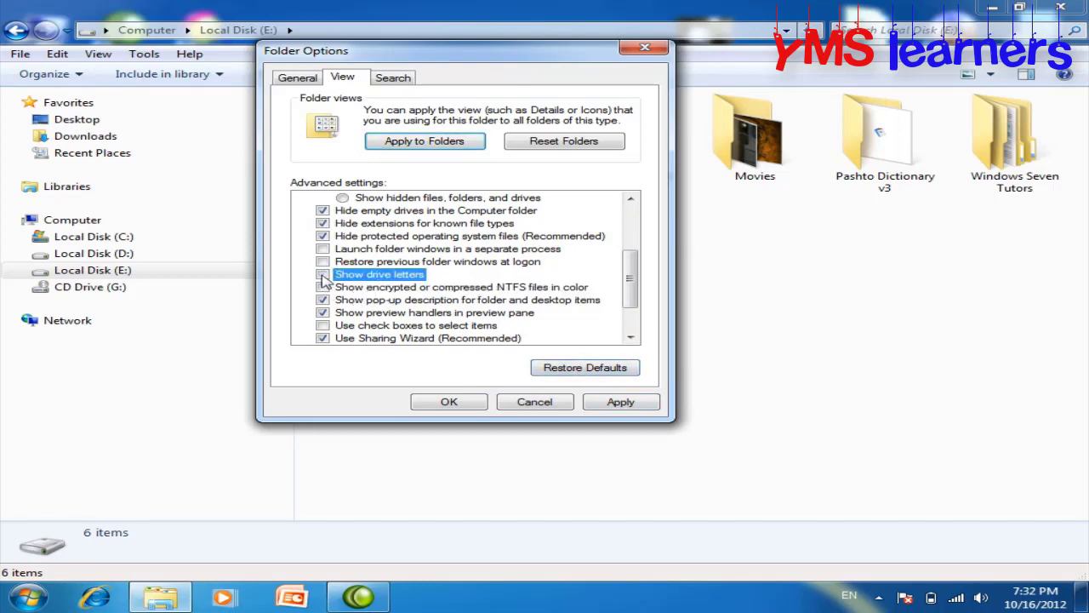
click(322, 236)
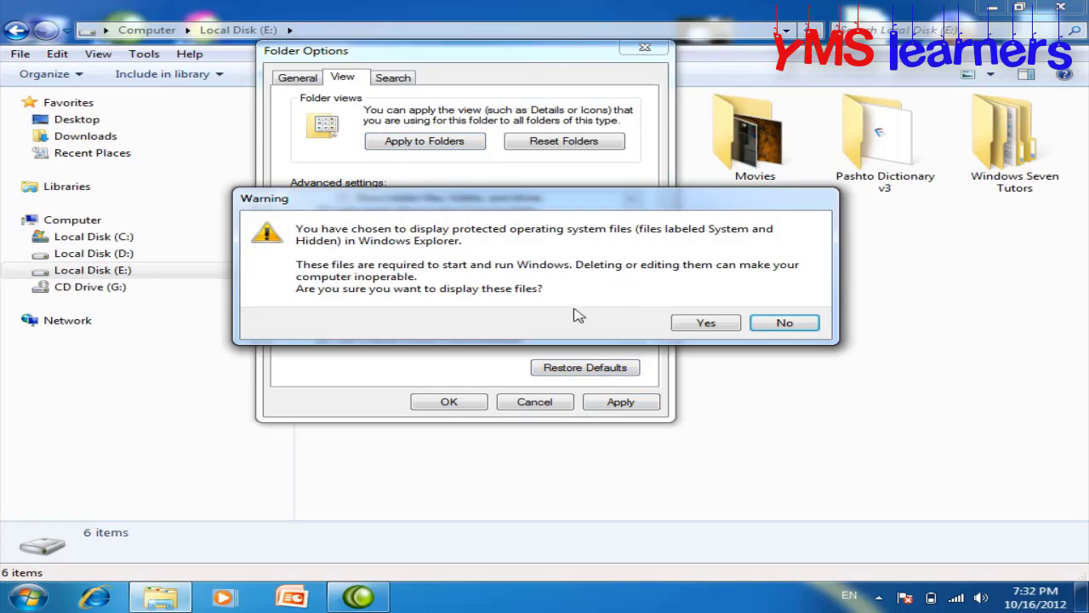
click(771, 322)
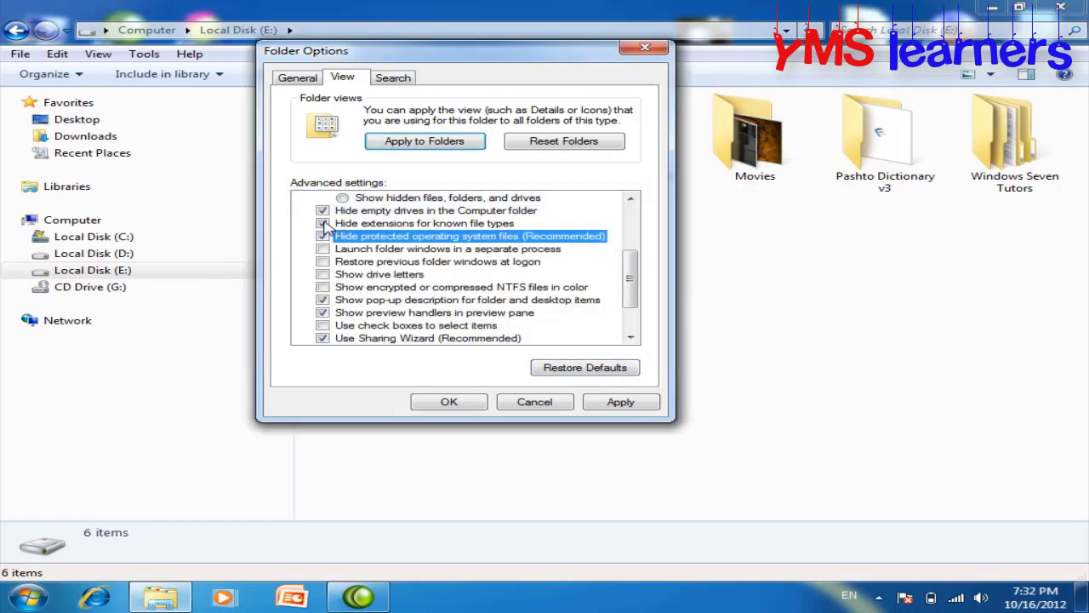
click(322, 223)
click(323, 210)
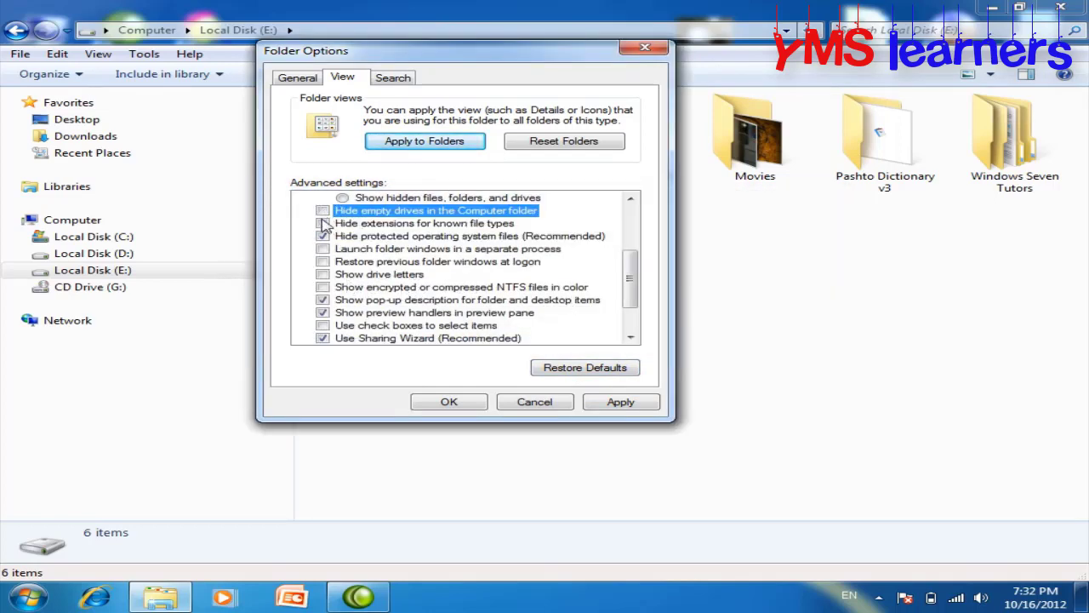
click(614, 375)
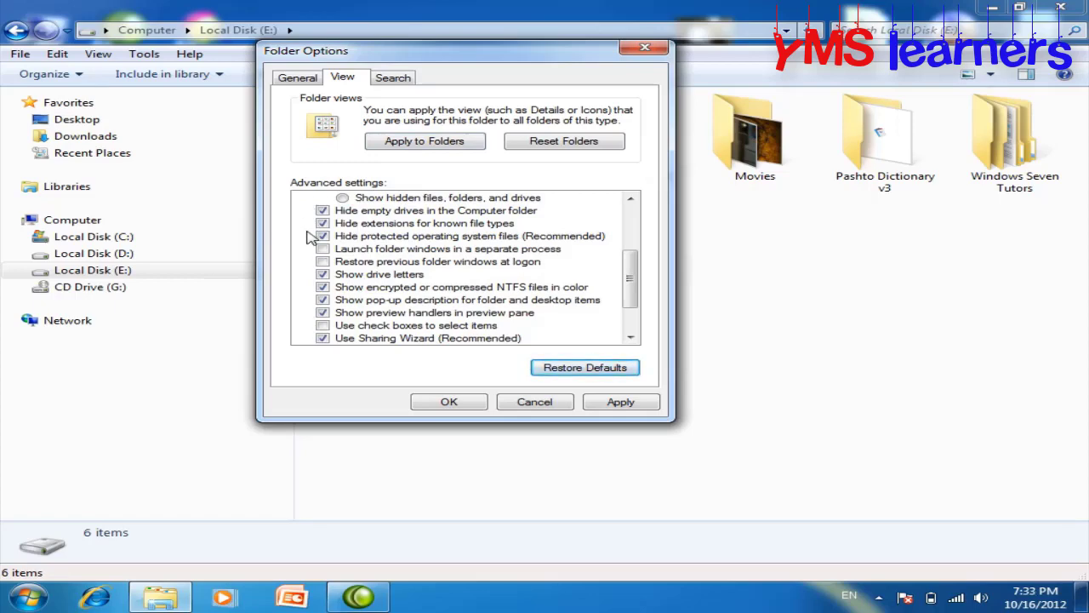
click(535, 402)
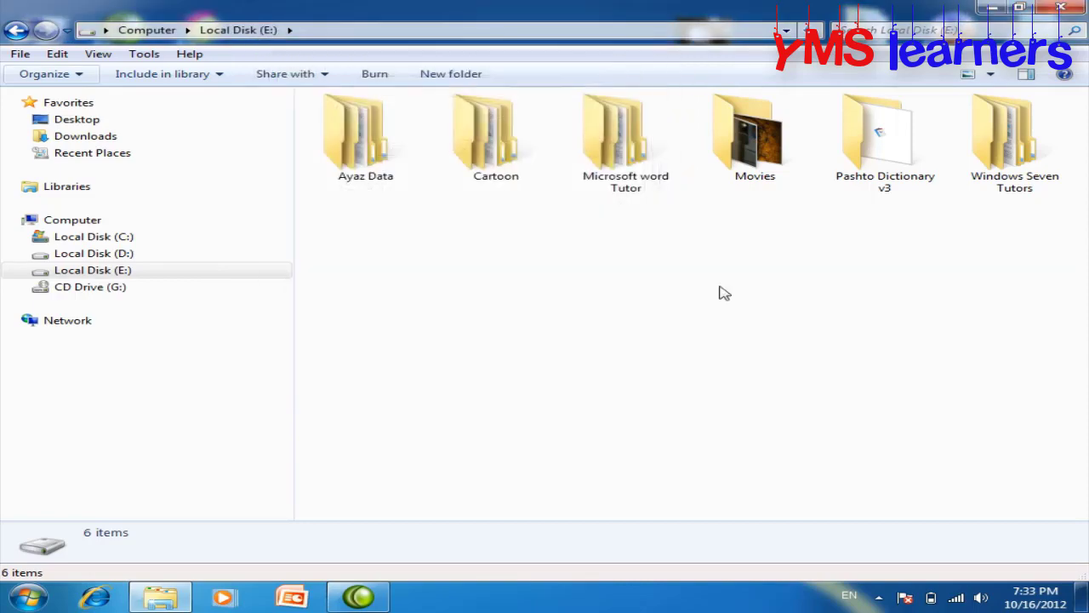